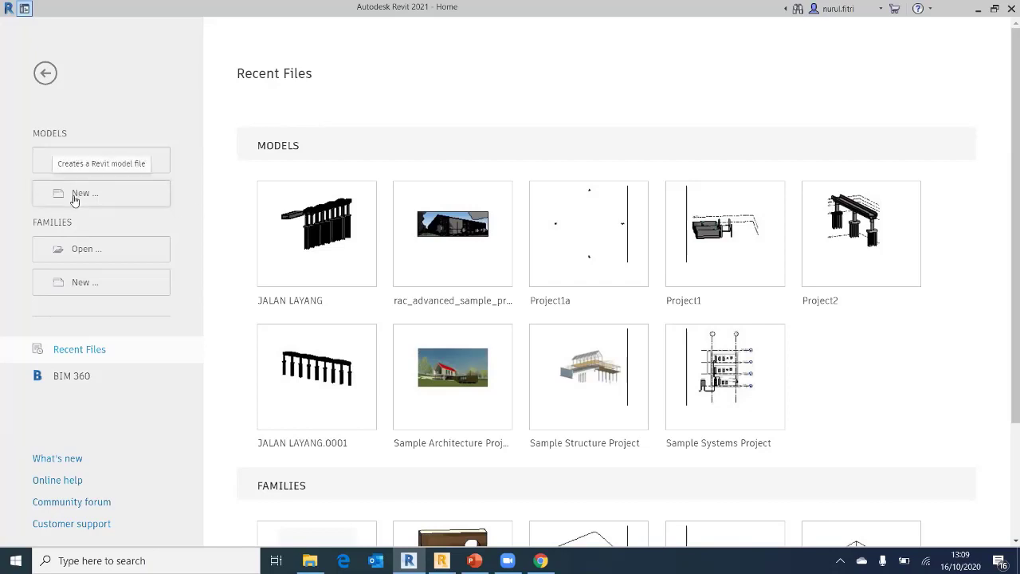
Create a new project from the Metric-Structural Template
{"action": "left_click", "coordinate": [149, 198]}
{"action": "left_click", "coordinate": [457, 254]}
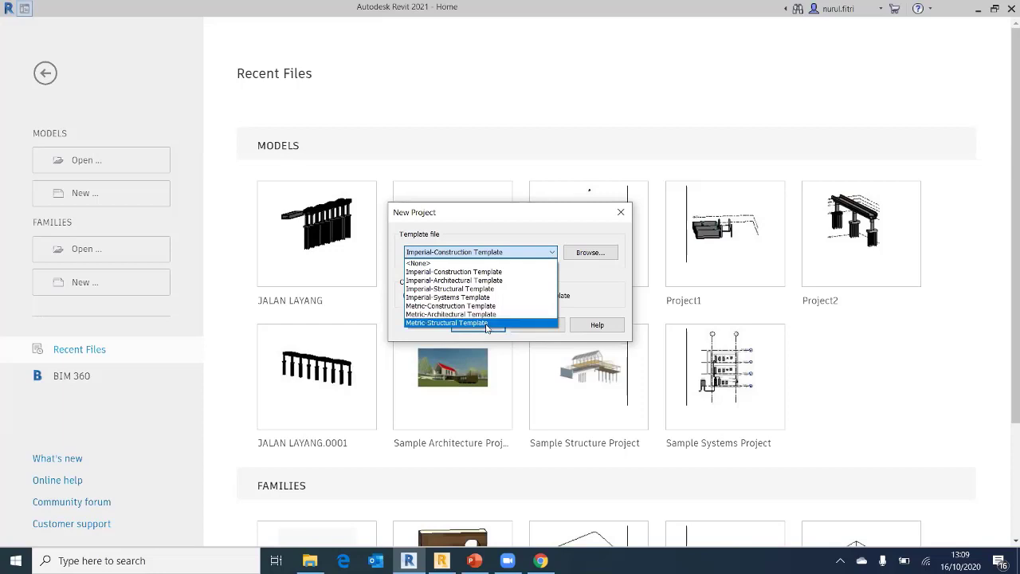
{"action": "left_click", "coordinate": [487, 325]}
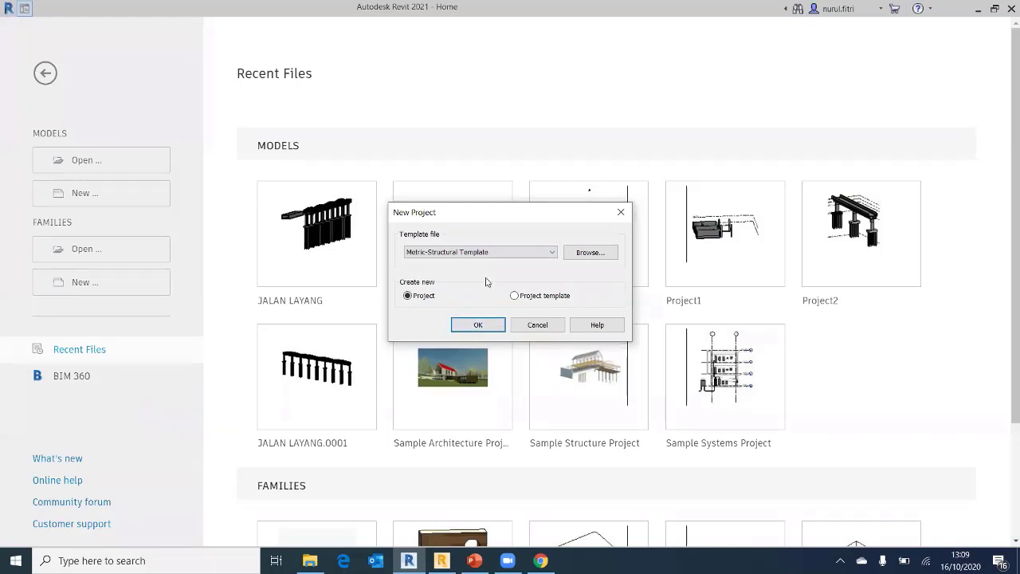
{"action": "left_click", "coordinate": [482, 325]}
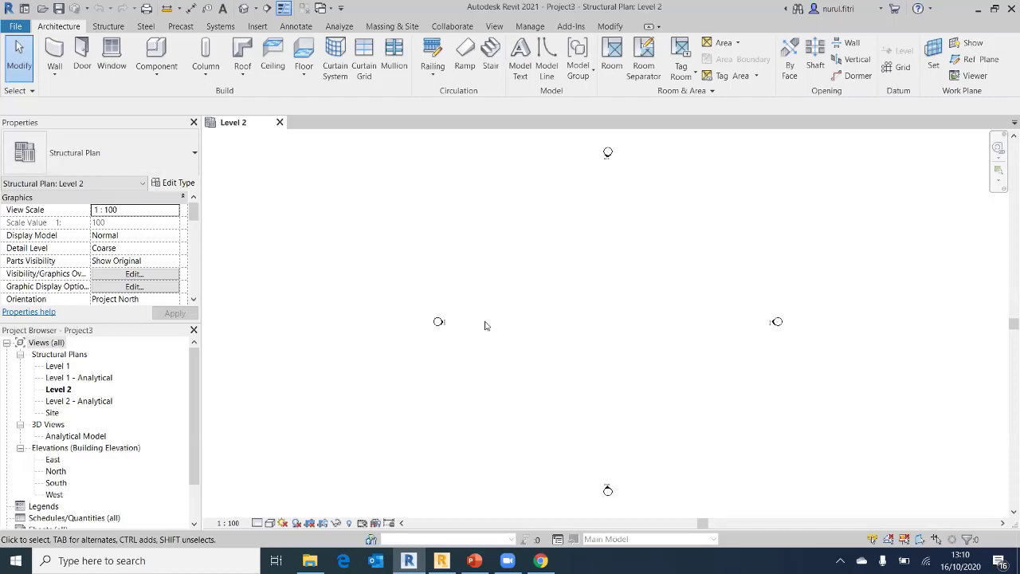
Open the Level 1 structural plan view
{"action": "scroll", "coordinate": [529, 208], "scroll_direction": "up", "scroll_amount": 1}
{"action": "left_click", "coordinate": [59, 367]}
{"action": "double_click", "coordinate": [58, 366]}
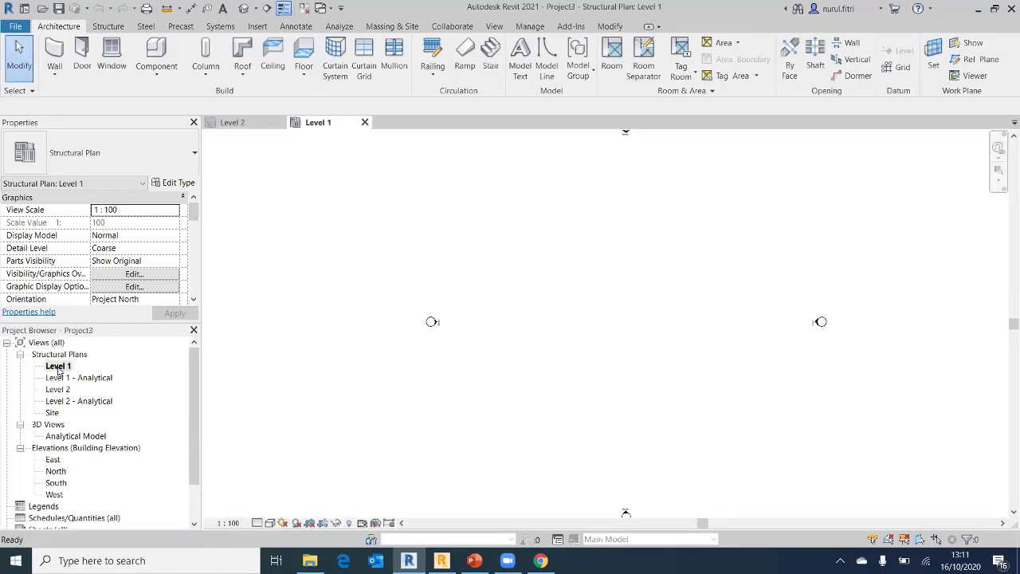
Draw two vertical grid lines of equal length 4000 mm apart, between the elevation markers on Level 1
{"action": "middle_click_drag", "start_coordinate": [597, 335], "coordinate": [575, 333]}
{"action": "scroll", "coordinate": [575, 333], "scroll_direction": "down", "scroll_amount": 1}
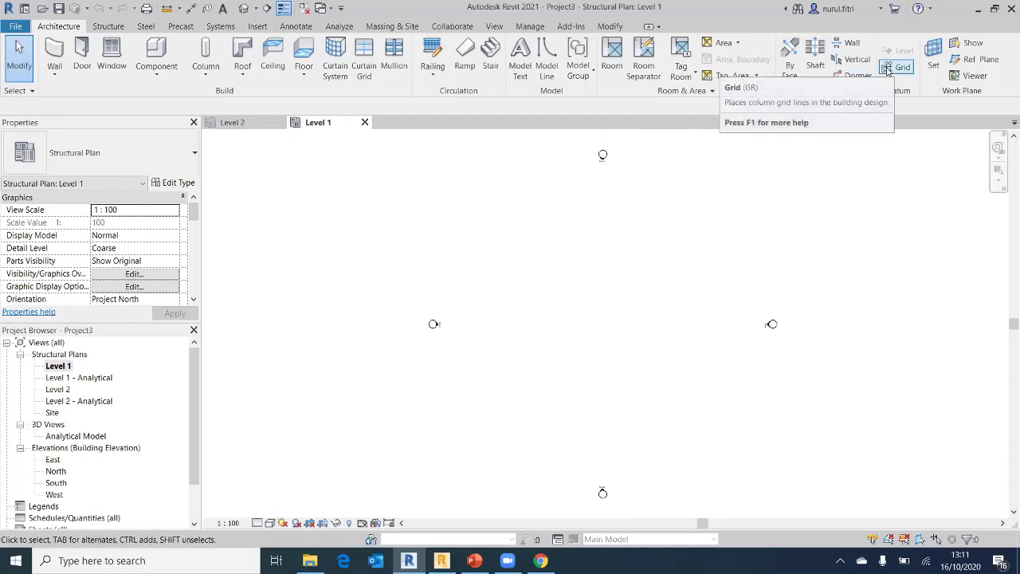
{"action": "left_click", "coordinate": [107, 27]}
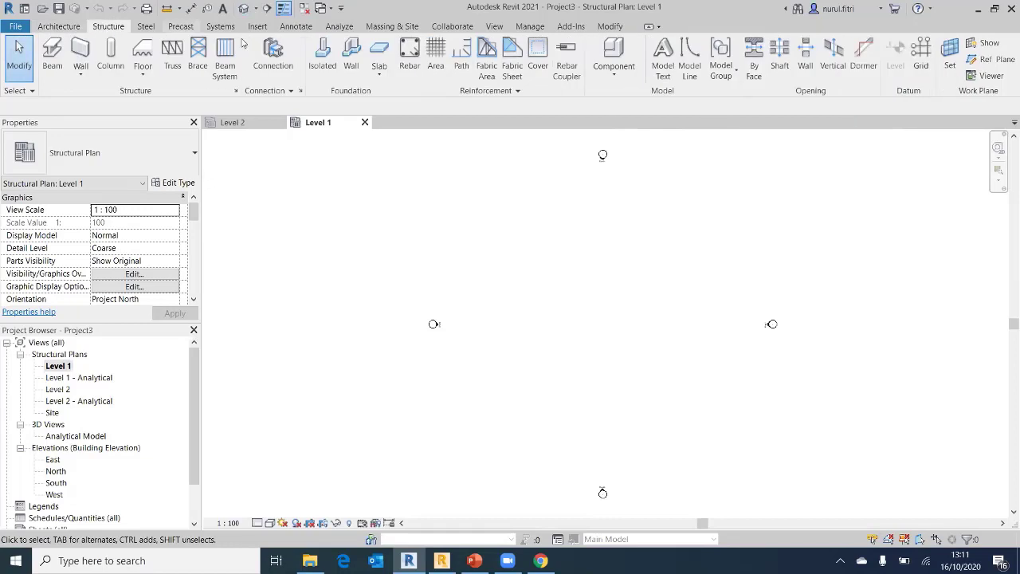
{"action": "left_click", "coordinate": [917, 69]}
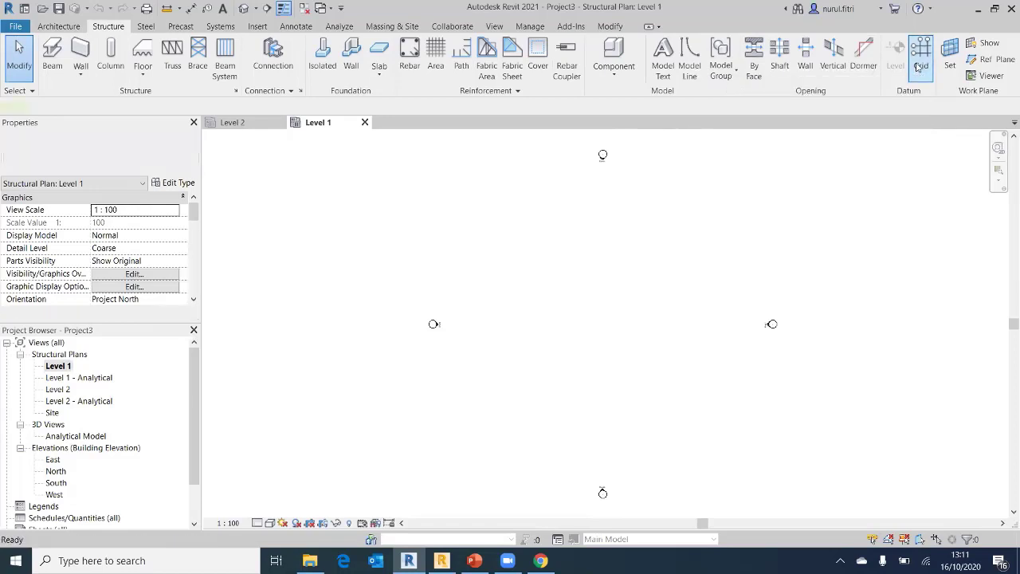
{"action": "double_click", "coordinate": [58, 388]}
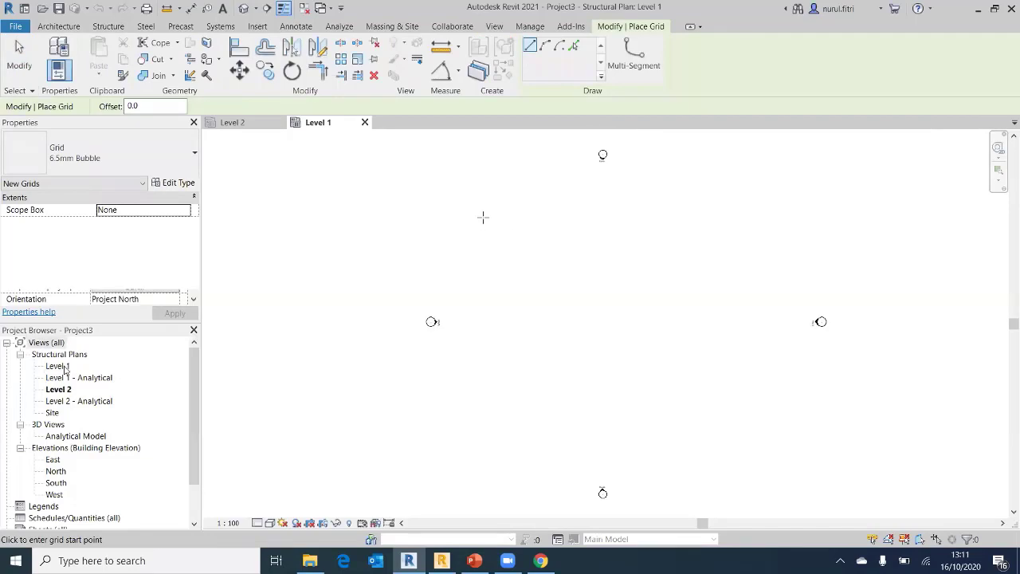
{"action": "left_click", "coordinate": [484, 209]}
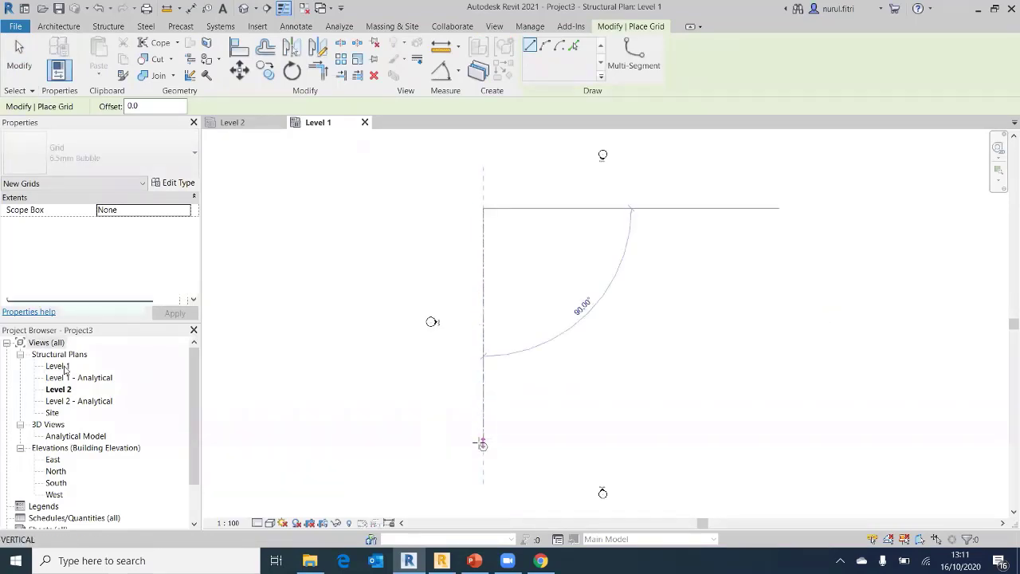
{"action": "left_click", "coordinate": [483, 442]}
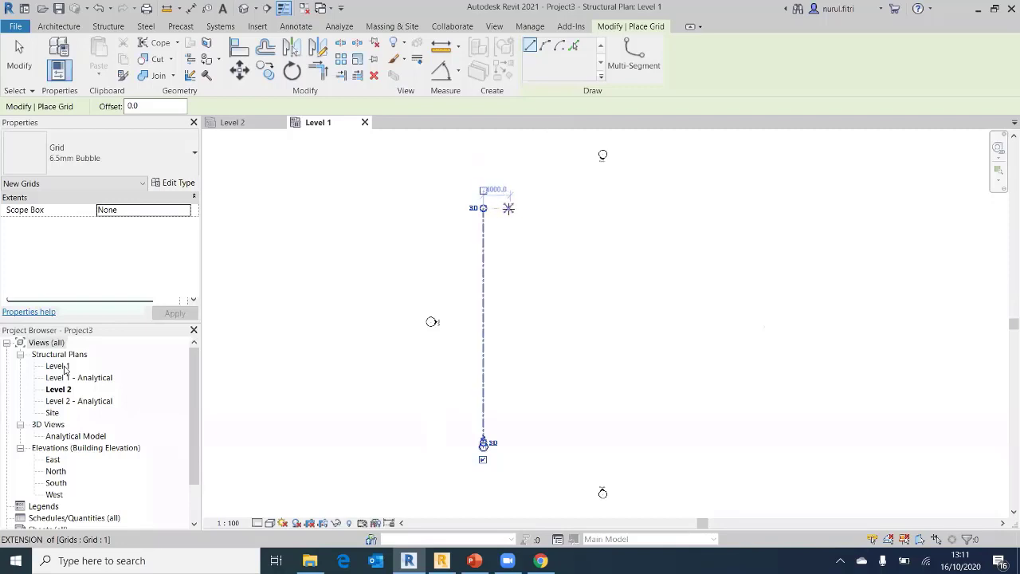
{"action": "left_click", "coordinate": [508, 208]}
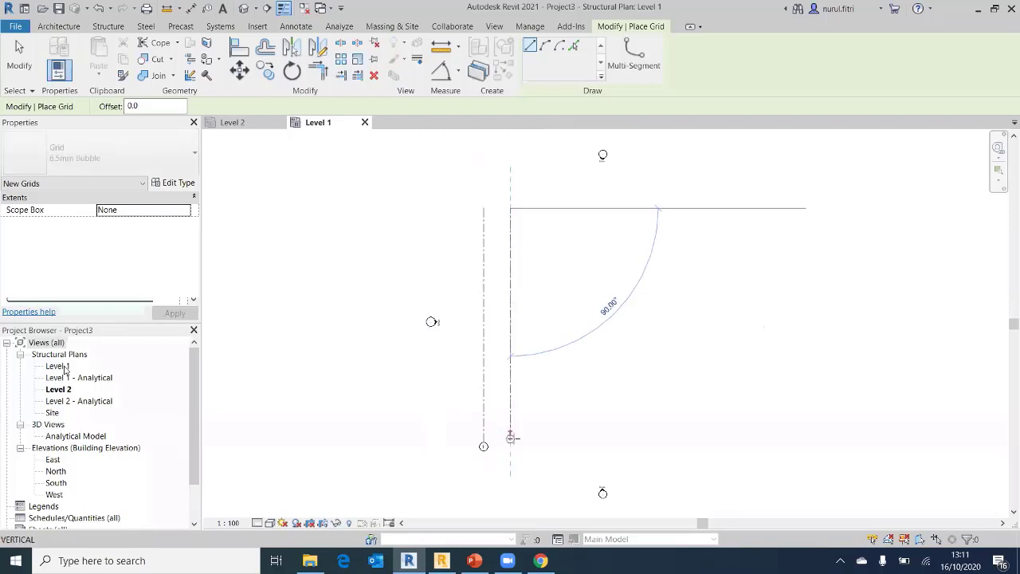
{"action": "left_click", "coordinate": [509, 446]}
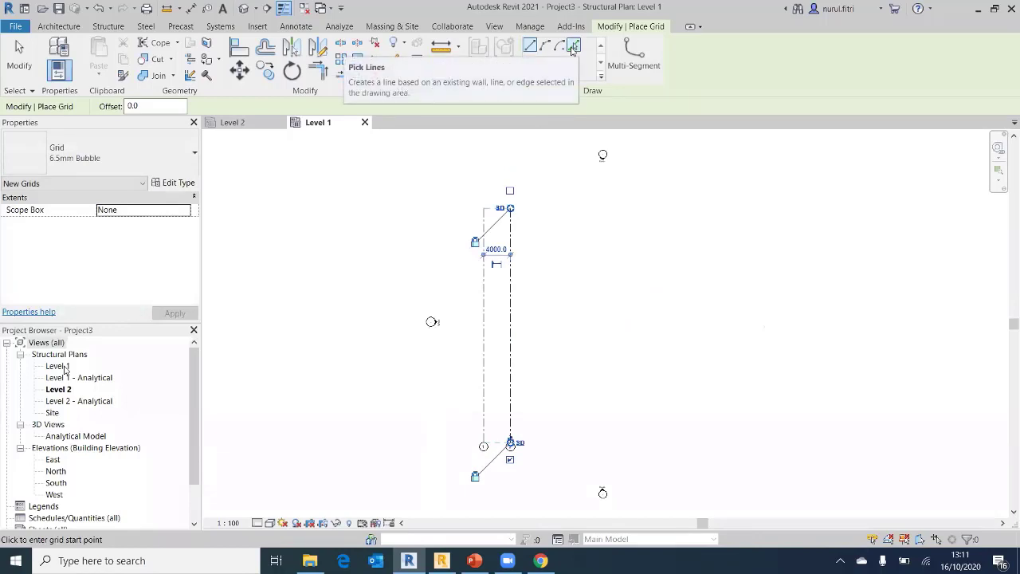
Add two more vertical grid lines to the right of the existing pair with Pick Lines at a 4000 mm offset
{"action": "left_click", "coordinate": [572, 49]}
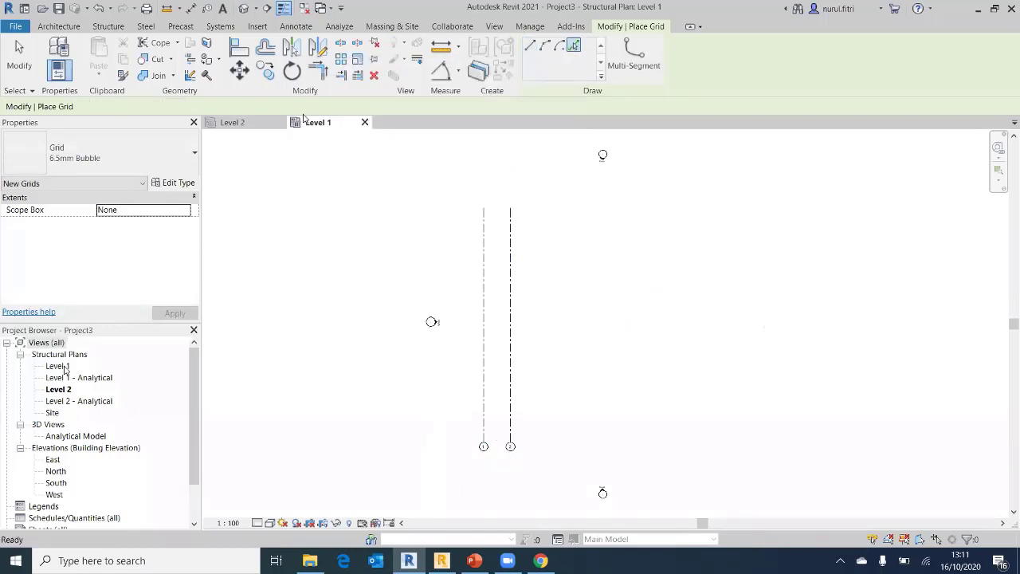
{"action": "double_click", "coordinate": [129, 107]}
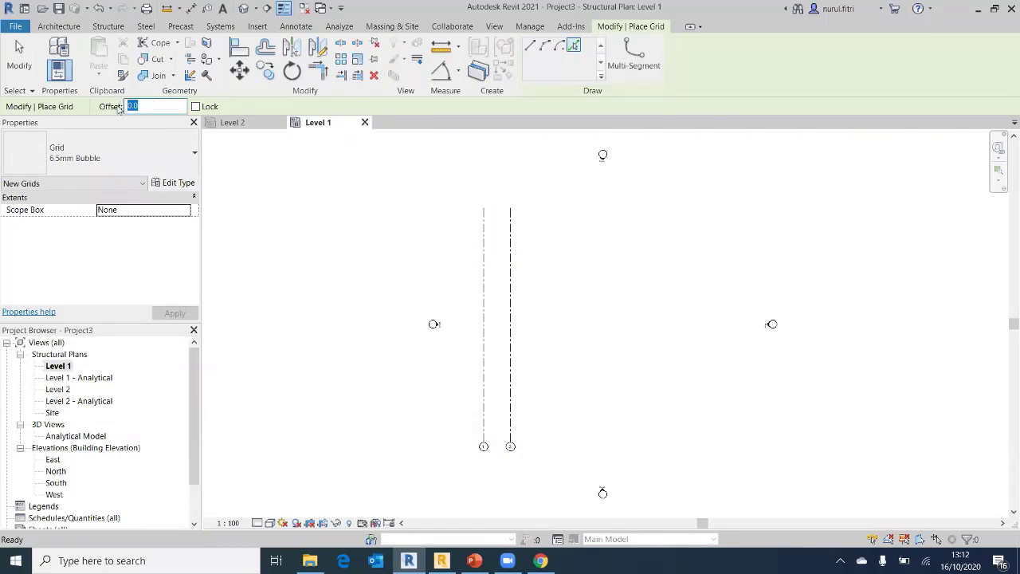
{"action": "type", "text": "4000"}
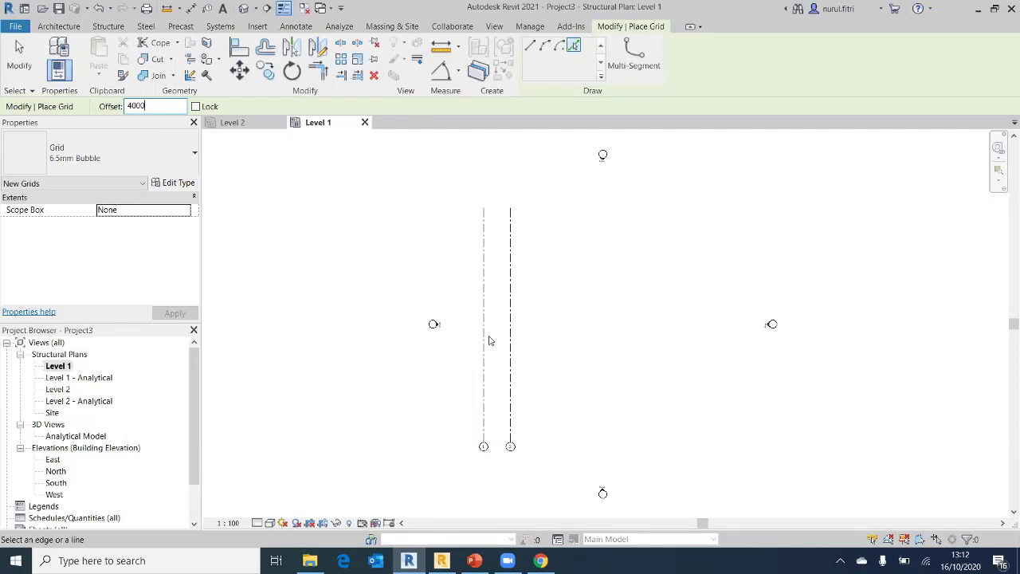
{"action": "left_click", "coordinate": [514, 357]}
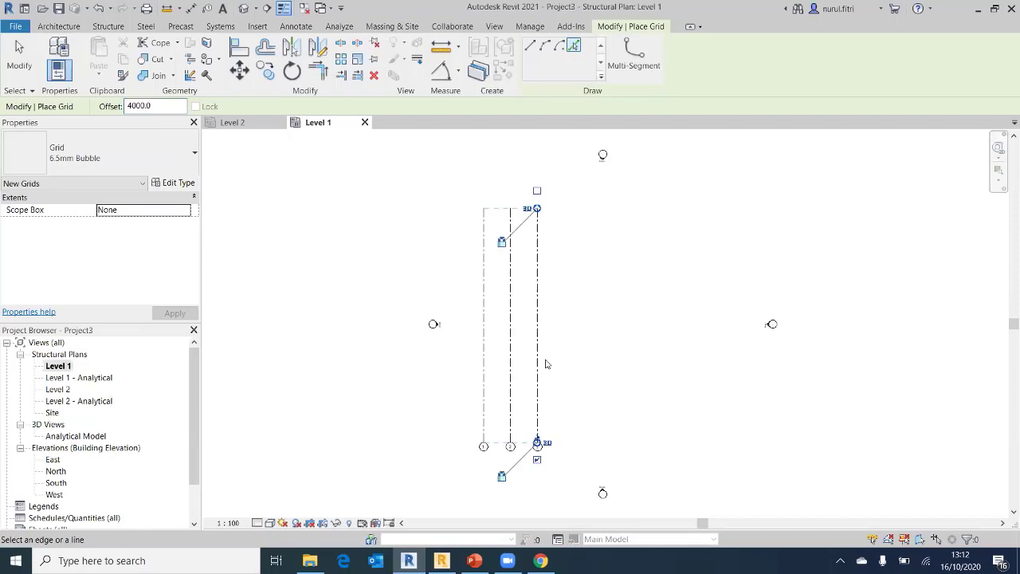
{"action": "left_click", "coordinate": [539, 365]}
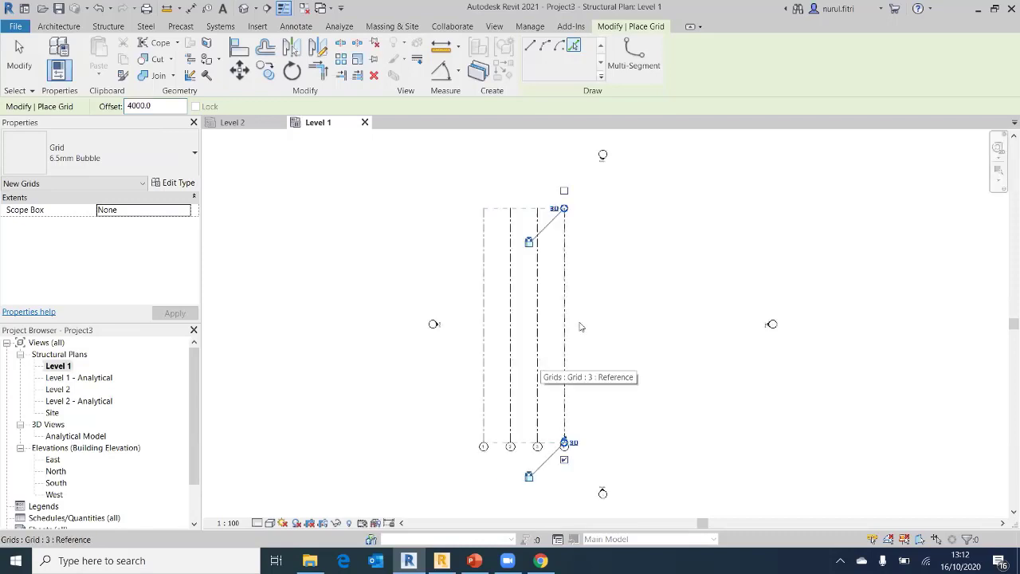
{"action": "right_click", "coordinate": [620, 277]}
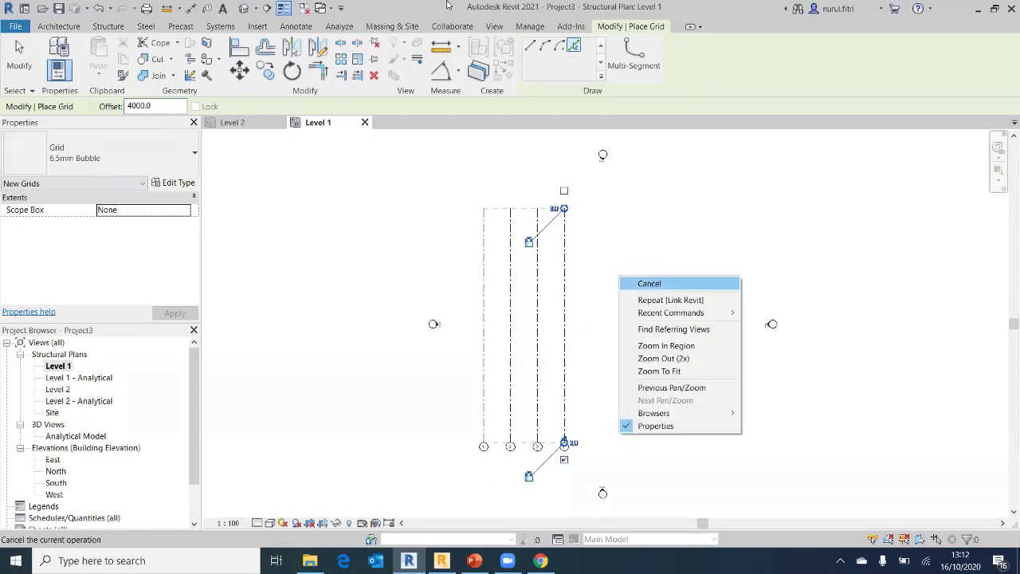
{"action": "left_click", "coordinate": [530, 72]}
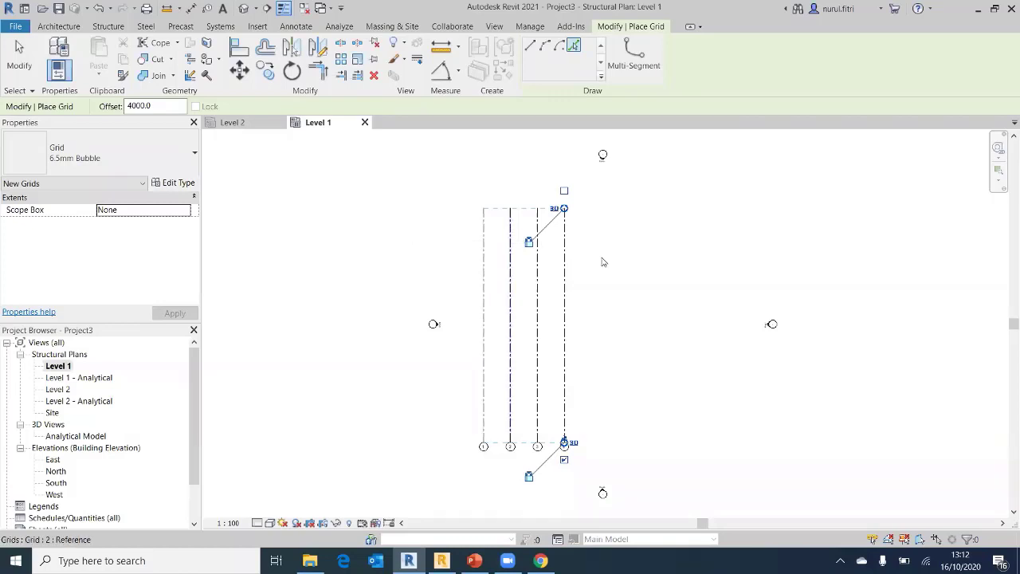
Draw a horizontal grid line with zero offset across the upper part of the four vertical grid lines
{"action": "left_click", "coordinate": [530, 47]}
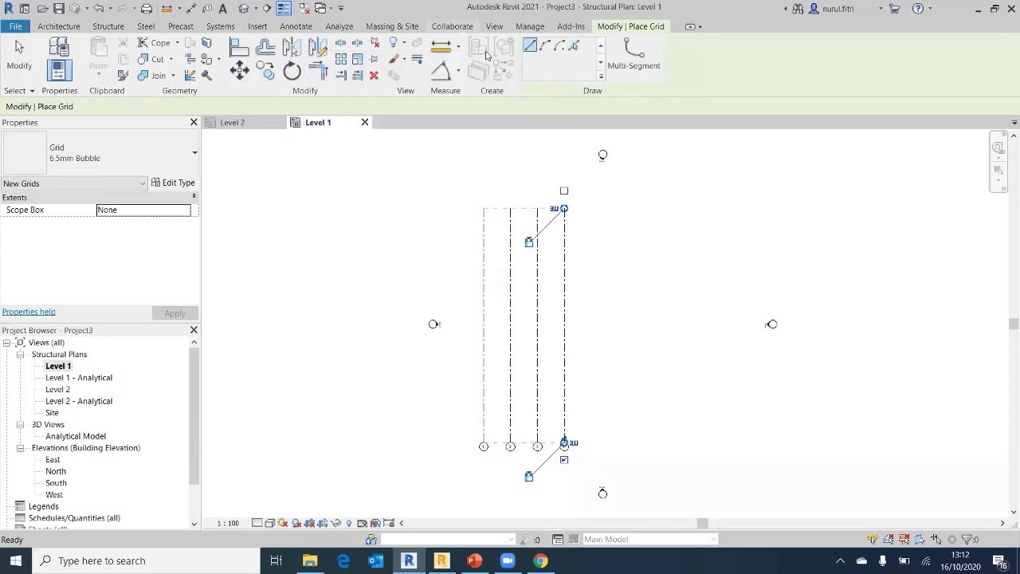
{"action": "double_click", "coordinate": [118, 112]}
{"action": "type", "text": "0"}
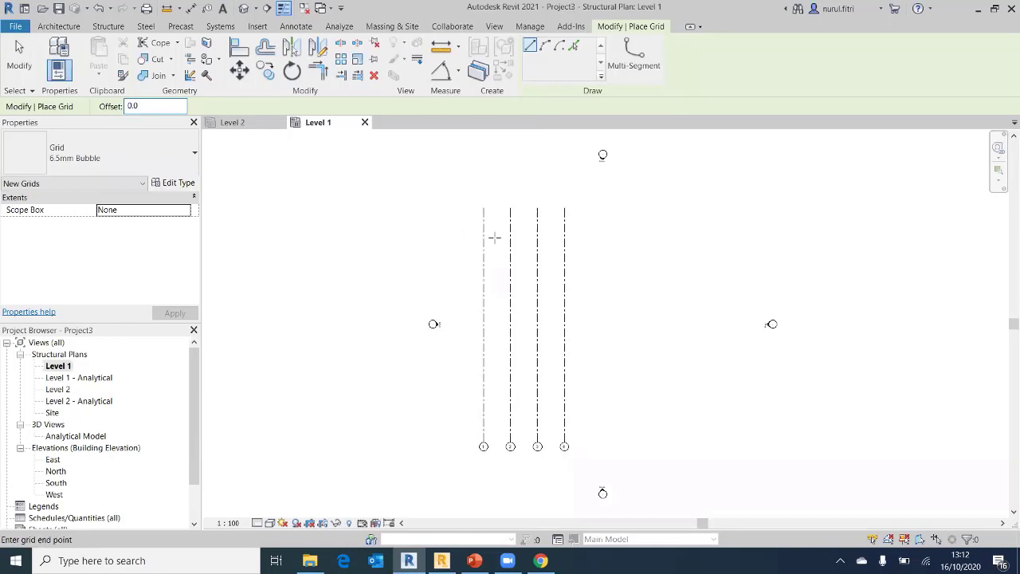
{"action": "left_click", "coordinate": [452, 234]}
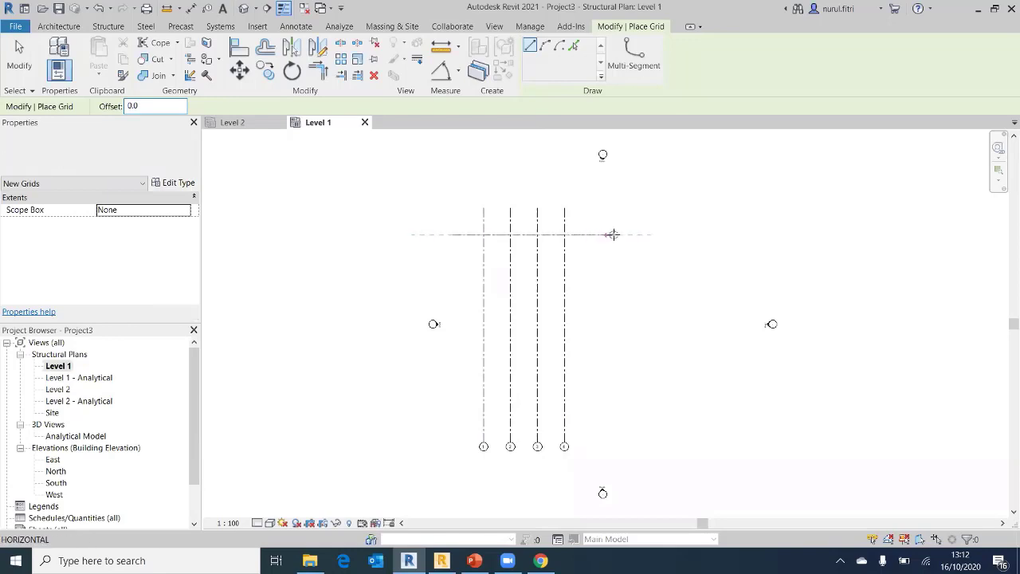
{"action": "left_click", "coordinate": [613, 234]}
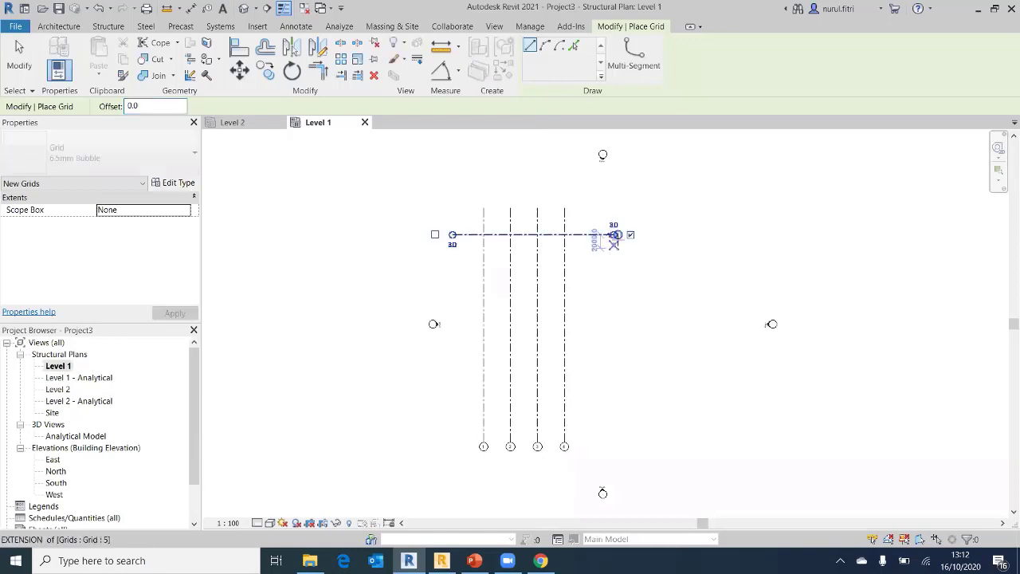
Rename the horizontal grid line as A in its bubble
{"action": "scroll", "coordinate": [613, 234], "scroll_direction": "up", "scroll_amount": 1}
{"action": "scroll", "coordinate": [616, 232], "scroll_direction": "up", "scroll_amount": 3}
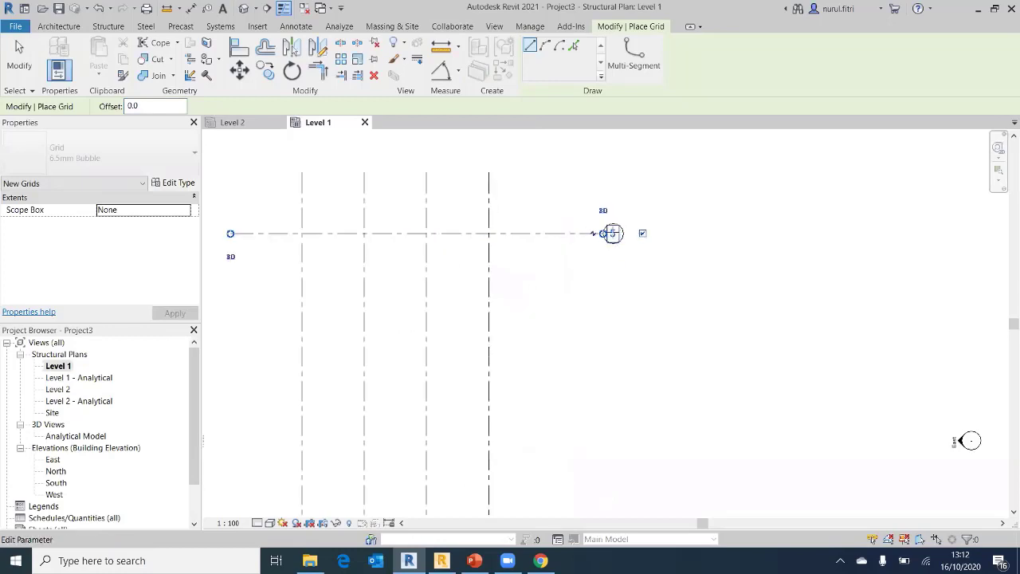
{"action": "right_click", "coordinate": [587, 170]}
{"action": "left_click", "coordinate": [599, 175]}
{"action": "right_click", "coordinate": [600, 176]}
{"action": "left_click", "coordinate": [609, 182]}
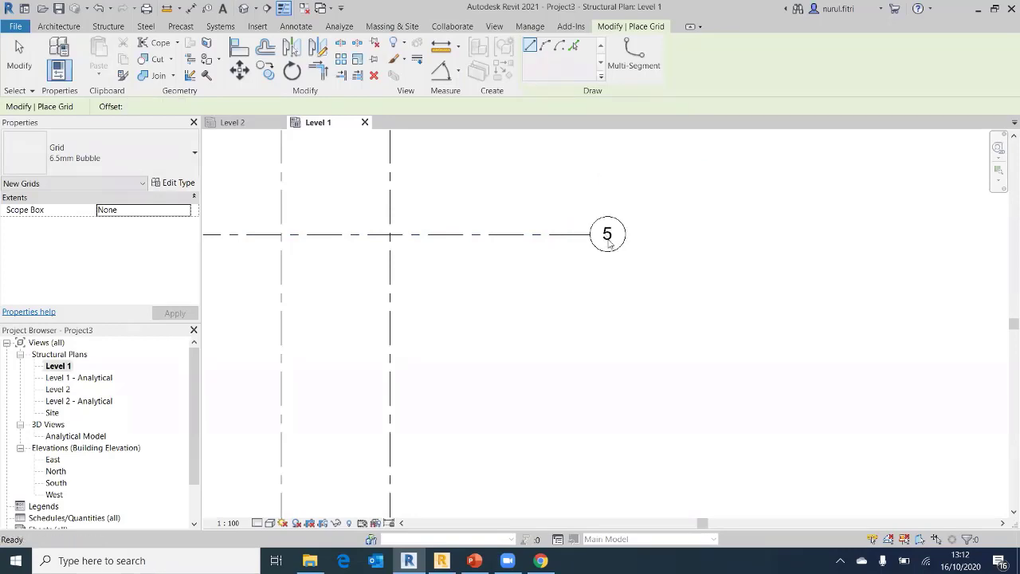
{"action": "left_click", "coordinate": [607, 239]}
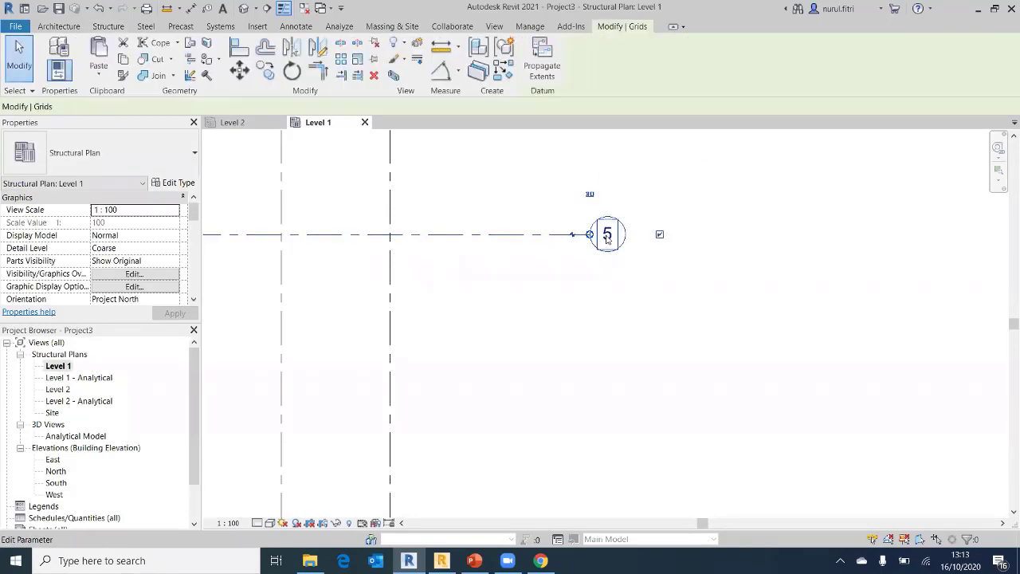
{"action": "left_click", "coordinate": [608, 238]}
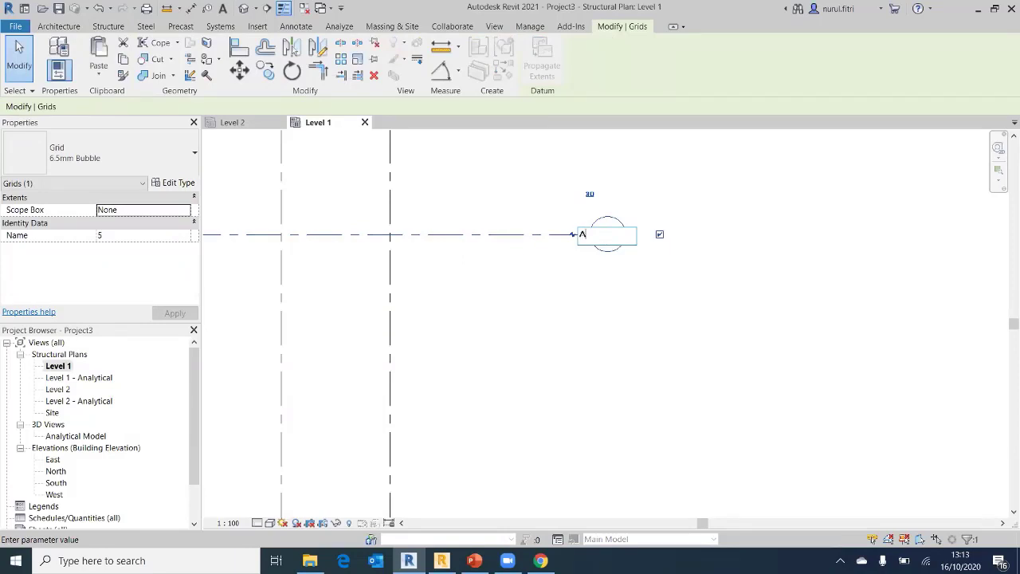
{"action": "key", "text": "Return"}
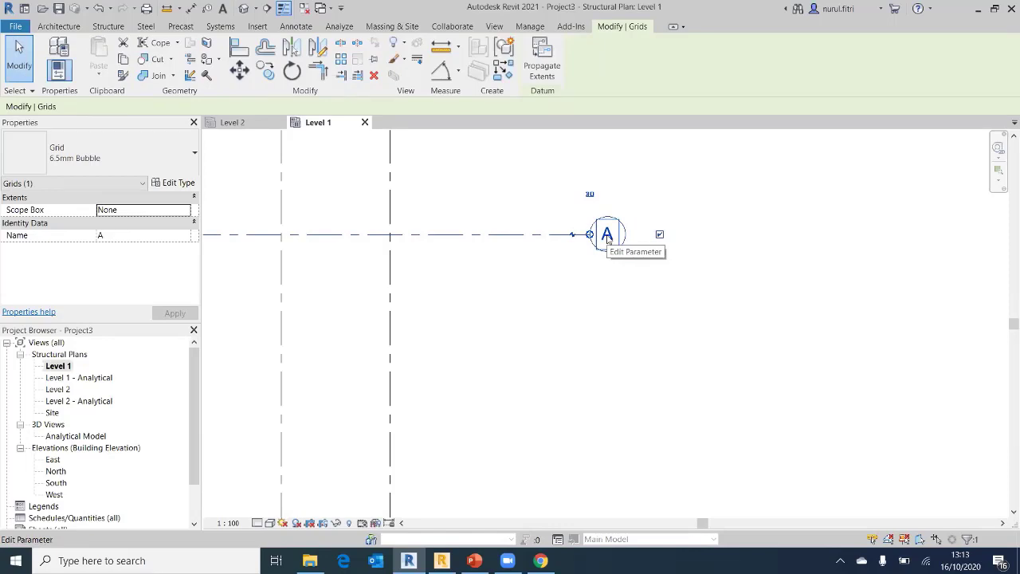
Add two horizontal grid lines below grid A with Pick Lines, each offset 4000 mm from the previous one
{"action": "scroll", "coordinate": [596, 301], "scroll_direction": "down", "scroll_amount": 3}
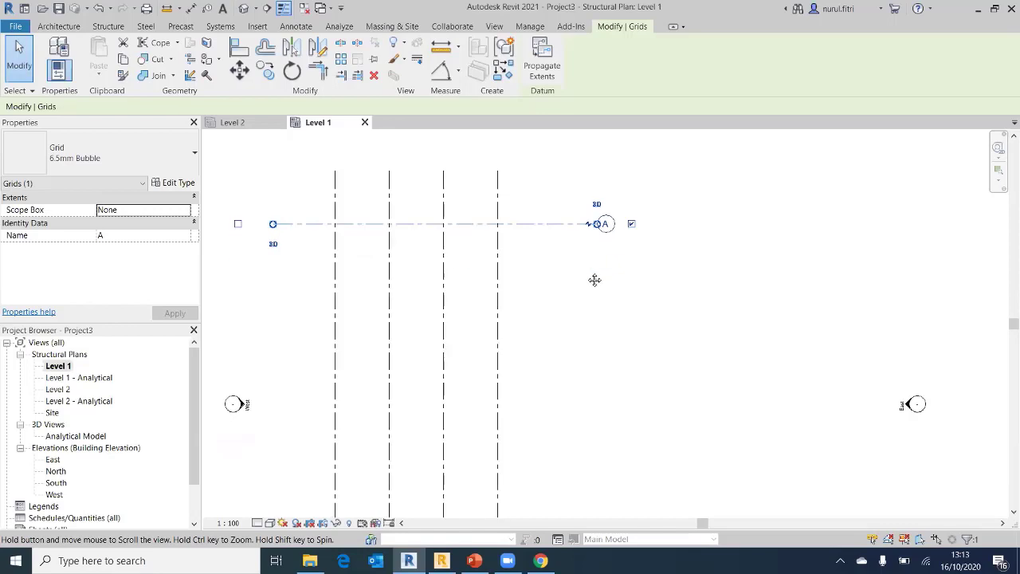
{"action": "left_click", "coordinate": [109, 27]}
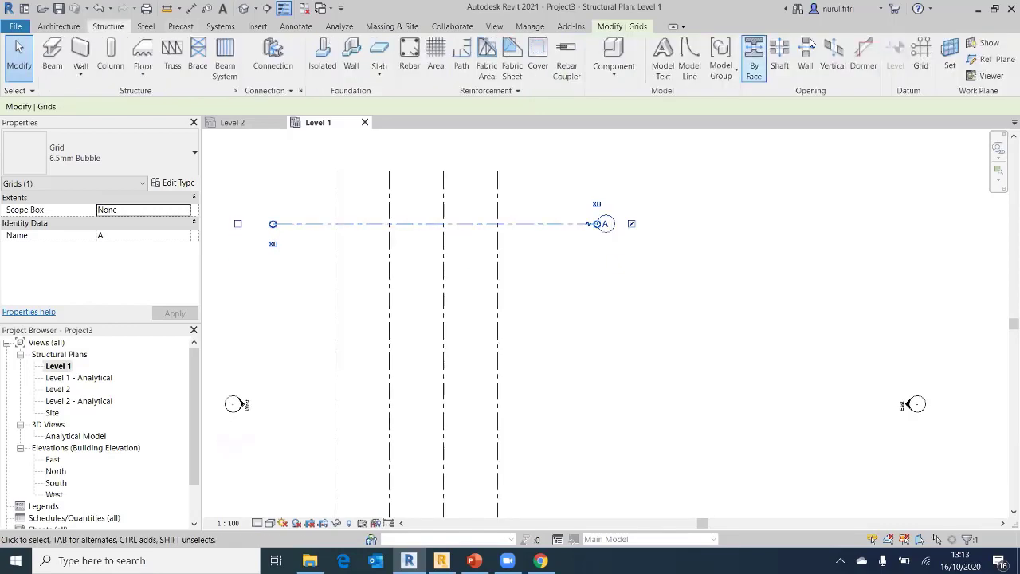
{"action": "left_click", "coordinate": [924, 65]}
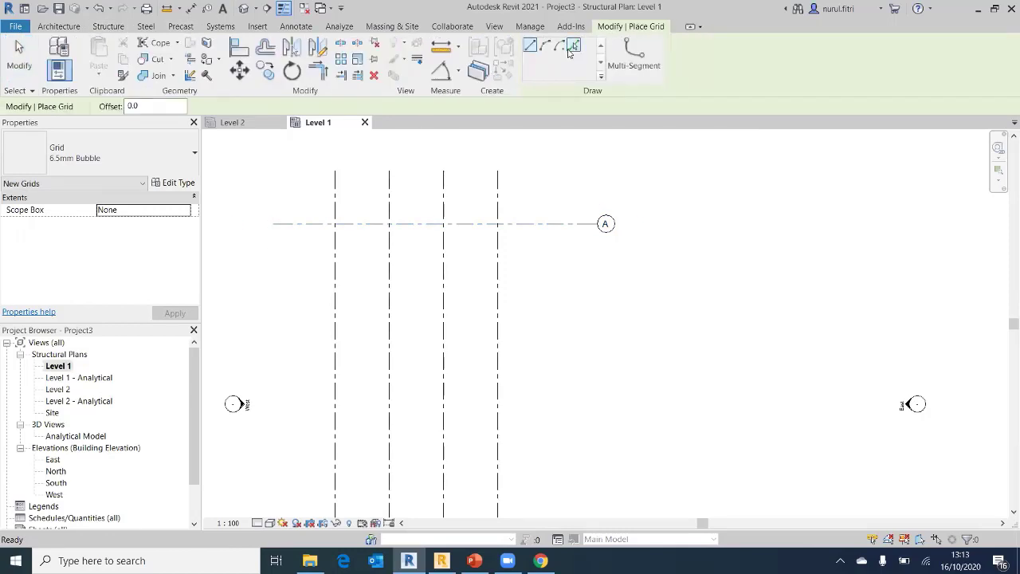
{"action": "left_click", "coordinate": [571, 51]}
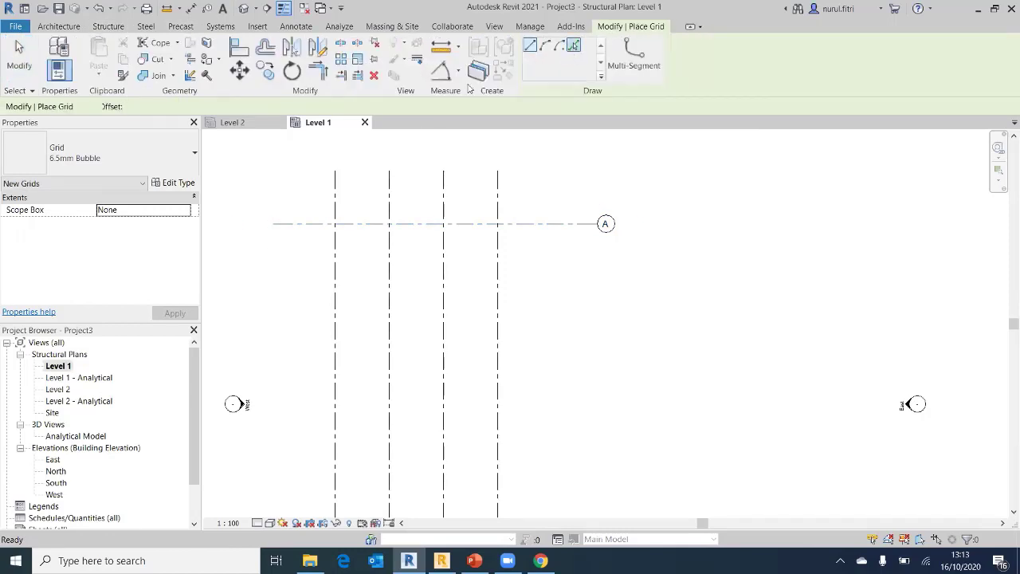
{"action": "double_click", "coordinate": [141, 105]}
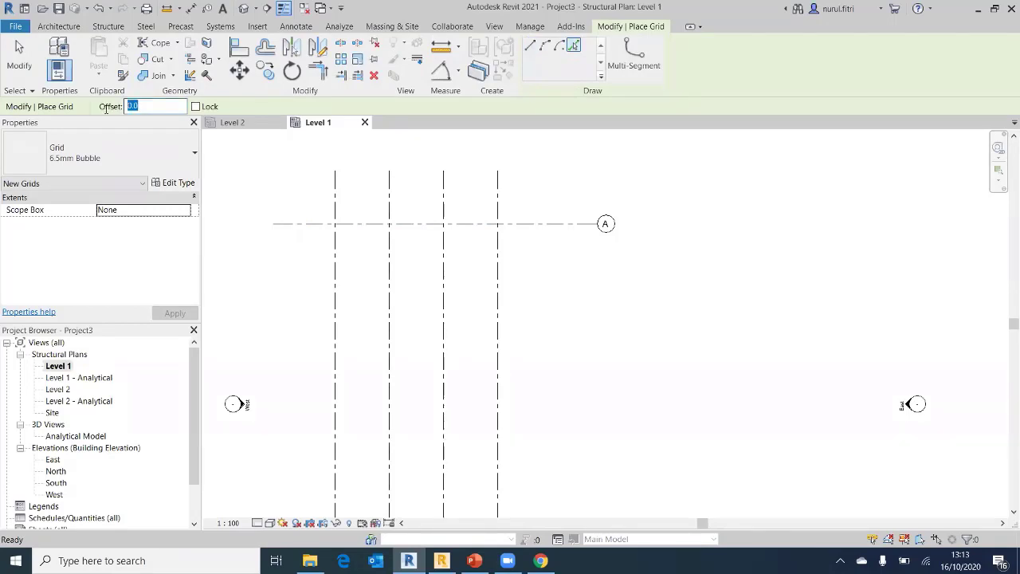
{"action": "type", "text": "4000"}
{"action": "left_click", "coordinate": [318, 229]}
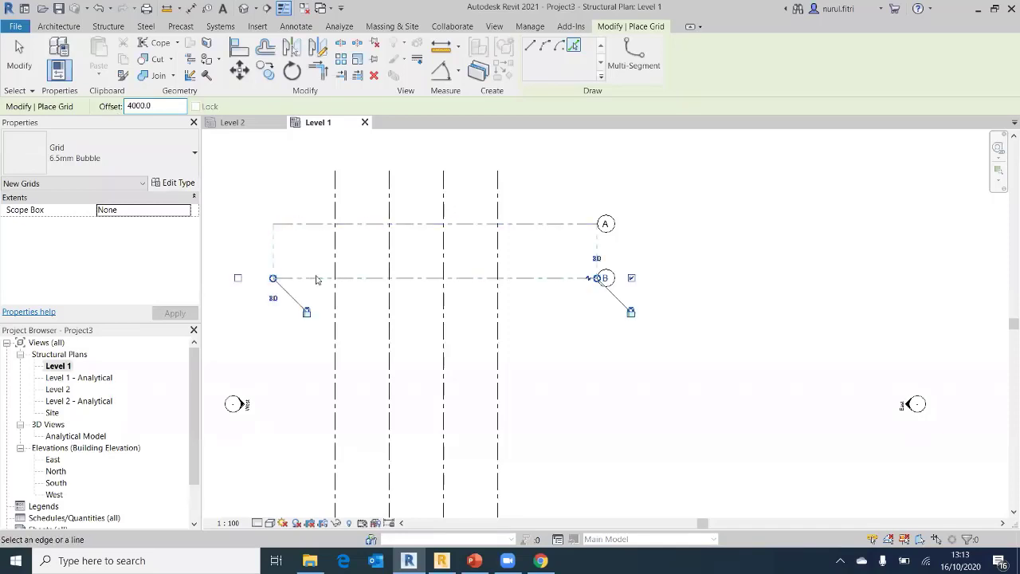
{"action": "left_click", "coordinate": [314, 302]}
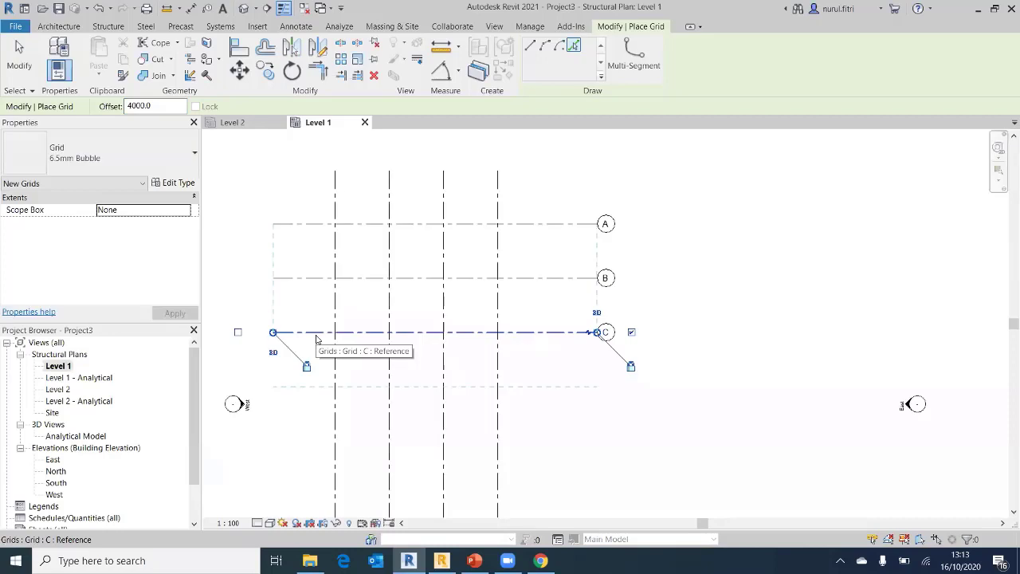
Add a fourth horizontal grid line 4000 mm below grid C and end the grid placement
{"action": "left_click", "coordinate": [459, 387]}
{"action": "scroll", "coordinate": [558, 421], "scroll_direction": "down", "scroll_amount": 1}
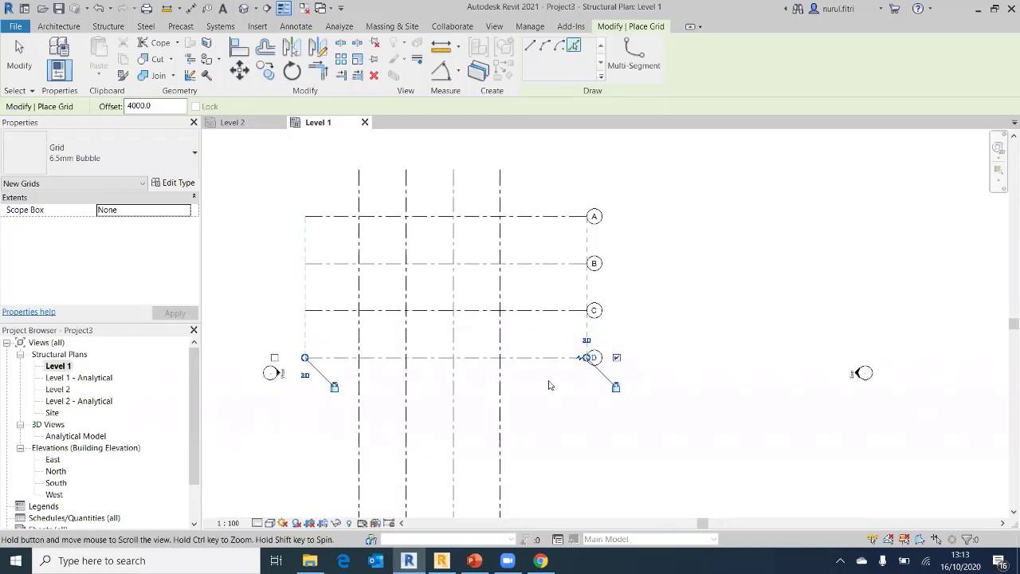
{"action": "right_click", "coordinate": [664, 284]}
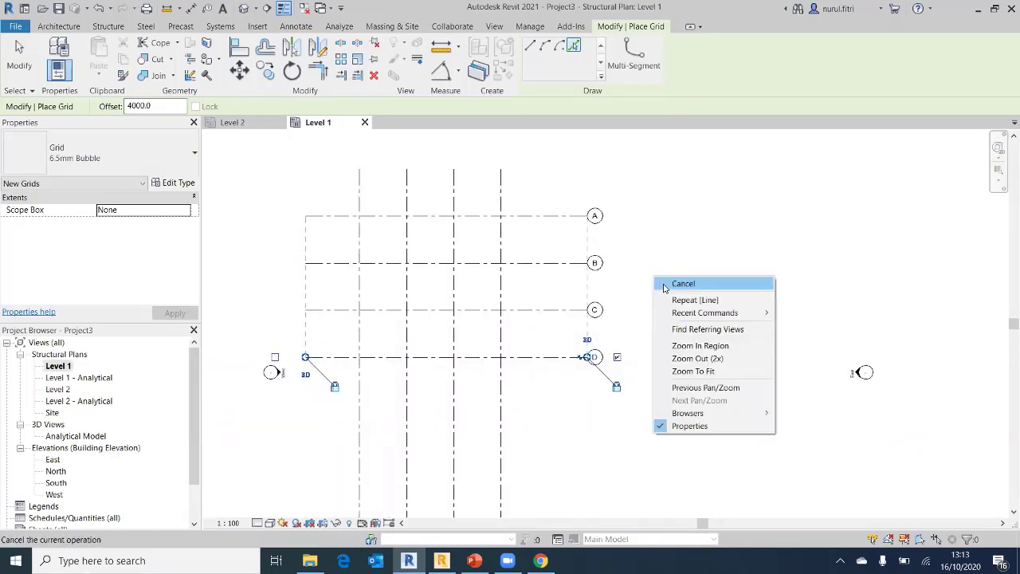
{"action": "left_click", "coordinate": [683, 284]}
{"action": "right_click", "coordinate": [668, 294]}
{"action": "left_click", "coordinate": [677, 294]}
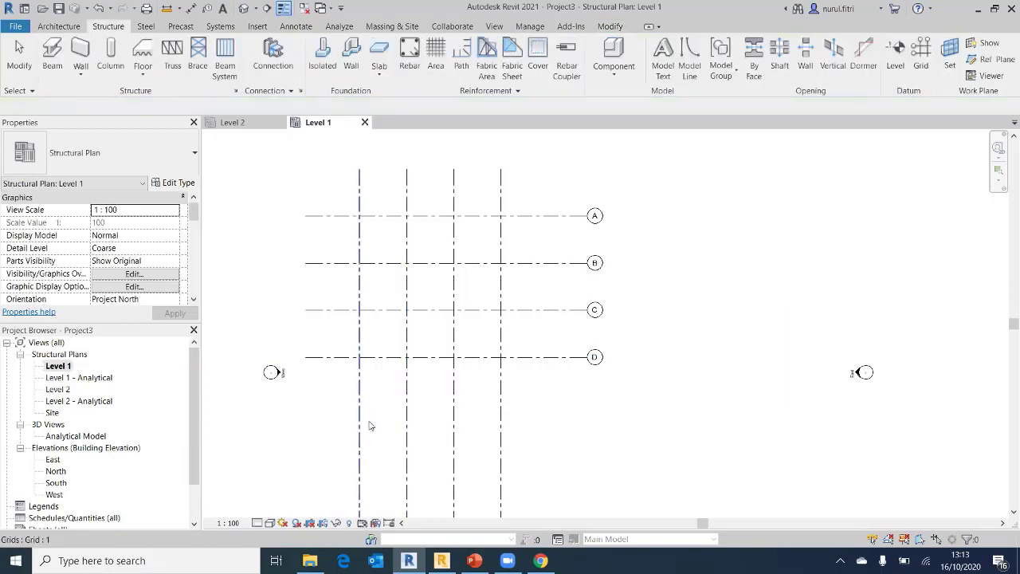
Shorten the four vertical grid lines together so their bubbles 1 to 4 sit just below grid D
{"action": "left_click", "coordinate": [369, 425]}
{"action": "middle_click_drag", "start_coordinate": [423, 444], "coordinate": [444, 378]}
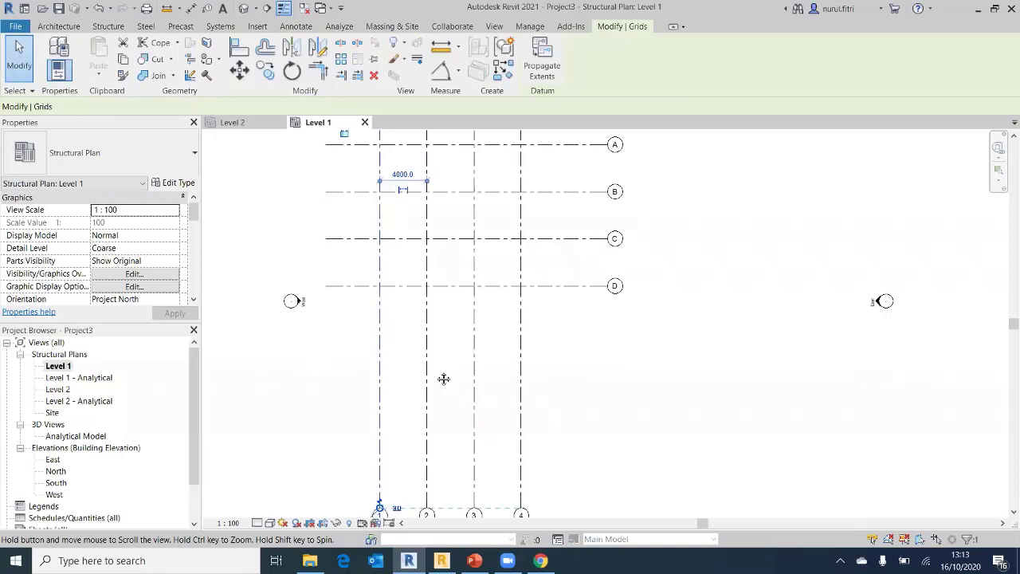
{"action": "scroll", "coordinate": [384, 492], "scroll_direction": "up", "scroll_amount": 1}
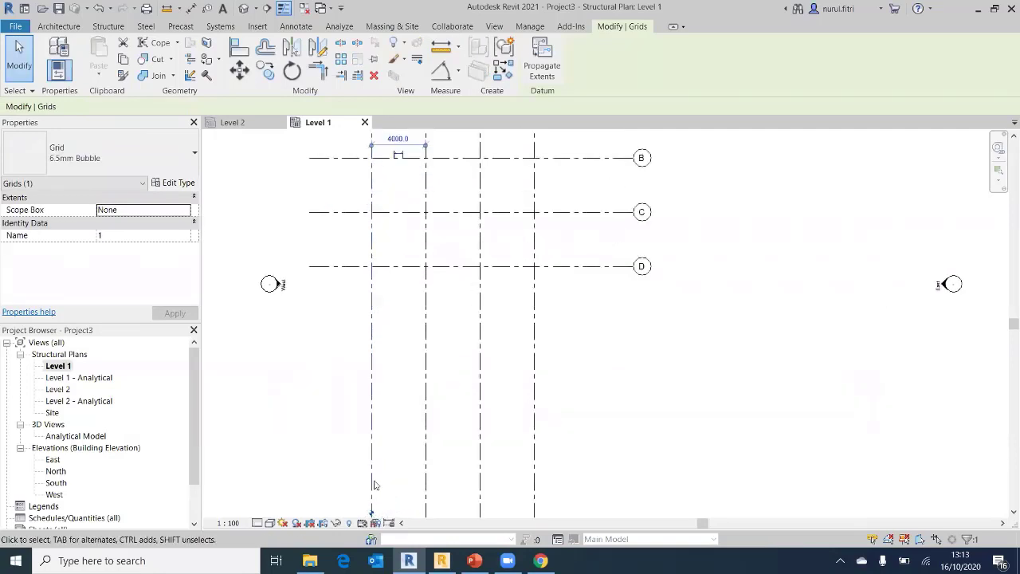
{"action": "scroll", "coordinate": [365, 486], "scroll_direction": "up", "scroll_amount": 2}
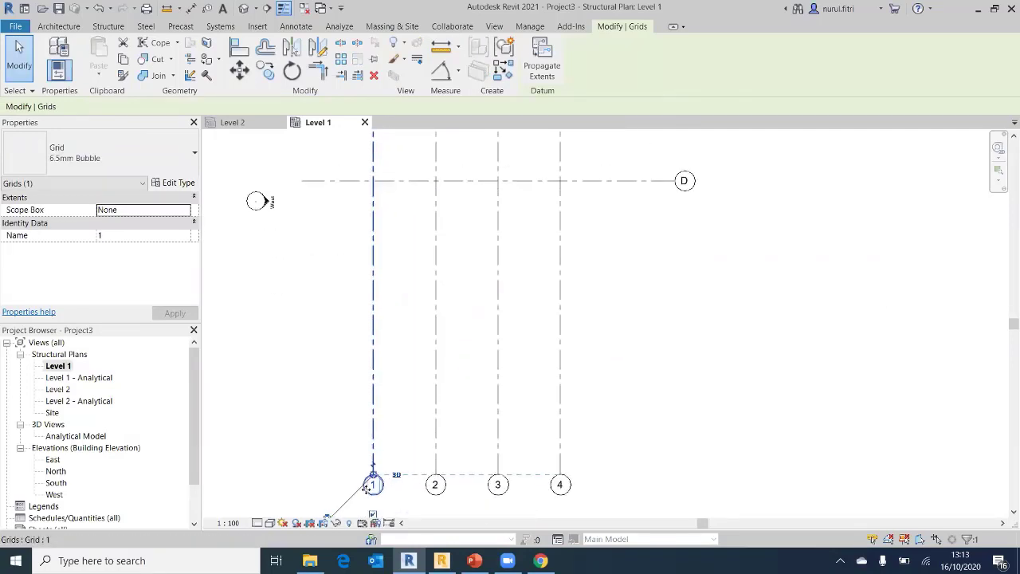
{"action": "scroll", "coordinate": [372, 478], "scroll_direction": "up", "scroll_amount": 1}
{"action": "left_click_drag", "start_coordinate": [380, 468], "coordinate": [392, 150]}
{"action": "middle_click_drag", "start_coordinate": [448, 312], "coordinate": [432, 538]}
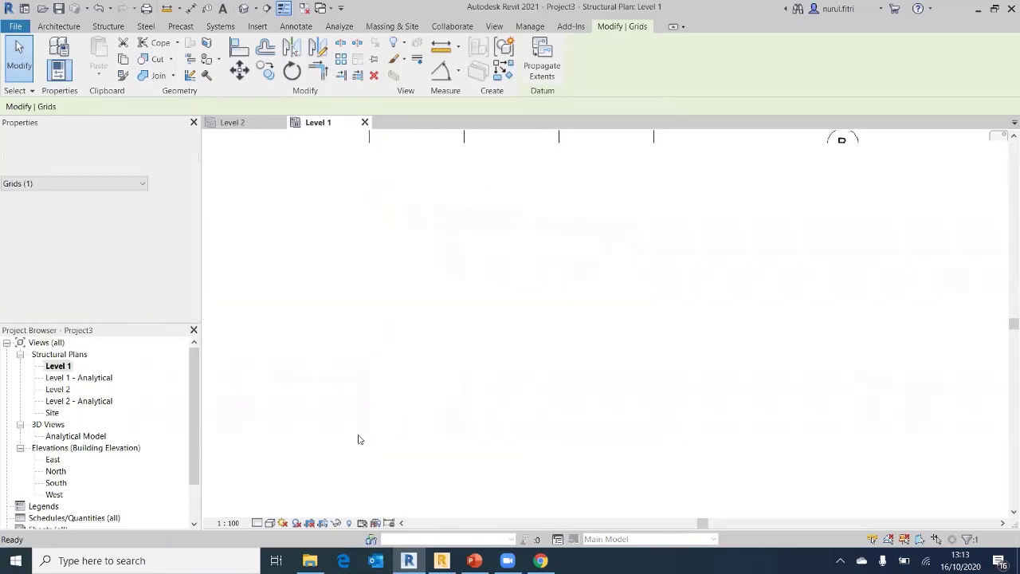
{"action": "left_click_drag", "start_coordinate": [369, 464], "coordinate": [369, 411]}
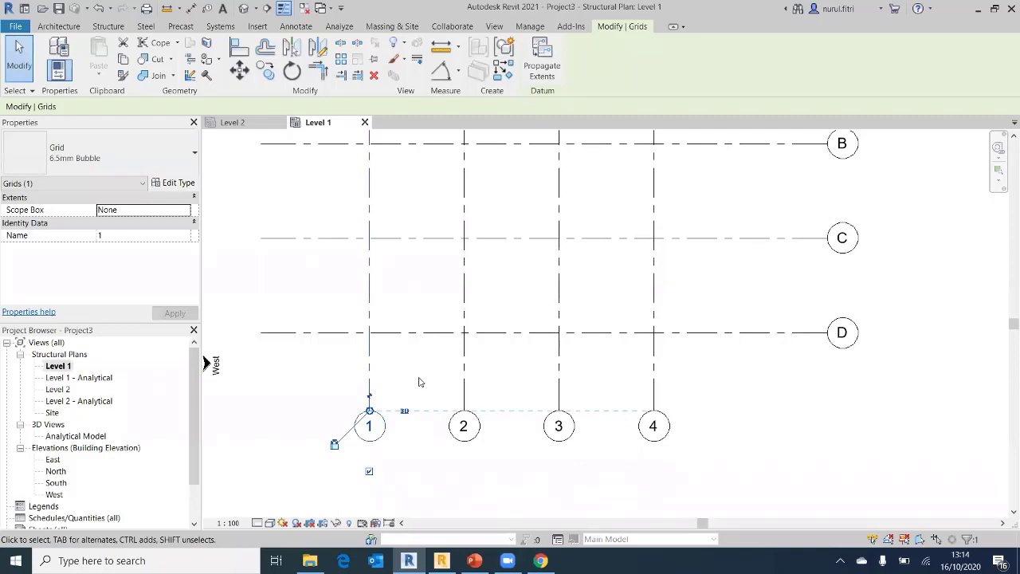
{"action": "left_click", "coordinate": [408, 377]}
{"action": "scroll", "coordinate": [406, 373], "scroll_direction": "down", "scroll_amount": 1}
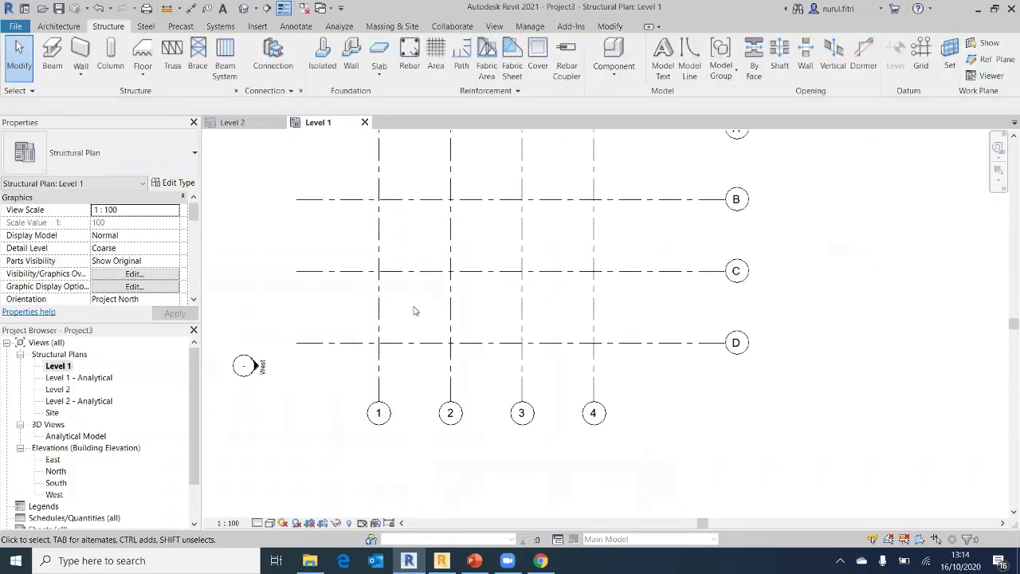
{"action": "scroll", "coordinate": [422, 302], "scroll_direction": "down", "scroll_amount": 1}
{"action": "middle_click_drag", "start_coordinate": [433, 356], "coordinate": [429, 483]}
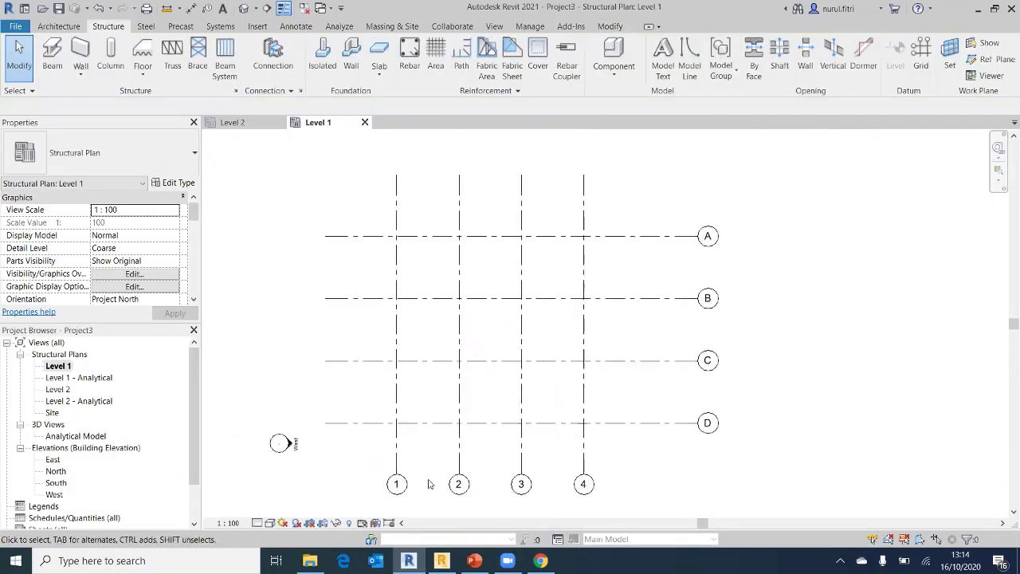
{"action": "left_click", "coordinate": [348, 28]}
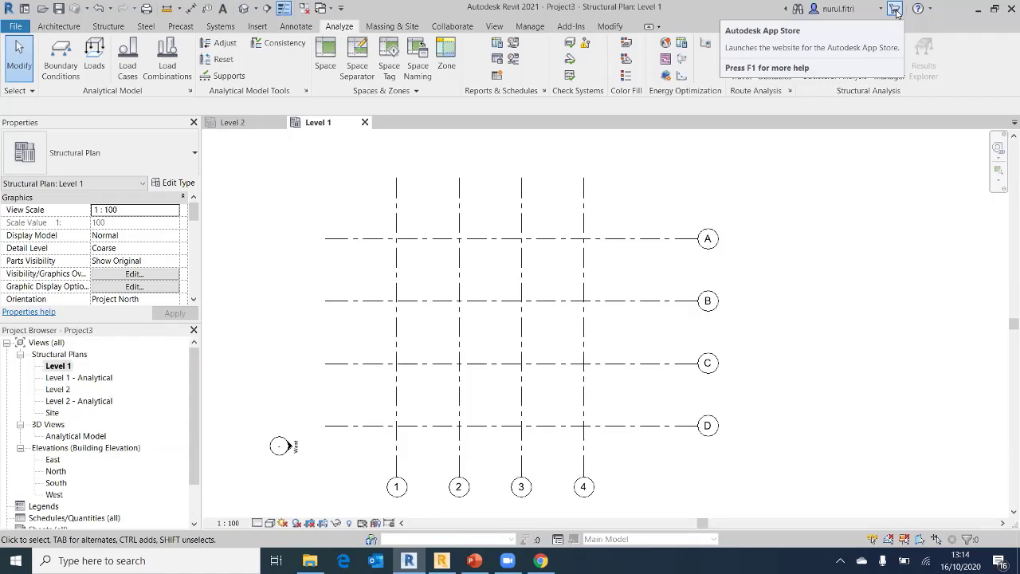
Examine the template folders offered for a new project in the RVT 2021 Templates folder, without creating a project
{"action": "left_click", "coordinate": [17, 27]}
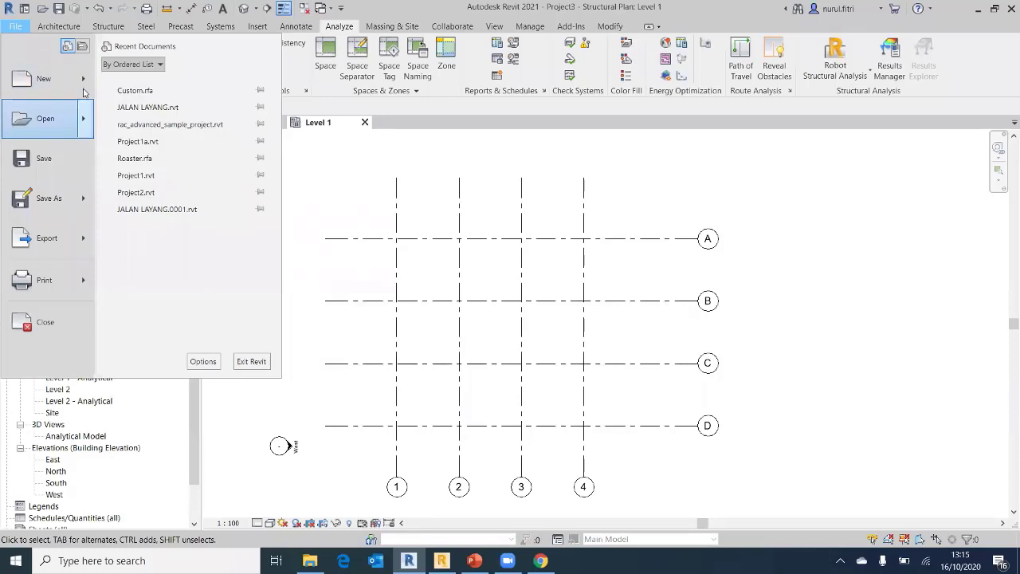
{"action": "mouse_move", "coordinate": [86, 86]}
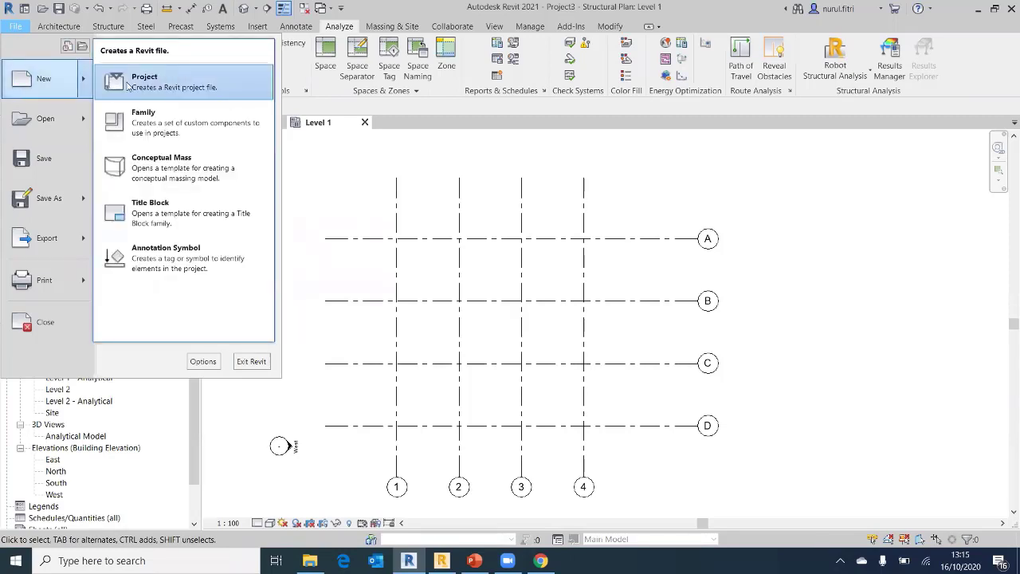
{"action": "left_click", "coordinate": [127, 85]}
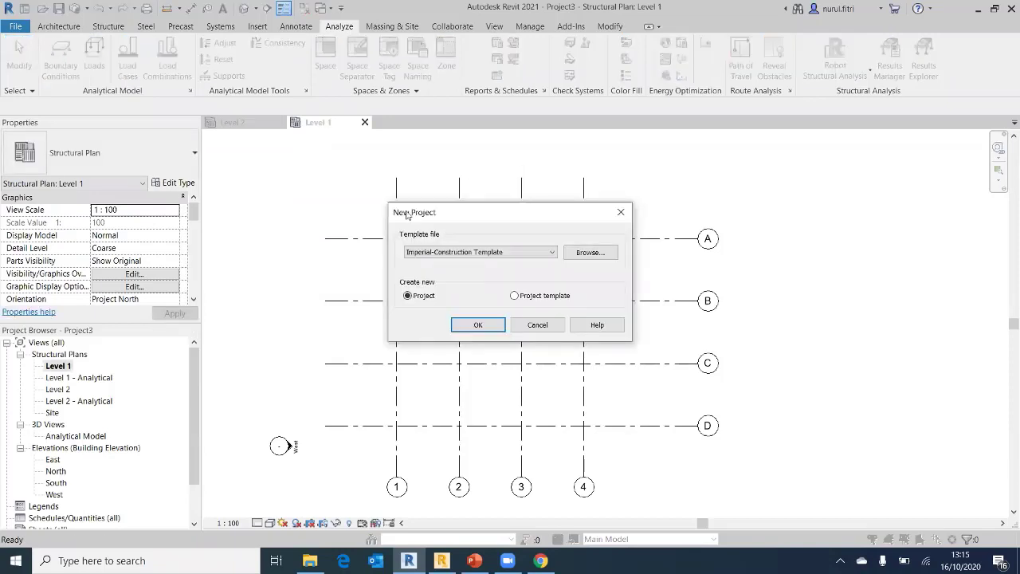
{"action": "left_click", "coordinate": [594, 253]}
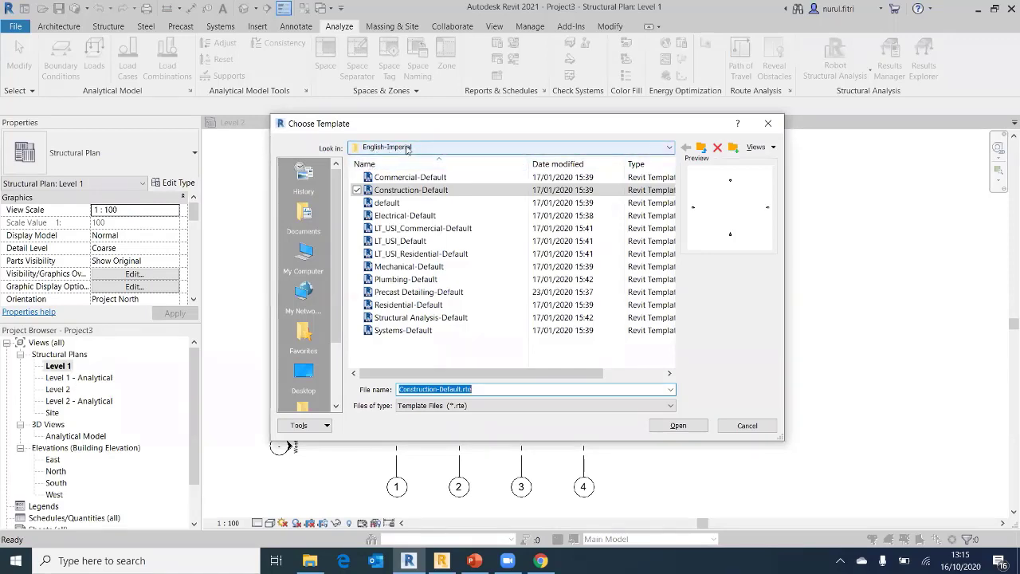
{"action": "left_click", "coordinate": [649, 146]}
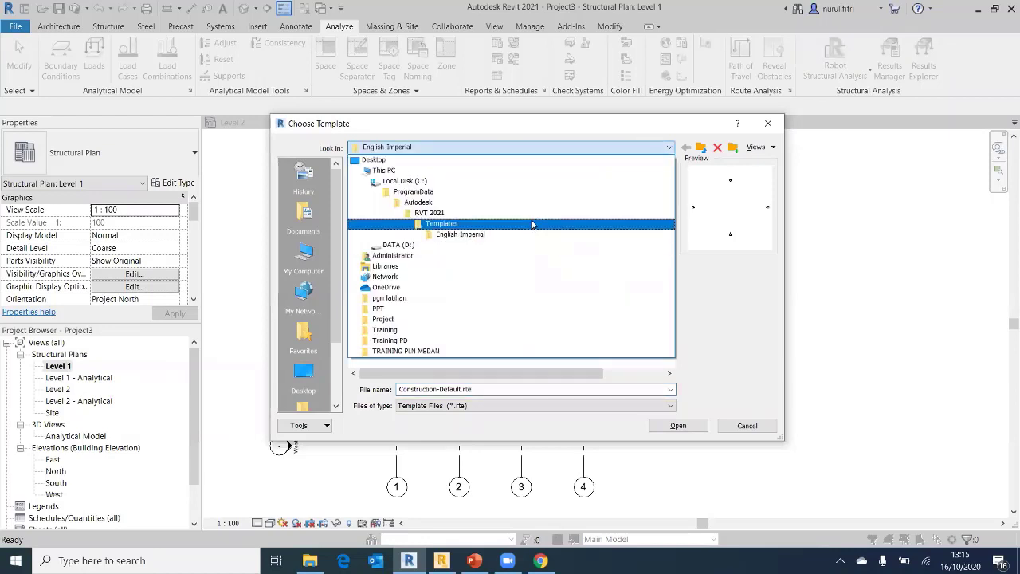
{"action": "left_click", "coordinate": [531, 223]}
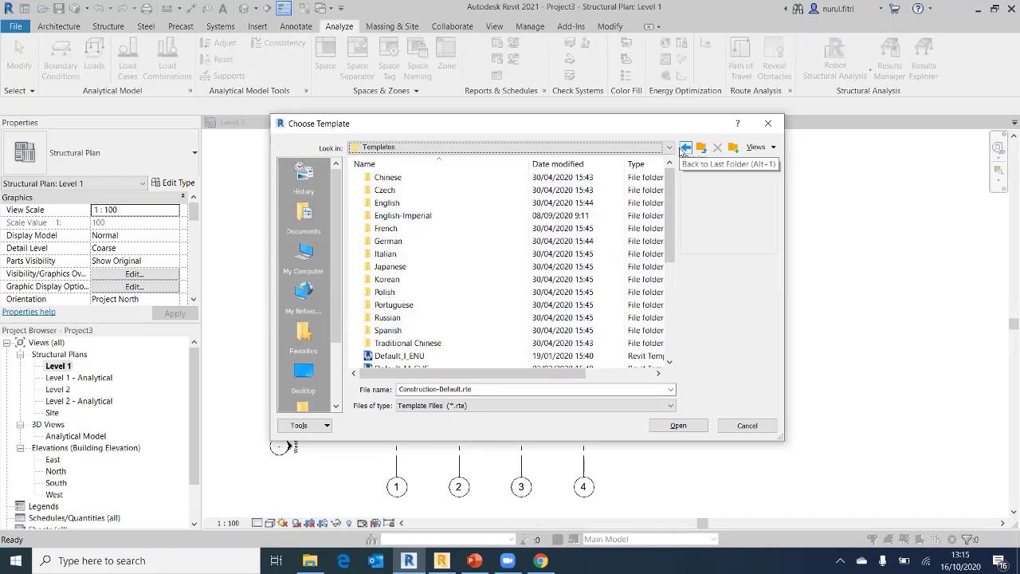
{"action": "left_click", "coordinate": [768, 124]}
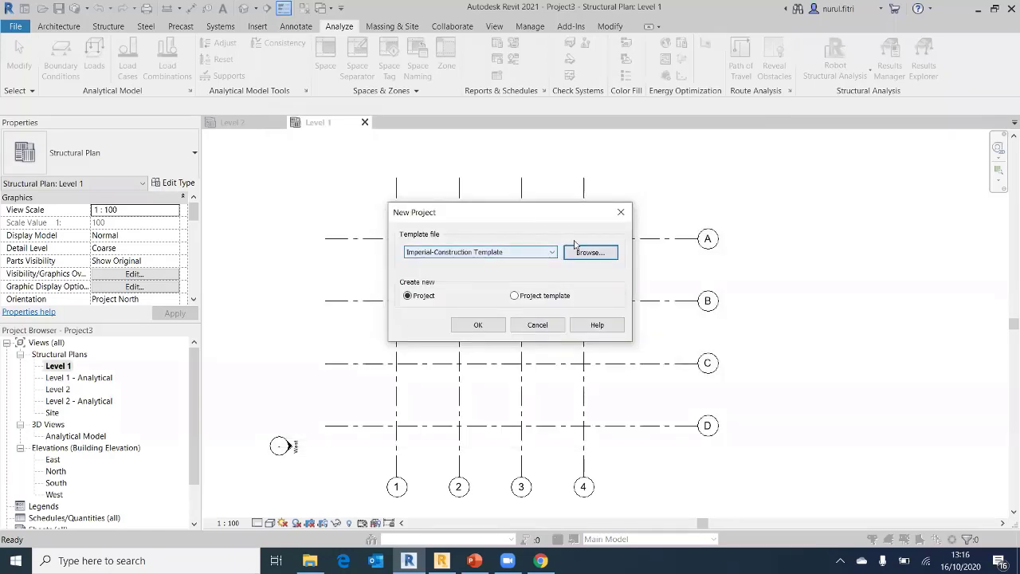
{"action": "left_click", "coordinate": [621, 214]}
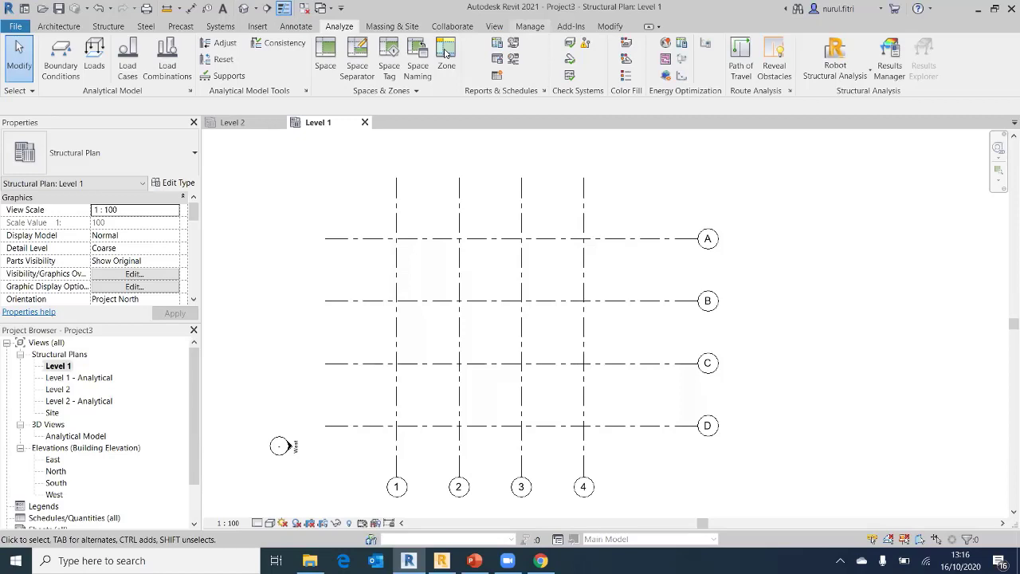
Review the unit formats of the Common discipline in the project units without changing them
{"action": "scroll", "coordinate": [430, 60], "scroll_direction": "down", "scroll_amount": 4}
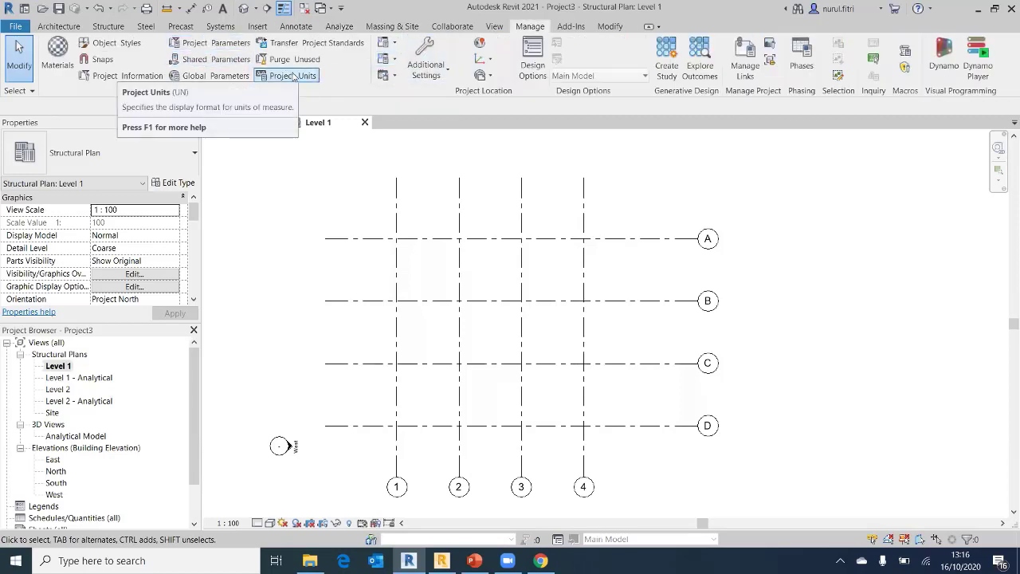
{"action": "left_click", "coordinate": [293, 75]}
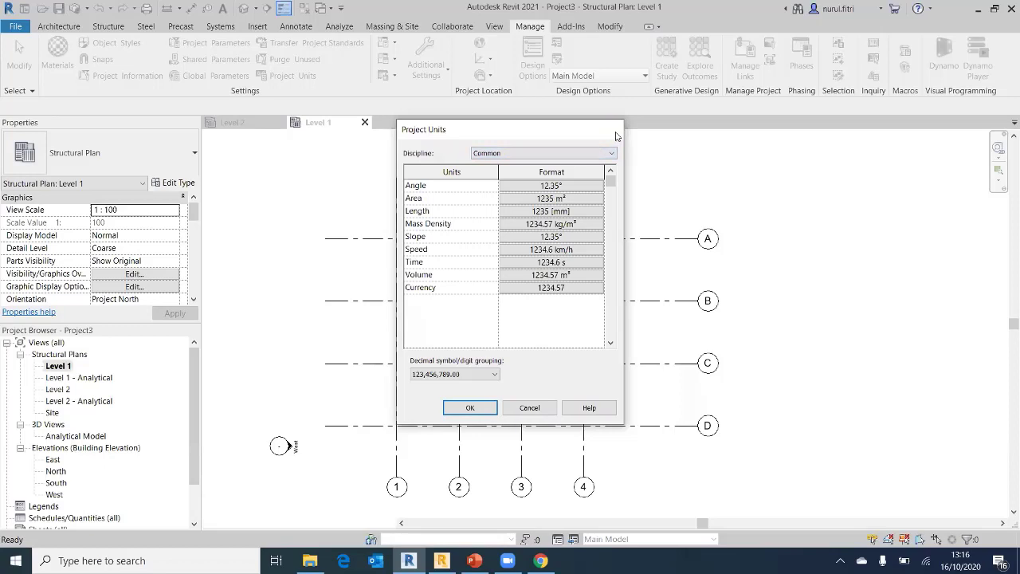
{"action": "key", "text": "Escape"}
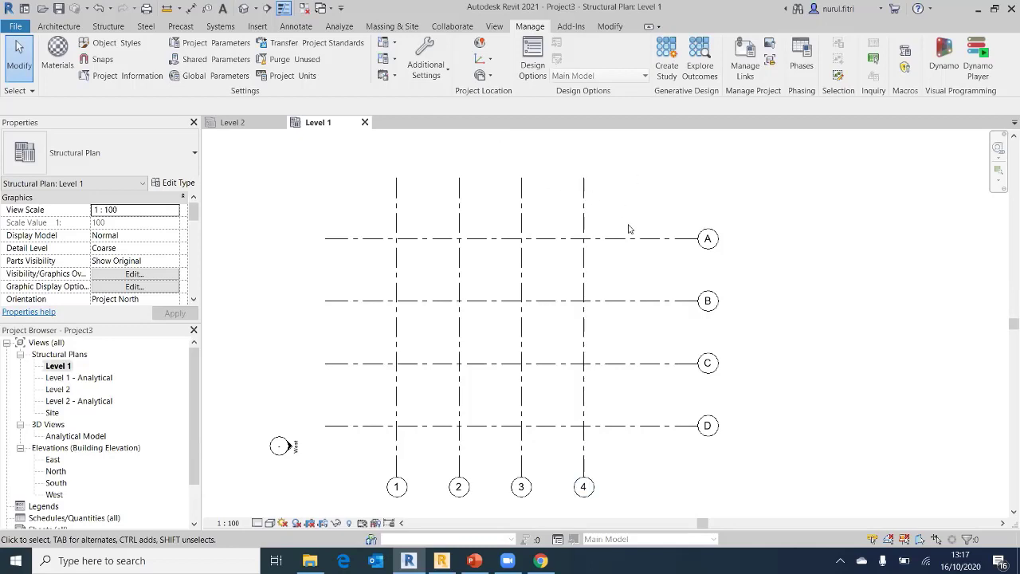
{"action": "scroll", "coordinate": [632, 266], "scroll_direction": "down", "scroll_amount": 2}
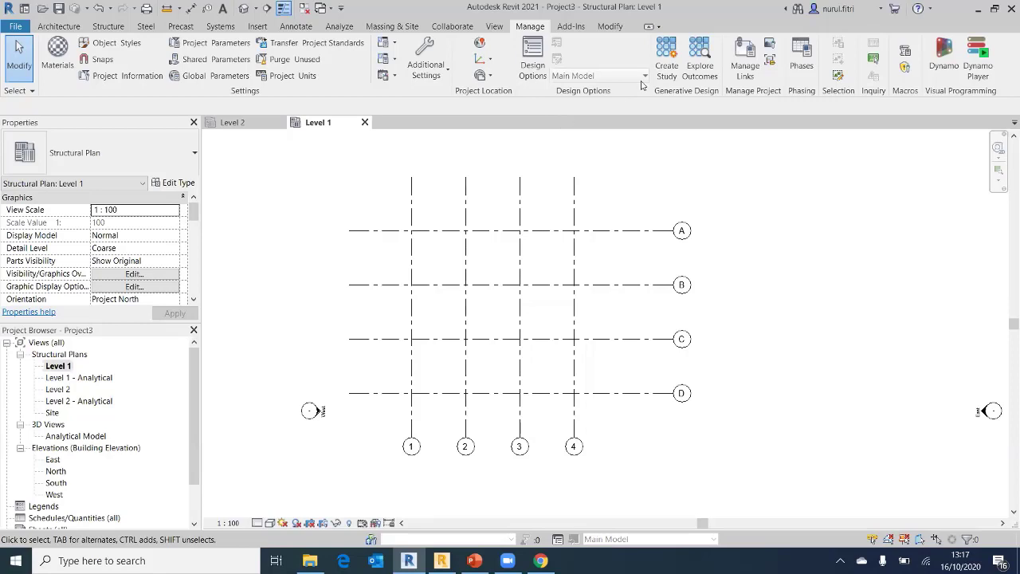
{"action": "middle_click_drag", "start_coordinate": [610, 180], "coordinate": [626, 183]}
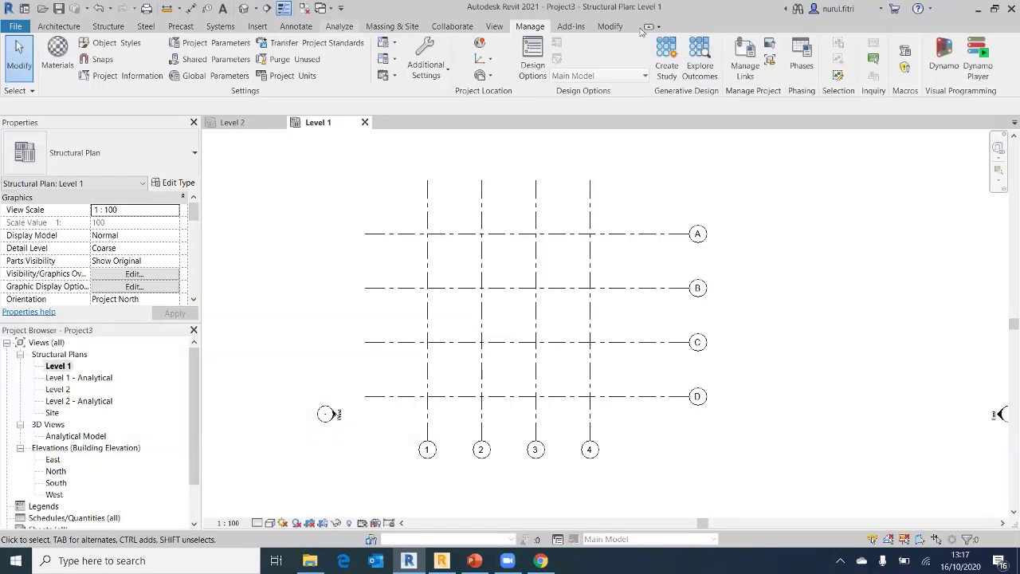
{"action": "left_click", "coordinate": [338, 26]}
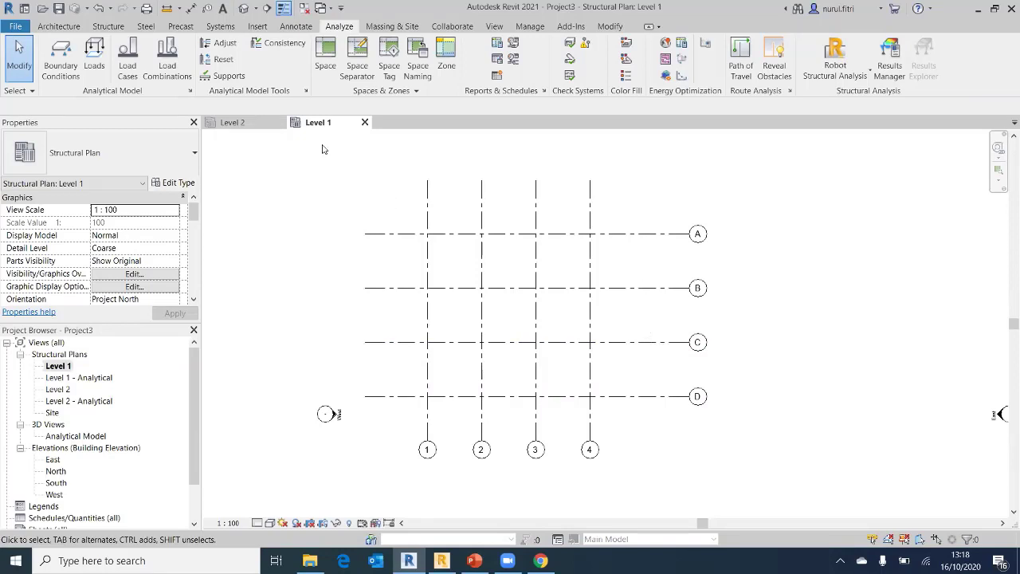
Start placing a vertical structural column with the M_Concrete-Rectangular-Column type 450 x 600mm
{"action": "left_click", "coordinate": [107, 26]}
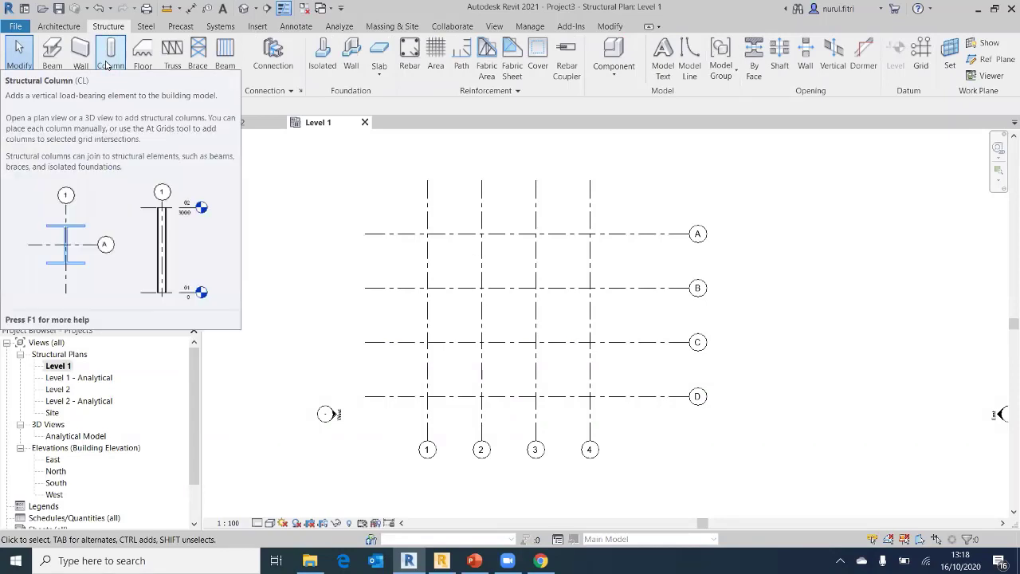
{"action": "left_click", "coordinate": [107, 64]}
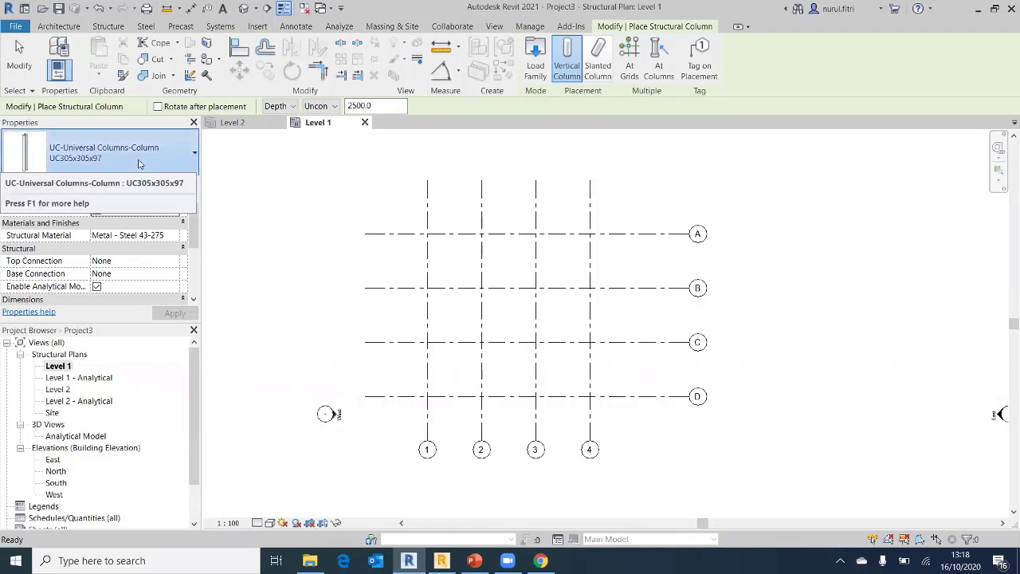
{"action": "left_click", "coordinate": [124, 188]}
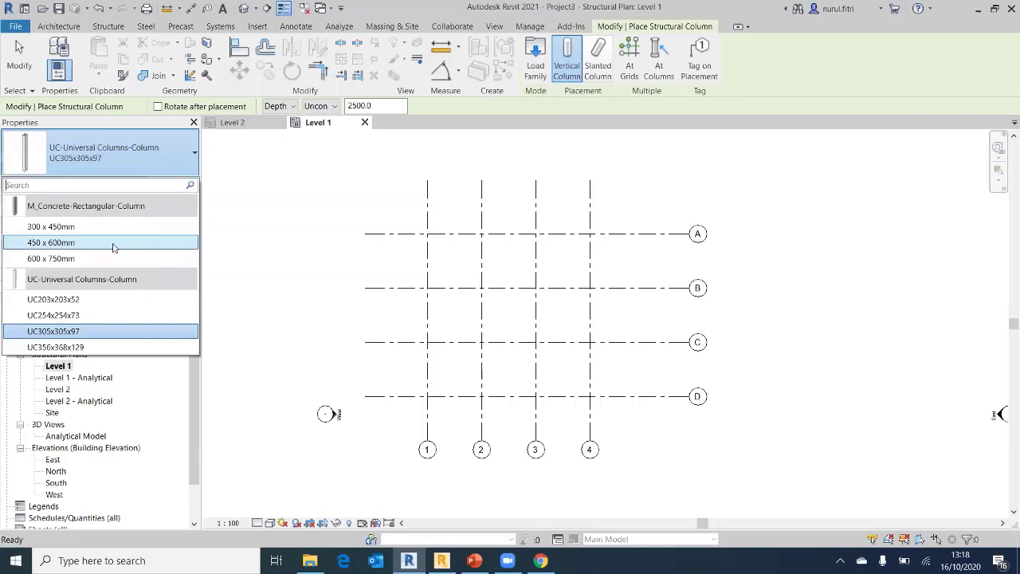
{"action": "left_click", "coordinate": [113, 247]}
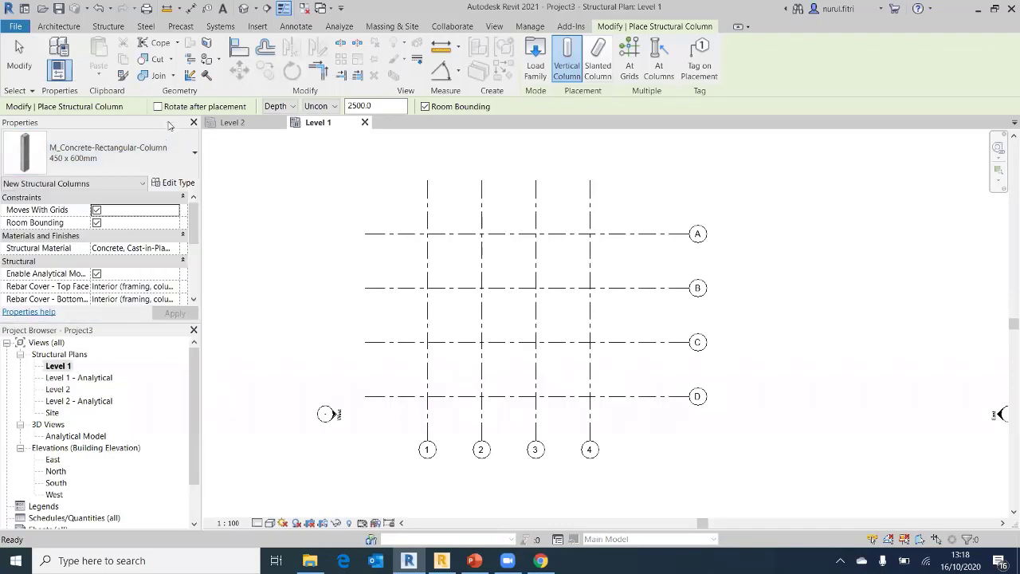
Duplicate the 450 x 600mm concrete column type under the name 500 x 500
{"action": "left_click", "coordinate": [174, 184]}
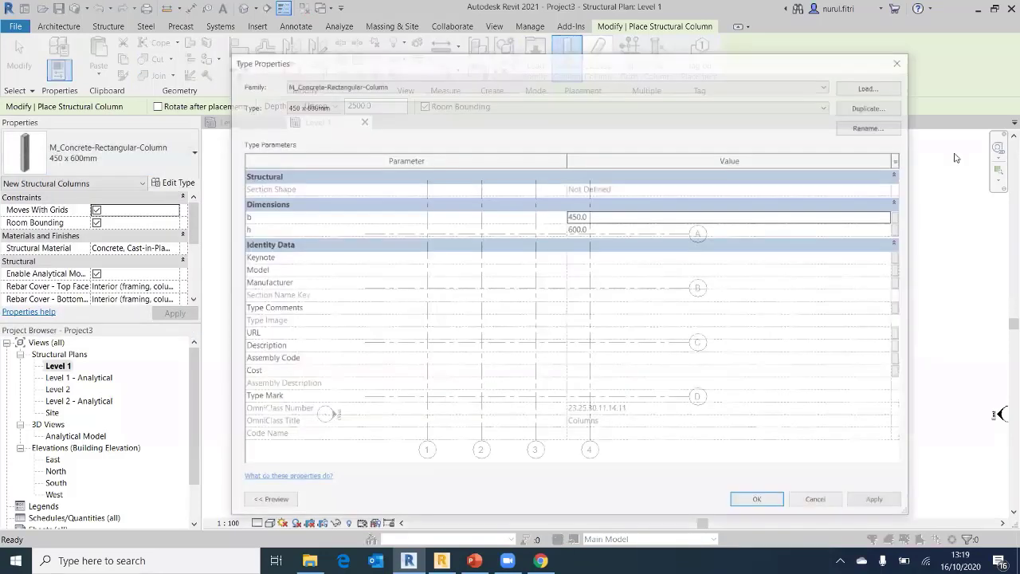
{"action": "left_click", "coordinate": [873, 106]}
{"action": "key", "text": "BackSpace"}
{"action": "type", "text": "50"}
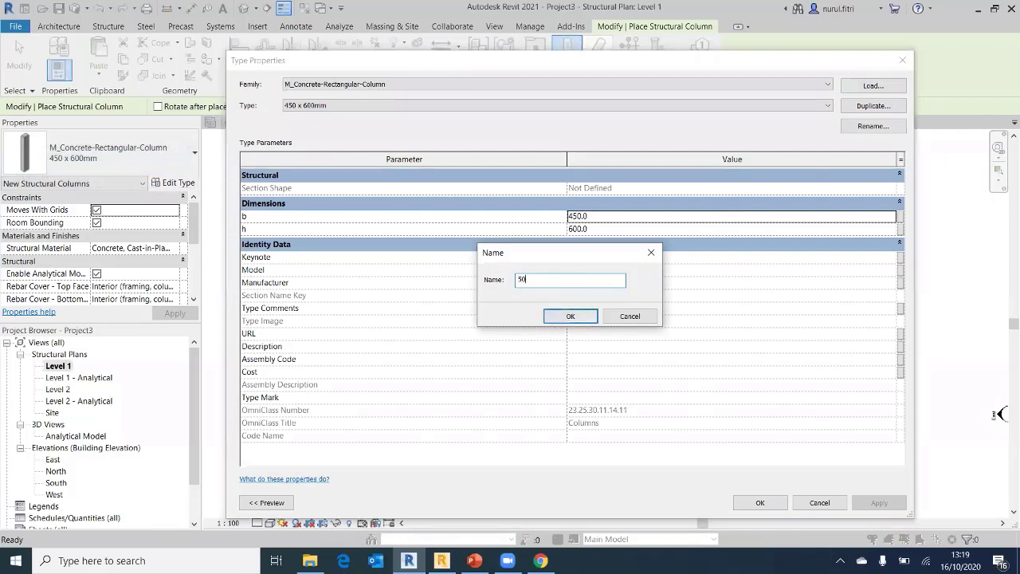
{"action": "type", "text": "0 x 500"}
{"action": "left_click", "coordinate": [571, 316]}
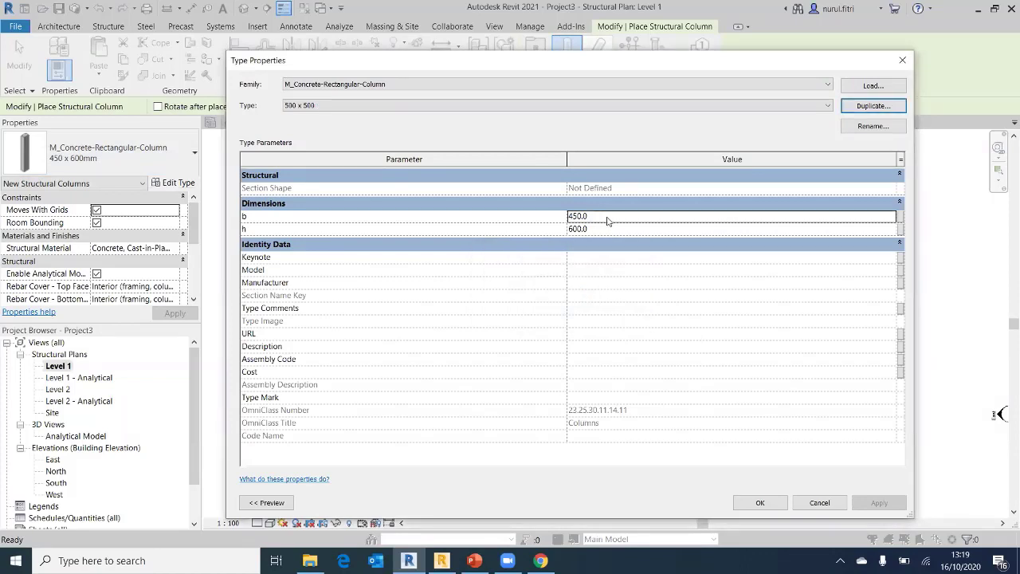
Set both the b and h dimensions of the 500 x 500 column type to 500 and accept the type properties
{"action": "double_click", "coordinate": [608, 221]}
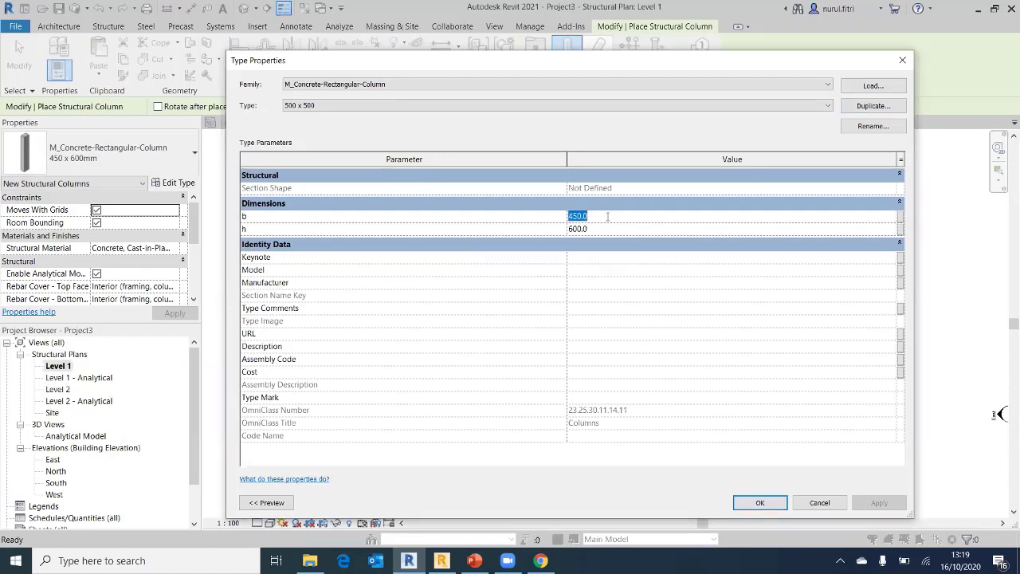
{"action": "type", "text": "500"}
{"action": "left_click", "coordinate": [594, 229]}
{"action": "type", "text": "500"}
{"action": "left_click", "coordinate": [760, 503]}
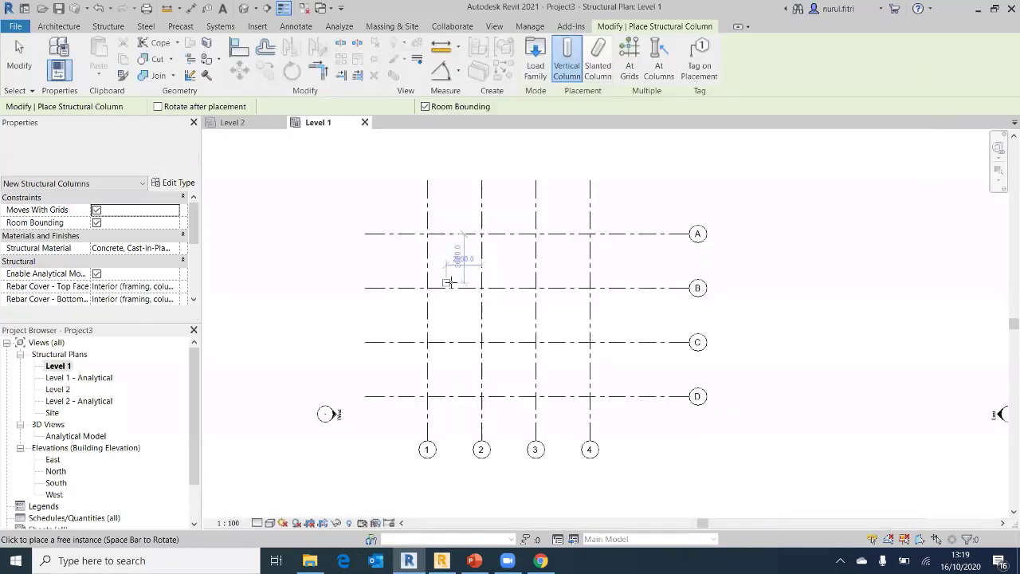
{"action": "scroll", "coordinate": [450, 283], "scroll_direction": "up", "scroll_amount": 2}
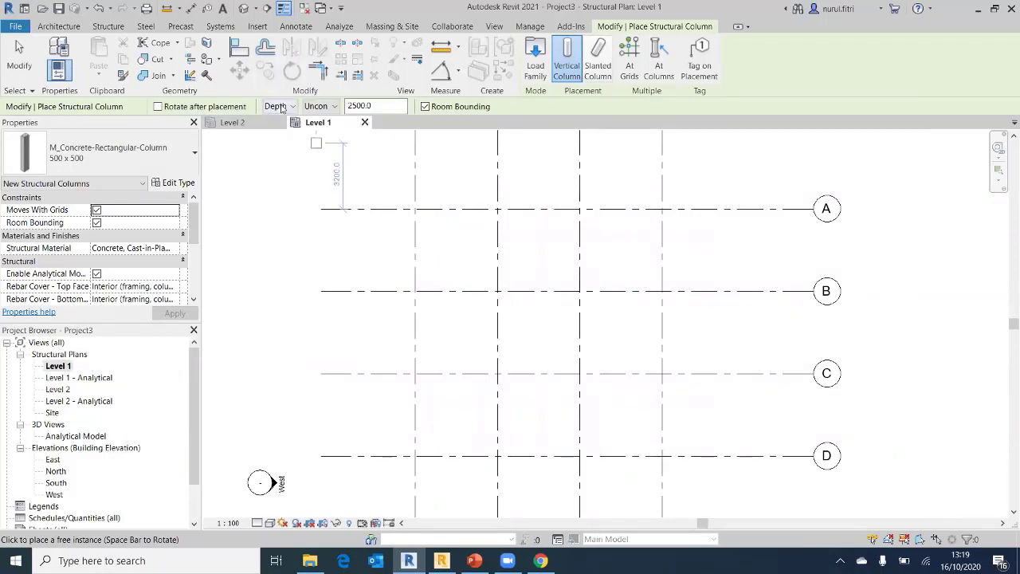
Set the new columns to be placed by height, with Level 2 as their top level
{"action": "left_click", "coordinate": [279, 107]}
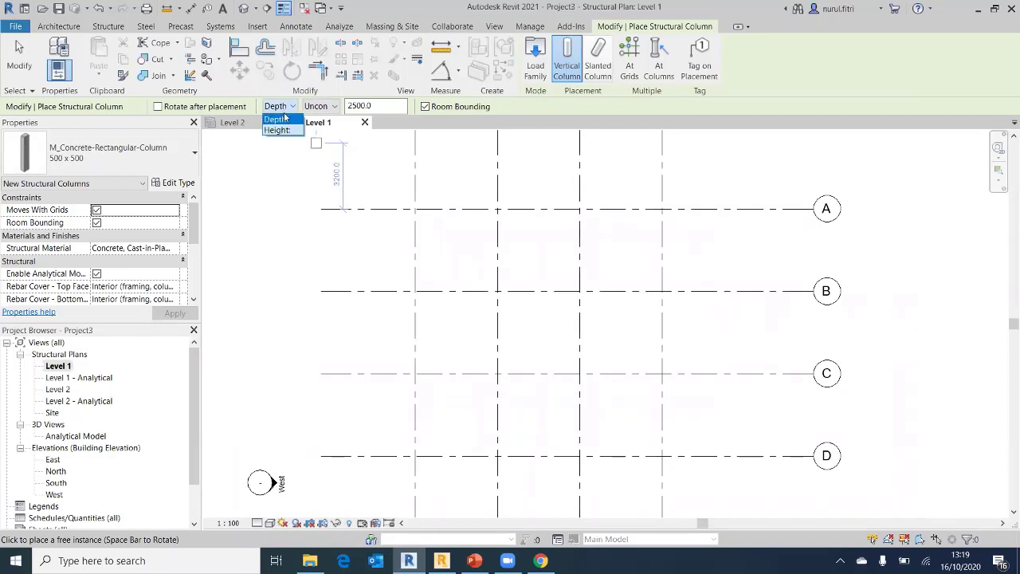
{"action": "left_click", "coordinate": [279, 130]}
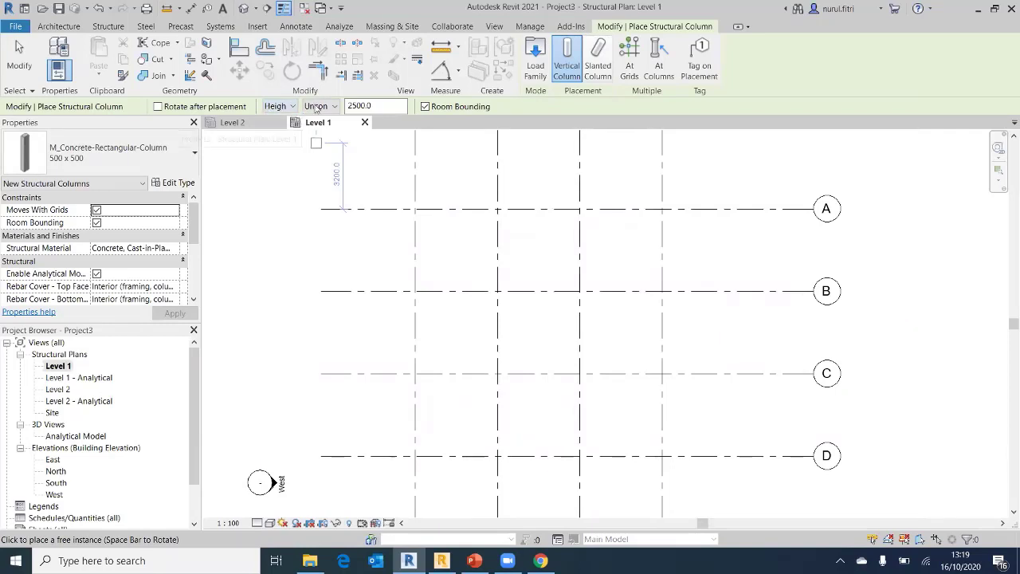
{"action": "left_click", "coordinate": [319, 106]}
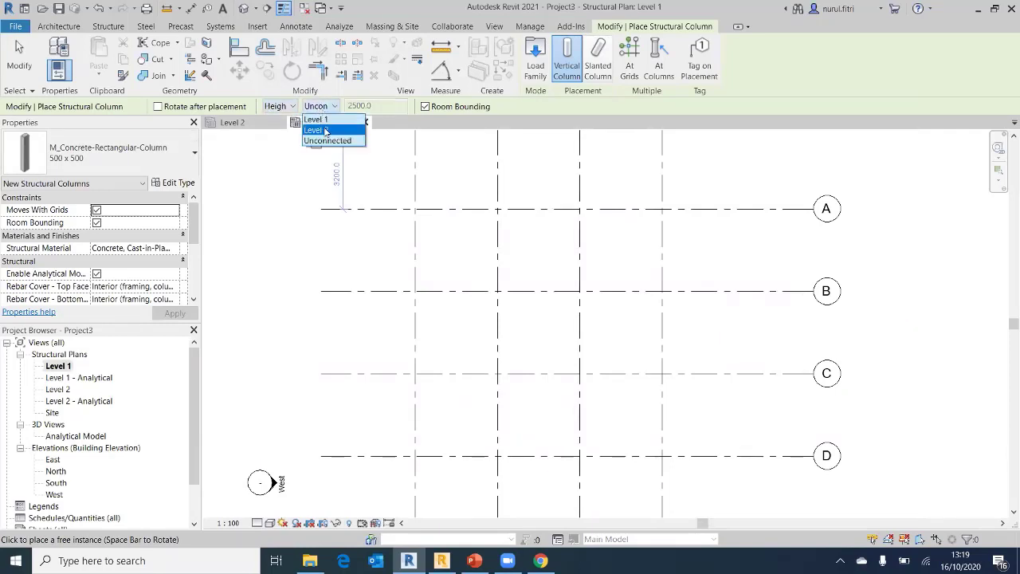
{"action": "left_click", "coordinate": [325, 132]}
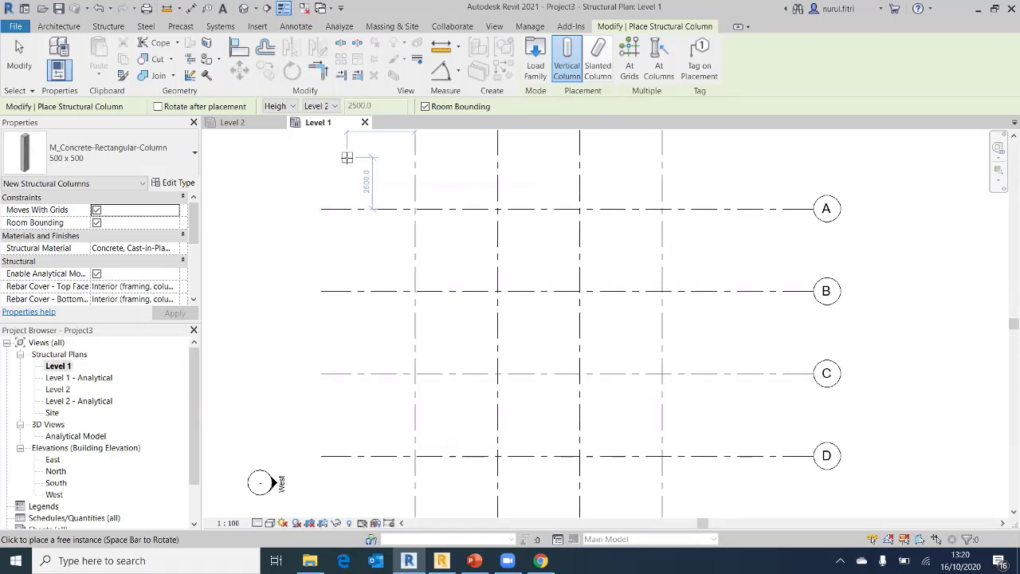
Place 500 x 500 columns at the intersections of grid lines B and C with grids 1 to 4, and end column placement
{"action": "left_click", "coordinate": [415, 291]}
{"action": "left_click", "coordinate": [498, 290]}
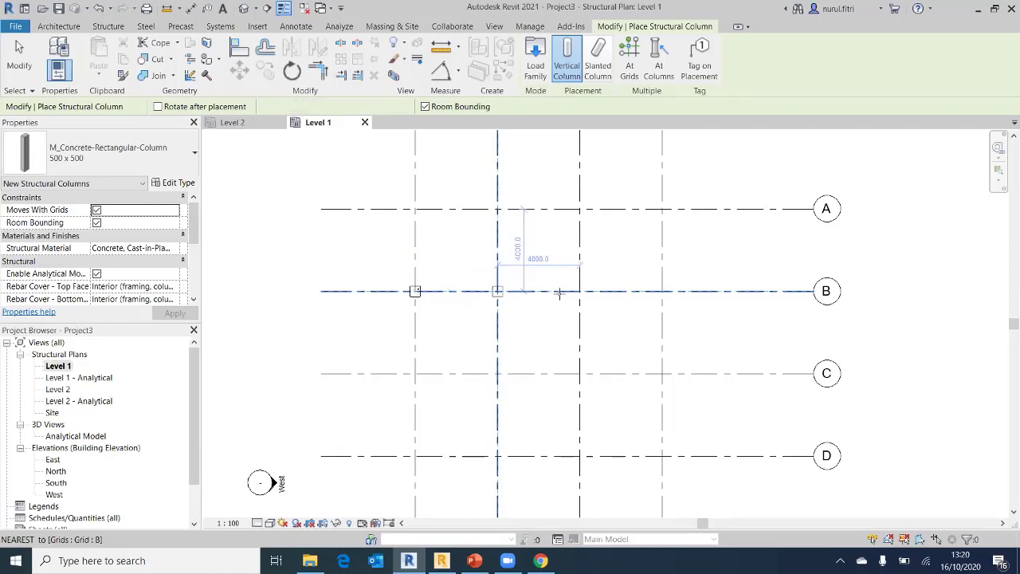
{"action": "left_click", "coordinate": [580, 290]}
{"action": "left_click", "coordinate": [663, 291]}
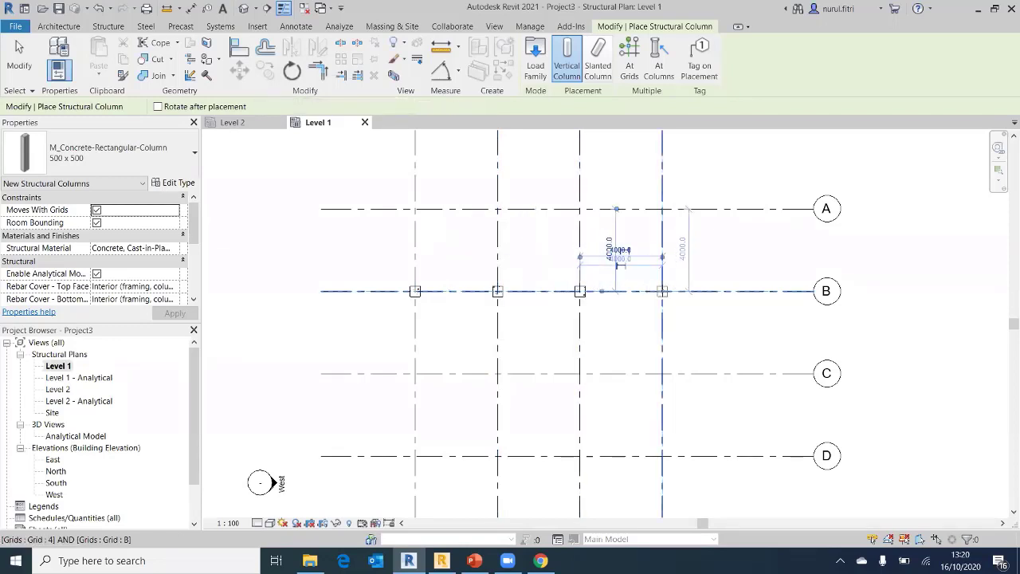
{"action": "left_click", "coordinate": [663, 373]}
{"action": "left_click", "coordinate": [580, 373]}
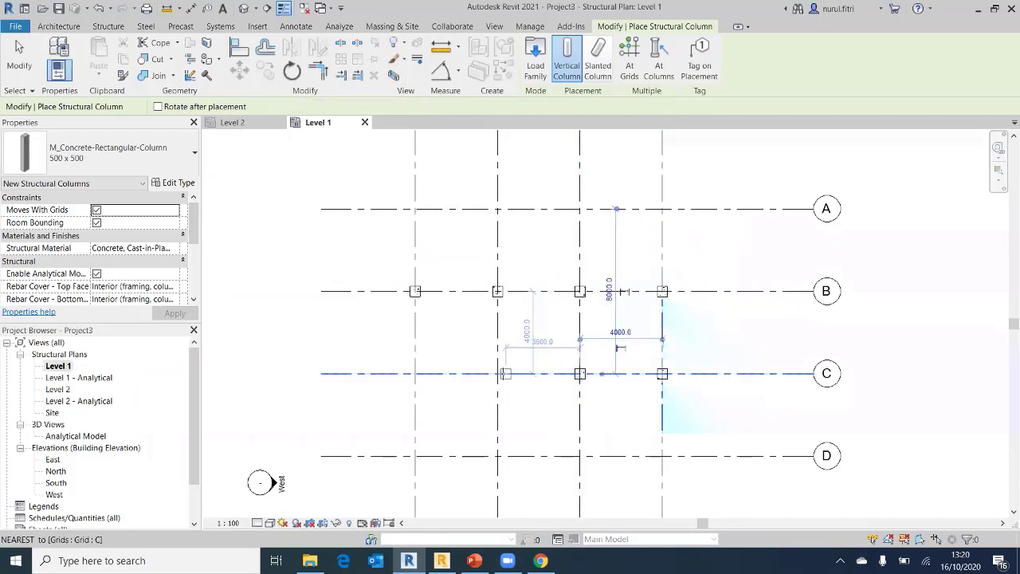
{"action": "left_click", "coordinate": [497, 373]}
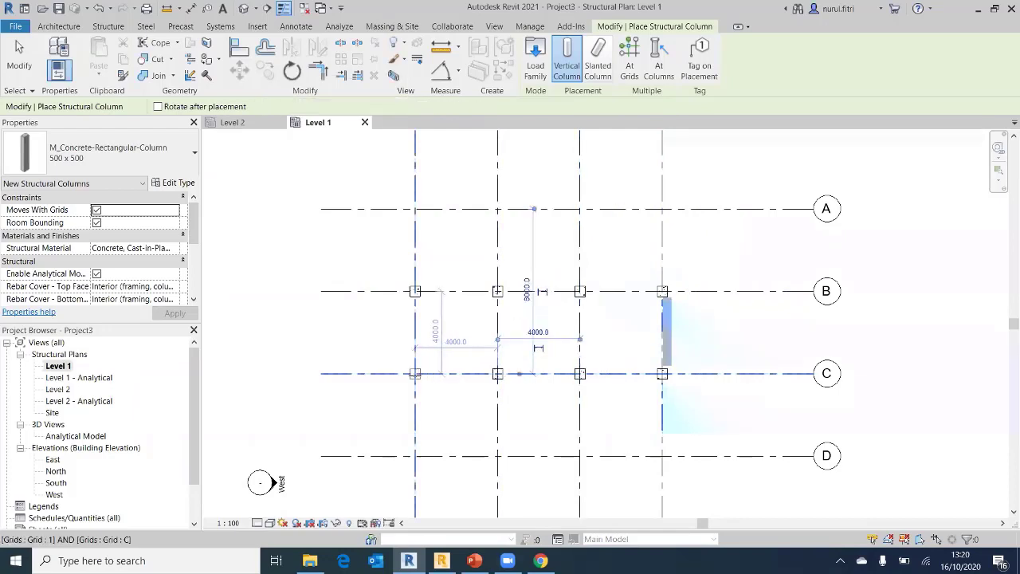
{"action": "left_click", "coordinate": [414, 373]}
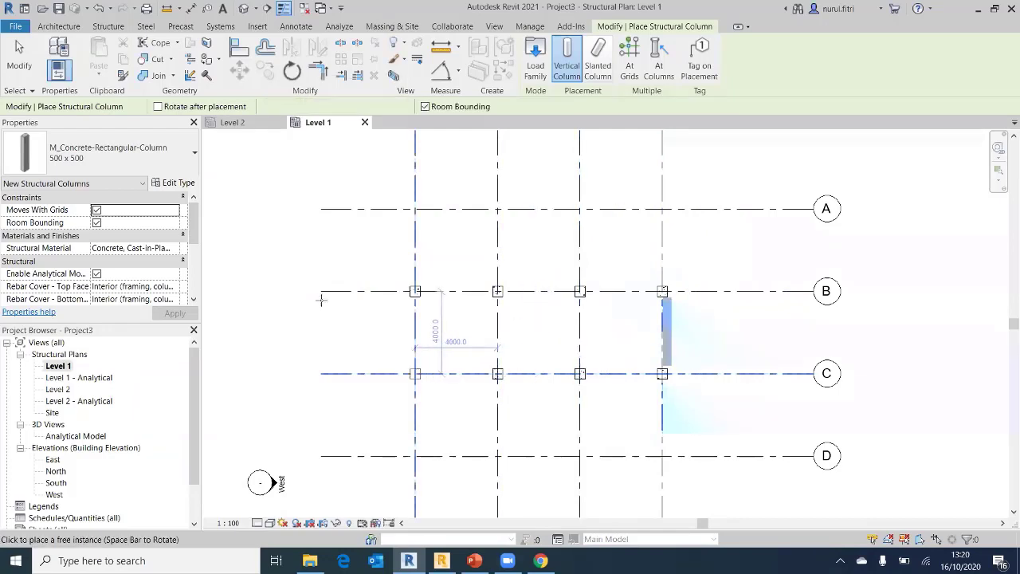
{"action": "right_click", "coordinate": [325, 241]}
{"action": "left_click", "coordinate": [348, 254]}
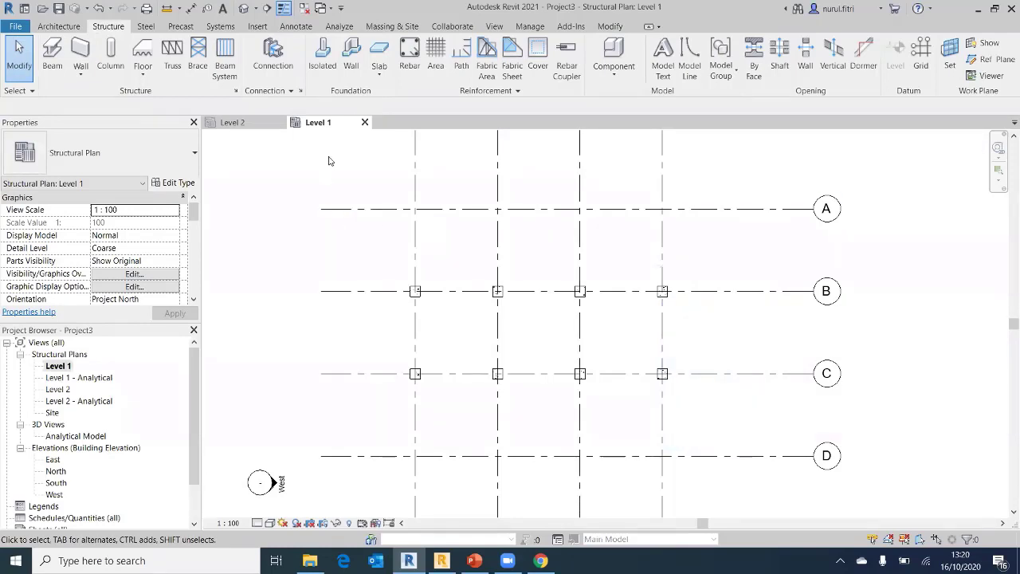
Open the default 3D view and examine the columns between Level 1 and Level 2 from a lower angle
{"action": "left_click", "coordinate": [244, 9]}
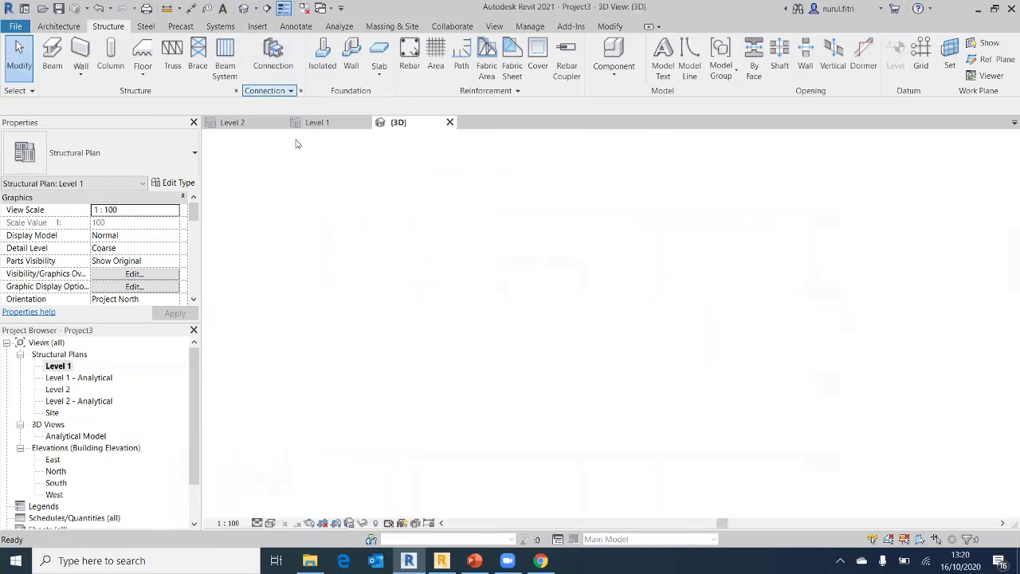
{"action": "scroll", "coordinate": [607, 248], "scroll_direction": "up", "scroll_amount": 3}
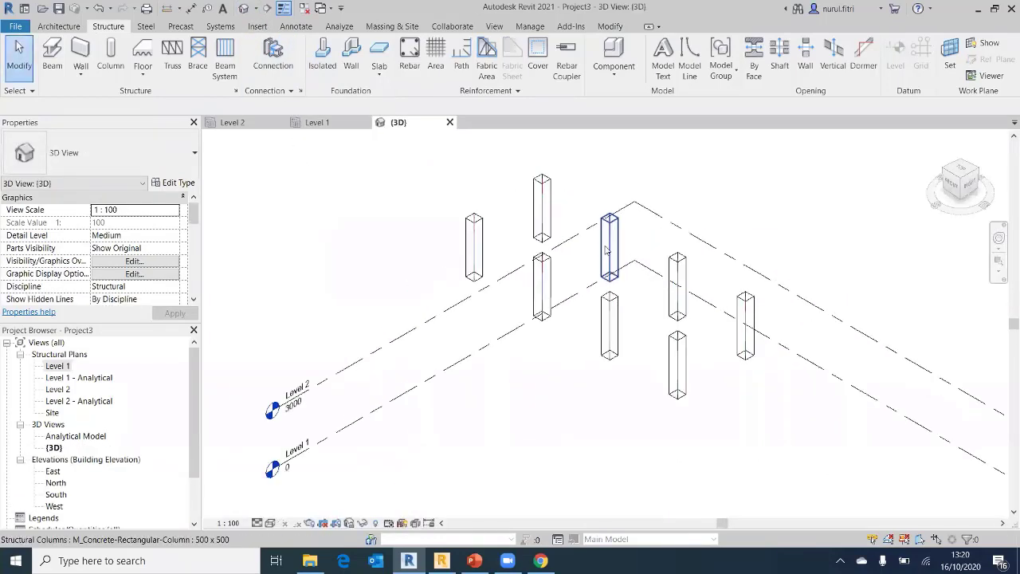
{"action": "middle_click_drag", "start_coordinate": [602, 247], "coordinate": [563, 258], "text": "shift"}
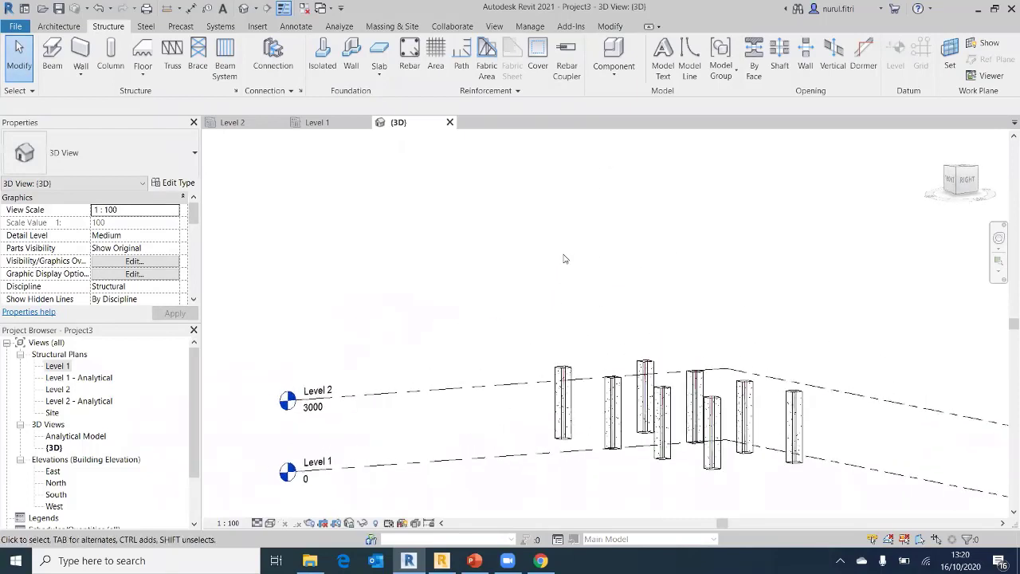
{"action": "middle_click_drag", "start_coordinate": [694, 342], "coordinate": [652, 289]}
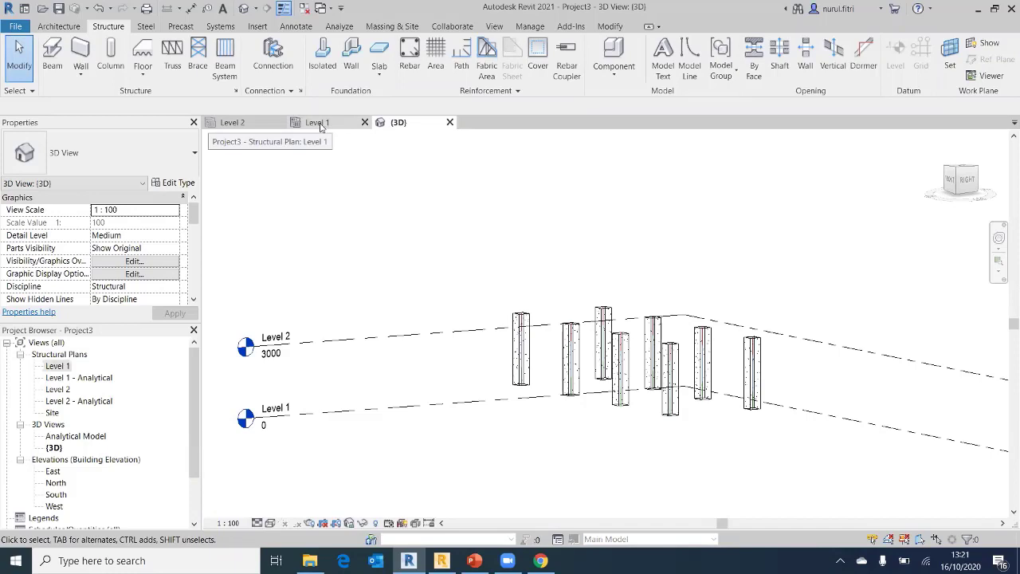
Open the Level 2 structural plan and review the type properties of the column at grid intersection B-1
{"action": "left_click", "coordinate": [259, 125]}
{"action": "scroll", "coordinate": [560, 271], "scroll_direction": "up", "scroll_amount": 3}
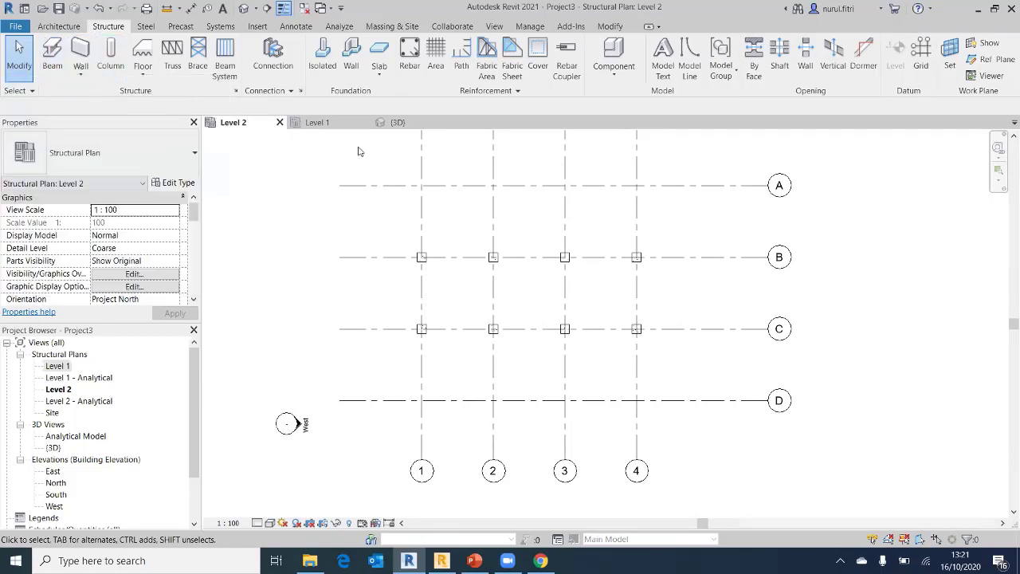
{"action": "left_click", "coordinate": [422, 266]}
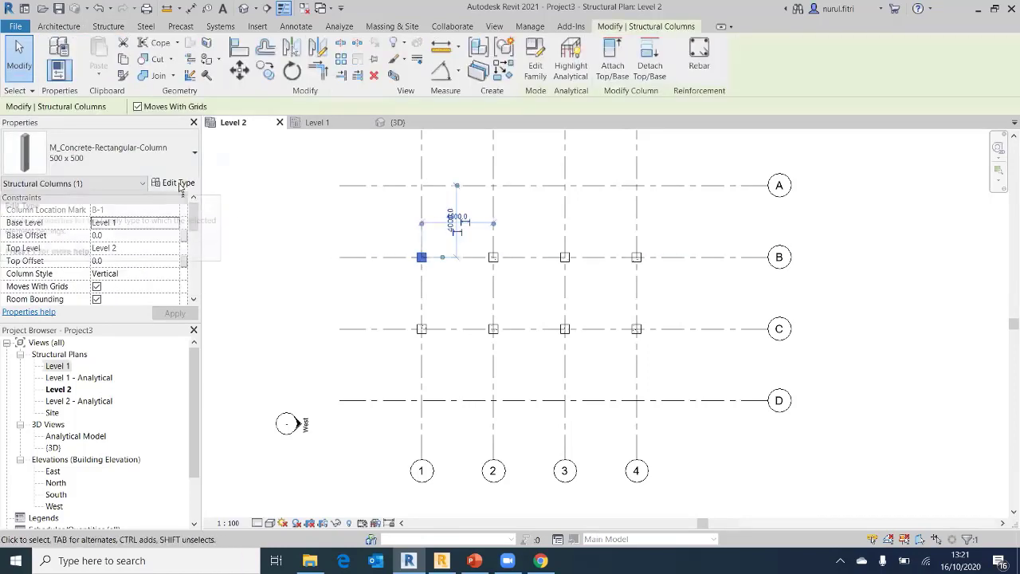
{"action": "left_click", "coordinate": [179, 183]}
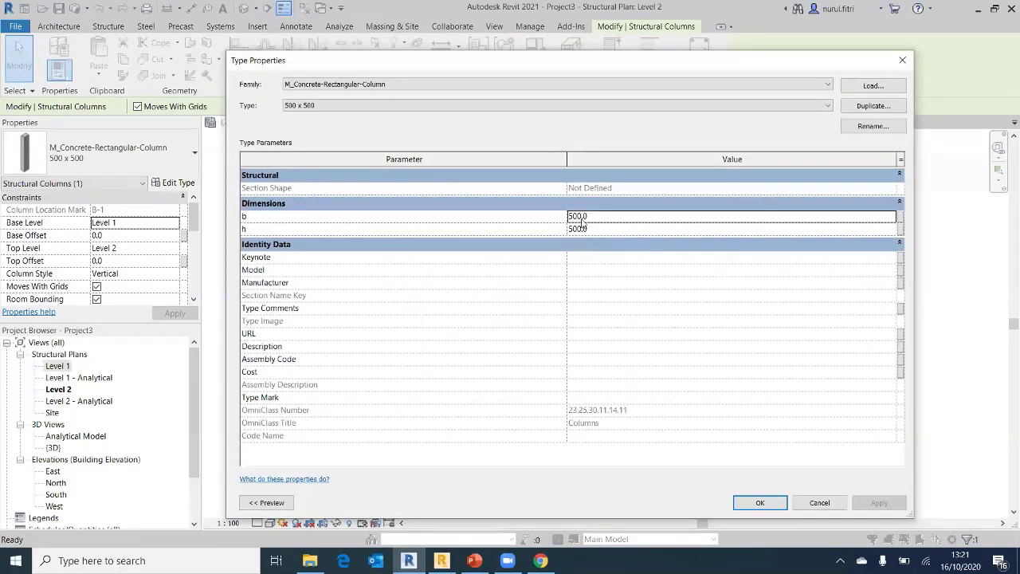
{"action": "left_click", "coordinate": [902, 60]}
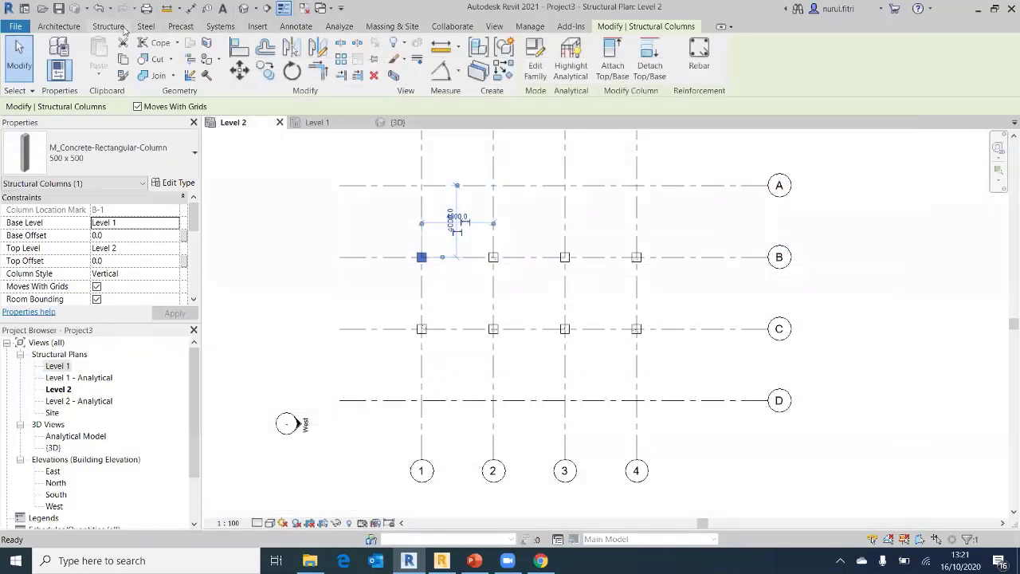
{"action": "left_click", "coordinate": [123, 28]}
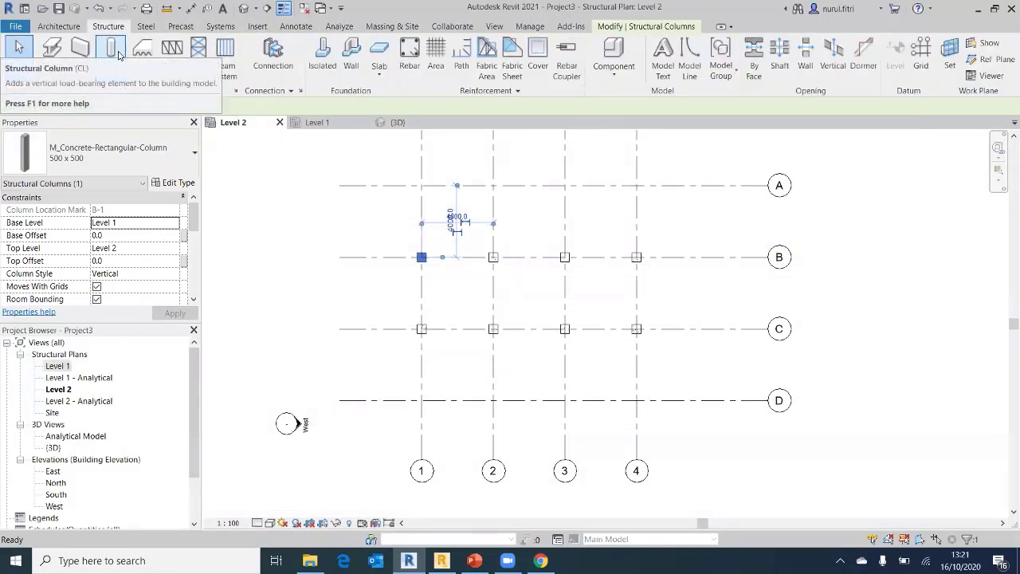
{"action": "left_click", "coordinate": [118, 54]}
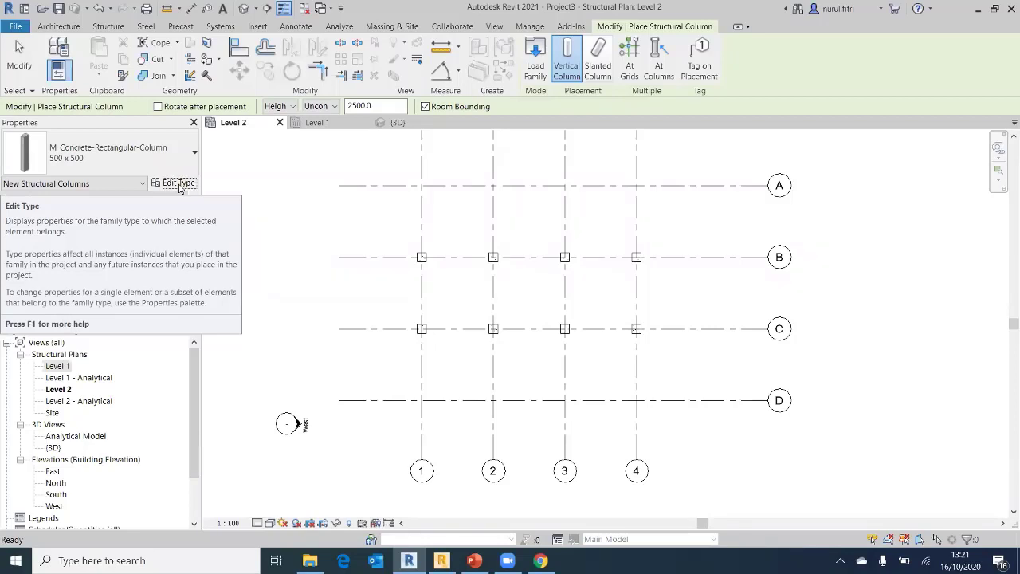
{"action": "left_click", "coordinate": [180, 188]}
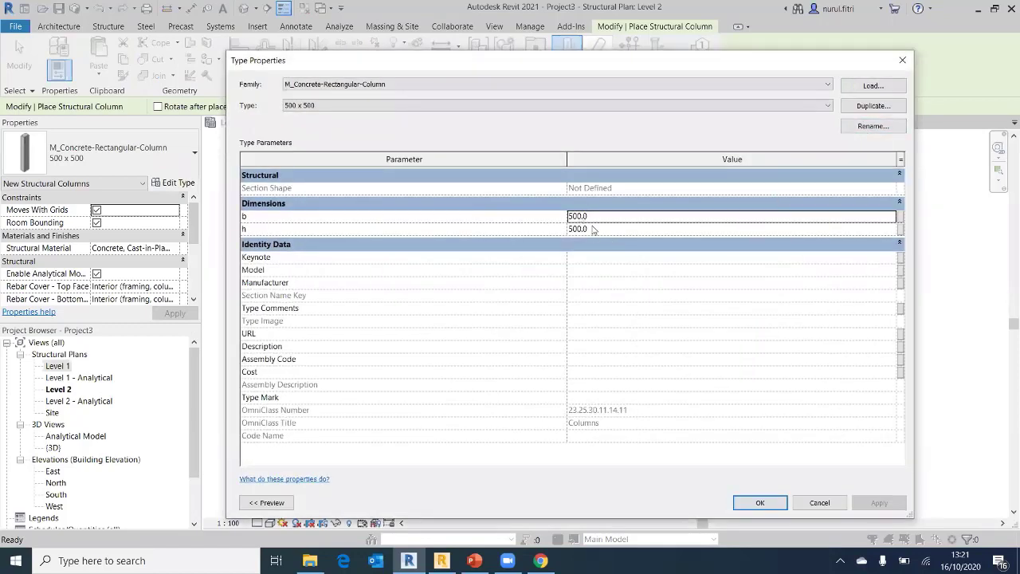
{"action": "left_click", "coordinate": [859, 109]}
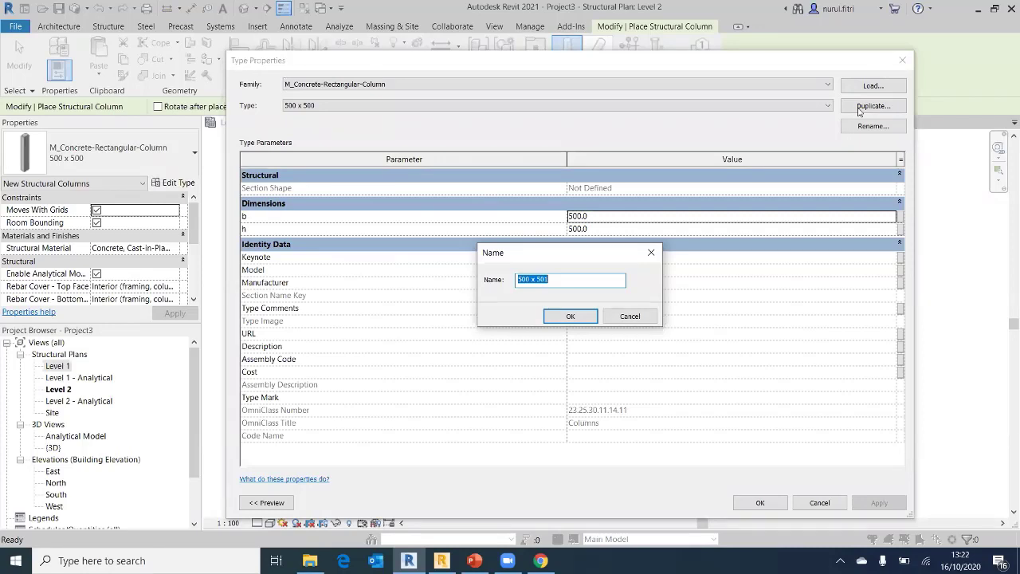
{"action": "left_click", "coordinate": [650, 255]}
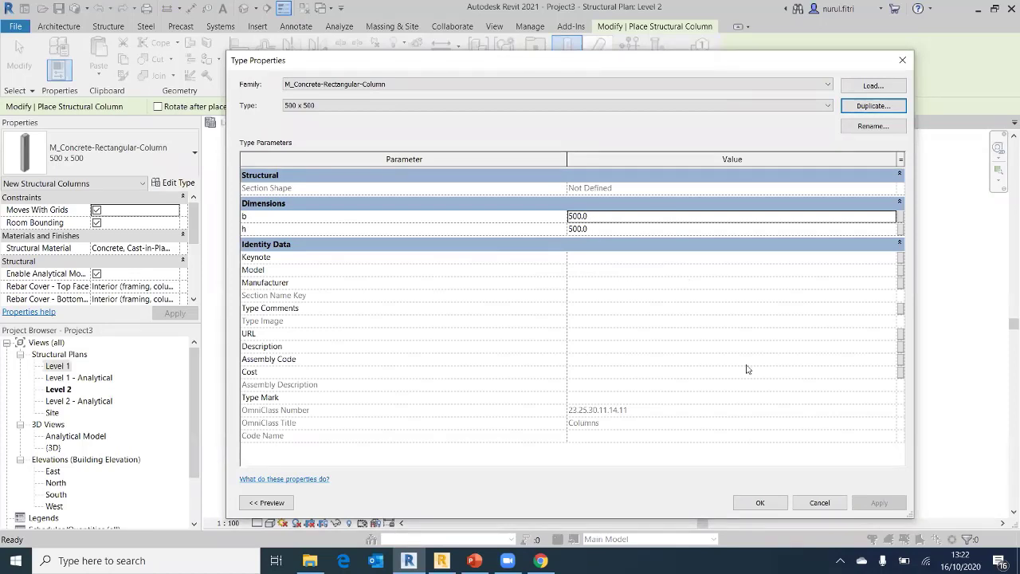
{"action": "left_click", "coordinate": [759, 503]}
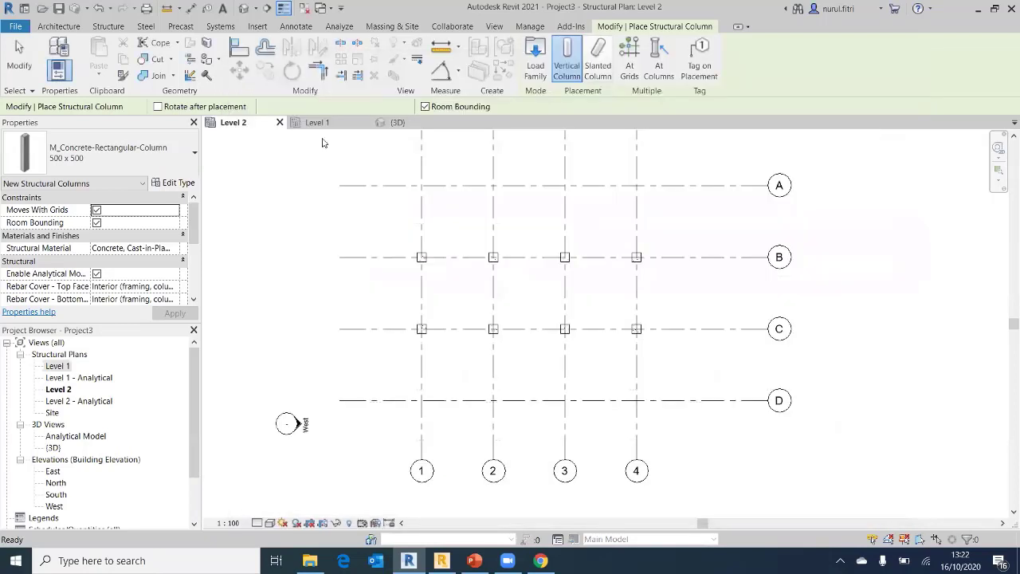
{"action": "left_click", "coordinate": [278, 110]}
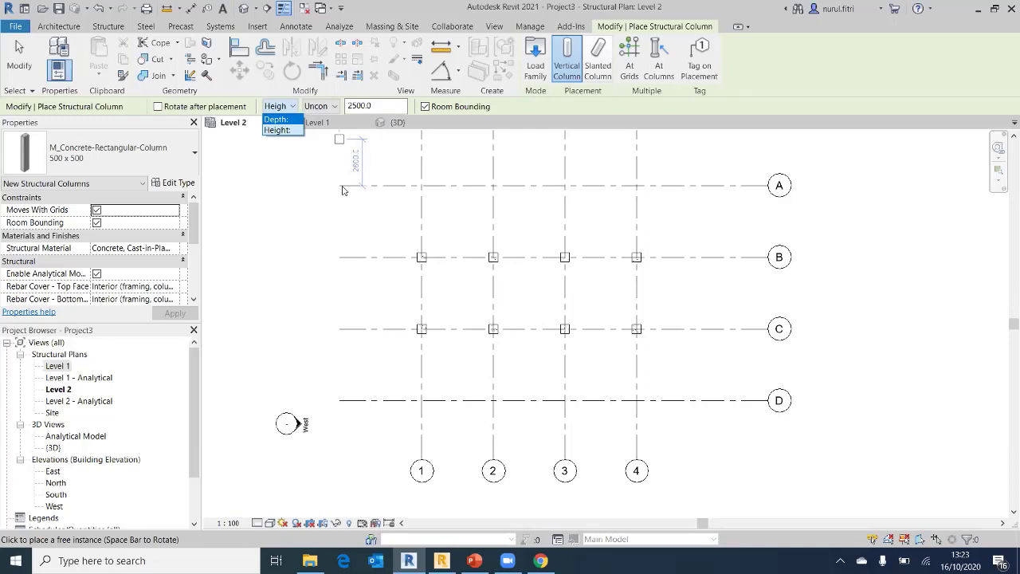
{"action": "left_click", "coordinate": [292, 228]}
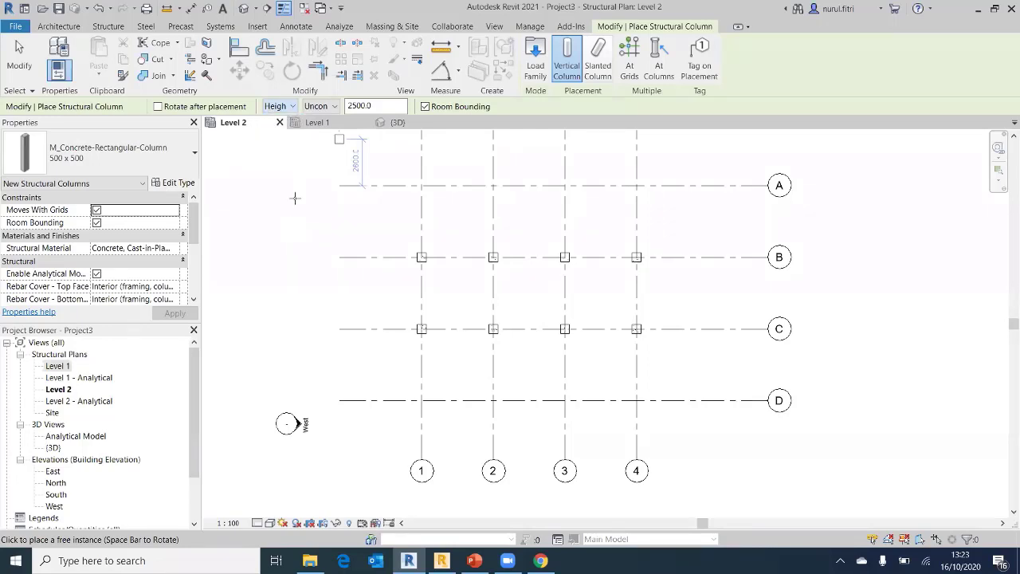
{"action": "right_click", "coordinate": [303, 206]}
{"action": "left_click", "coordinate": [316, 210]}
{"action": "right_click", "coordinate": [307, 202]}
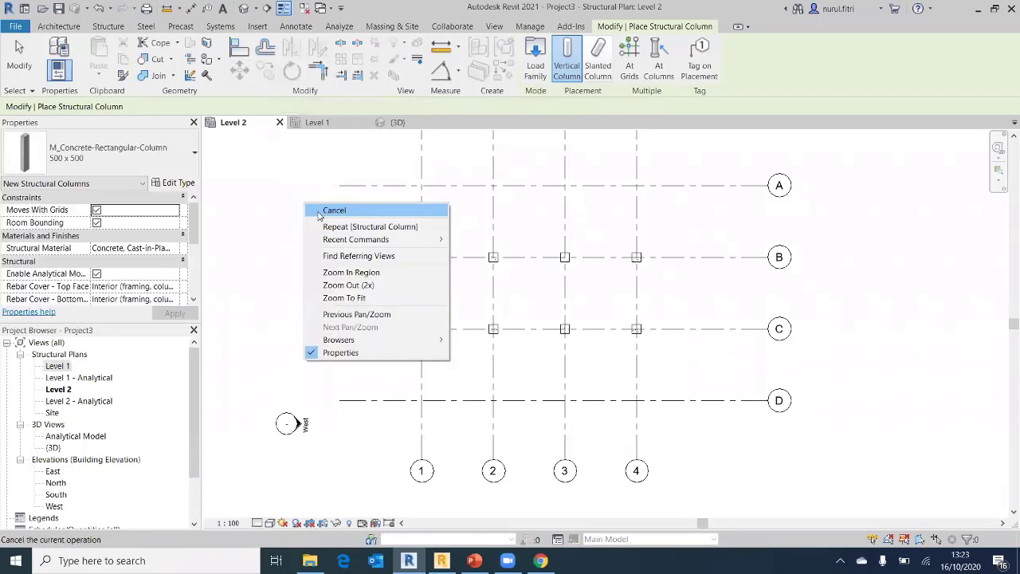
{"action": "left_click", "coordinate": [319, 209]}
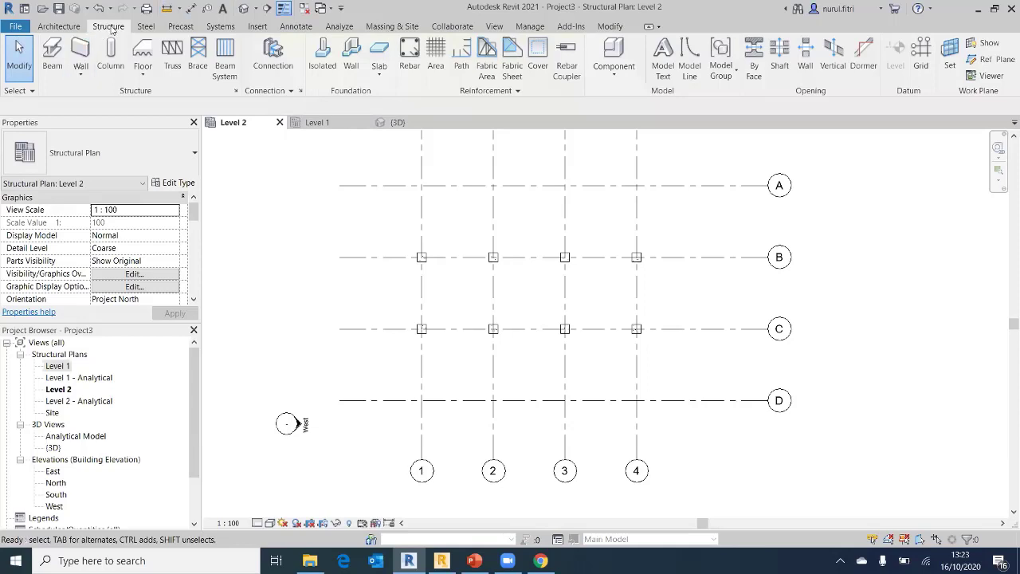
Start placing beams with the M_Concrete-Rectangular Beam 300 x 600mm type and open its type properties
{"action": "left_click", "coordinate": [60, 66]}
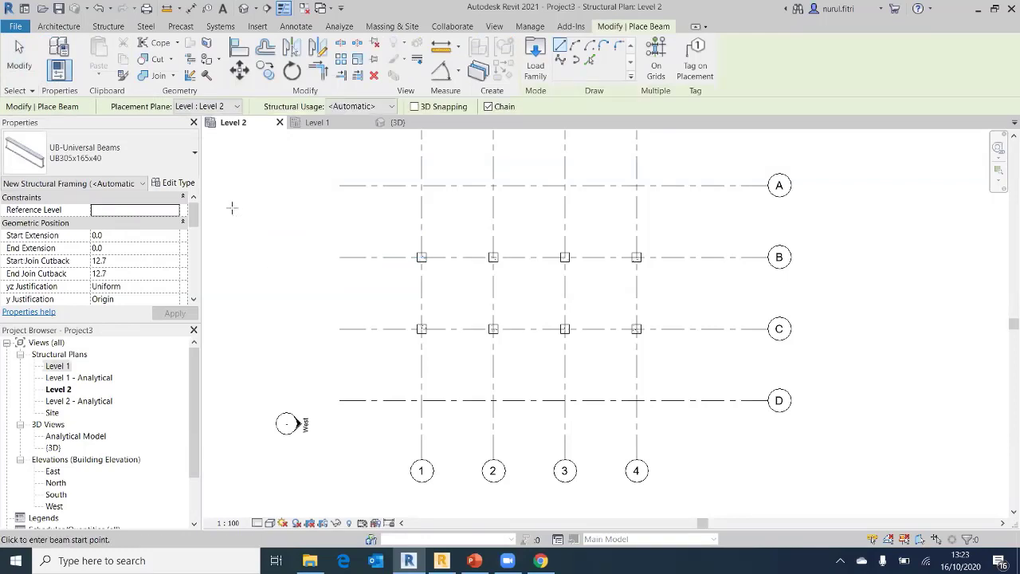
{"action": "left_click", "coordinate": [56, 156]}
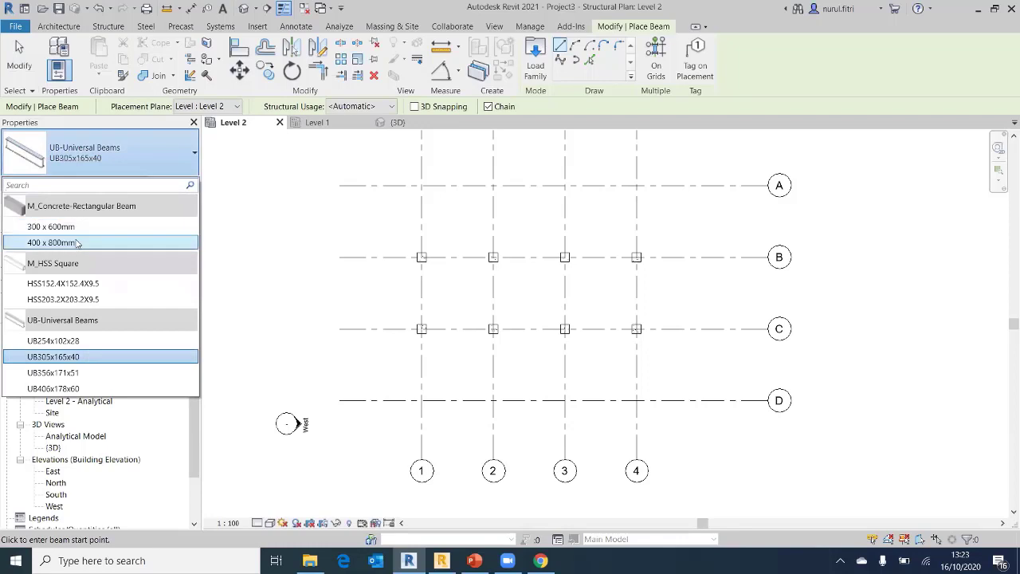
{"action": "mouse_move", "coordinate": [76, 243]}
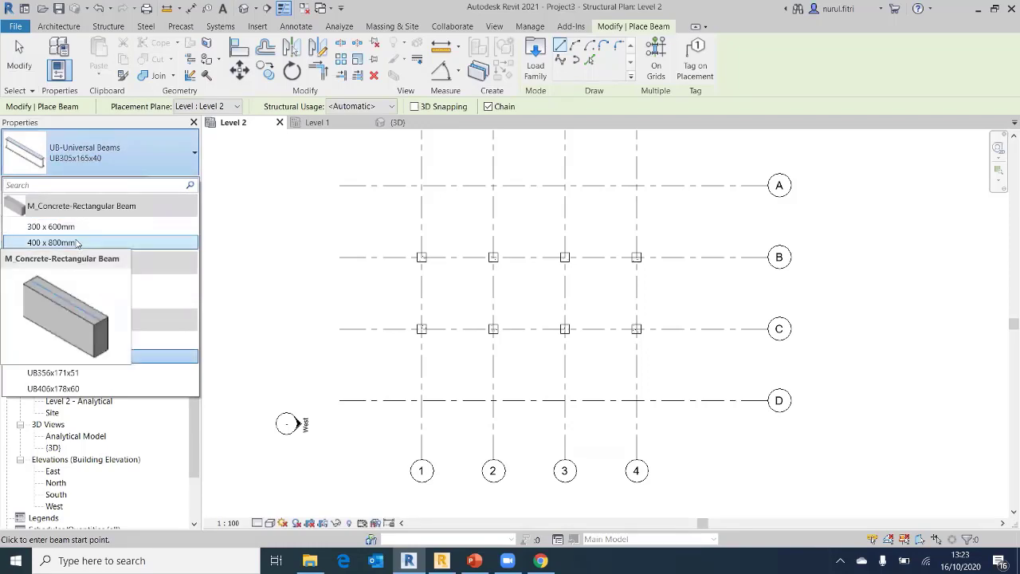
{"action": "left_click", "coordinate": [76, 243]}
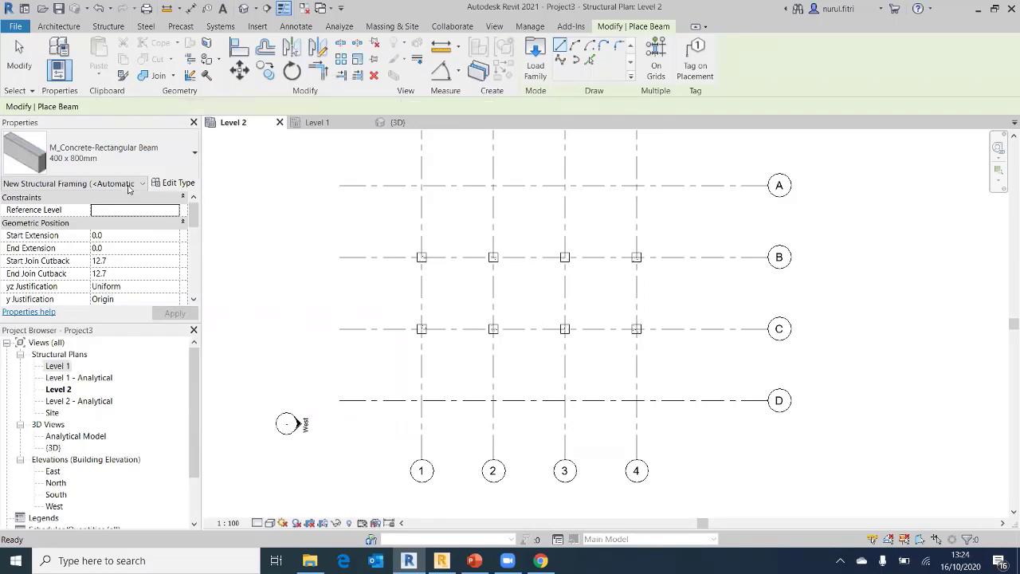
{"action": "left_click", "coordinate": [87, 163]}
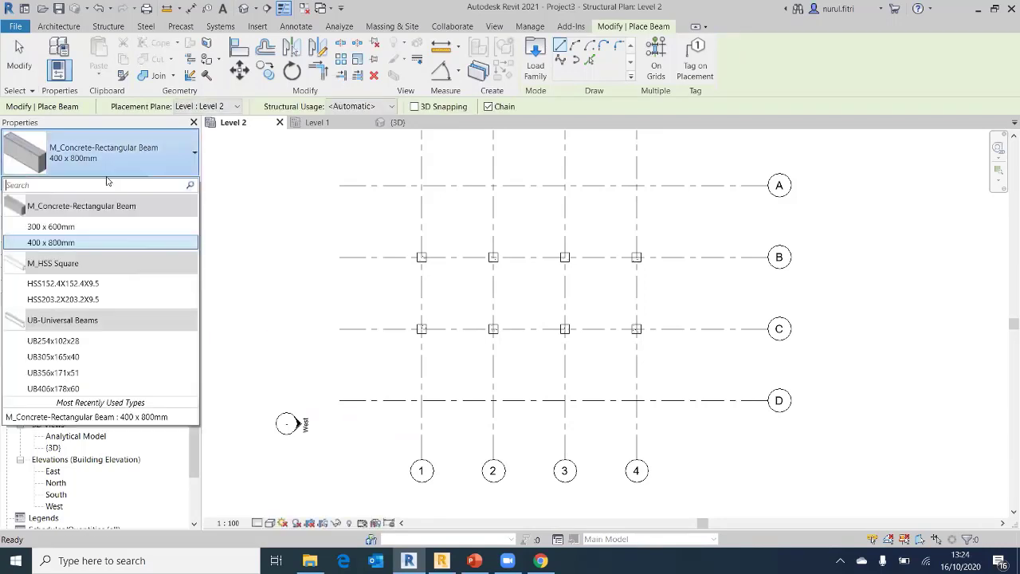
{"action": "left_click", "coordinate": [147, 207]}
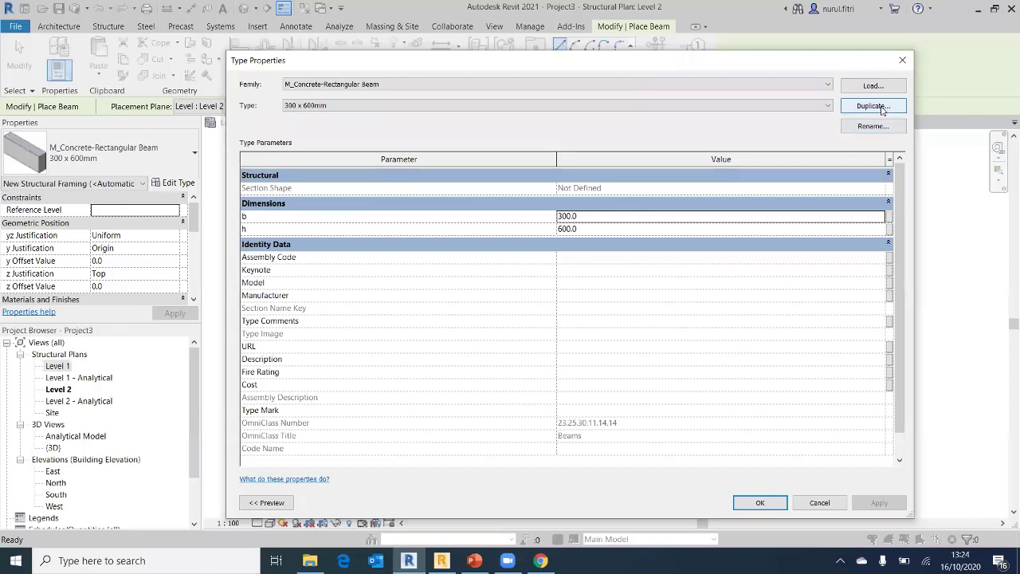
Duplicate the beam type as 450 x 450 and set both b and h to 450
{"action": "left_click", "coordinate": [882, 110]}
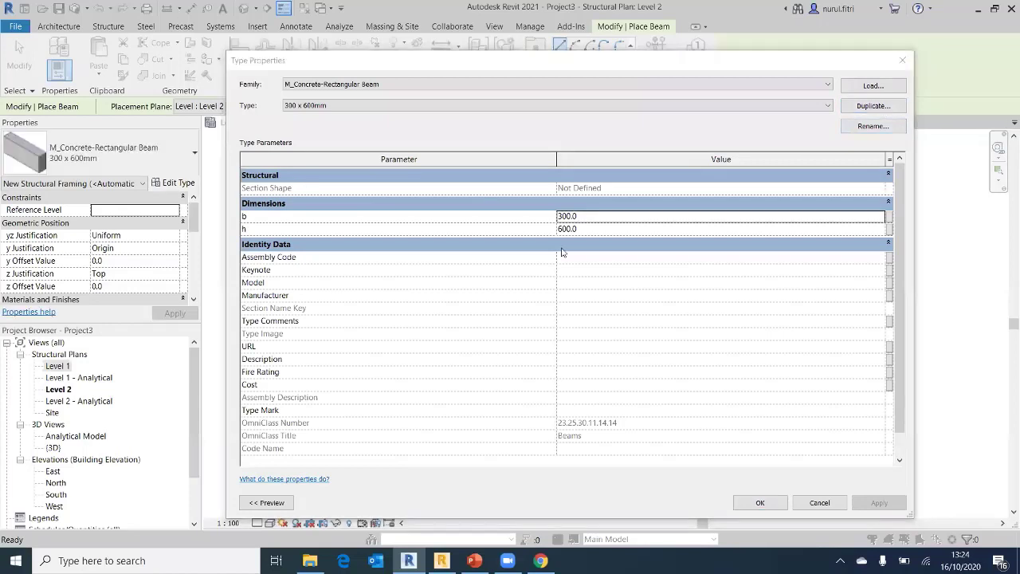
{"action": "left_click_drag", "start_coordinate": [568, 280], "coordinate": [508, 290]}
{"action": "type", "text": "450 x 450"}
{"action": "left_click", "coordinate": [569, 317]}
{"action": "left_click", "coordinate": [591, 217]}
{"action": "type", "text": "450"}
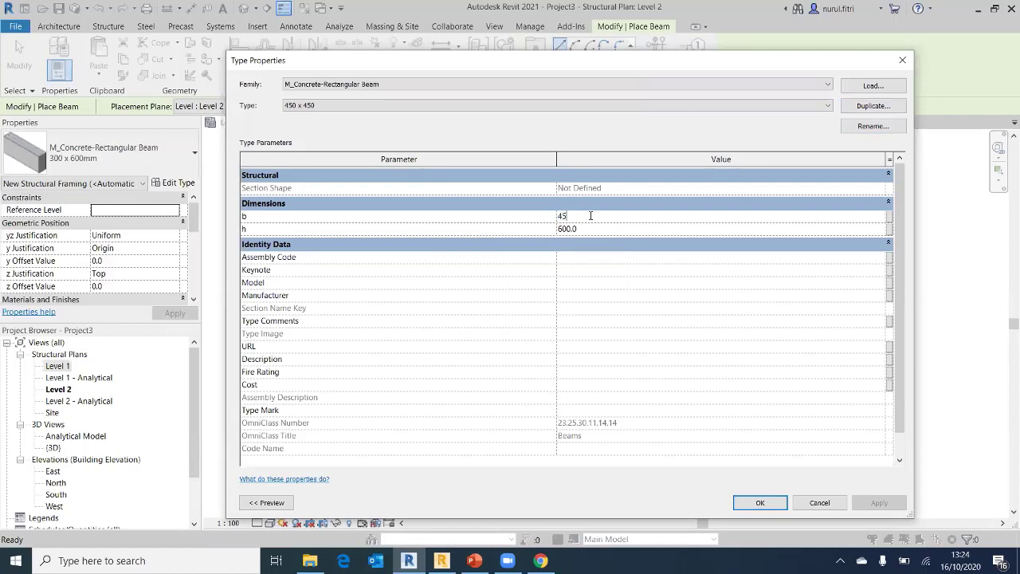
{"action": "left_click", "coordinate": [595, 229]}
{"action": "type", "text": "450"}
{"action": "left_click", "coordinate": [758, 502]}
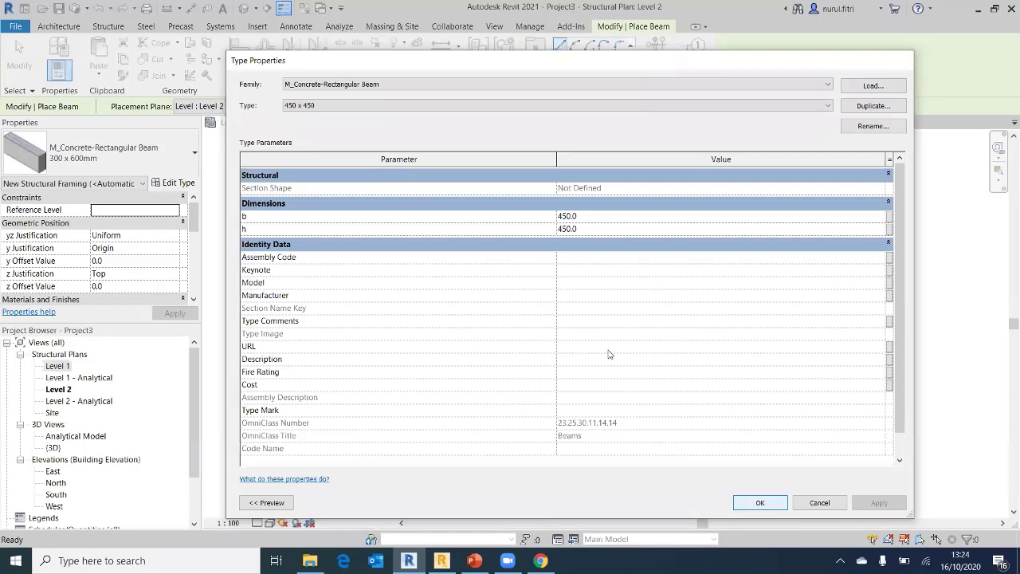
Place 450 x 450 beams between the columns along grid line B, from grid 1 to grid 4
{"action": "scroll", "coordinate": [451, 255], "scroll_direction": "up", "scroll_amount": 5}
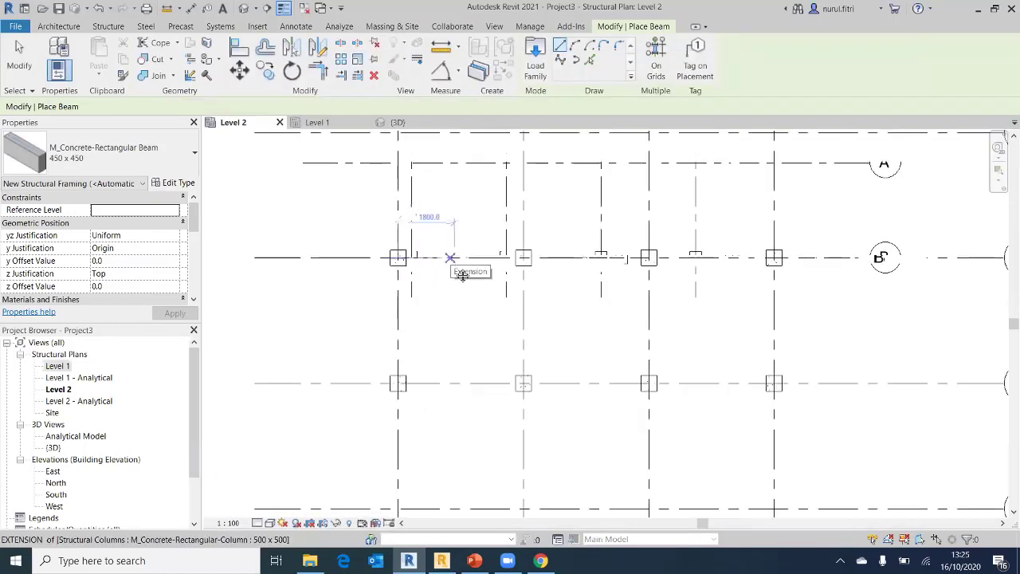
{"action": "scroll", "coordinate": [454, 267], "scroll_direction": "up", "scroll_amount": 1}
{"action": "middle_click_drag", "start_coordinate": [391, 285], "coordinate": [382, 282]}
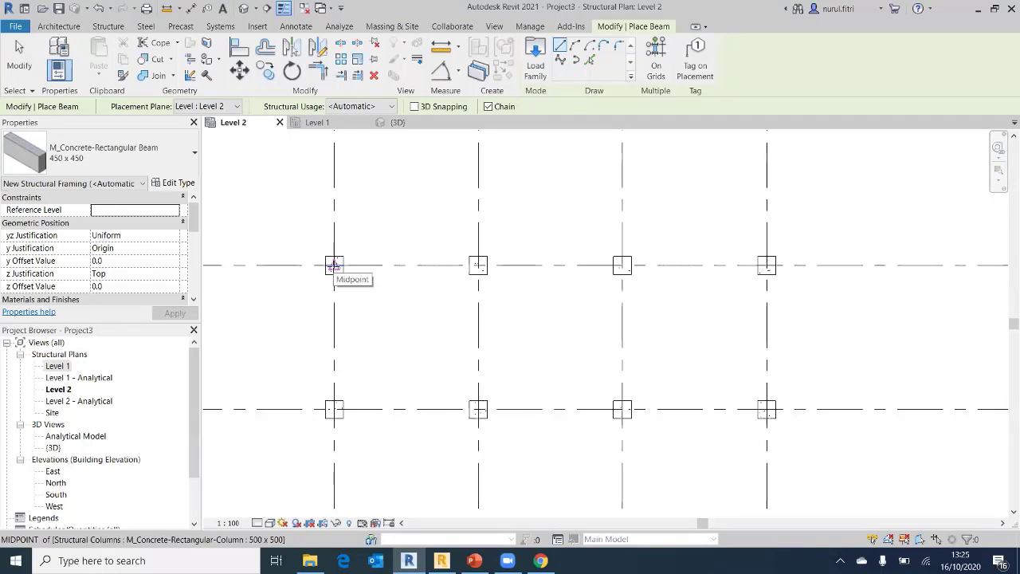
{"action": "left_click", "coordinate": [334, 266]}
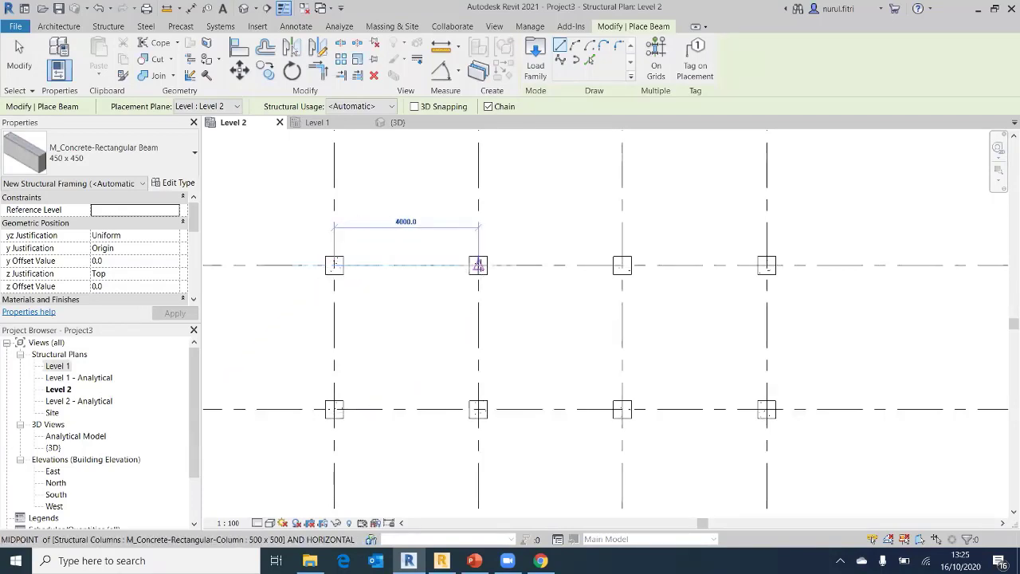
{"action": "left_click", "coordinate": [478, 266]}
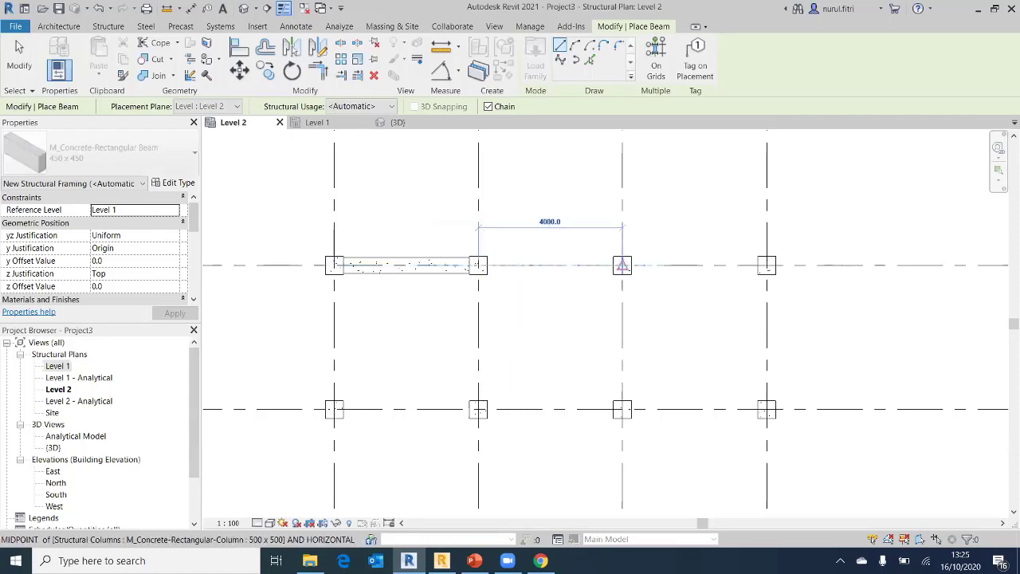
{"action": "left_click", "coordinate": [622, 265]}
{"action": "left_click", "coordinate": [766, 266]}
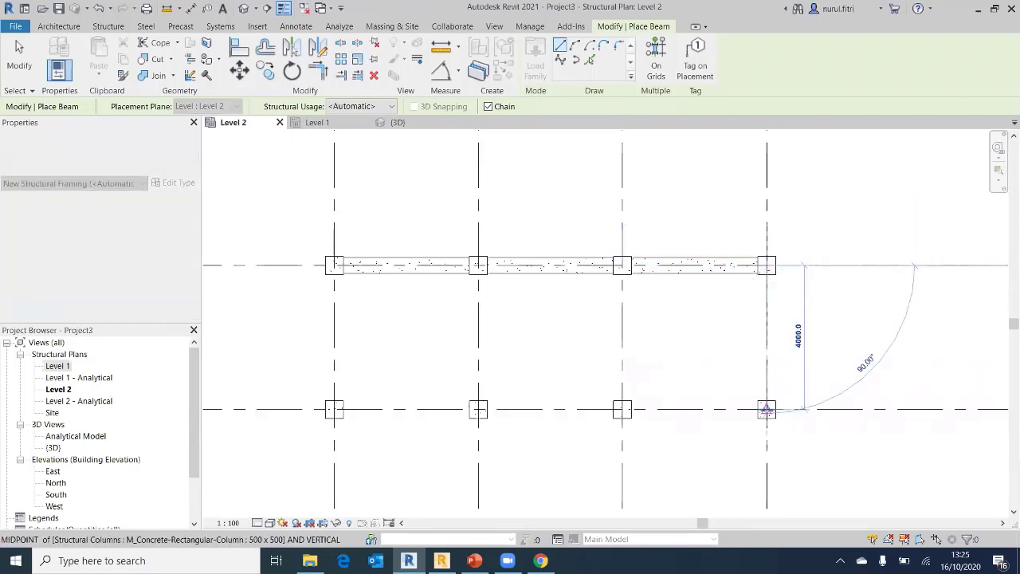
Continue the beam chain down grid 4, back along grid line C and up grid 1 to close the perimeter, and end beam placement
{"action": "left_click", "coordinate": [766, 409]}
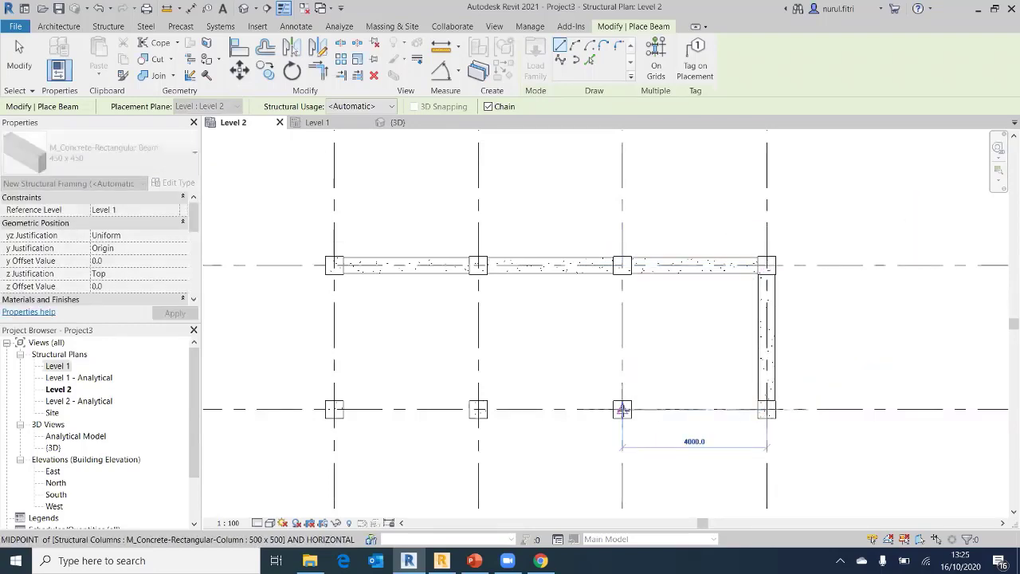
{"action": "left_click", "coordinate": [621, 409]}
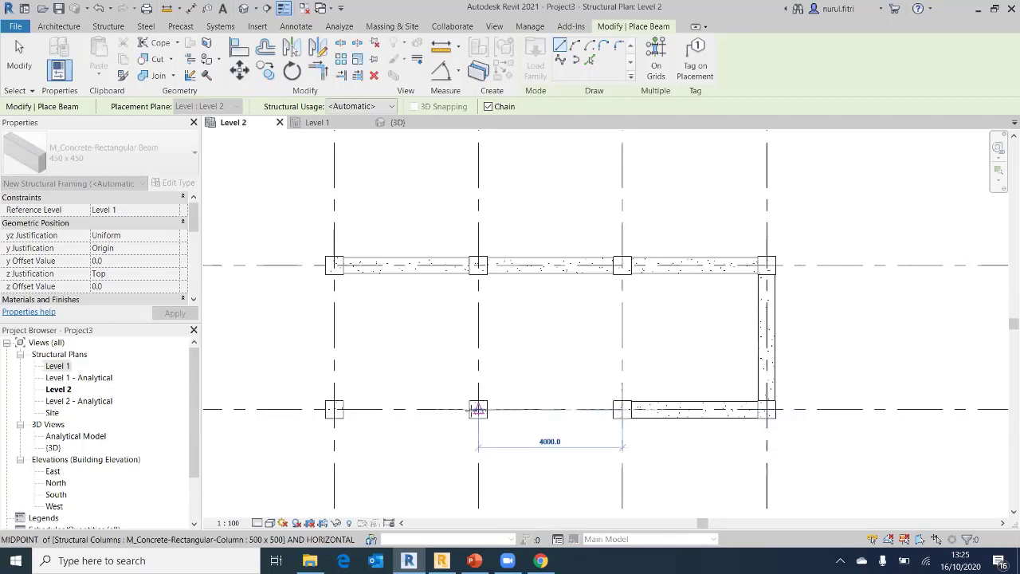
{"action": "left_click", "coordinate": [478, 409]}
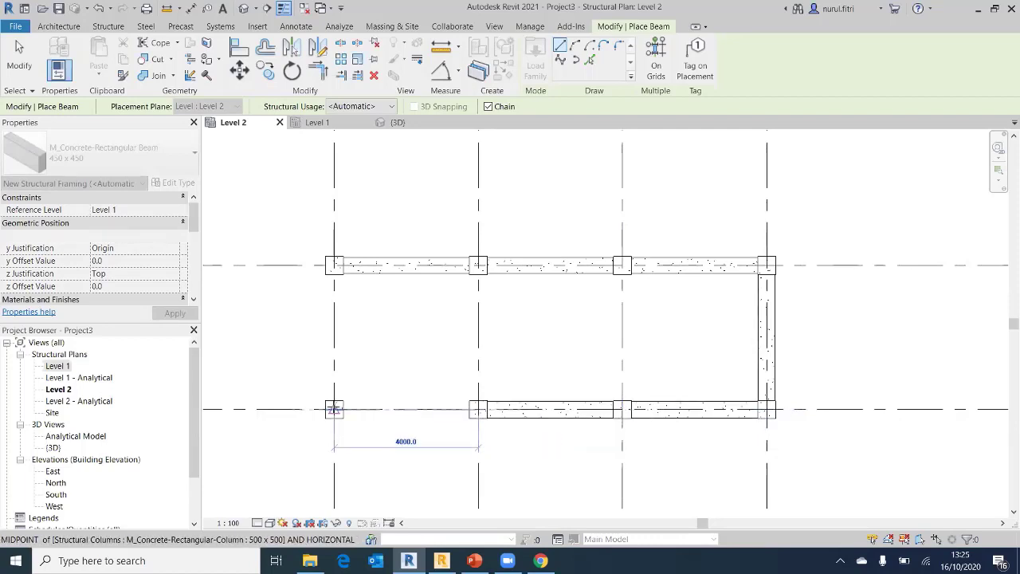
{"action": "left_click", "coordinate": [334, 409]}
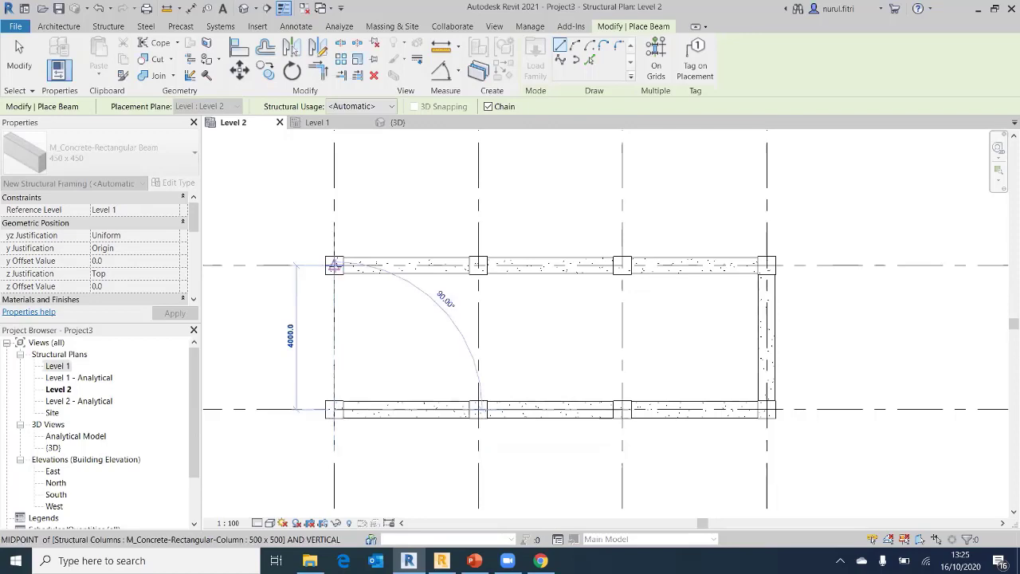
{"action": "left_click", "coordinate": [335, 265]}
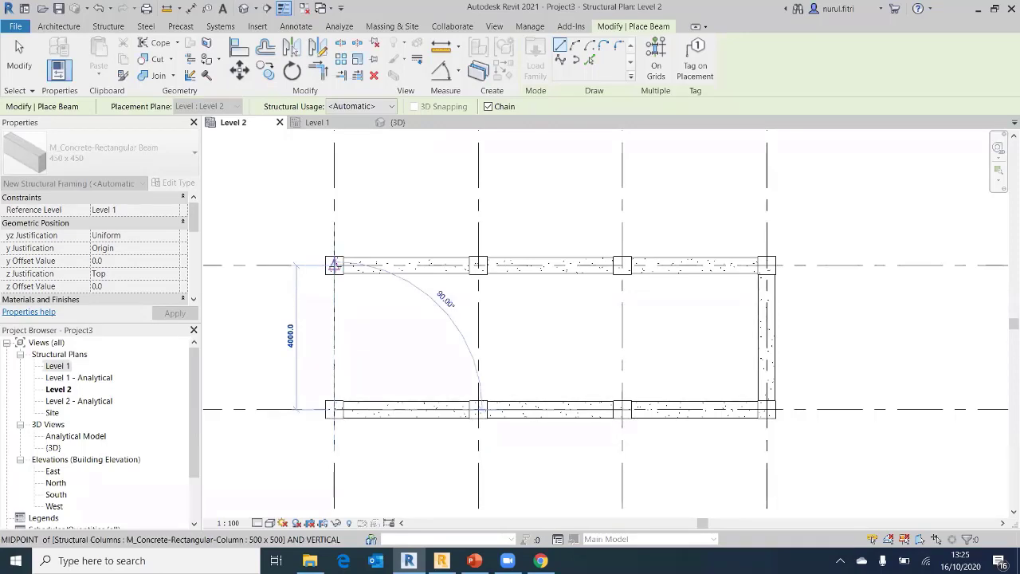
{"action": "right_click", "coordinate": [295, 207]}
{"action": "left_click", "coordinate": [308, 212]}
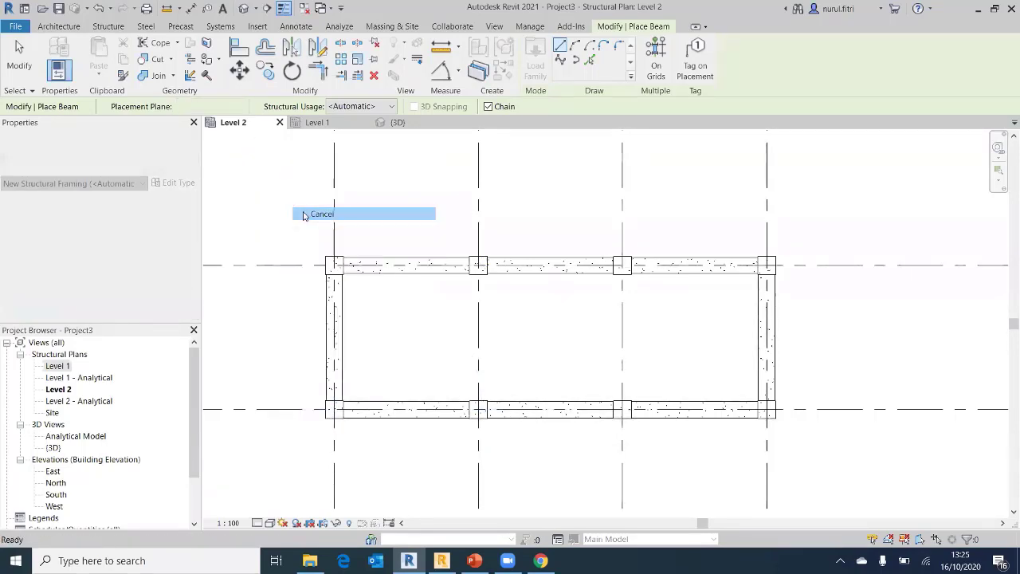
{"action": "right_click", "coordinate": [312, 221]}
{"action": "left_click", "coordinate": [314, 218]}
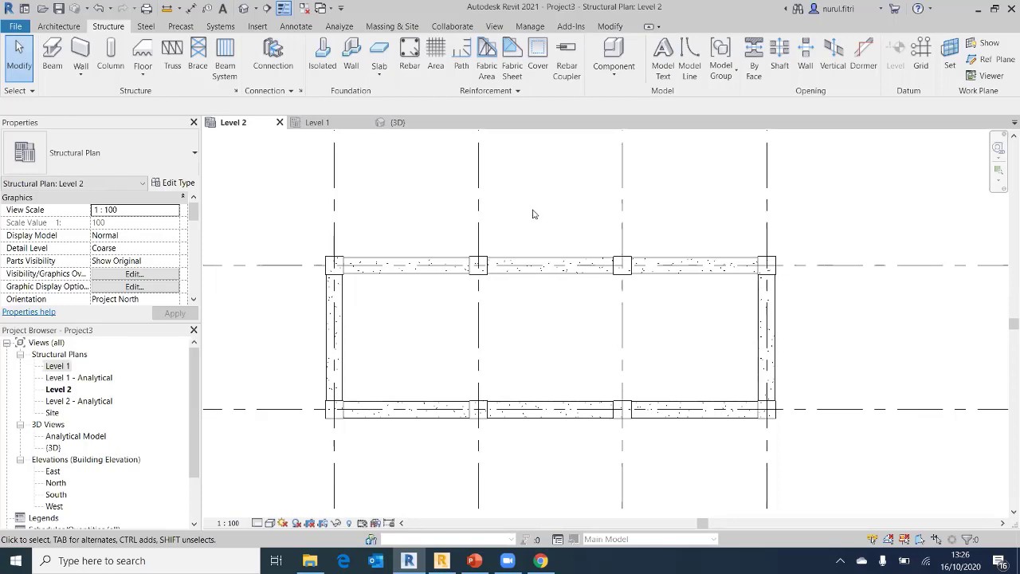
Place a 450 x 450 beam along grid 2 between the columns on grid lines B and C
{"action": "scroll", "coordinate": [562, 231], "scroll_direction": "up", "scroll_amount": 1}
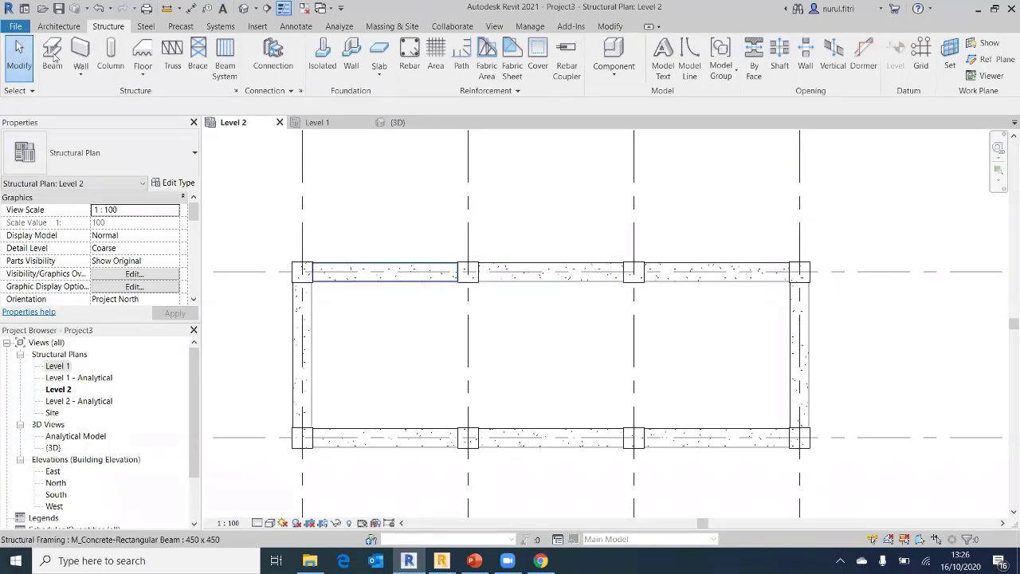
{"action": "left_click", "coordinate": [53, 54]}
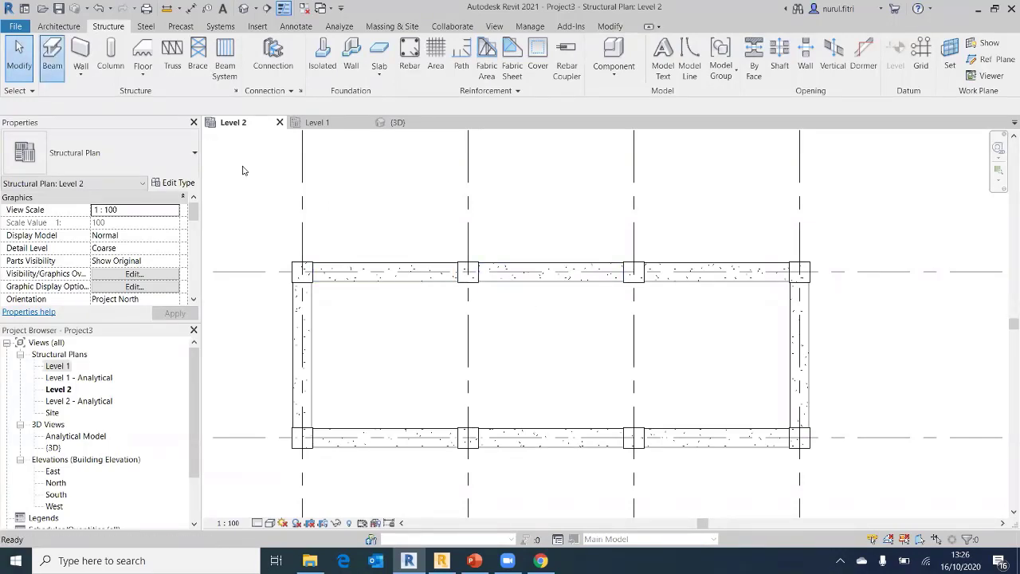
{"action": "left_click", "coordinate": [467, 273]}
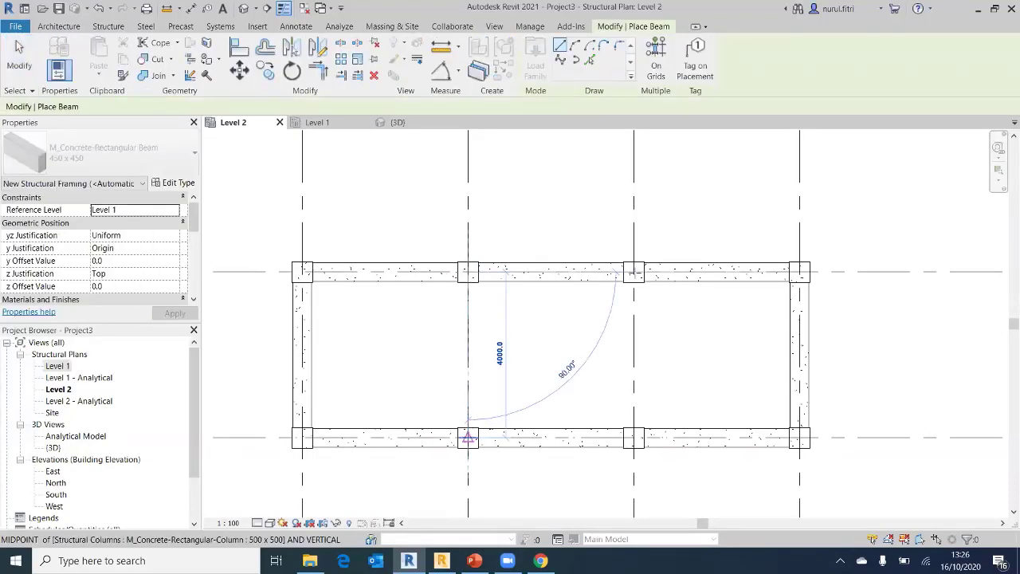
{"action": "left_click", "coordinate": [468, 438]}
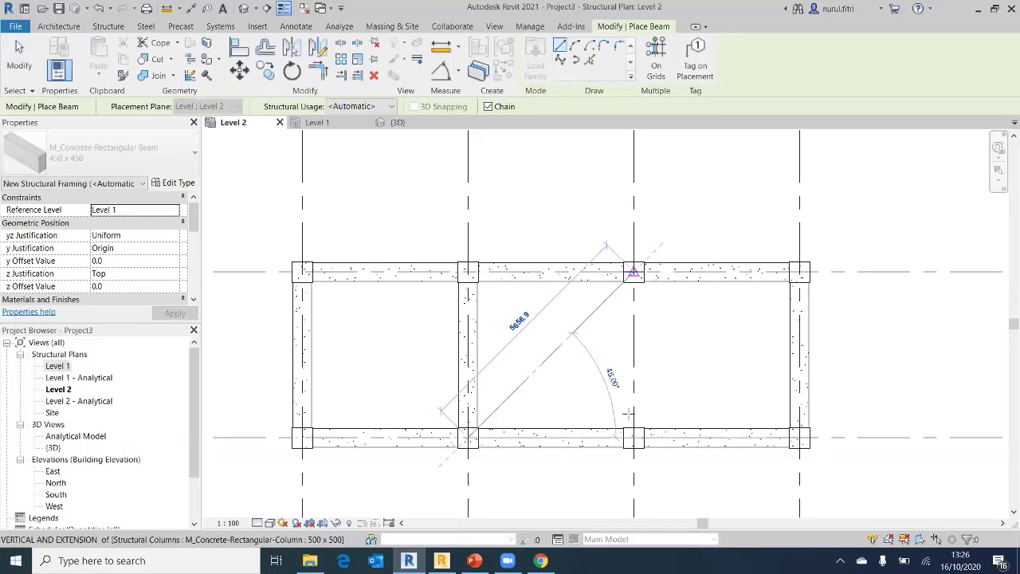
{"action": "left_click", "coordinate": [633, 273]}
{"action": "key", "text": "Escape"}
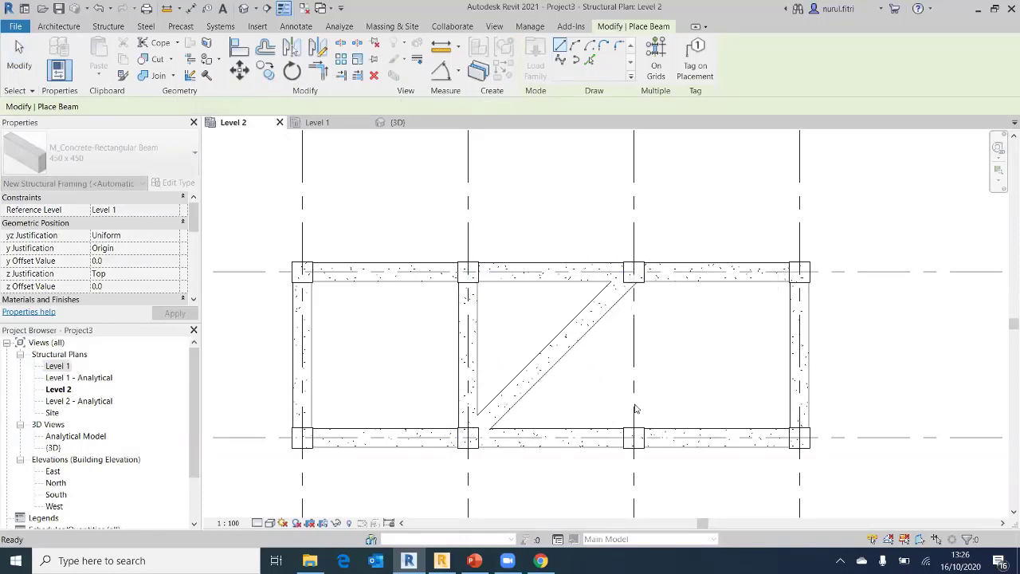
{"action": "left_click", "coordinate": [633, 272]}
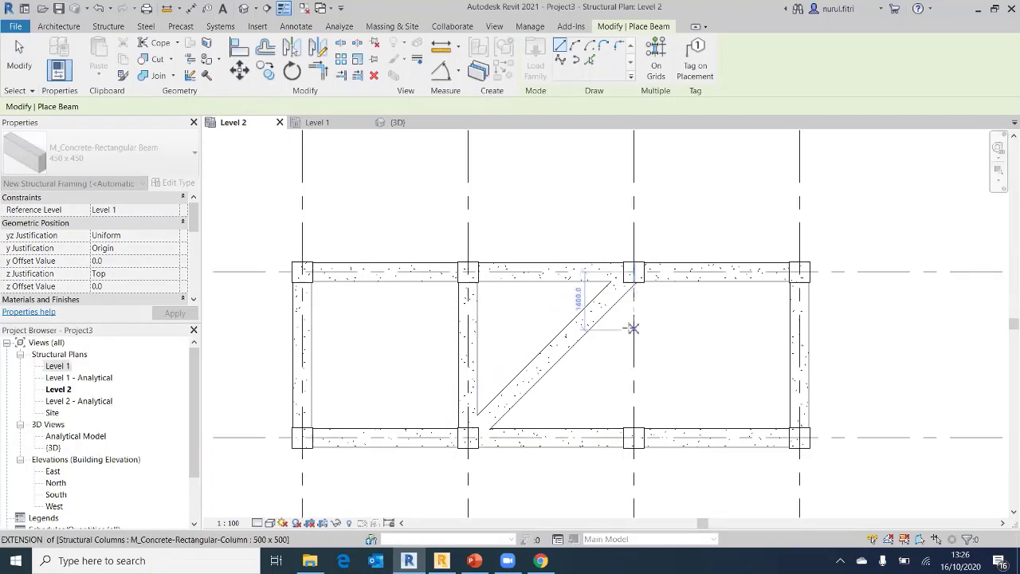
{"action": "key", "text": "Escape"}
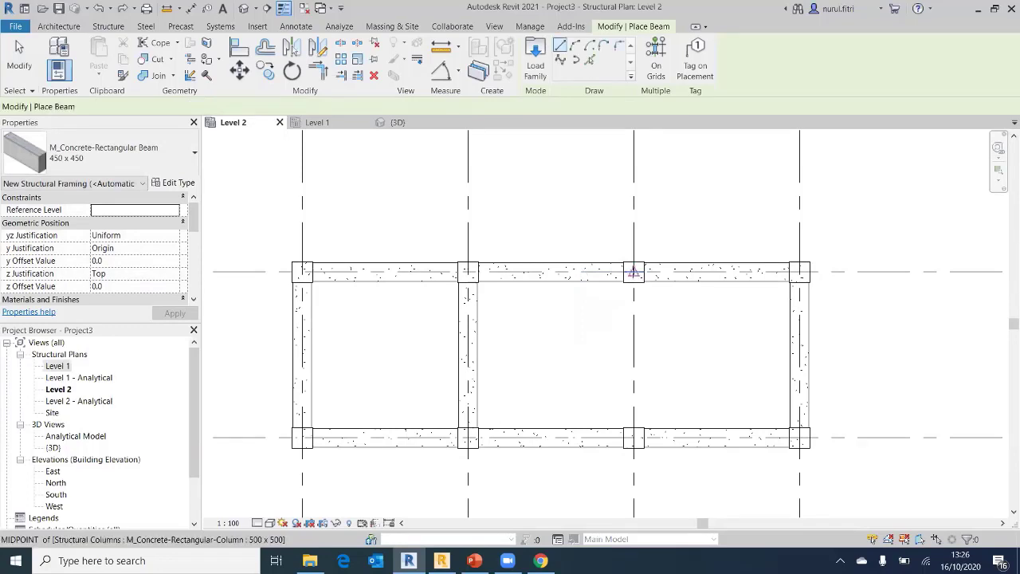
Place a 450 x 450 beam along grid 3 between the columns on grid lines B and C, and end beam placement
{"action": "left_click", "coordinate": [633, 272]}
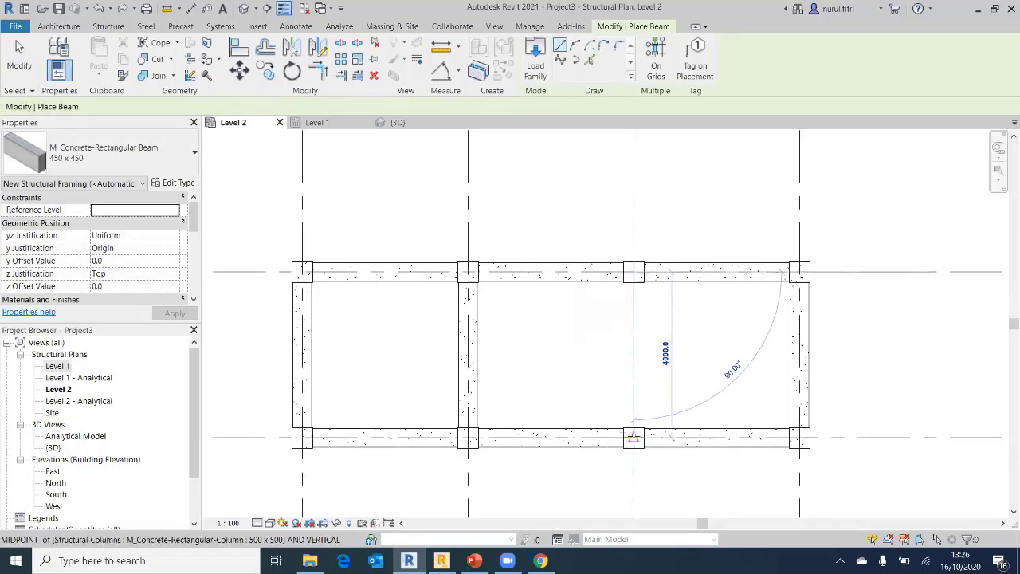
{"action": "left_click", "coordinate": [634, 437]}
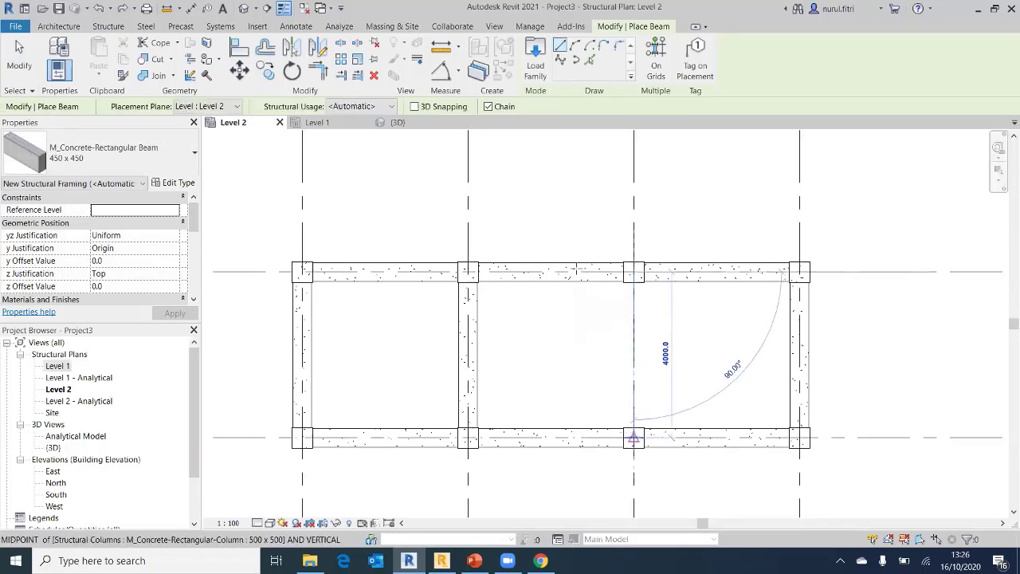
{"action": "right_click", "coordinate": [564, 206]}
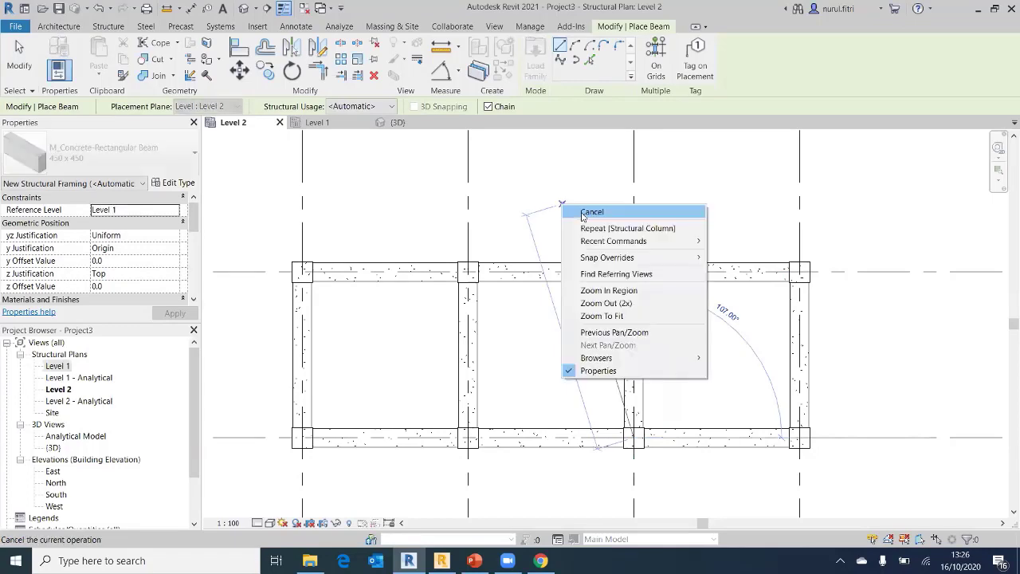
{"action": "left_click", "coordinate": [582, 213]}
{"action": "right_click", "coordinate": [591, 217]}
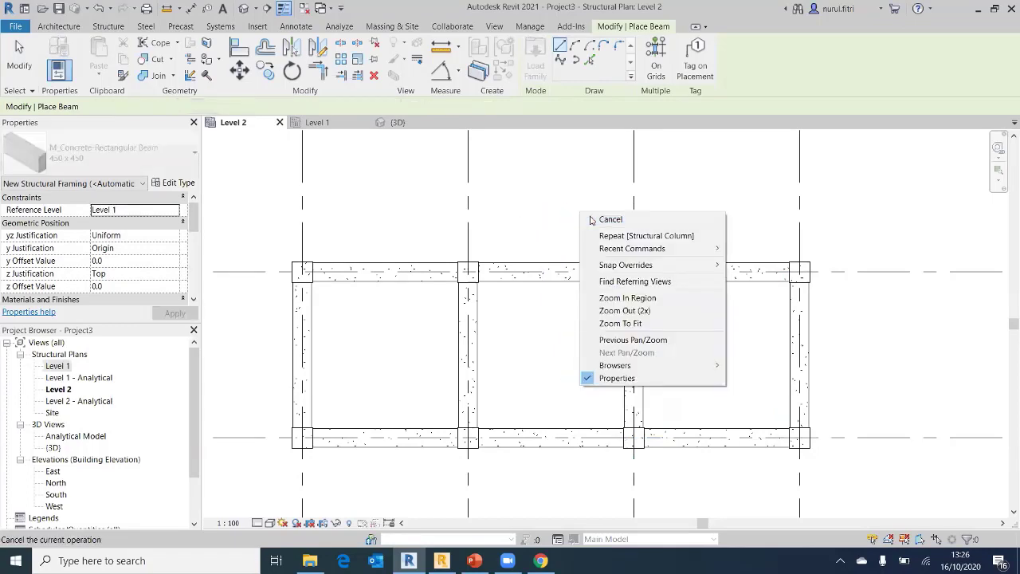
{"action": "left_click", "coordinate": [592, 220]}
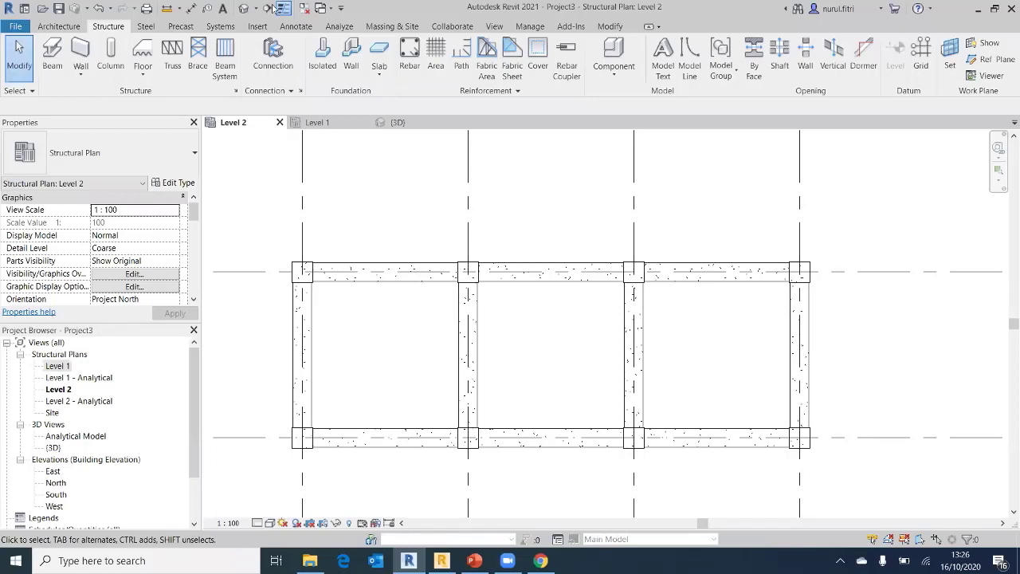
Open the default 3D view of the framed structure and close the Level 1 plan view
{"action": "left_click", "coordinate": [243, 7]}
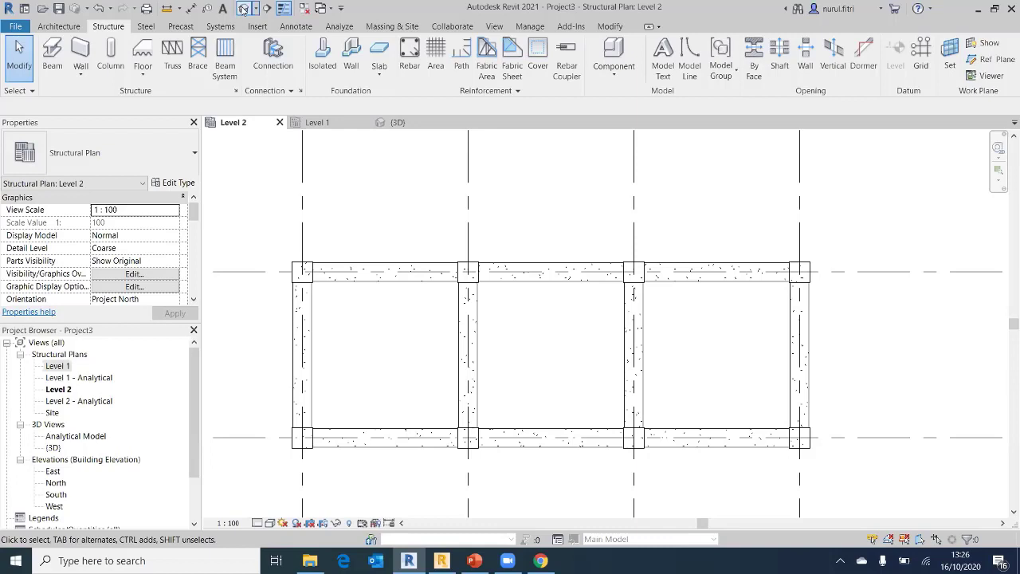
{"action": "left_click", "coordinate": [364, 122]}
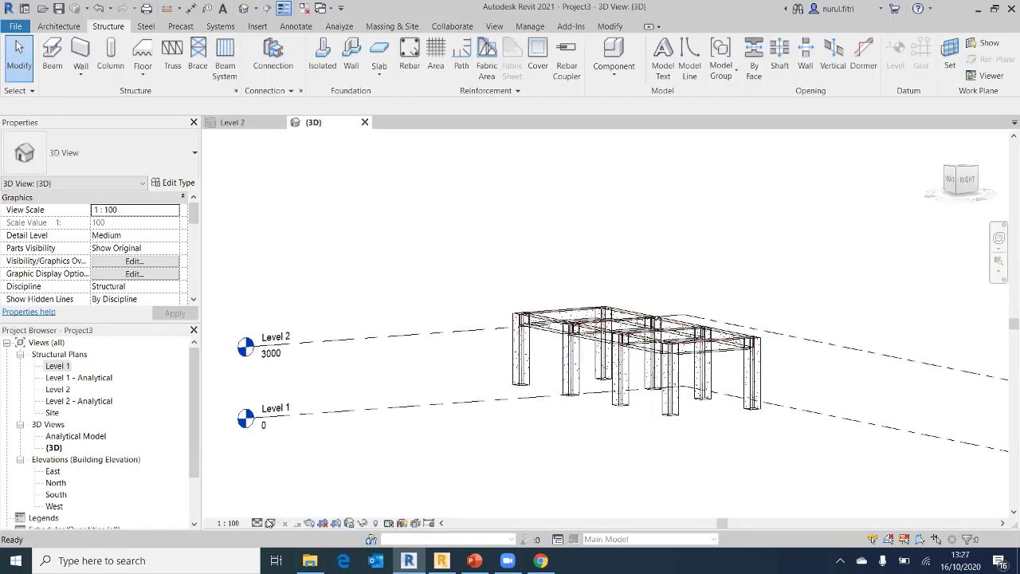
Set the 3D view's visual style to Hidden Line and inspect the column and beam frame
{"action": "left_click", "coordinate": [270, 523]}
{"action": "left_click", "coordinate": [282, 470]}
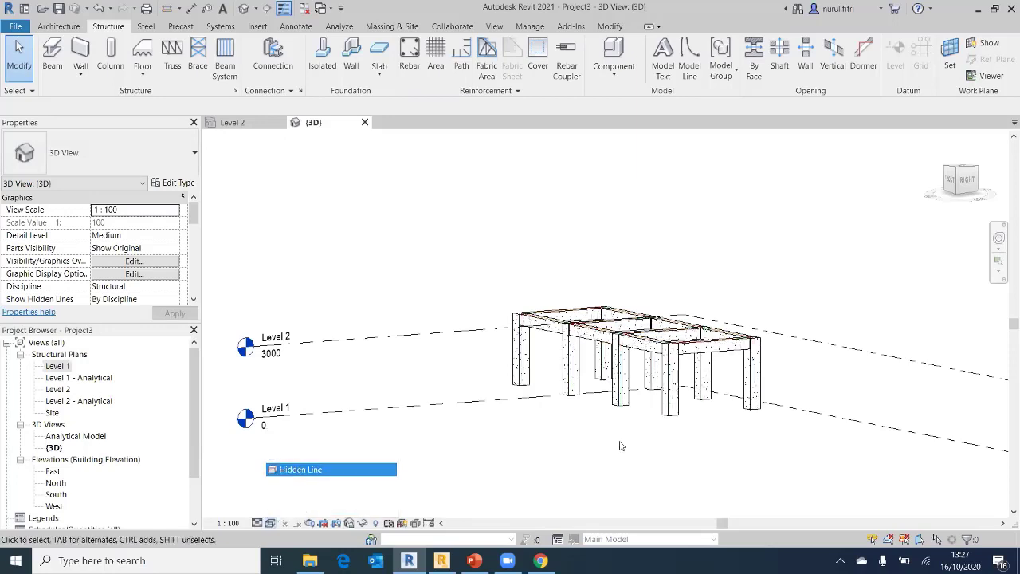
{"action": "mouse_move", "coordinate": [620, 418]}
{"action": "middle_mouse_down", "text": "shift"}
{"action": "mouse_move", "coordinate": [654, 432]}
{"action": "mouse_move", "coordinate": [592, 435]}
{"action": "mouse_move", "coordinate": [726, 329]}
{"action": "mouse_move", "coordinate": [733, 335]}
{"action": "mouse_move", "coordinate": [678, 295]}
{"action": "middle_mouse_up", "text": "shift"}
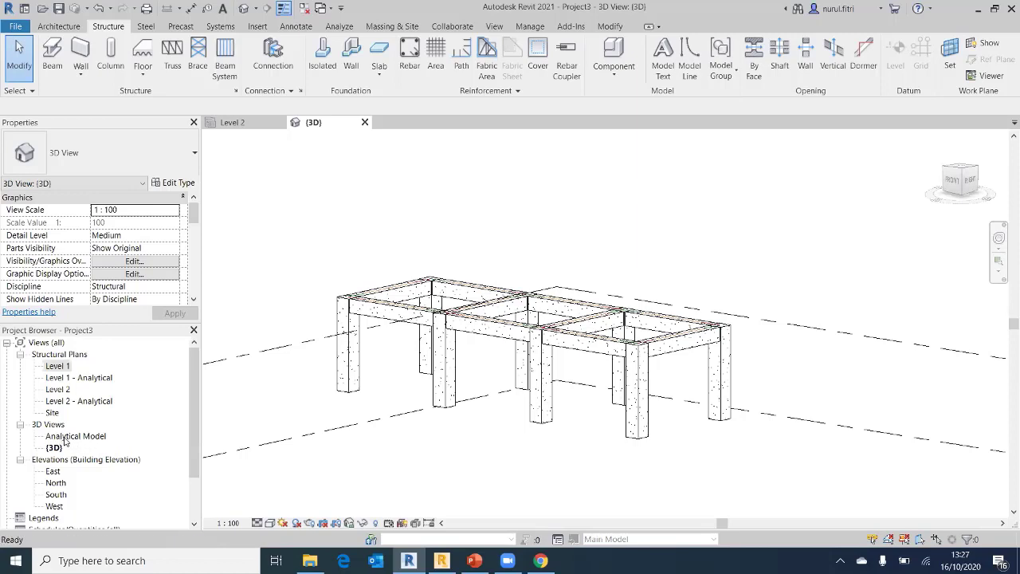
Open the Analytical Model 3D view and inspect the frame's analytical lines
{"action": "left_click", "coordinate": [66, 436]}
{"action": "double_click", "coordinate": [66, 437]}
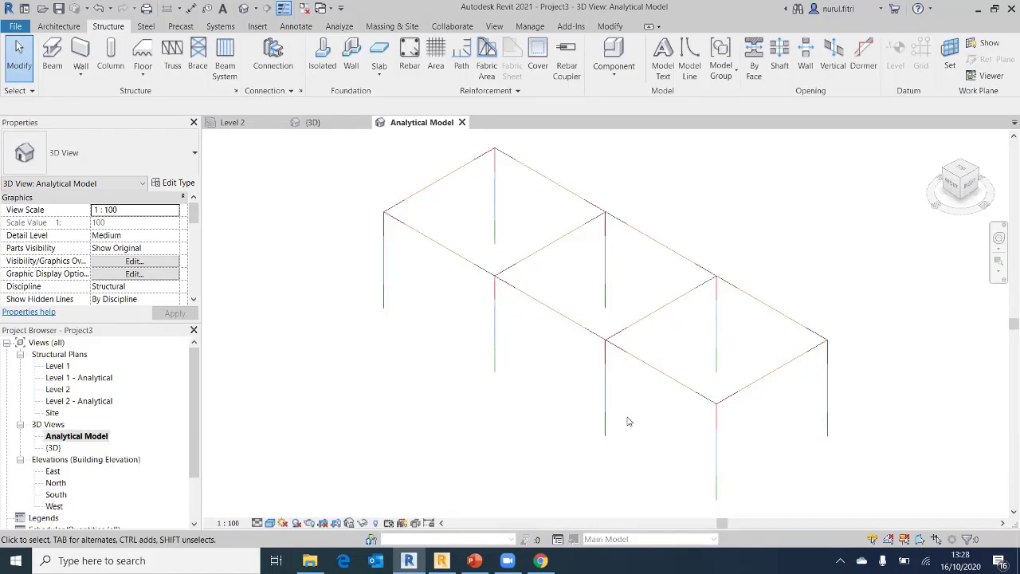
{"action": "middle_click_drag", "start_coordinate": [651, 423], "coordinate": [594, 391], "text": "shift"}
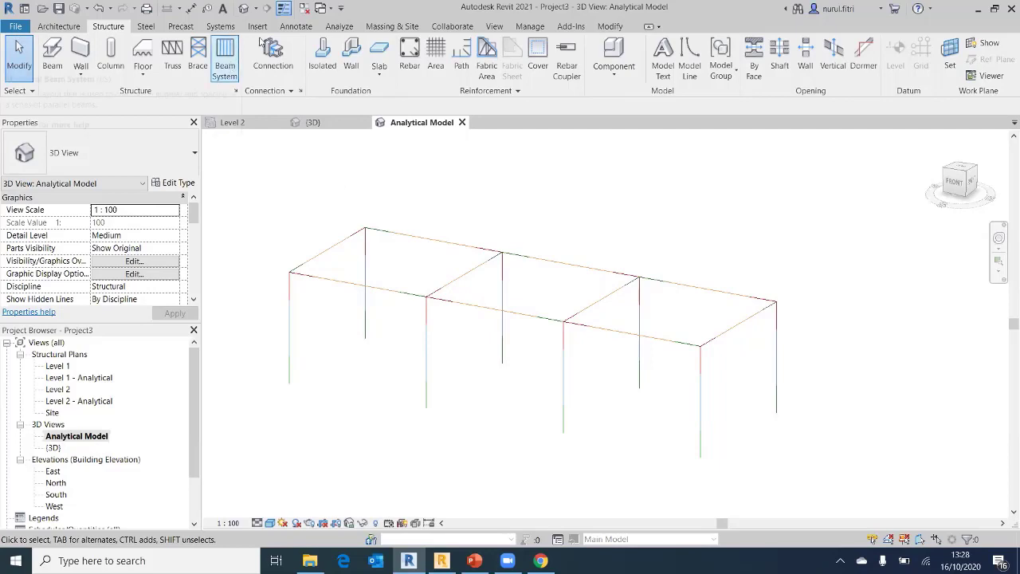
Delete the load cases WIND1, SNOW1, LR1, ACC1, TEMP1 and SEIS1 from the structural settings, keeping DL1 and LL1
{"action": "left_click", "coordinate": [334, 27]}
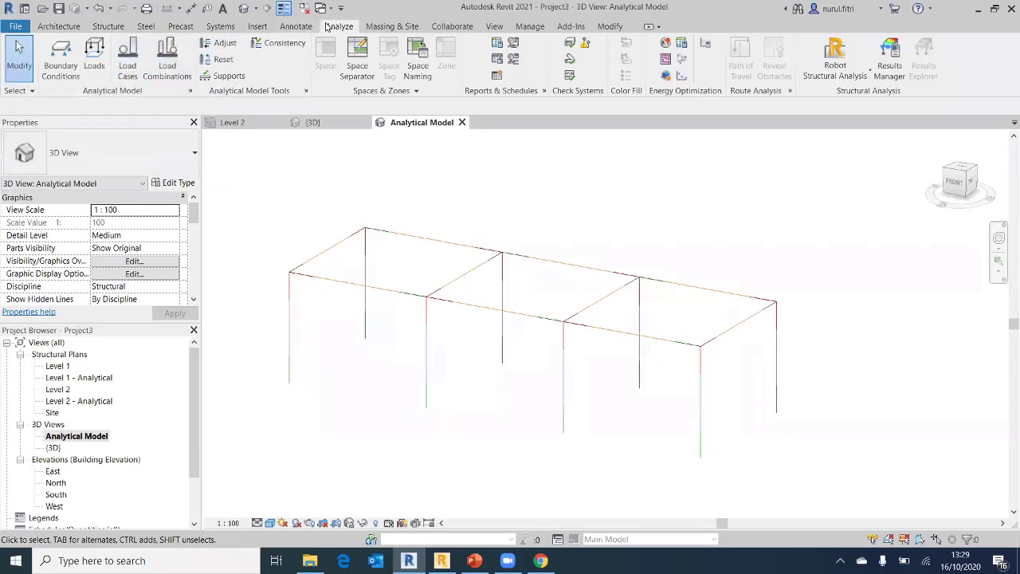
{"action": "left_click", "coordinate": [129, 70]}
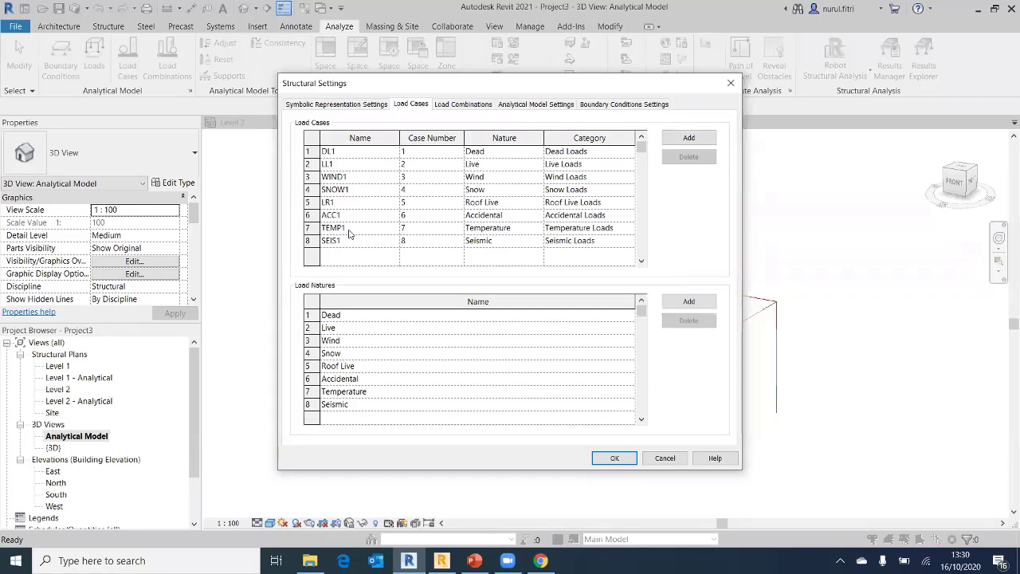
{"action": "left_click", "coordinate": [351, 182]}
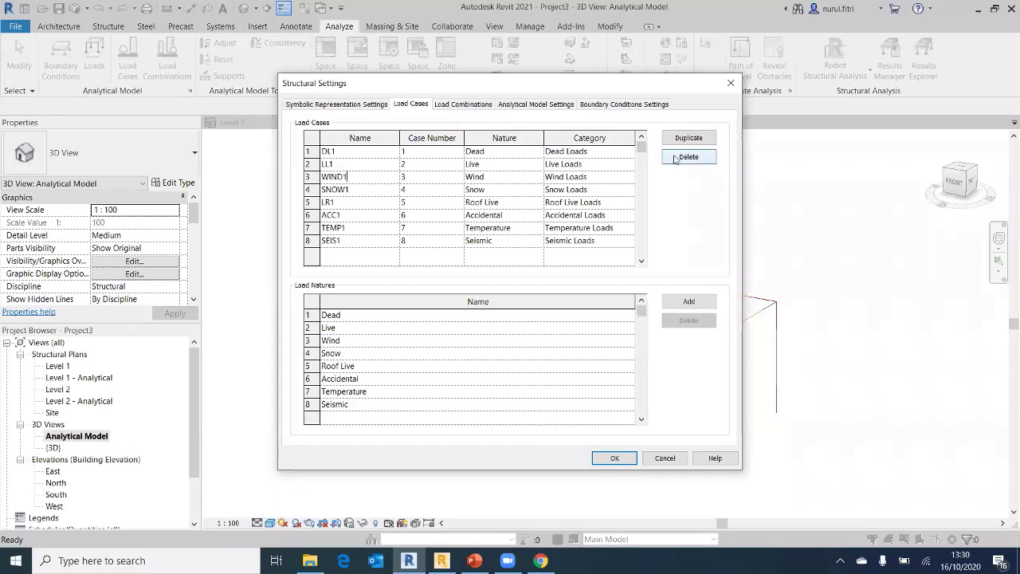
{"action": "left_click", "coordinate": [670, 158]}
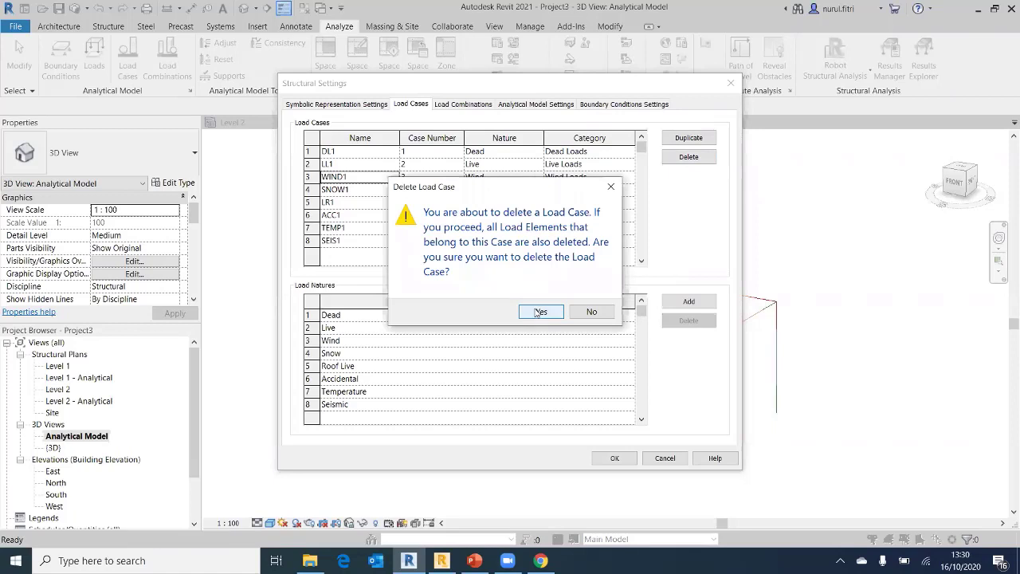
{"action": "left_click", "coordinate": [540, 312]}
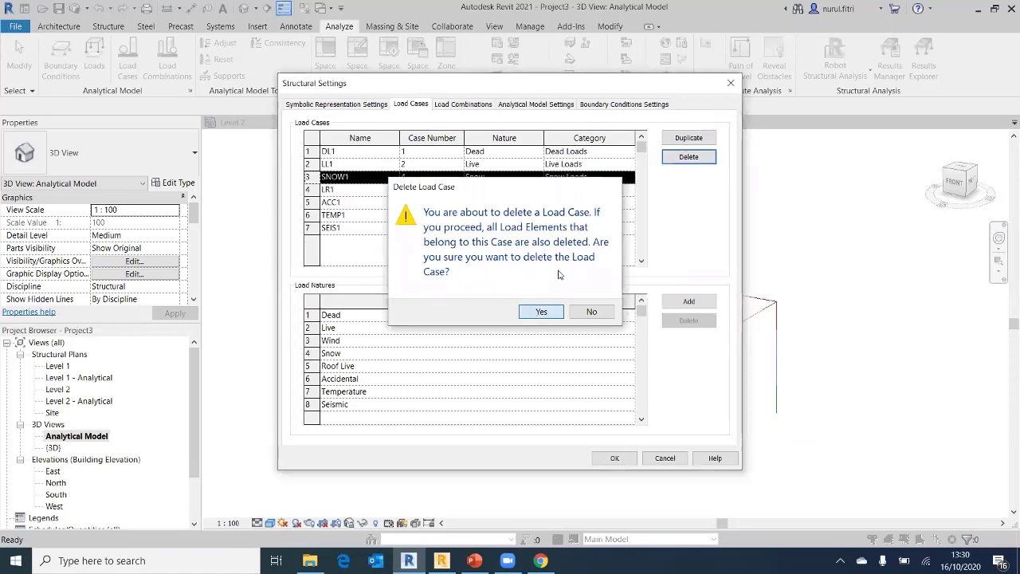
{"action": "left_click", "coordinate": [682, 159]}
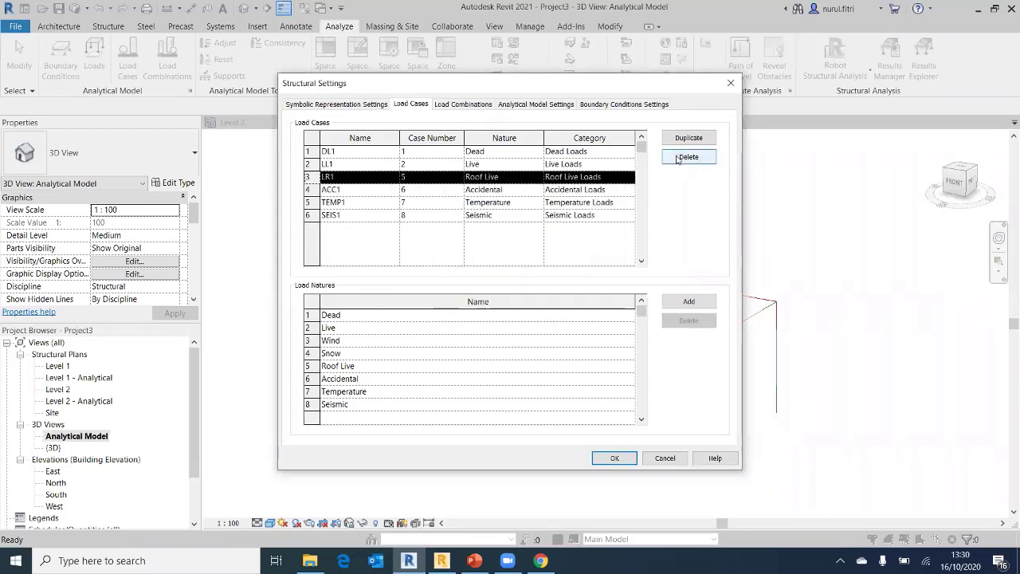
{"action": "left_click", "coordinate": [682, 157]}
{"action": "left_click", "coordinate": [682, 157]}
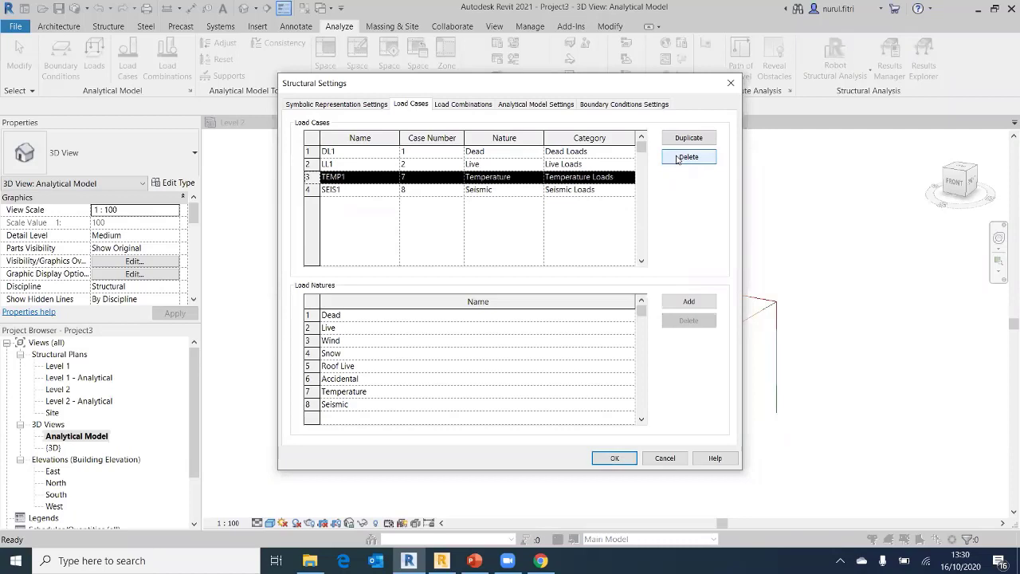
{"action": "left_click", "coordinate": [676, 160]}
{"action": "left_click", "coordinate": [676, 161]}
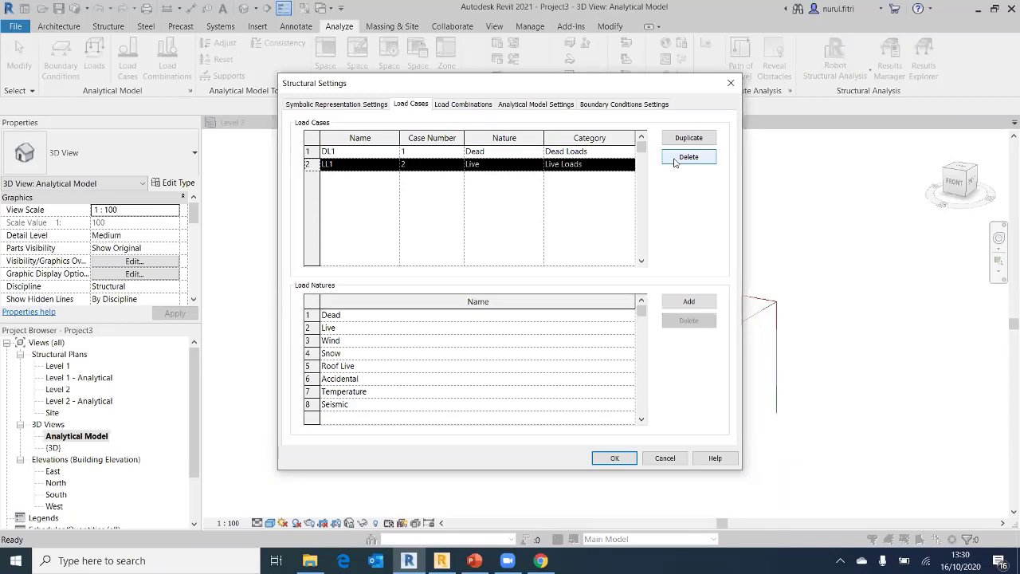
{"action": "left_click", "coordinate": [675, 160]}
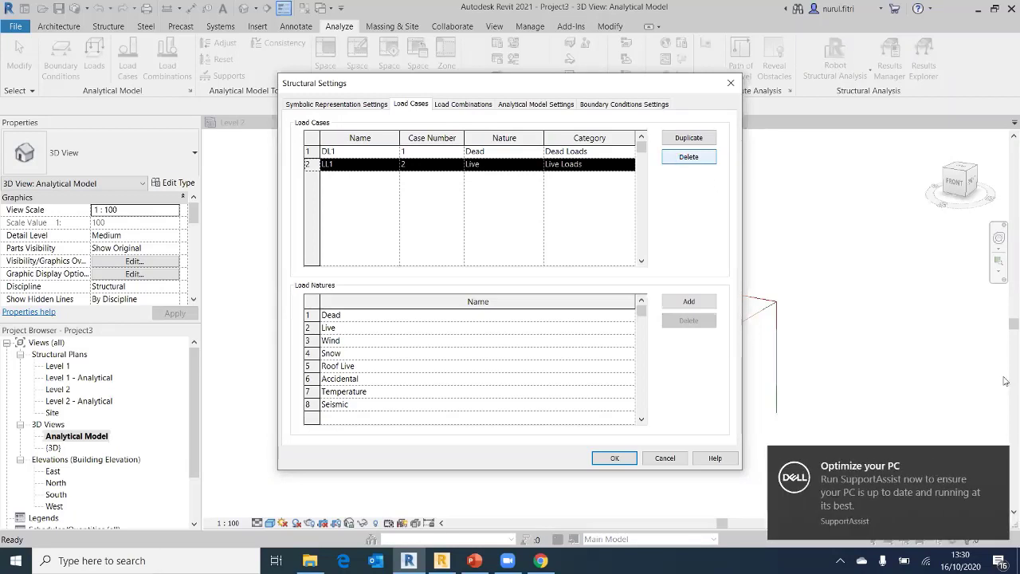
{"action": "left_click", "coordinate": [996, 458]}
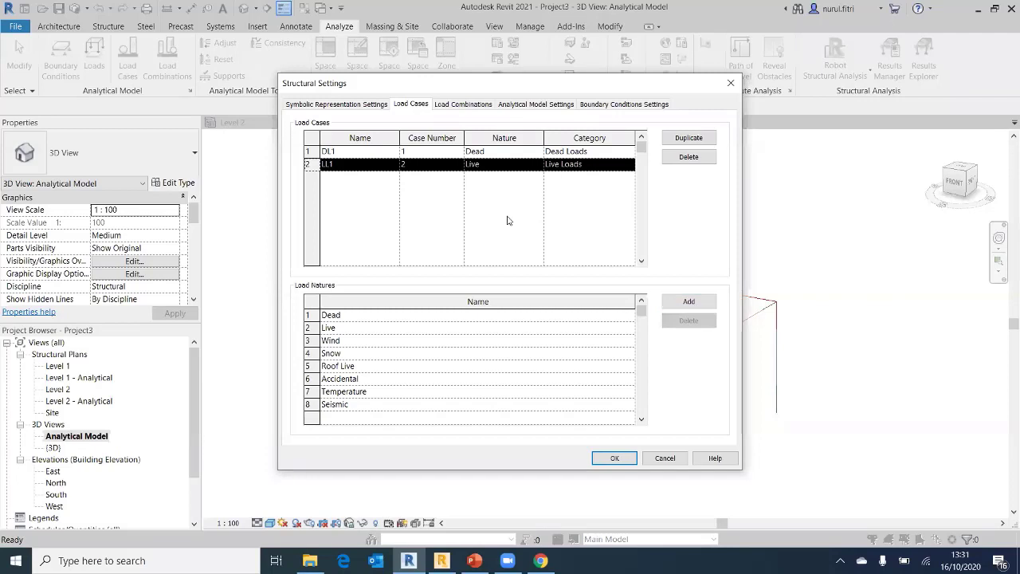
Duplicate the LL1 load case and rename the copy SW1
{"action": "left_click", "coordinate": [677, 139]}
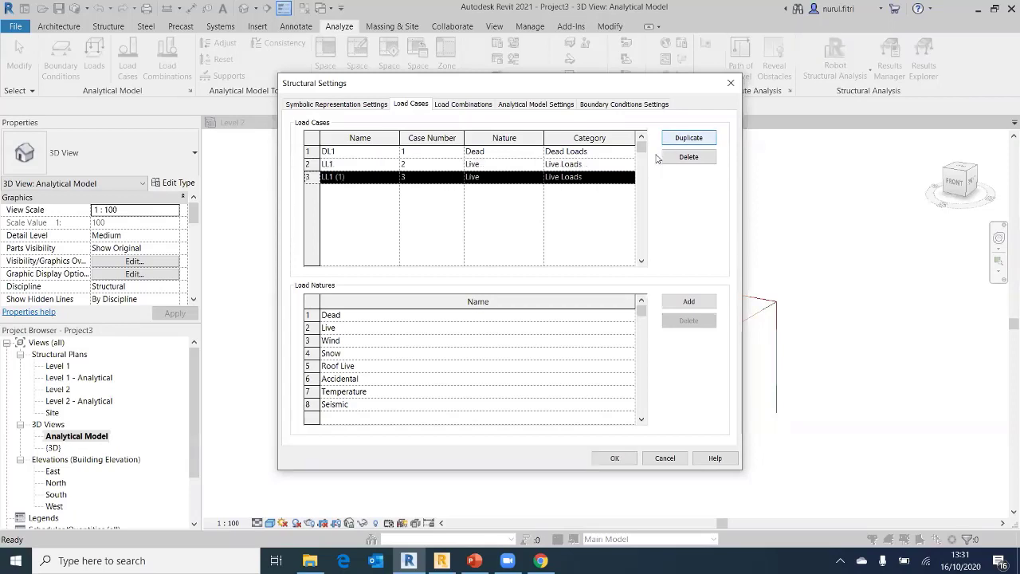
{"action": "left_click", "coordinate": [346, 175]}
{"action": "left_click", "coordinate": [349, 176]}
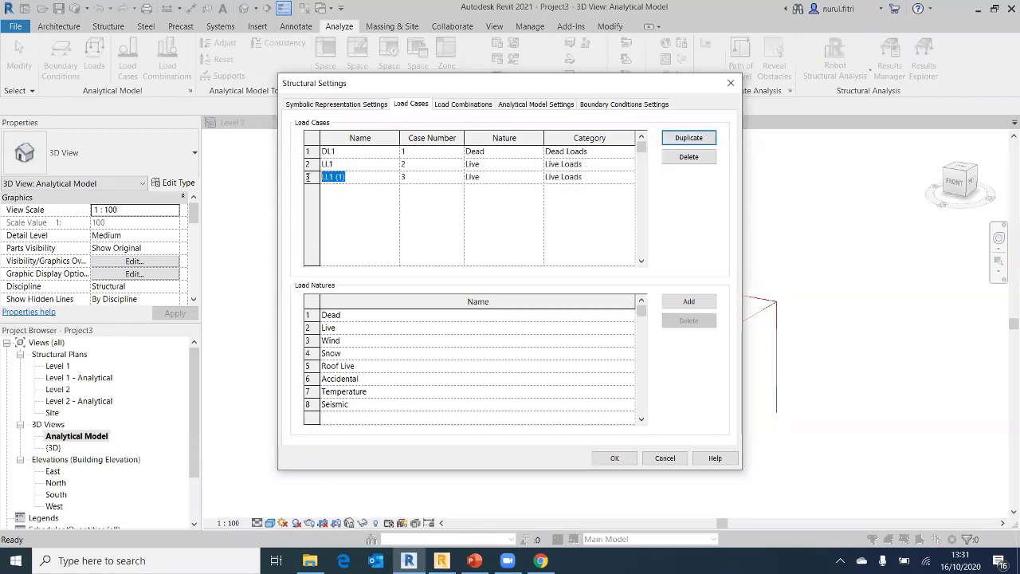
{"action": "type", "text": "SW1"}
Set load case SW1 to nature Dead and category Dead Loads, and accept the structural settings
{"action": "left_click", "coordinate": [497, 176]}
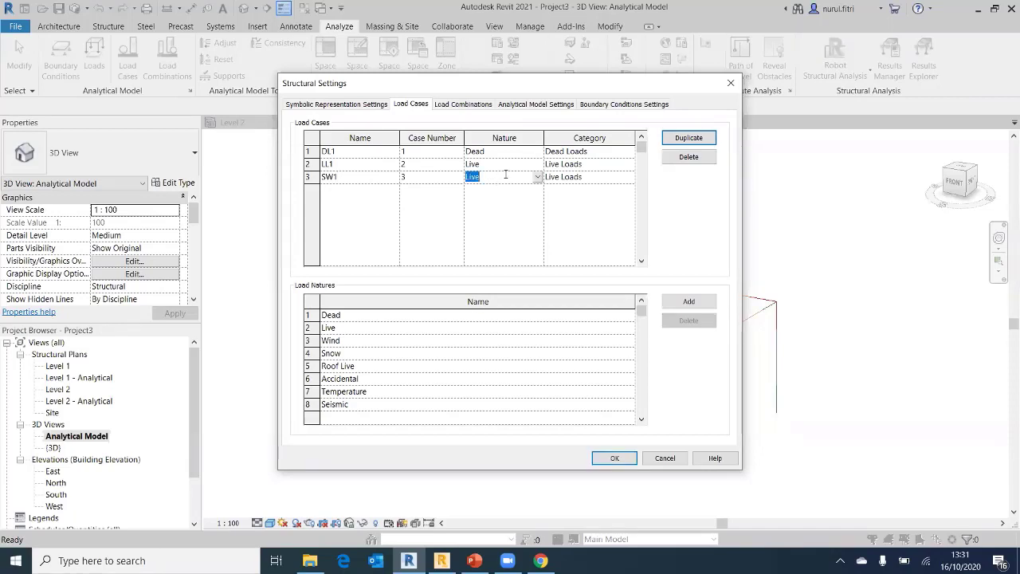
{"action": "left_click", "coordinate": [538, 178]}
{"action": "left_click", "coordinate": [539, 178]}
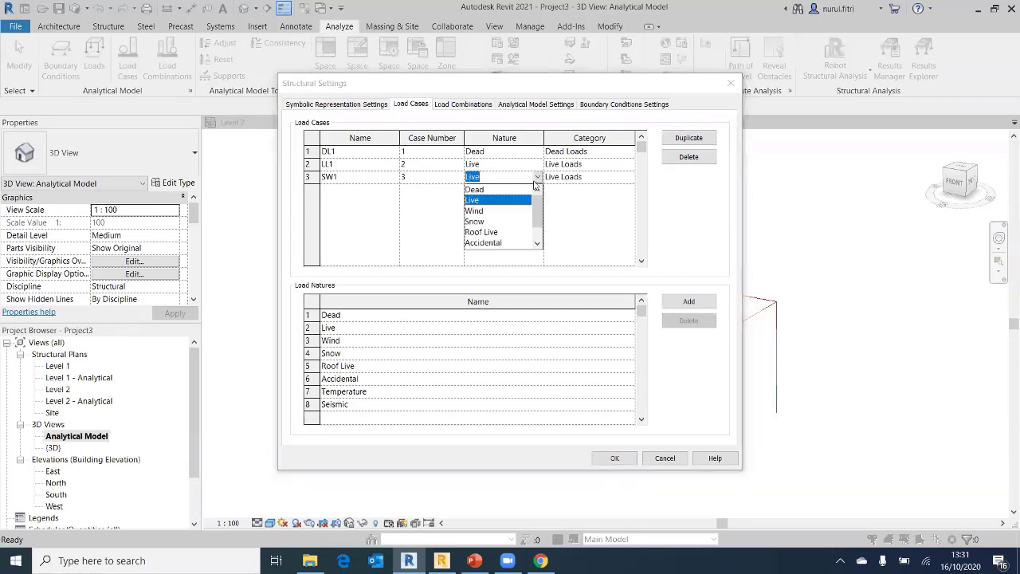
{"action": "left_click", "coordinate": [517, 191]}
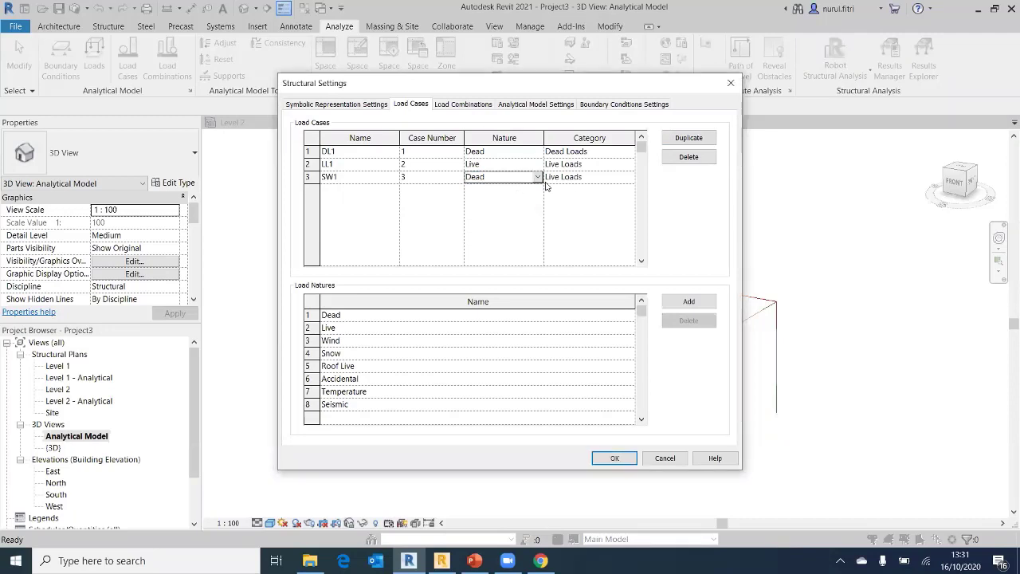
{"action": "left_click", "coordinate": [574, 177]}
{"action": "left_click", "coordinate": [630, 178]}
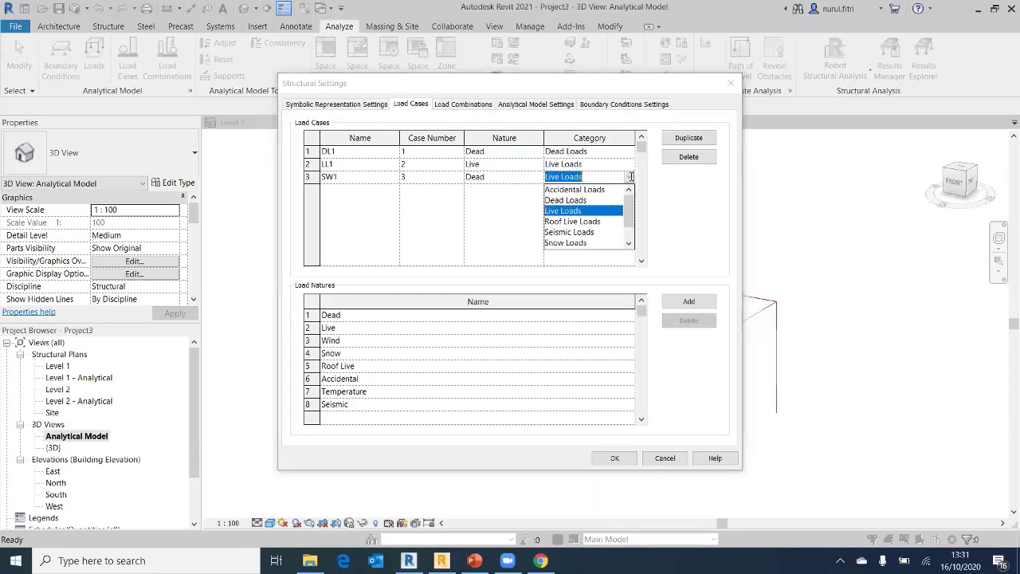
{"action": "left_click", "coordinate": [587, 201]}
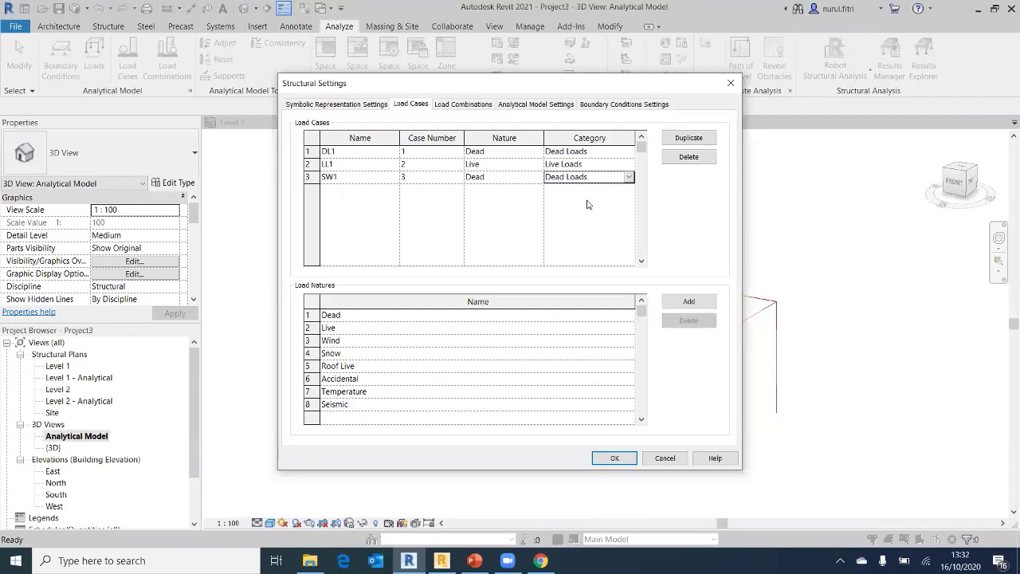
{"action": "left_click", "coordinate": [629, 461]}
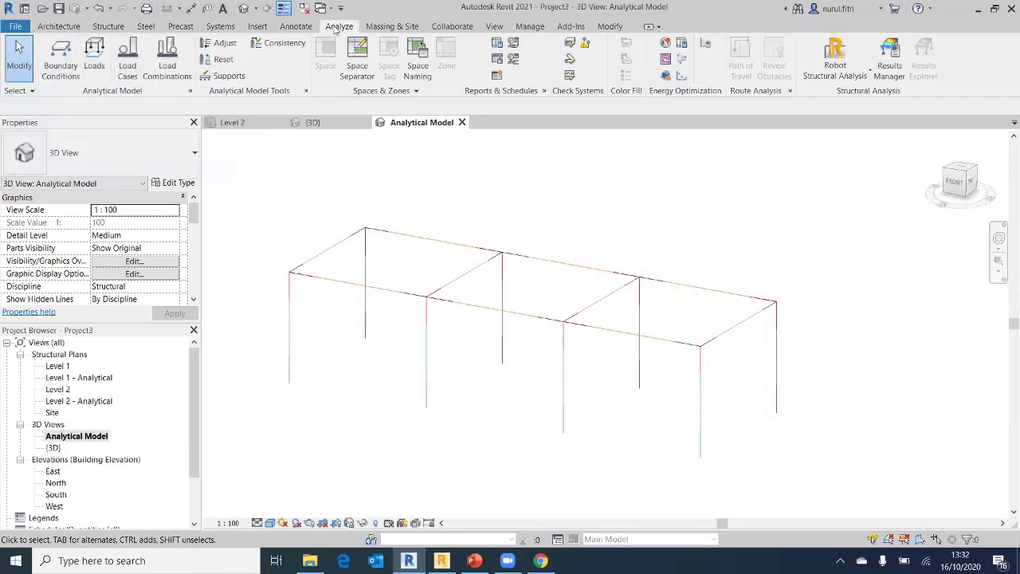
Place Fixed point boundary conditions at the bases of seven analytical columns, leaving out the rear corner column at the frame's right end
{"action": "left_click", "coordinate": [71, 77]}
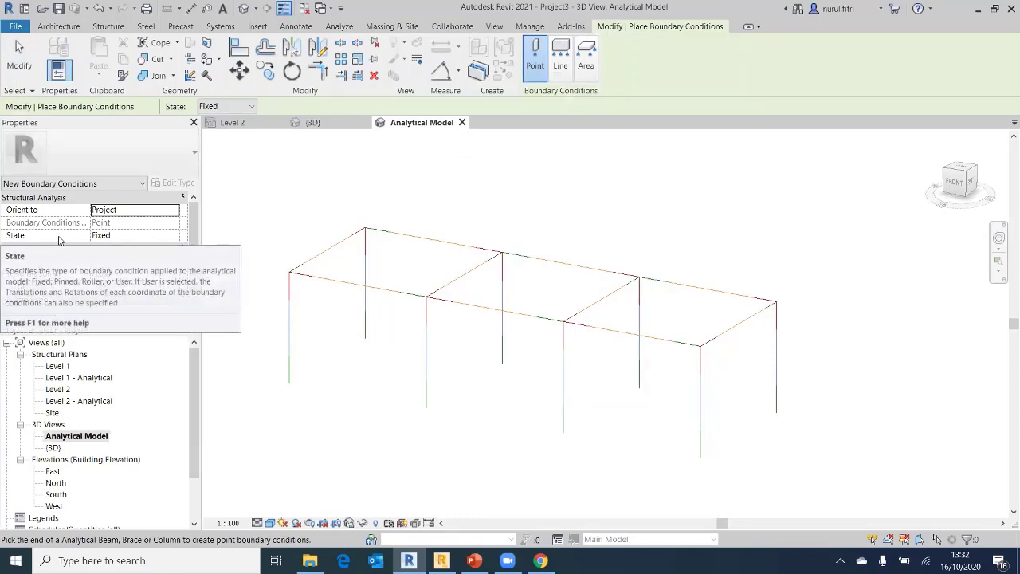
{"action": "left_click", "coordinate": [148, 236]}
{"action": "left_click", "coordinate": [175, 236]}
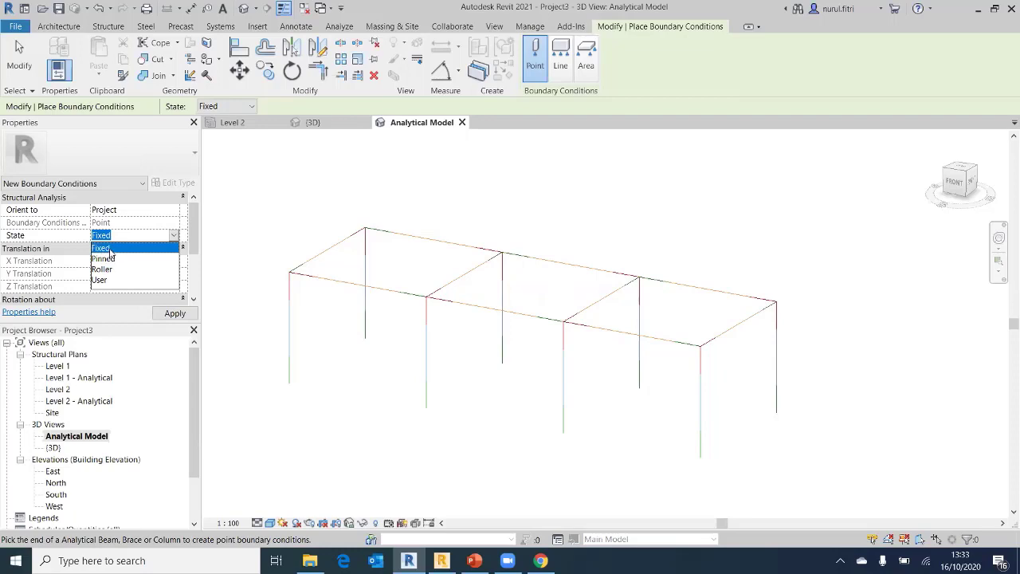
{"action": "left_click", "coordinate": [111, 250]}
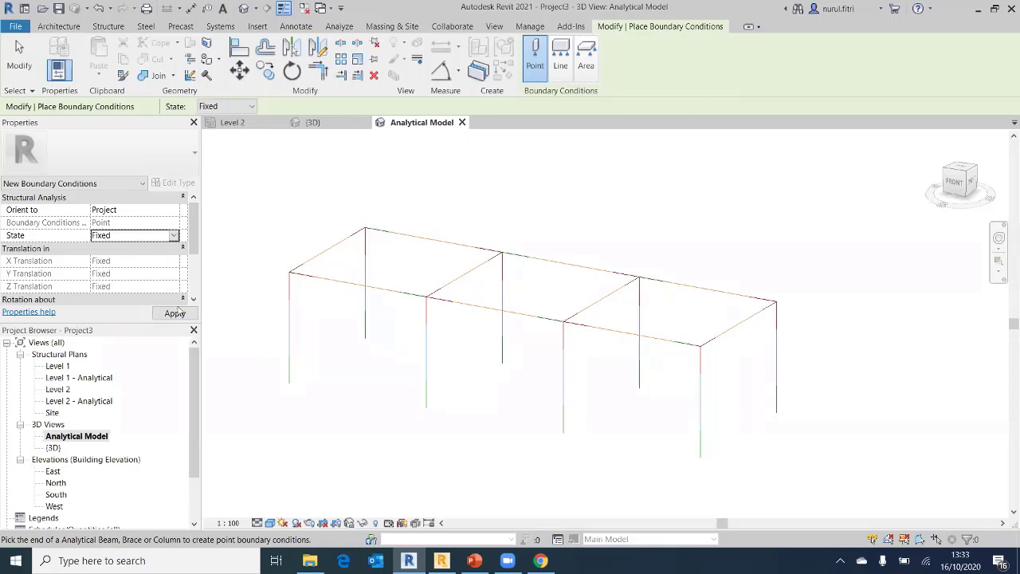
{"action": "scroll", "coordinate": [291, 390], "scroll_direction": "up", "scroll_amount": 2}
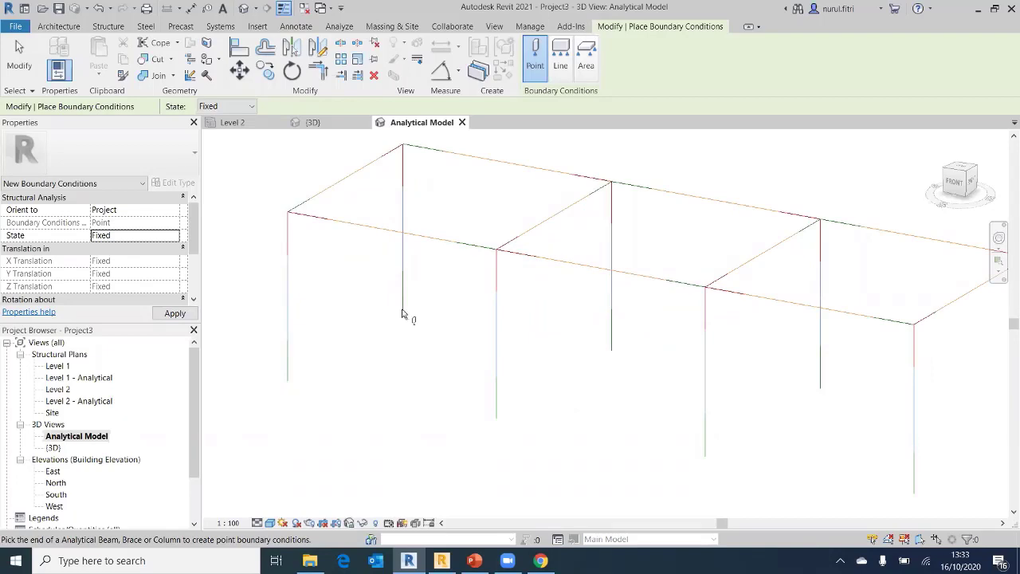
{"action": "left_click", "coordinate": [290, 384]}
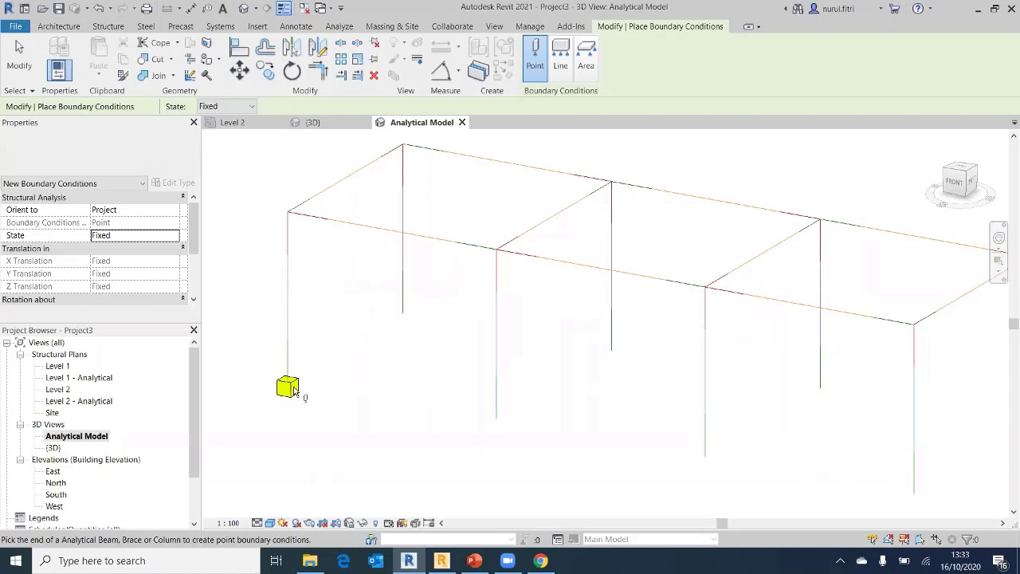
{"action": "left_click", "coordinate": [404, 316]}
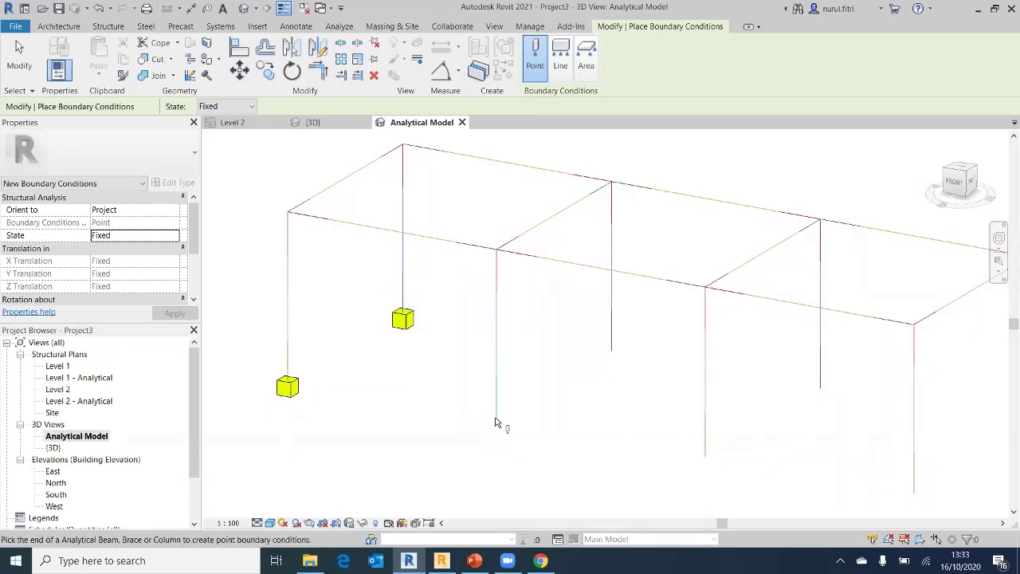
{"action": "left_click", "coordinate": [590, 359]}
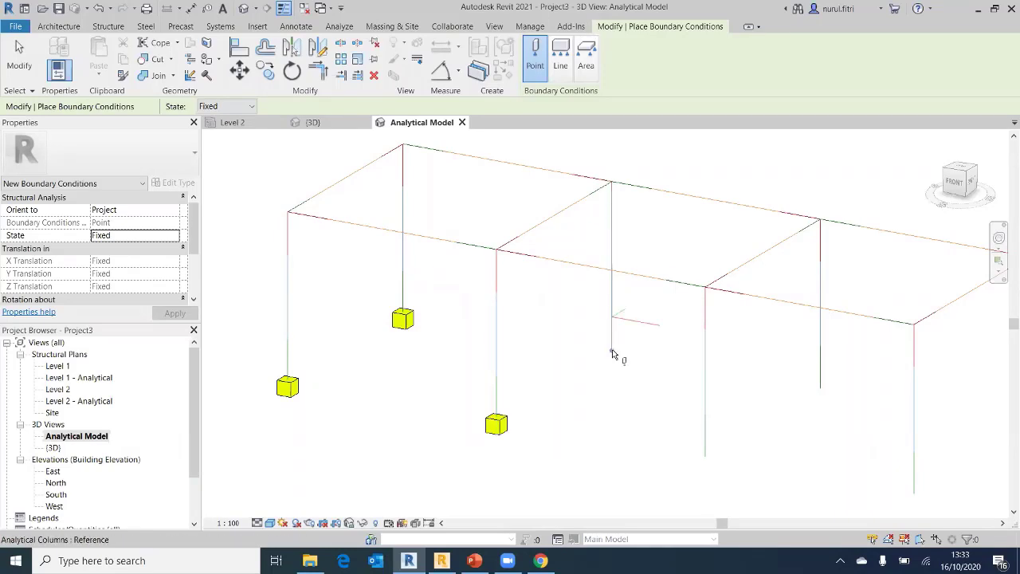
{"action": "left_click", "coordinate": [612, 349]}
{"action": "left_click", "coordinate": [820, 393]}
{"action": "left_click", "coordinate": [708, 460]}
{"action": "mouse_move", "coordinate": [749, 441]}
{"action": "middle_mouse_down"}
{"action": "mouse_move", "coordinate": [629, 396]}
{"action": "mouse_move", "coordinate": [610, 401]}
{"action": "mouse_move", "coordinate": [737, 436]}
{"action": "middle_mouse_up"}
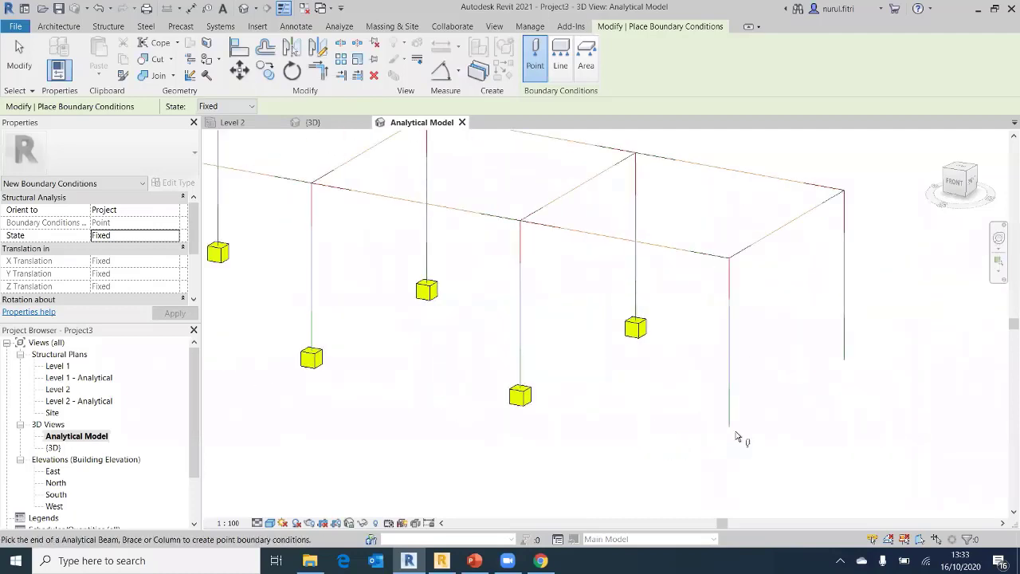
{"action": "left_click", "coordinate": [730, 426]}
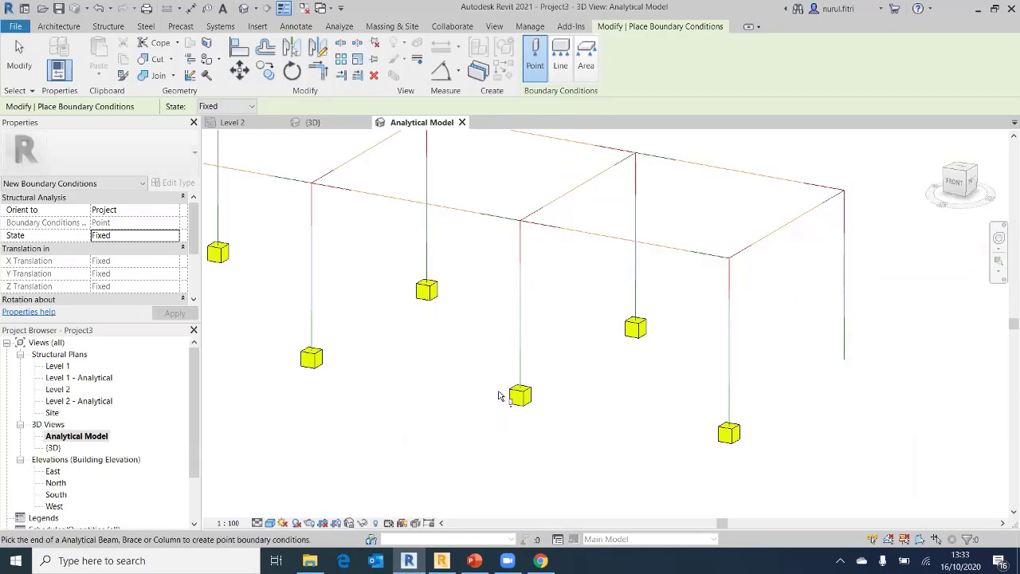
Place a Roller point boundary condition at the base of the remaining unsupported corner column
{"action": "left_click", "coordinate": [170, 238]}
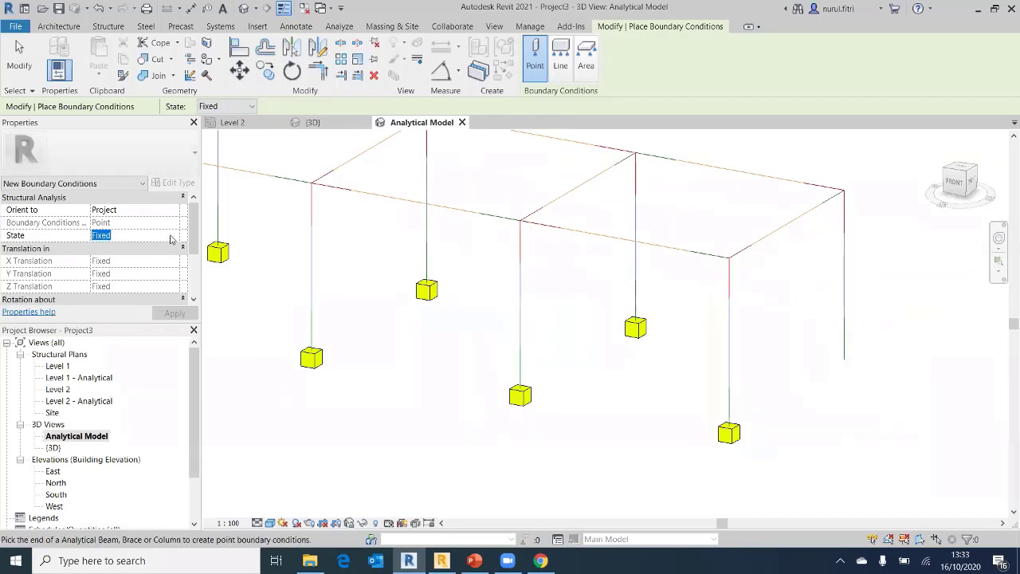
{"action": "left_click", "coordinate": [169, 237]}
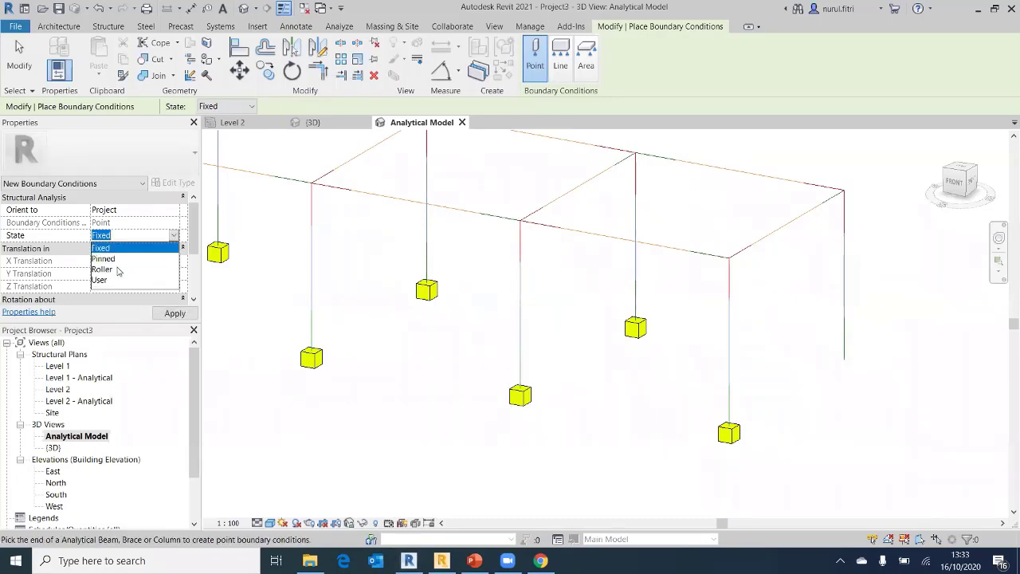
{"action": "left_click", "coordinate": [117, 270]}
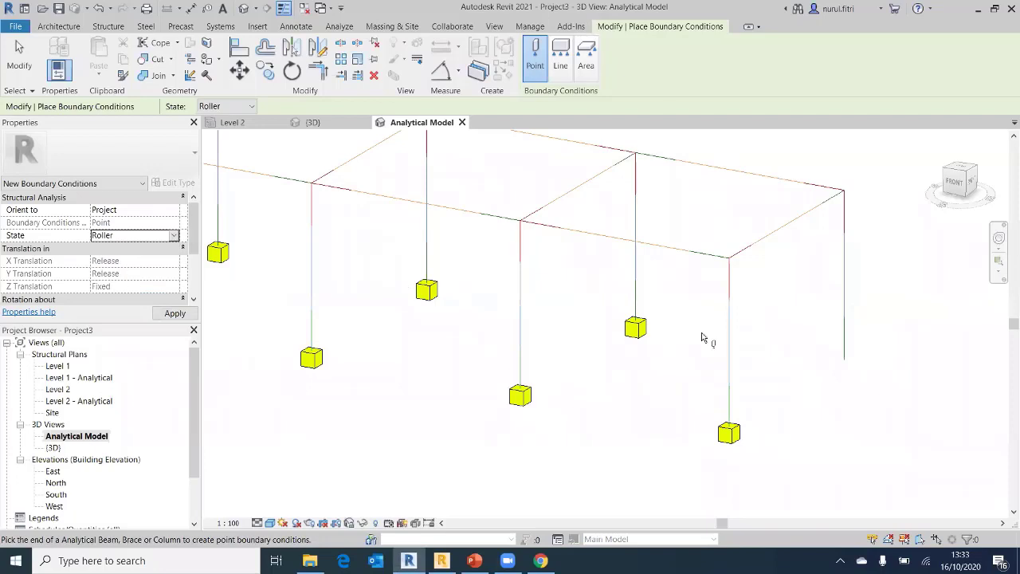
{"action": "left_click", "coordinate": [845, 364]}
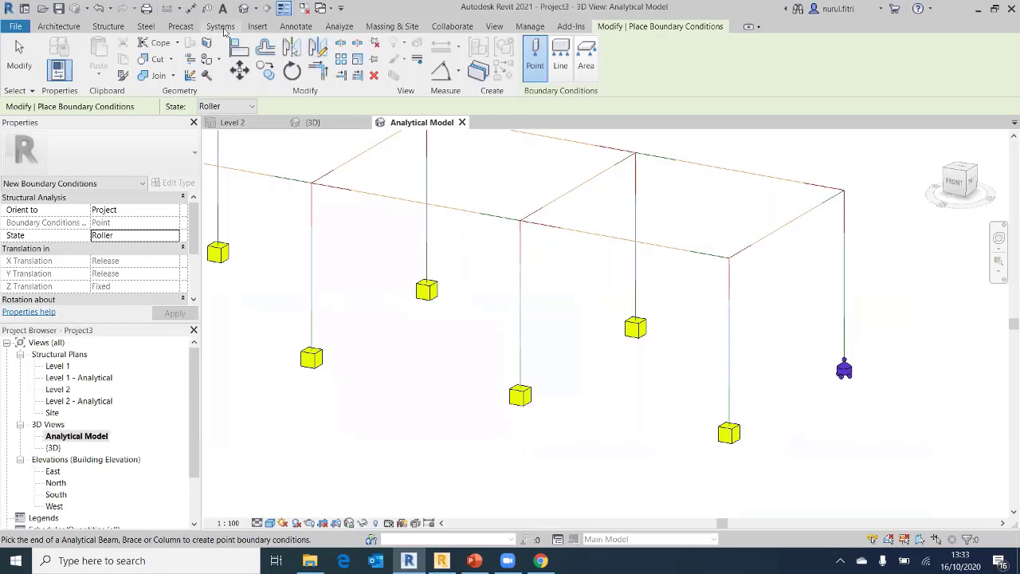
Set the new boundary condition state to Fixed and end boundary condition placement
{"action": "left_click", "coordinate": [338, 26]}
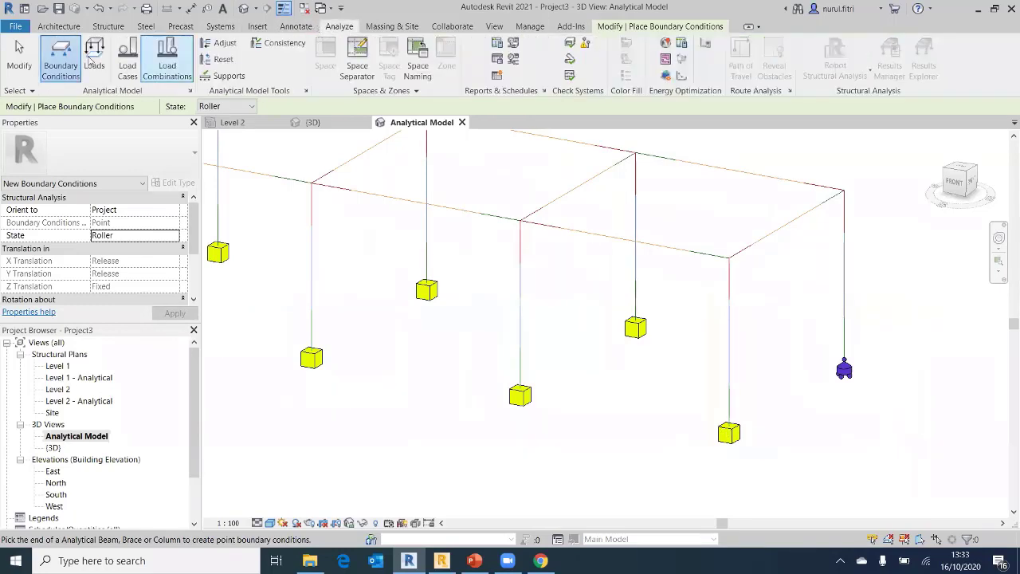
{"action": "left_click", "coordinate": [227, 106]}
{"action": "left_click", "coordinate": [216, 120]}
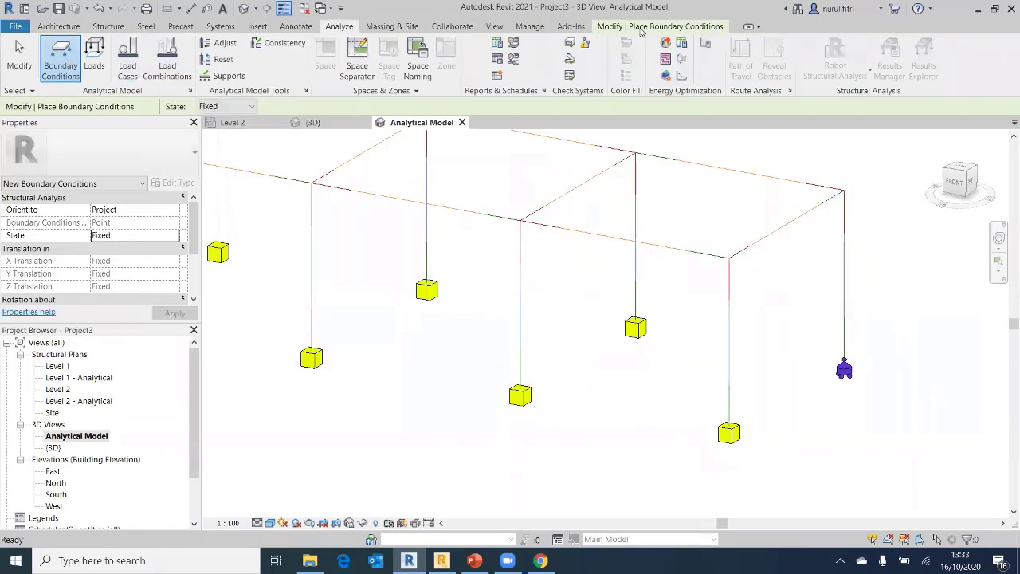
{"action": "left_click", "coordinate": [641, 27]}
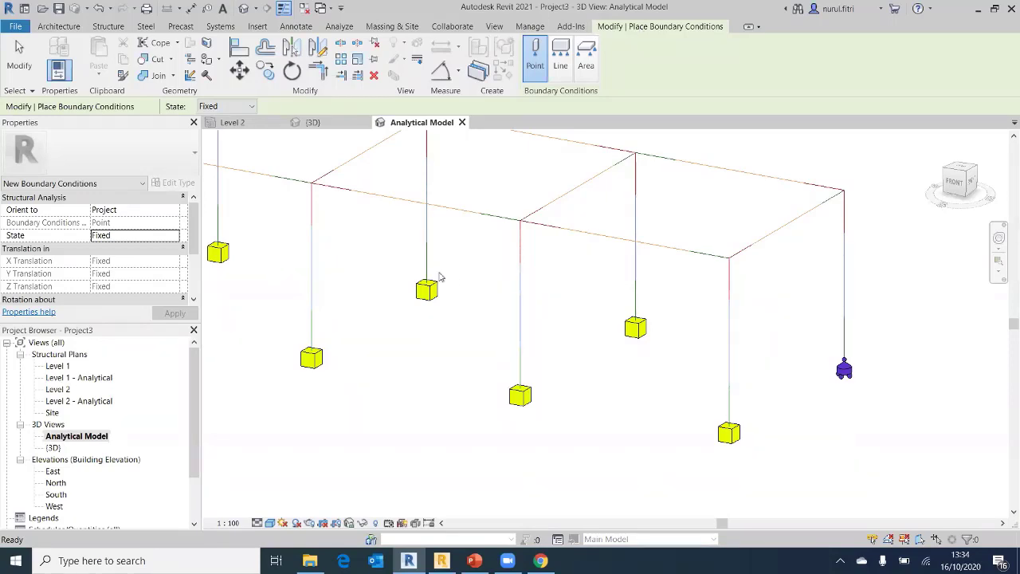
{"action": "scroll", "coordinate": [471, 332], "scroll_direction": "down", "scroll_amount": 2}
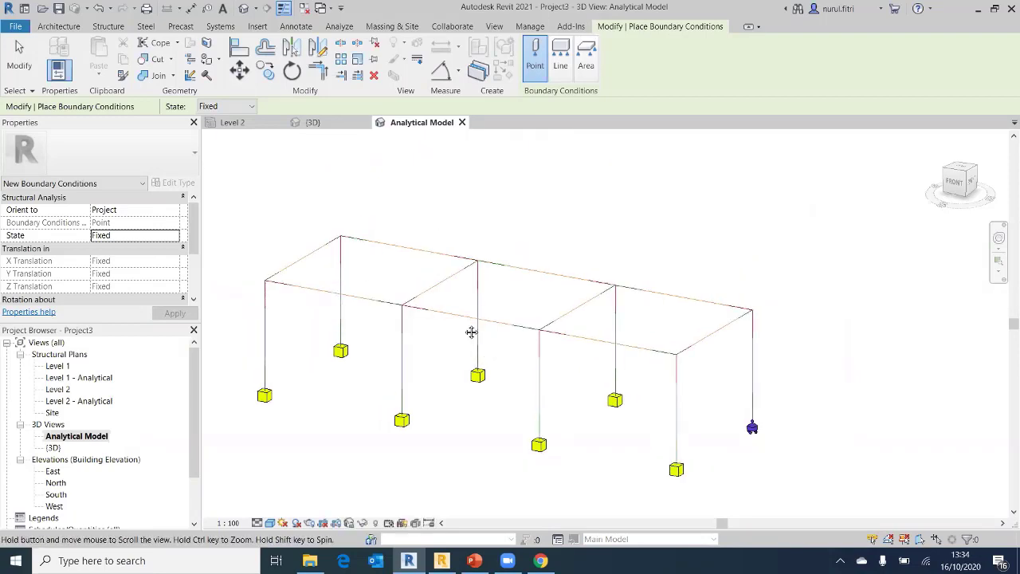
{"action": "right_click", "coordinate": [492, 178]}
{"action": "left_click", "coordinate": [502, 183]}
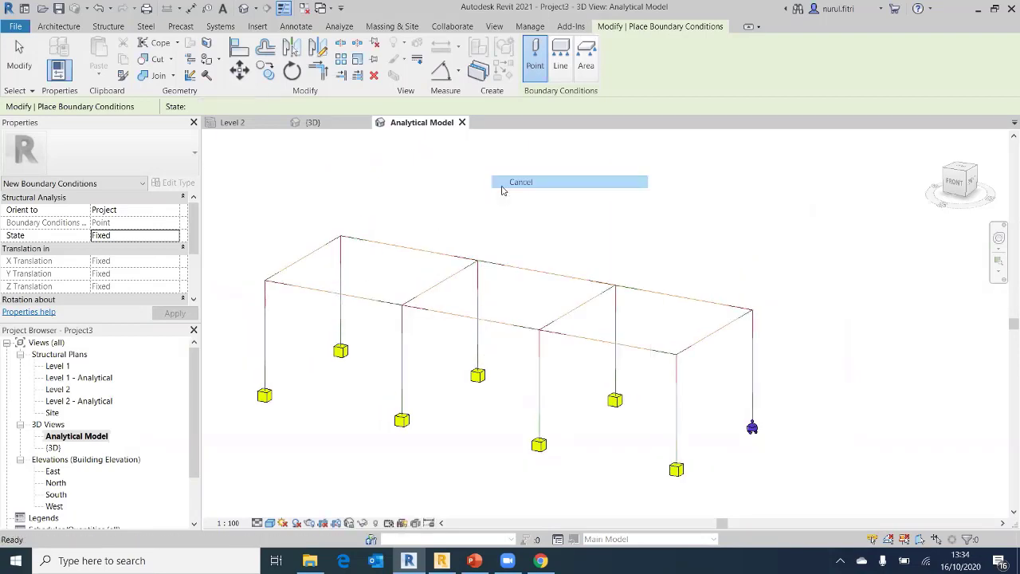
{"action": "right_click", "coordinate": [510, 197]}
{"action": "left_click", "coordinate": [531, 194]}
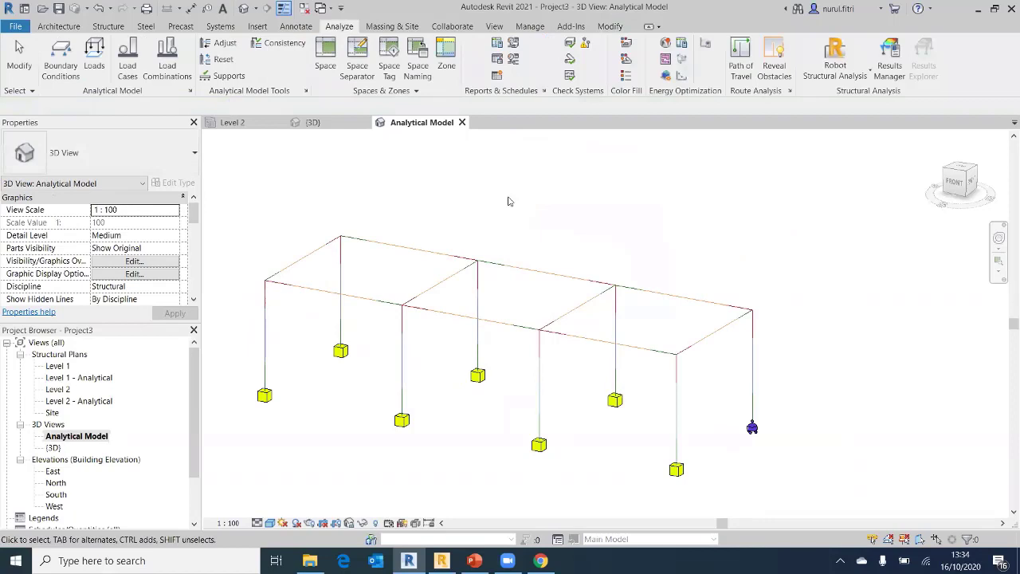
Place a hosted line load for load case DL1 with Fz 1 of -1.00 kN/m on the rear beam at the frame's left end
{"action": "middle_click_drag", "start_coordinate": [507, 234], "coordinate": [502, 230]}
{"action": "scroll", "coordinate": [500, 229], "scroll_direction": "up", "scroll_amount": 1}
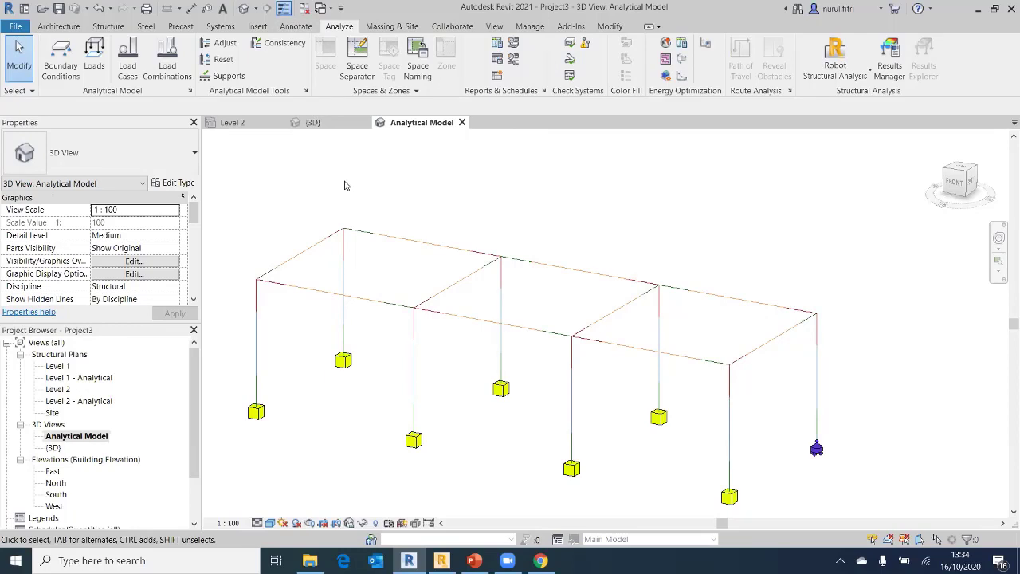
{"action": "left_click", "coordinate": [93, 65]}
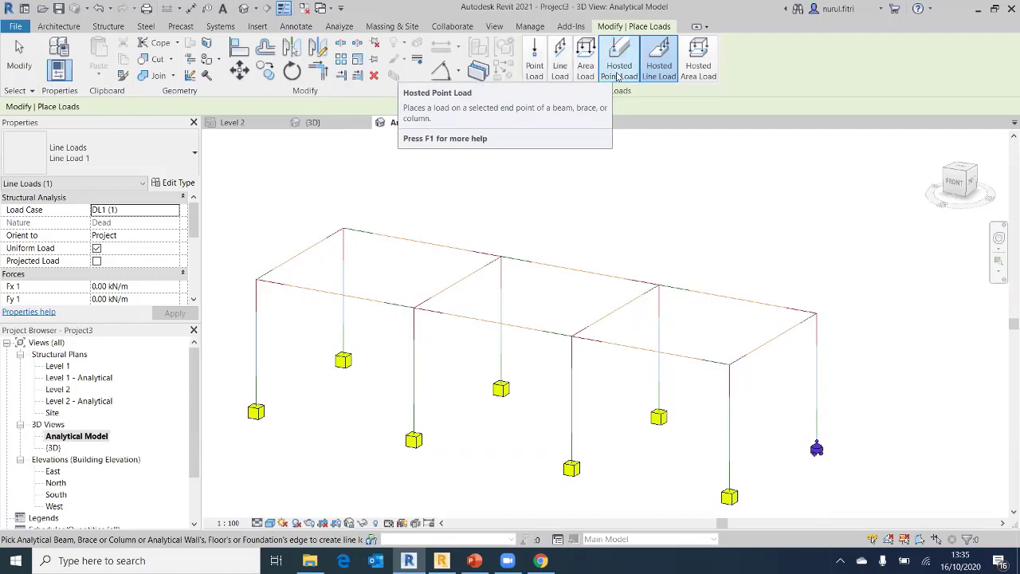
{"action": "left_click", "coordinate": [659, 68]}
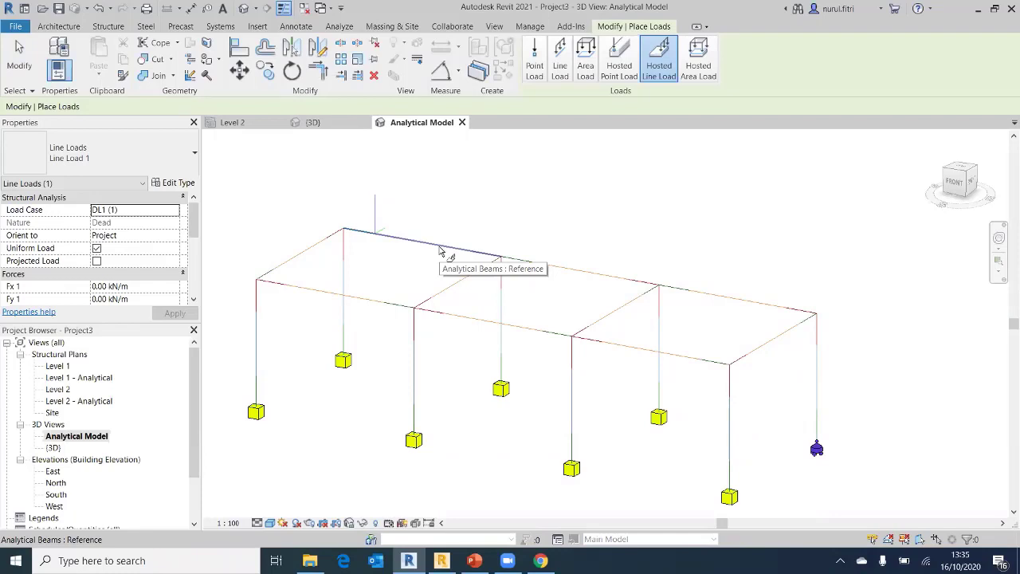
{"action": "left_click", "coordinate": [559, 65]}
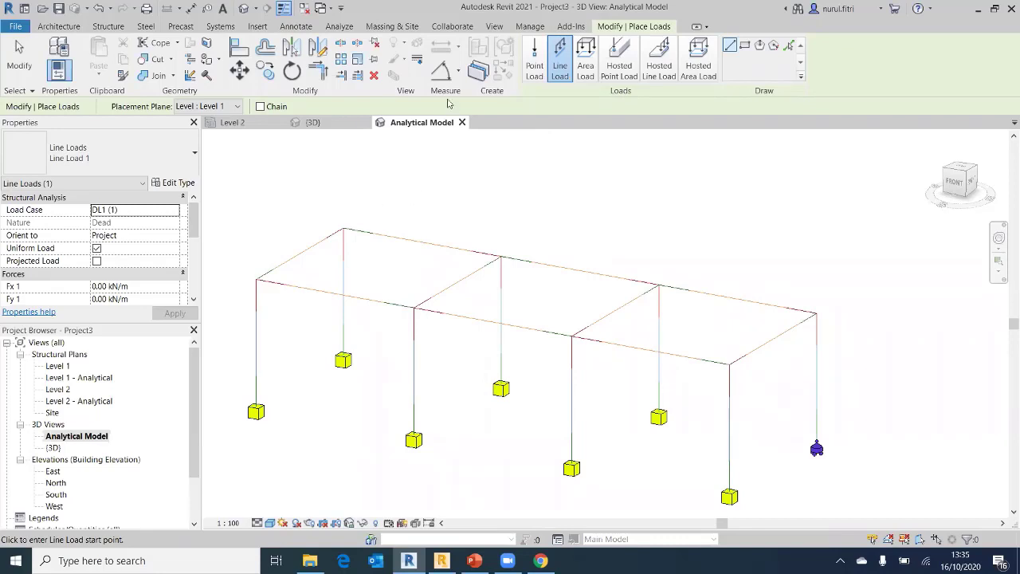
{"action": "left_click", "coordinate": [656, 58]}
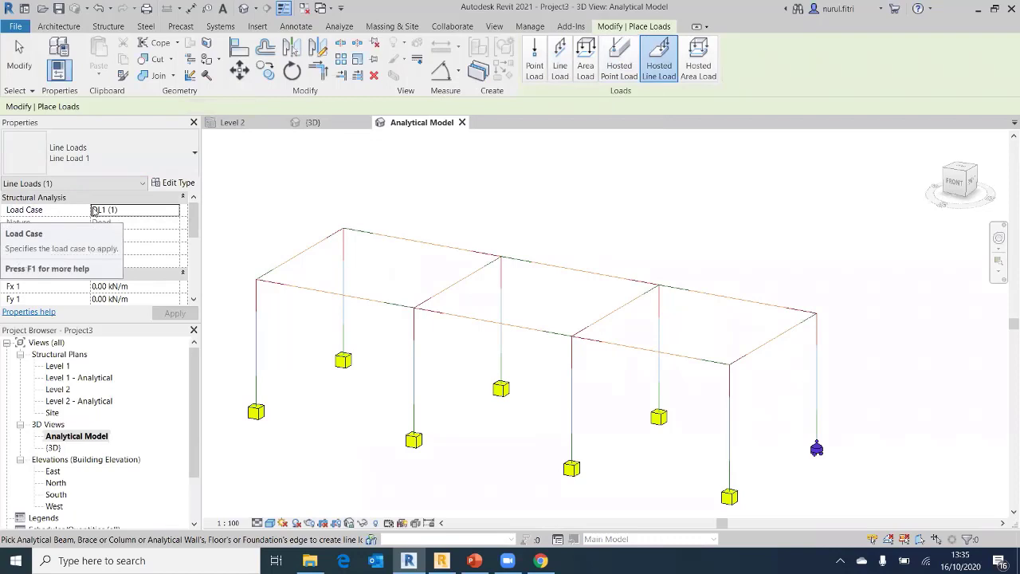
{"action": "left_click", "coordinate": [116, 207]}
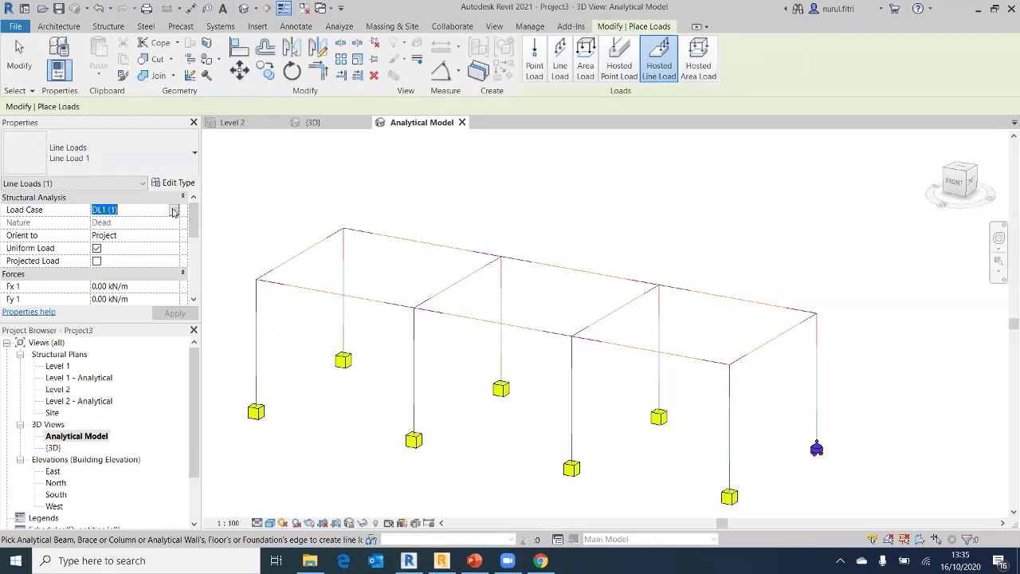
{"action": "left_click", "coordinate": [115, 205]}
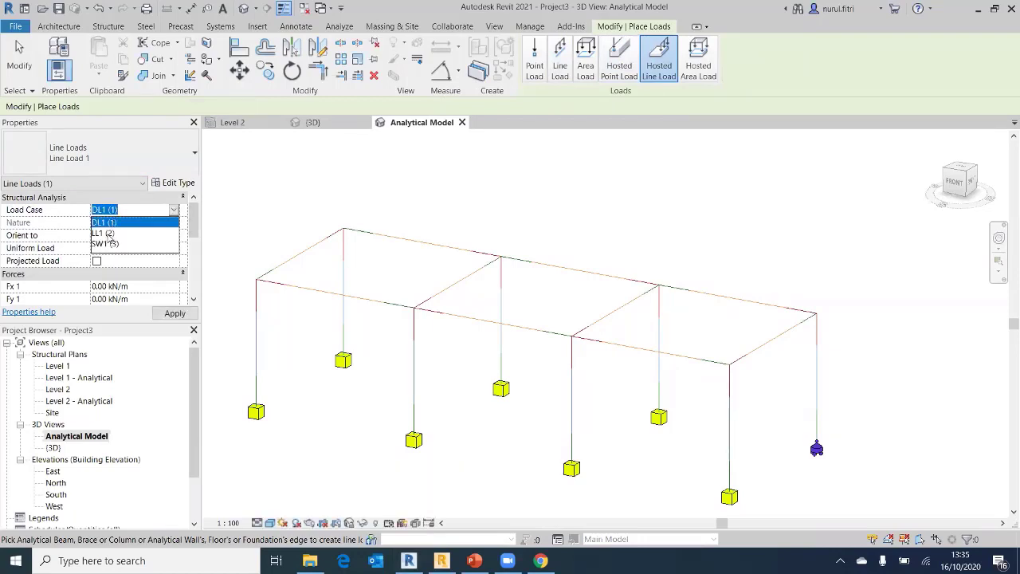
{"action": "left_click", "coordinate": [126, 214]}
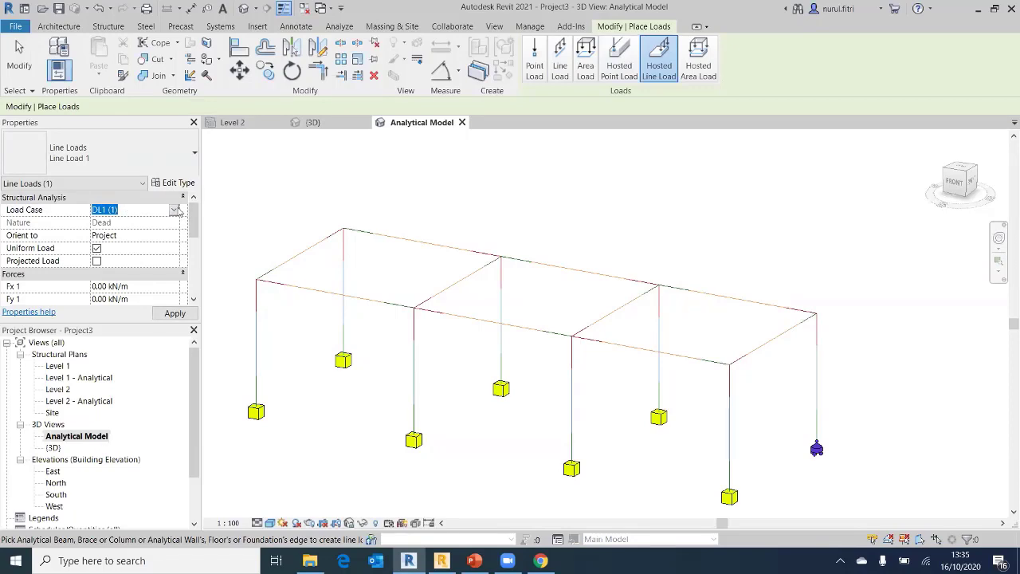
{"action": "scroll", "coordinate": [152, 263], "scroll_direction": "down", "scroll_amount": 1}
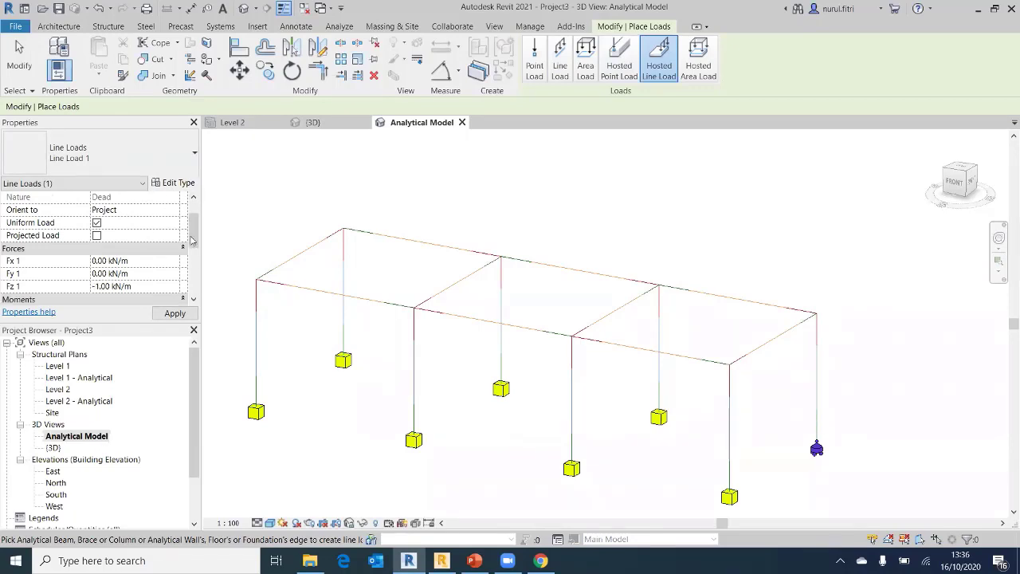
{"action": "scroll", "coordinate": [195, 244], "scroll_direction": "down", "scroll_amount": 2}
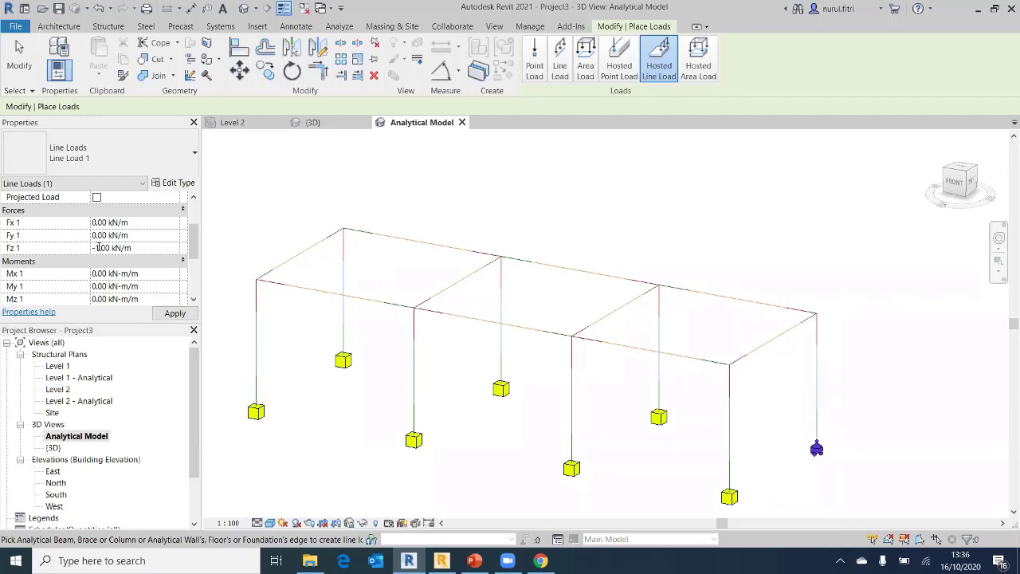
{"action": "left_click", "coordinate": [383, 234]}
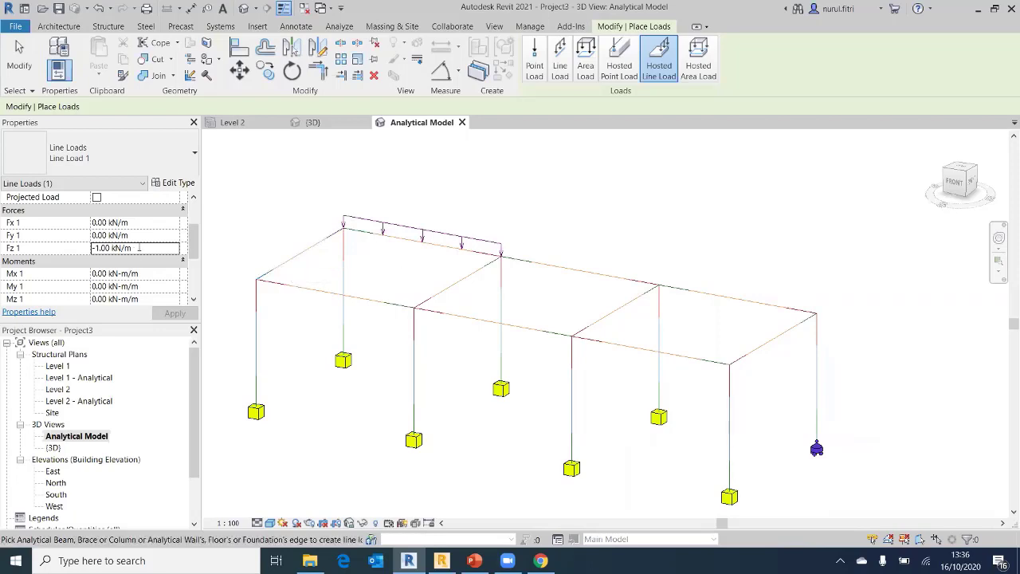
Try a hosted line load with Fz 1 of 0 and Fx 1 of -1 kN/m on the frame's left end beam
{"action": "left_click", "coordinate": [84, 255]}
{"action": "type", "text": "0"}
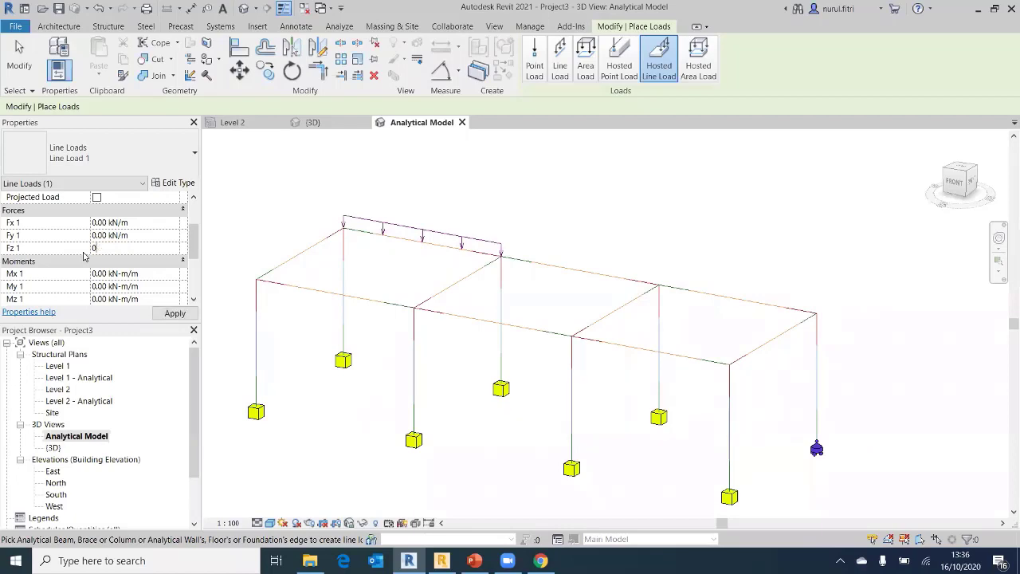
{"action": "key", "text": "Return"}
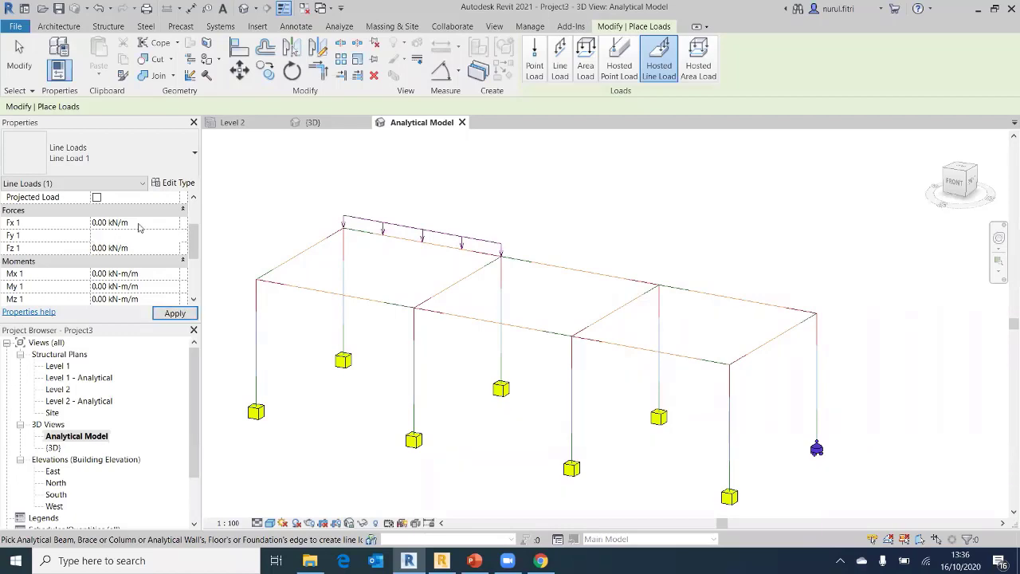
{"action": "left_click", "coordinate": [140, 224]}
{"action": "type", "text": "-1"}
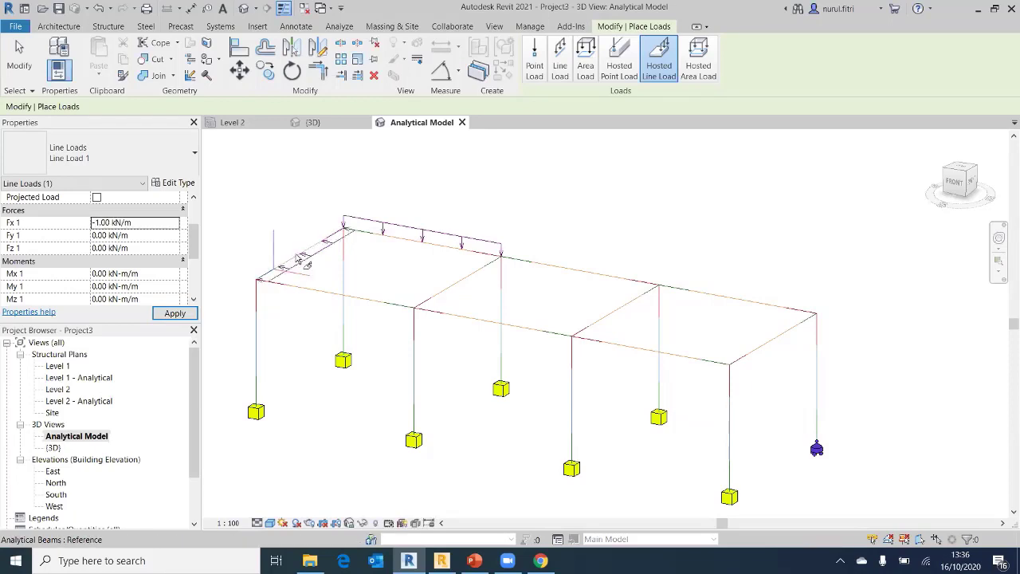
{"action": "key", "text": "Return"}
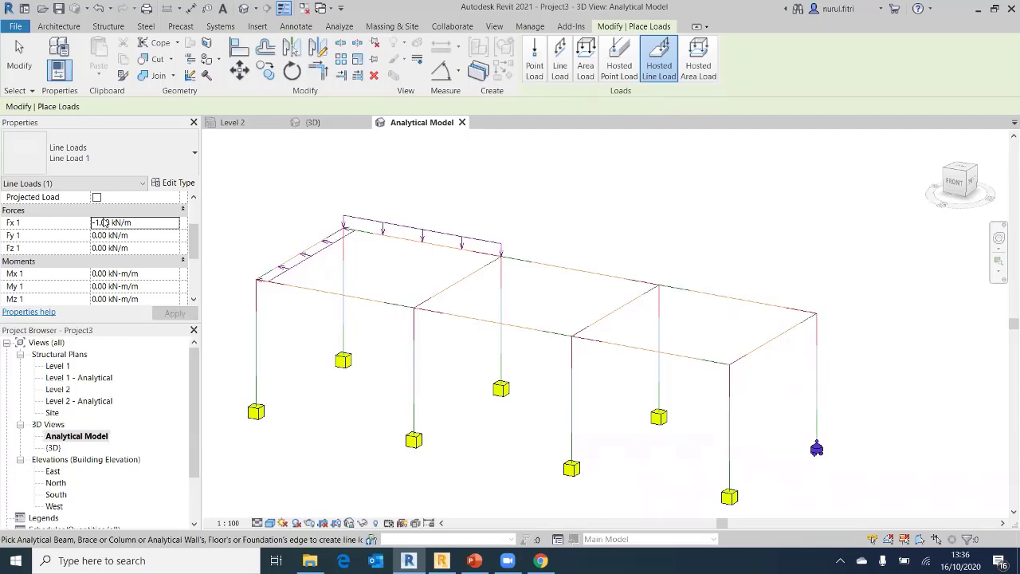
Try hosted line loads with Fx 1 of 1 kN/m on the front left beam and right end beam, and undo all horizontal loads
{"action": "left_click", "coordinate": [142, 224]}
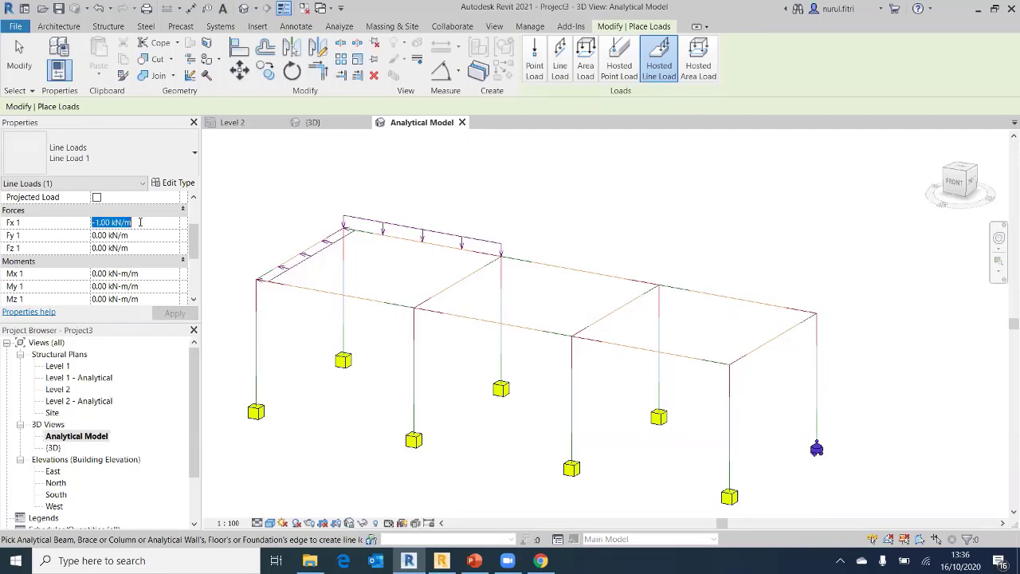
{"action": "type", "text": "1"}
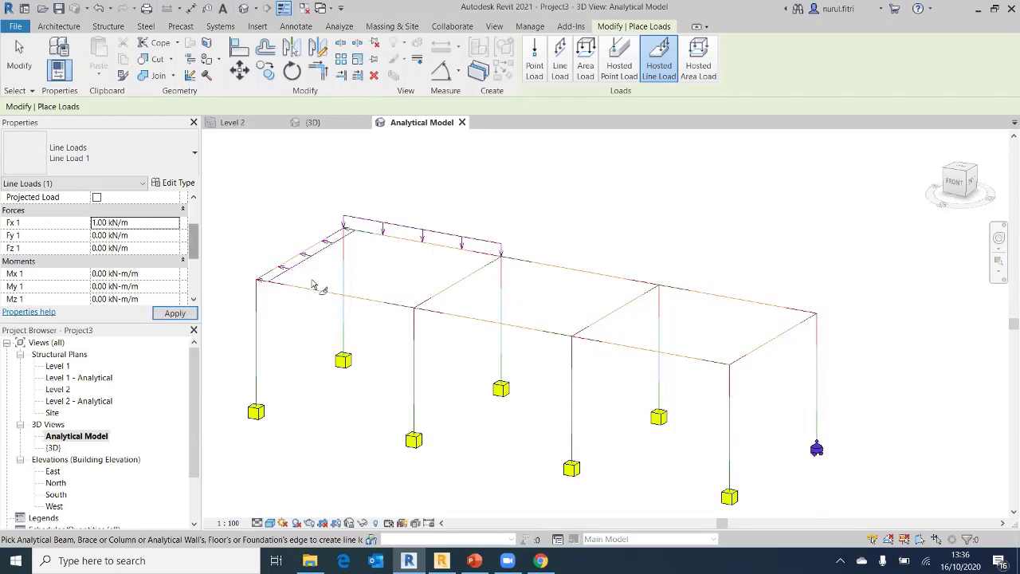
{"action": "left_click", "coordinate": [325, 291]}
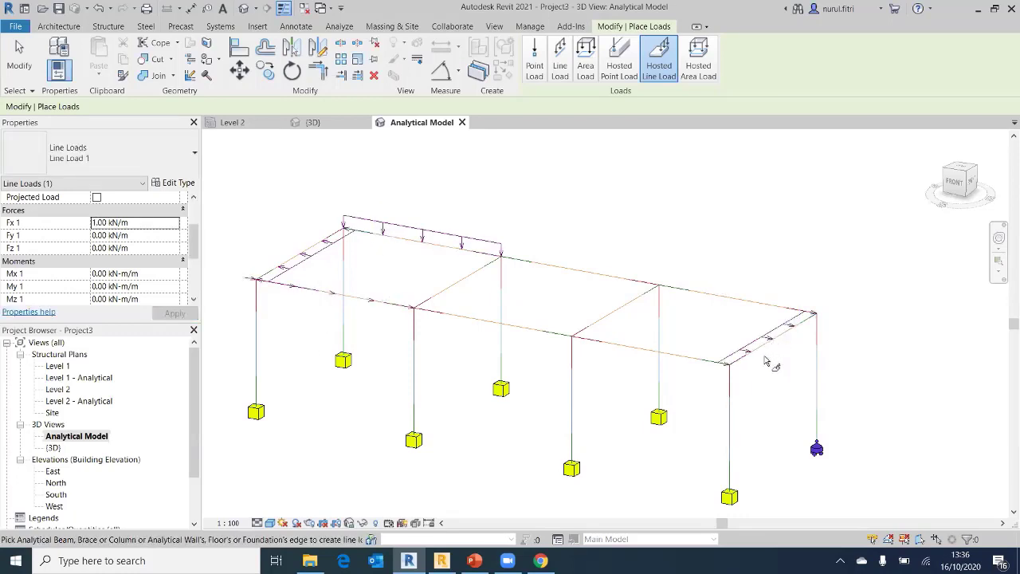
{"action": "key", "text": "Escape"}
{"action": "key", "text": "ctrl+z"}
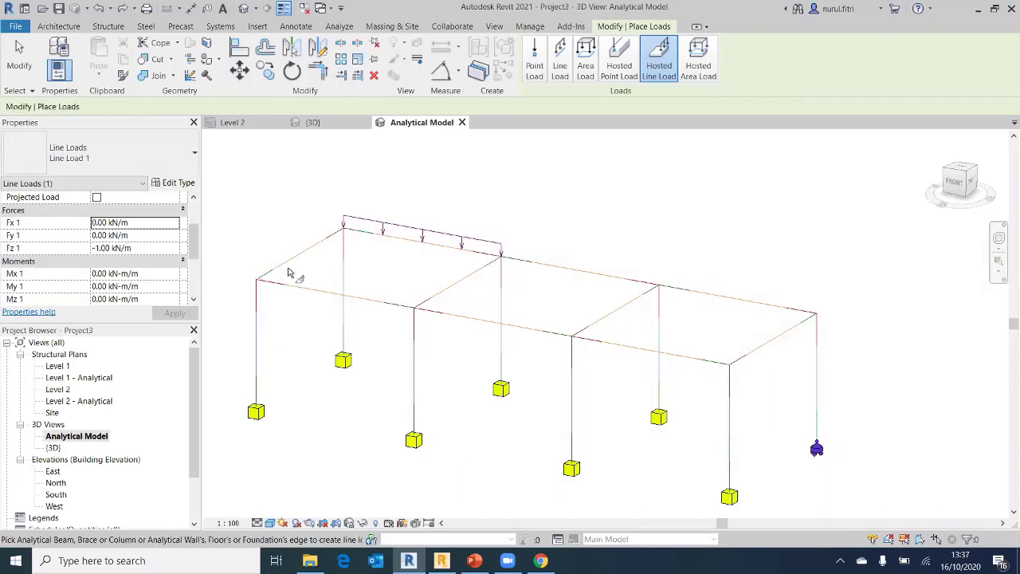
Place hosted line loads with Fz 1 of -1.00 kN/m on the middle and right rear beams, and end load placement
{"action": "left_click", "coordinate": [581, 272]}
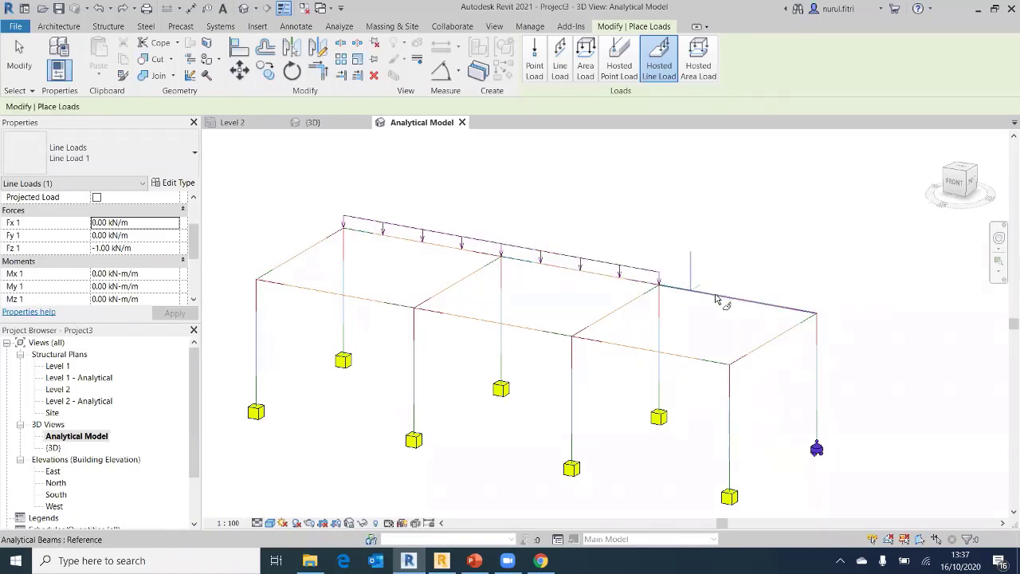
{"action": "left_click", "coordinate": [716, 299]}
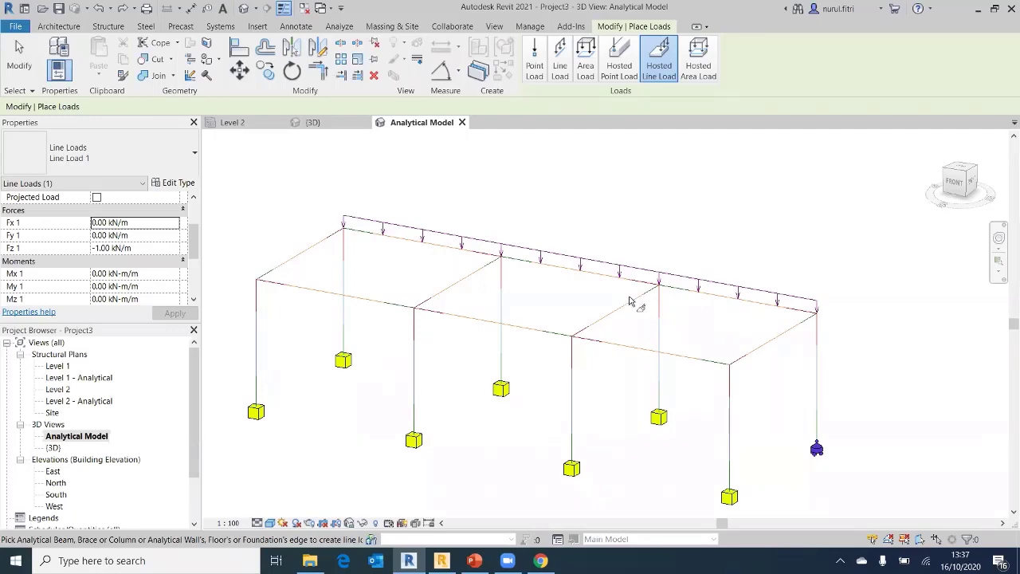
{"action": "right_click", "coordinate": [414, 194]}
{"action": "left_click", "coordinate": [422, 196]}
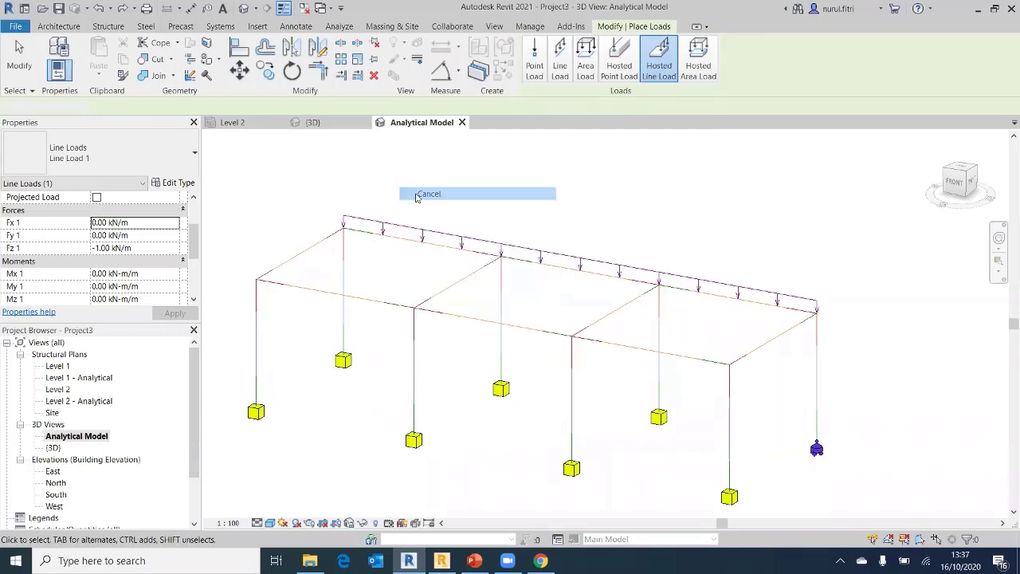
{"action": "right_click", "coordinate": [415, 195]}
In the {3D} view, open the structural material of the 450 x 450 beam at the frame's left end
{"action": "left_click", "coordinate": [369, 237]}
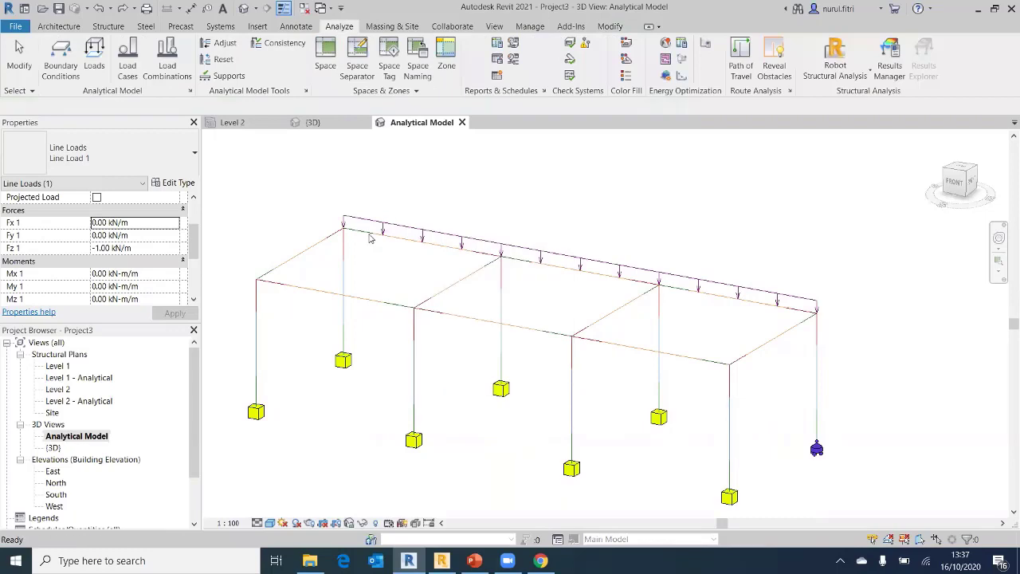
{"action": "left_click", "coordinate": [369, 236]}
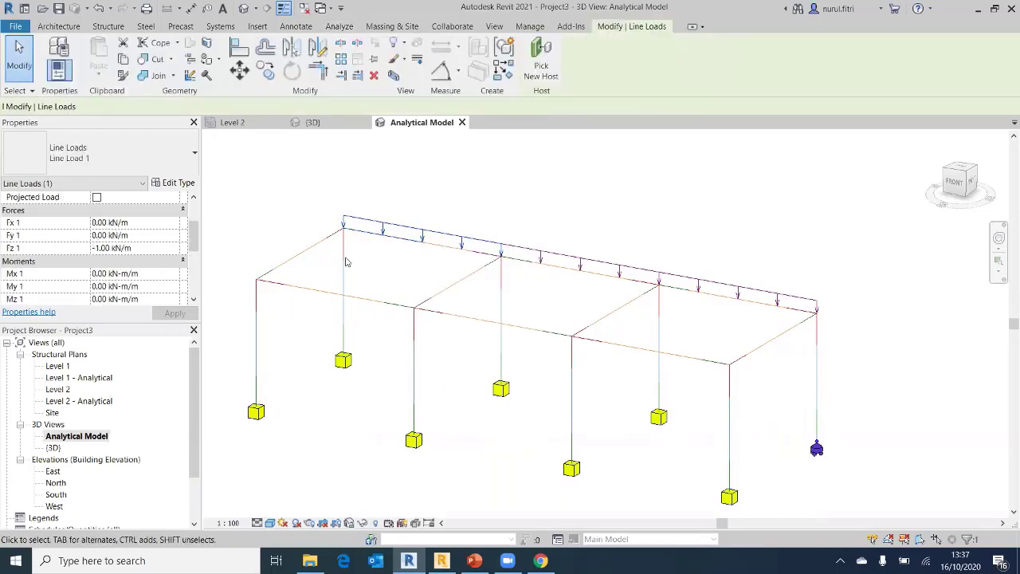
{"action": "left_click", "coordinate": [326, 123]}
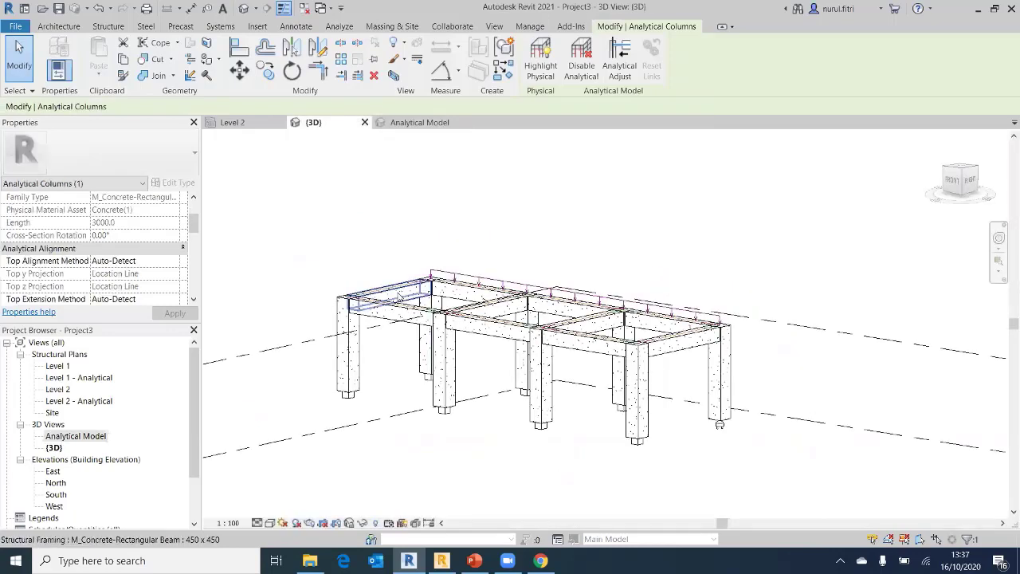
{"action": "left_click", "coordinate": [311, 289]}
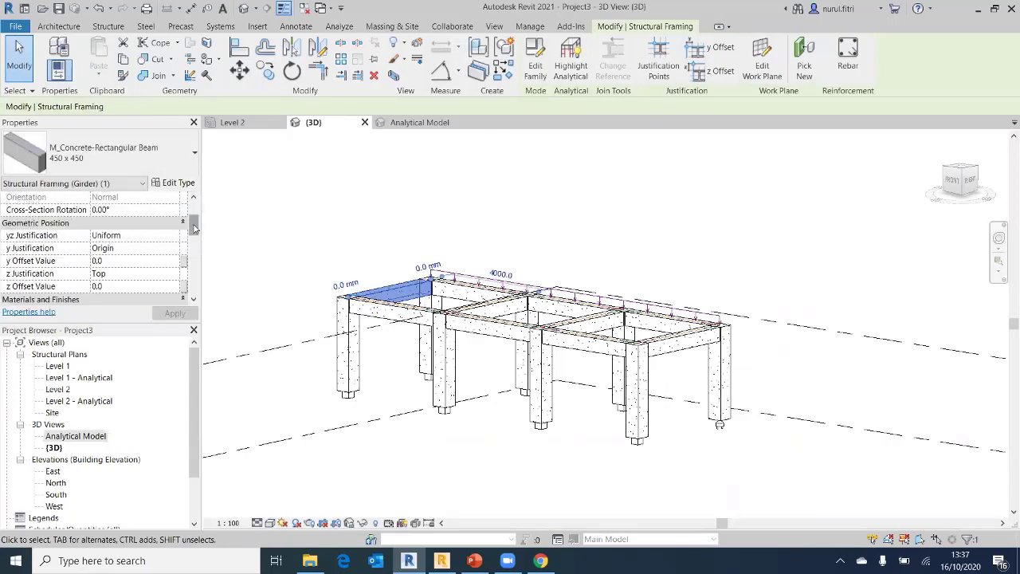
{"action": "scroll", "coordinate": [173, 239], "scroll_direction": "down", "scroll_amount": 2}
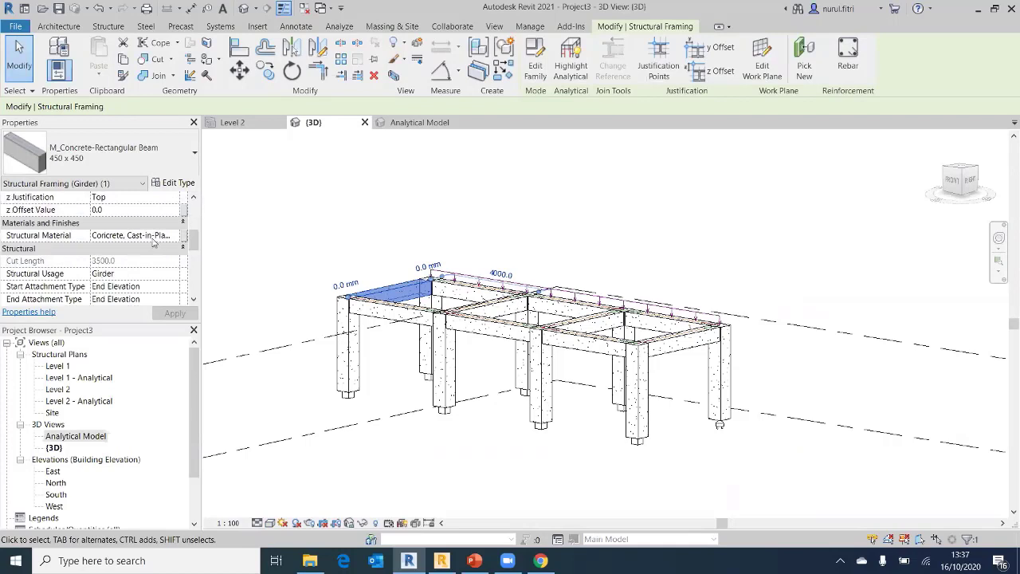
{"action": "left_click", "coordinate": [173, 236]}
{"action": "left_click", "coordinate": [174, 236]}
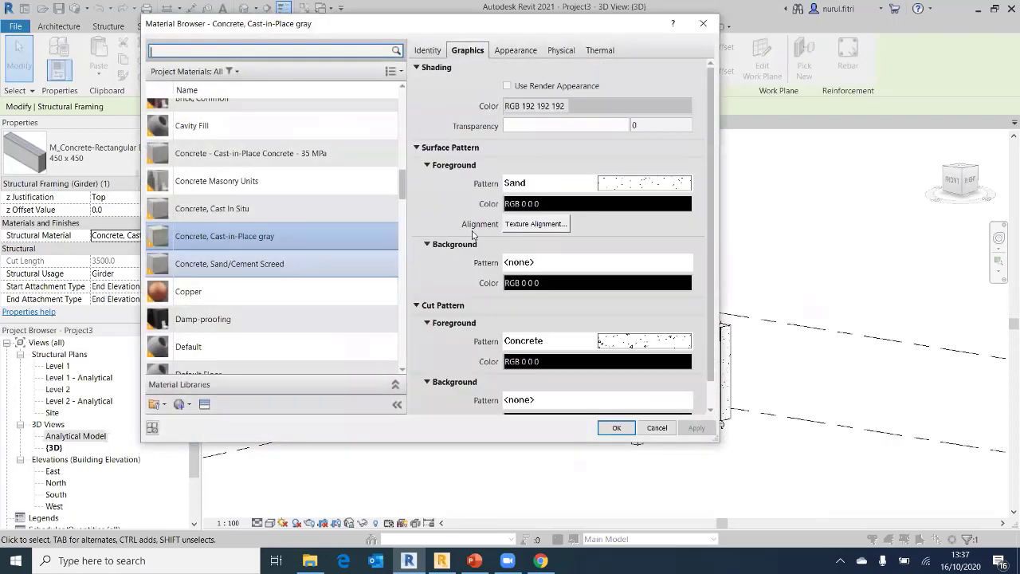
Review the identity, graphics, physical and thermal properties of Concrete, Cast-in-Place gray, including its mechanical and concrete data, and close the material browser
{"action": "left_click", "coordinate": [562, 51]}
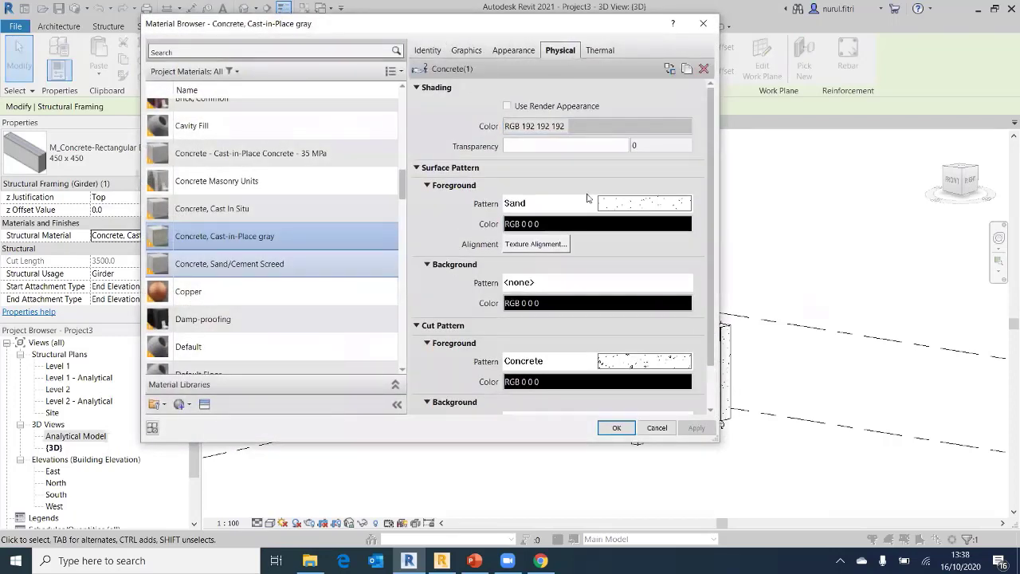
{"action": "left_click", "coordinate": [431, 52]}
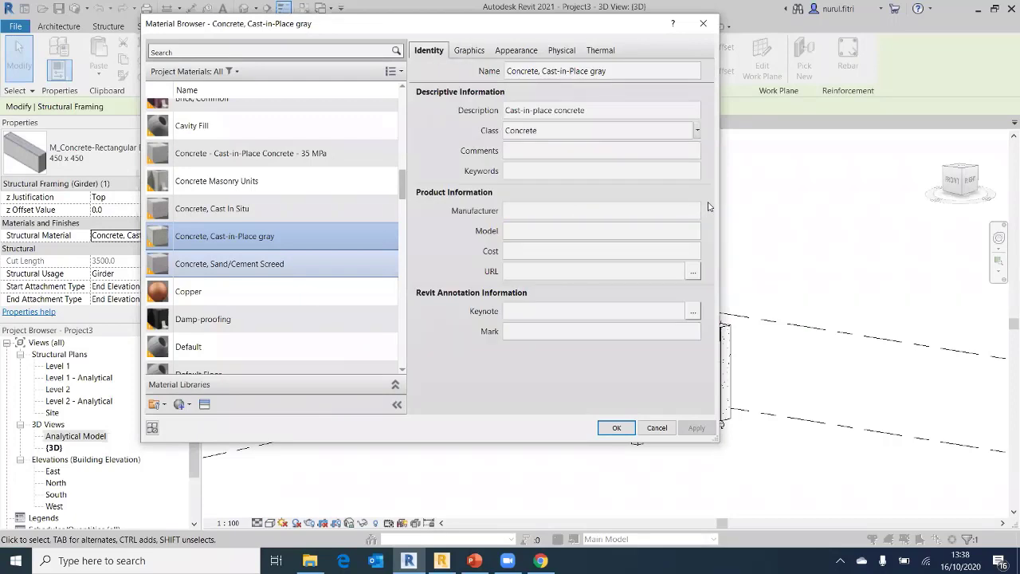
{"action": "left_click_drag", "start_coordinate": [721, 201], "coordinate": [784, 196]}
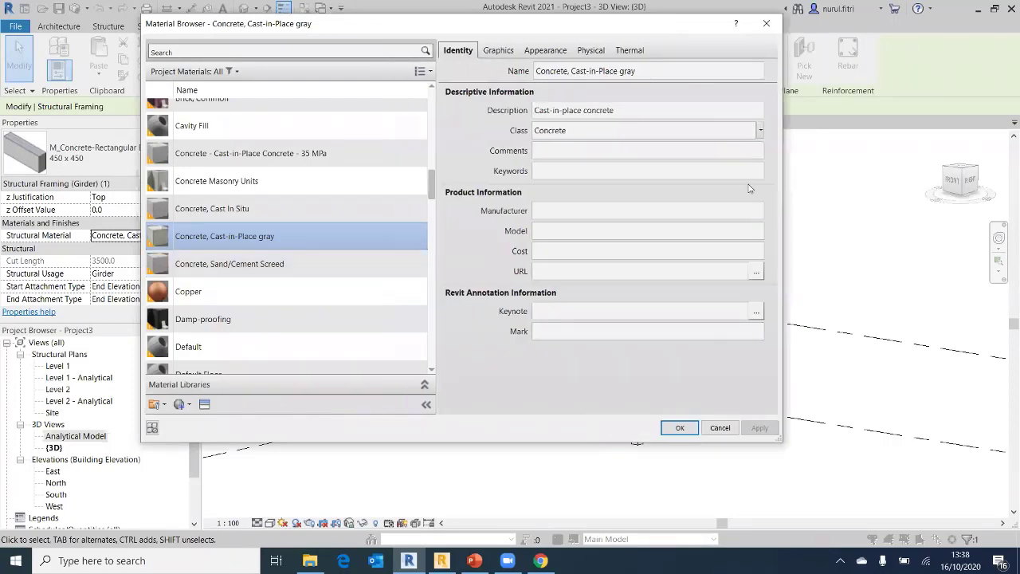
{"action": "left_click", "coordinate": [500, 51]}
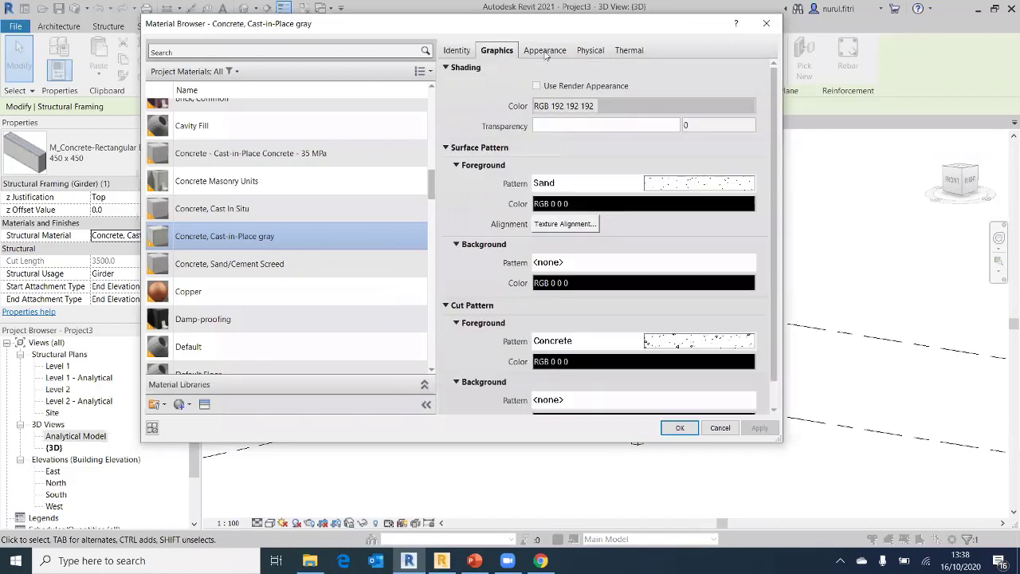
{"action": "left_click", "coordinate": [593, 49]}
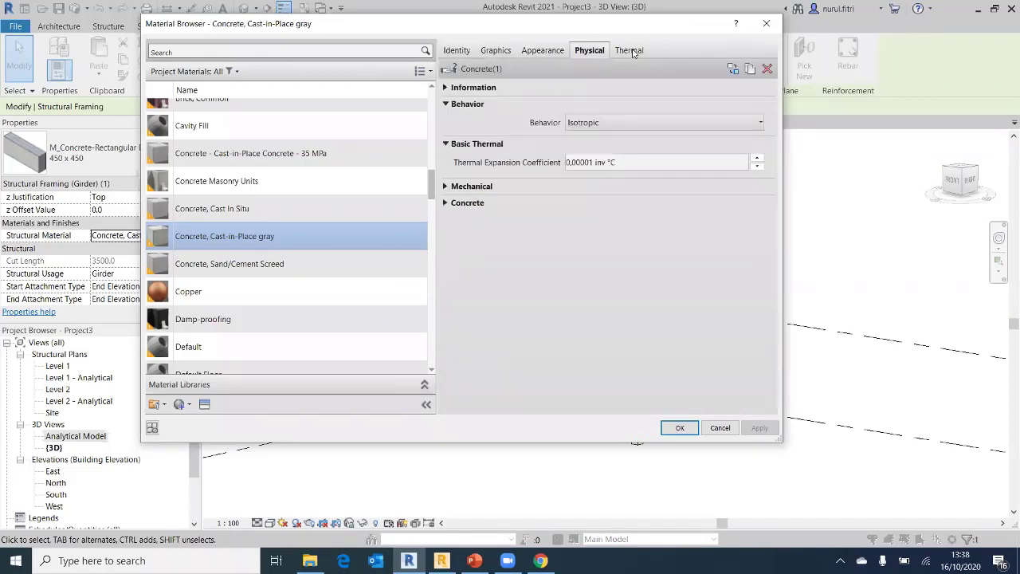
{"action": "left_click", "coordinate": [452, 188]}
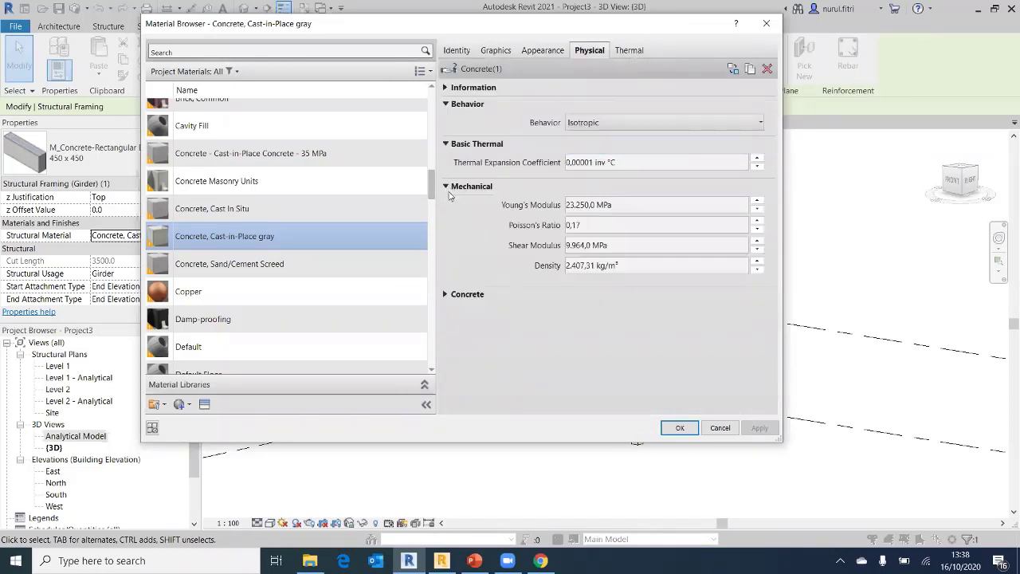
{"action": "left_click", "coordinate": [452, 295]}
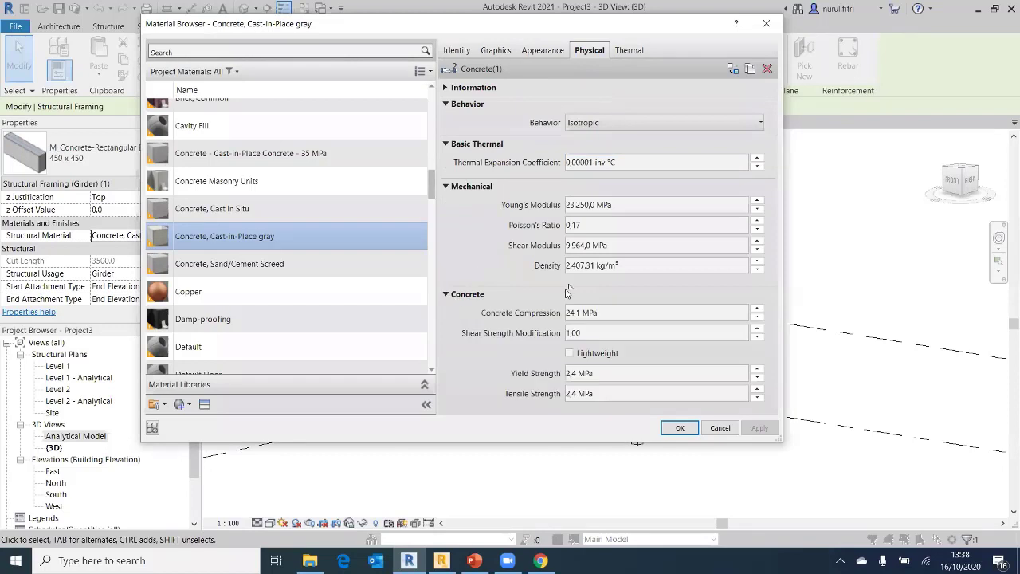
{"action": "left_click", "coordinate": [623, 50]}
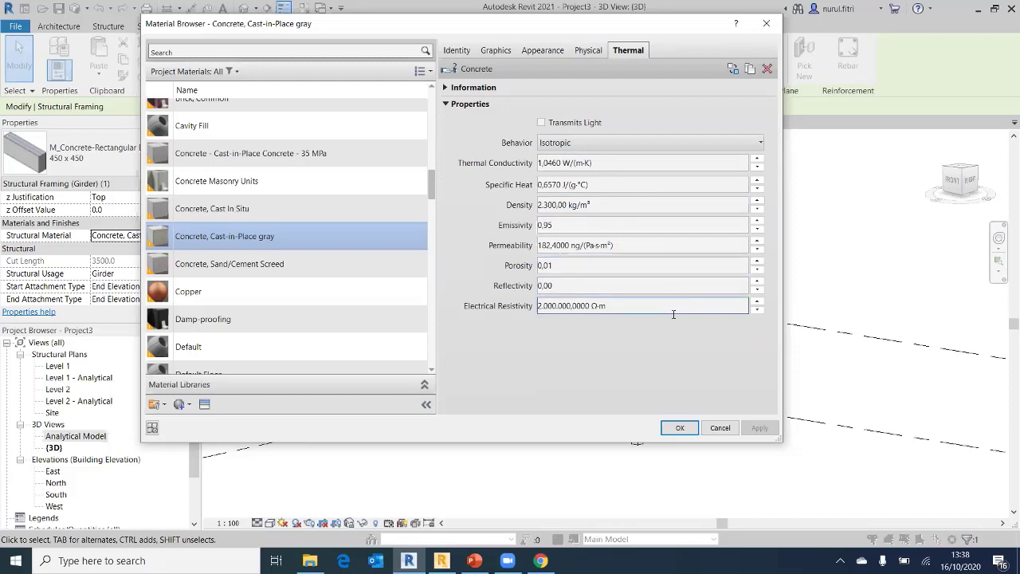
{"action": "left_click", "coordinate": [685, 434]}
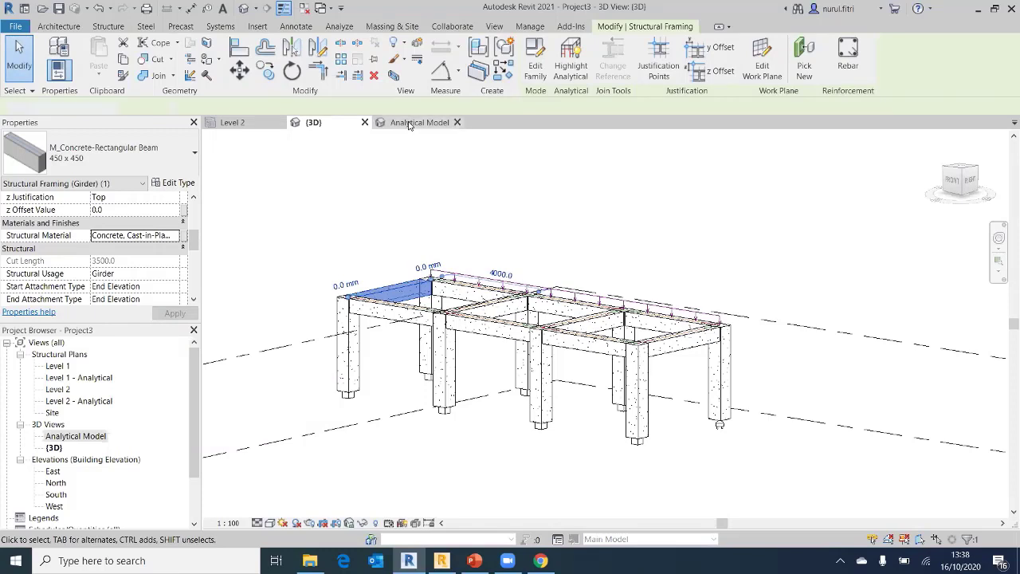
In the Analytical Model view, place hosted line loads for load case LL1 with Fz 1 of -1.00 kN/m on the two inner cross beams
{"action": "key", "text": "ctrl+Tab"}
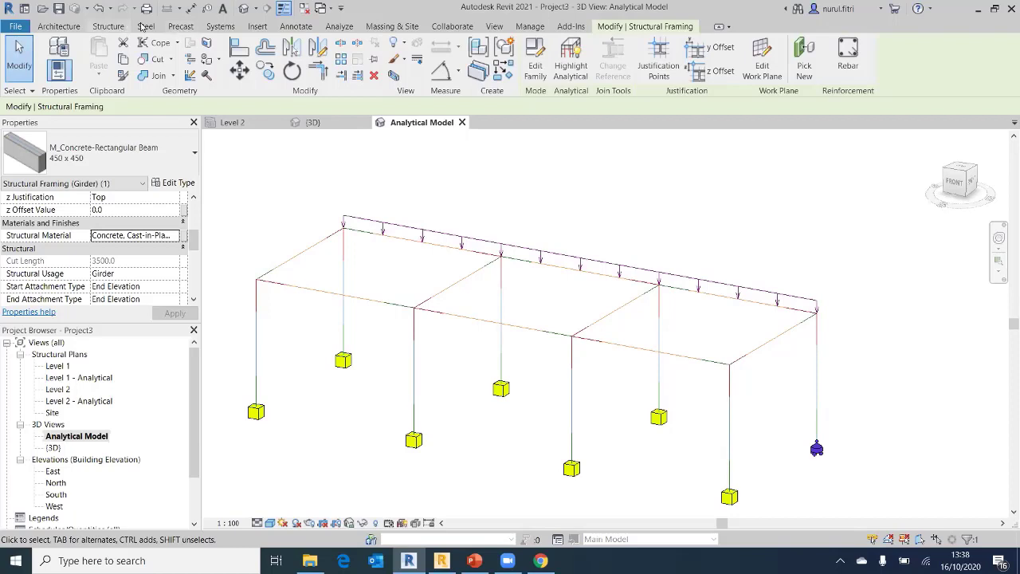
{"action": "left_click", "coordinate": [345, 27]}
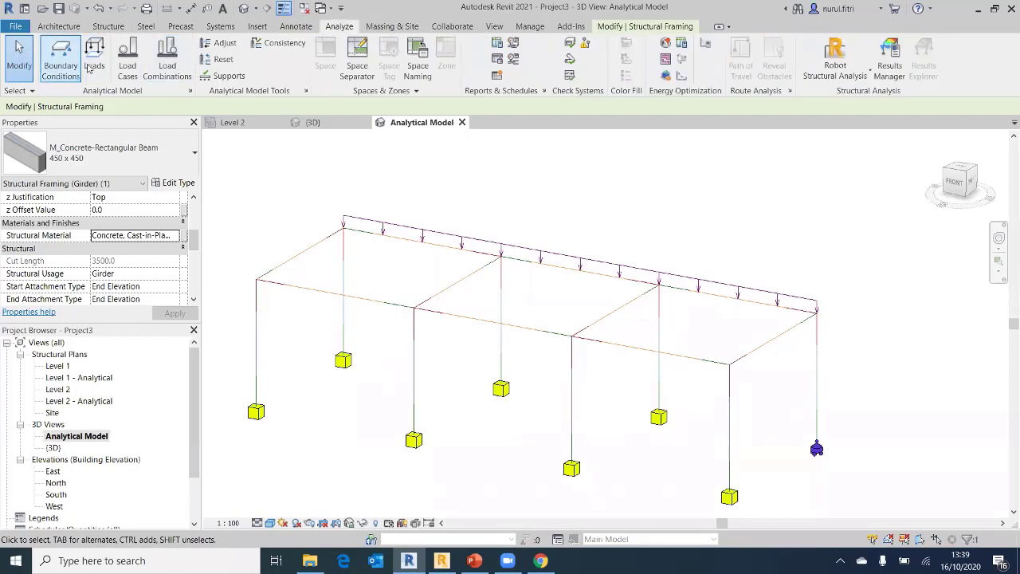
{"action": "left_click", "coordinate": [91, 67]}
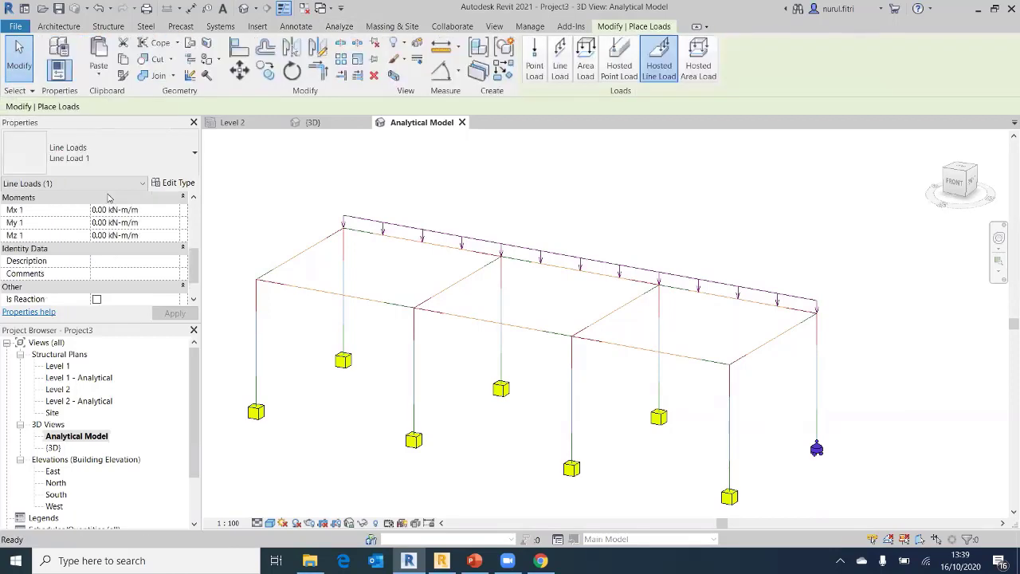
{"action": "scroll", "coordinate": [147, 219], "scroll_direction": "up", "scroll_amount": 5}
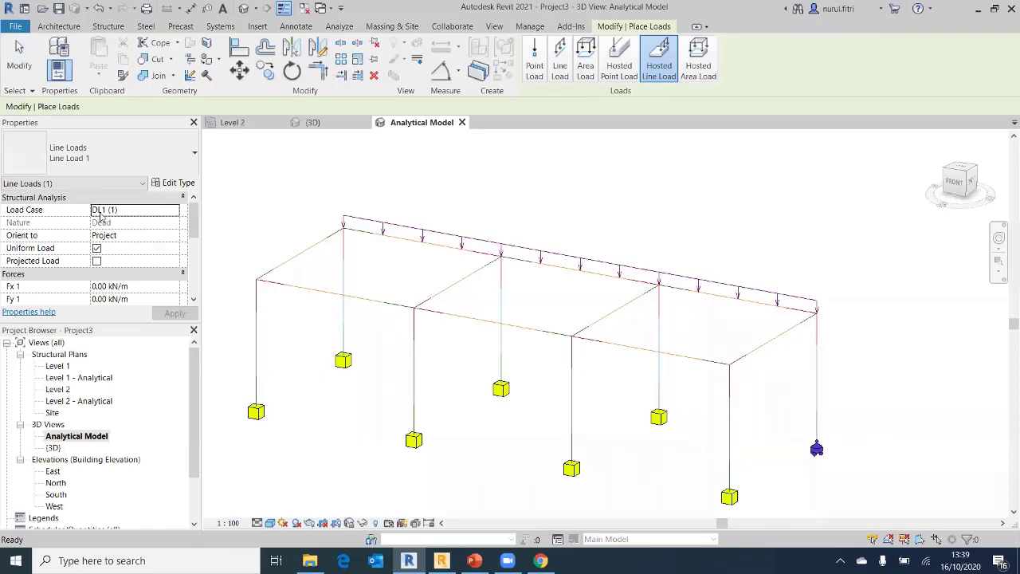
{"action": "left_click", "coordinate": [154, 214]}
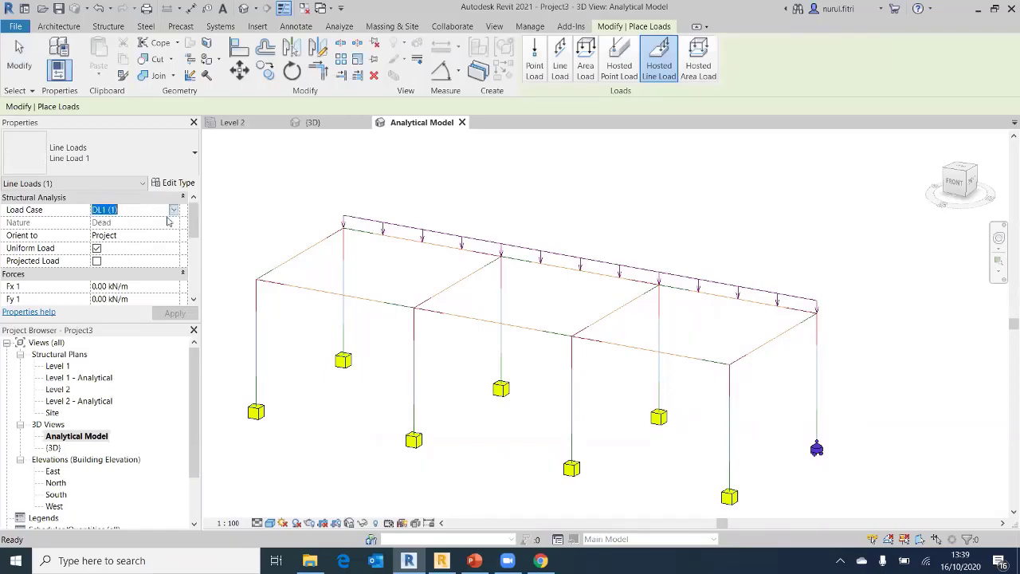
{"action": "left_click", "coordinate": [174, 210]}
{"action": "left_click", "coordinate": [105, 234]}
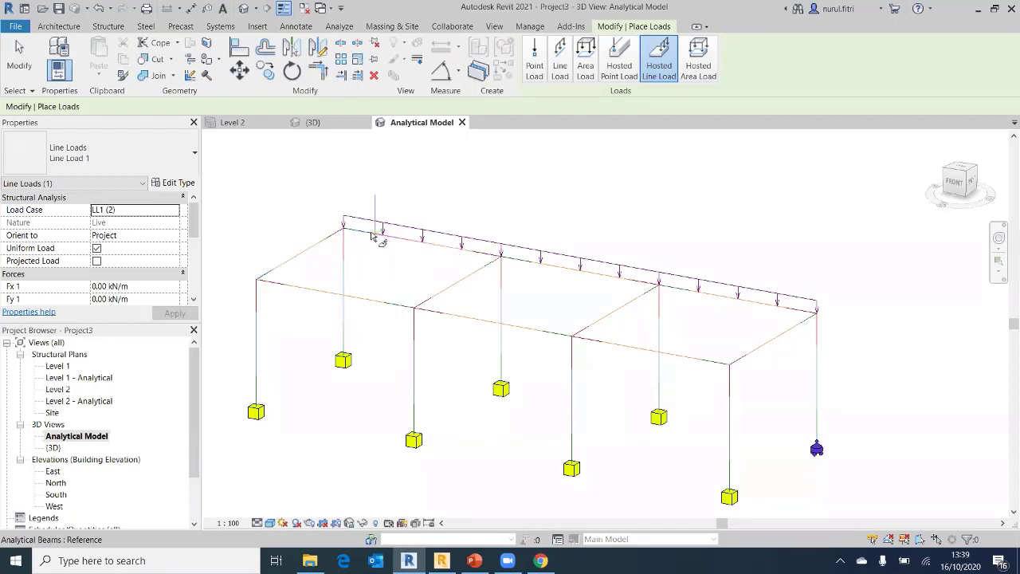
{"action": "scroll", "coordinate": [430, 239], "scroll_direction": "up", "scroll_amount": 5}
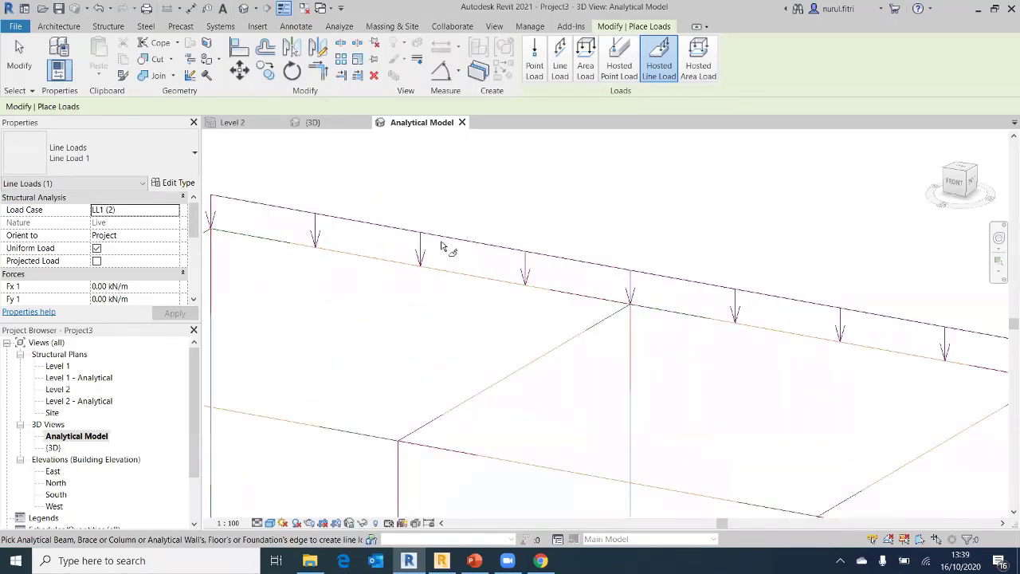
{"action": "middle_click_drag", "start_coordinate": [449, 251], "coordinate": [451, 267], "text": "shift"}
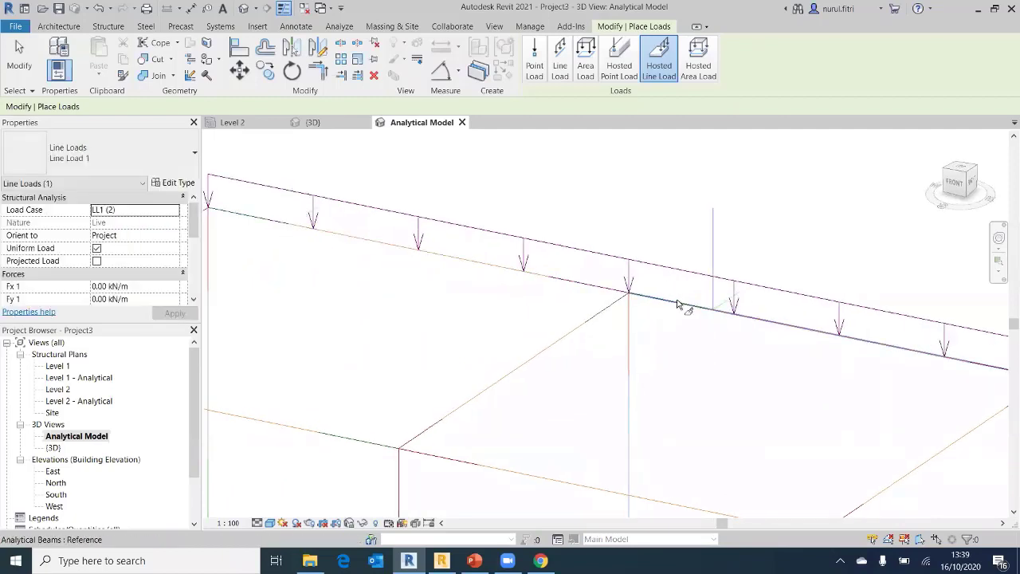
{"action": "scroll", "coordinate": [124, 277], "scroll_direction": "down", "scroll_amount": 2}
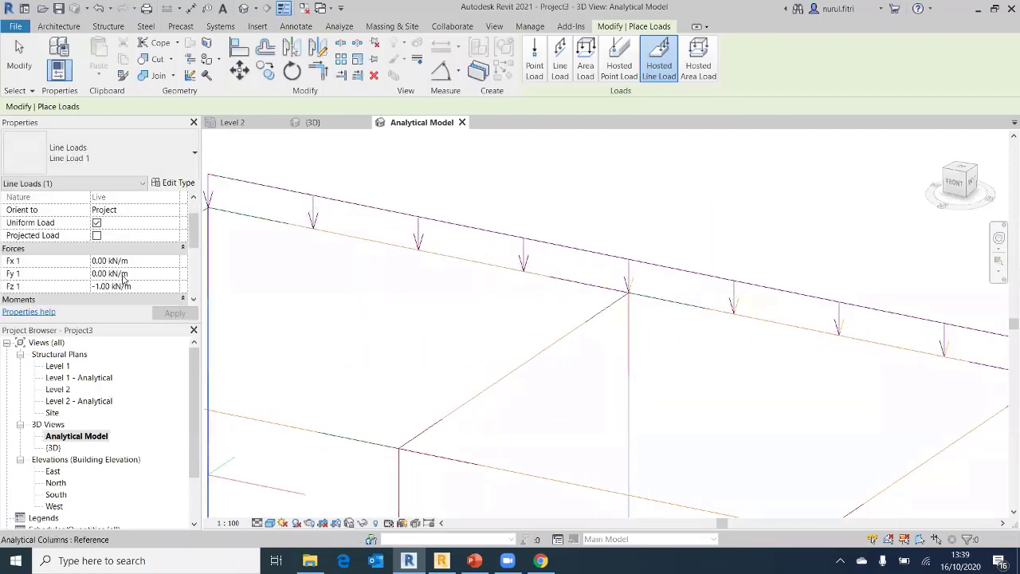
{"action": "scroll", "coordinate": [124, 278], "scroll_direction": "down", "scroll_amount": 2}
{"action": "scroll", "coordinate": [641, 287], "scroll_direction": "up", "scroll_amount": 4}
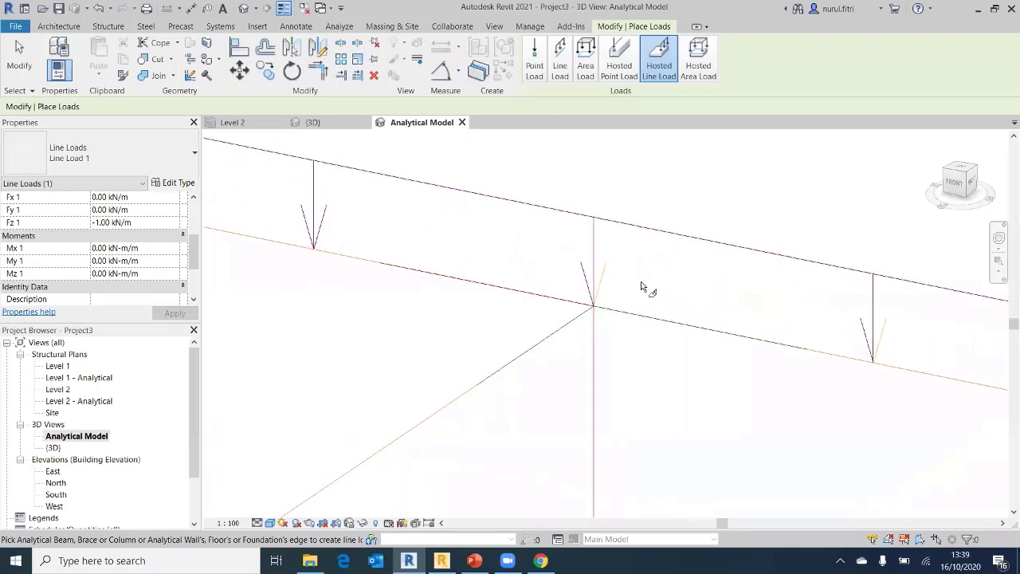
{"action": "scroll", "coordinate": [615, 284], "scroll_direction": "up", "scroll_amount": 3}
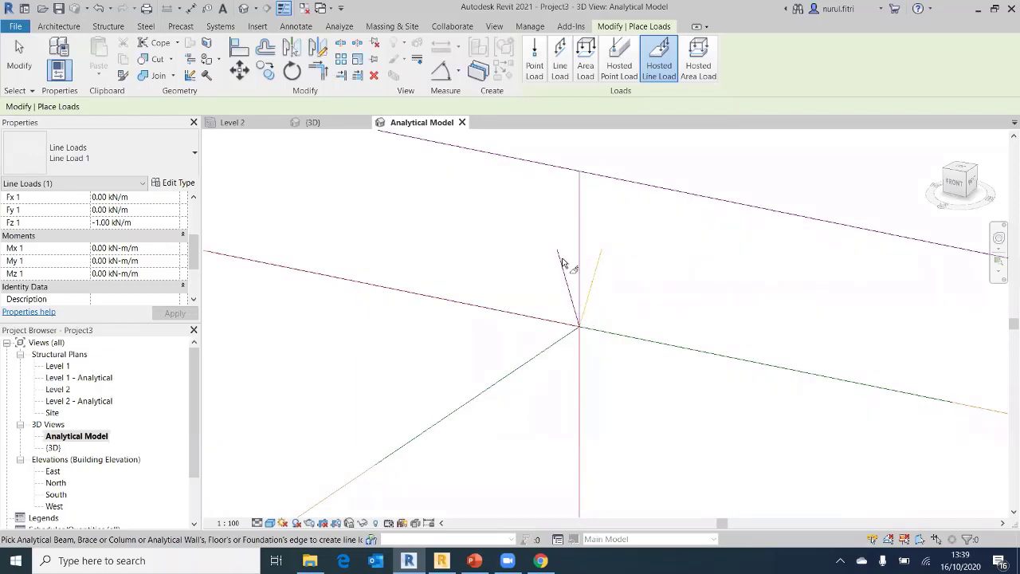
{"action": "scroll", "coordinate": [531, 282], "scroll_direction": "up", "scroll_amount": 5}
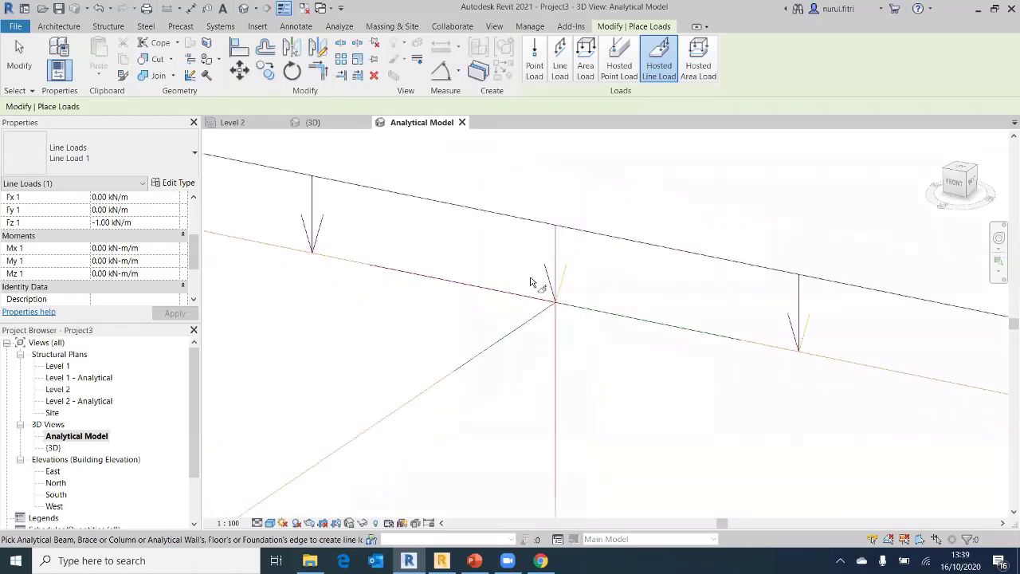
{"action": "left_click", "coordinate": [471, 348]}
{"action": "scroll", "coordinate": [478, 387], "scroll_direction": "down", "scroll_amount": 3}
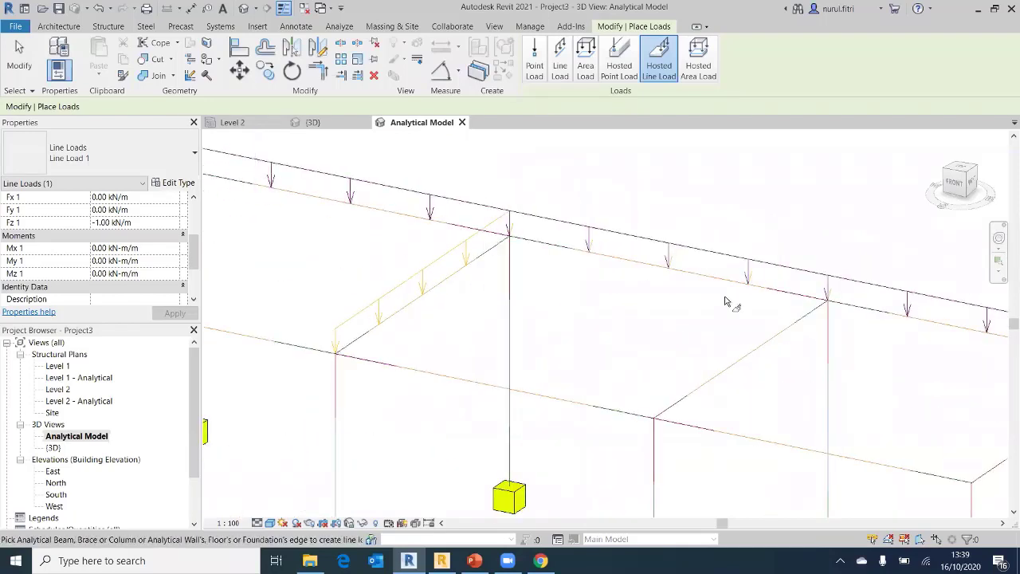
{"action": "left_click", "coordinate": [737, 363]}
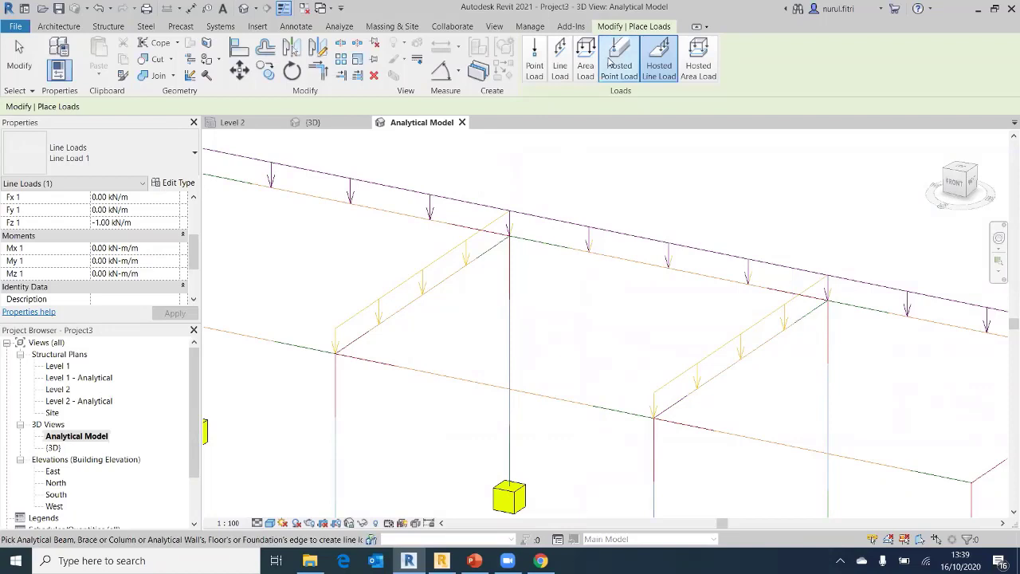
Place hosted line loads for load case DL1 with Fz 1 of -1.00 kN/m on the three front beams, and end load placement
{"action": "scroll", "coordinate": [165, 233], "scroll_direction": "up", "scroll_amount": 2}
{"action": "scroll", "coordinate": [167, 232], "scroll_direction": "up", "scroll_amount": 2}
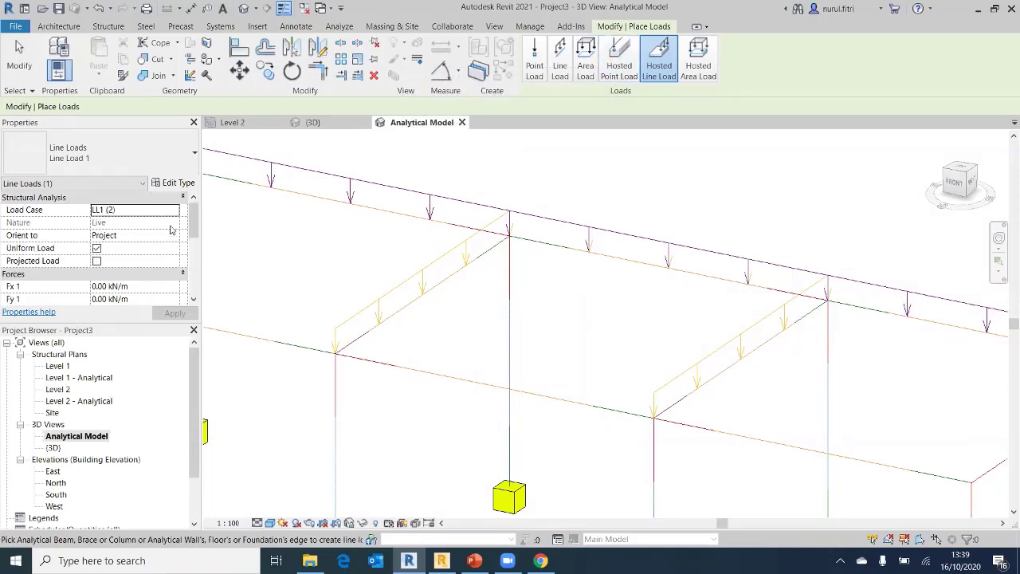
{"action": "left_click", "coordinate": [175, 211]}
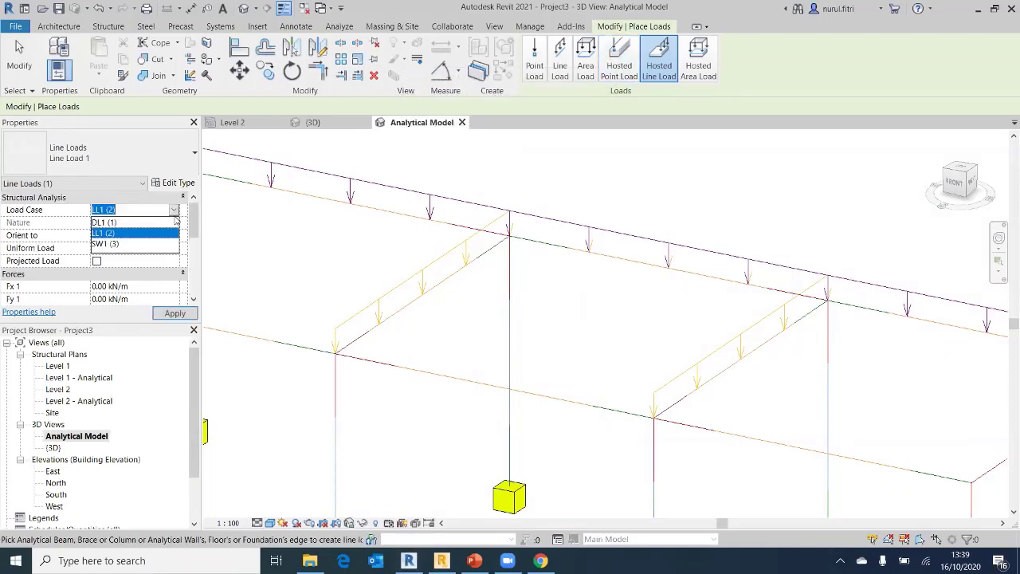
{"action": "left_click", "coordinate": [144, 222]}
{"action": "scroll", "coordinate": [269, 319], "scroll_direction": "down", "scroll_amount": 3}
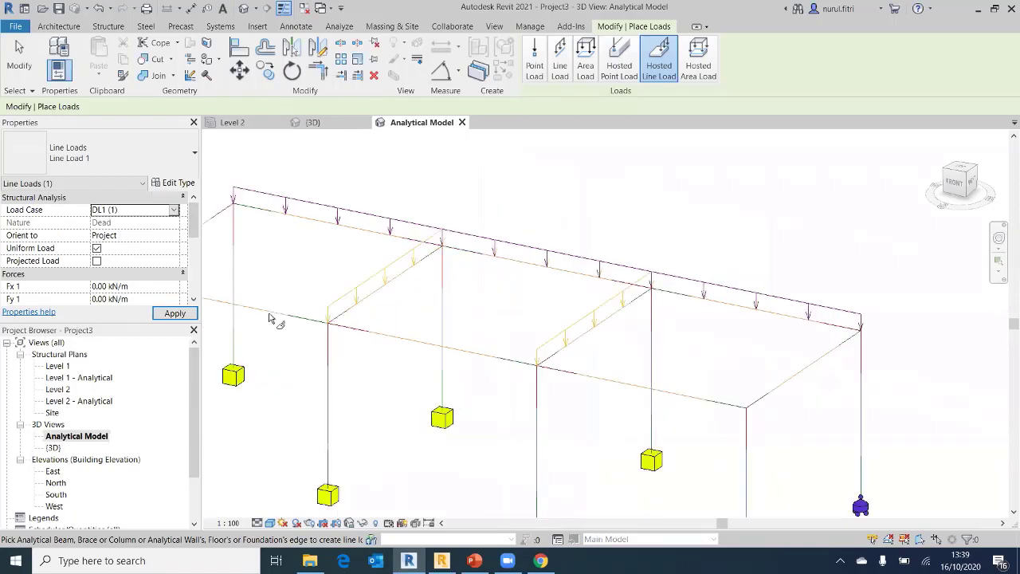
{"action": "left_click", "coordinate": [400, 338]}
{"action": "left_click", "coordinate": [617, 383]}
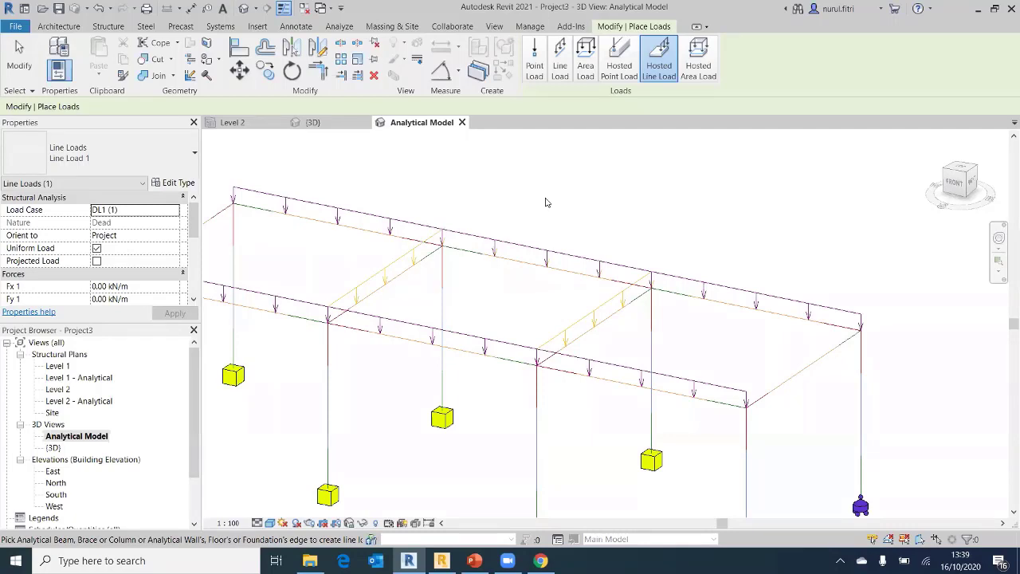
{"action": "right_click", "coordinate": [544, 200]}
{"action": "left_click", "coordinate": [565, 207]}
{"action": "right_click", "coordinate": [562, 202]}
{"action": "left_click", "coordinate": [564, 209]}
{"action": "scroll", "coordinate": [553, 208], "scroll_direction": "down", "scroll_amount": 3}
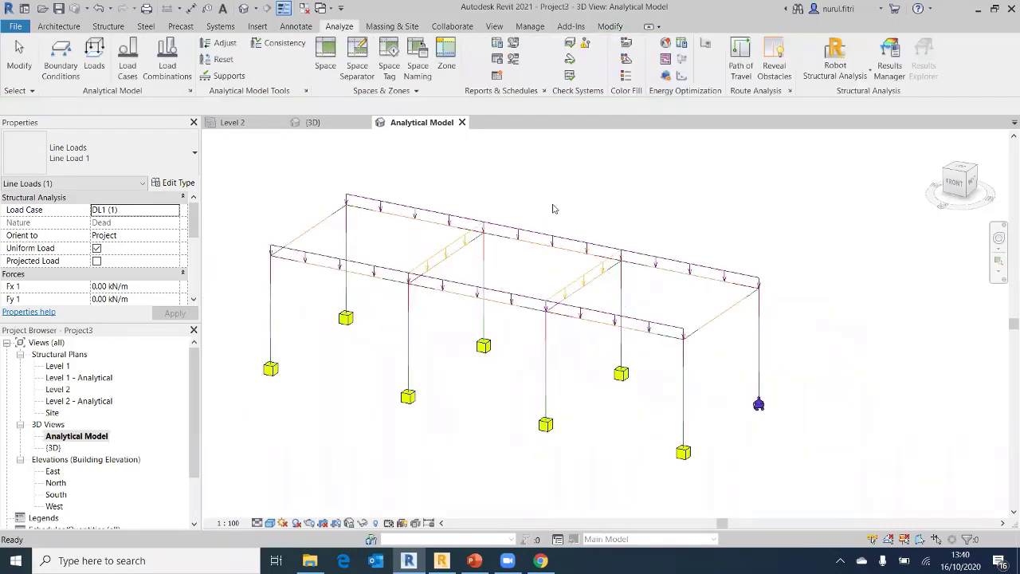
{"action": "key", "text": "Escape"}
{"action": "scroll", "coordinate": [566, 234], "scroll_direction": "up", "scroll_amount": 2}
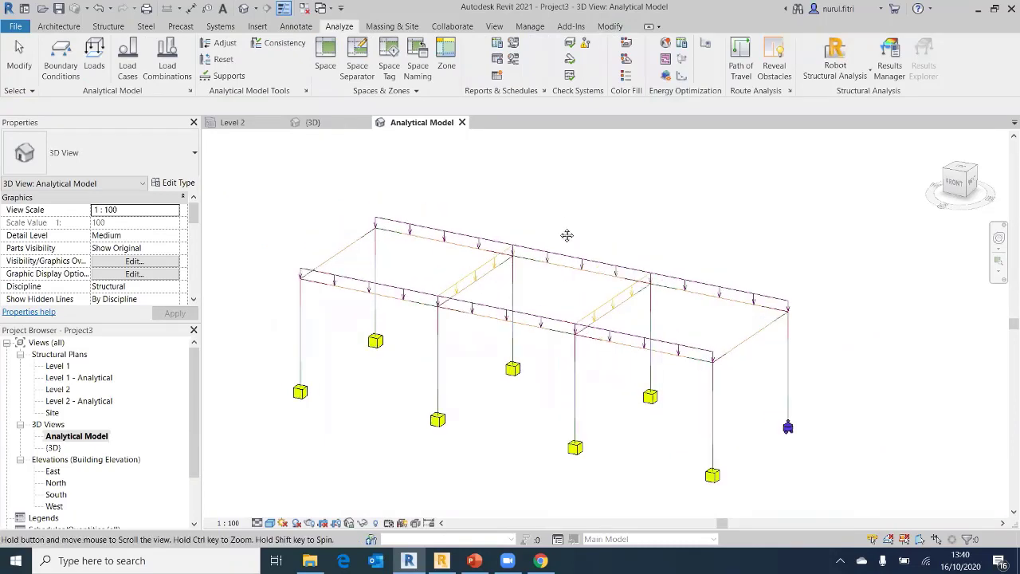
{"action": "middle_click_drag", "start_coordinate": [509, 201], "coordinate": [498, 197]}
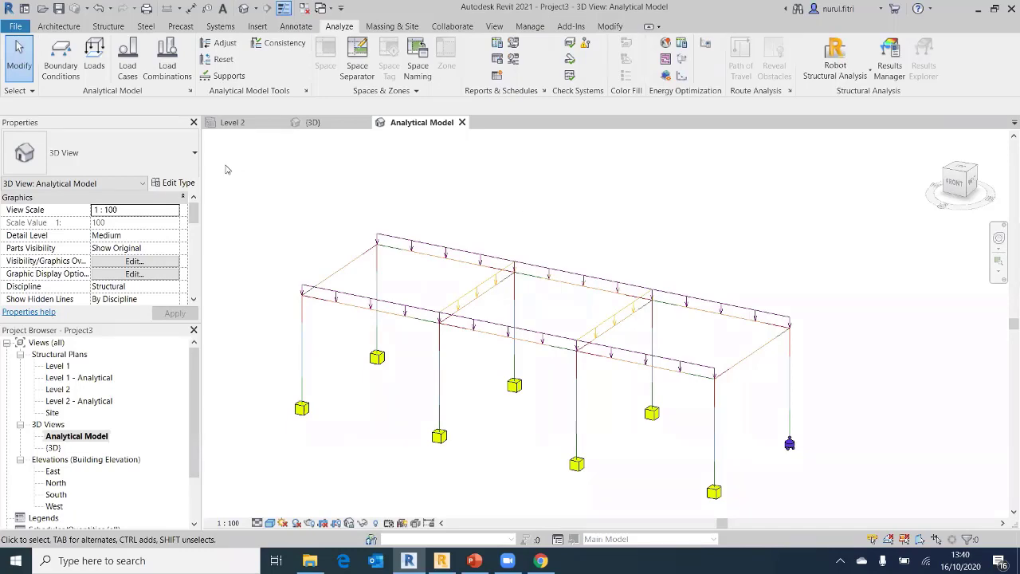
{"action": "left_click", "coordinate": [94, 67]}
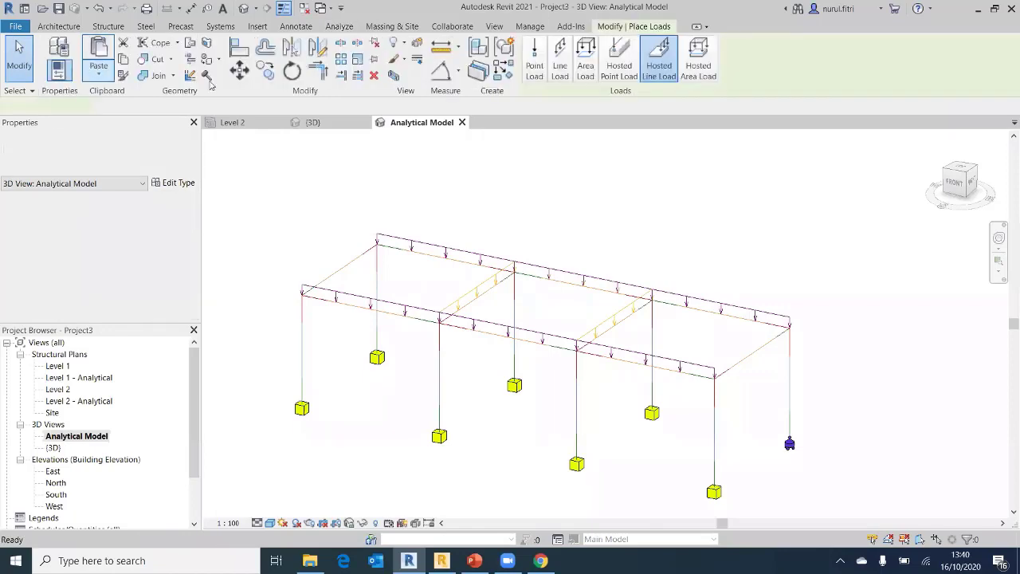
{"action": "left_click", "coordinate": [660, 72]}
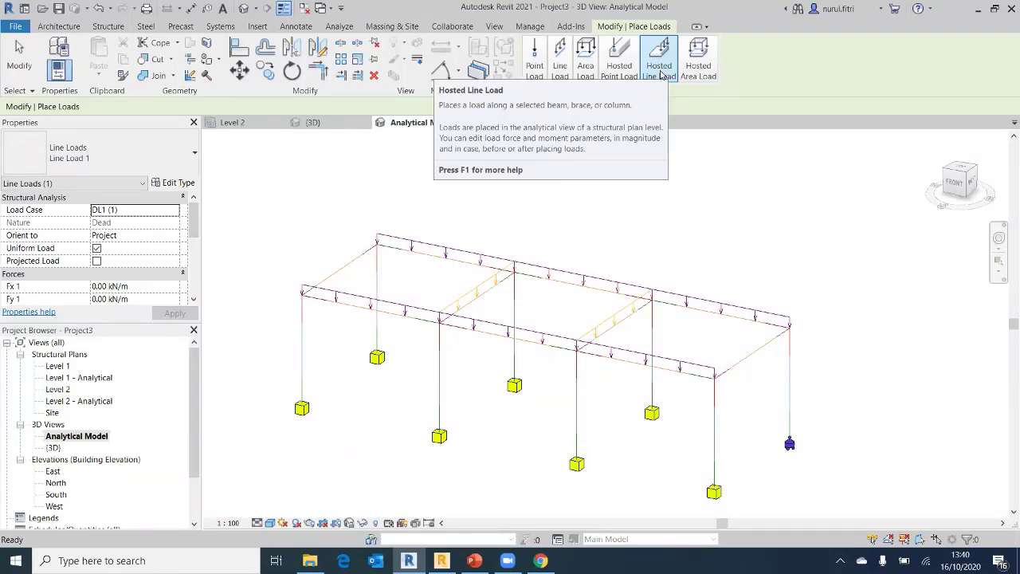
{"action": "left_click", "coordinate": [661, 71]}
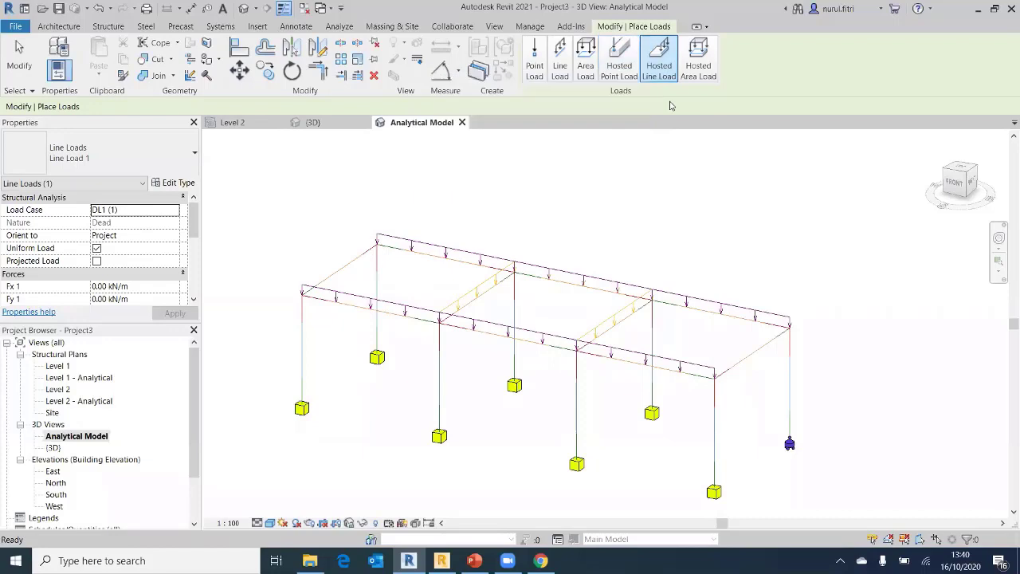
{"action": "right_click", "coordinate": [587, 200]}
{"action": "left_click", "coordinate": [602, 207]}
{"action": "right_click", "coordinate": [601, 205]}
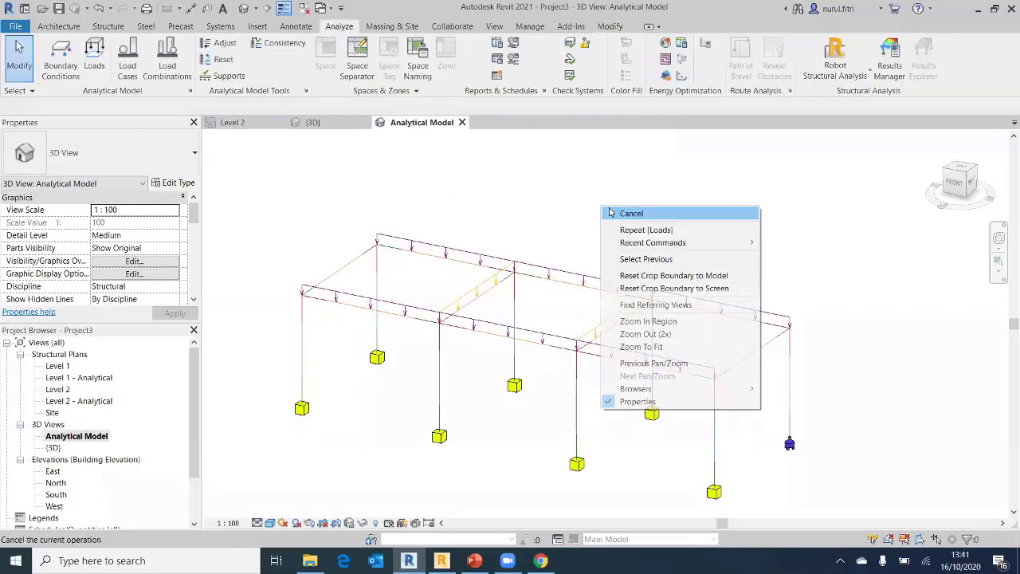
{"action": "left_click", "coordinate": [608, 209]}
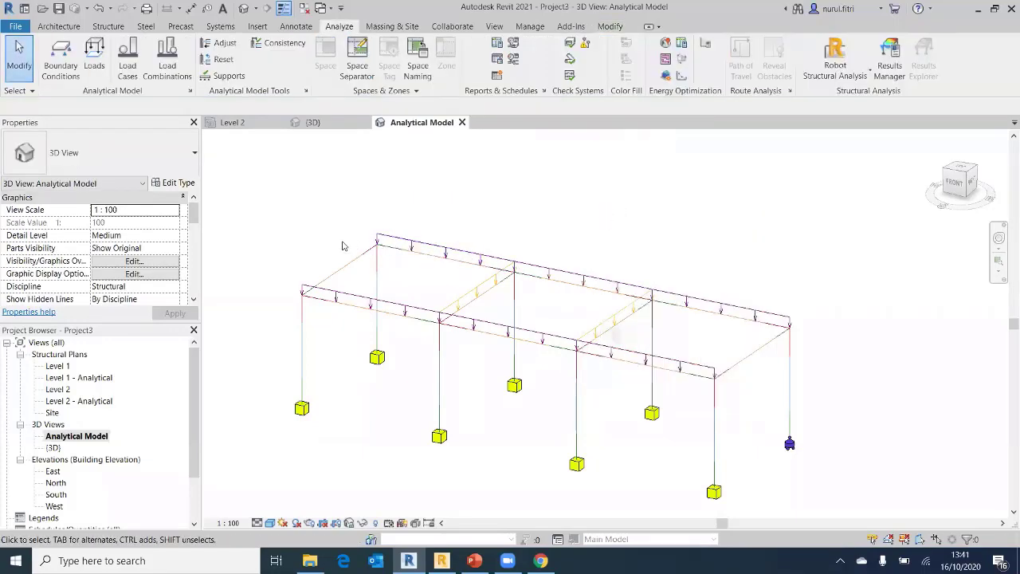
{"action": "scroll", "coordinate": [341, 243], "scroll_direction": "up", "scroll_amount": 1}
{"action": "left_click", "coordinate": [94, 55]}
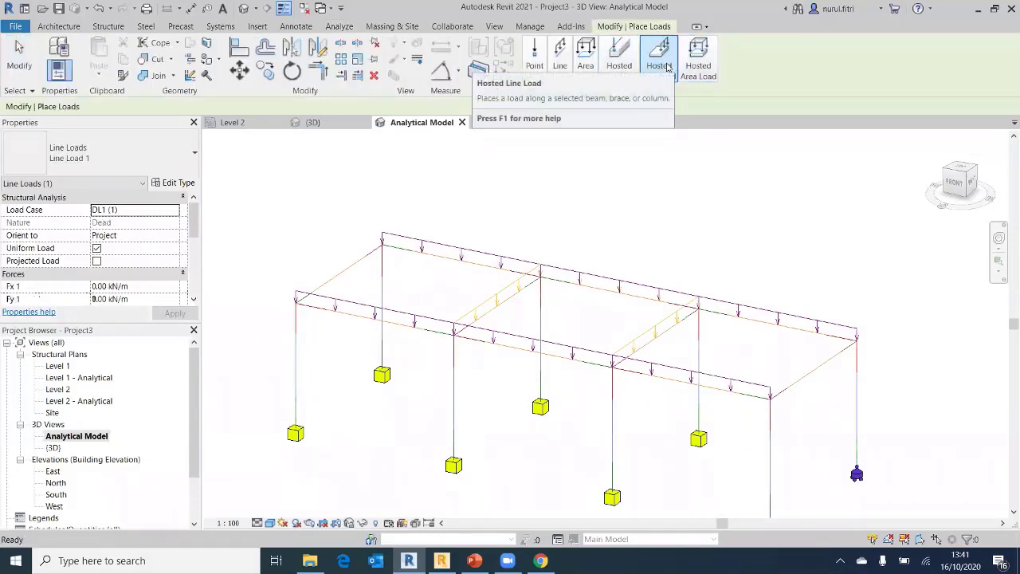
{"action": "middle_click_drag", "start_coordinate": [772, 164], "coordinate": [737, 156]}
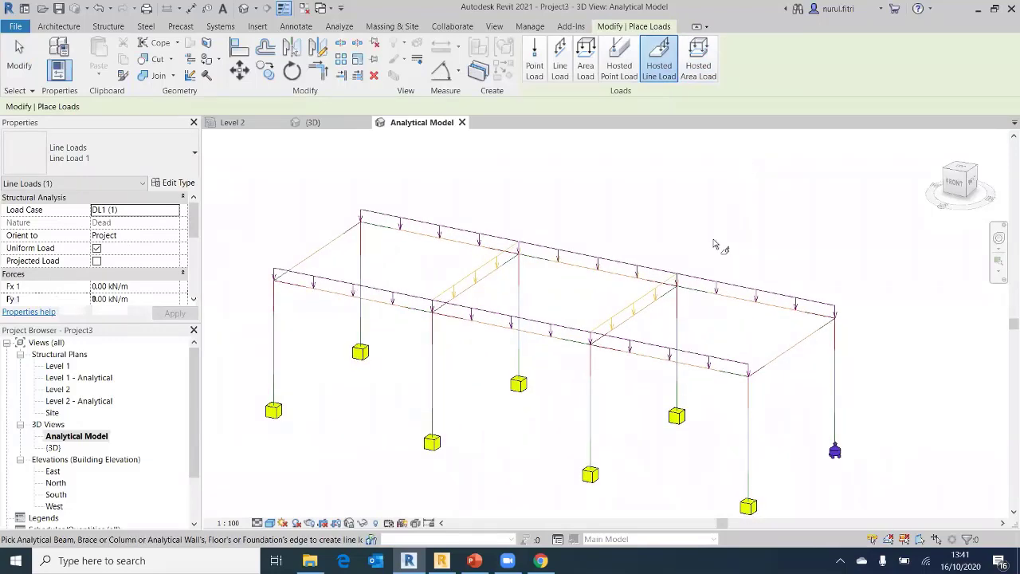
{"action": "scroll", "coordinate": [716, 239], "scroll_direction": "down", "scroll_amount": 1}
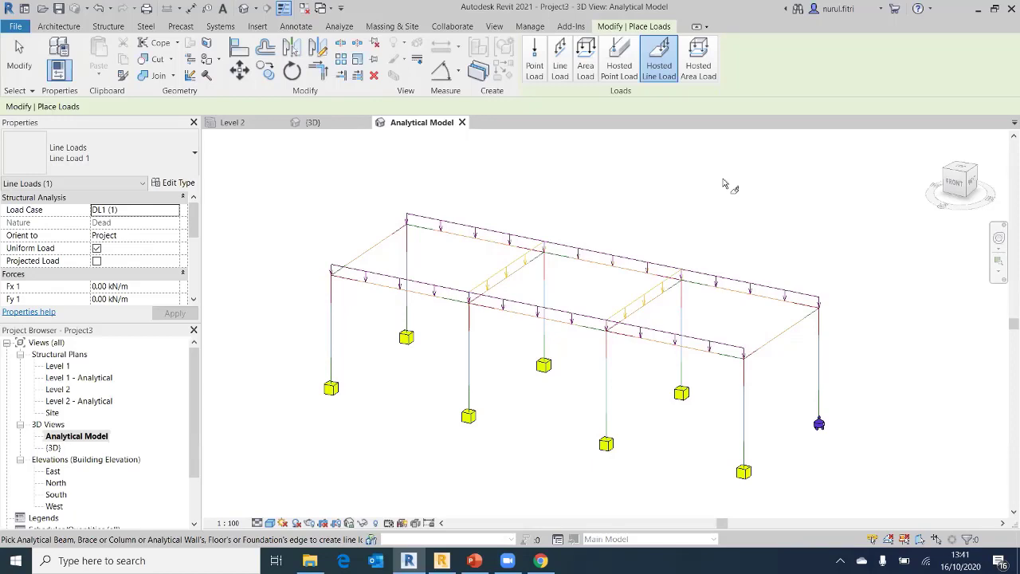
{"action": "right_click", "coordinate": [594, 209]}
{"action": "left_click", "coordinate": [614, 217]}
{"action": "right_click", "coordinate": [615, 217]}
{"action": "left_click", "coordinate": [623, 220]}
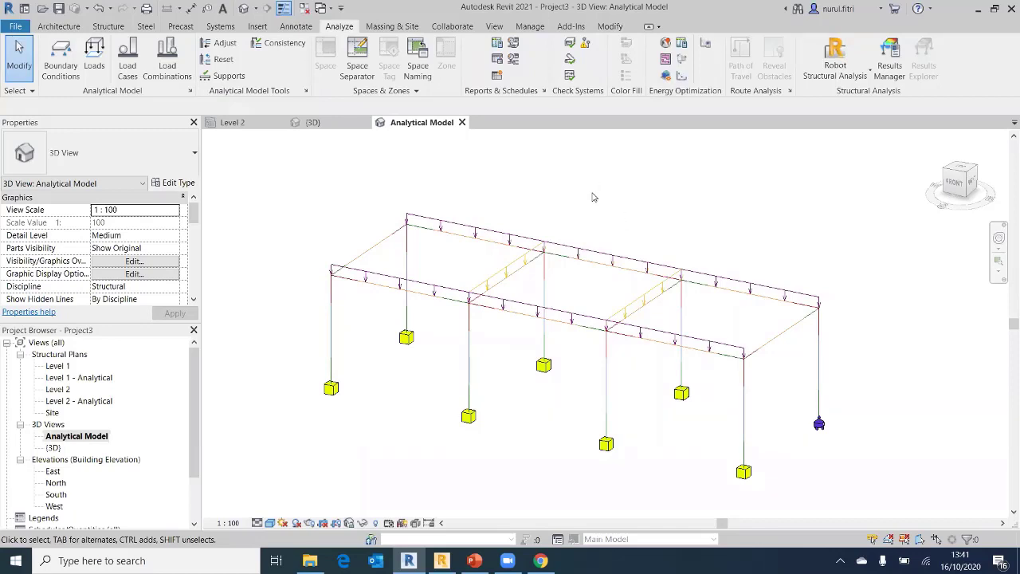
{"action": "middle_click_drag", "start_coordinate": [592, 218], "coordinate": [628, 209]}
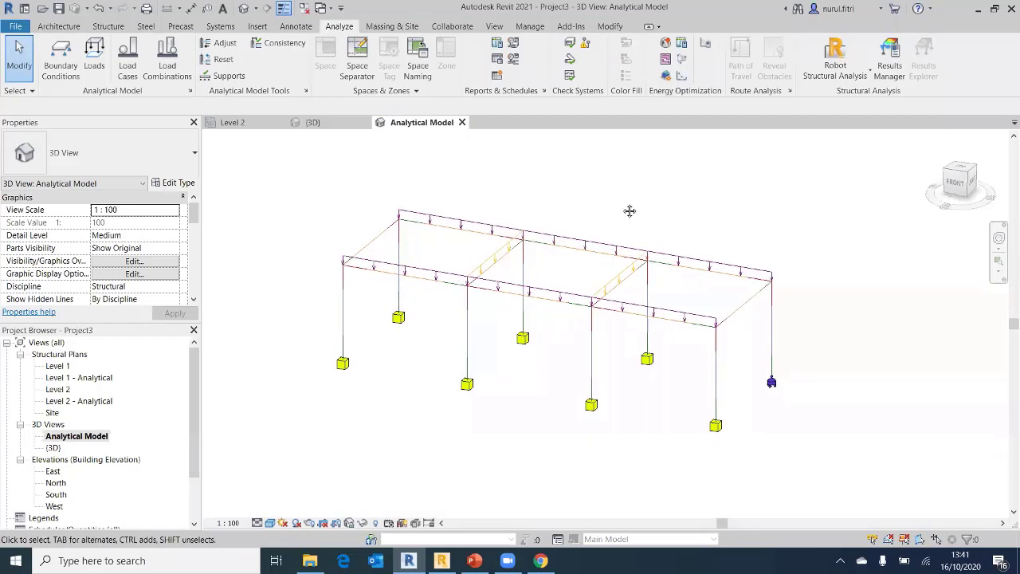
{"action": "scroll", "coordinate": [608, 212], "scroll_direction": "up", "scroll_amount": 1}
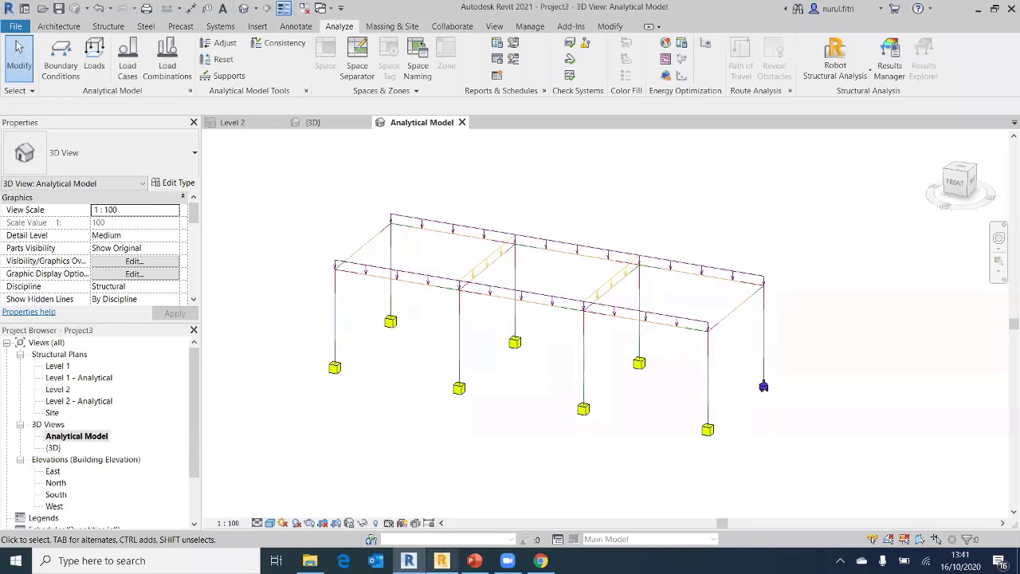
Switch to Robot Structural Analysis Professional 2021, start a new project from the multi-storey building template, and dismiss the tip
{"action": "mouse_move", "coordinate": [441, 560]}
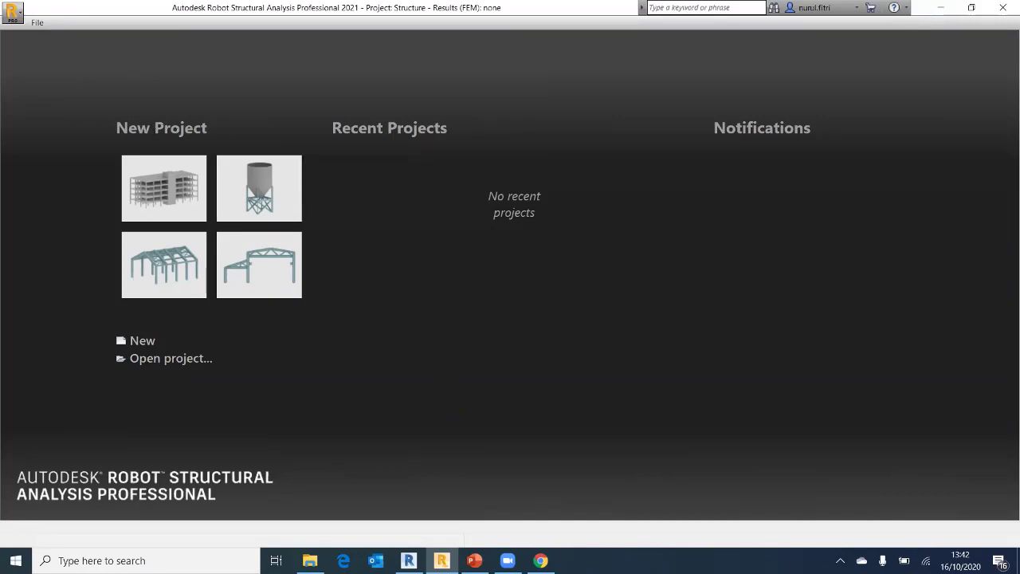
{"action": "left_click", "coordinate": [172, 179]}
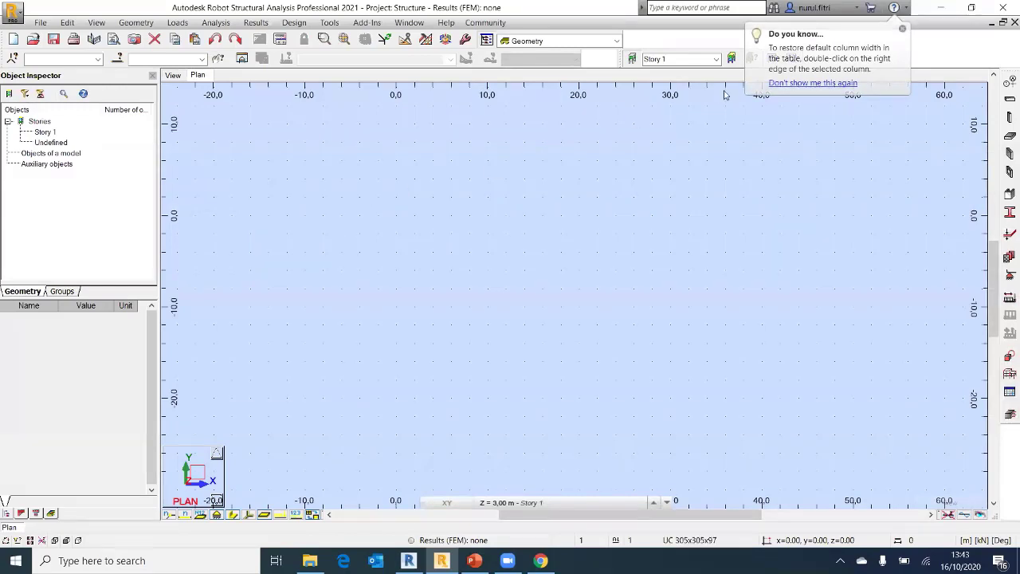
{"action": "left_click", "coordinate": [902, 29]}
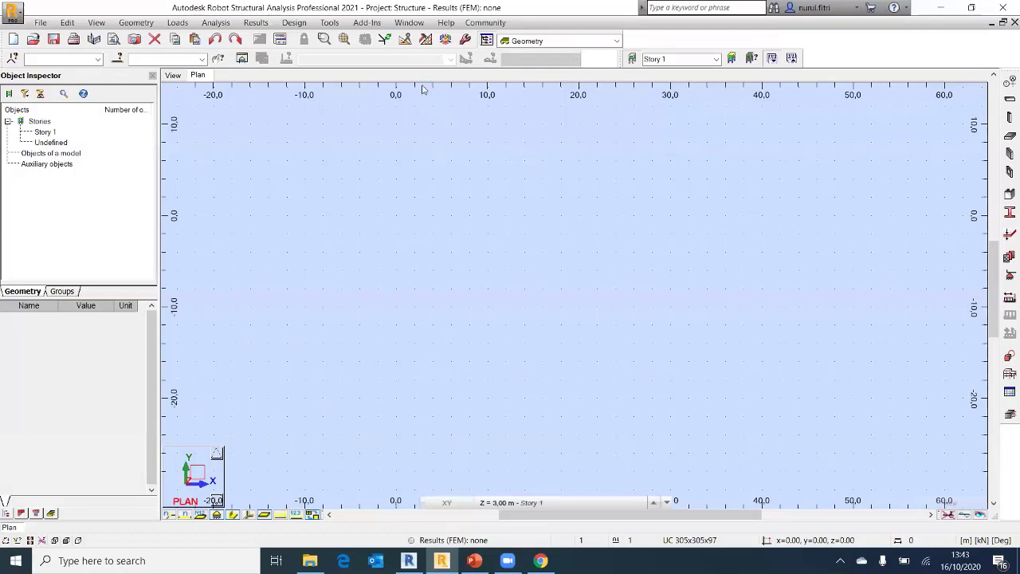
In the job preferences, change all default units to metric under Units and Formats
{"action": "left_click", "coordinate": [332, 24]}
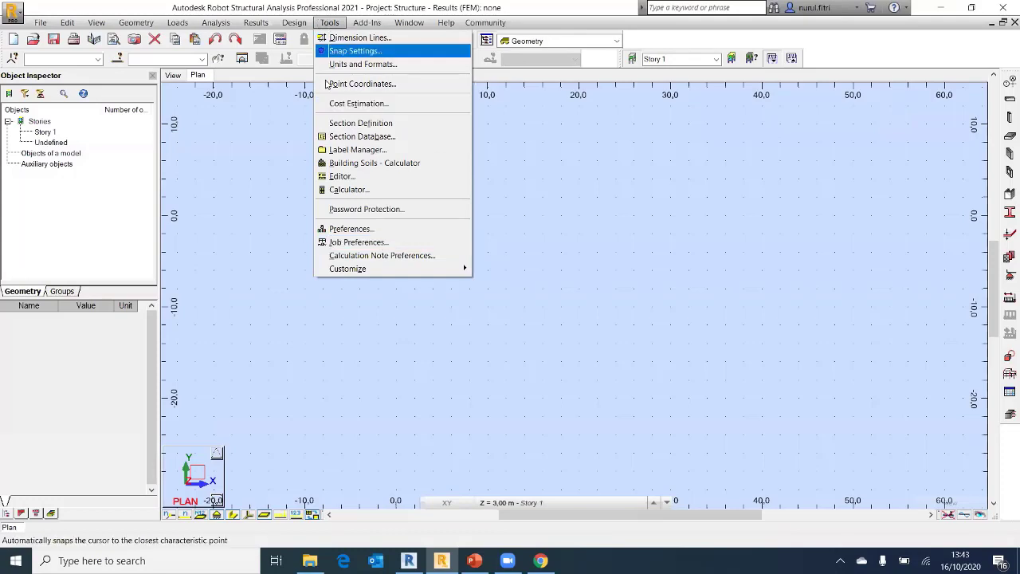
{"action": "left_click", "coordinate": [356, 242]}
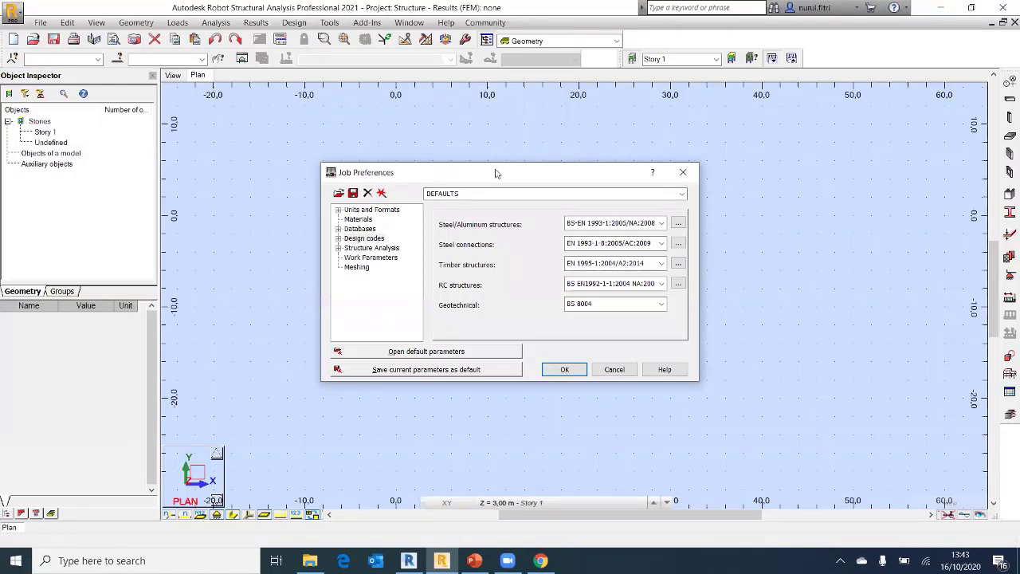
{"action": "left_click", "coordinate": [386, 210]}
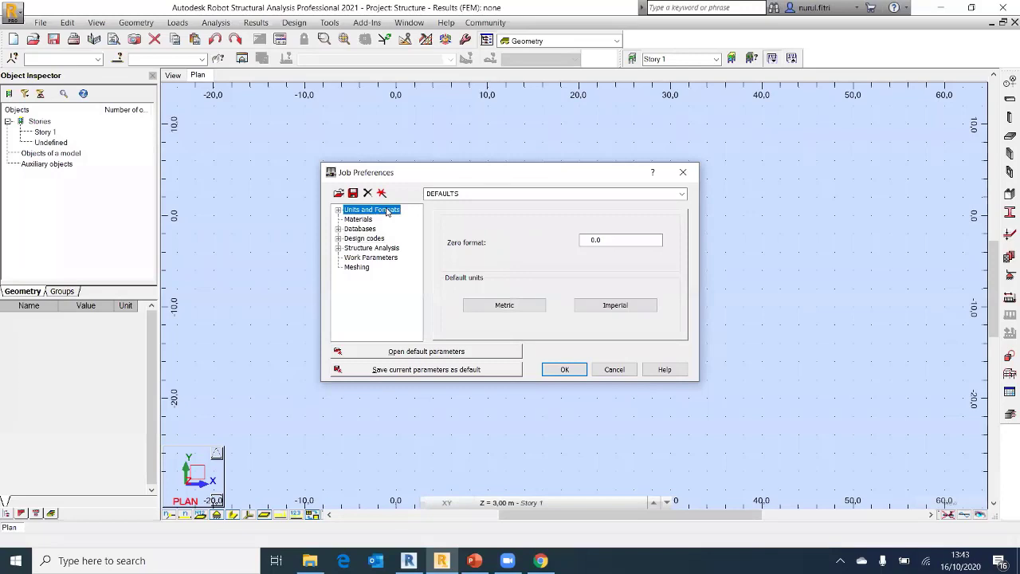
{"action": "left_click", "coordinate": [492, 311]}
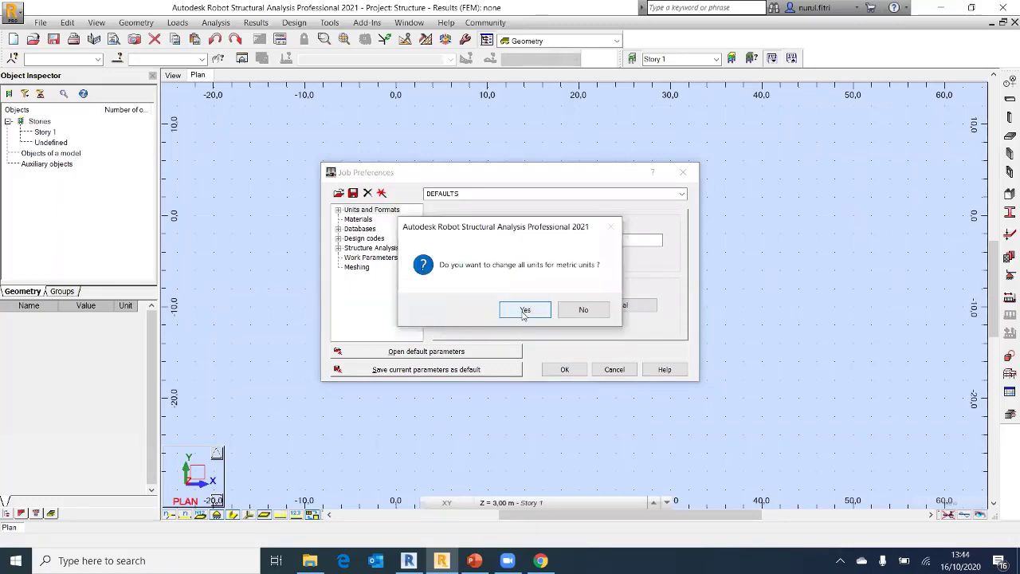
{"action": "left_click", "coordinate": [524, 312]}
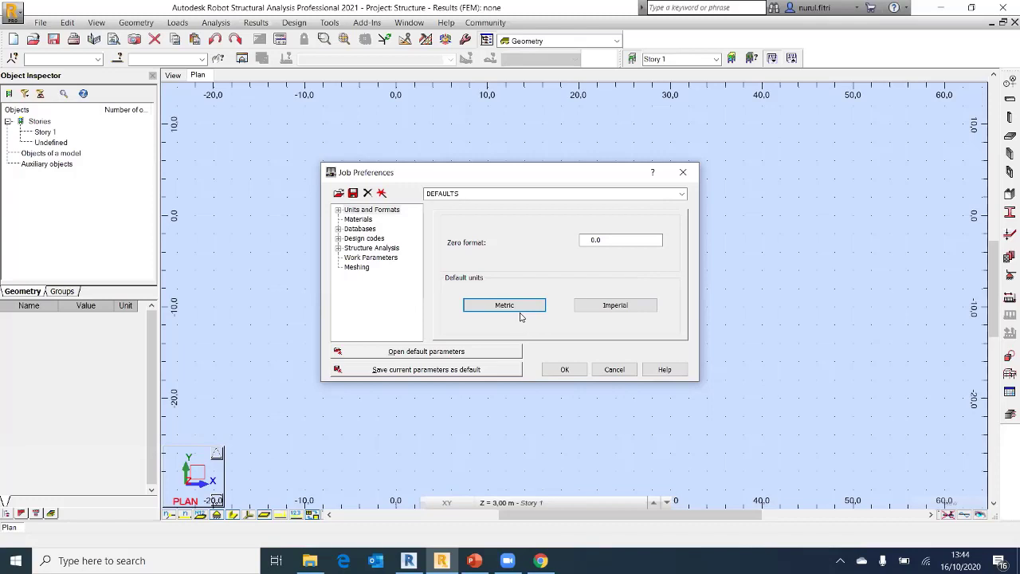
{"action": "left_click", "coordinate": [383, 211]}
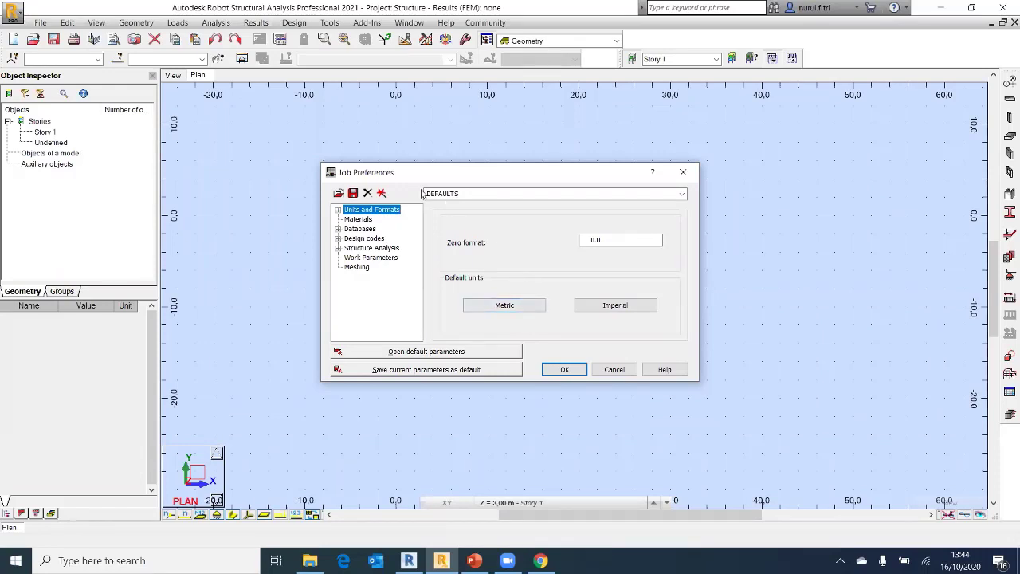
Review the default British material set and its concrete choices in the job preferences, and bring up the expanded design codes settings
{"action": "left_click", "coordinate": [366, 220]}
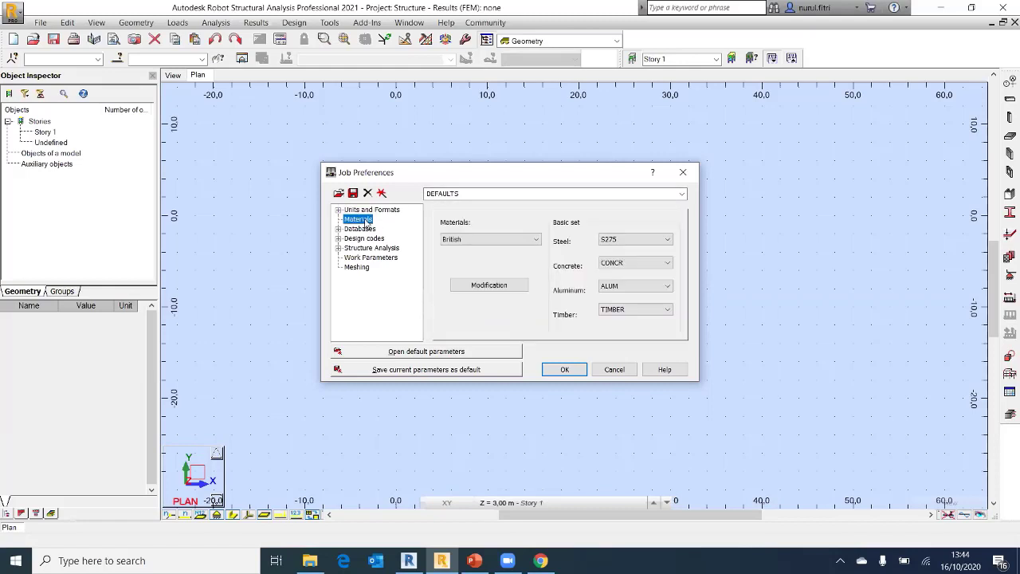
{"action": "left_click", "coordinate": [636, 263]}
{"action": "left_click", "coordinate": [637, 273]}
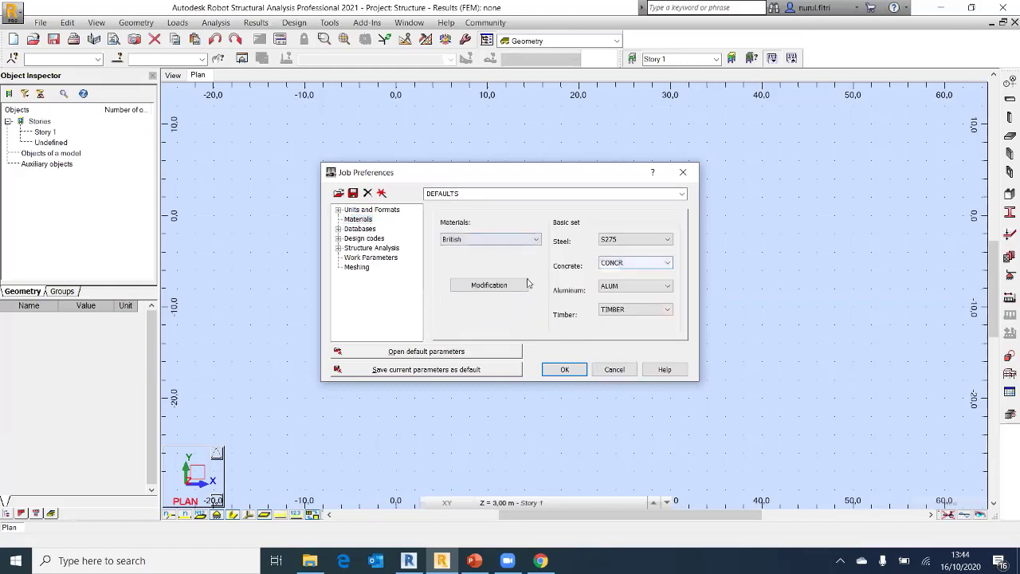
{"action": "left_click", "coordinate": [352, 239]}
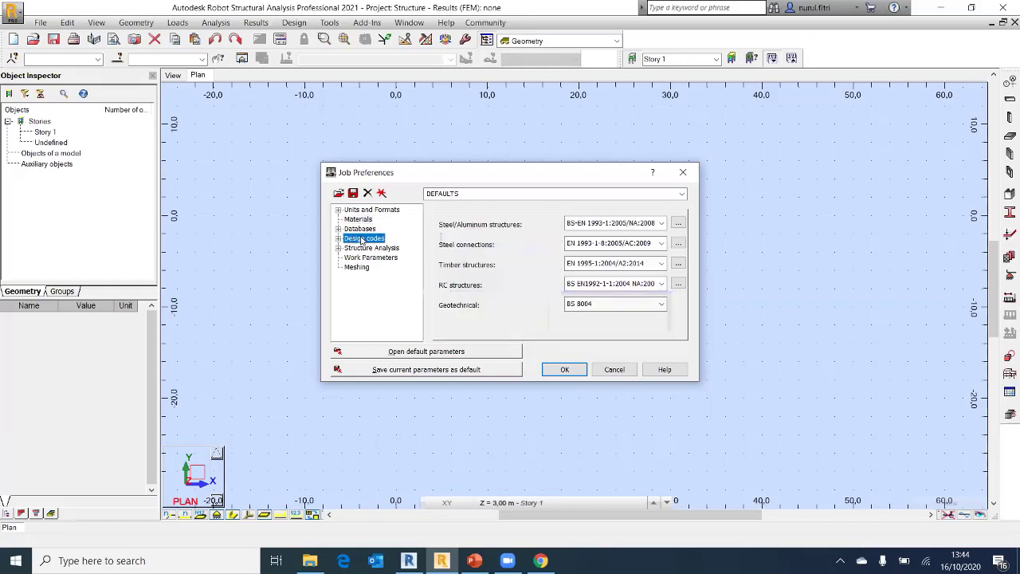
{"action": "left_click", "coordinate": [338, 239]}
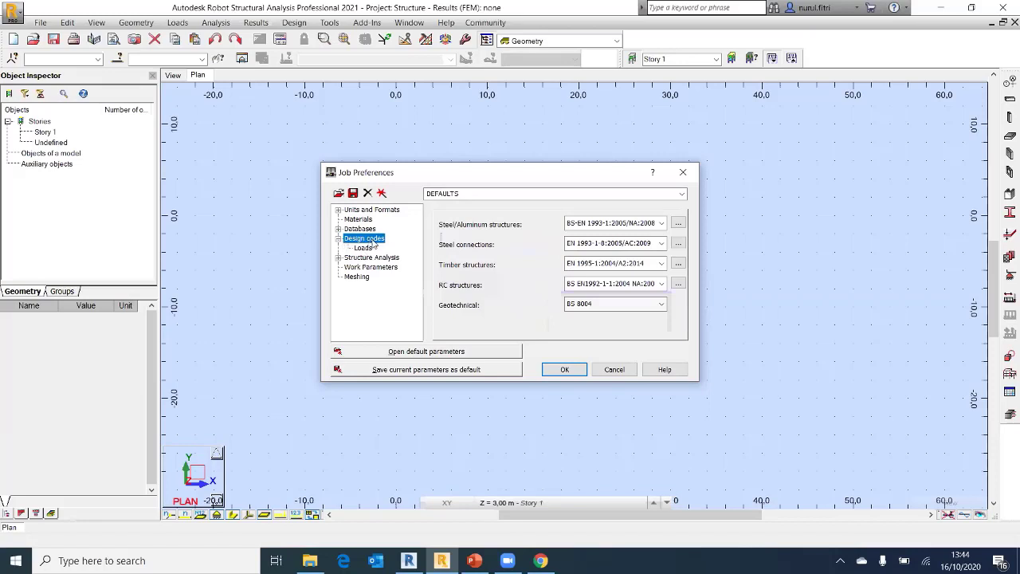
Try to add the USA code ACI 318M-14 to the current codes for RC structures
{"action": "left_click", "coordinate": [660, 285]}
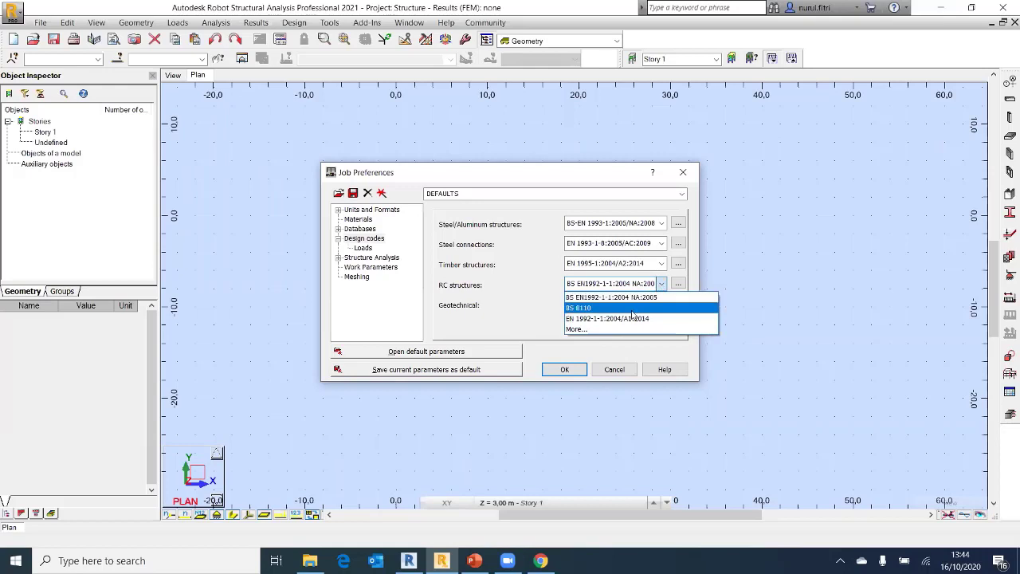
{"action": "left_click", "coordinate": [606, 329]}
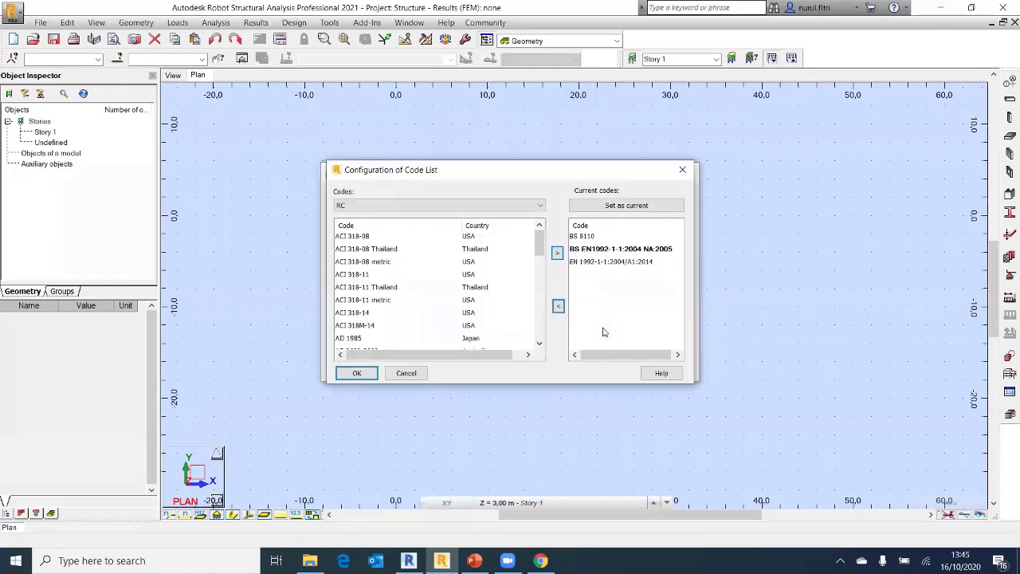
{"action": "mouse_move", "coordinate": [538, 244]}
{"action": "left_mouse_down"}
{"action": "mouse_move", "coordinate": [538, 338]}
{"action": "mouse_move", "coordinate": [538, 252]}
{"action": "left_mouse_up"}
{"action": "left_click", "coordinate": [369, 326]}
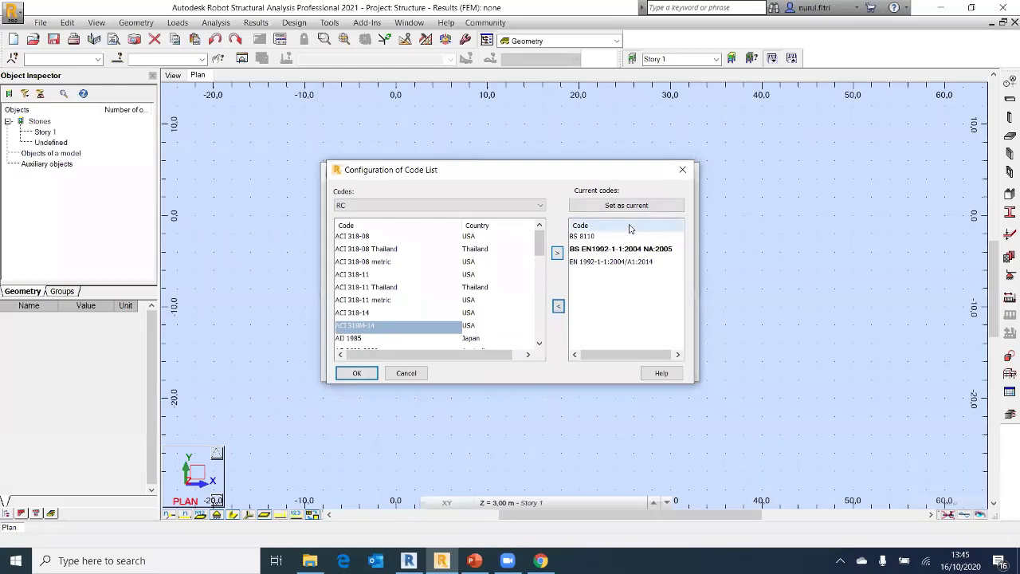
{"action": "left_click", "coordinate": [559, 254]}
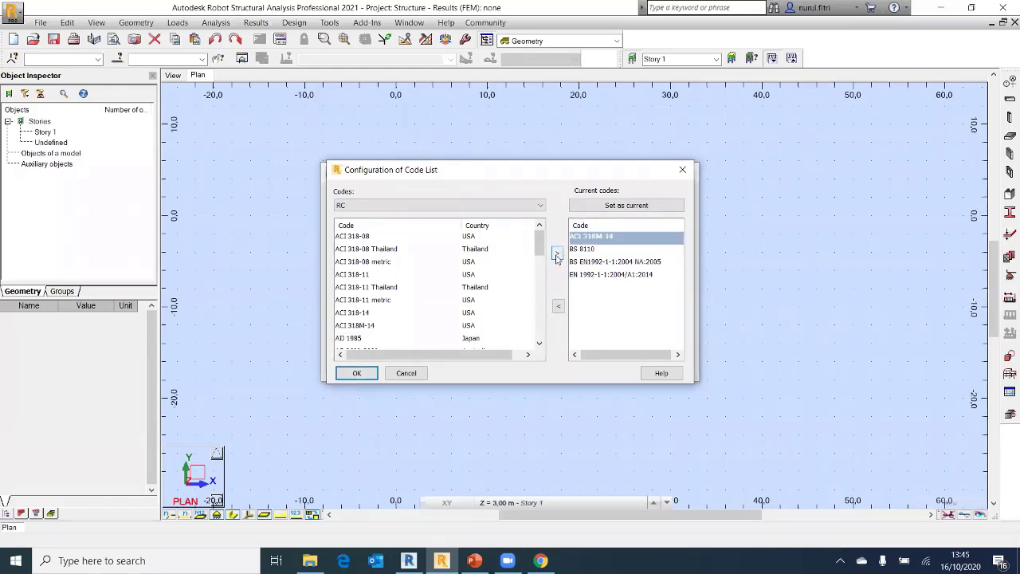
{"action": "key", "text": "Return"}
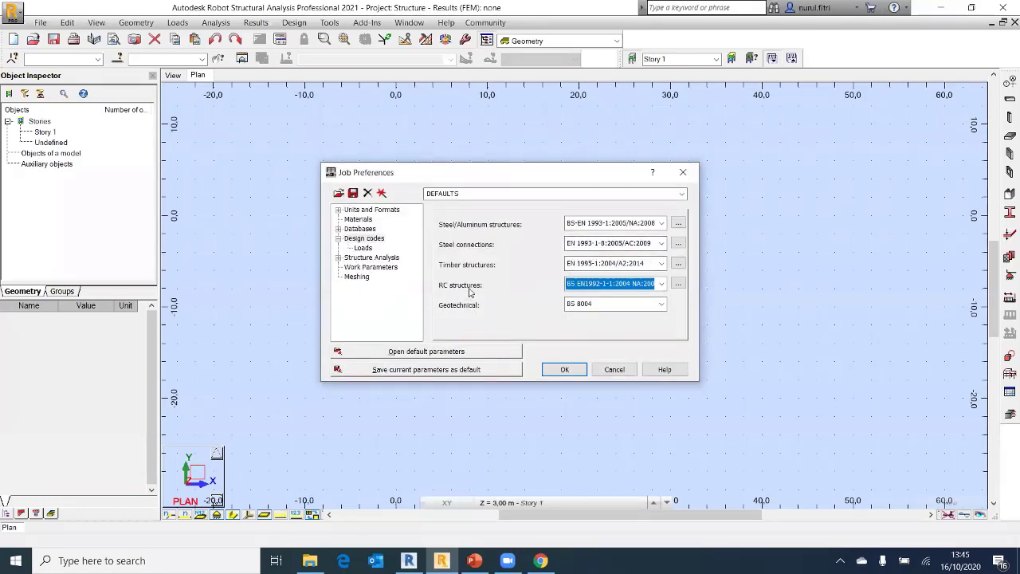
Configure the RC code list to include ACI 318M-14 and make it the design code for RC structures
{"action": "left_click", "coordinate": [660, 284]}
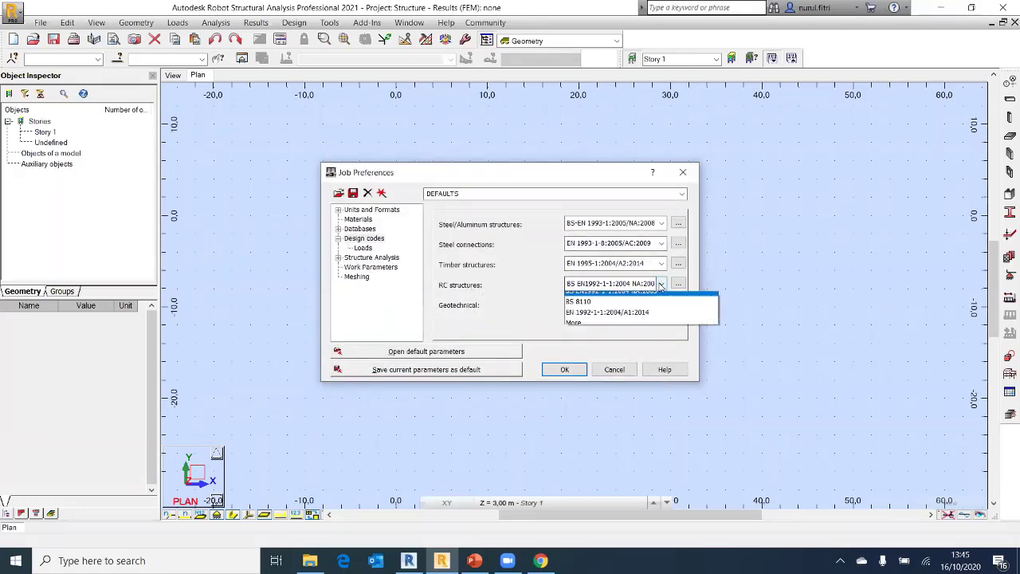
{"action": "left_click", "coordinate": [639, 330]}
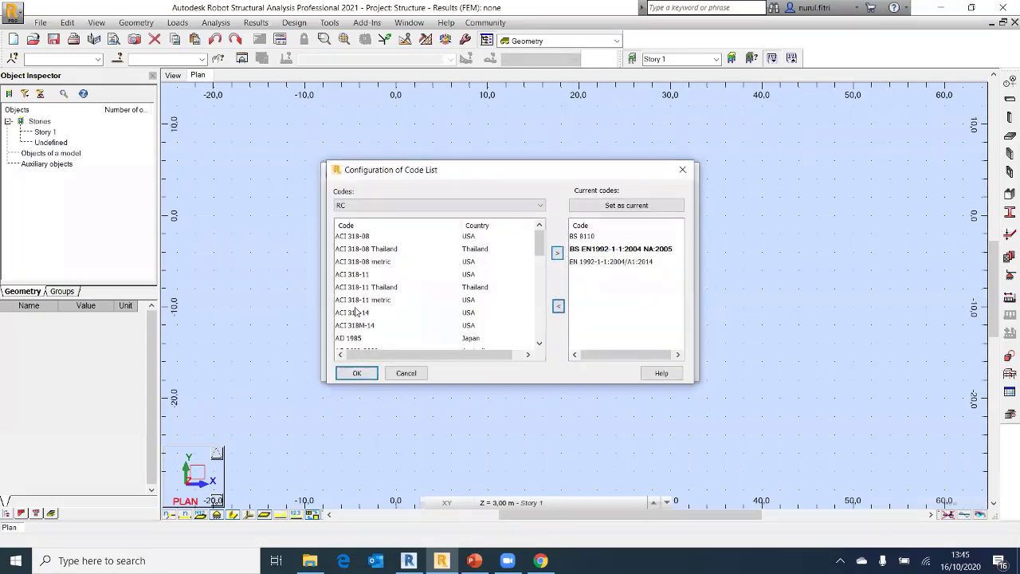
{"action": "left_click", "coordinate": [357, 327]}
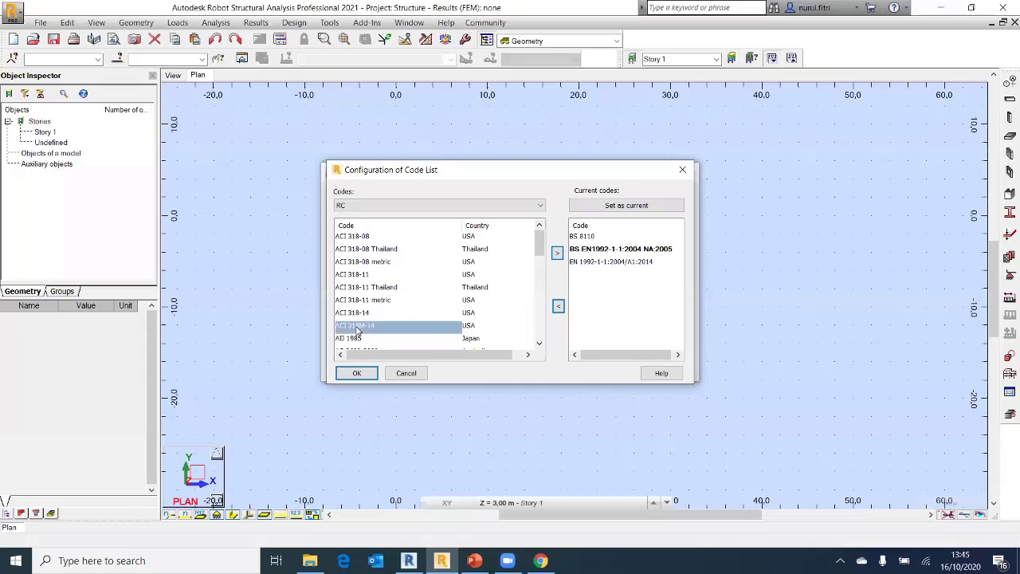
{"action": "left_click", "coordinate": [558, 254]}
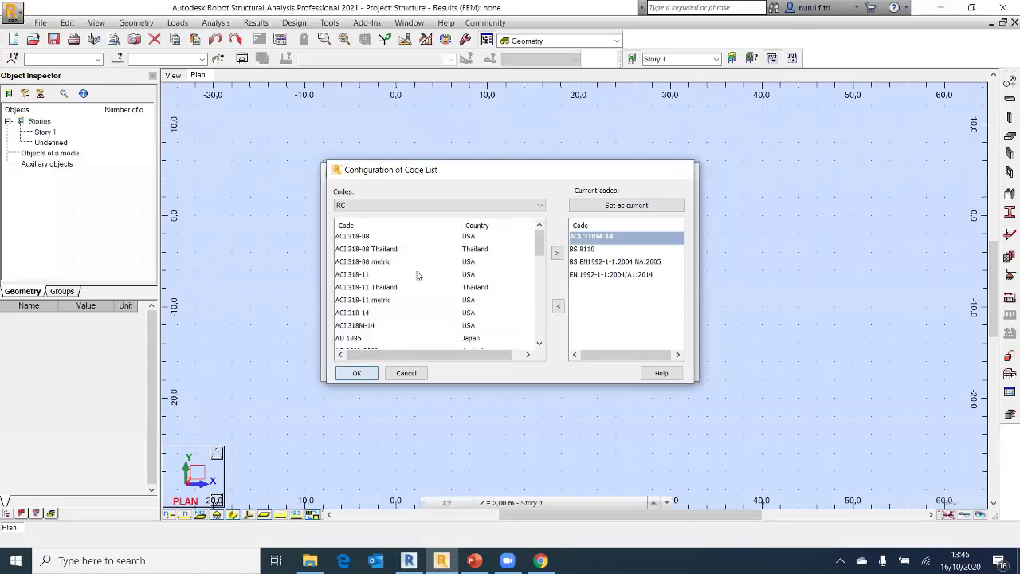
{"action": "left_click", "coordinate": [357, 373]}
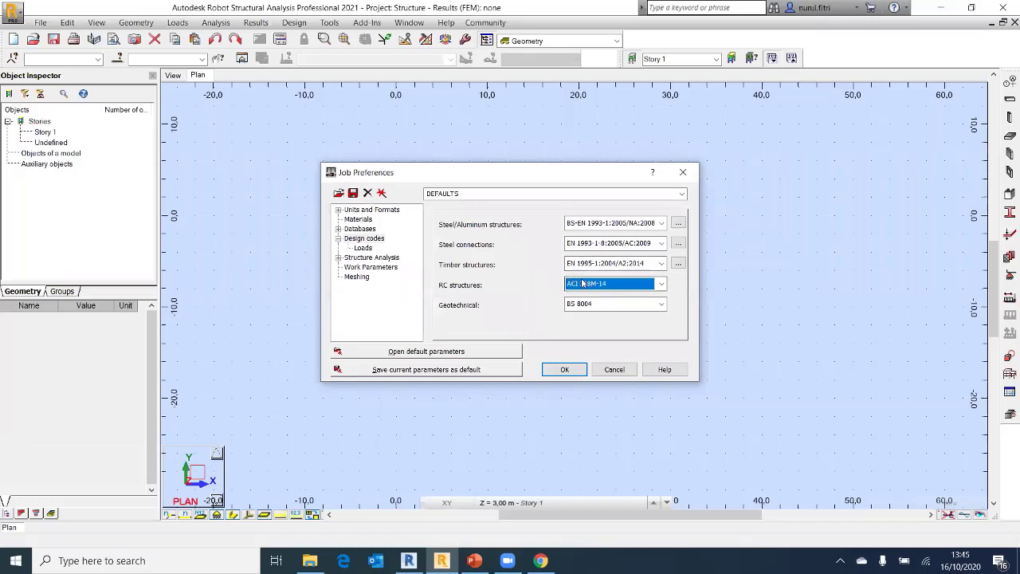
Try to set ACI 318-14 ACI 318M-14 as the load combinations code in the job preferences
{"action": "left_click", "coordinate": [678, 284]}
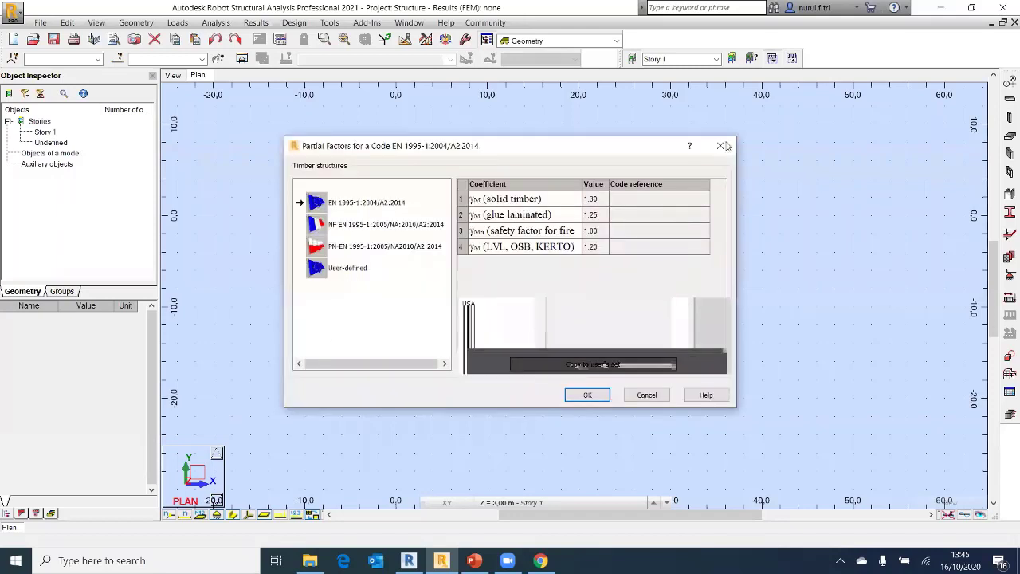
{"action": "left_click", "coordinate": [728, 144]}
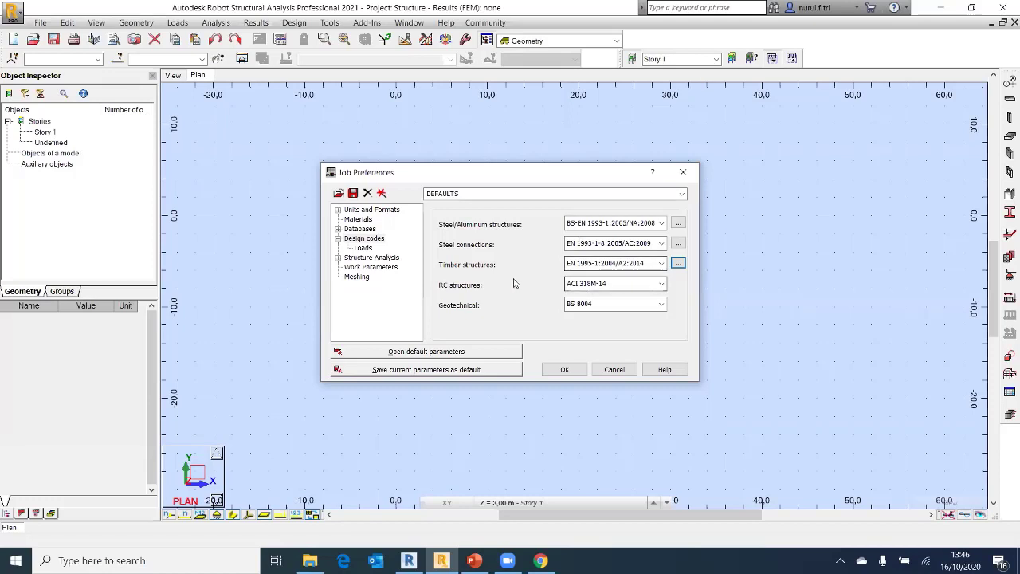
{"action": "left_click", "coordinate": [363, 248]}
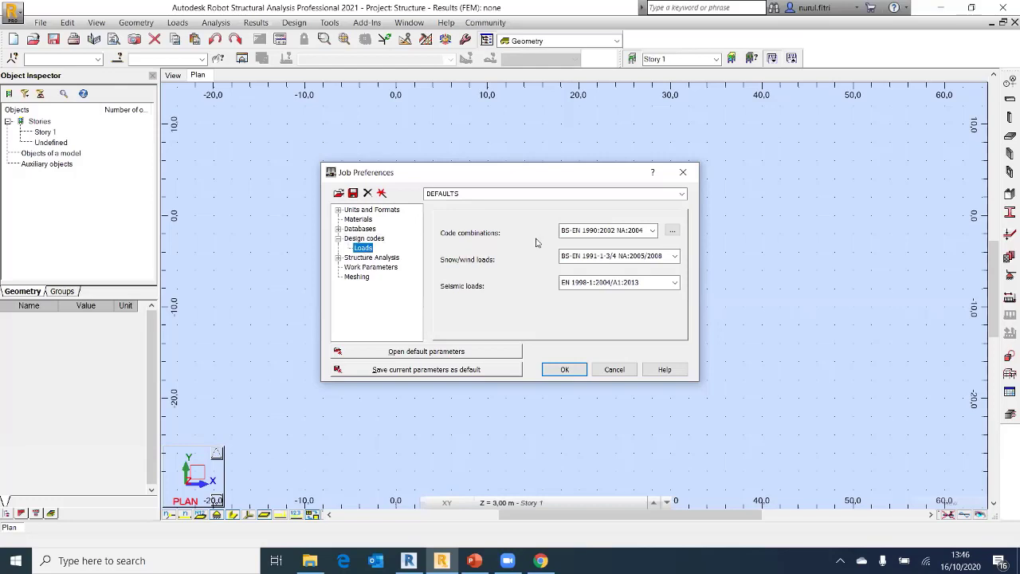
{"action": "left_click", "coordinate": [653, 230]}
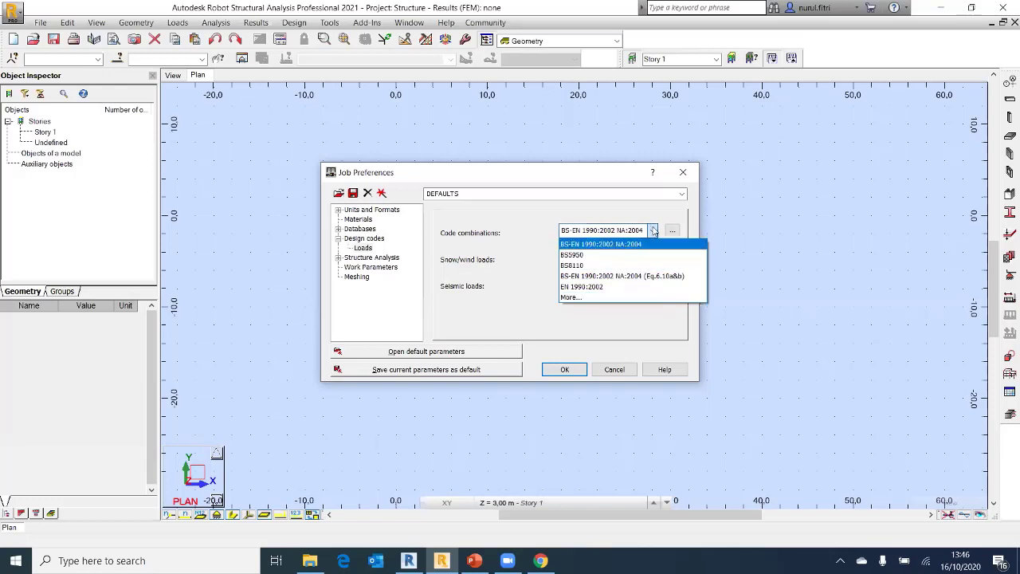
{"action": "left_click", "coordinate": [610, 298]}
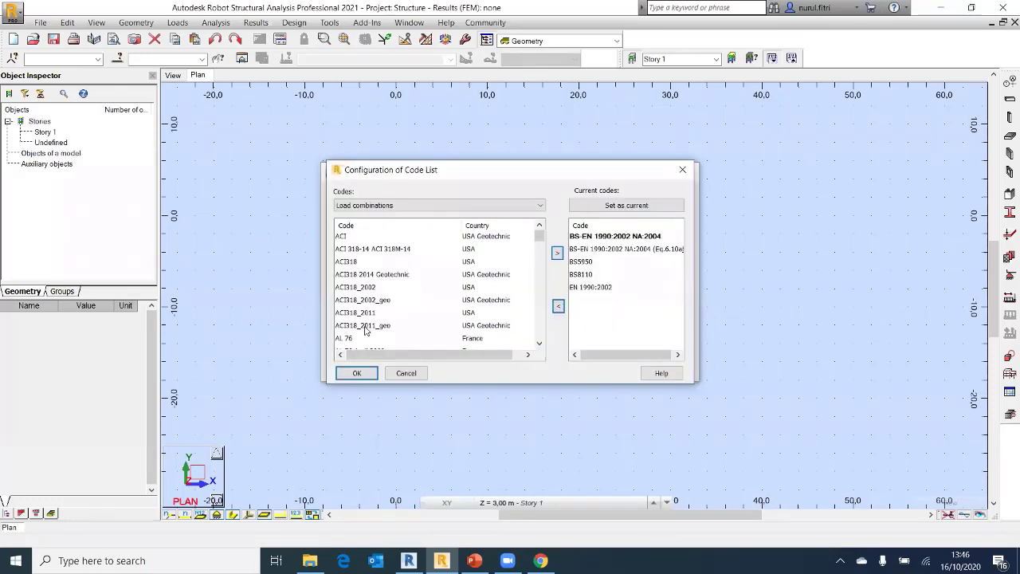
{"action": "scroll", "coordinate": [378, 310], "scroll_direction": "down", "scroll_amount": 1}
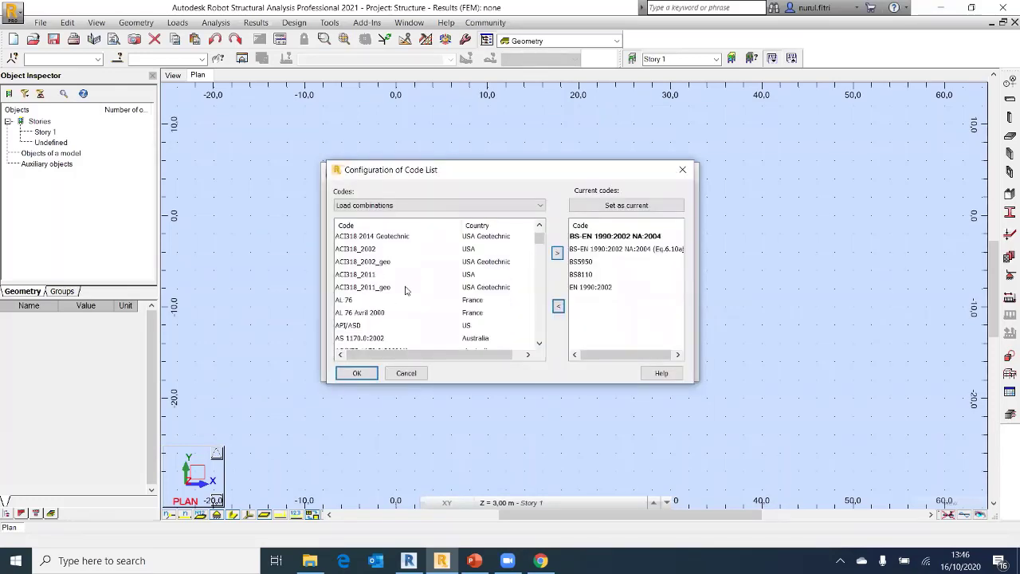
{"action": "scroll", "coordinate": [393, 301], "scroll_direction": "up", "scroll_amount": 1}
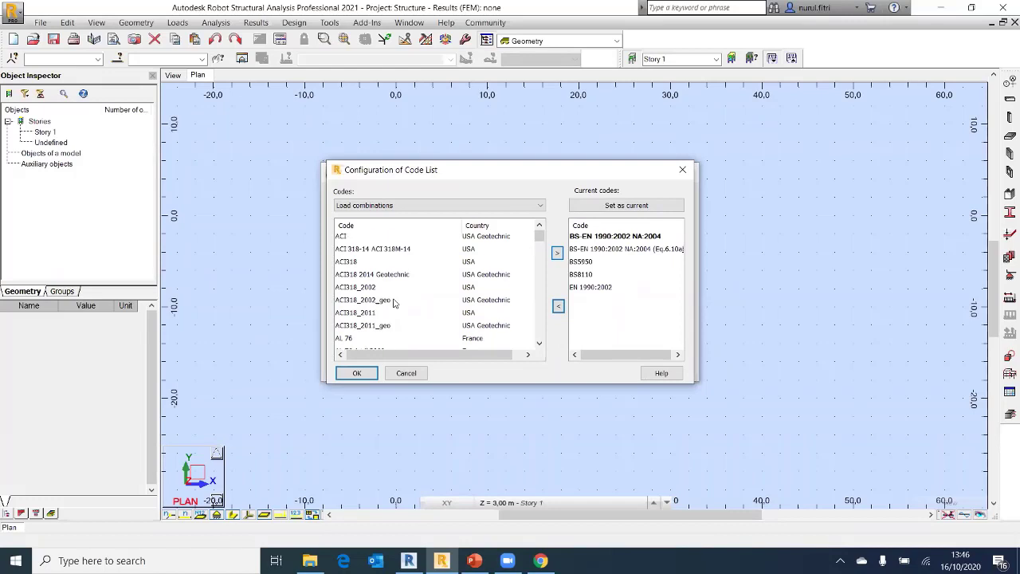
{"action": "left_click", "coordinate": [395, 250]}
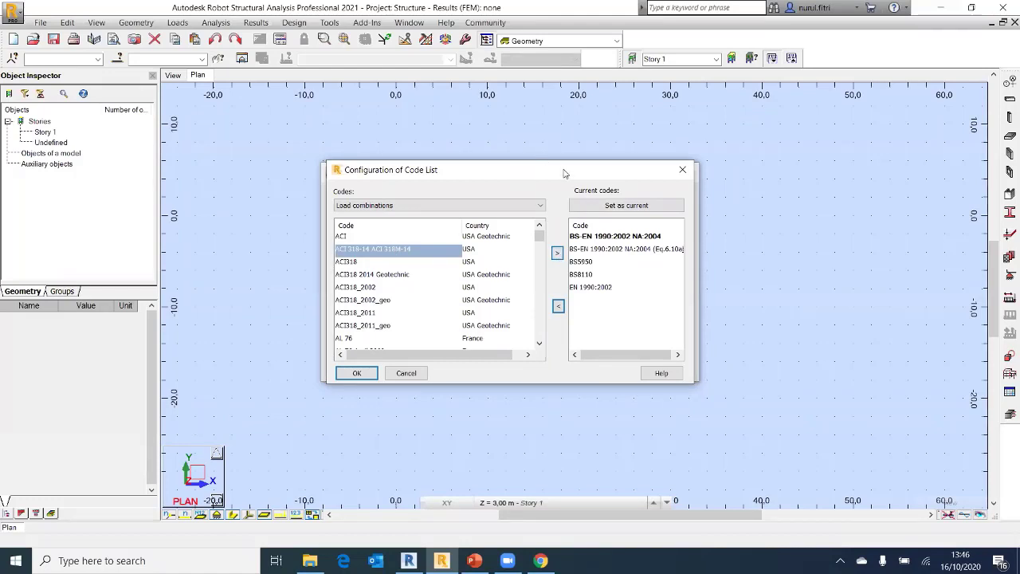
{"action": "left_click_drag", "start_coordinate": [563, 174], "coordinate": [592, 187]}
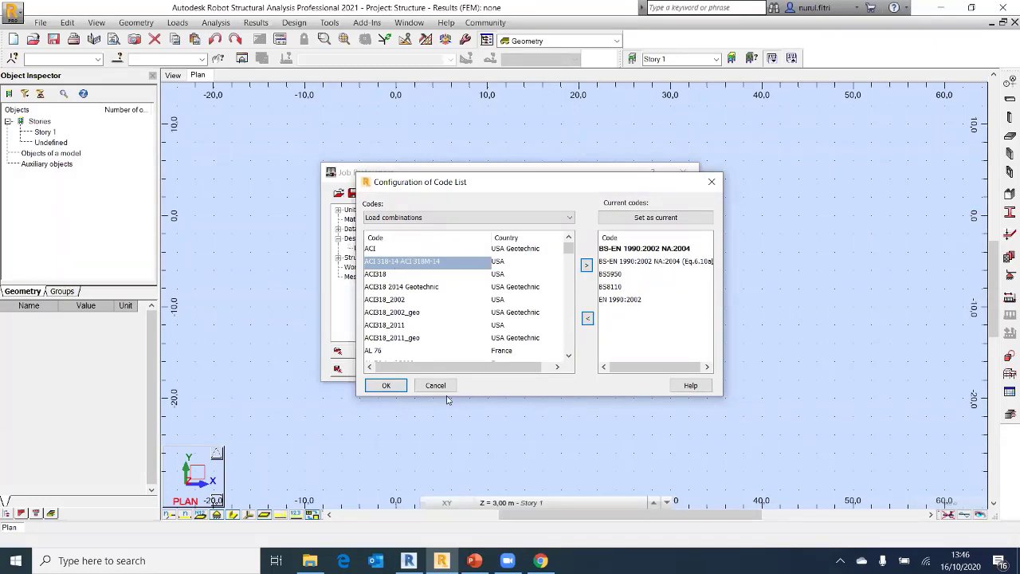
{"action": "left_click", "coordinate": [386, 385]}
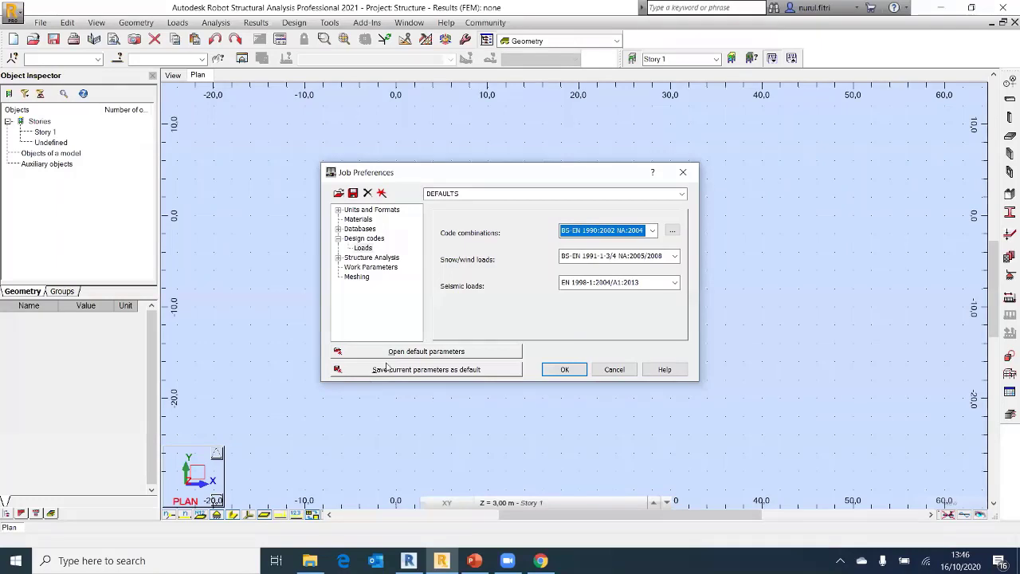
Review the available seismic load codes, along with the meshing, work parameters and structure analysis preferences
{"action": "left_click", "coordinate": [675, 285]}
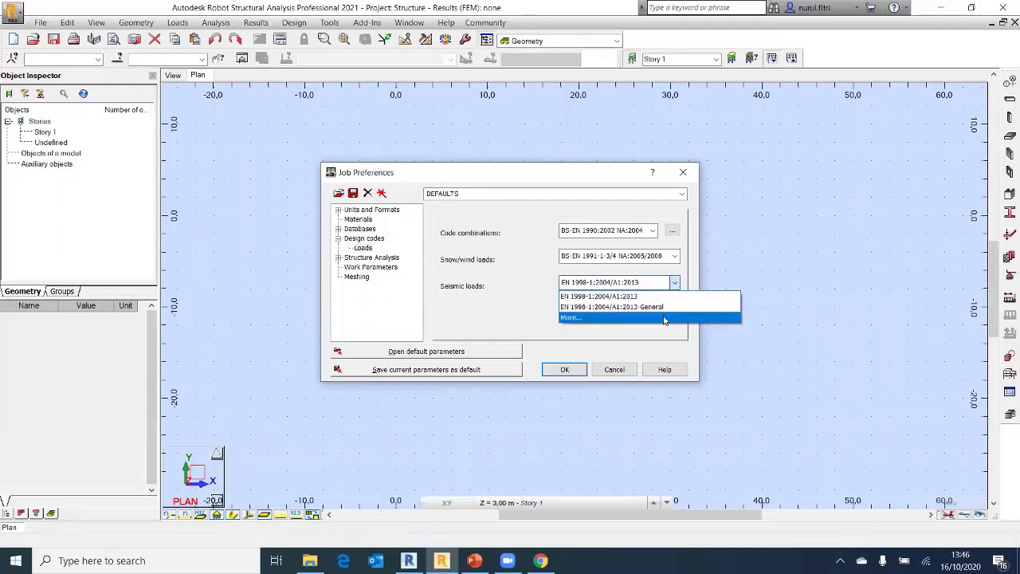
{"action": "left_click", "coordinate": [667, 317]}
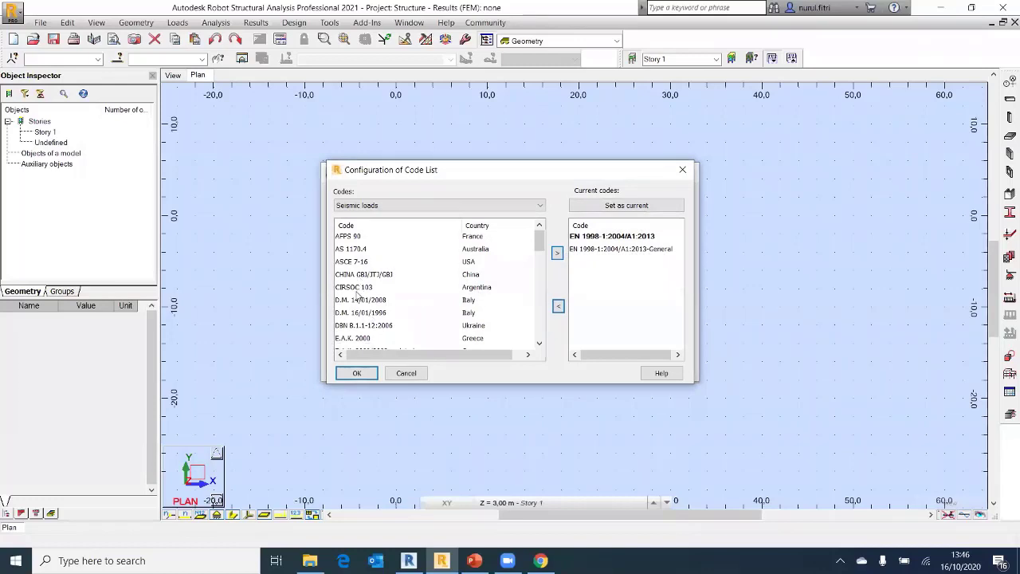
{"action": "scroll", "coordinate": [430, 343], "scroll_direction": "down", "scroll_amount": 2}
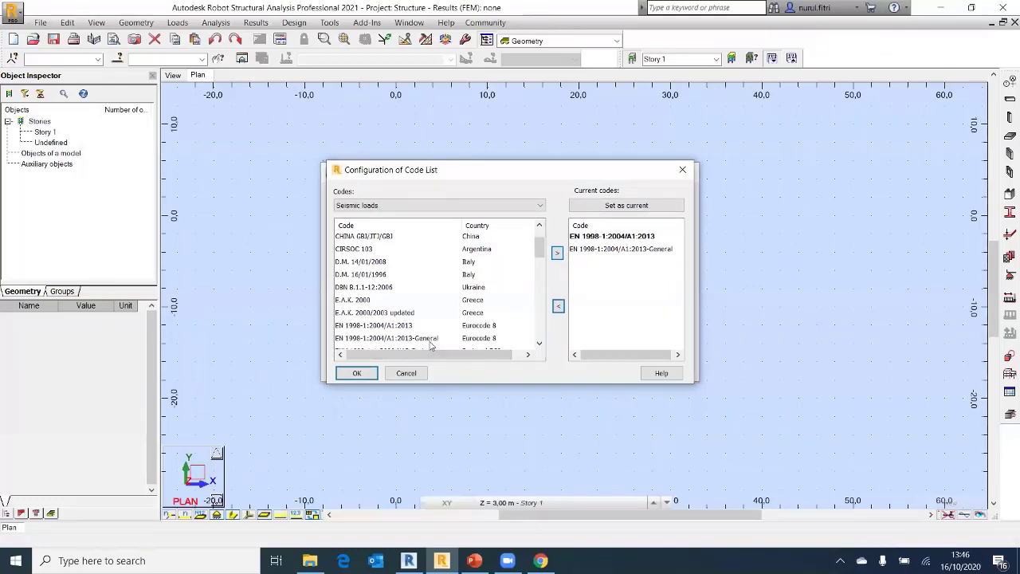
{"action": "scroll", "coordinate": [422, 330], "scroll_direction": "down", "scroll_amount": 2}
{"action": "left_click", "coordinate": [404, 374]}
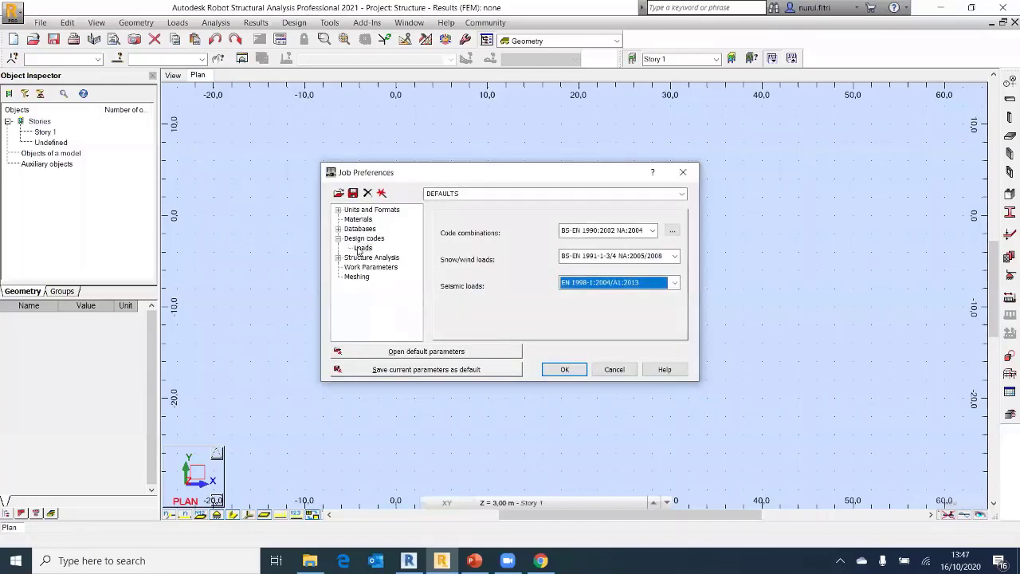
{"action": "left_click", "coordinate": [356, 278]}
{"action": "left_click", "coordinate": [358, 267]}
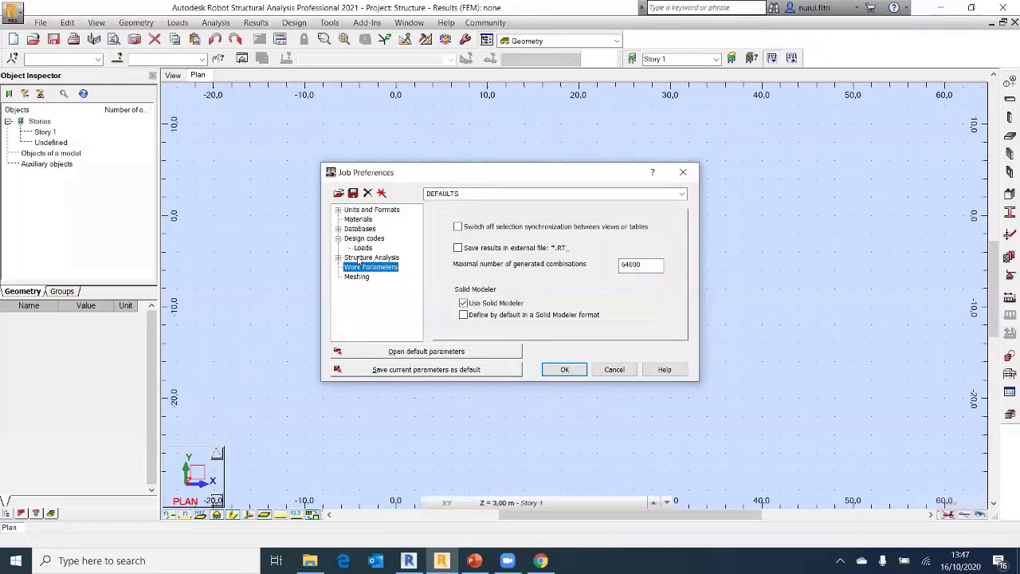
{"action": "left_click", "coordinate": [361, 258]}
Add ACI 318-14 ACI 318M-14 to the load combination codes, make it the code for combinations, and accept the job preferences
{"action": "left_click", "coordinate": [363, 248]}
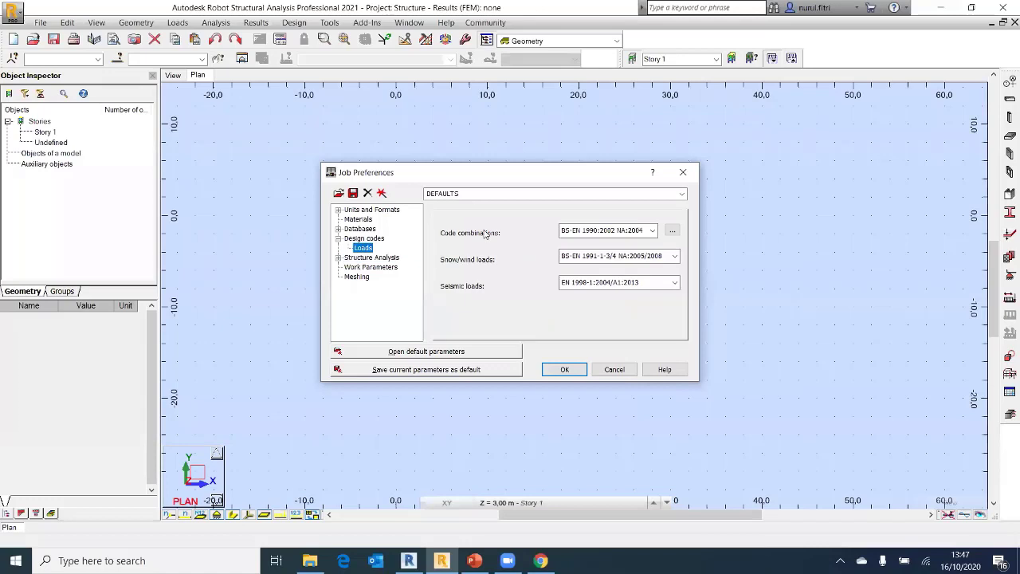
{"action": "left_click", "coordinate": [654, 231]}
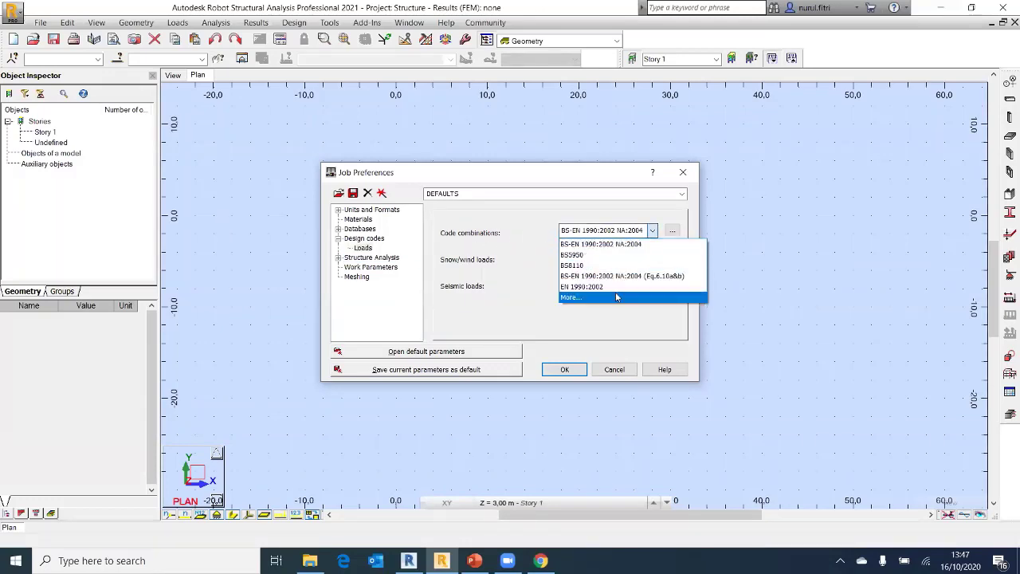
{"action": "left_click", "coordinate": [630, 298]}
{"action": "left_click", "coordinate": [384, 250]}
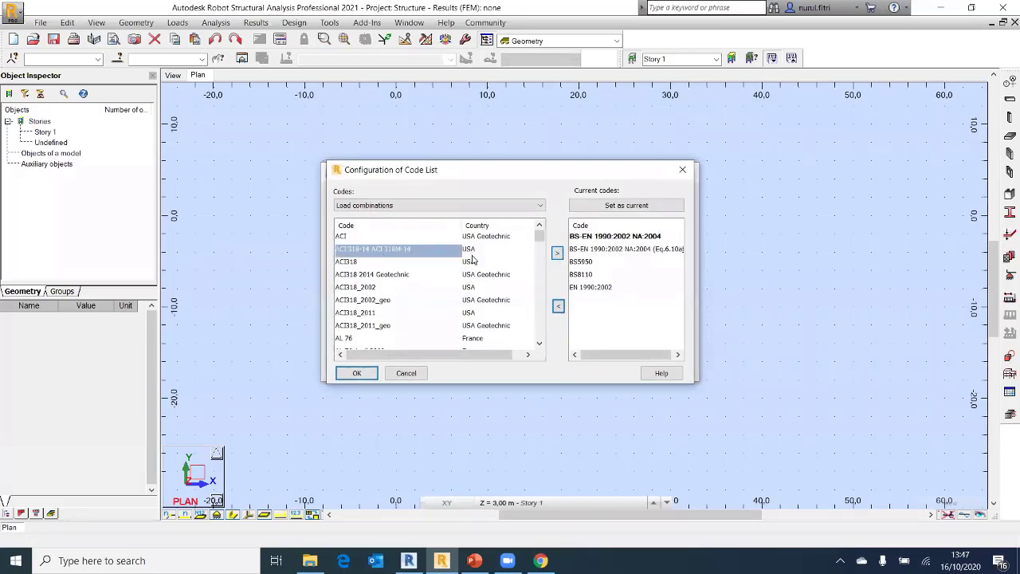
{"action": "left_click", "coordinate": [558, 252]}
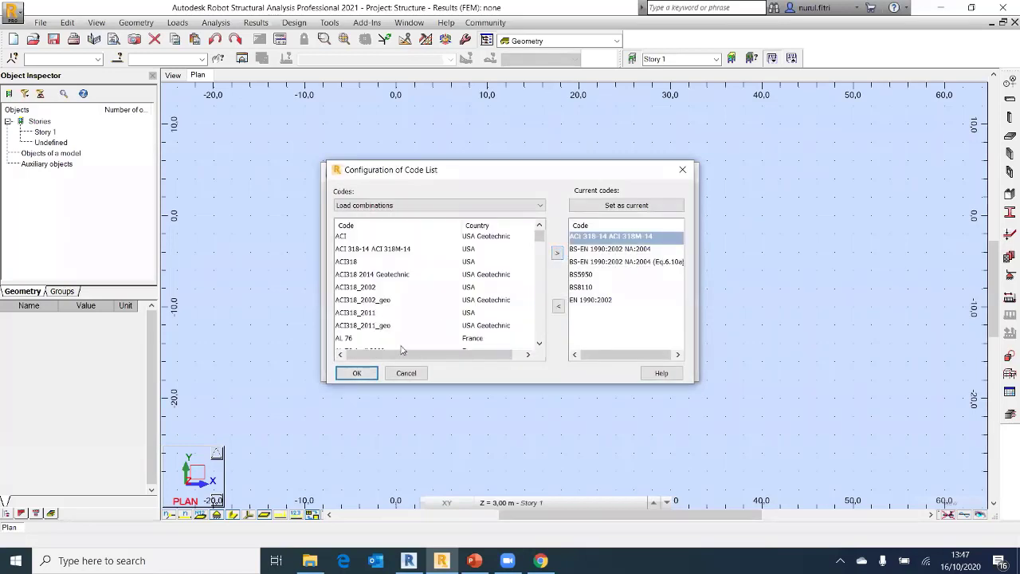
{"action": "left_click", "coordinate": [357, 374]}
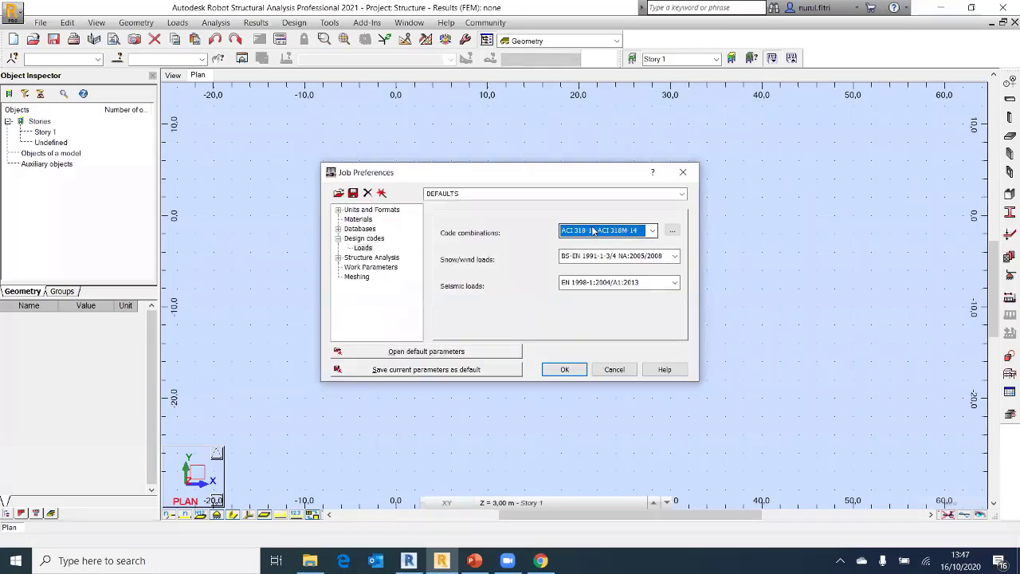
{"action": "left_click", "coordinate": [365, 239]}
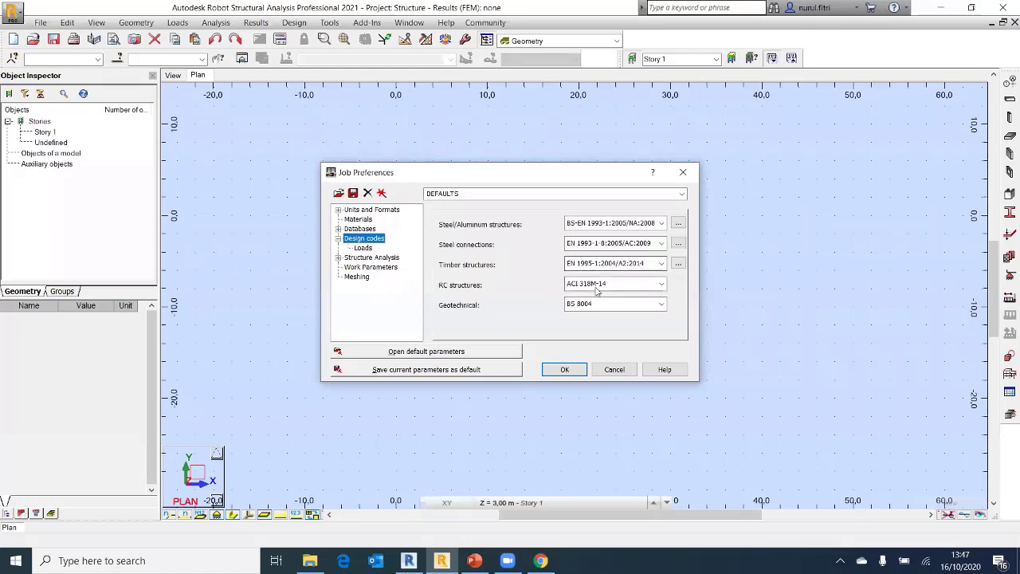
{"action": "left_click", "coordinate": [561, 370]}
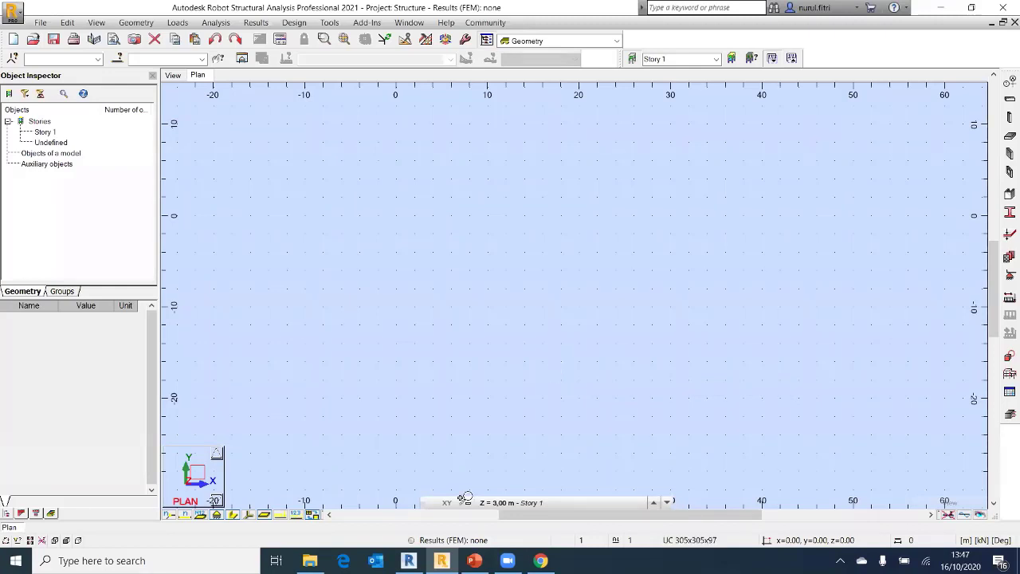
Switch to Revit and send the analytical model to Robot Structural Analysis by direct integration, with SW1 as the self-weight case
{"action": "left_click", "coordinate": [408, 561]}
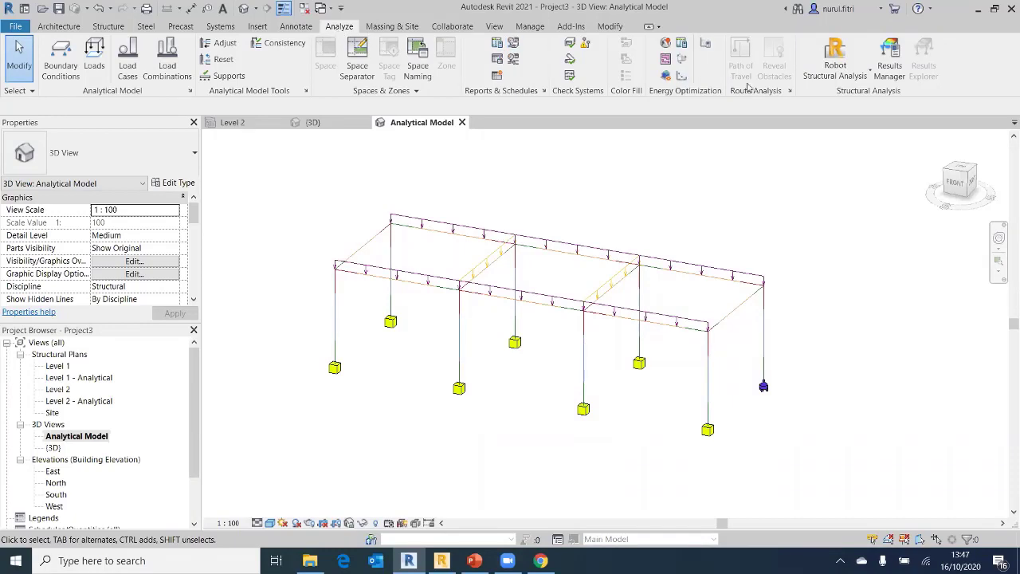
{"action": "left_click", "coordinate": [818, 74]}
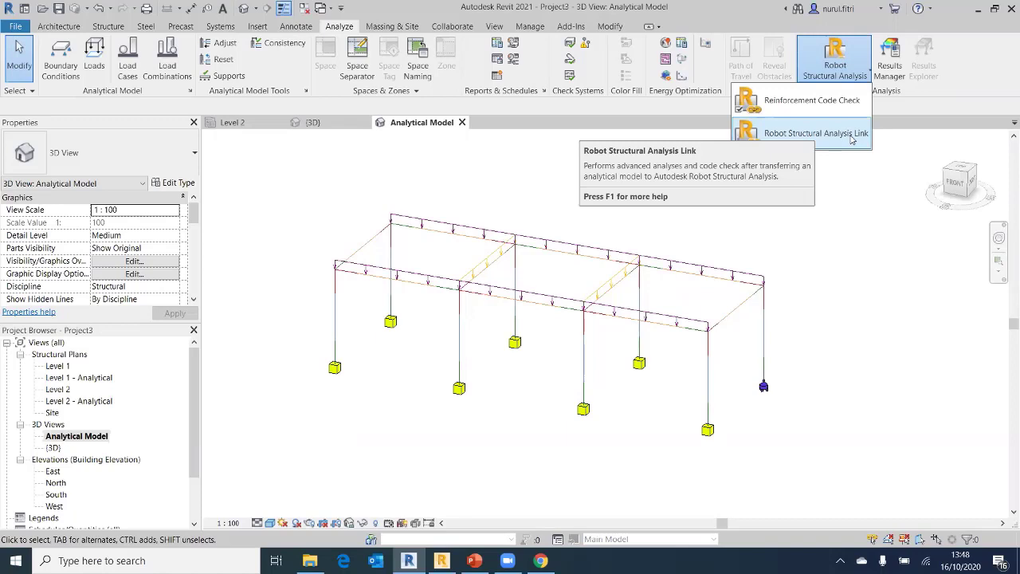
{"action": "left_click", "coordinate": [810, 137]}
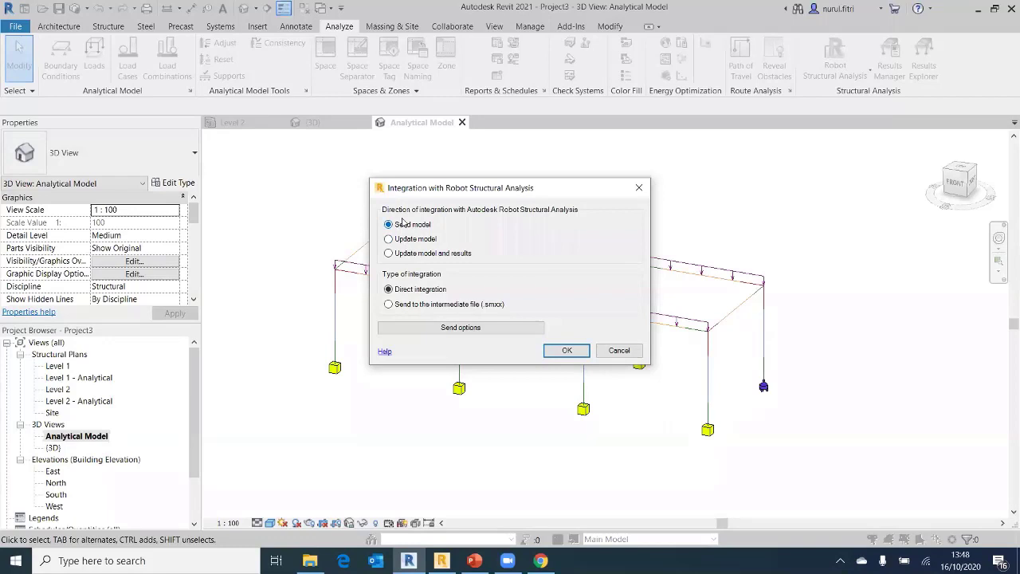
{"action": "left_click", "coordinate": [429, 331]}
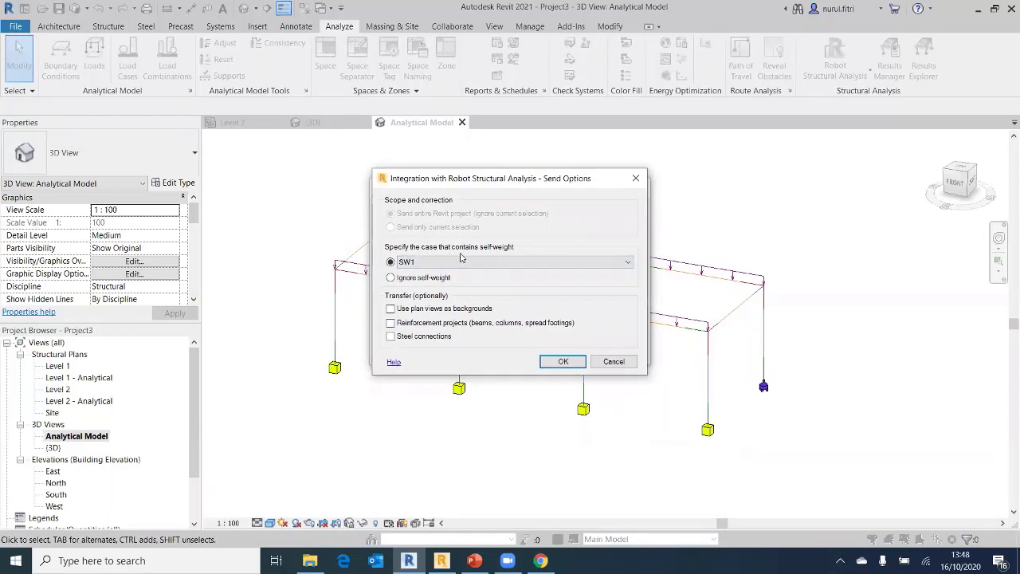
{"action": "left_click", "coordinate": [502, 262]}
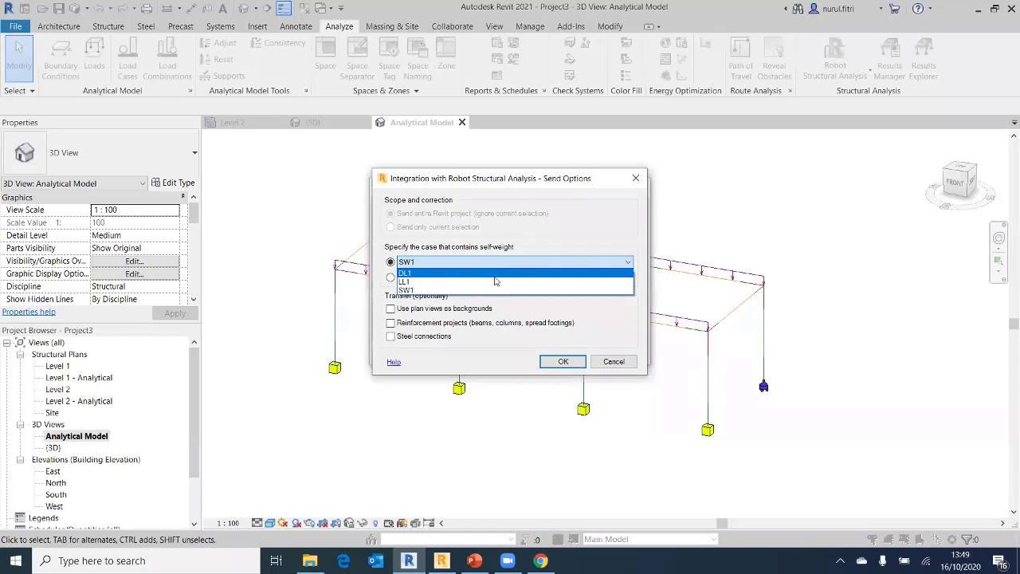
{"action": "left_click", "coordinate": [498, 291]}
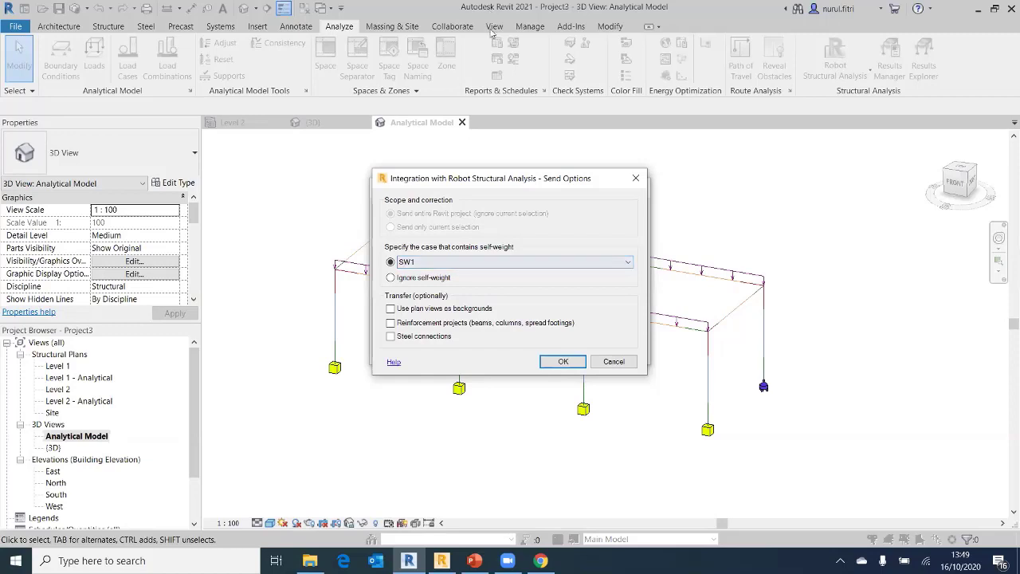
{"action": "left_click", "coordinate": [563, 362]}
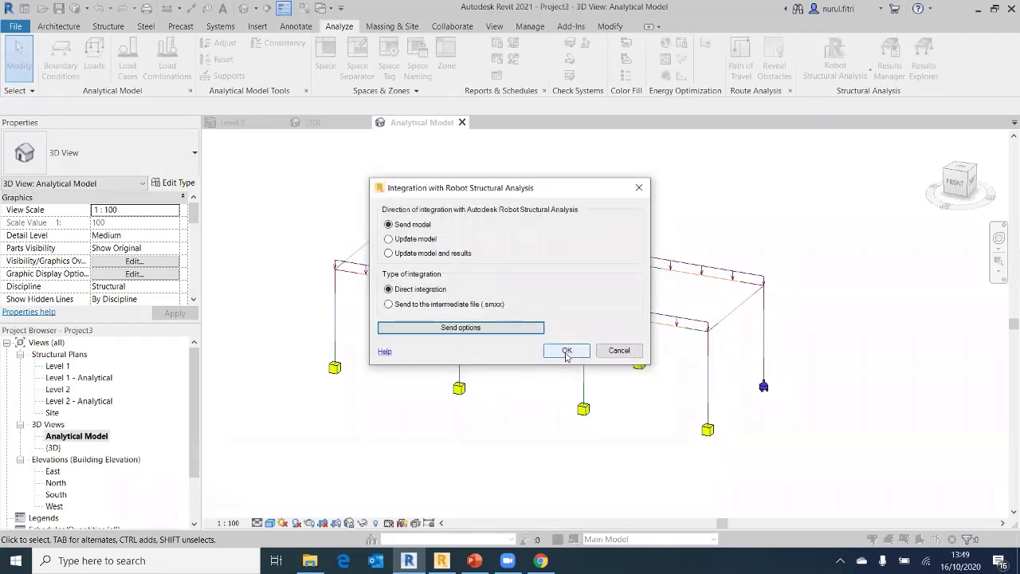
{"action": "left_click", "coordinate": [566, 351]}
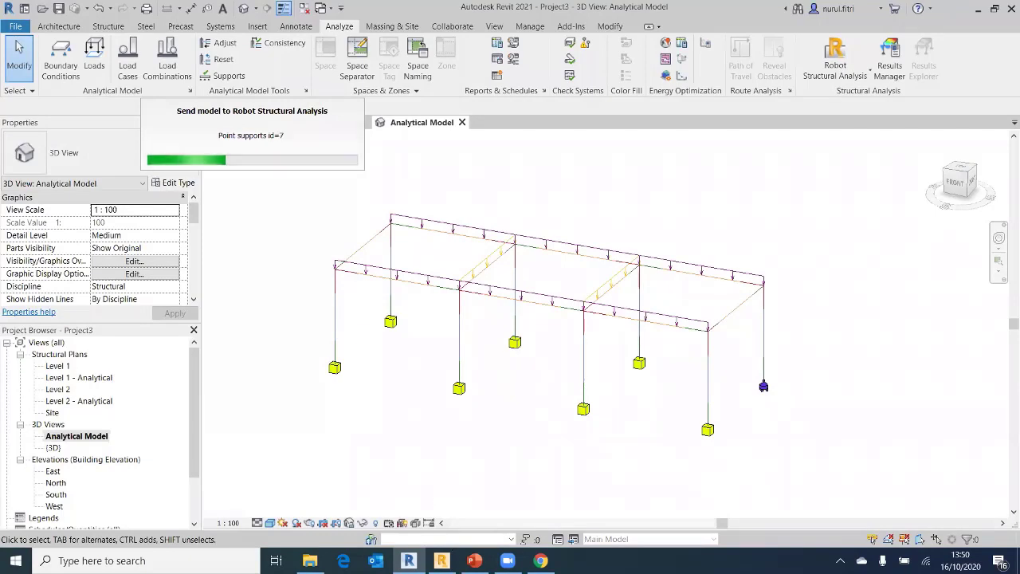
Review the events report for the model transfer from start to end and close it
{"action": "mouse_move", "coordinate": [440, 560]}
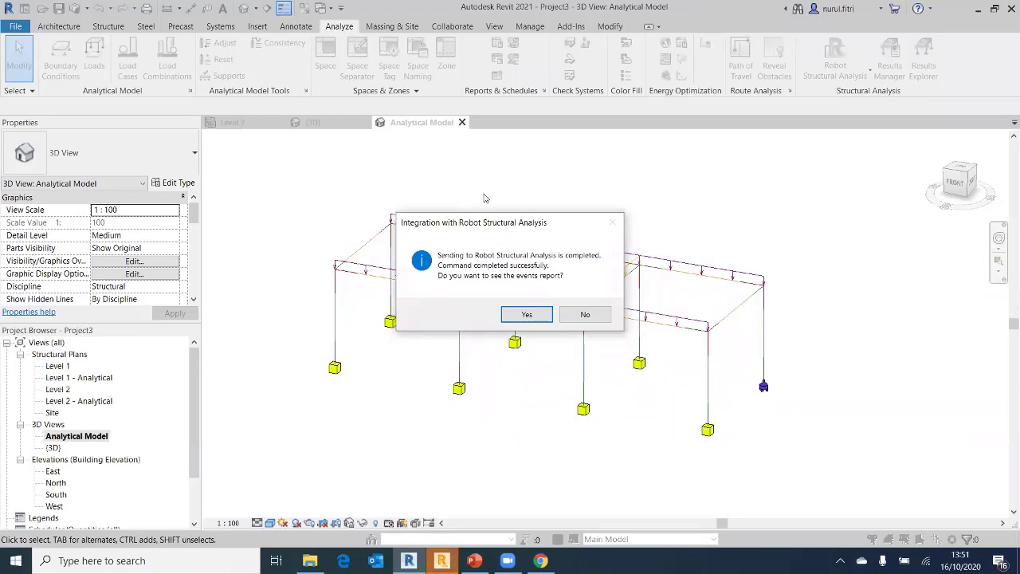
{"action": "left_click", "coordinate": [534, 318]}
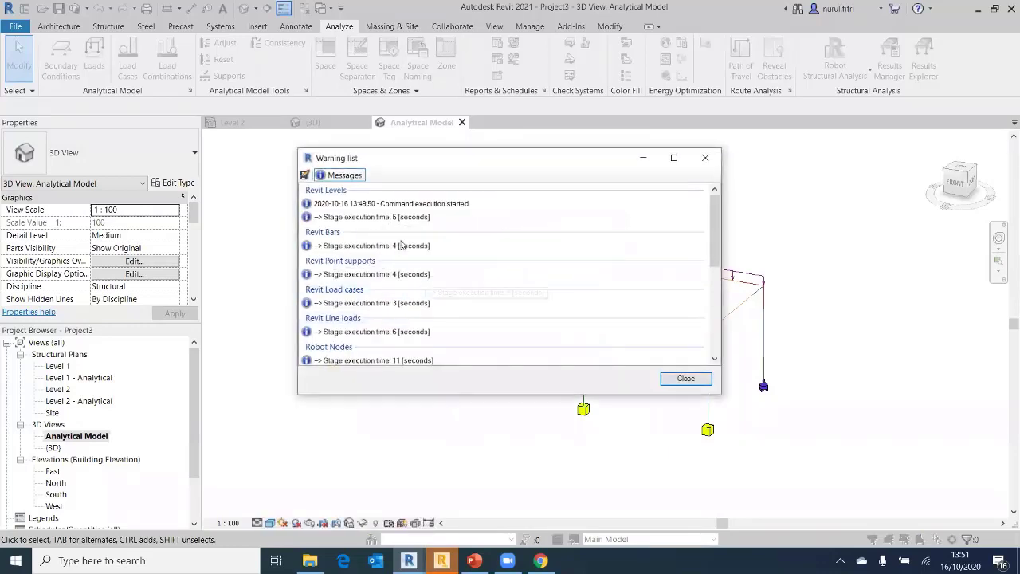
{"action": "scroll", "coordinate": [502, 240], "scroll_direction": "down", "scroll_amount": 8}
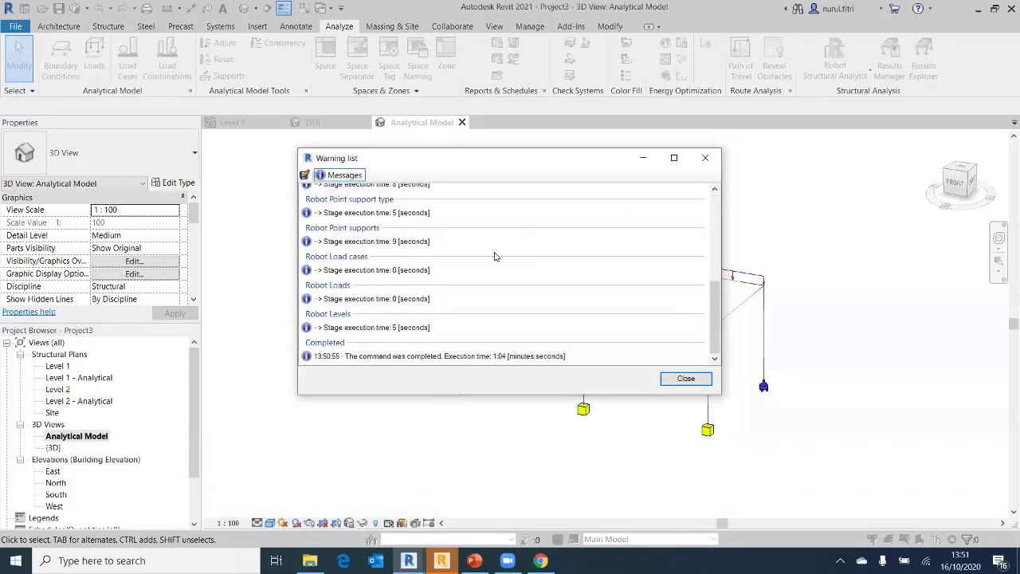
{"action": "scroll", "coordinate": [456, 334], "scroll_direction": "up", "scroll_amount": 7}
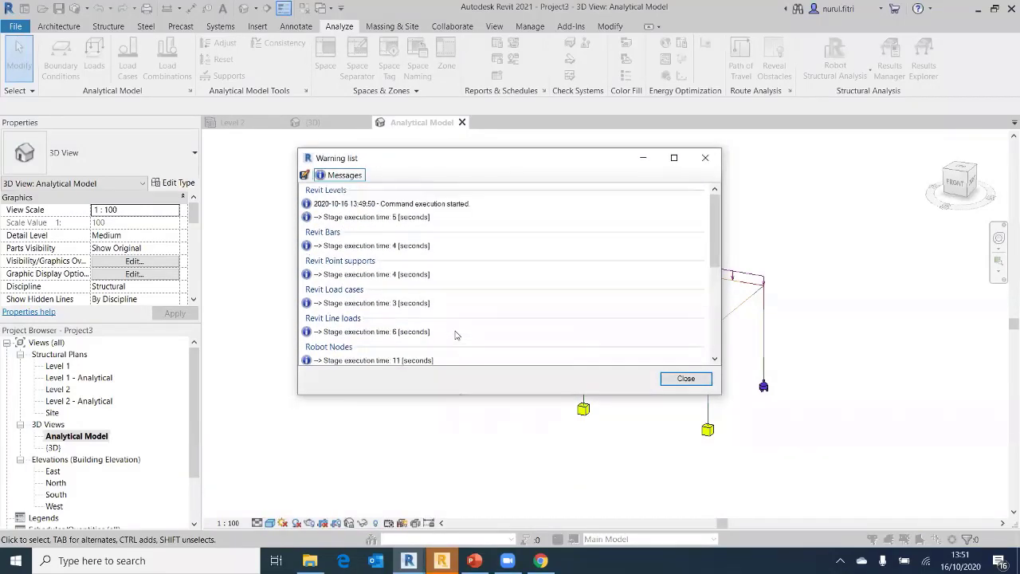
{"action": "left_click", "coordinate": [673, 381]}
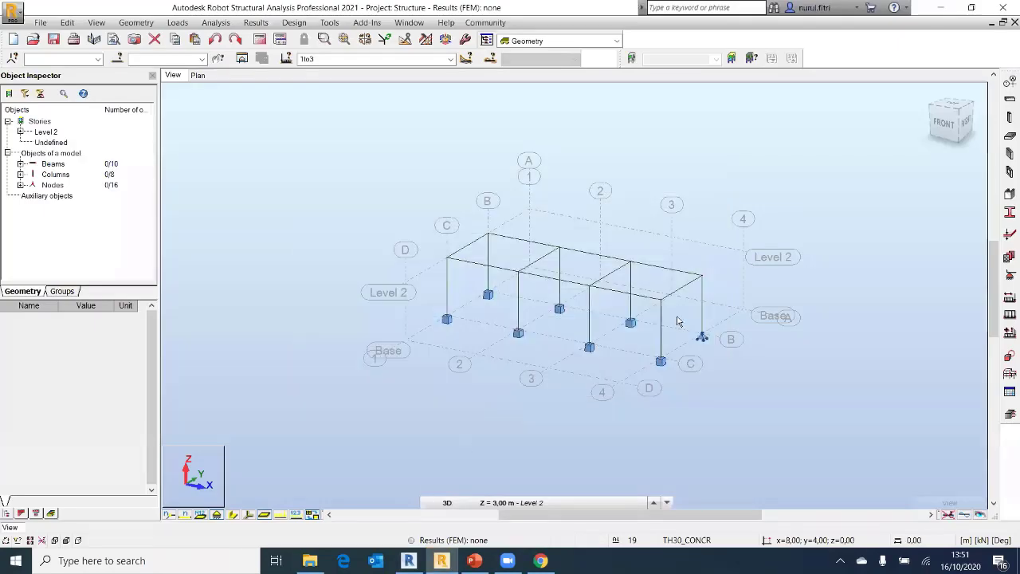
Examine the transferred frame and its supports, and expand the Level 2 story in the object inspector
{"action": "scroll", "coordinate": [683, 295], "scroll_direction": "up", "scroll_amount": 1}
{"action": "scroll", "coordinate": [669, 307], "scroll_direction": "up", "scroll_amount": 1}
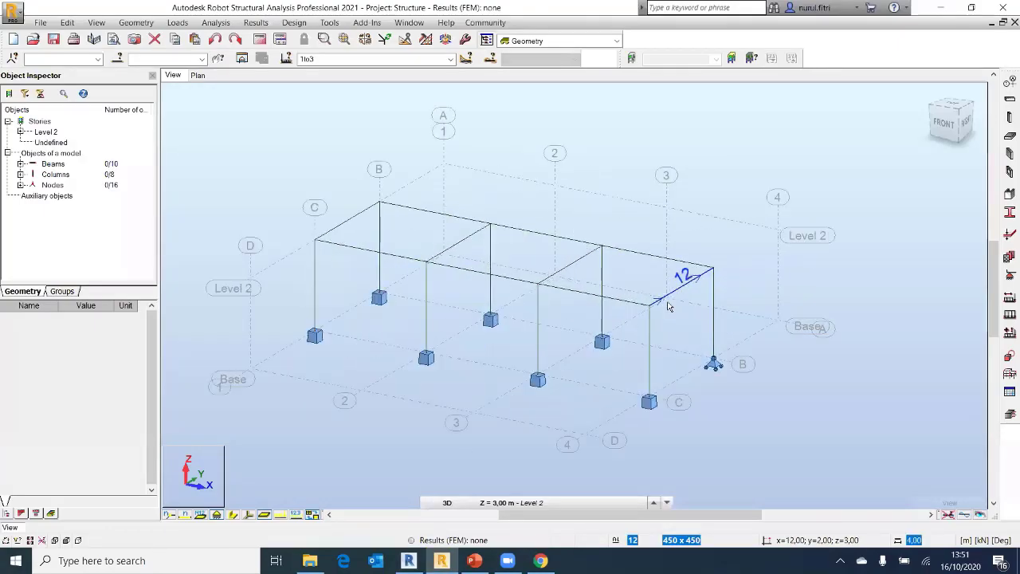
{"action": "scroll", "coordinate": [529, 393], "scroll_direction": "up", "scroll_amount": 1}
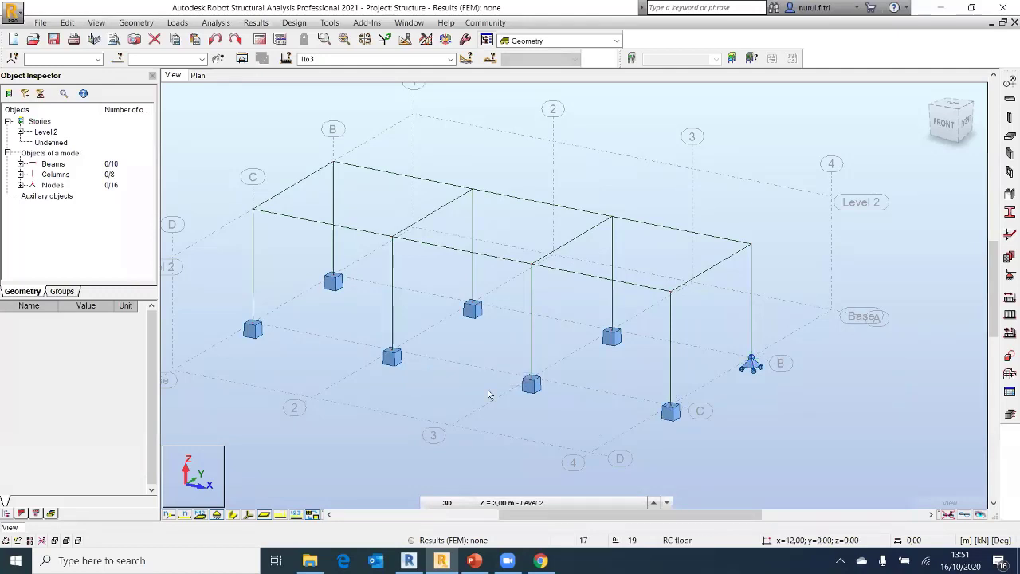
{"action": "left_click", "coordinate": [21, 132]}
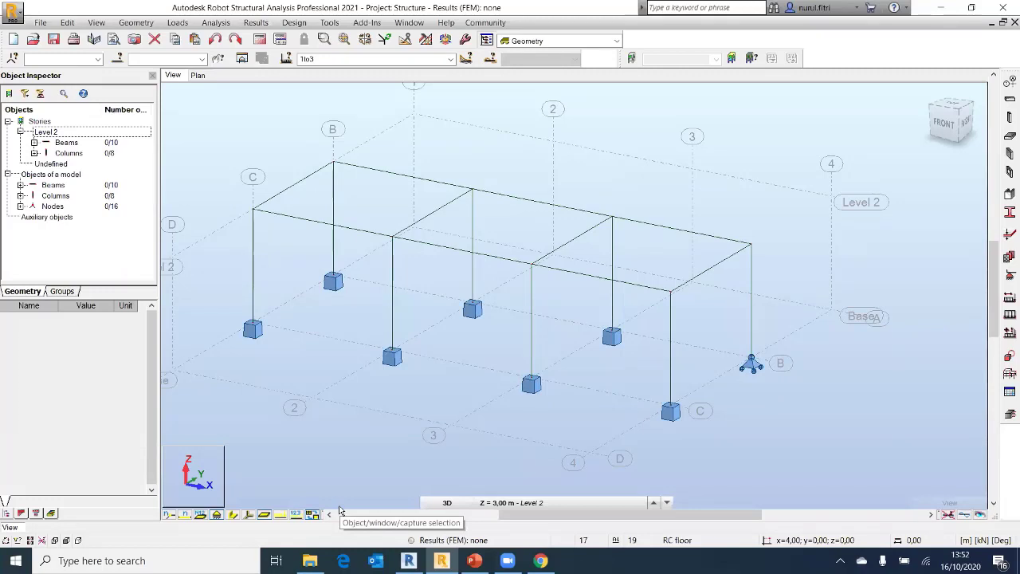
Display the section shapes of the beams and columns, inspect them up close, and return to the line model of the whole frame
{"action": "left_click", "coordinate": [232, 514]}
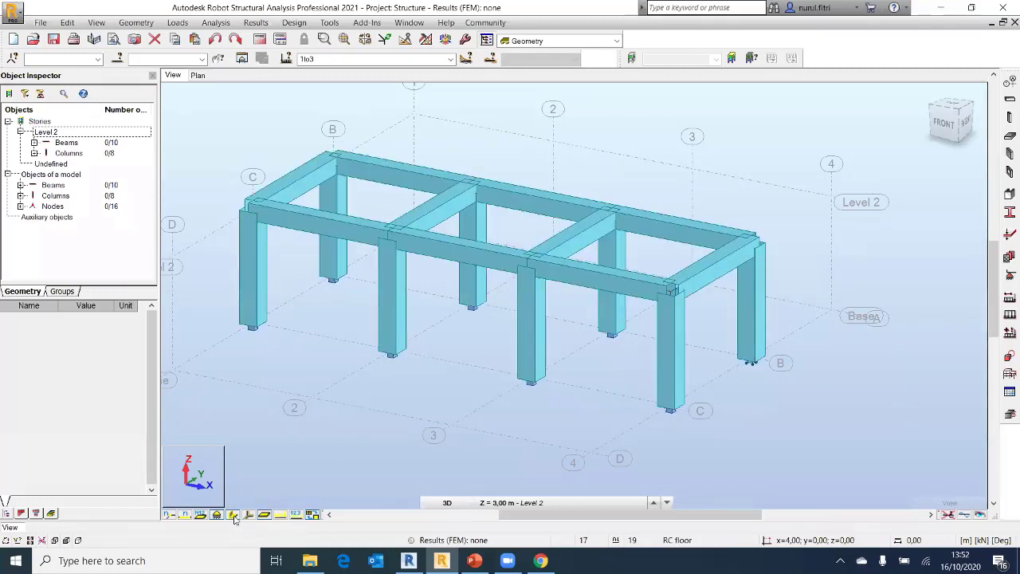
{"action": "scroll", "coordinate": [582, 260], "scroll_direction": "up", "scroll_amount": 5}
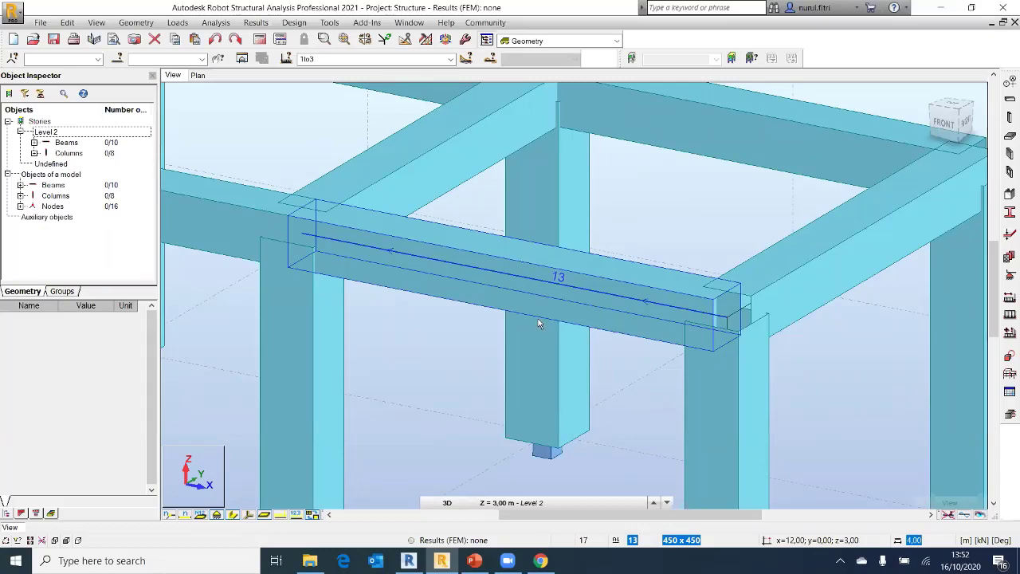
{"action": "scroll", "coordinate": [540, 324], "scroll_direction": "down", "scroll_amount": 3}
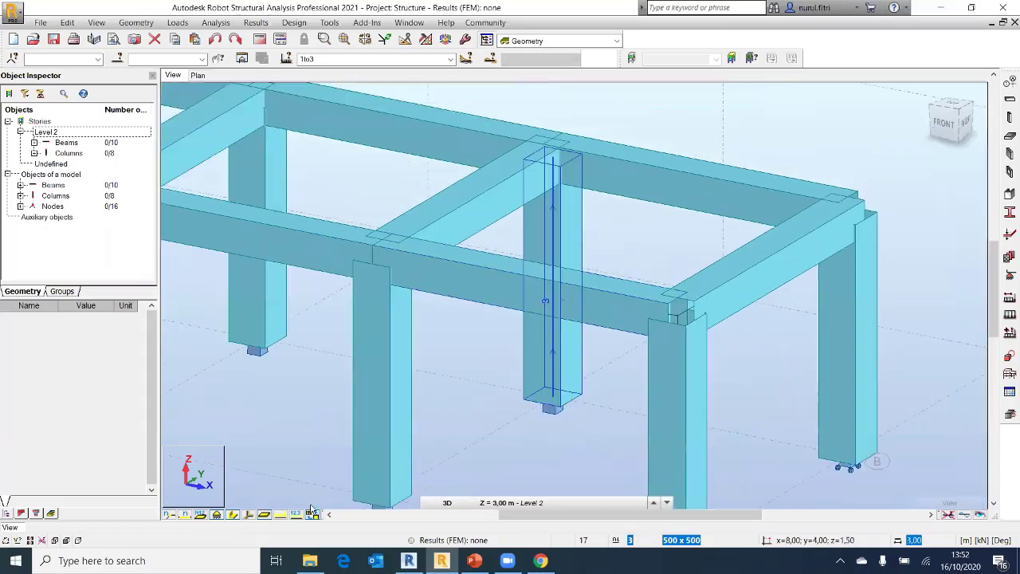
{"action": "left_click", "coordinate": [232, 515]}
{"action": "left_click", "coordinate": [294, 515]}
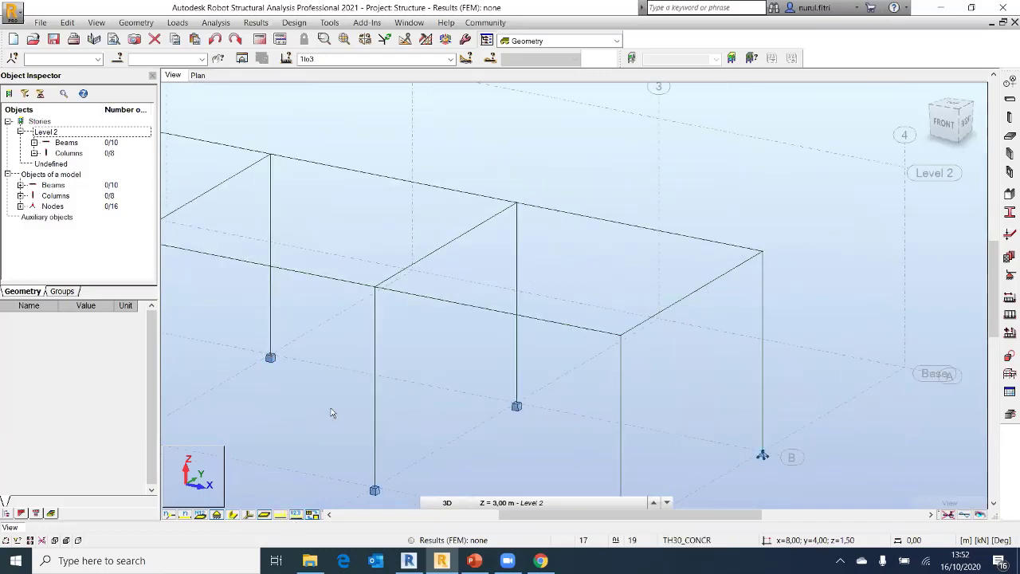
{"action": "scroll", "coordinate": [335, 409], "scroll_direction": "down", "scroll_amount": 2}
{"action": "middle_click_drag", "start_coordinate": [510, 316], "coordinate": [534, 314]}
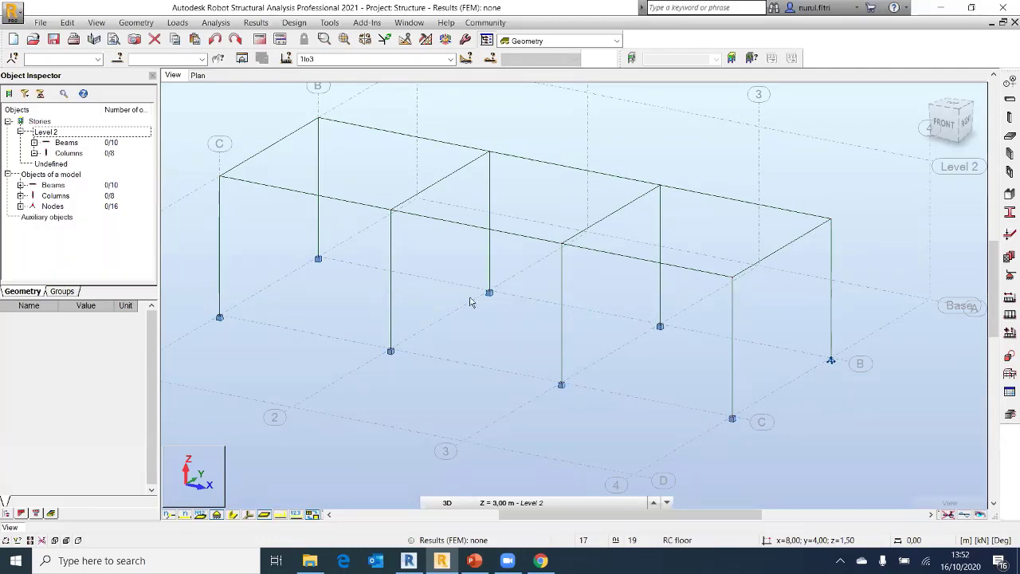
Review the load table for the DL1, LL1 and SW1 cases and close it to return to the model view
{"action": "left_click", "coordinate": [177, 23]}
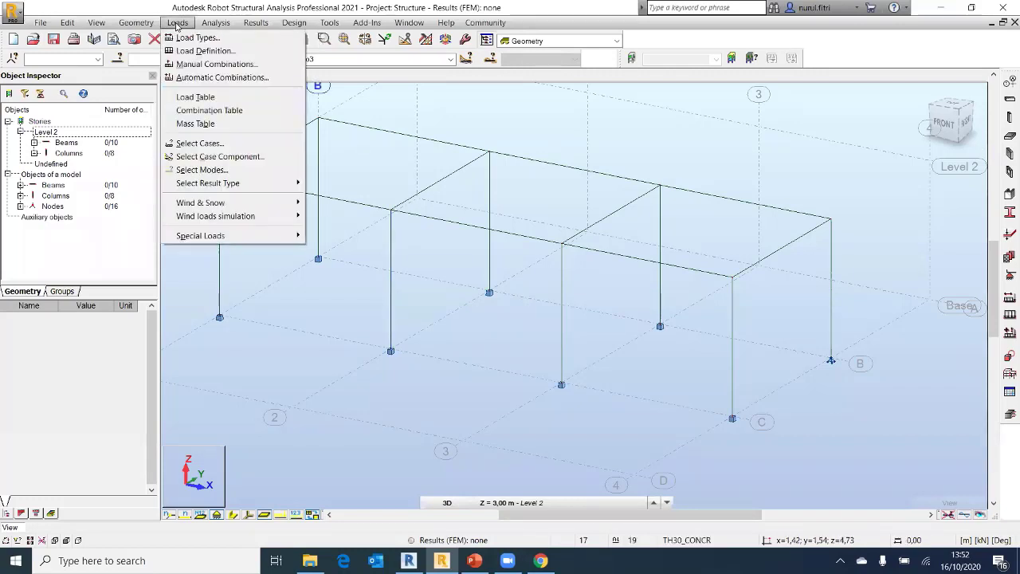
{"action": "left_click", "coordinate": [193, 98]}
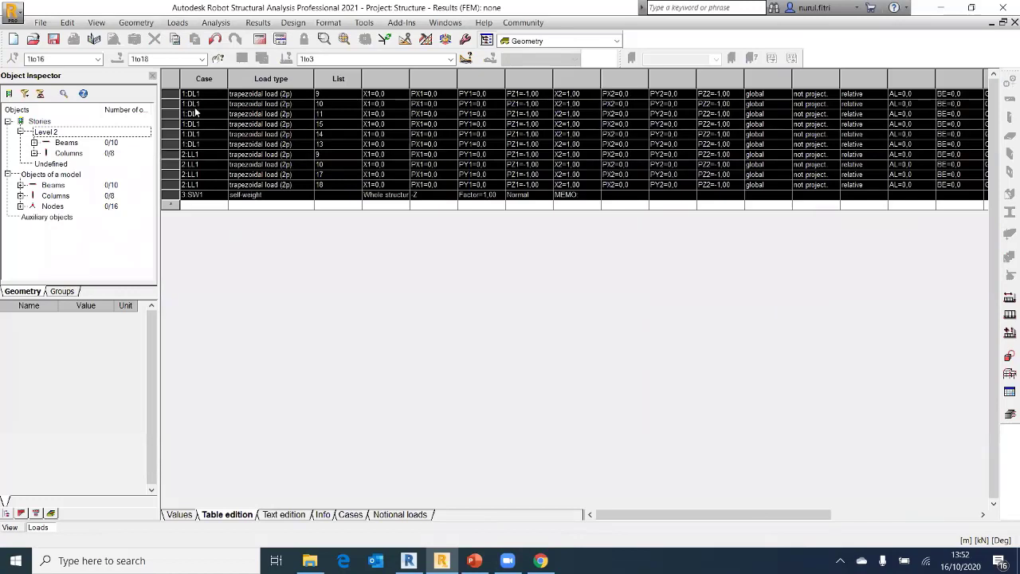
{"action": "left_click", "coordinate": [209, 195]}
{"action": "left_click", "coordinate": [209, 195]}
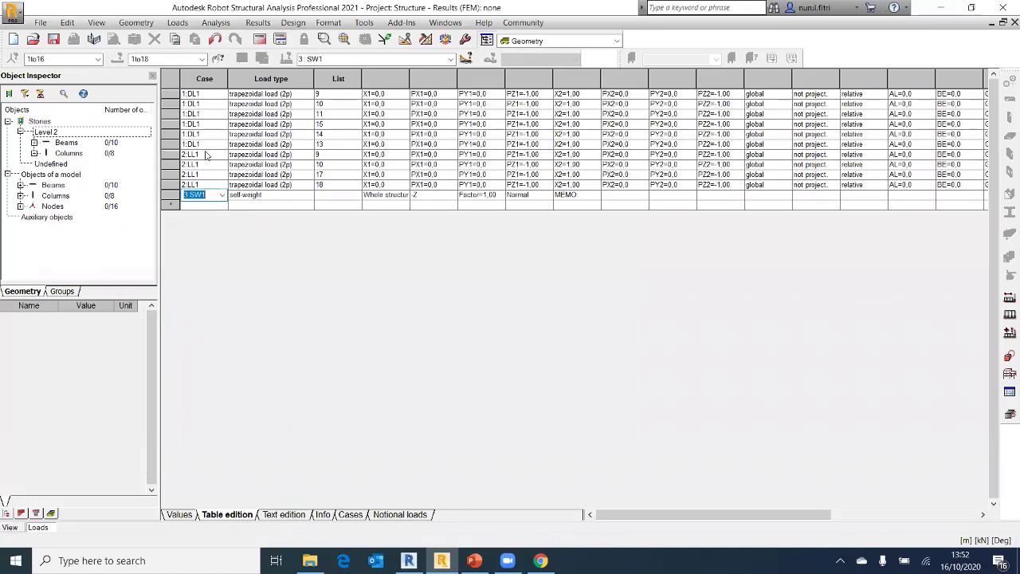
{"action": "left_click", "coordinate": [1013, 22]}
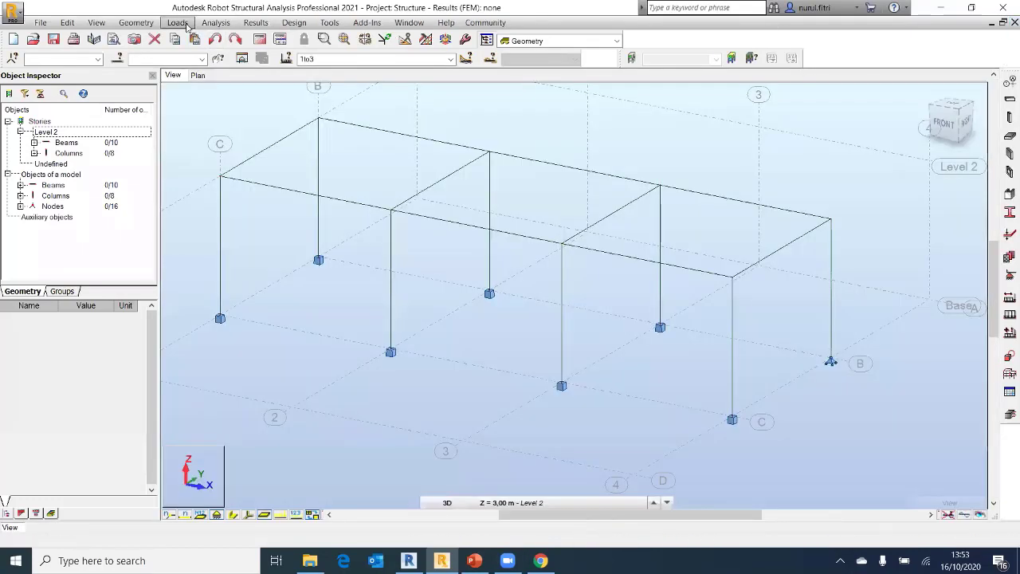
{"action": "left_click", "coordinate": [185, 24]}
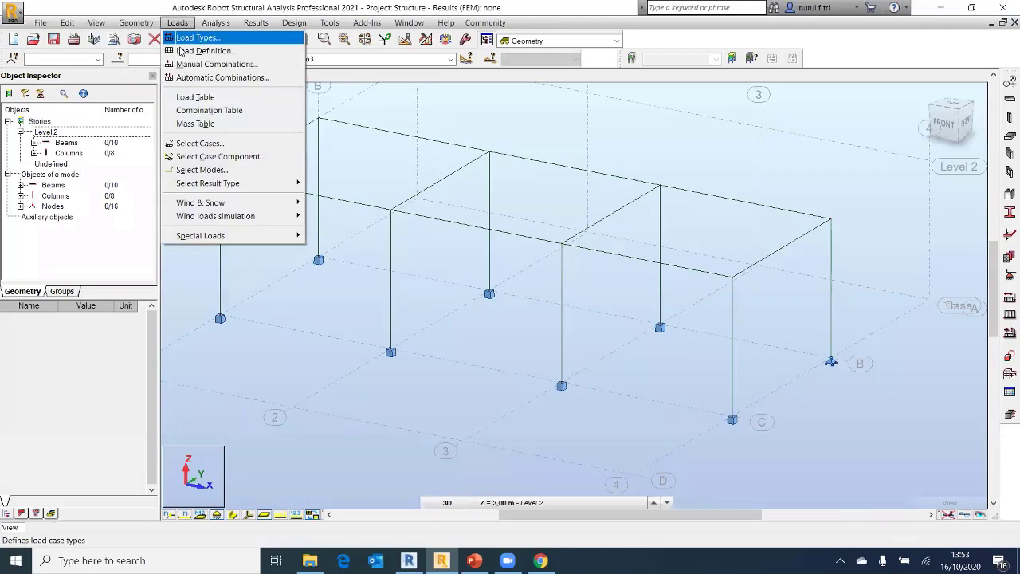
{"action": "left_click", "coordinate": [185, 97]}
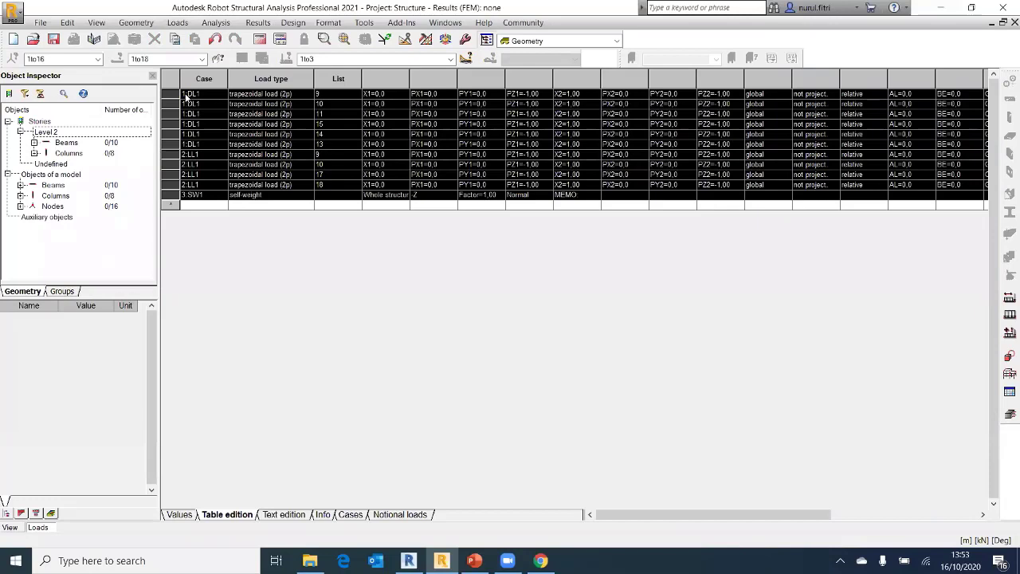
{"action": "left_click", "coordinate": [1004, 7]}
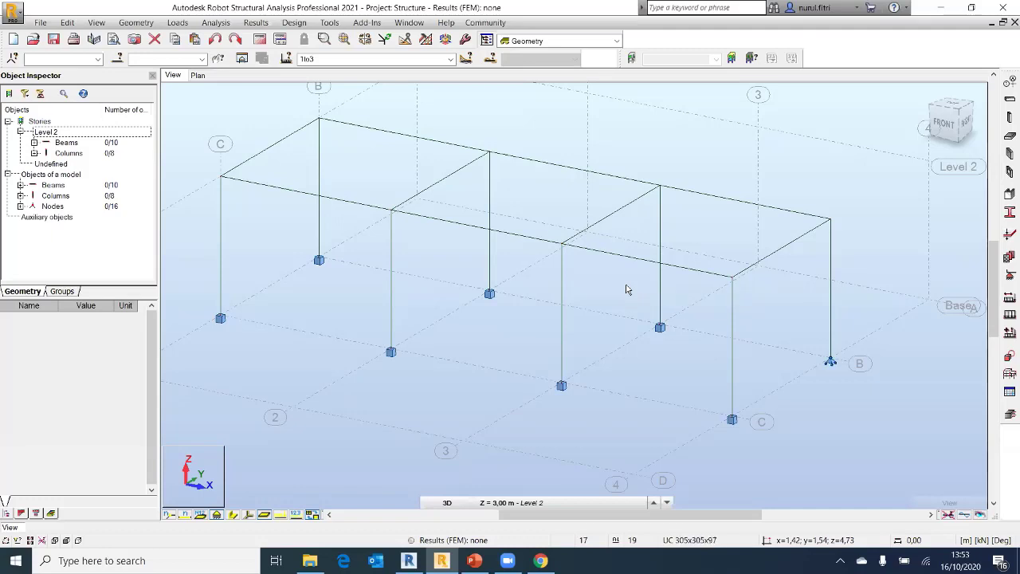
Make LL1 the active load case and turn on the load symbols in the model view
{"action": "left_click", "coordinate": [451, 60]}
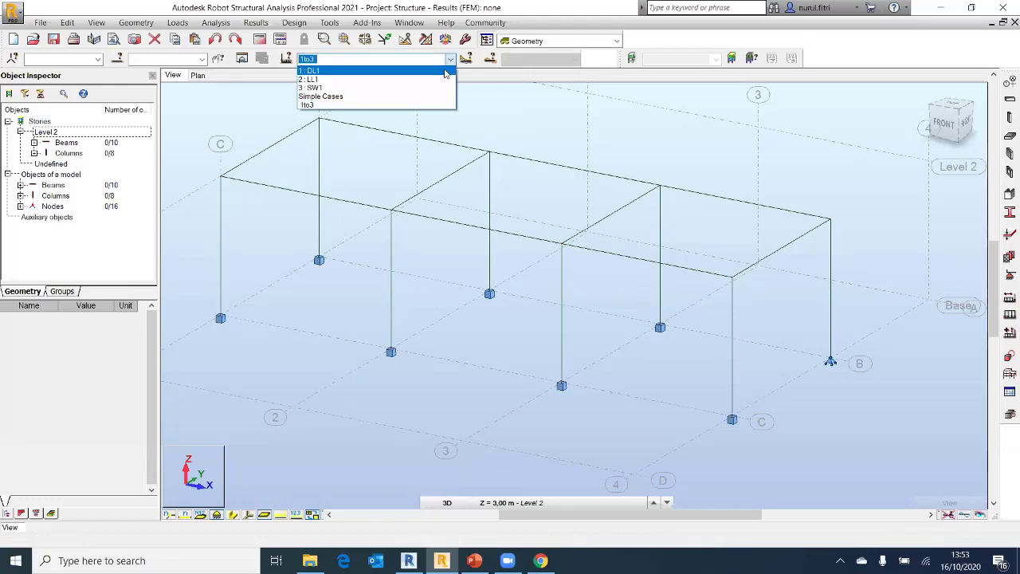
{"action": "left_click", "coordinate": [311, 105]}
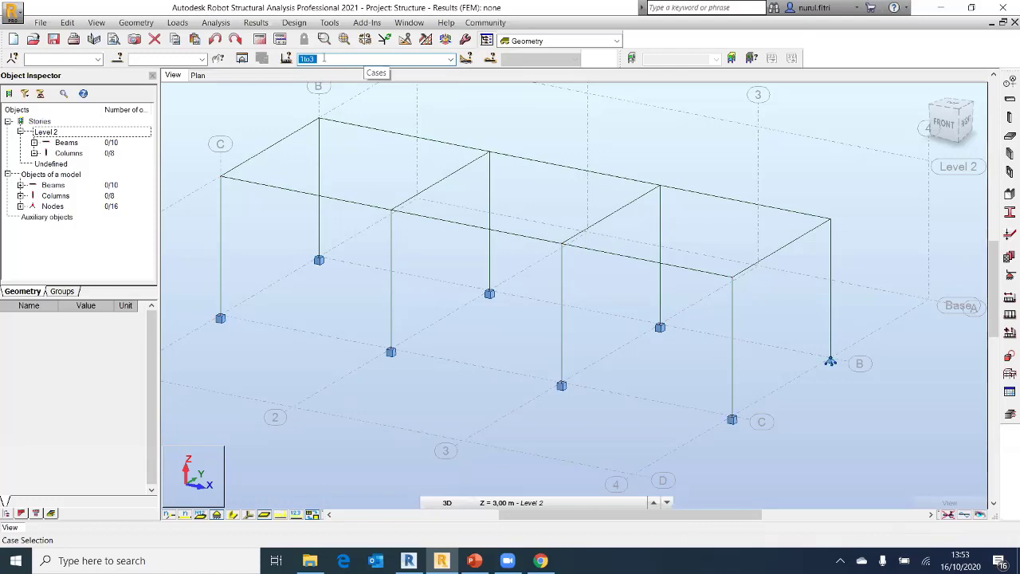
{"action": "left_click", "coordinate": [451, 60]}
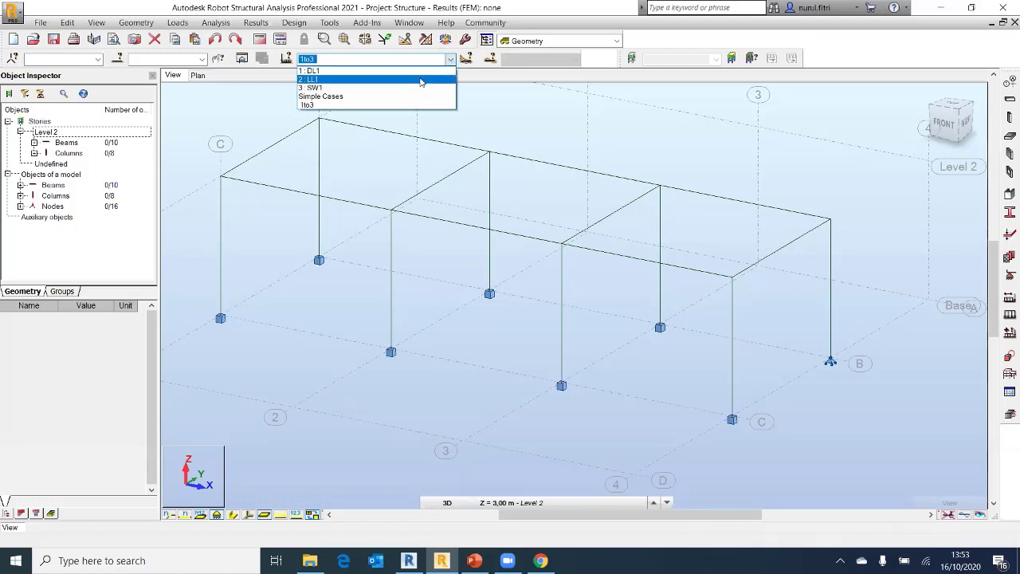
{"action": "left_click", "coordinate": [430, 80]}
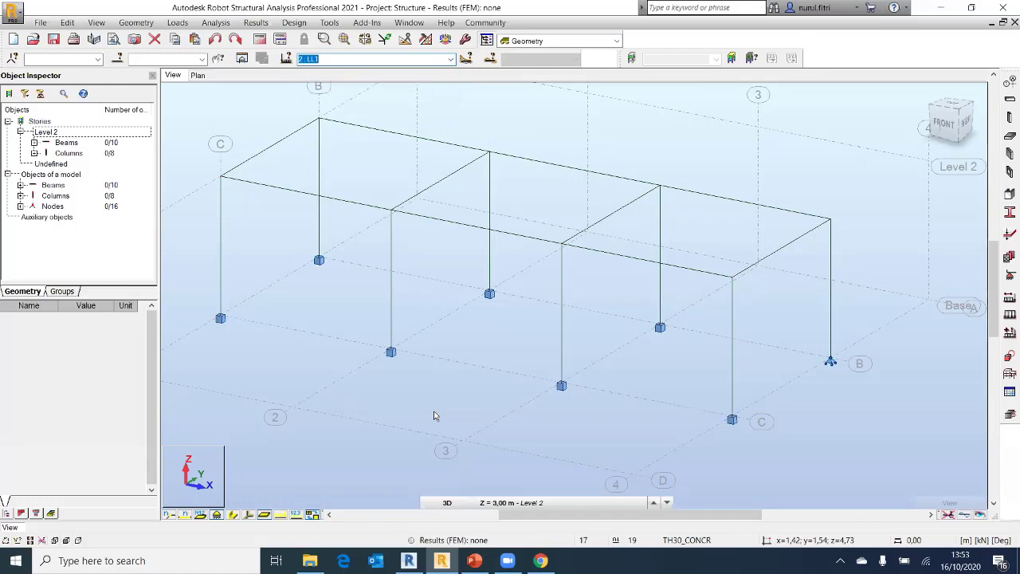
{"action": "left_click", "coordinate": [280, 514]}
{"action": "left_click", "coordinate": [280, 515]}
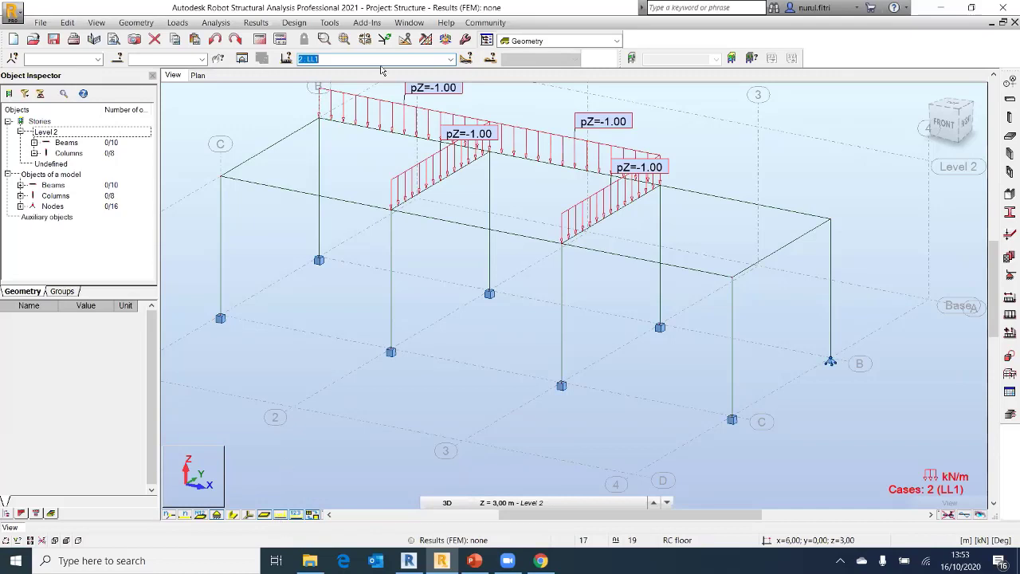
{"action": "left_click", "coordinate": [280, 515]}
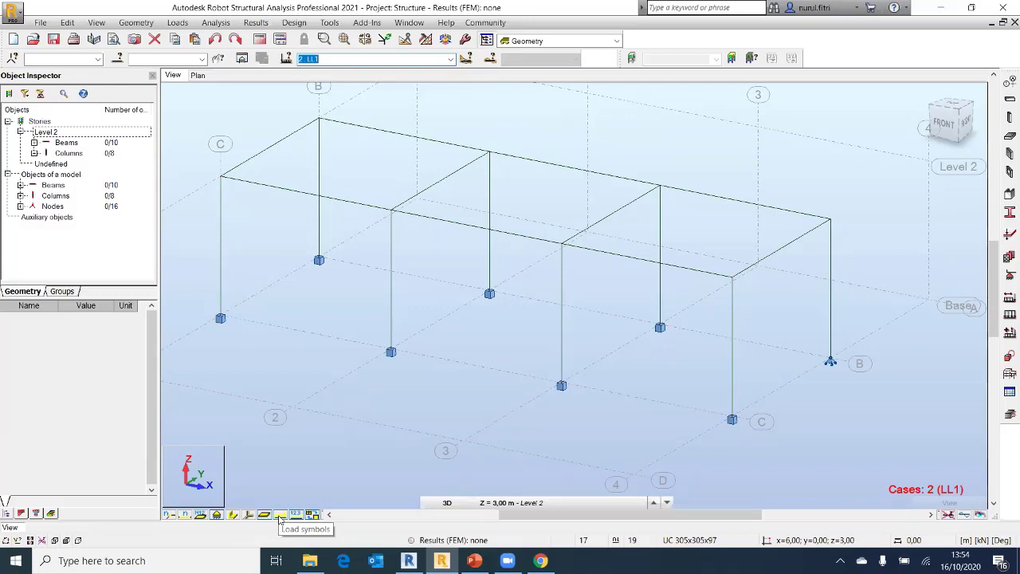
{"action": "left_click", "coordinate": [280, 517]}
{"action": "middle_click_drag", "start_coordinate": [364, 239], "coordinate": [362, 266]}
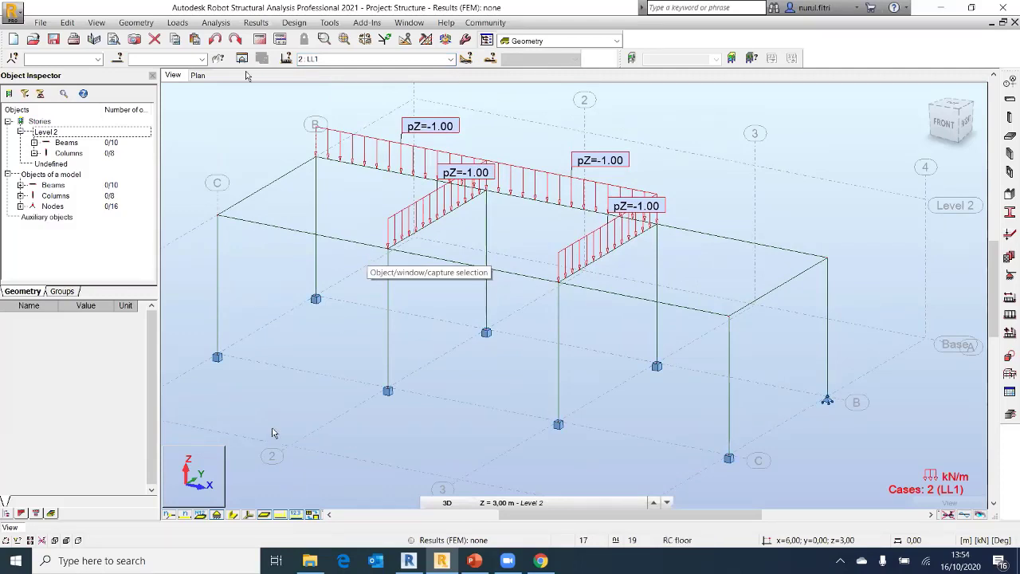
Compare the loads of the DL1 and SW1 cases on the frame and return to the LL1 case
{"action": "left_click", "coordinate": [450, 63]}
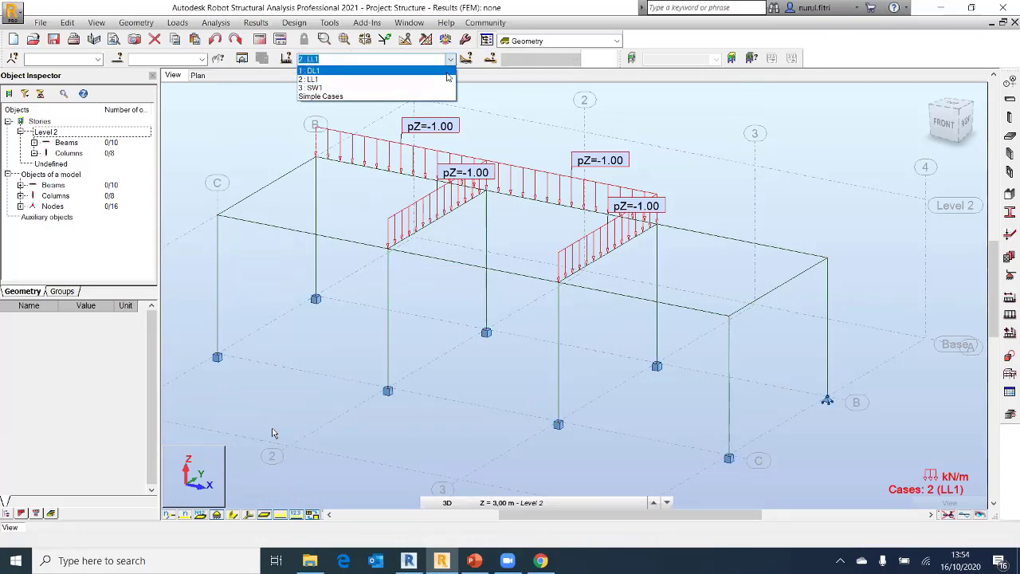
{"action": "left_click", "coordinate": [447, 72]}
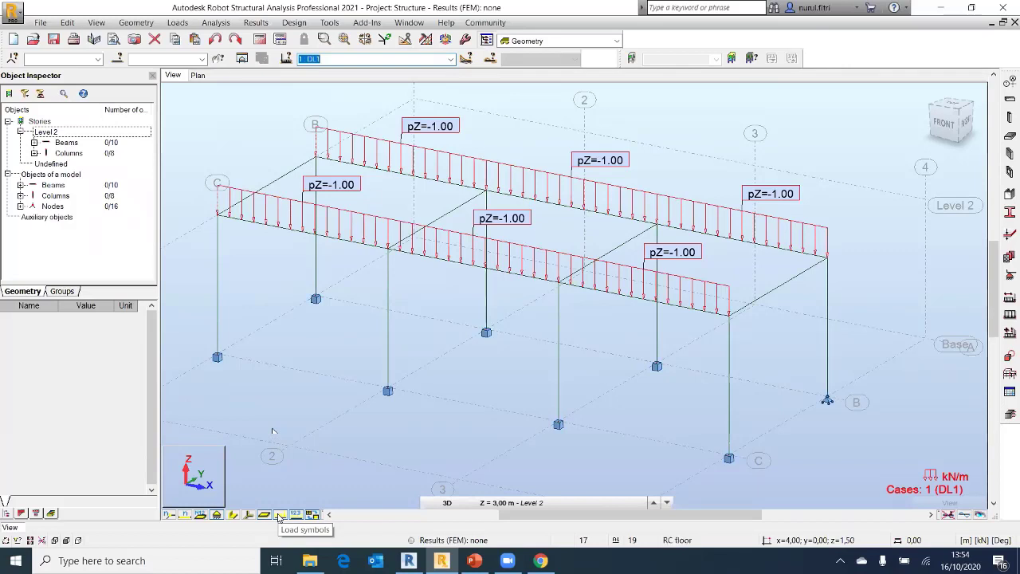
{"action": "left_click", "coordinate": [451, 61]}
{"action": "left_click", "coordinate": [441, 88]}
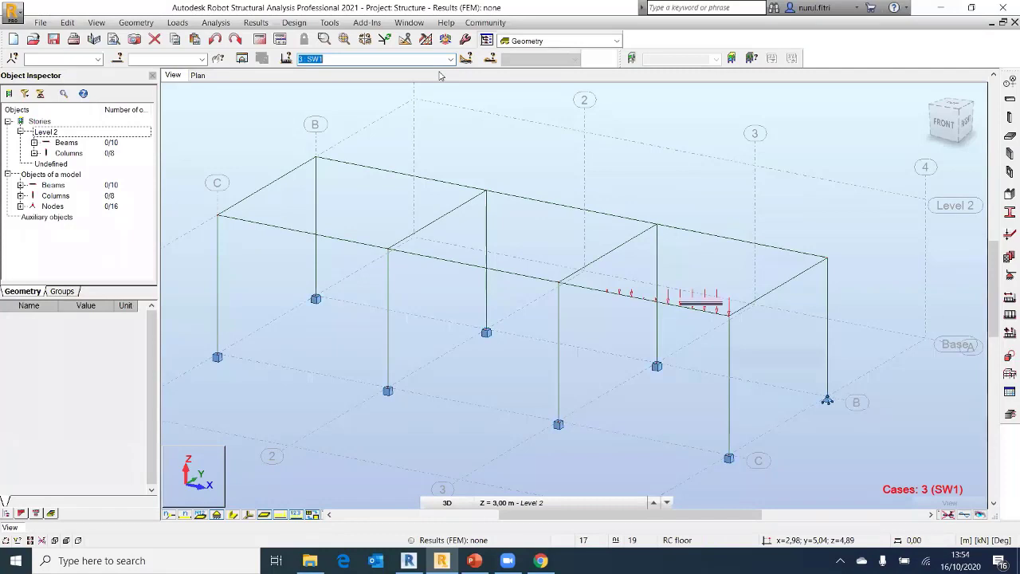
{"action": "left_click", "coordinate": [448, 58]}
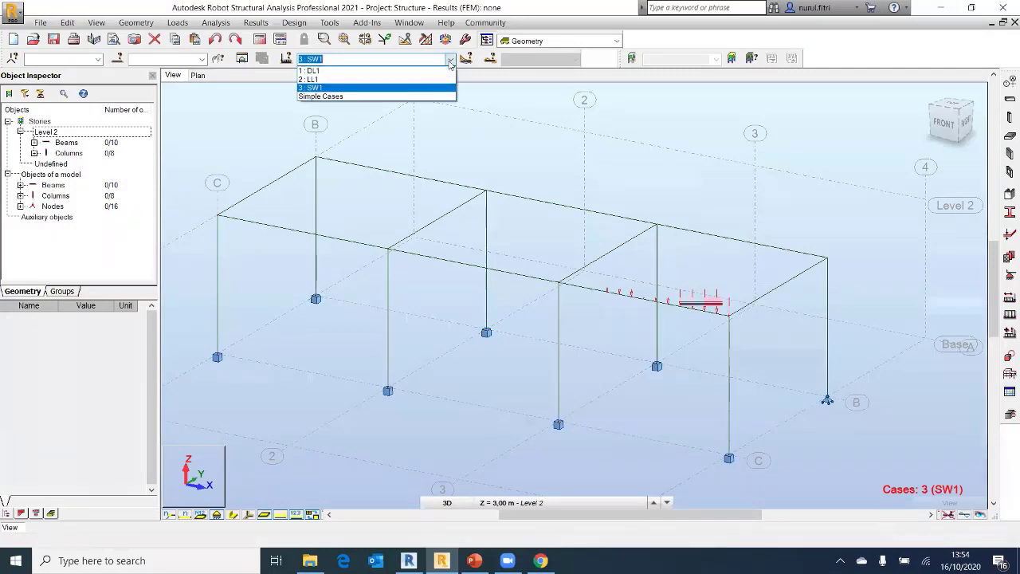
{"action": "left_click", "coordinate": [443, 80]}
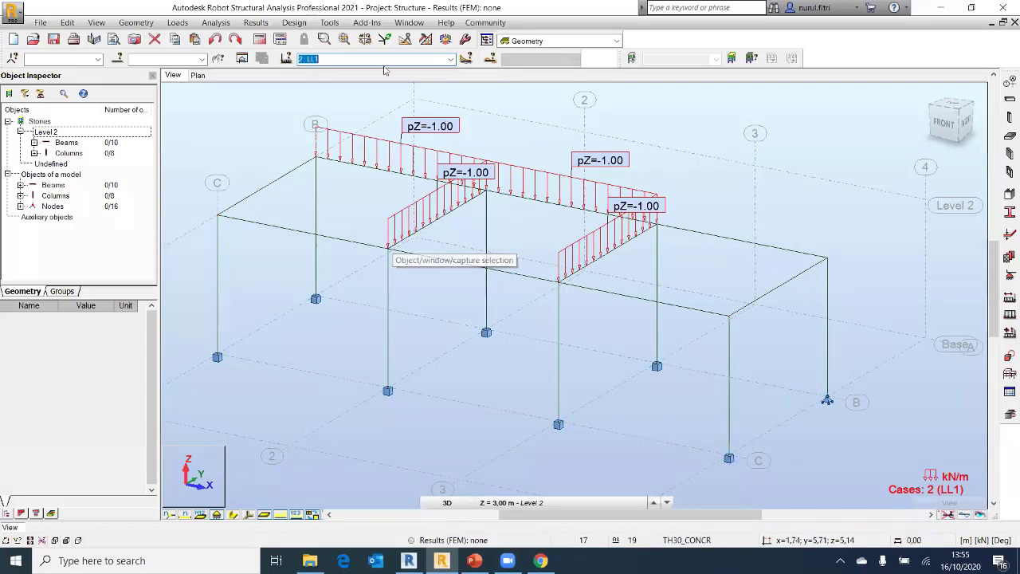
{"action": "left_click", "coordinate": [179, 24]}
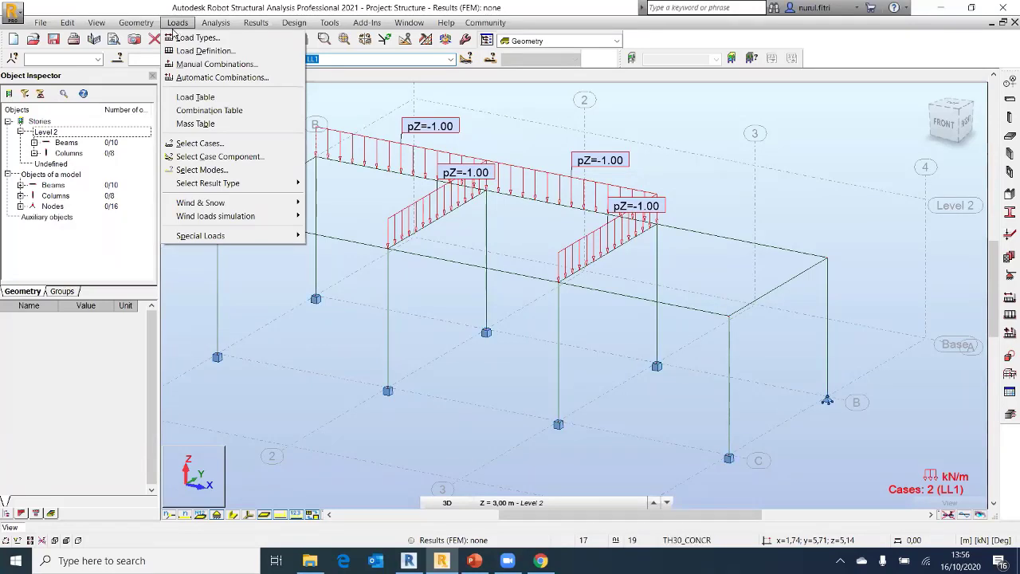
{"action": "mouse_move", "coordinate": [367, 23]}
{"action": "key", "text": "Left"}
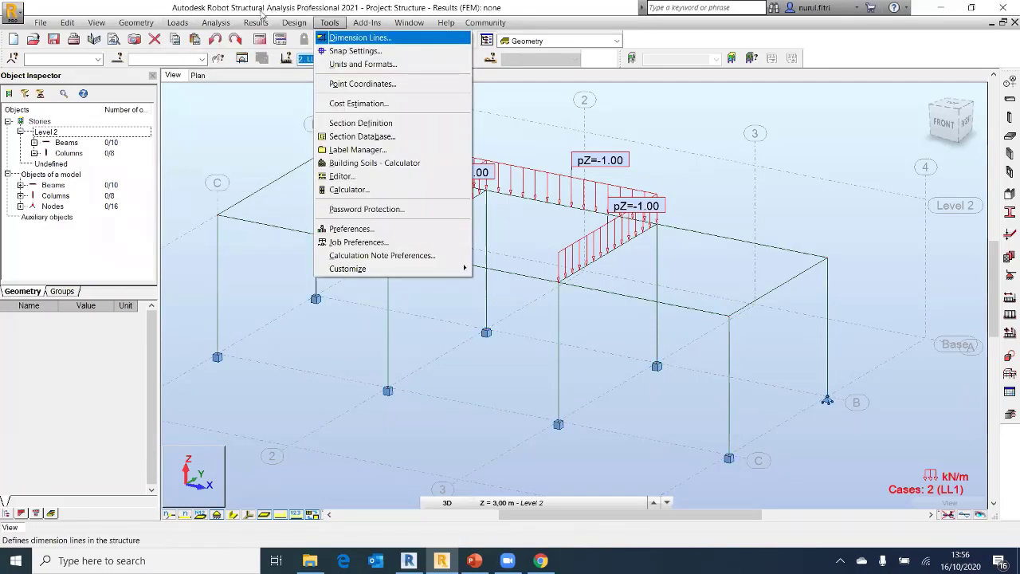
{"action": "mouse_move", "coordinate": [216, 23]}
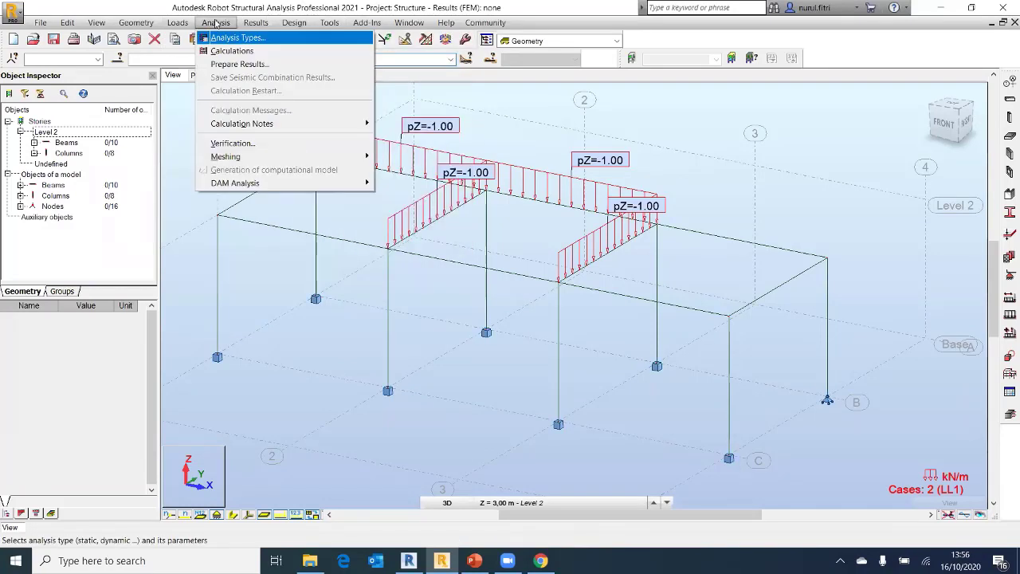
Create a manual load combination of type ULS named ULS1
{"action": "mouse_move", "coordinate": [183, 24]}
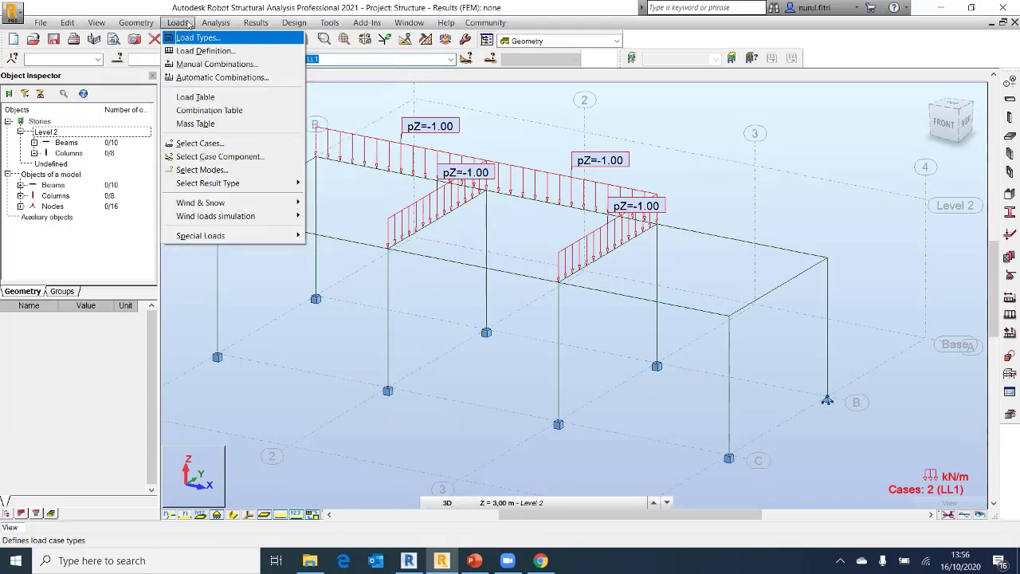
{"action": "left_click", "coordinate": [211, 65]}
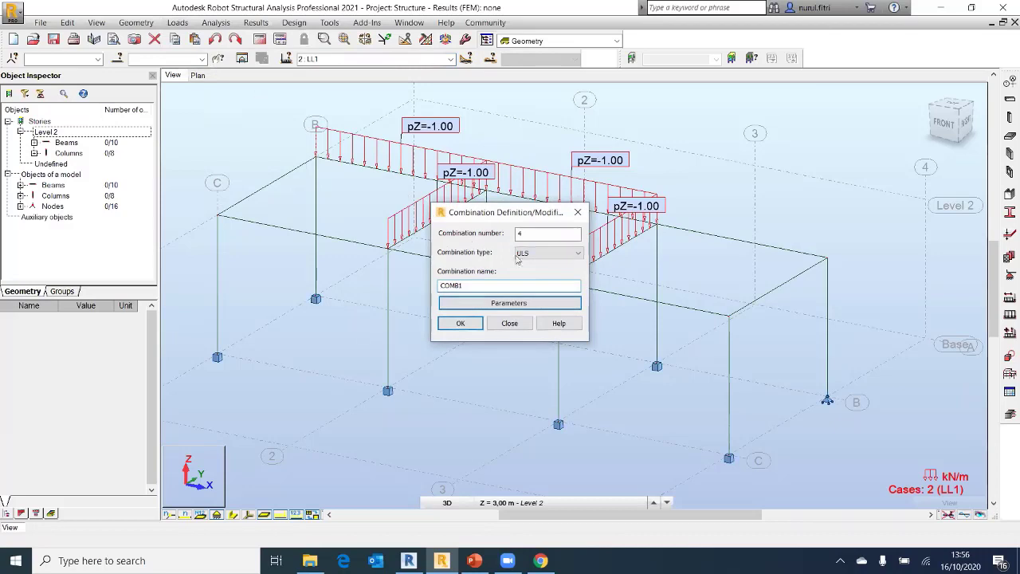
{"action": "left_click", "coordinate": [518, 254]}
{"action": "left_click", "coordinate": [536, 255]}
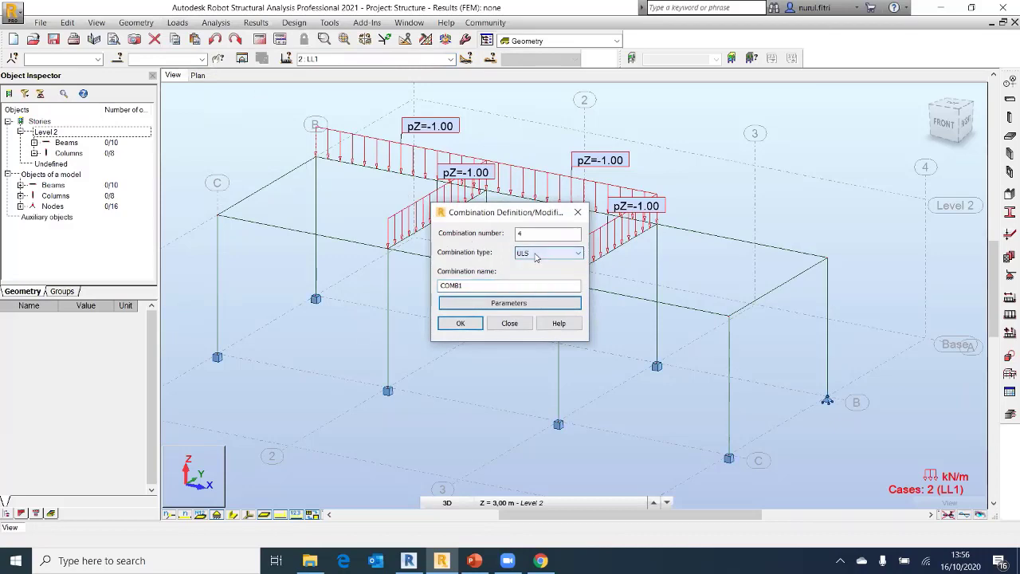
{"action": "left_click", "coordinate": [536, 257]}
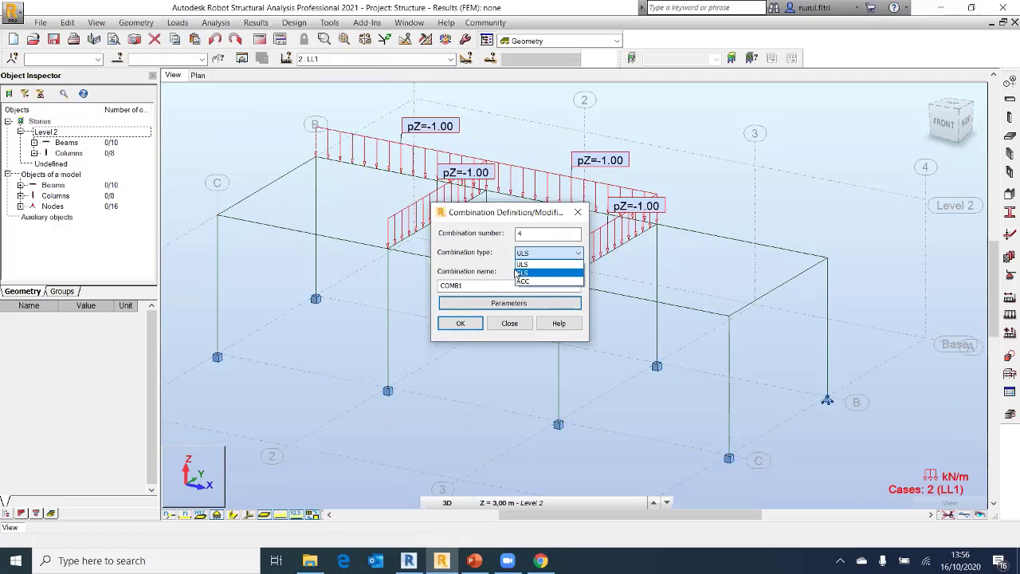
{"action": "left_click", "coordinate": [526, 263]}
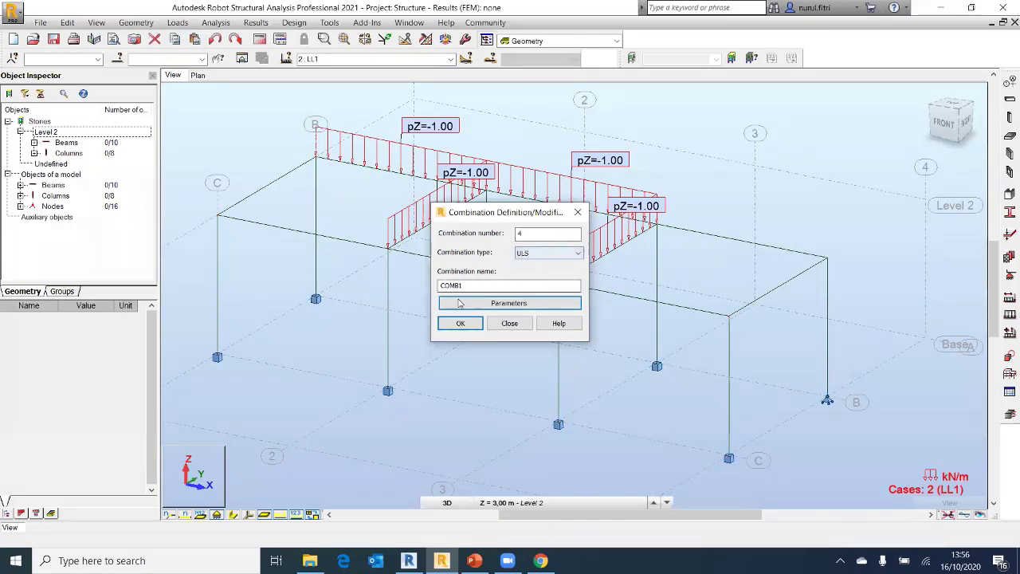
{"action": "left_click_drag", "start_coordinate": [473, 284], "coordinate": [430, 286]}
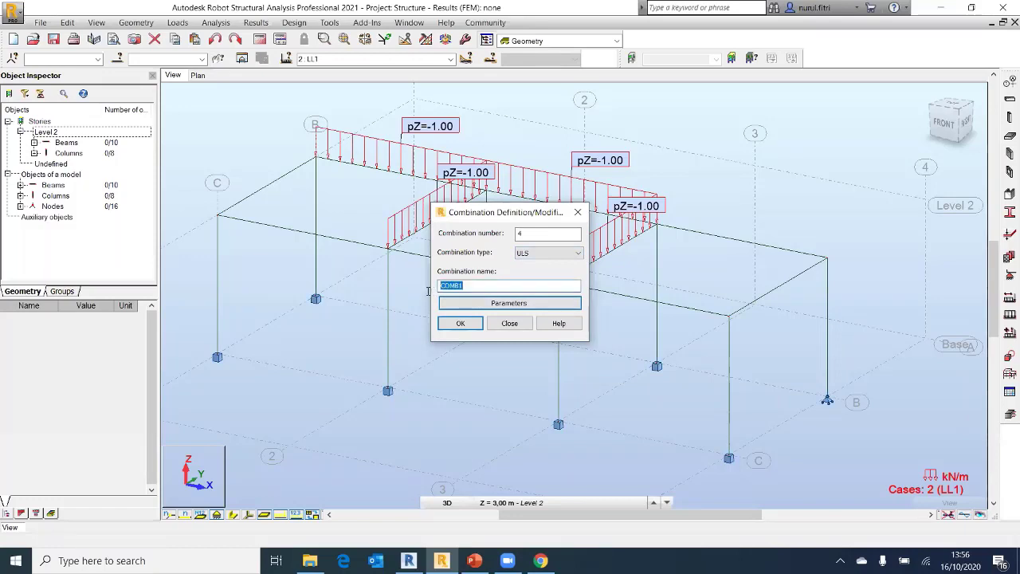
{"action": "type", "text": "ULS"}
{"action": "type", "text": "1"}
{"action": "left_click", "coordinate": [459, 325]}
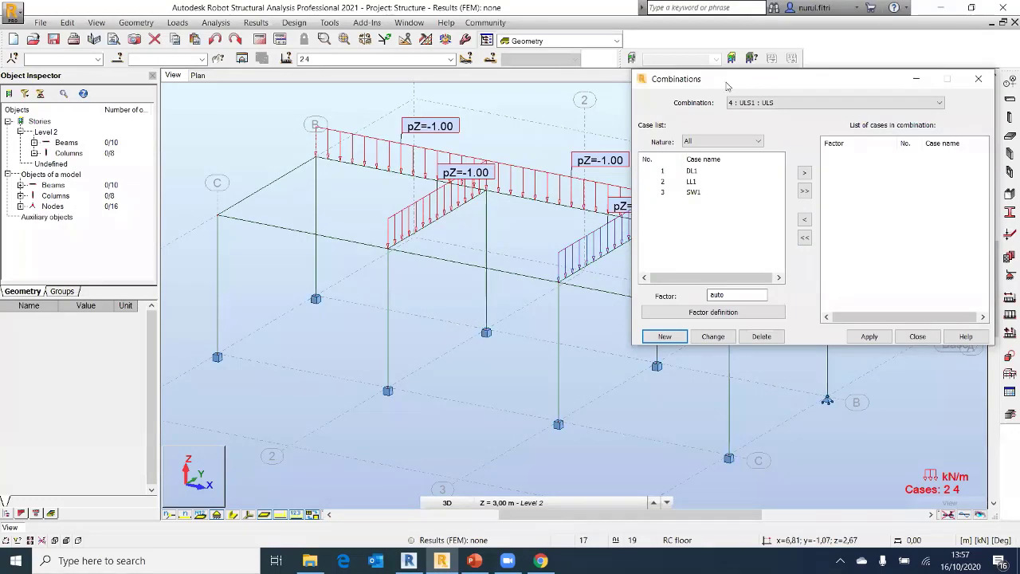
Add the load cases to combination ULS1 and take SW1 back out, keeping only DL1 and LL1 in it
{"action": "left_click", "coordinate": [443, 253]}
{"action": "left_click", "coordinate": [438, 265], "text": "shift"}
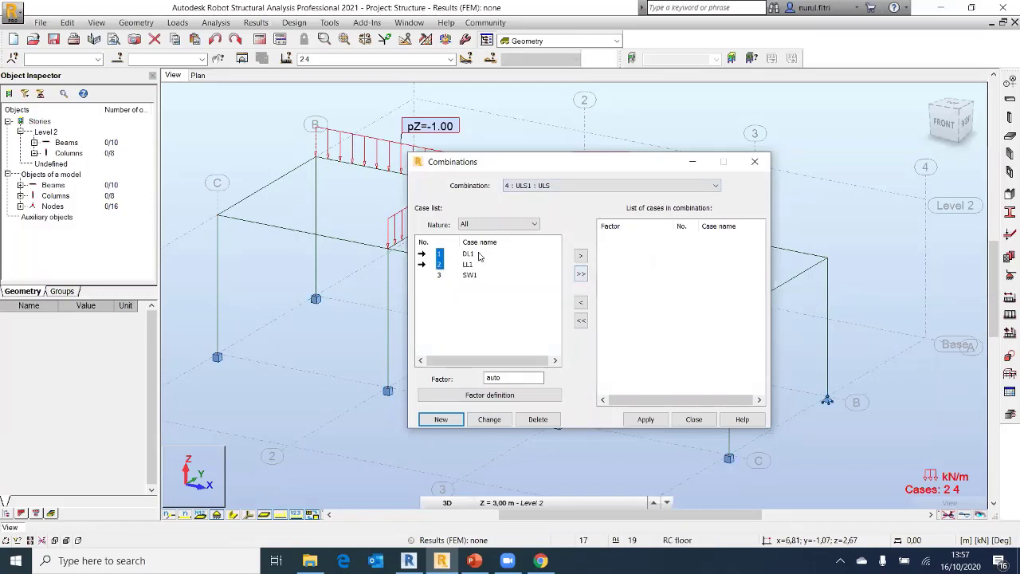
{"action": "left_click", "coordinate": [581, 274]}
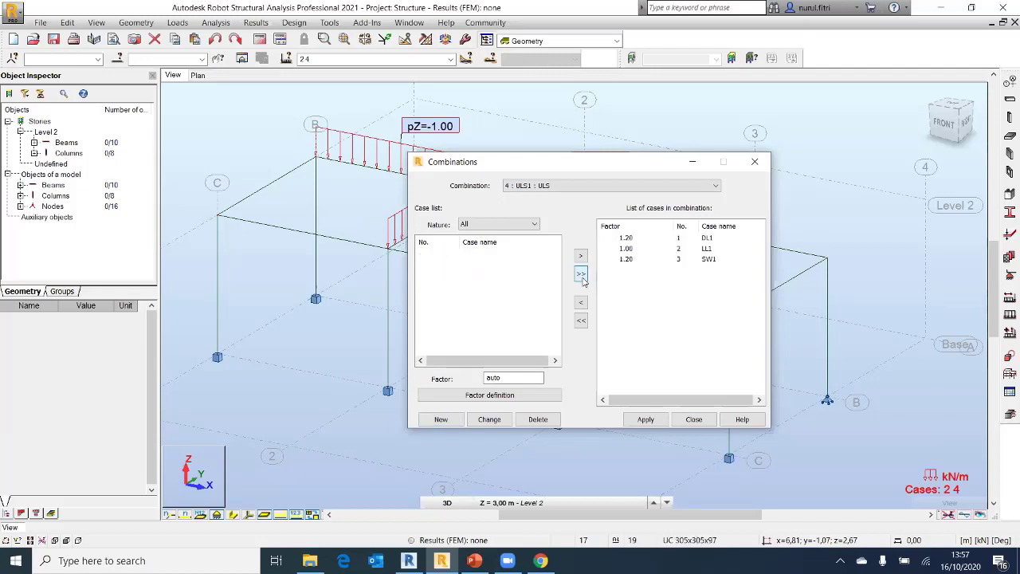
{"action": "left_click", "coordinate": [627, 260]}
{"action": "left_click", "coordinate": [581, 302]}
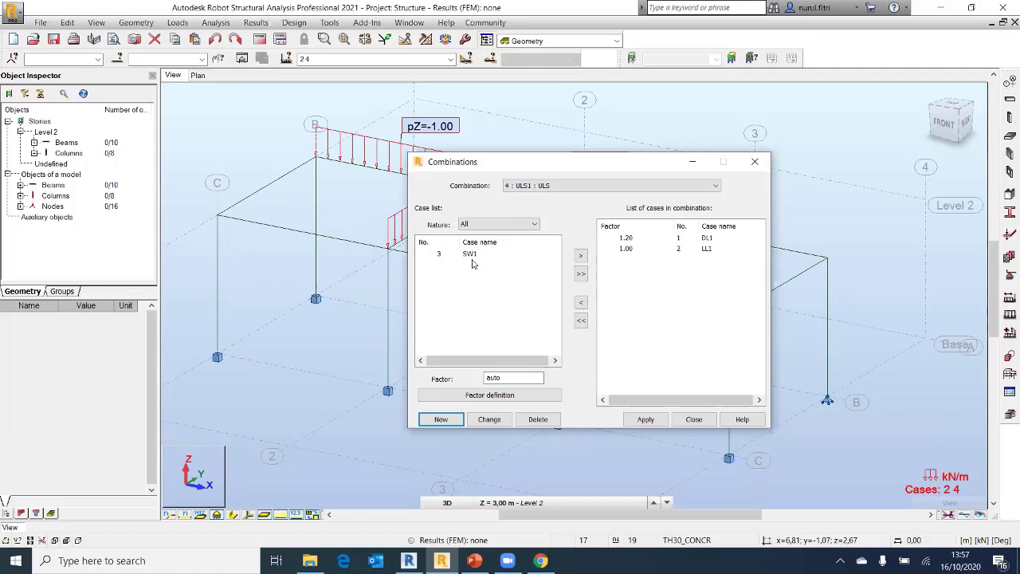
Review the ULS combination factors defined for each load nature and close the factor definition
{"action": "left_click", "coordinate": [628, 238]}
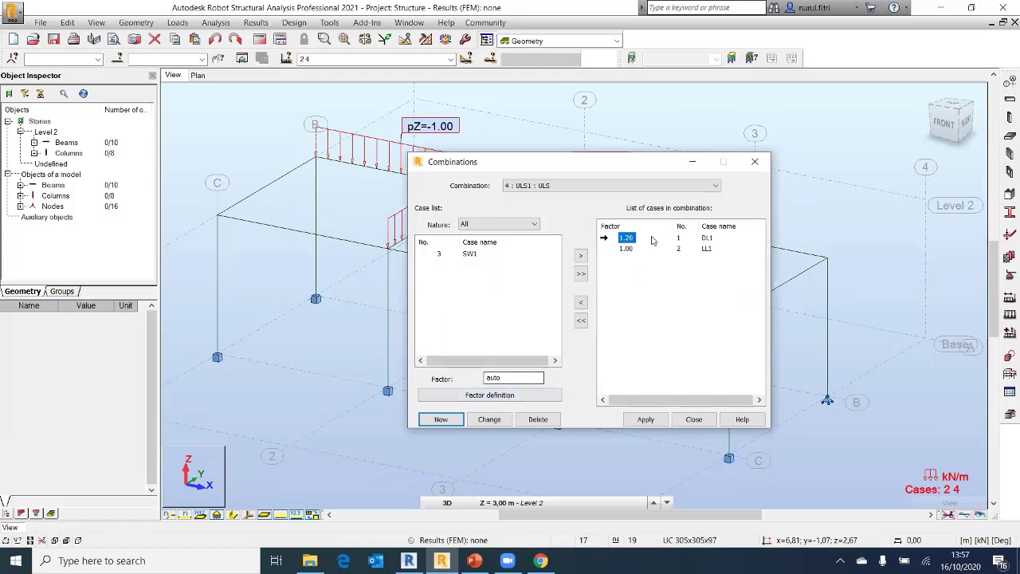
{"action": "left_click", "coordinate": [537, 394]}
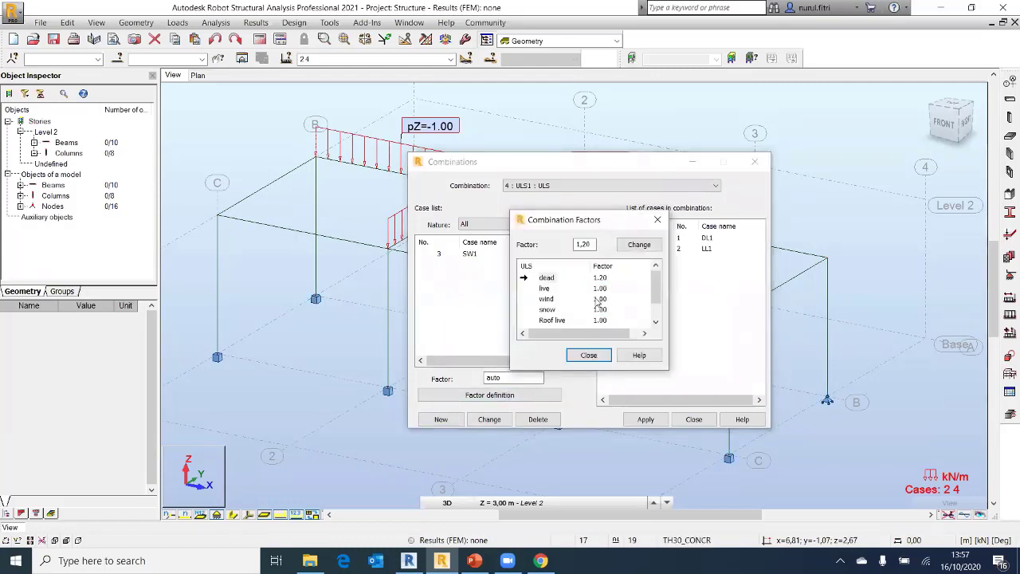
{"action": "key", "text": "Return"}
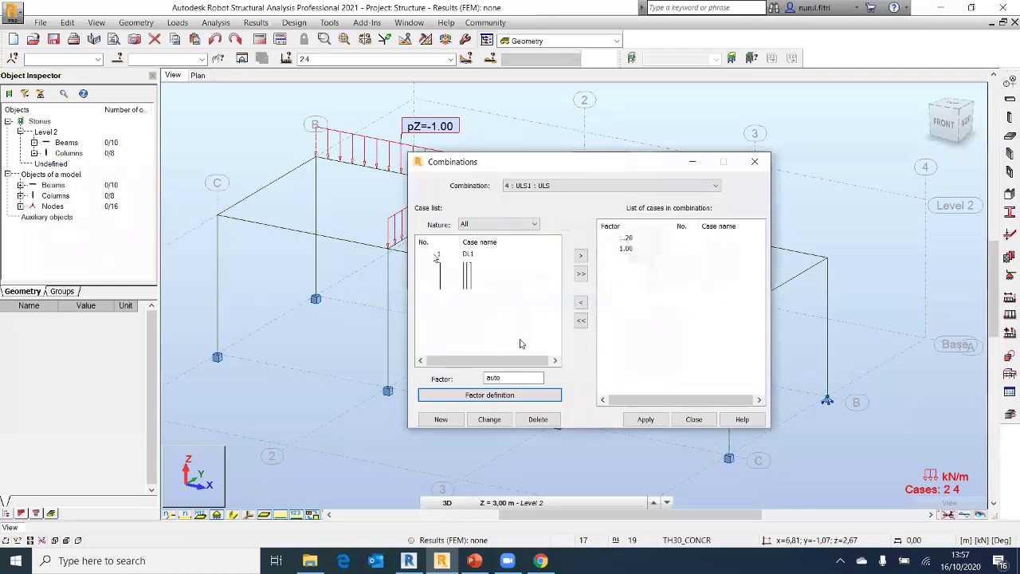
{"action": "left_click", "coordinate": [509, 398]}
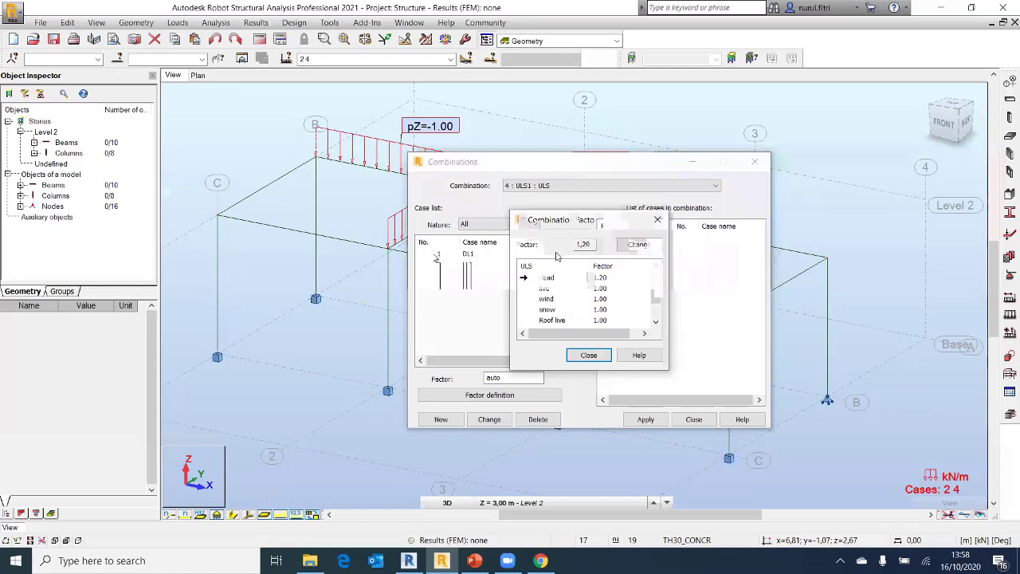
{"action": "key", "text": "Escape"}
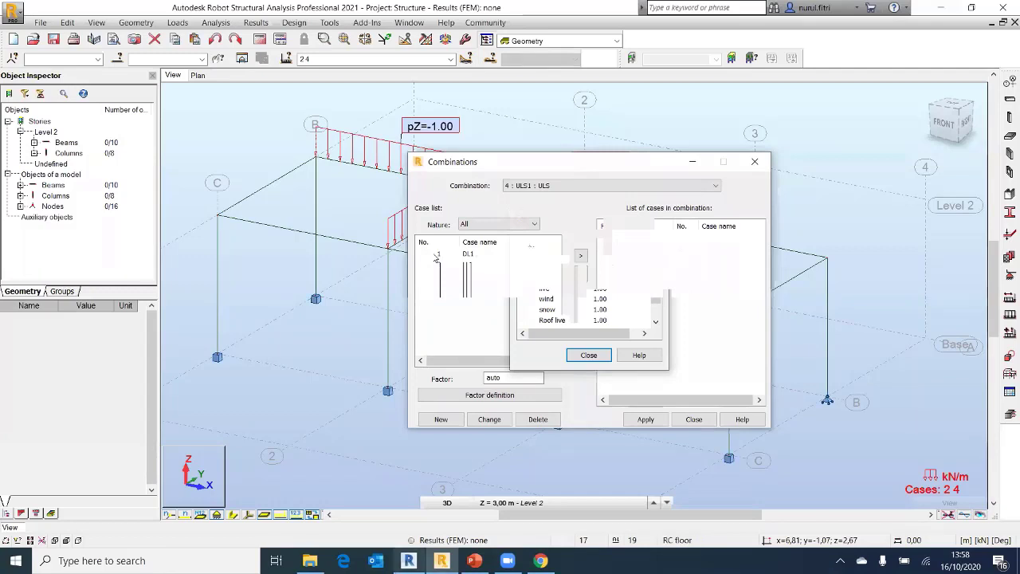
Switch to Revit, dismiss the save reminder and open the Level 2 - Analytical structural plan
{"action": "left_click", "coordinate": [408, 560]}
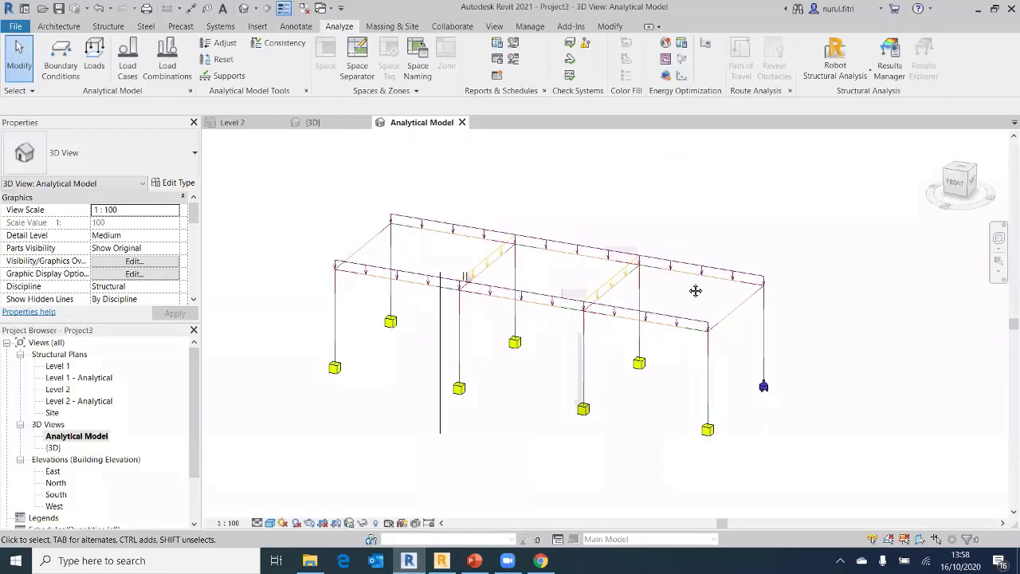
{"action": "scroll", "coordinate": [676, 271], "scroll_direction": "up", "scroll_amount": 3}
{"action": "scroll", "coordinate": [420, 157], "scroll_direction": "up", "scroll_amount": 2}
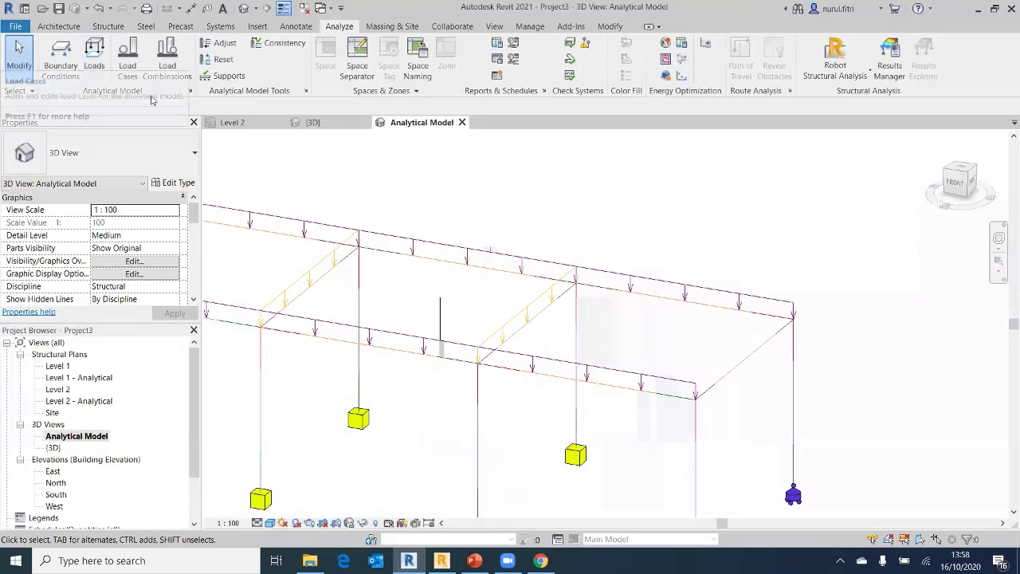
{"action": "double_click", "coordinate": [63, 389]}
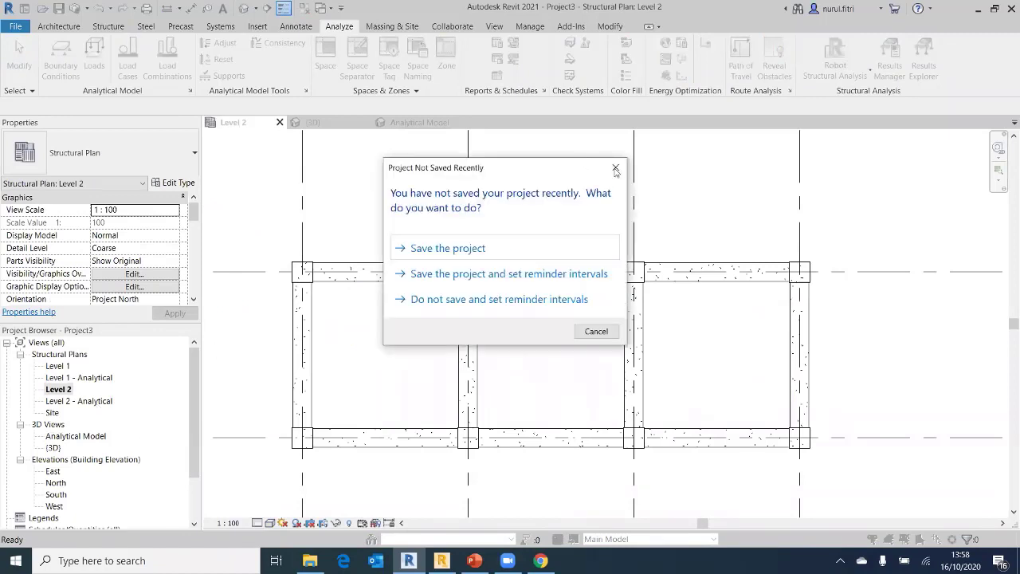
{"action": "left_click", "coordinate": [615, 166]}
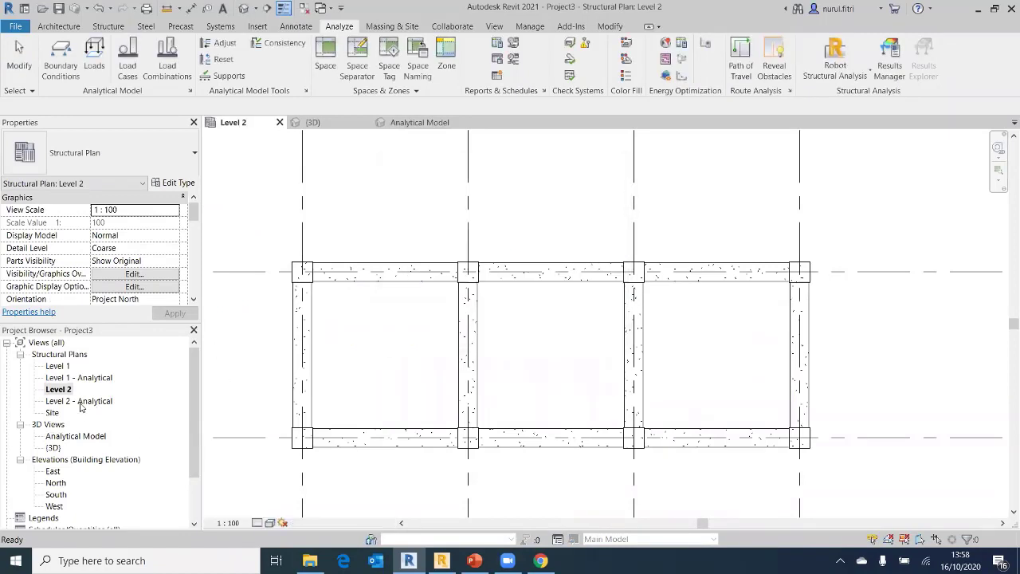
{"action": "double_click", "coordinate": [79, 401]}
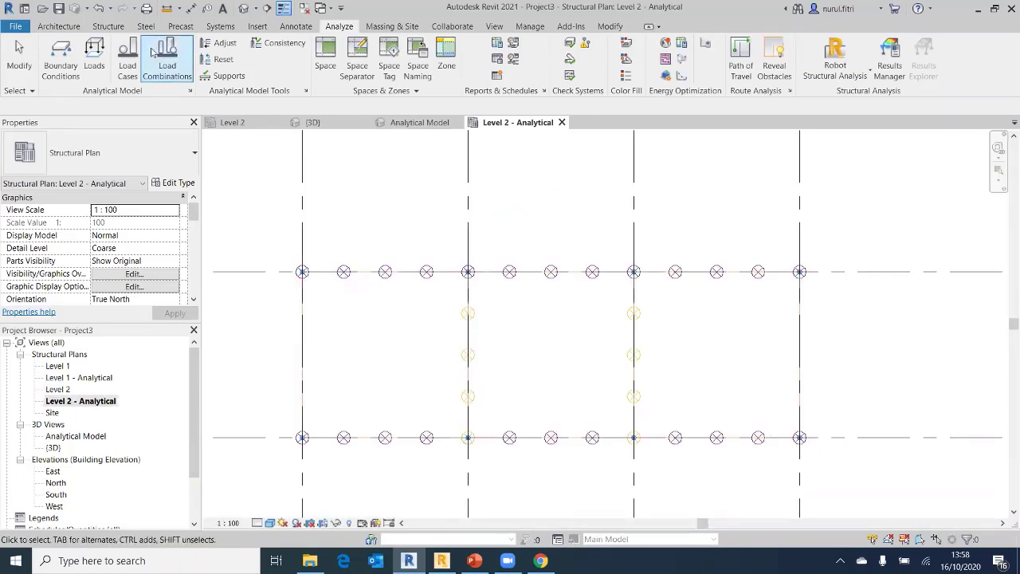
Start load placement on the analytical plan and examine the Hosted Line Load, Hosted Point Load and Hosted Area Load options
{"action": "left_click", "coordinate": [94, 54]}
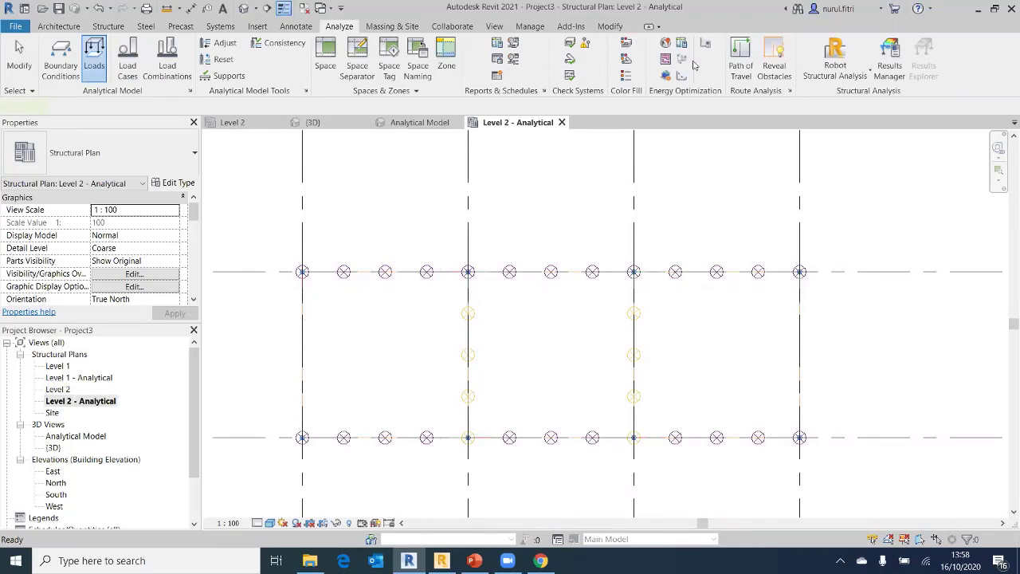
{"action": "left_click", "coordinate": [662, 75]}
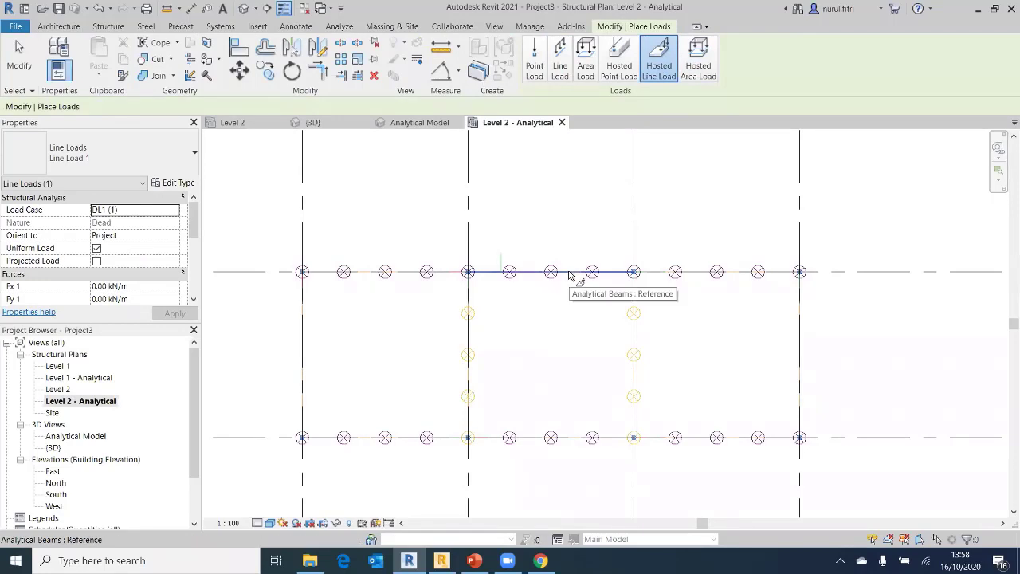
{"action": "scroll", "coordinate": [569, 275], "scroll_direction": "up", "scroll_amount": 2}
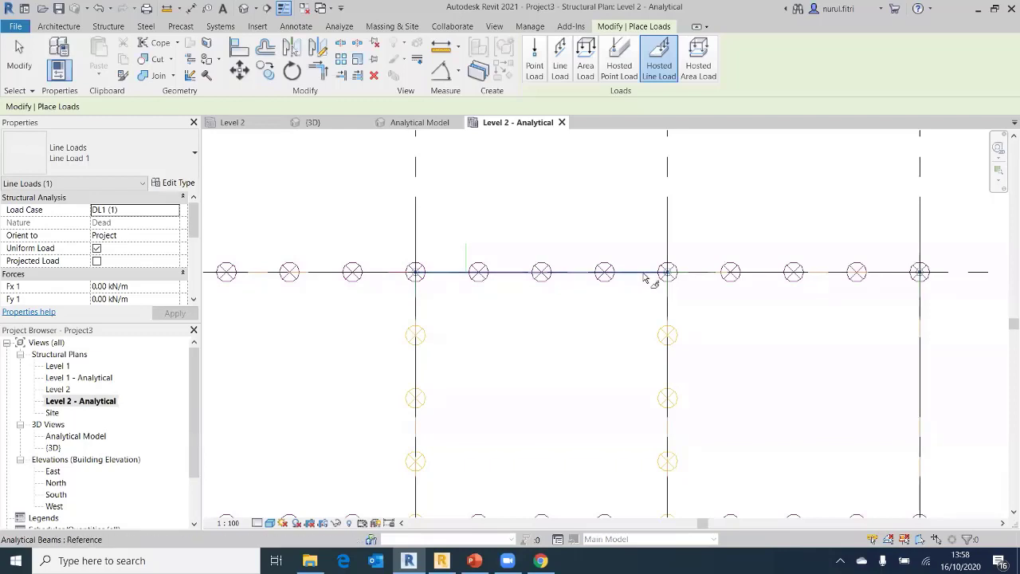
{"action": "left_click", "coordinate": [620, 71]}
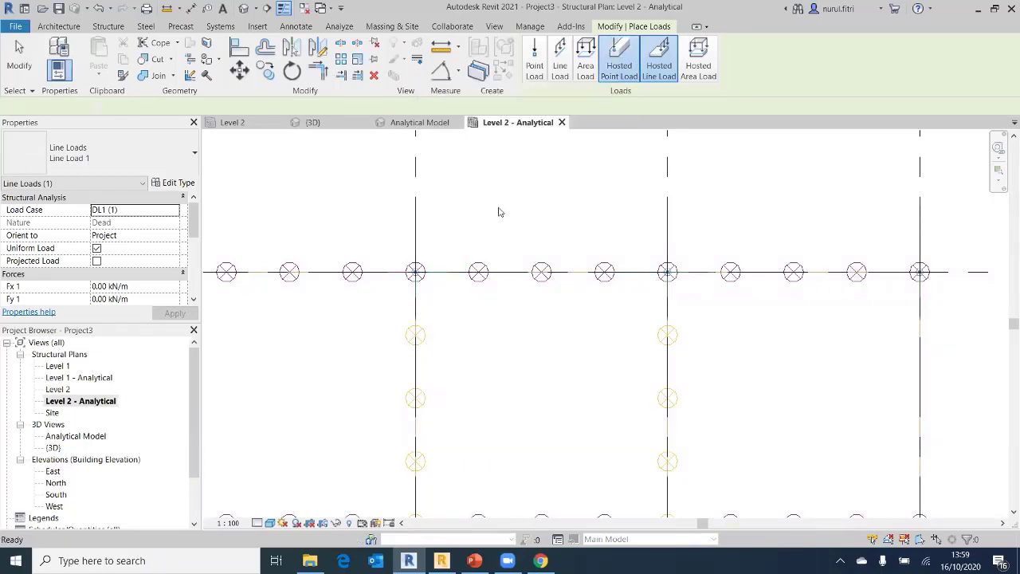
{"action": "scroll", "coordinate": [439, 223], "scroll_direction": "down", "scroll_amount": 3}
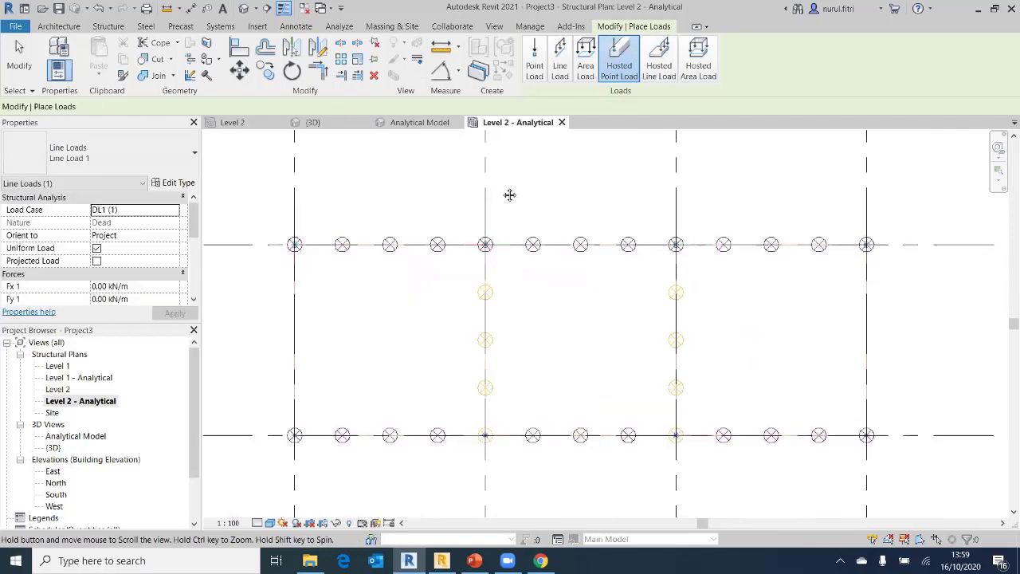
{"action": "scroll", "coordinate": [353, 221], "scroll_direction": "up", "scroll_amount": 3}
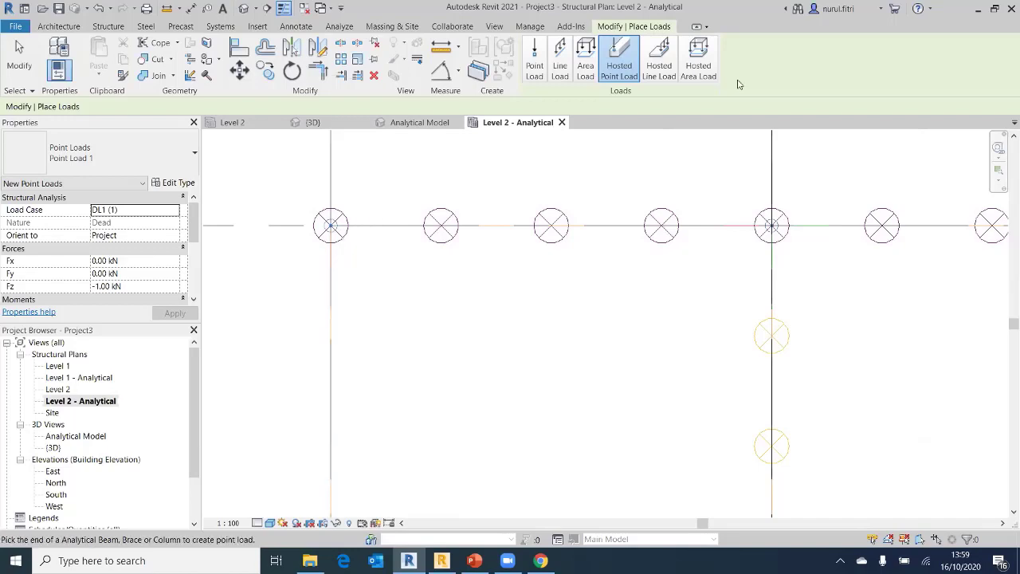
{"action": "left_click", "coordinate": [698, 72]}
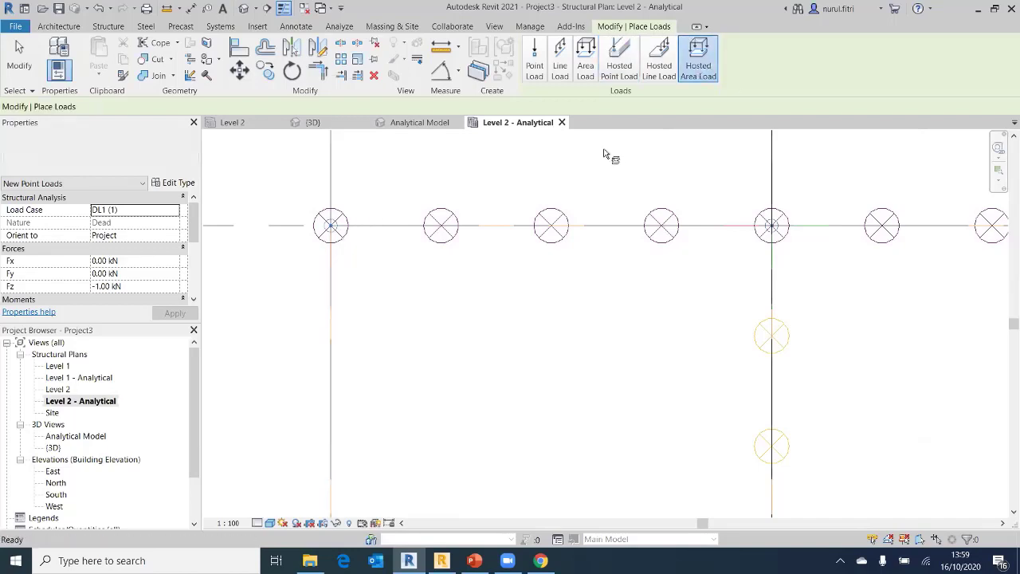
{"action": "scroll", "coordinate": [607, 150], "scroll_direction": "down", "scroll_amount": 1}
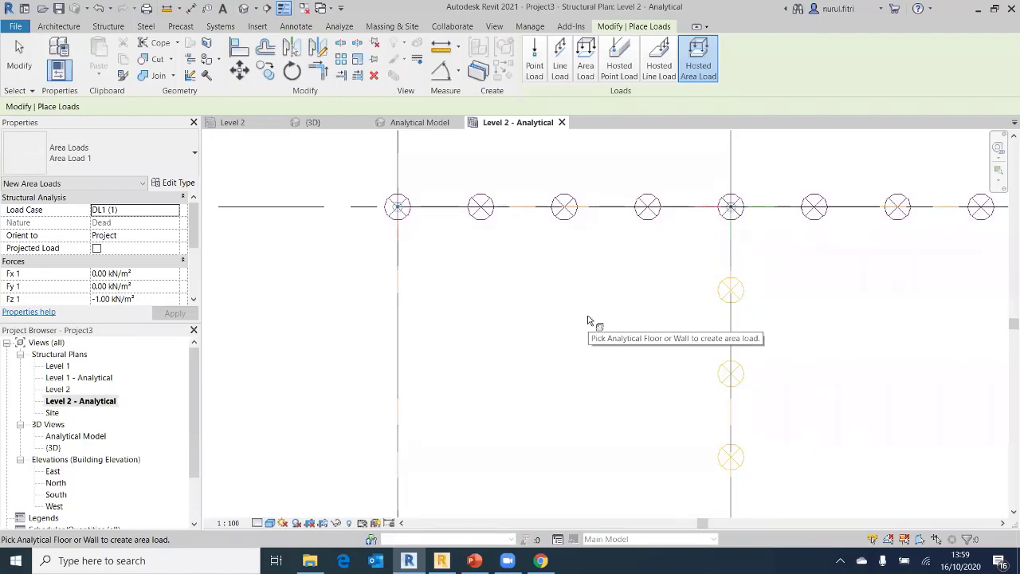
Try a point load at the upper corner node on grid 1, and draw a line load from that node to the midpoint of the grid 1 beam
{"action": "left_click", "coordinate": [535, 70]}
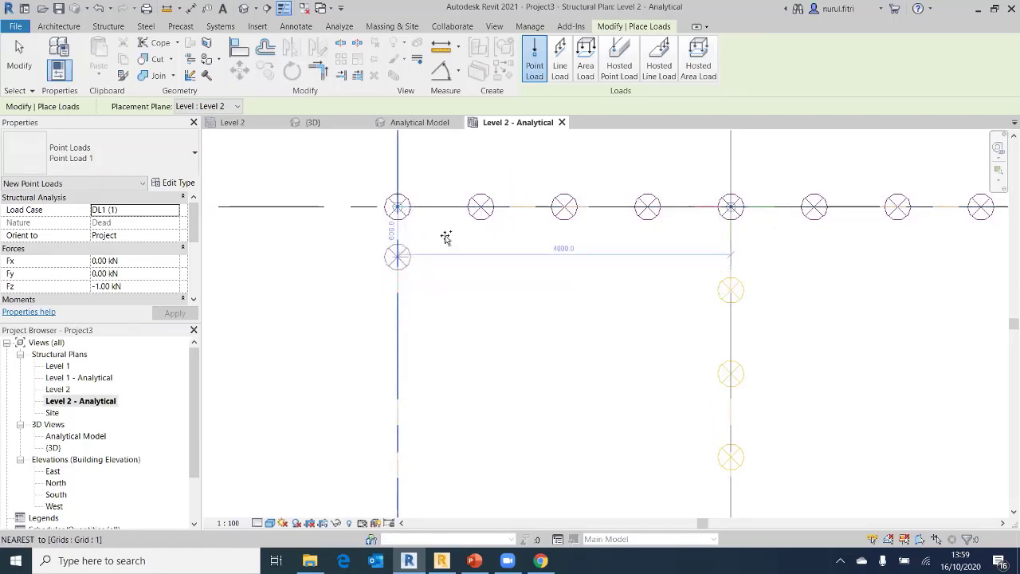
{"action": "left_click", "coordinate": [388, 207]}
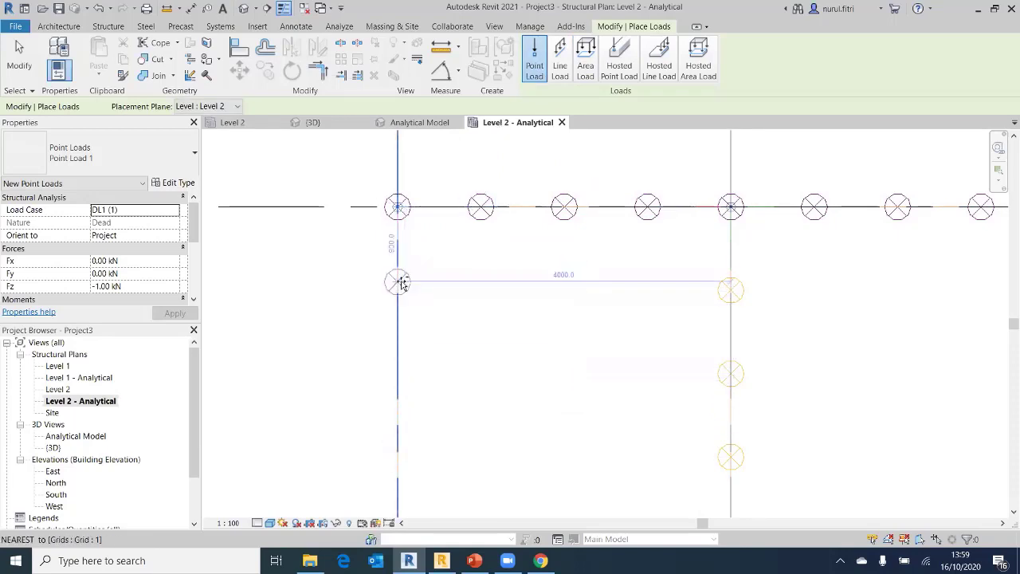
{"action": "left_click", "coordinate": [567, 70]}
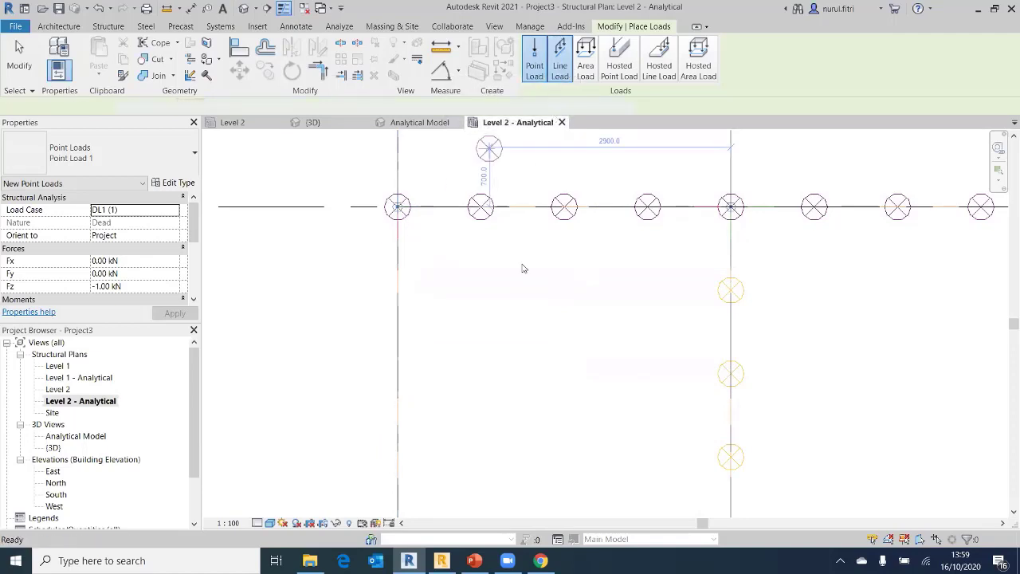
{"action": "scroll", "coordinate": [519, 294], "scroll_direction": "down", "scroll_amount": 2}
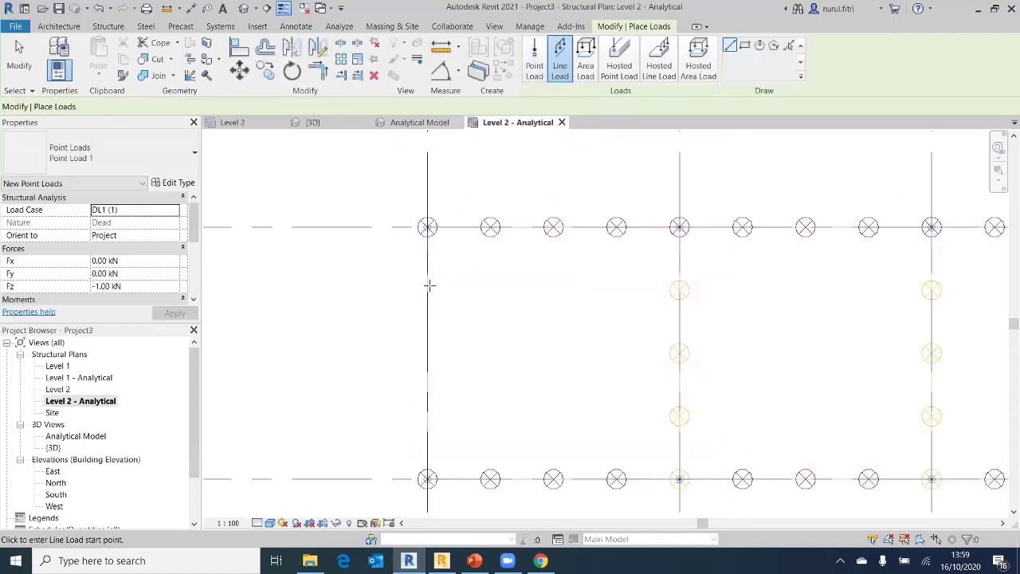
{"action": "scroll", "coordinate": [427, 256], "scroll_direction": "up", "scroll_amount": 2}
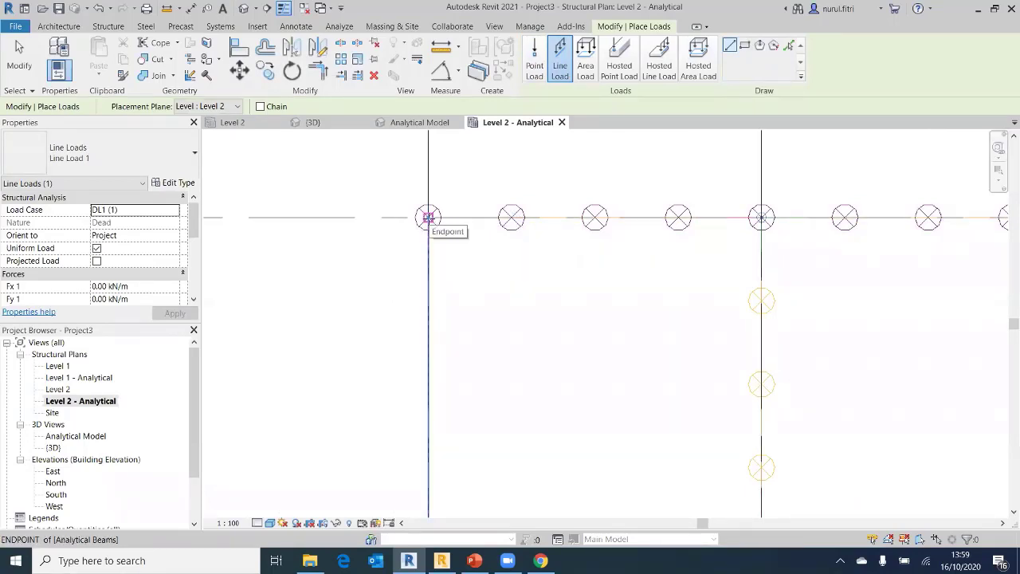
{"action": "left_click", "coordinate": [428, 217]}
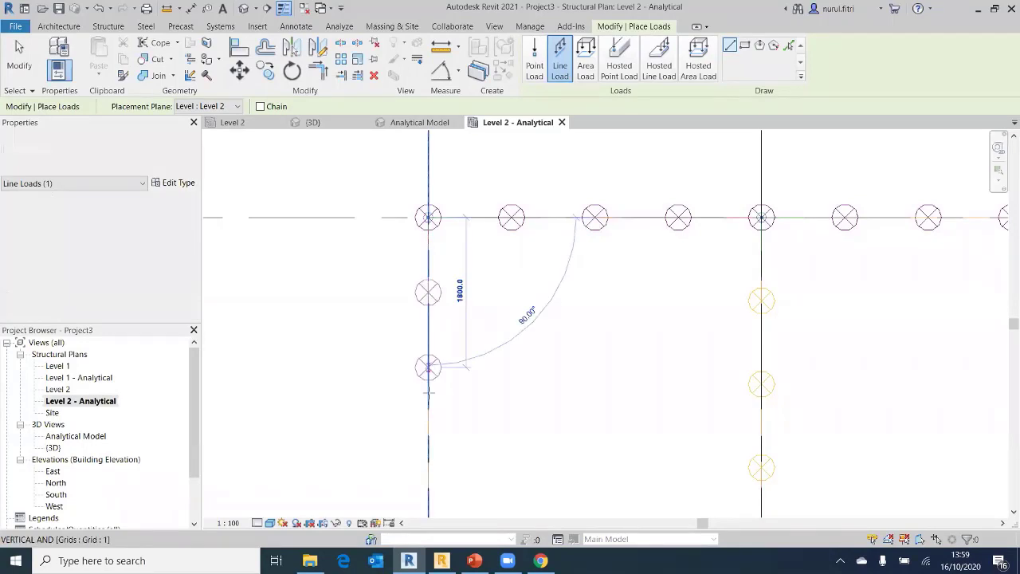
{"action": "left_click", "coordinate": [428, 384]}
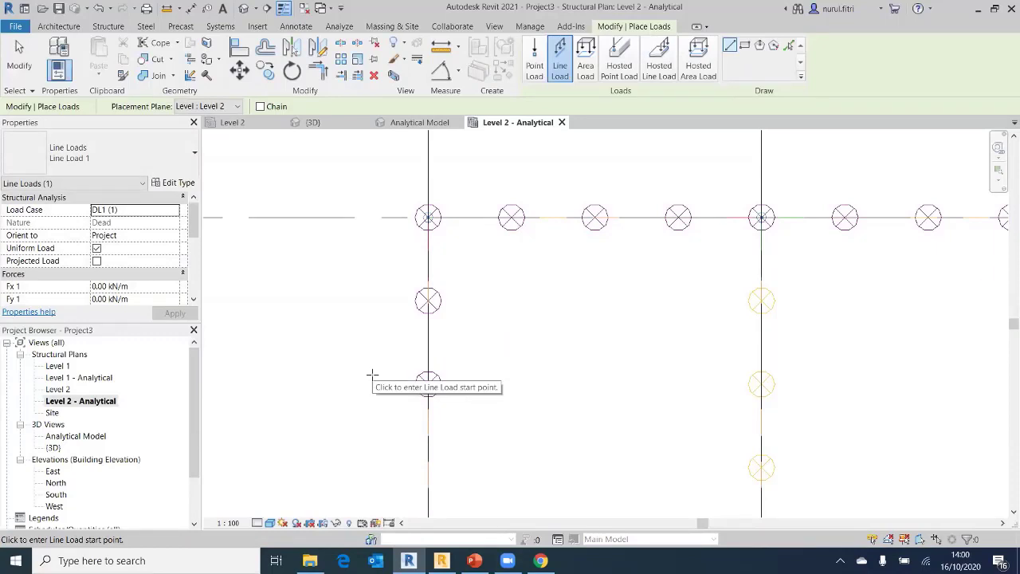
{"action": "scroll", "coordinate": [372, 371], "scroll_direction": "down", "scroll_amount": 2}
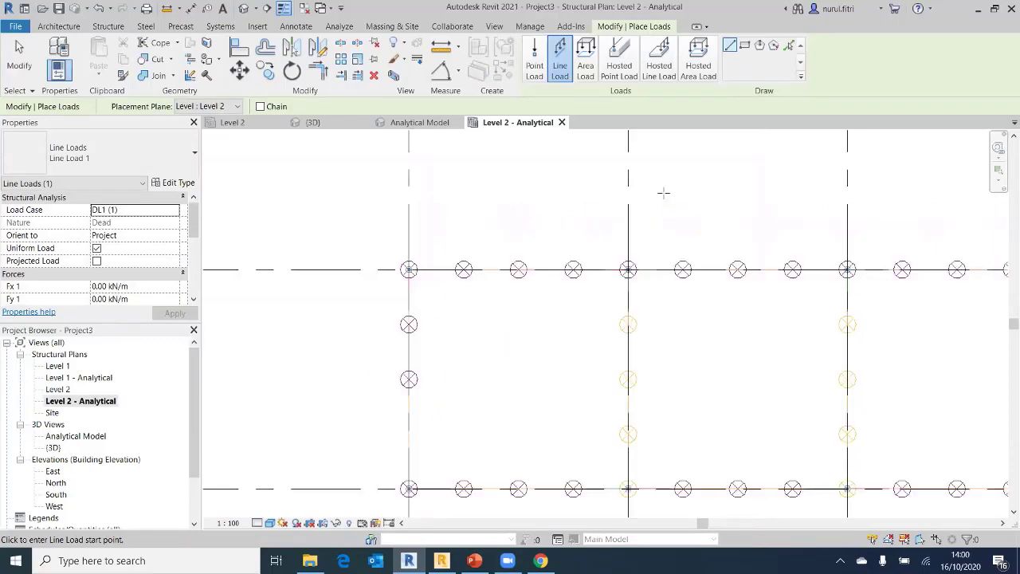
{"action": "left_click", "coordinate": [660, 68]}
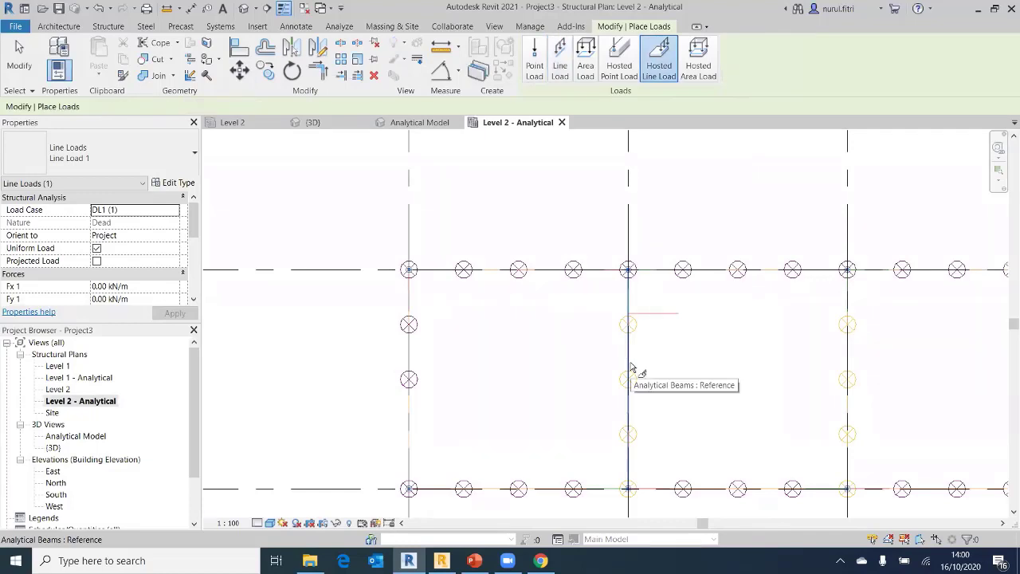
{"action": "right_click", "coordinate": [565, 337]}
{"action": "left_click", "coordinate": [578, 340]}
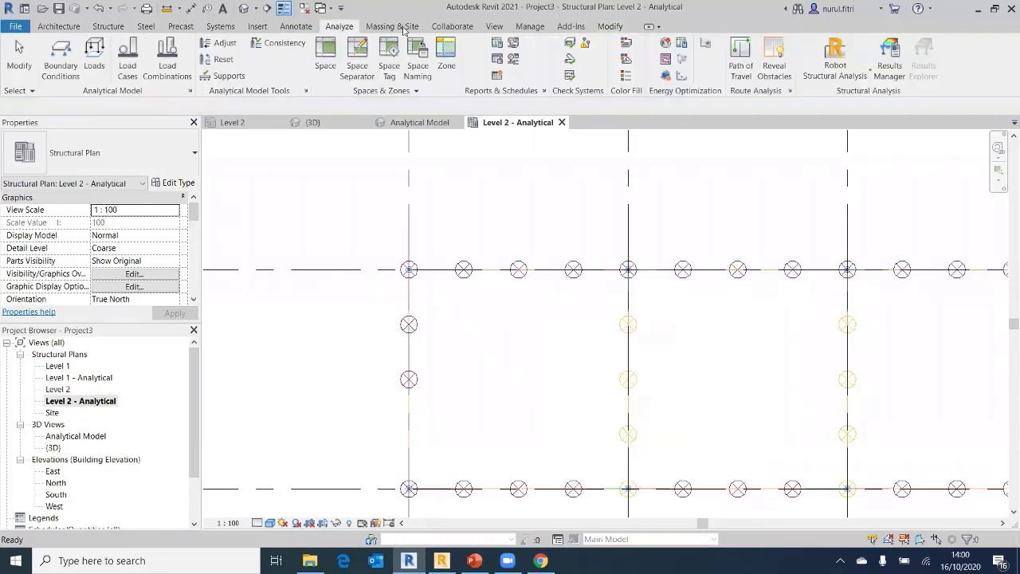
Try a rectangular area load about 1300 by 1400 mm inside the upper corner of the bay at grid 1
{"action": "left_click", "coordinate": [94, 52]}
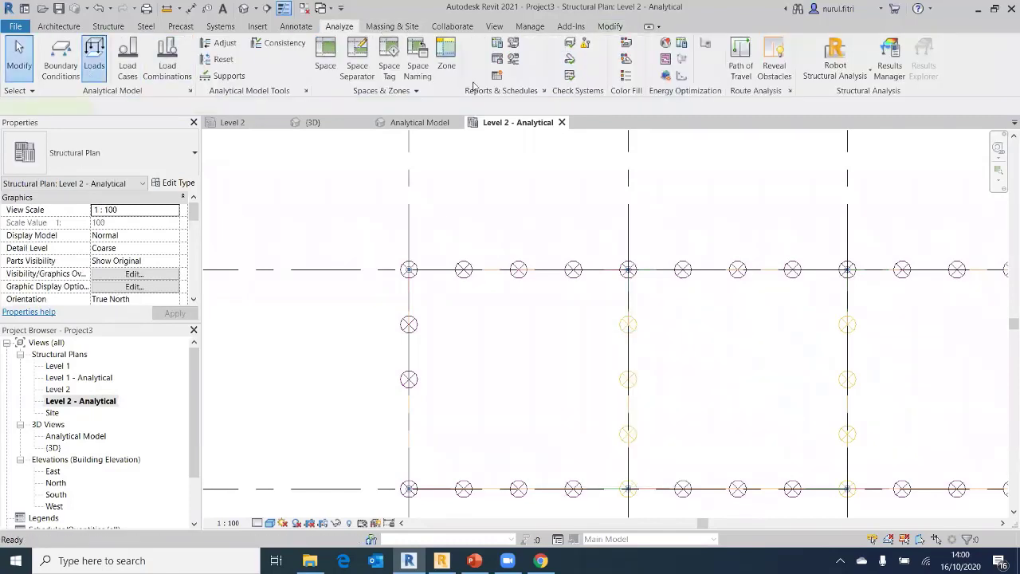
{"action": "left_click", "coordinate": [586, 64]}
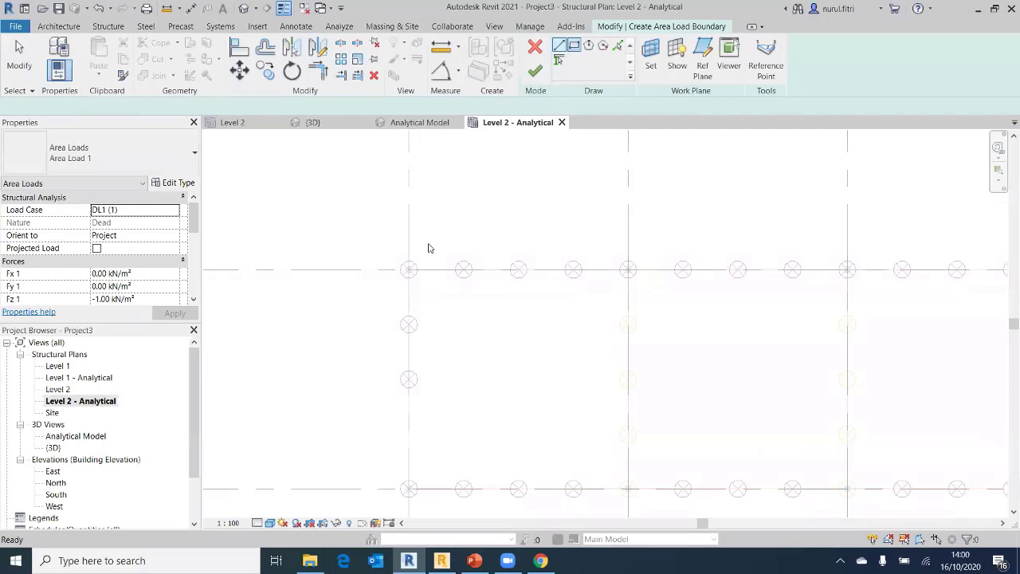
{"action": "left_click", "coordinate": [408, 270]}
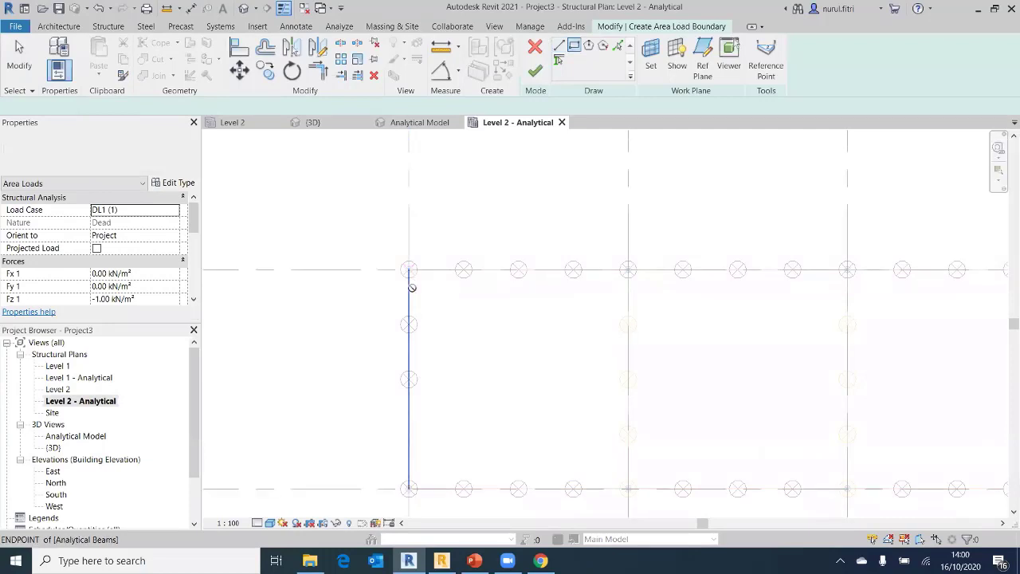
{"action": "left_click", "coordinate": [479, 346]}
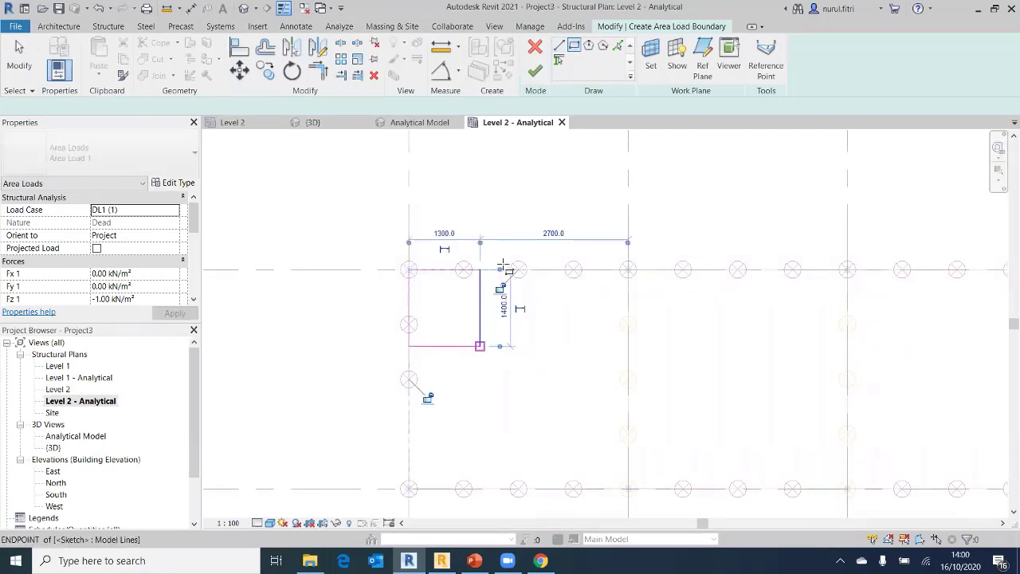
{"action": "left_click", "coordinate": [535, 71]}
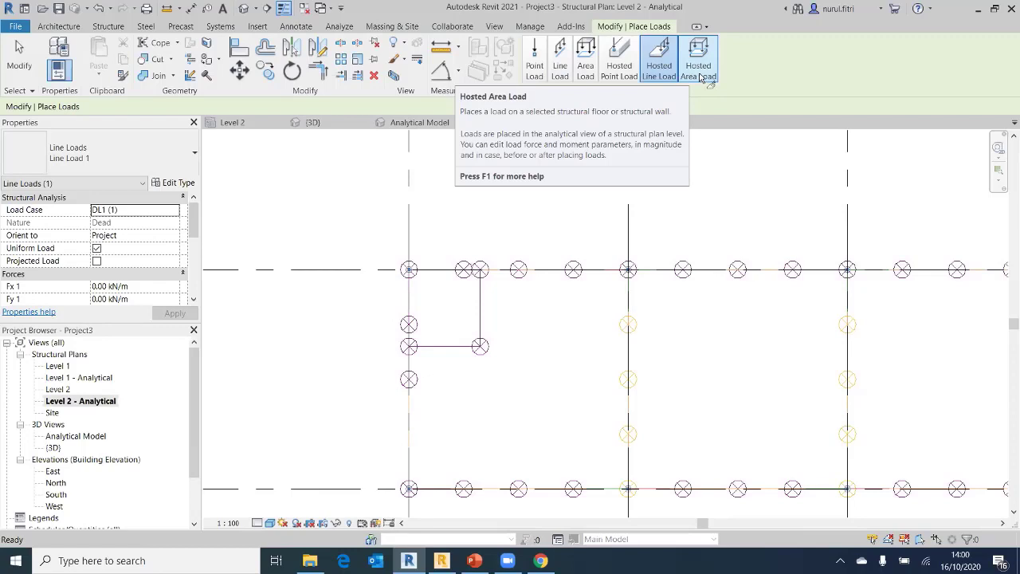
{"action": "left_click", "coordinate": [586, 64]}
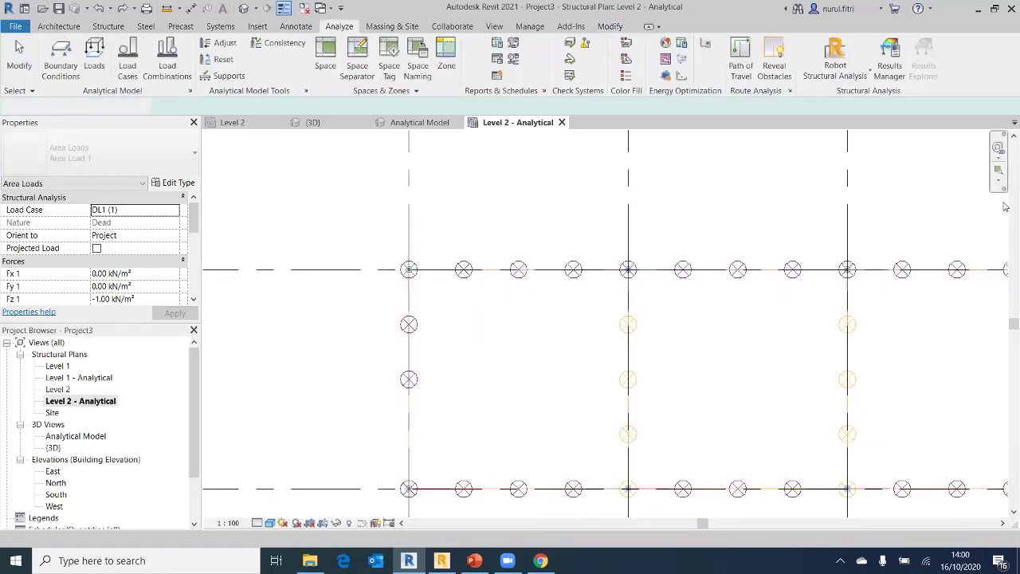
{"action": "scroll", "coordinate": [1004, 206], "scroll_direction": "up", "scroll_amount": 1}
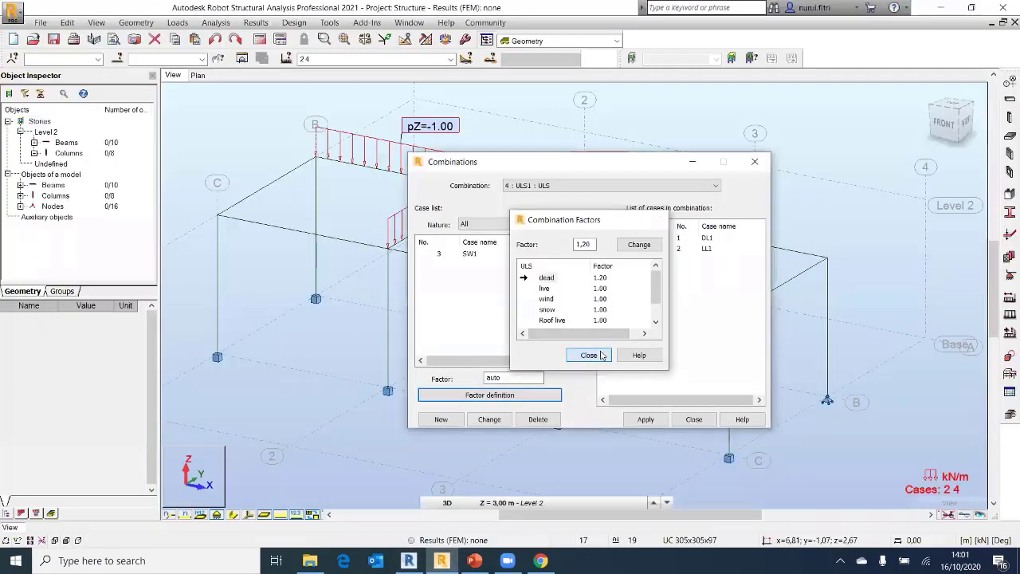
Close the combination factor definition and apply the ULS1 combination
{"action": "left_click", "coordinate": [587, 356]}
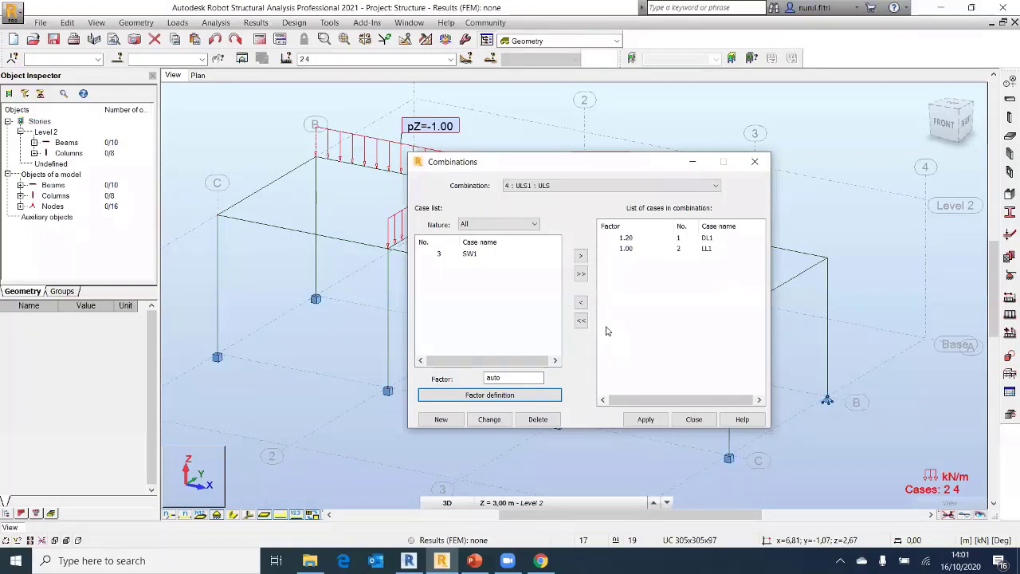
{"action": "left_click", "coordinate": [645, 420]}
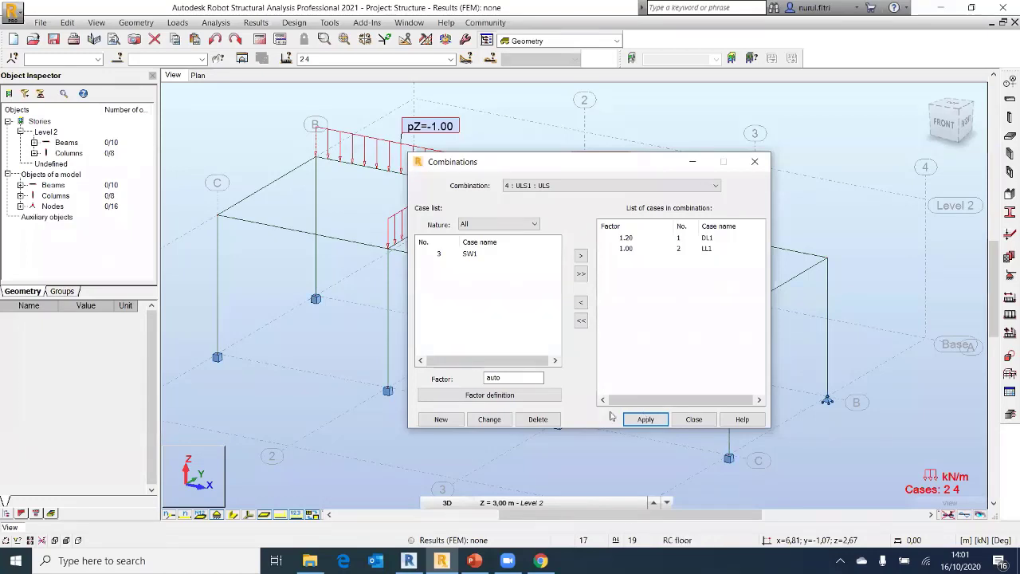
Create a new load combination of type SLS named SLS1
{"action": "left_click", "coordinate": [441, 419]}
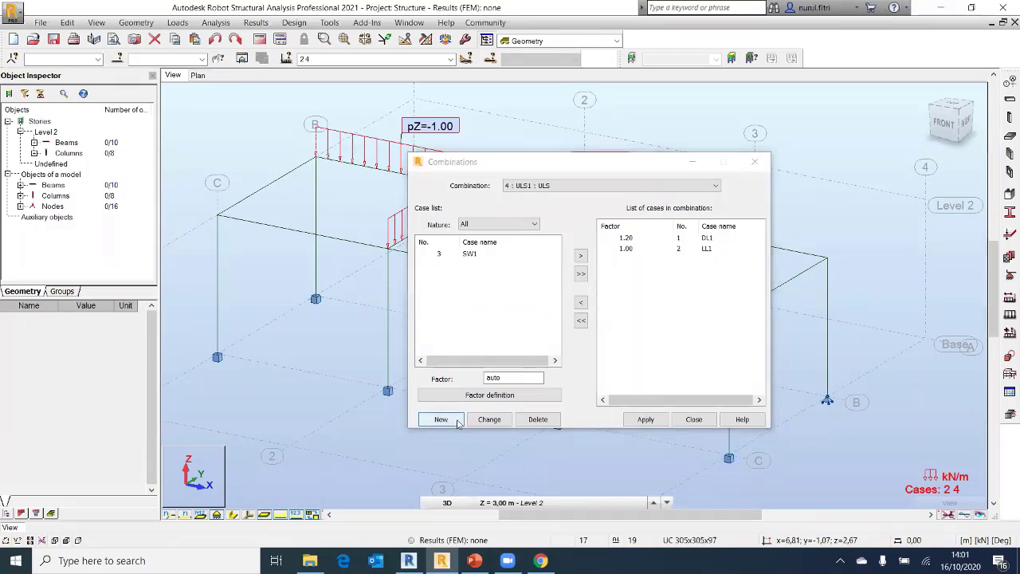
{"action": "left_click", "coordinate": [604, 272]}
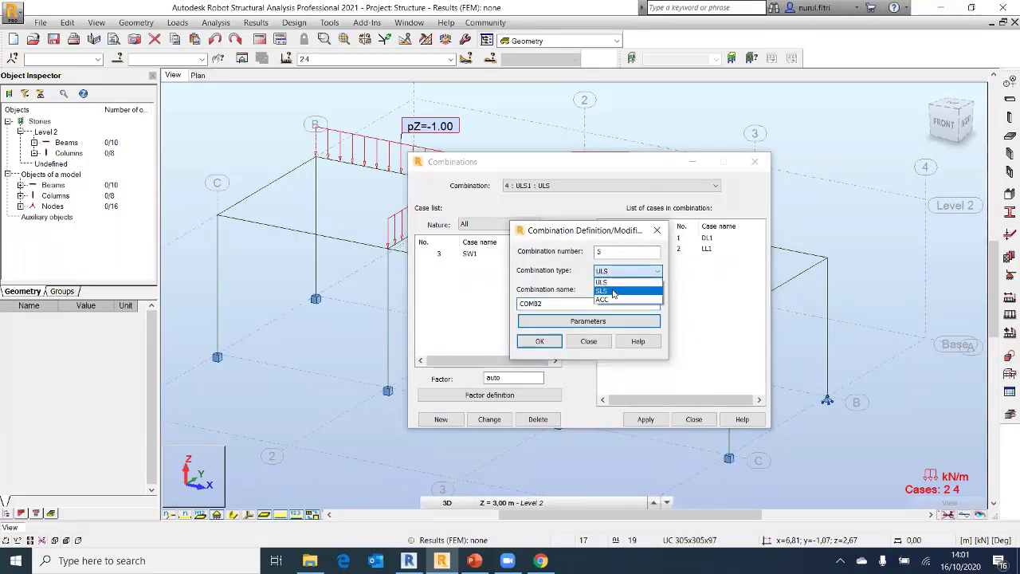
{"action": "left_click", "coordinate": [614, 293]}
{"action": "double_click", "coordinate": [557, 303]}
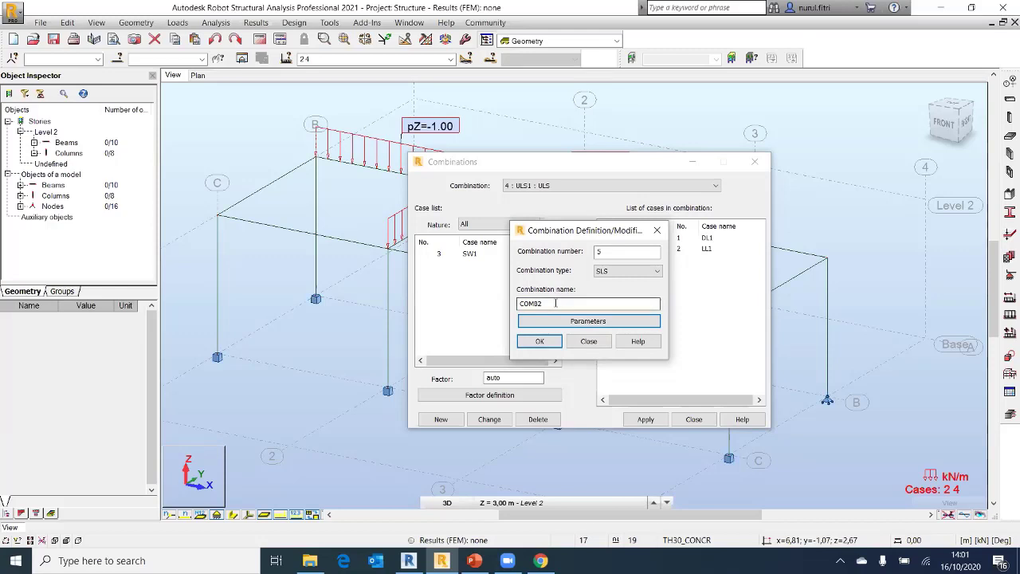
{"action": "type", "text": "SLS1"}
{"action": "key", "text": "Return"}
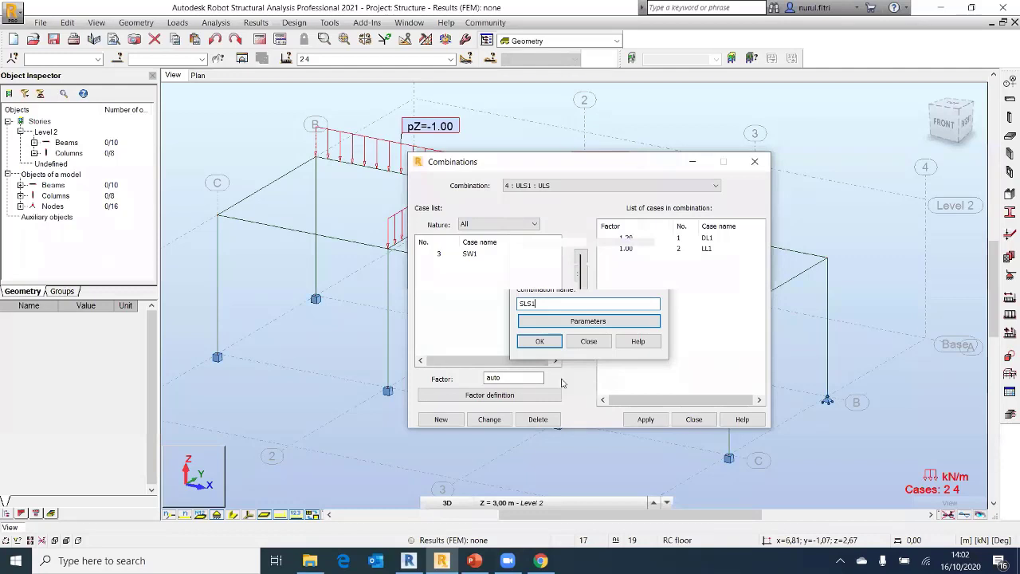
{"action": "left_click", "coordinate": [528, 341]}
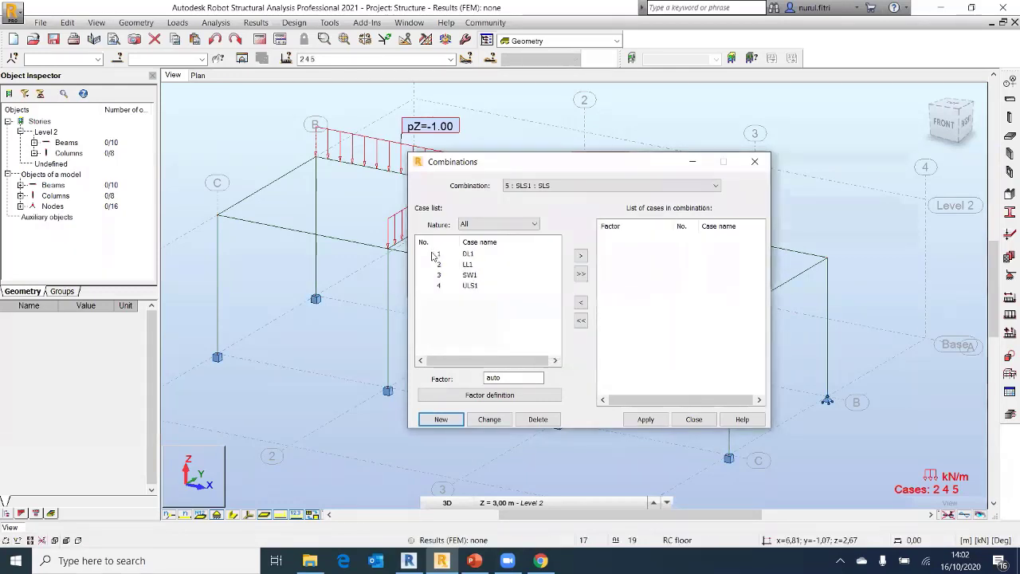
Add cases DL1 and LL1 to the SLS1 combination, apply it and close the combination definition
{"action": "left_click", "coordinate": [433, 255]}
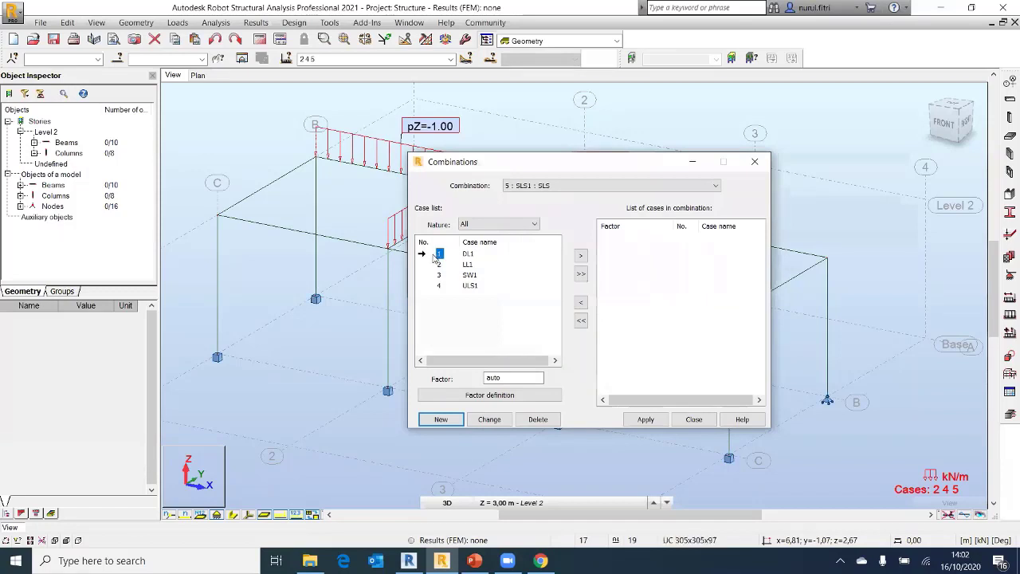
{"action": "left_click", "coordinate": [438, 264], "text": "ctrl"}
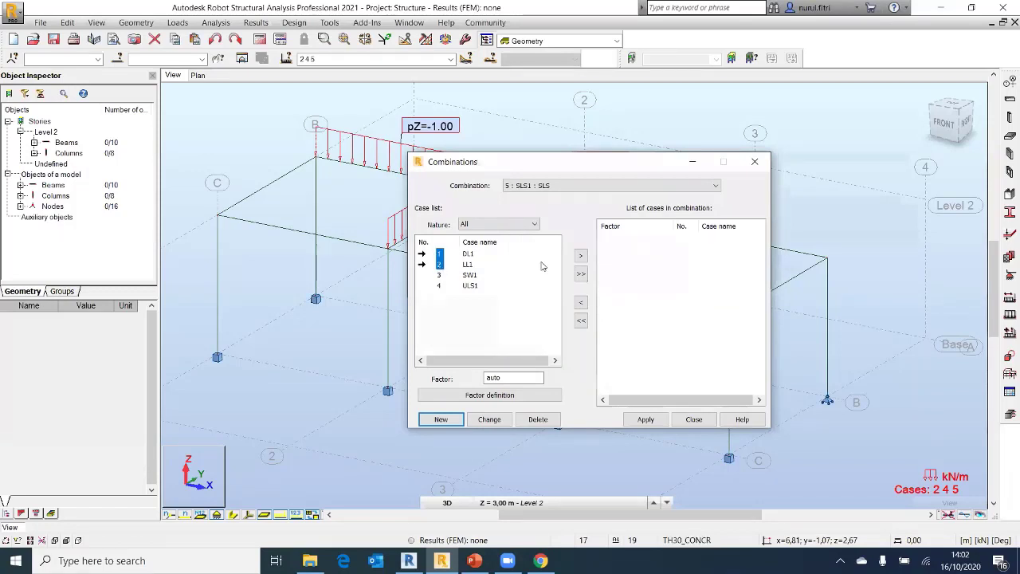
{"action": "left_click", "coordinate": [580, 255]}
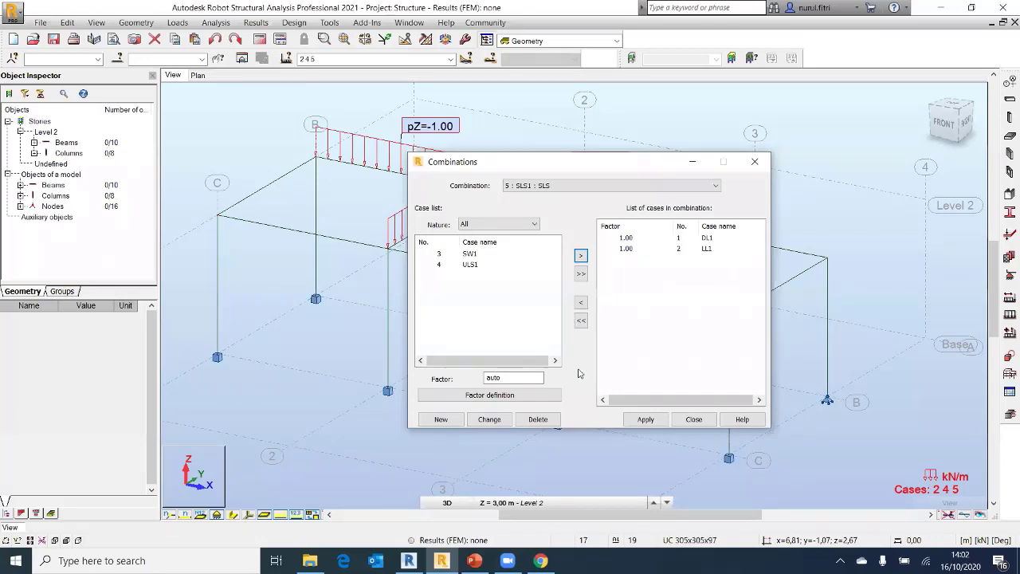
{"action": "left_click", "coordinate": [636, 424]}
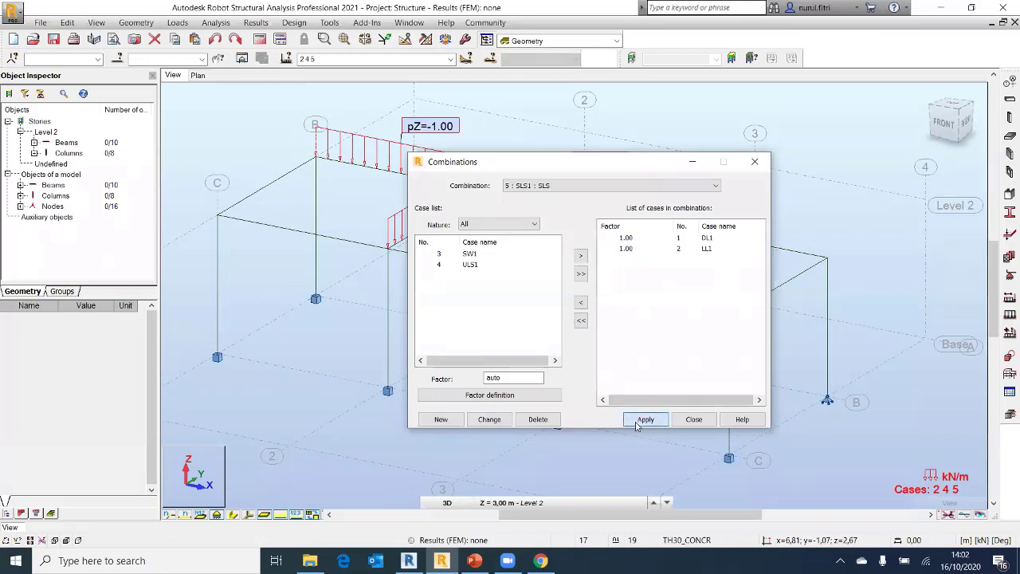
{"action": "left_click", "coordinate": [694, 420]}
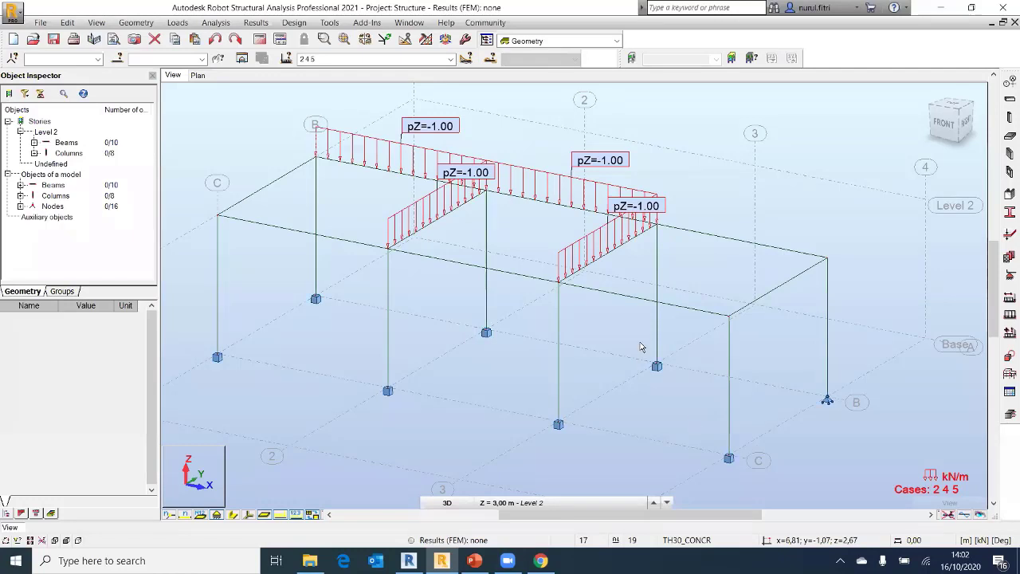
Run the structural calculations for the frame model
{"action": "left_click", "coordinate": [294, 23]}
{"action": "left_click", "coordinate": [328, 23]}
{"action": "left_click", "coordinate": [213, 23]}
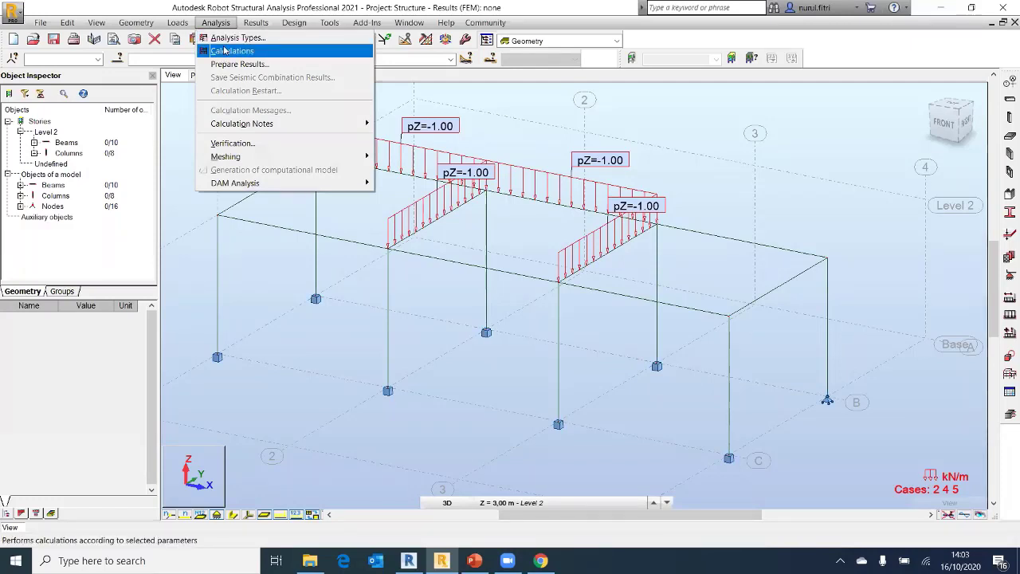
{"action": "left_click", "coordinate": [221, 53]}
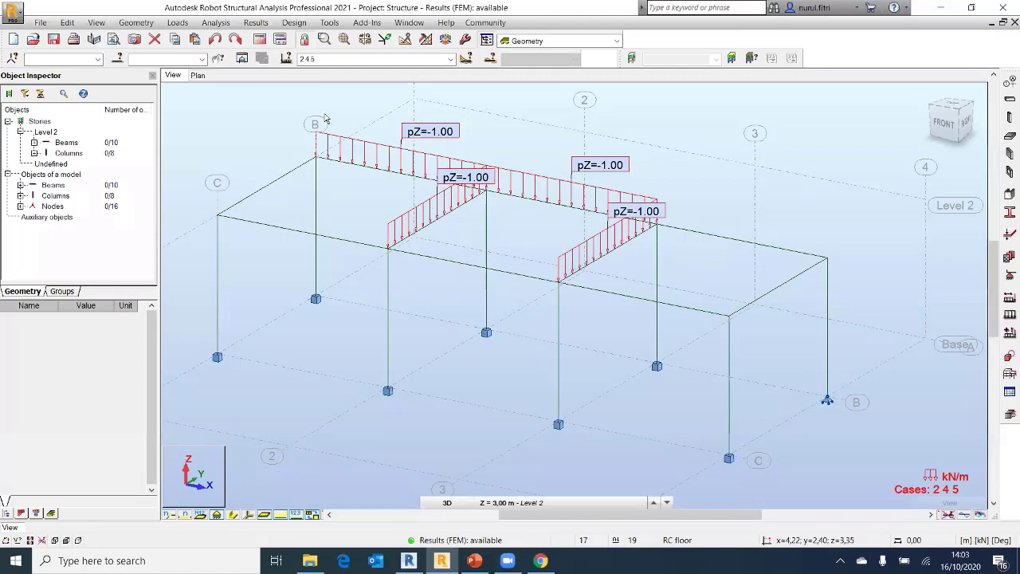
{"action": "left_click", "coordinate": [225, 24]}
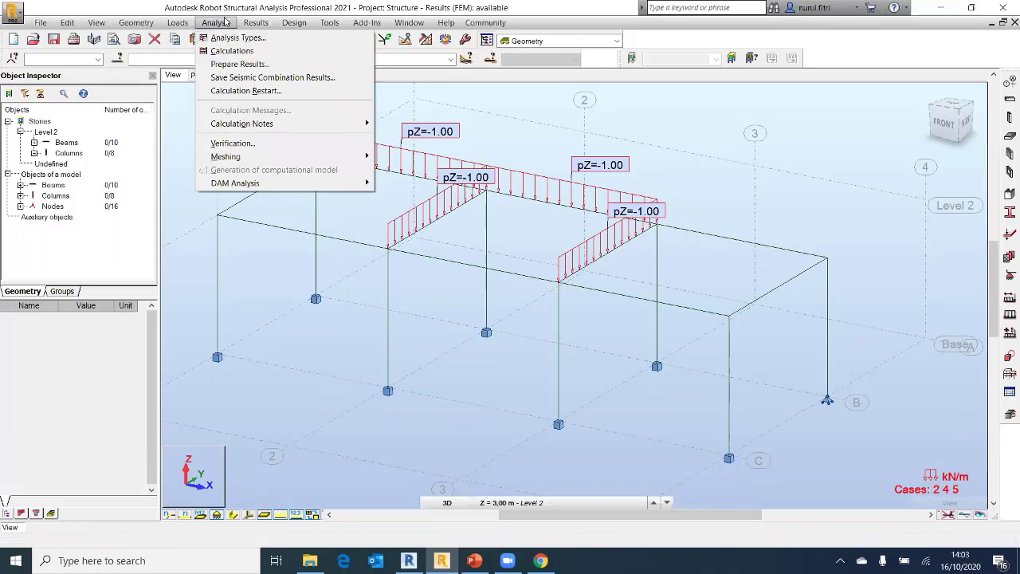
{"action": "left_click", "coordinate": [226, 22]}
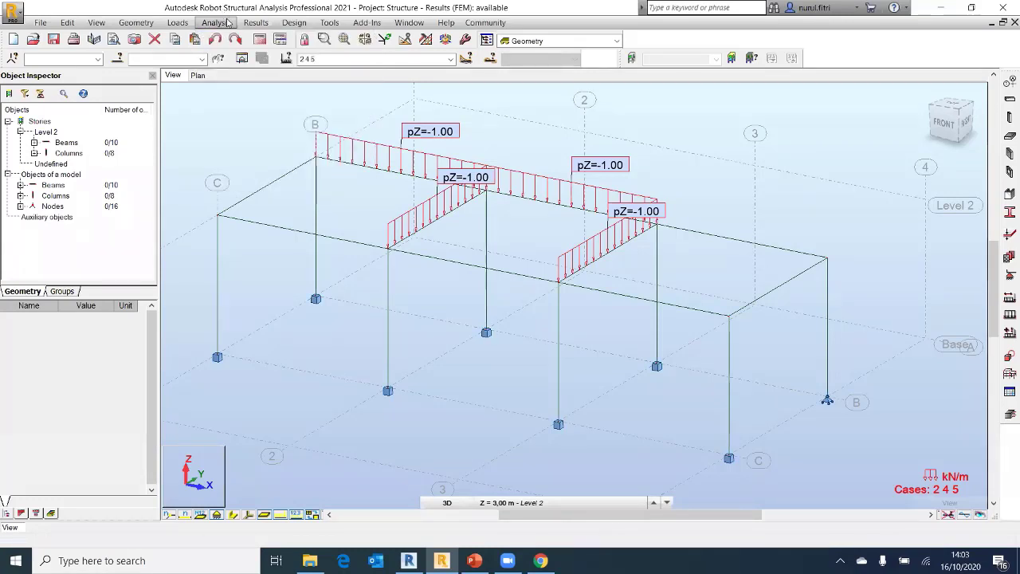
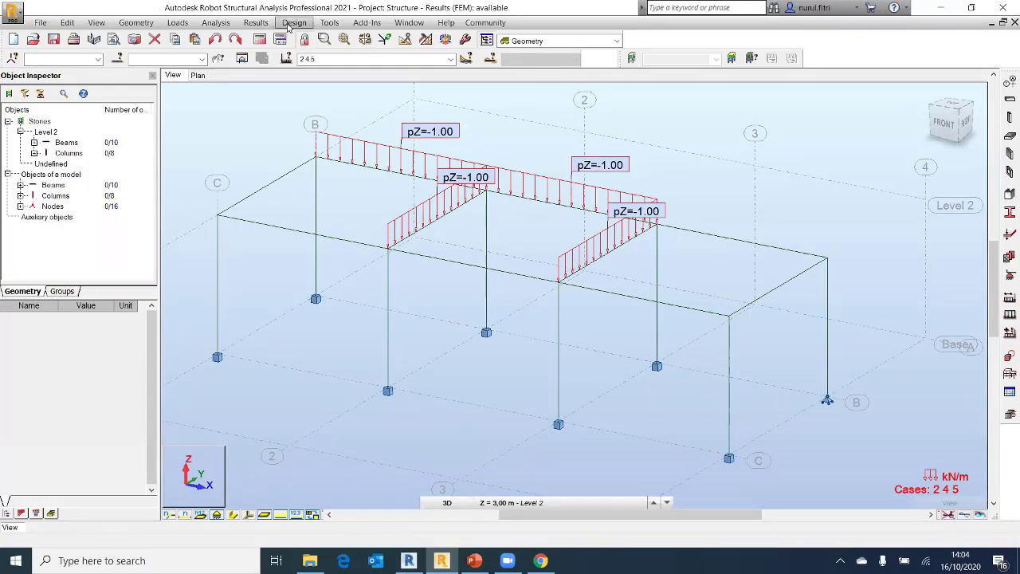
Display the Fx and Fz force diagrams on the frame's bars
{"action": "left_click", "coordinate": [253, 24]}
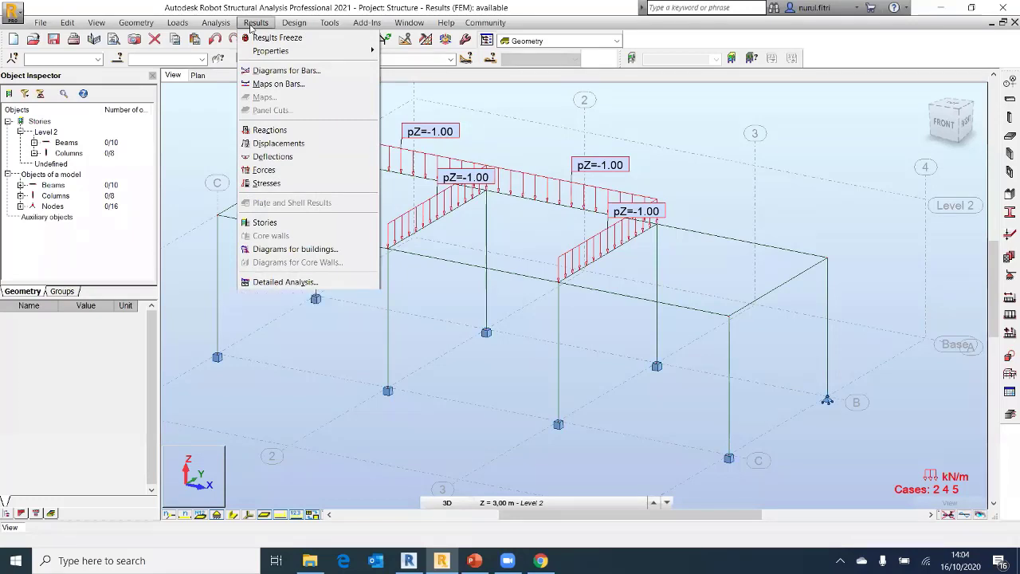
{"action": "left_click", "coordinate": [272, 72]}
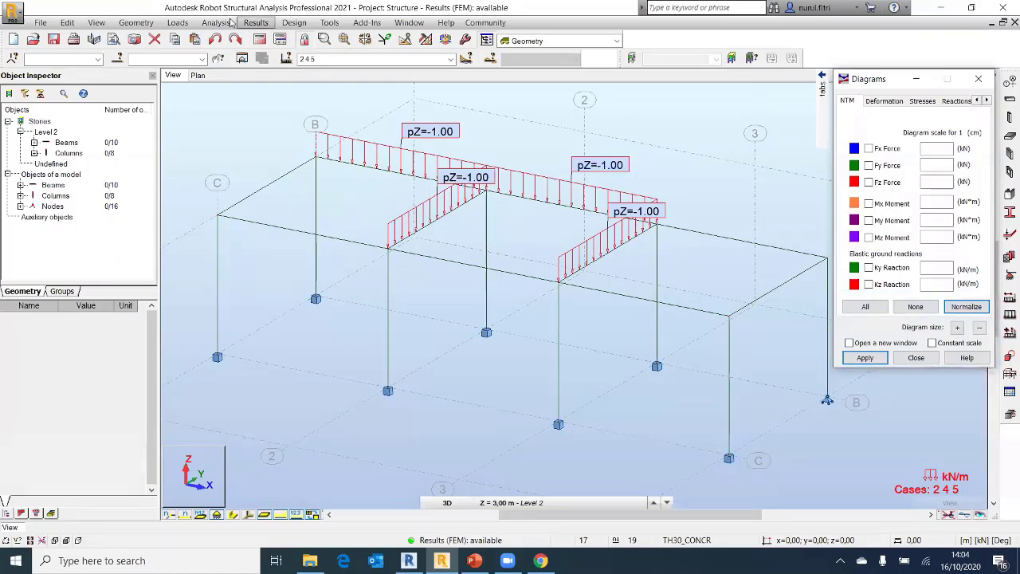
{"action": "left_click", "coordinate": [217, 22]}
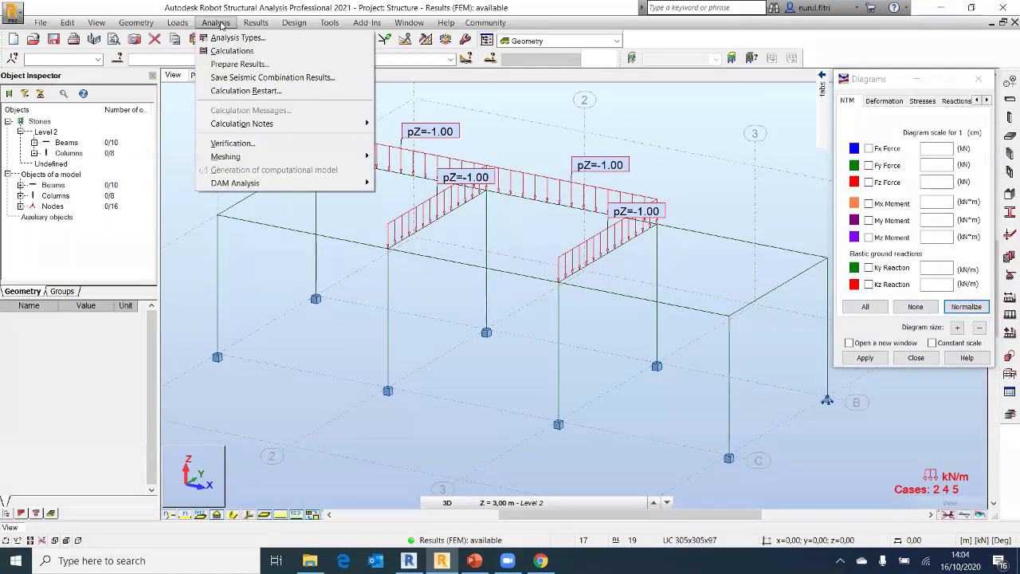
{"action": "left_click", "coordinate": [256, 23]}
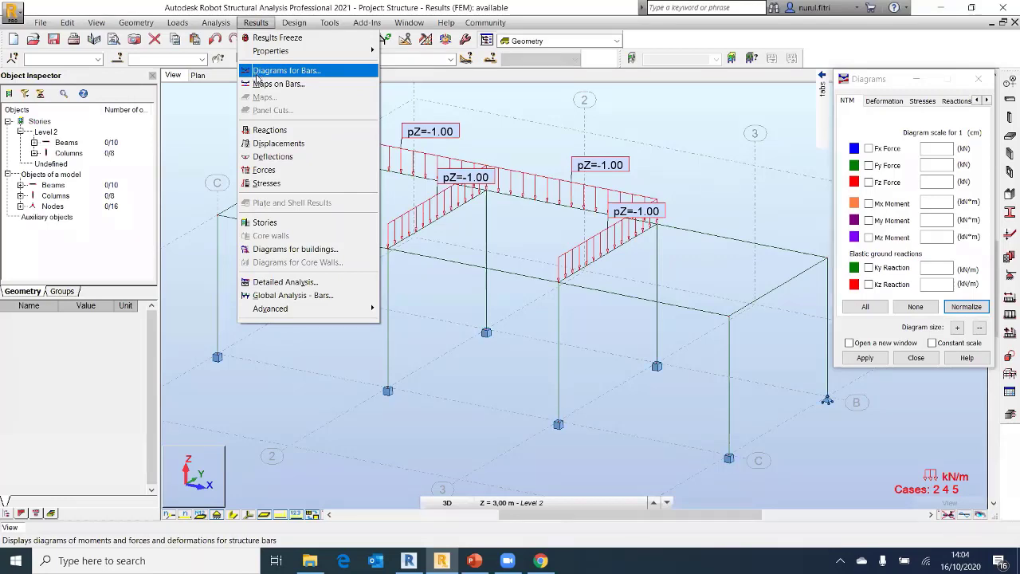
{"action": "left_click", "coordinate": [494, 116]}
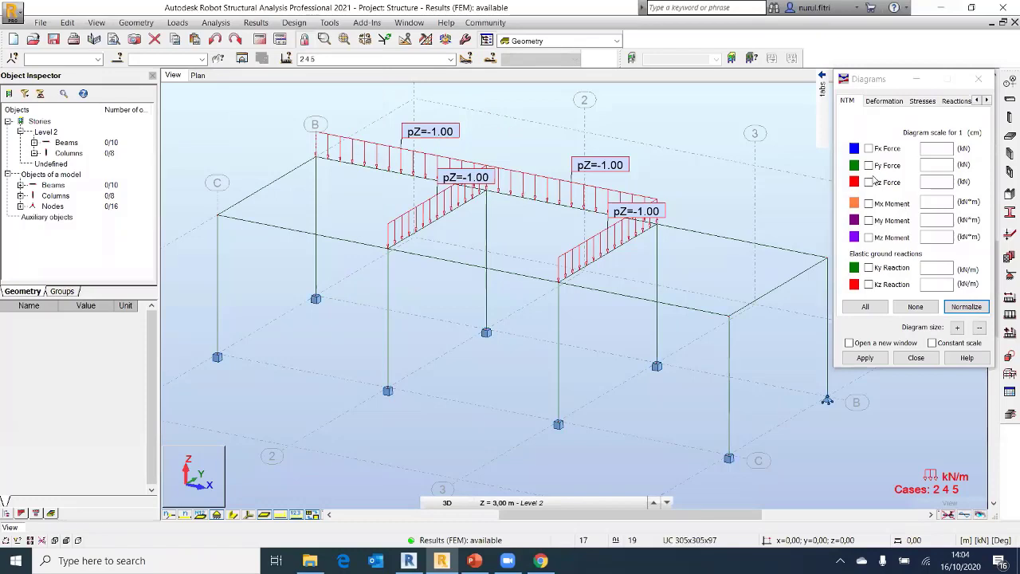
{"action": "left_click", "coordinate": [868, 149]}
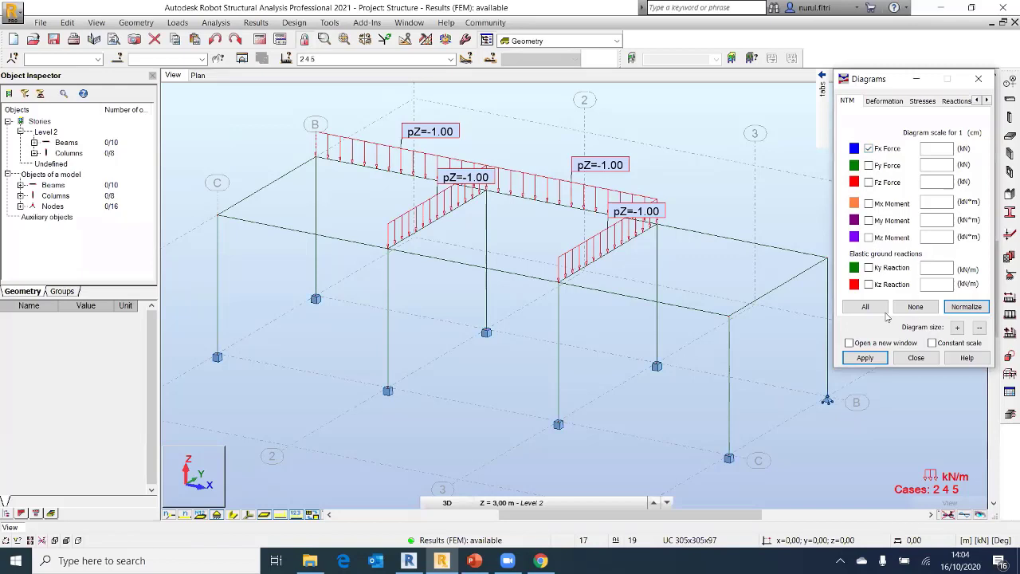
{"action": "left_click", "coordinate": [884, 358]}
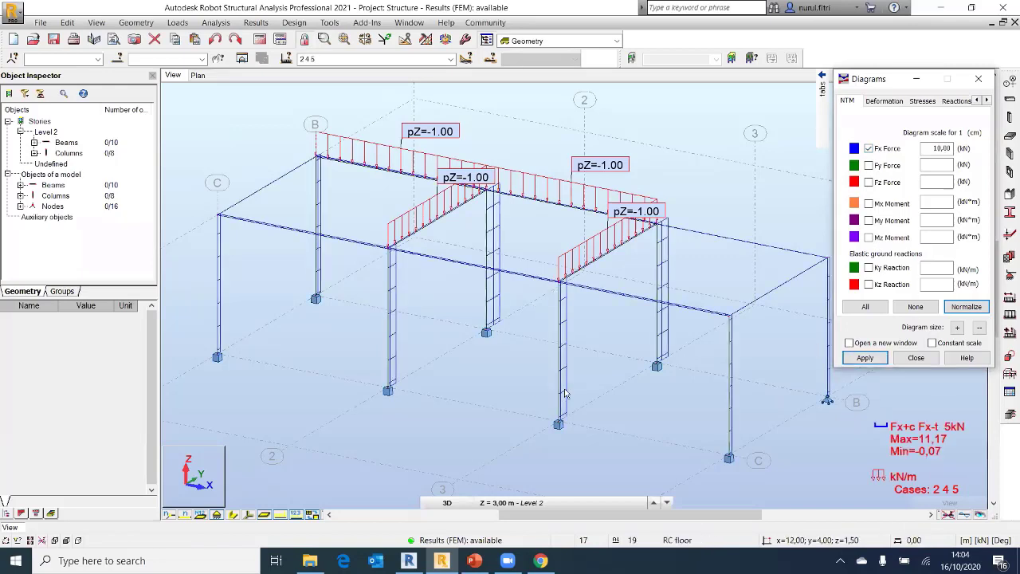
{"action": "left_click", "coordinate": [869, 183]}
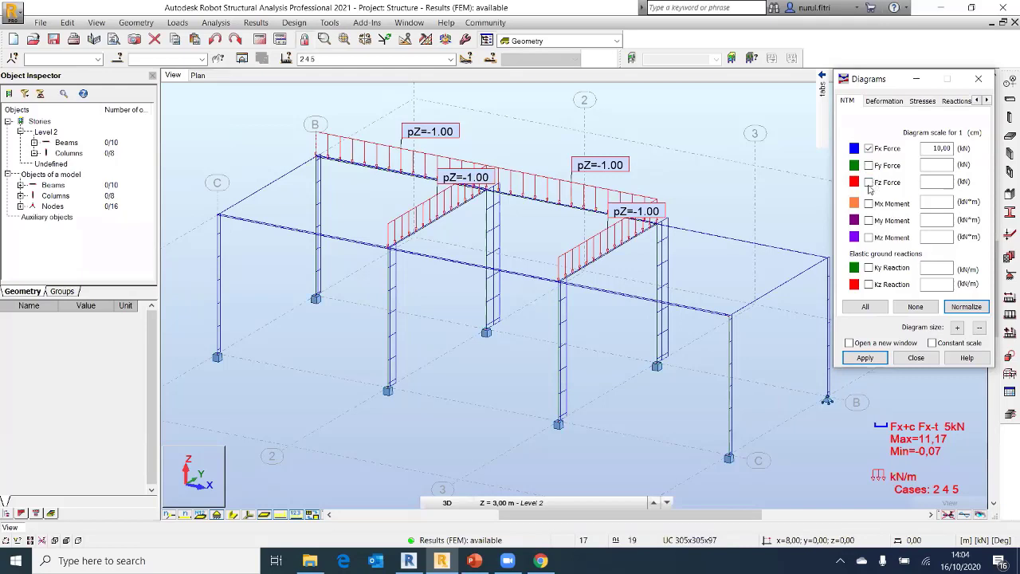
{"action": "left_click", "coordinate": [876, 358]}
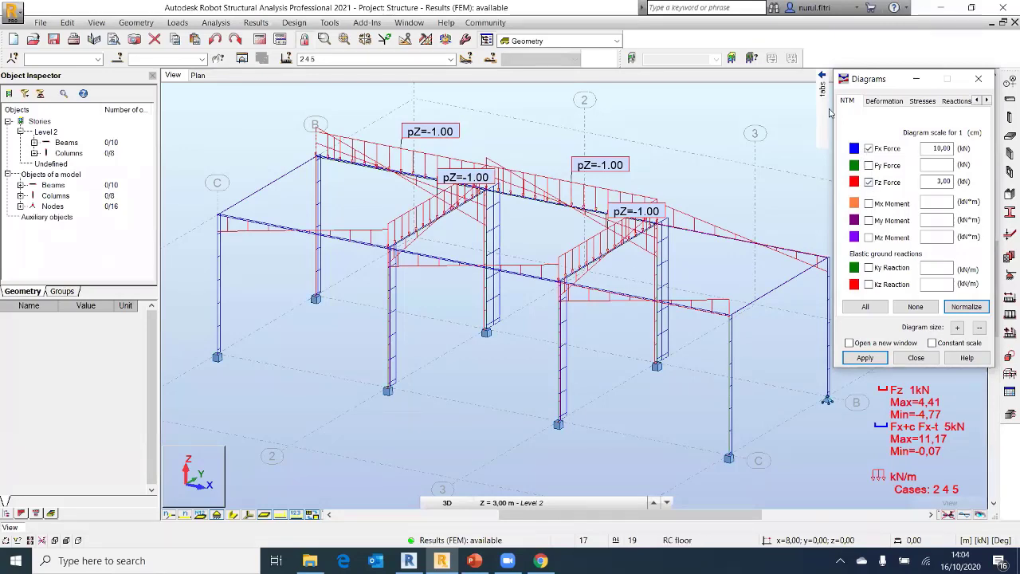
Set the bar diagrams' filling to filled instead of fence and apply it
{"action": "mouse_move", "coordinate": [821, 97]}
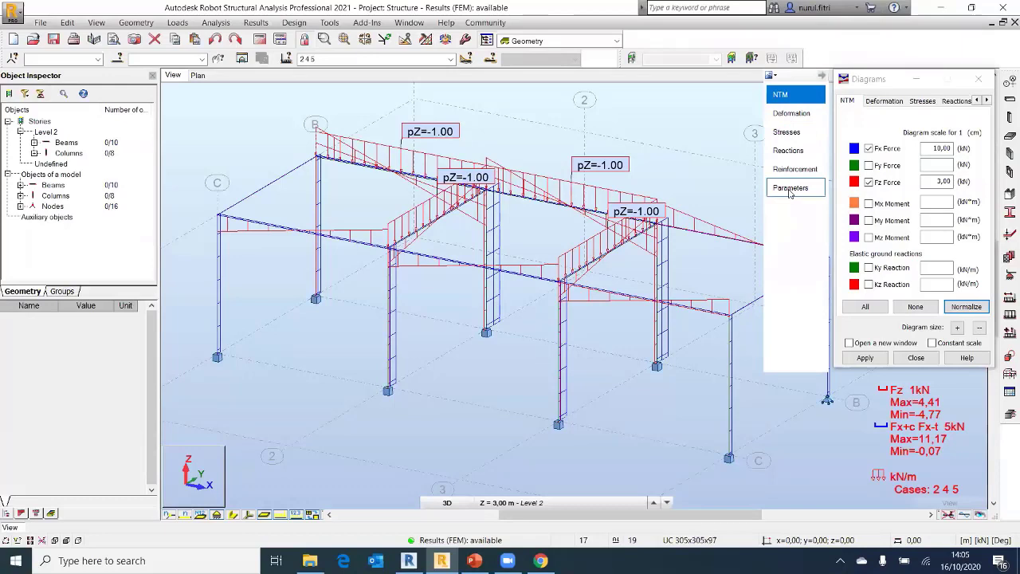
{"action": "left_click", "coordinate": [789, 189]}
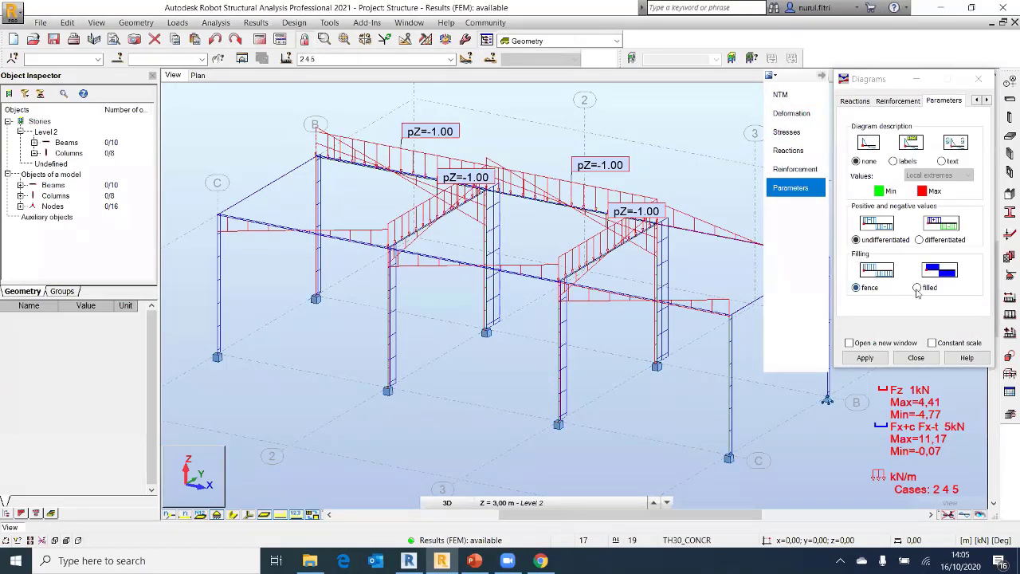
{"action": "left_click", "coordinate": [918, 289]}
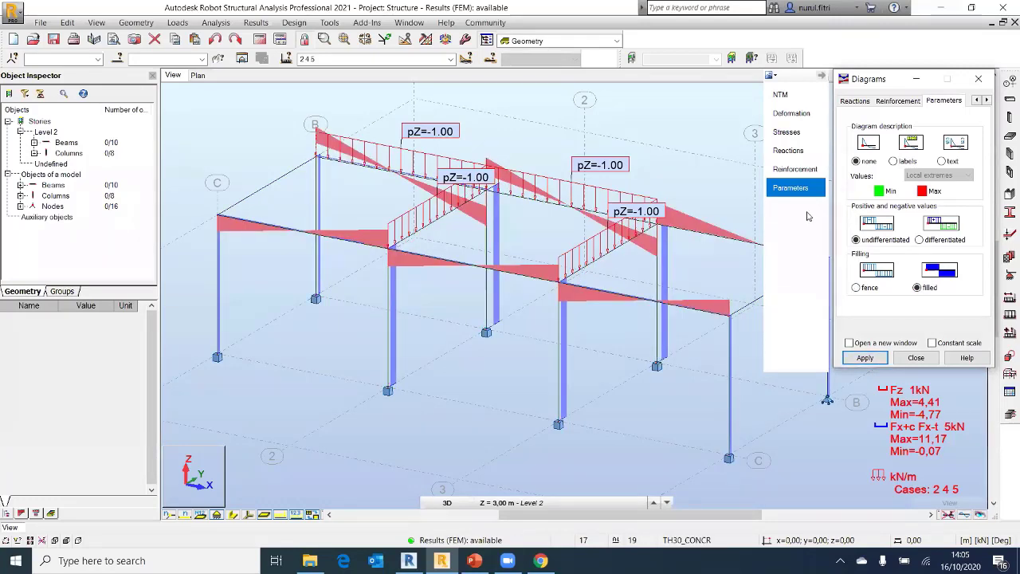
{"action": "left_click", "coordinate": [798, 150]}
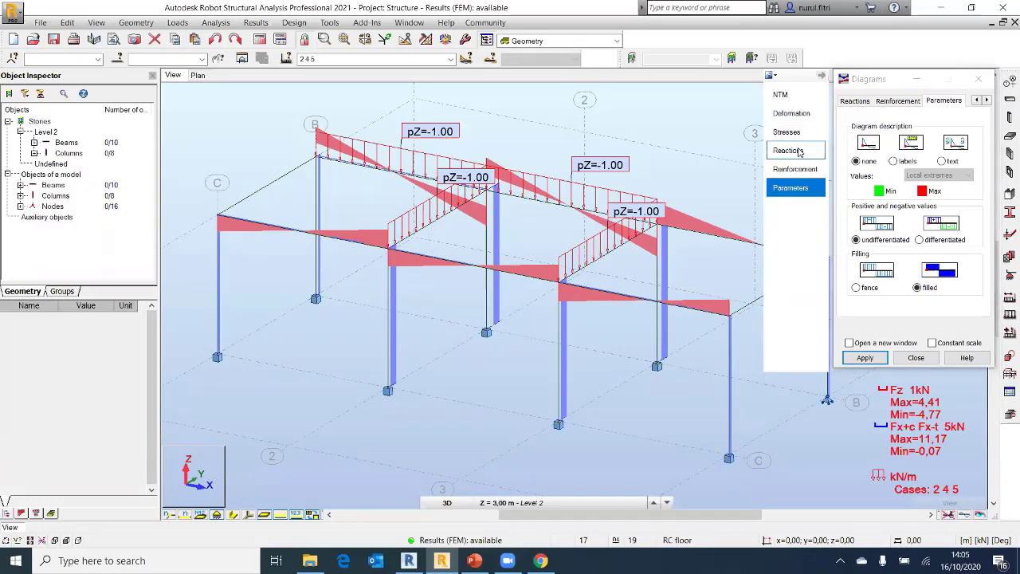
Turn off the Fx and Fz force diagrams on the bars
{"action": "left_click", "coordinate": [781, 97]}
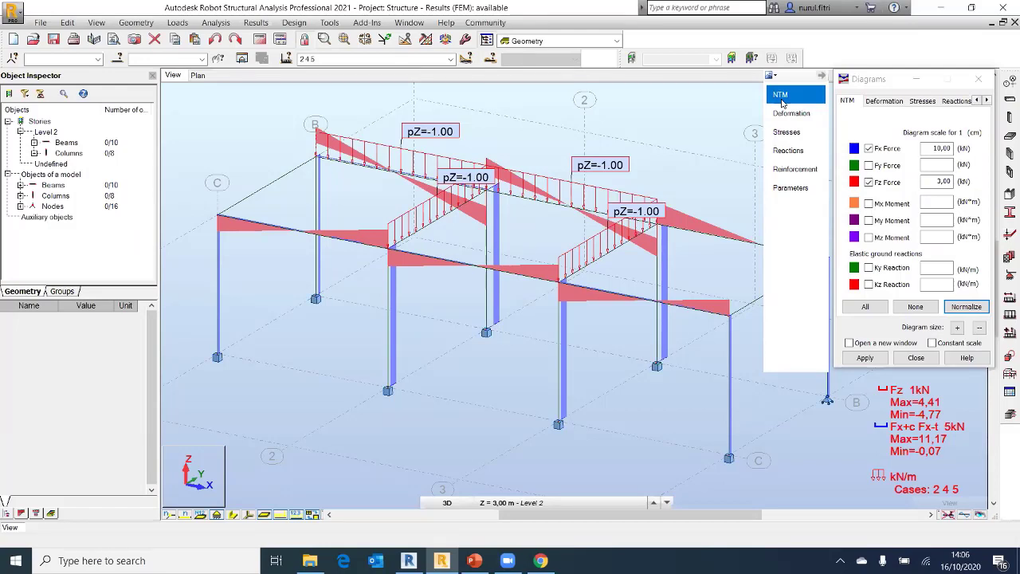
{"action": "left_click", "coordinate": [868, 148]}
{"action": "left_click", "coordinate": [869, 182]}
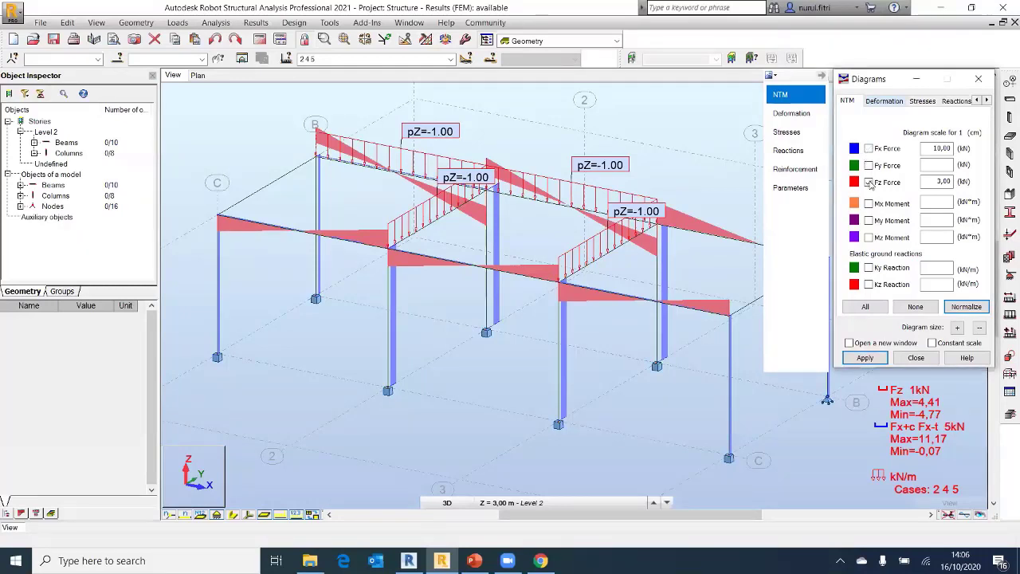
{"action": "left_click", "coordinate": [865, 358]}
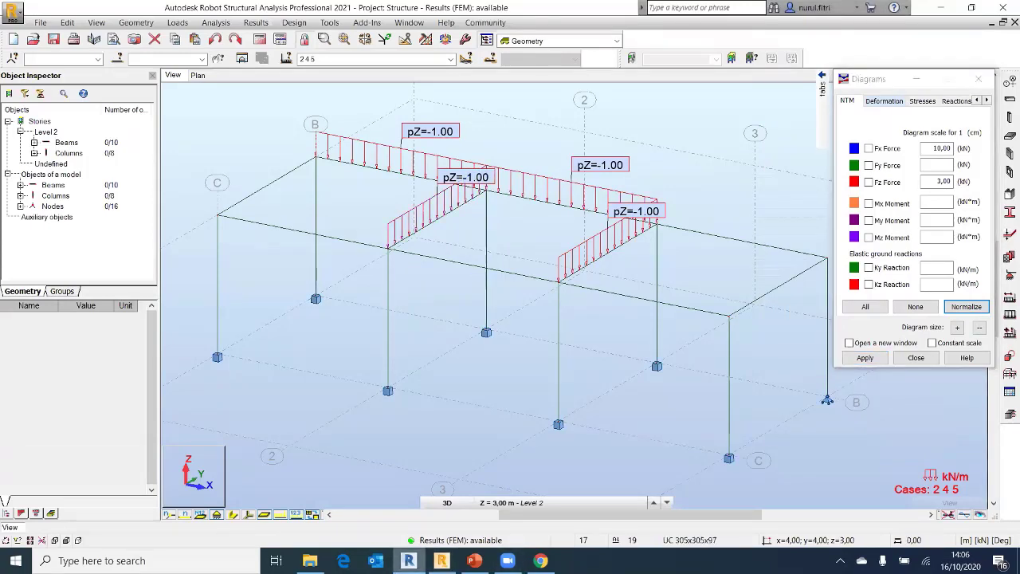
Switch to Revit and show the structure's {3D} view
{"action": "left_click", "coordinate": [408, 560]}
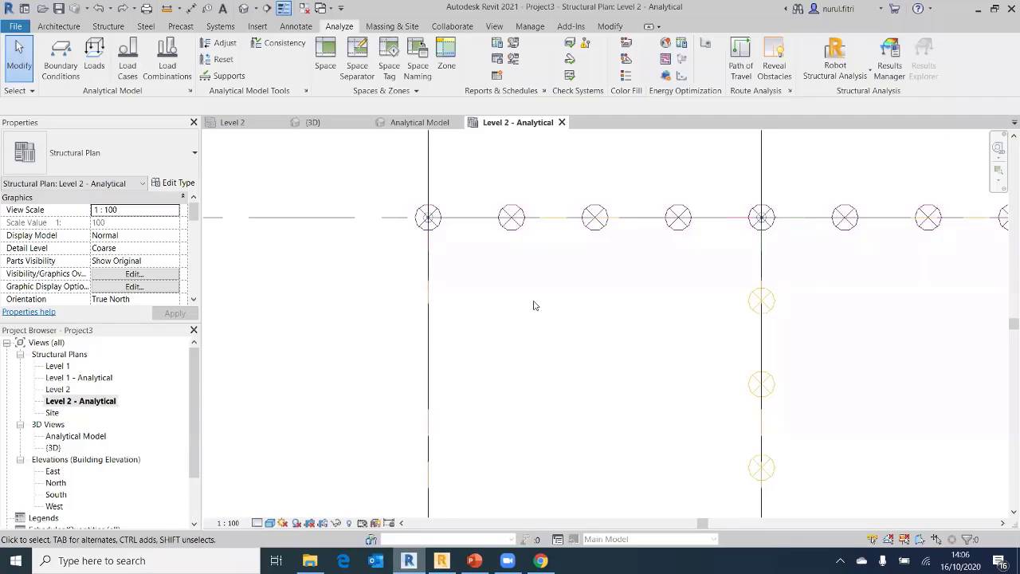
{"action": "left_click", "coordinate": [332, 126]}
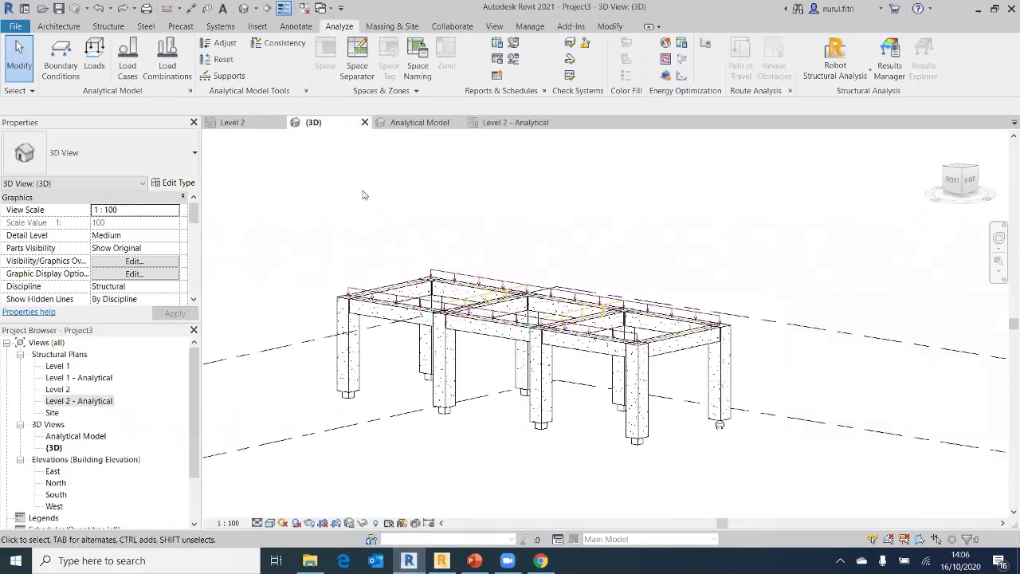
In the Analytical Model view, place hosted line loads of load case DL1 with Fz -1.00 kN/m on the frame's two end beams
{"action": "left_click", "coordinate": [94, 64]}
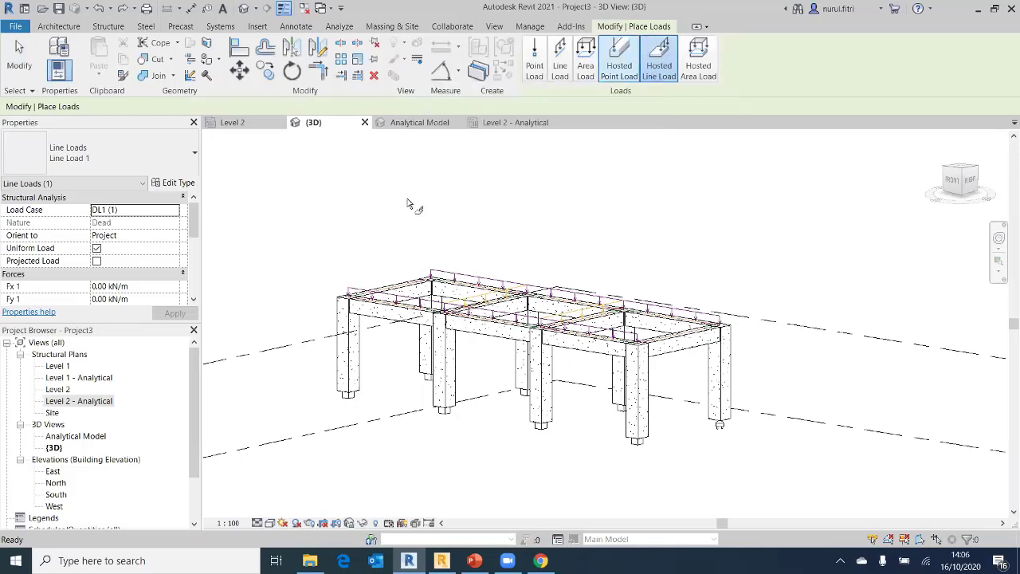
{"action": "left_click", "coordinate": [400, 123]}
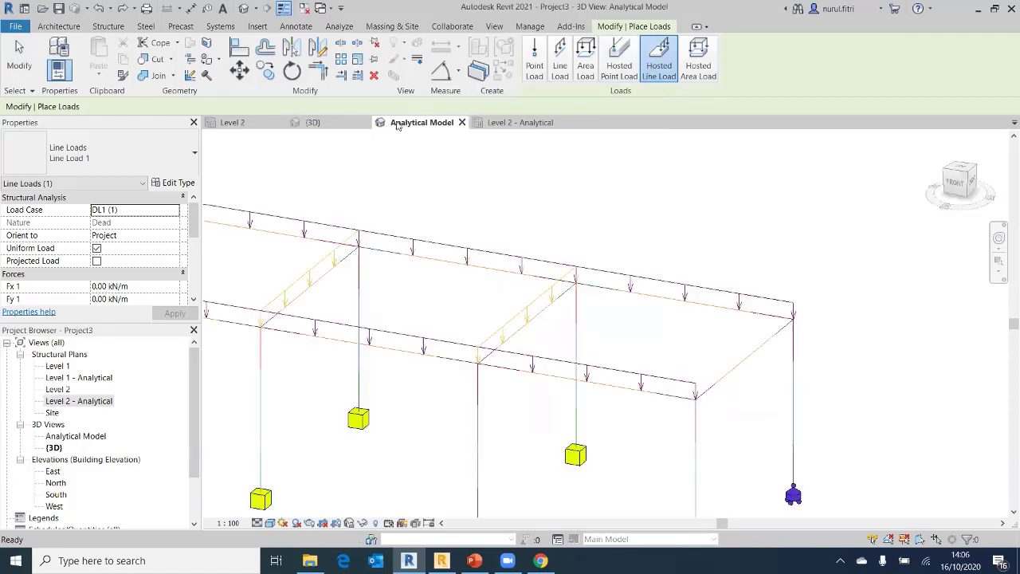
{"action": "middle_click_drag", "start_coordinate": [444, 205], "coordinate": [517, 212]}
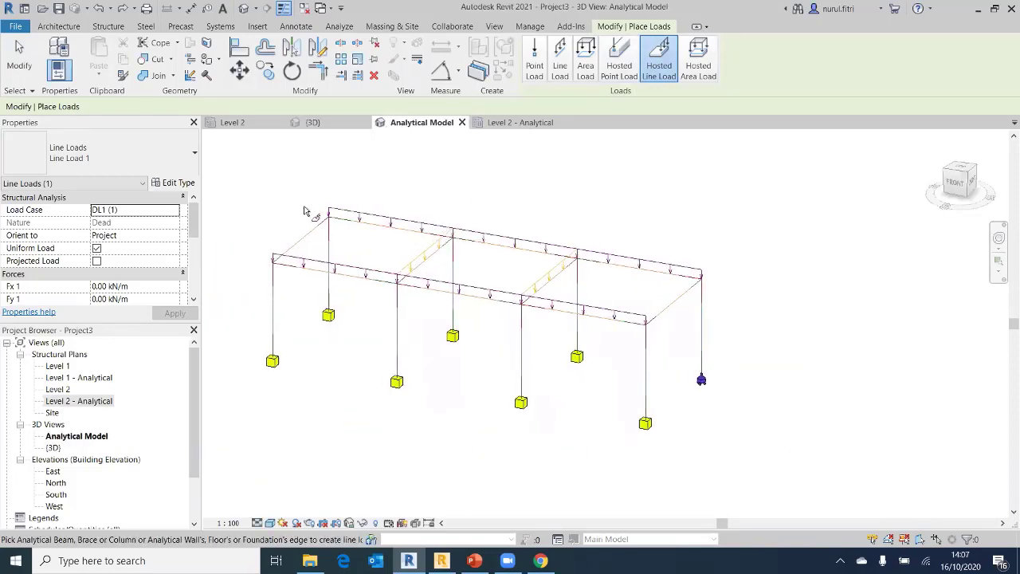
{"action": "scroll", "coordinate": [301, 217], "scroll_direction": "up", "scroll_amount": 1}
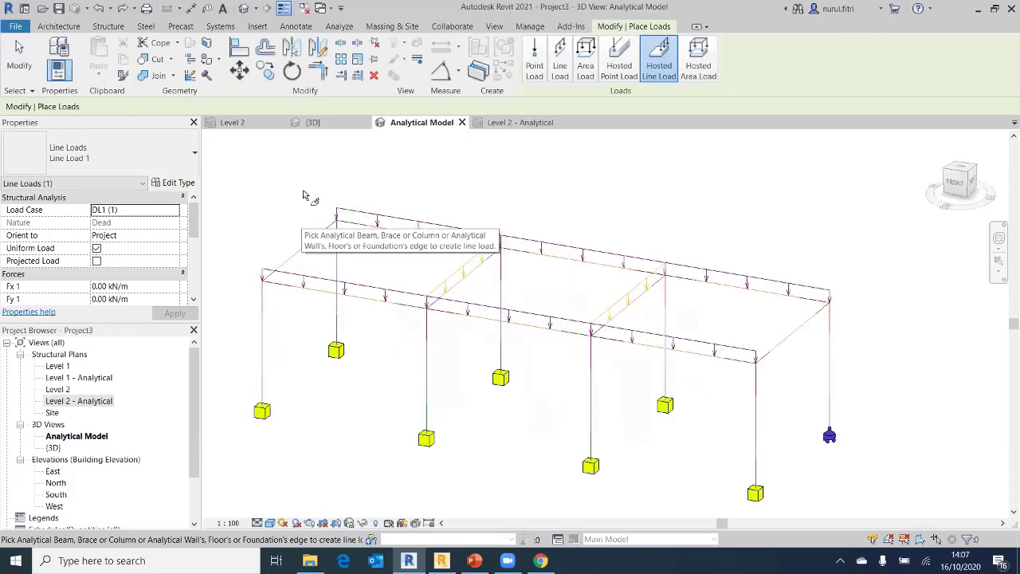
{"action": "left_click", "coordinate": [339, 26]}
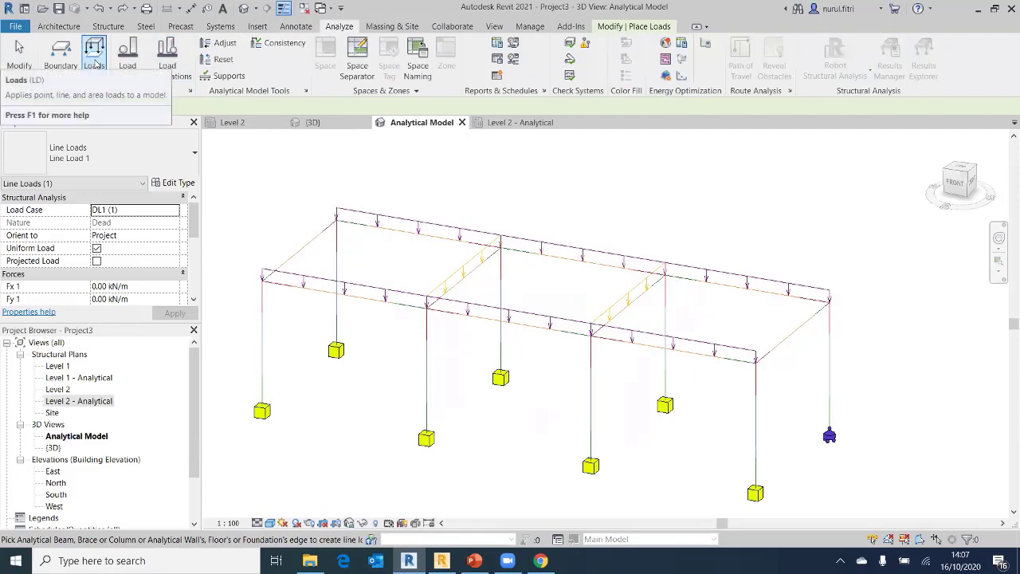
{"action": "left_click", "coordinate": [167, 60]}
{"action": "left_click", "coordinate": [629, 26]}
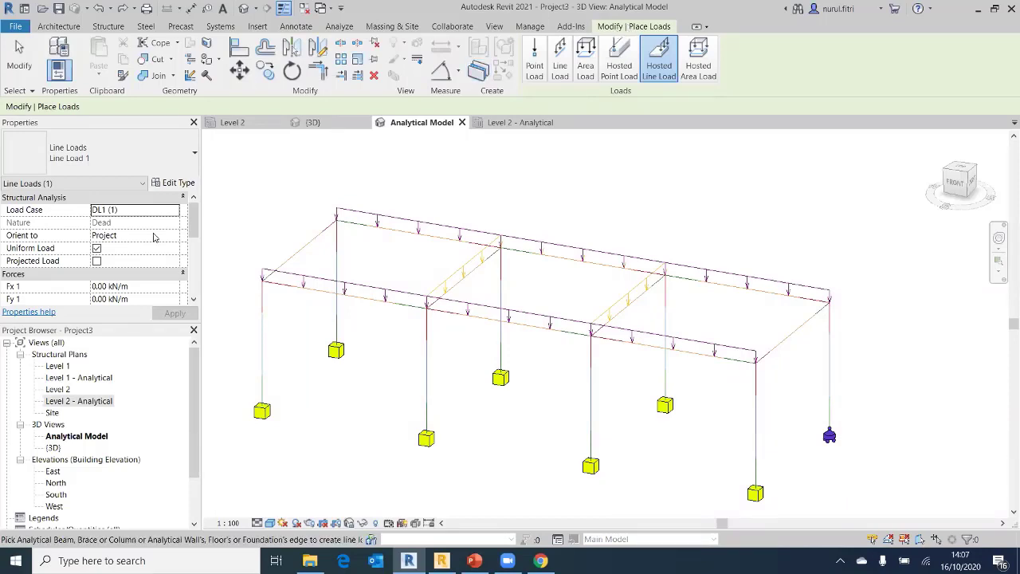
{"action": "scroll", "coordinate": [138, 257], "scroll_direction": "down", "scroll_amount": 1}
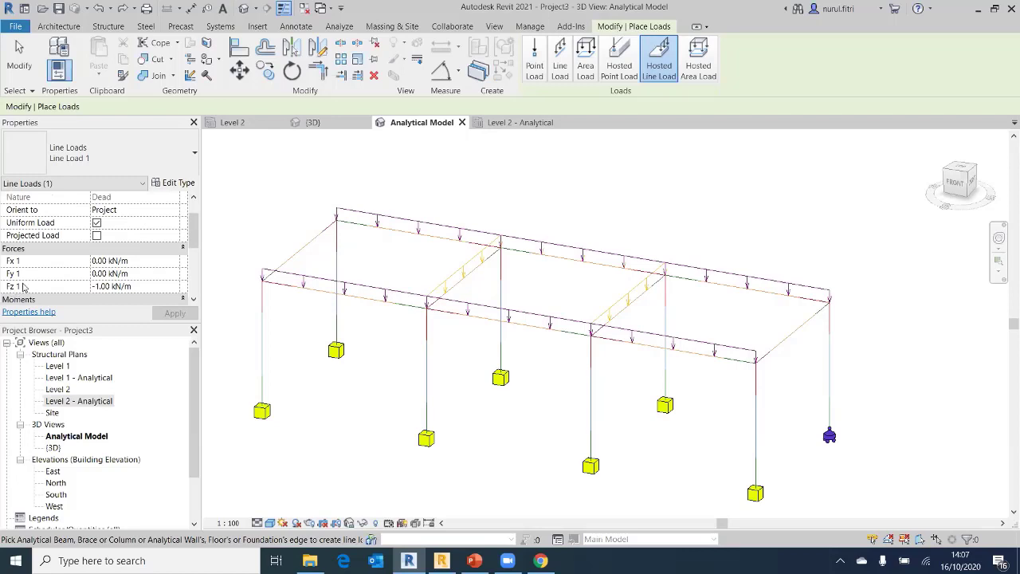
{"action": "left_click", "coordinate": [301, 254]}
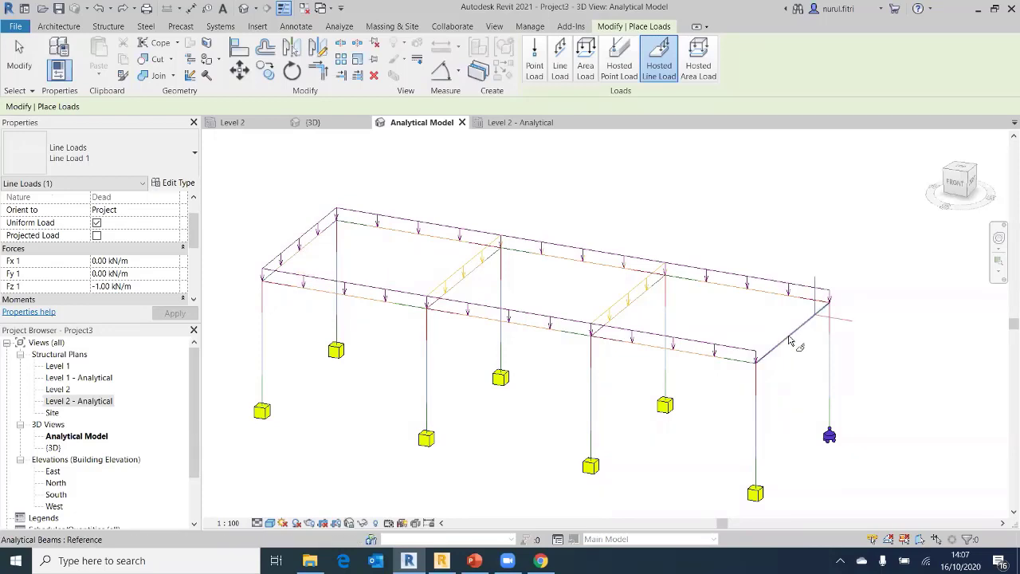
{"action": "left_click", "coordinate": [789, 341]}
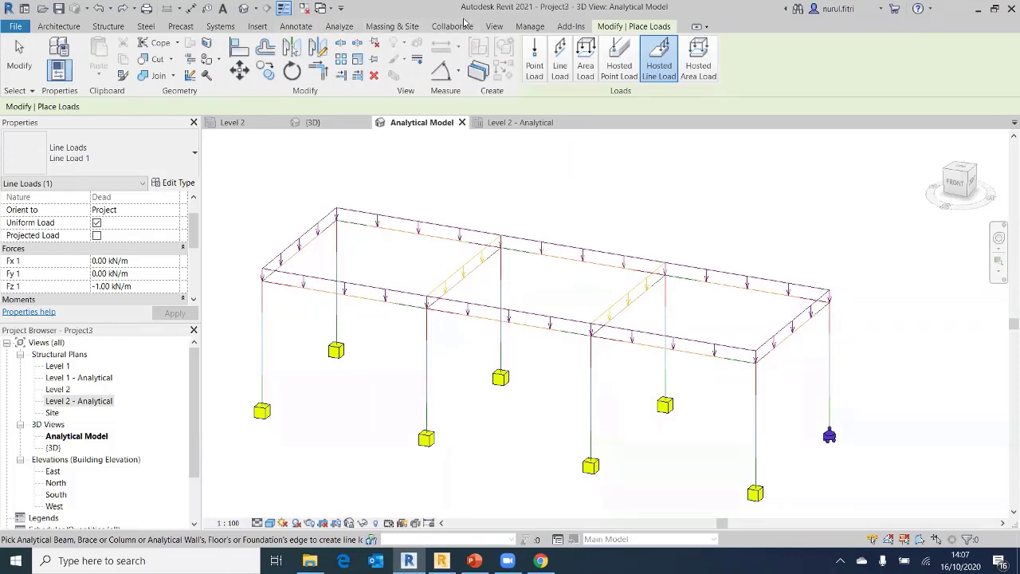
End the load placement and open the Robot Structural Analysis Link integration settings
{"action": "left_click", "coordinate": [331, 29]}
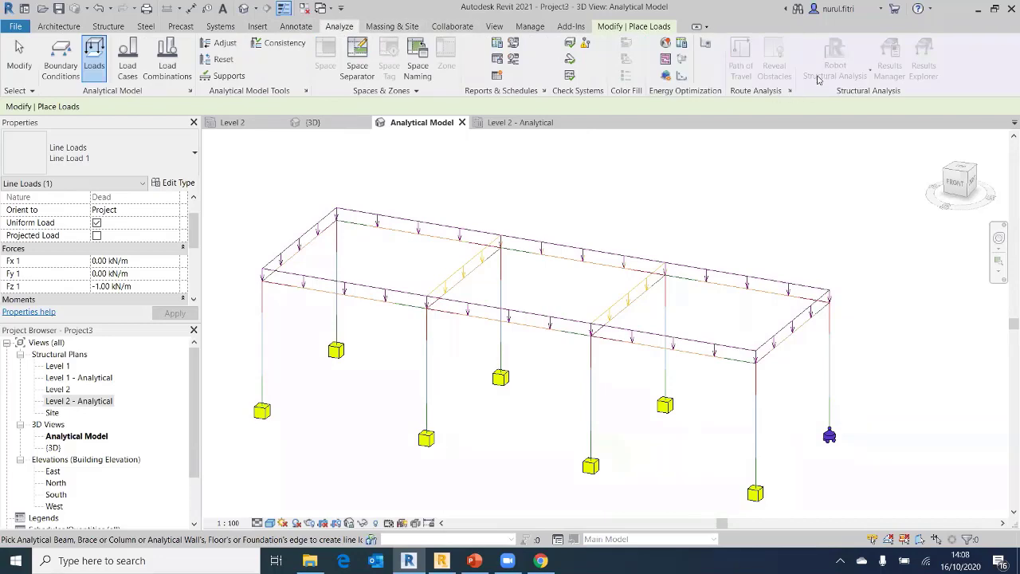
{"action": "left_click", "coordinate": [642, 26]}
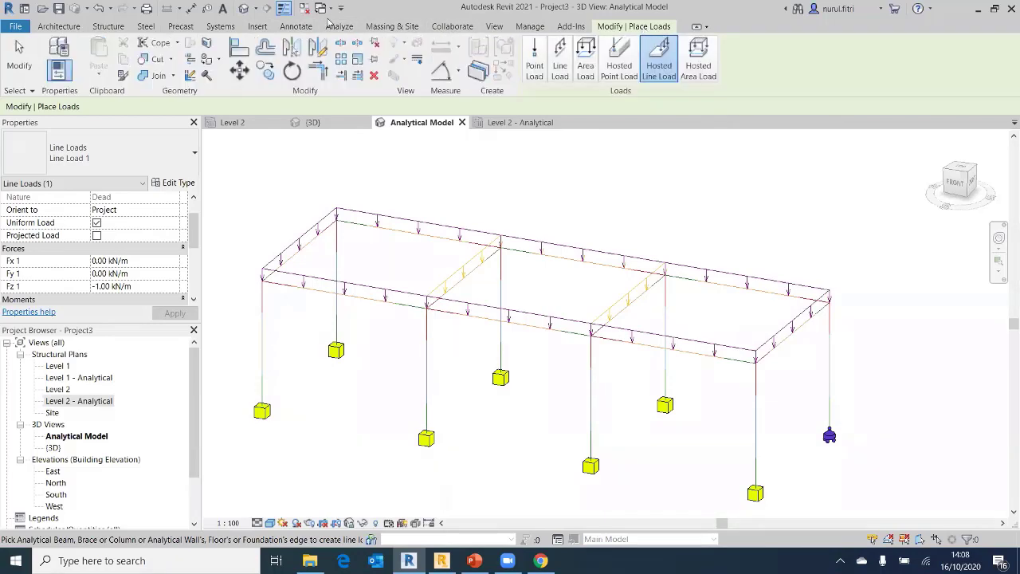
{"action": "right_click", "coordinate": [469, 173]}
{"action": "left_click", "coordinate": [475, 177]}
{"action": "right_click", "coordinate": [470, 171]}
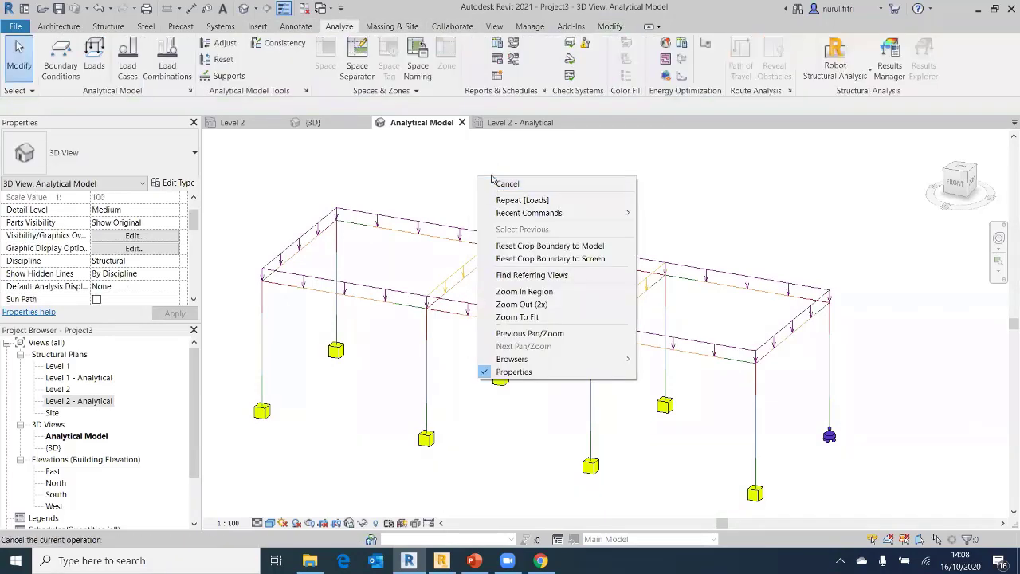
{"action": "left_click", "coordinate": [497, 183]}
{"action": "right_click", "coordinate": [496, 187]}
{"action": "left_click", "coordinate": [500, 191]}
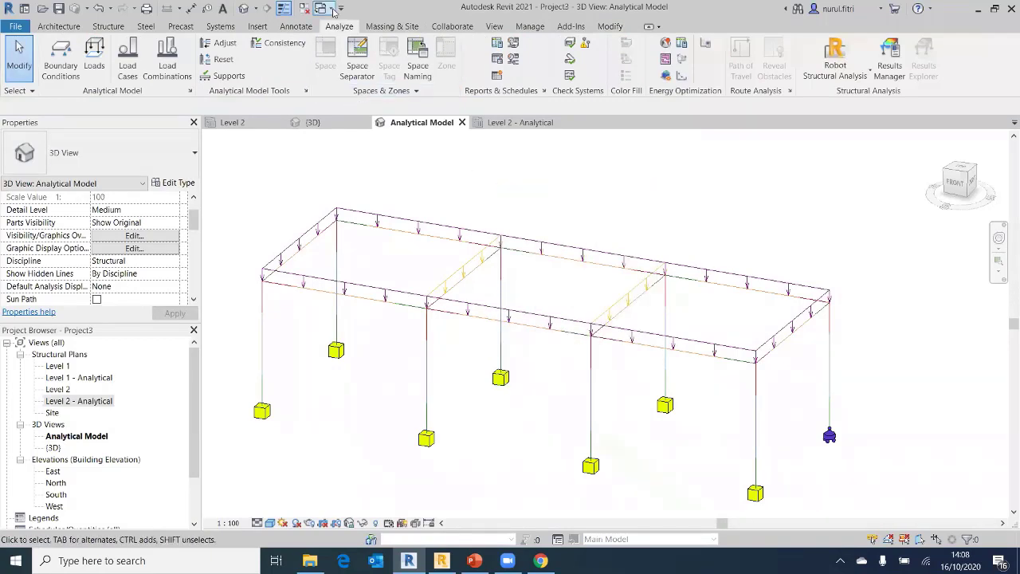
{"action": "left_click", "coordinate": [843, 79]}
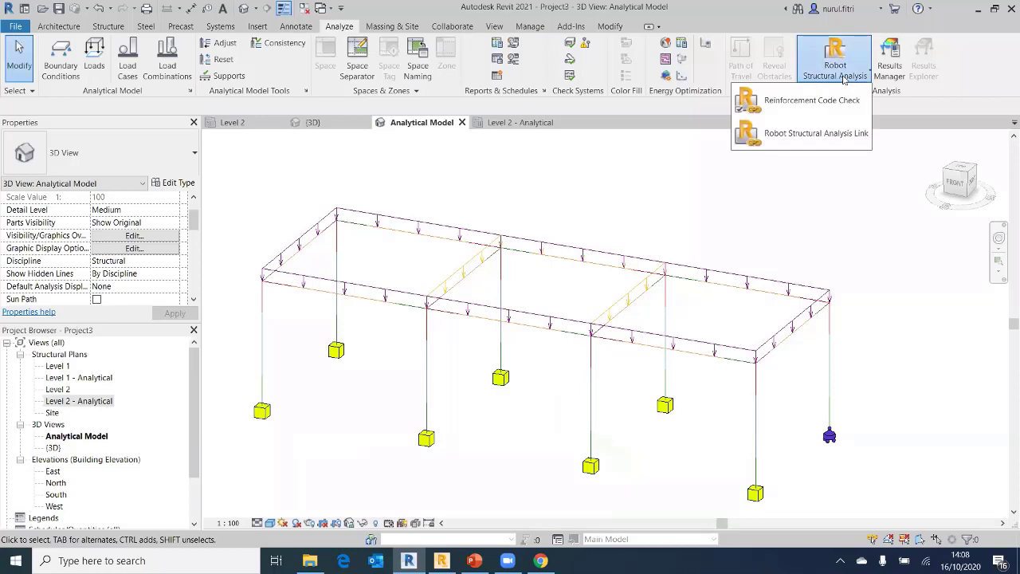
{"action": "left_click", "coordinate": [839, 134]}
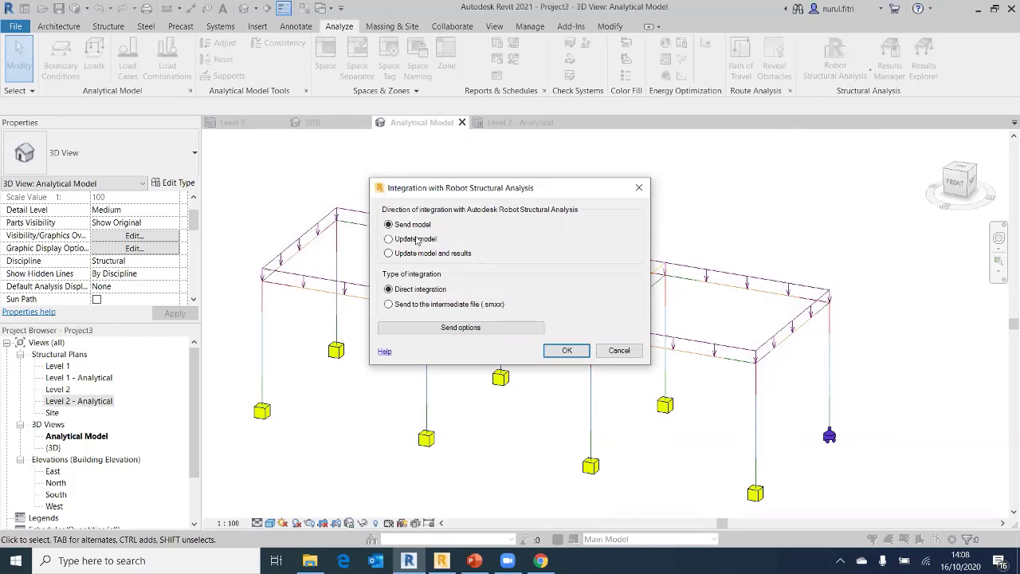
Update the Revit model from Robot Structural Analysis by direct integration, then view and dismiss the events report
{"action": "left_click", "coordinate": [388, 239]}
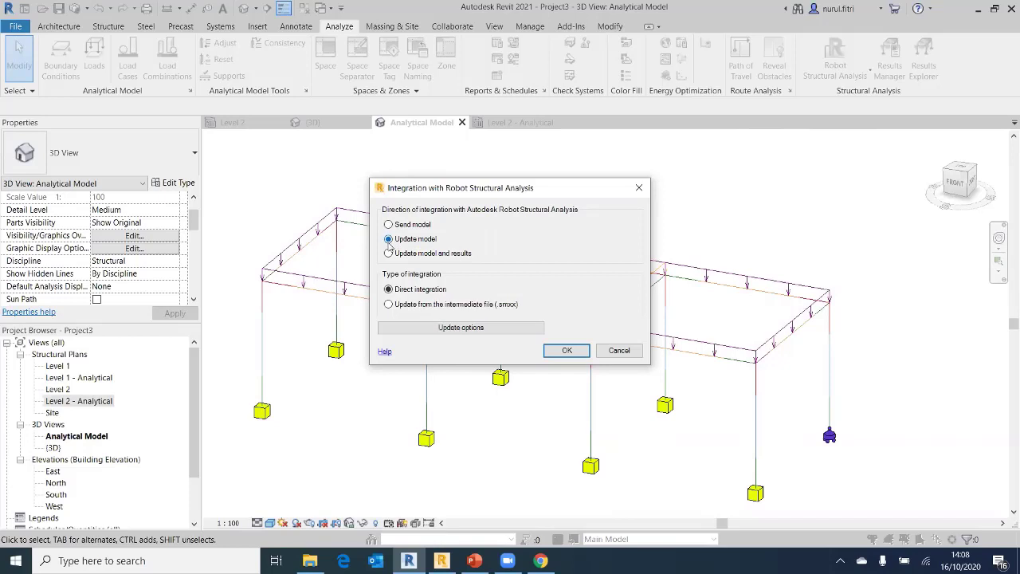
{"action": "left_click", "coordinate": [411, 328]}
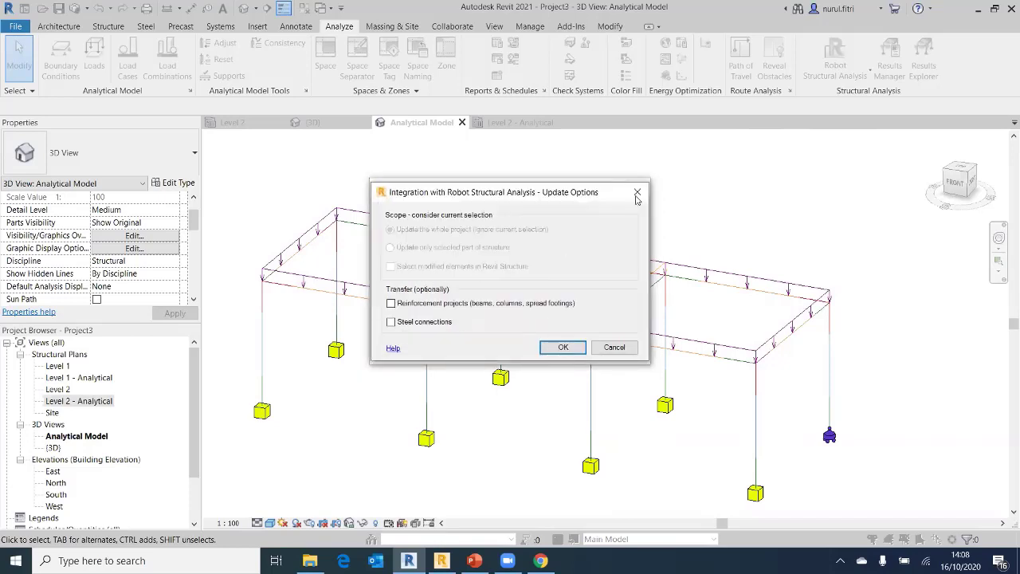
{"action": "left_click", "coordinate": [639, 195]}
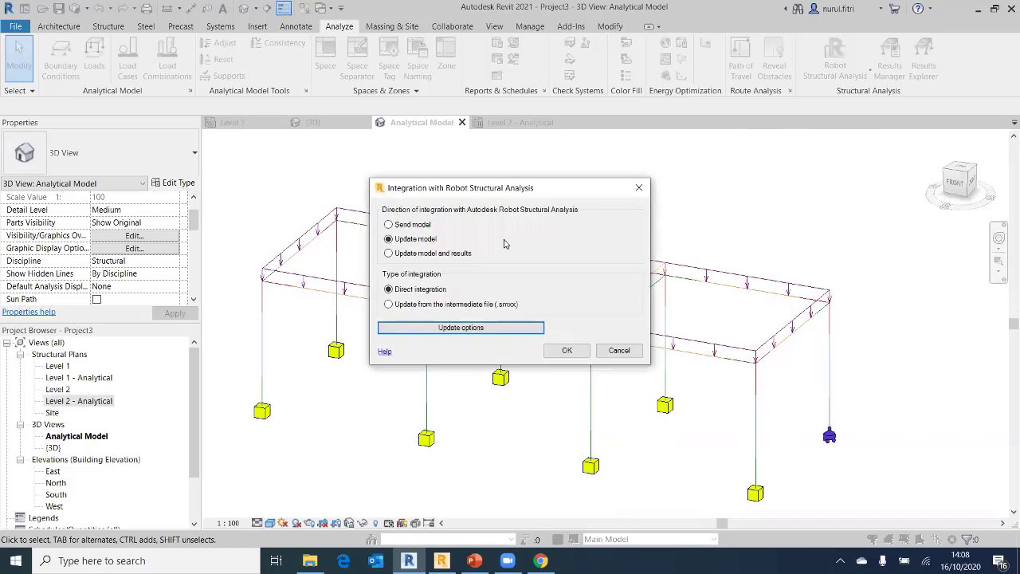
{"action": "left_click", "coordinate": [420, 325]}
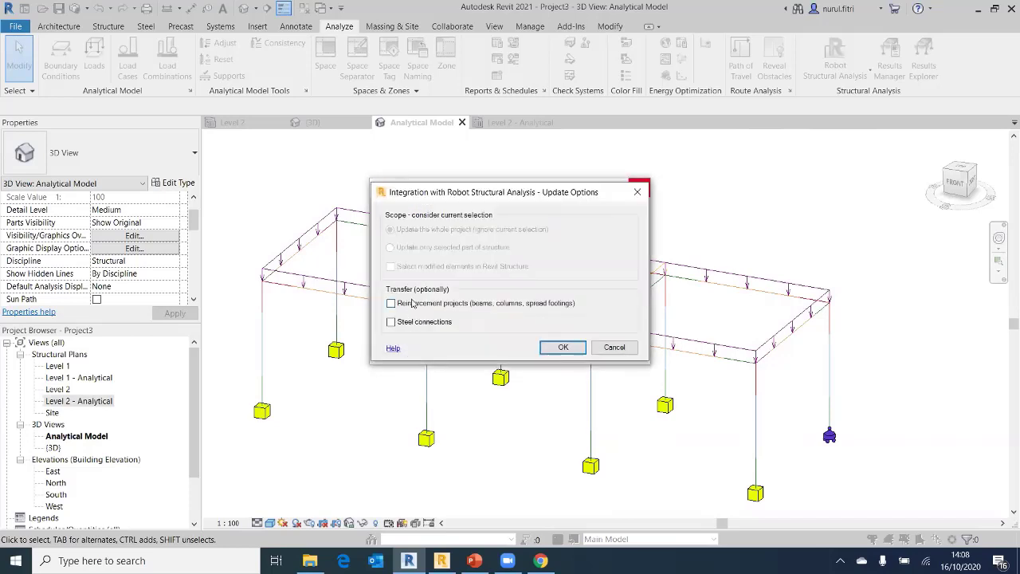
{"action": "left_click", "coordinate": [637, 192]}
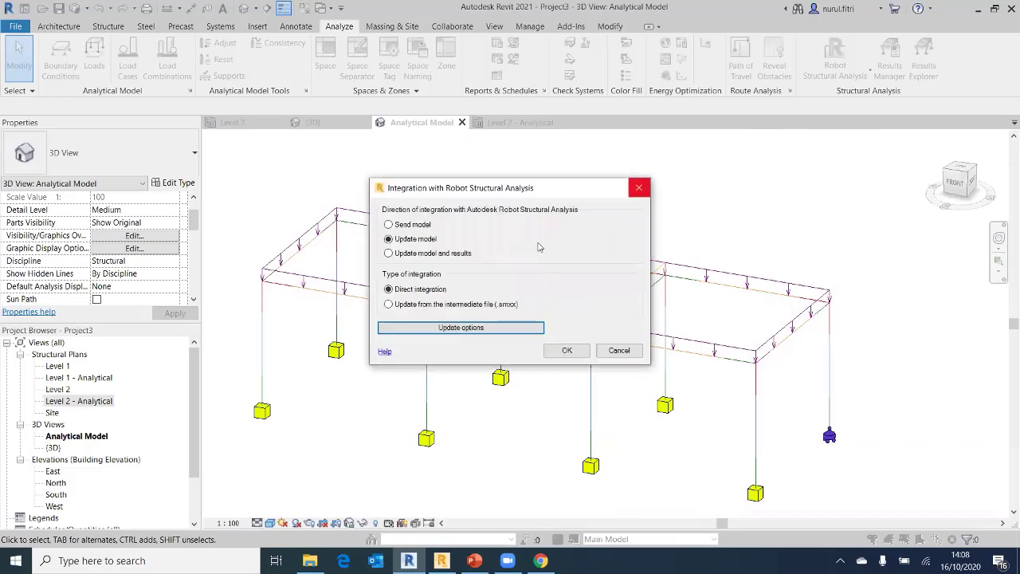
{"action": "left_click", "coordinate": [556, 353]}
{"action": "left_click", "coordinate": [555, 353]}
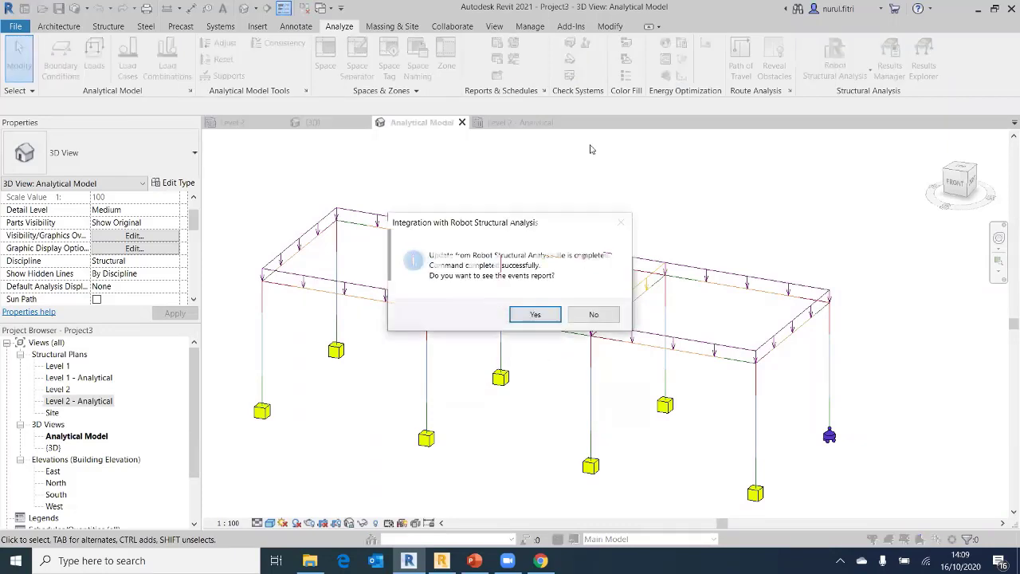
{"action": "left_click", "coordinate": [535, 314]}
{"action": "left_click", "coordinate": [686, 379]}
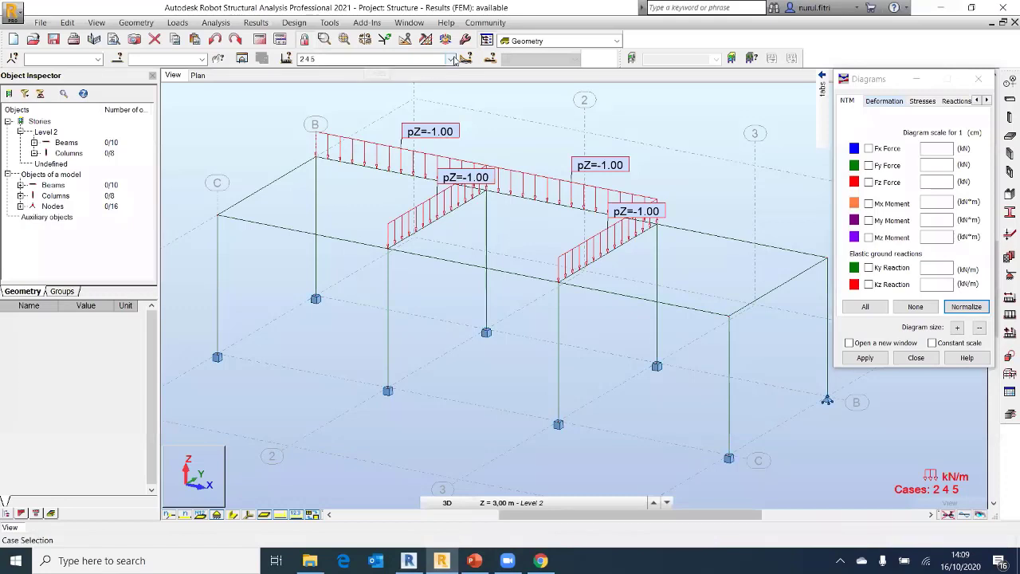
Switch to Robot Structural Analysis and display the loads of case 1: DL1 on the frame
{"action": "left_click", "coordinate": [451, 59]}
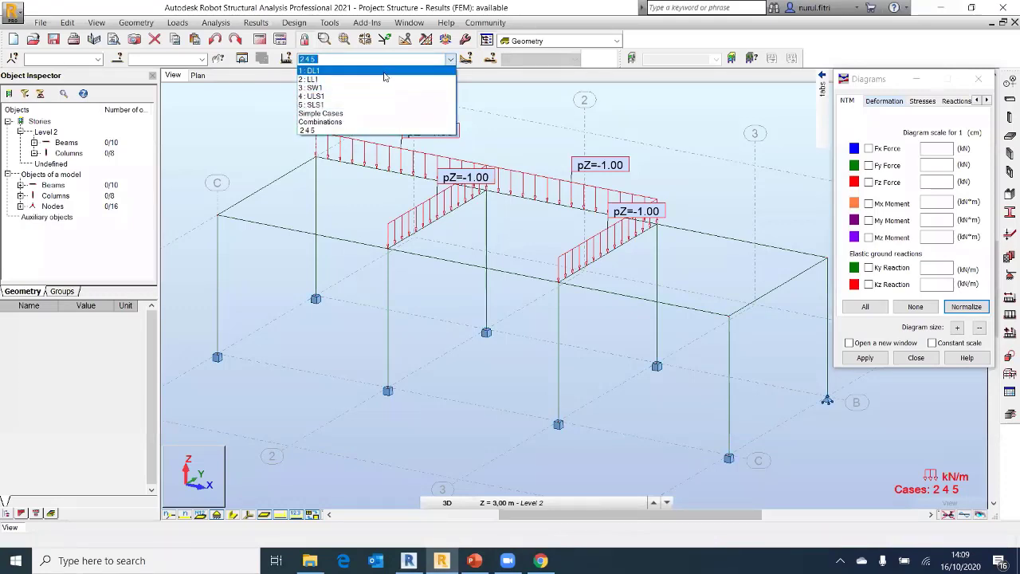
{"action": "left_click", "coordinate": [384, 71]}
{"action": "scroll", "coordinate": [526, 216], "scroll_direction": "down", "scroll_amount": 1}
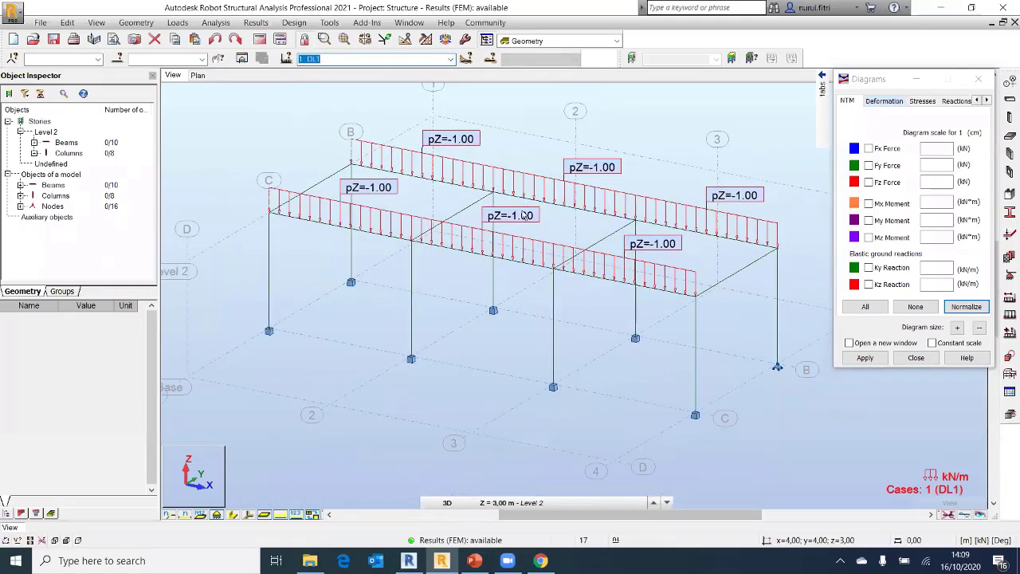
{"action": "middle_click_drag", "start_coordinate": [496, 216], "coordinate": [458, 241]}
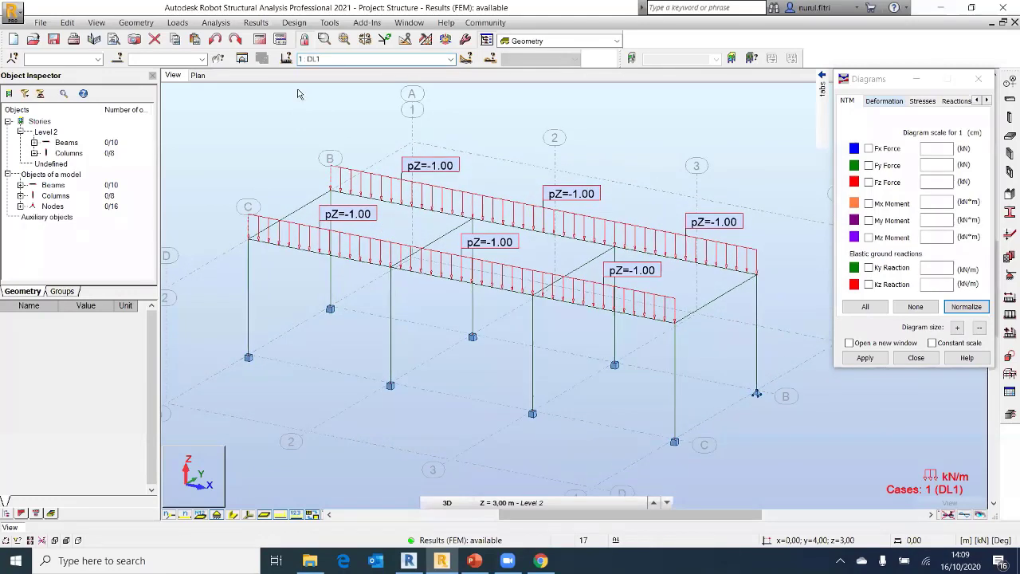
Open the load definition settings and the loads table to examine the loads assigned to each case
{"action": "left_click", "coordinate": [291, 24]}
{"action": "mouse_move", "coordinate": [179, 24]}
{"action": "left_click", "coordinate": [227, 51]}
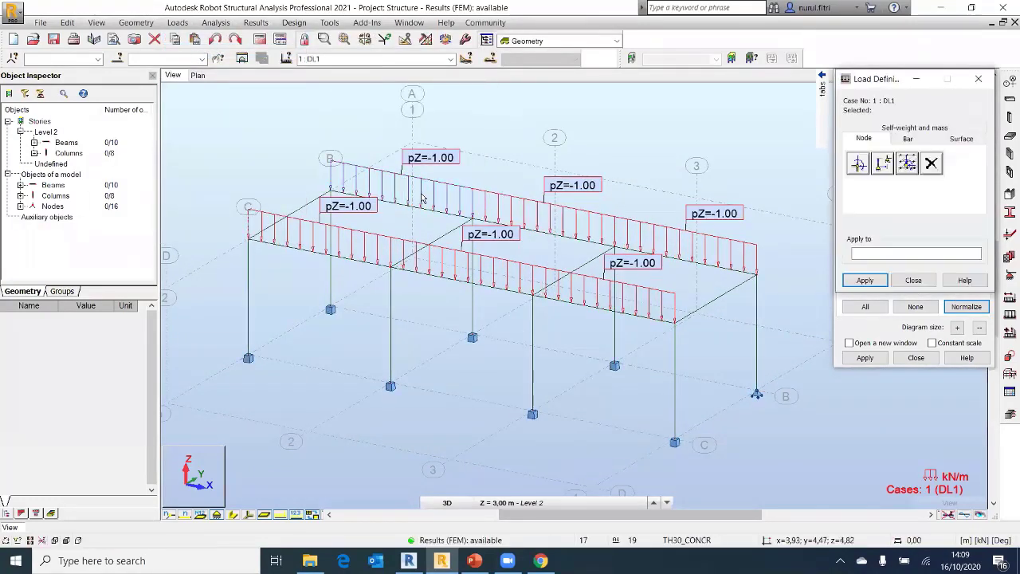
{"action": "left_click", "coordinate": [178, 22]}
{"action": "left_click", "coordinate": [203, 94]}
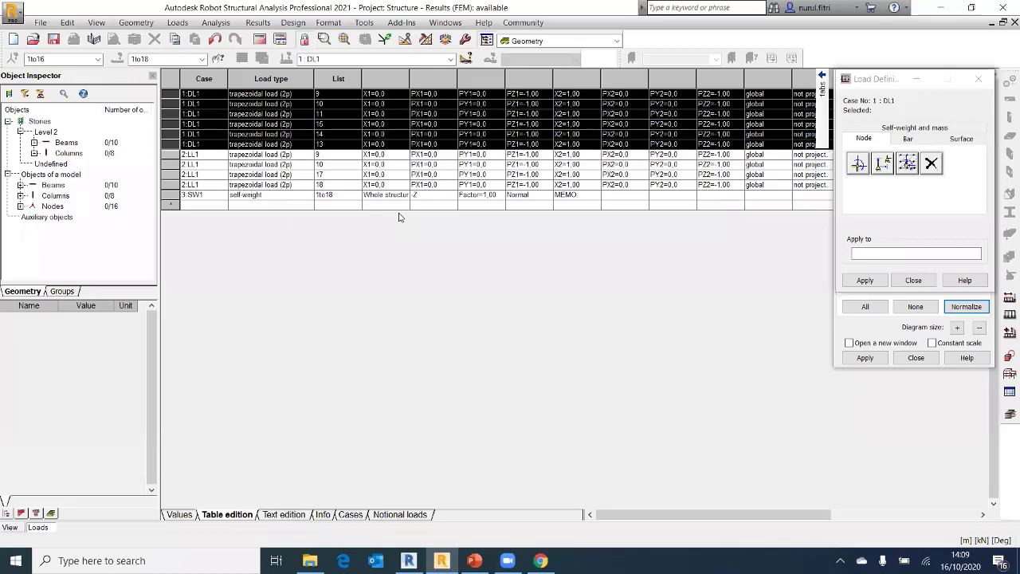
Update the Robot model from Revit Structure by direct integration, then view and dismiss the events report
{"action": "left_click", "coordinate": [327, 23]}
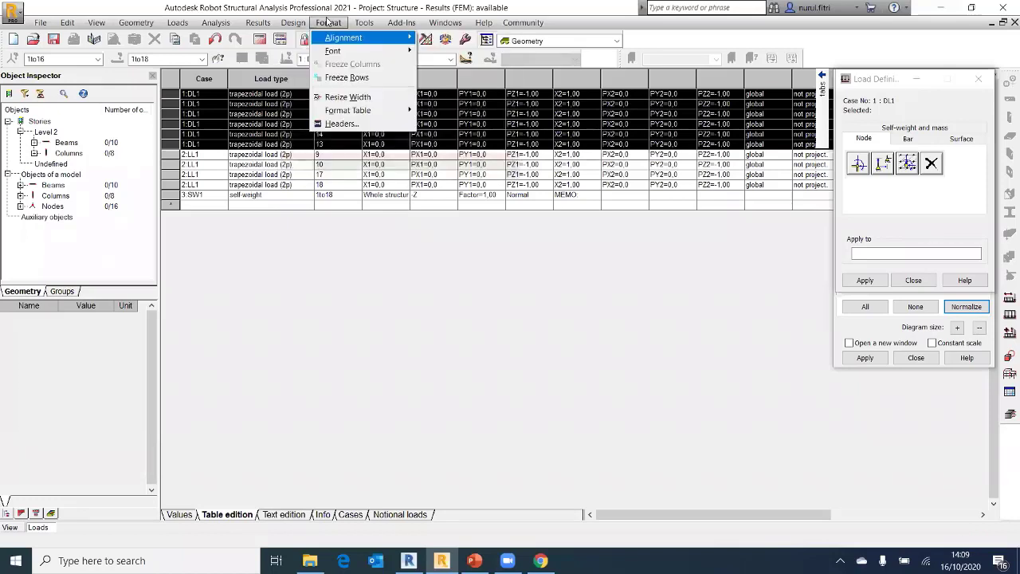
{"action": "mouse_move", "coordinate": [401, 22]}
{"action": "mouse_move", "coordinate": [465, 40]}
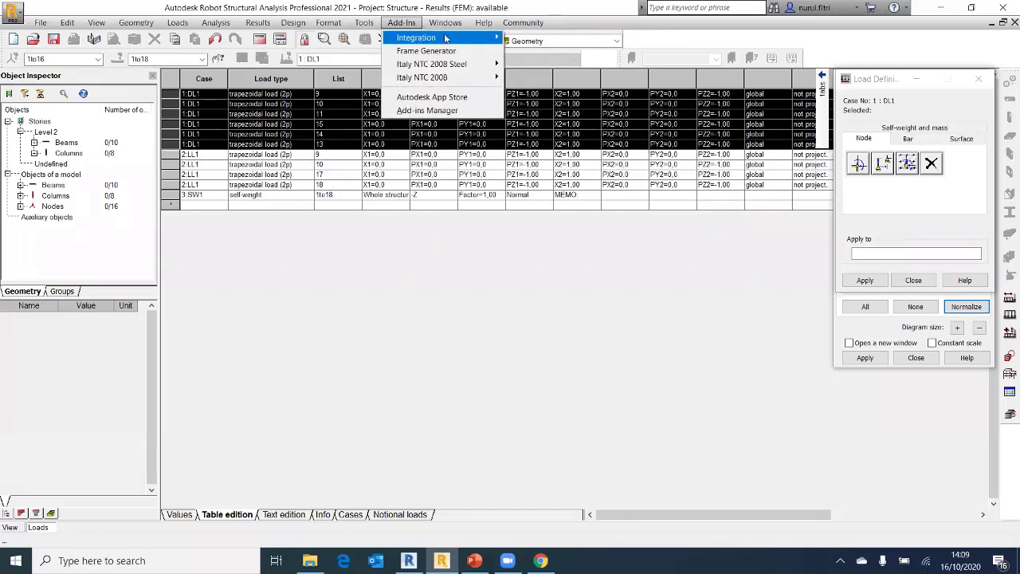
{"action": "left_click", "coordinate": [557, 52]}
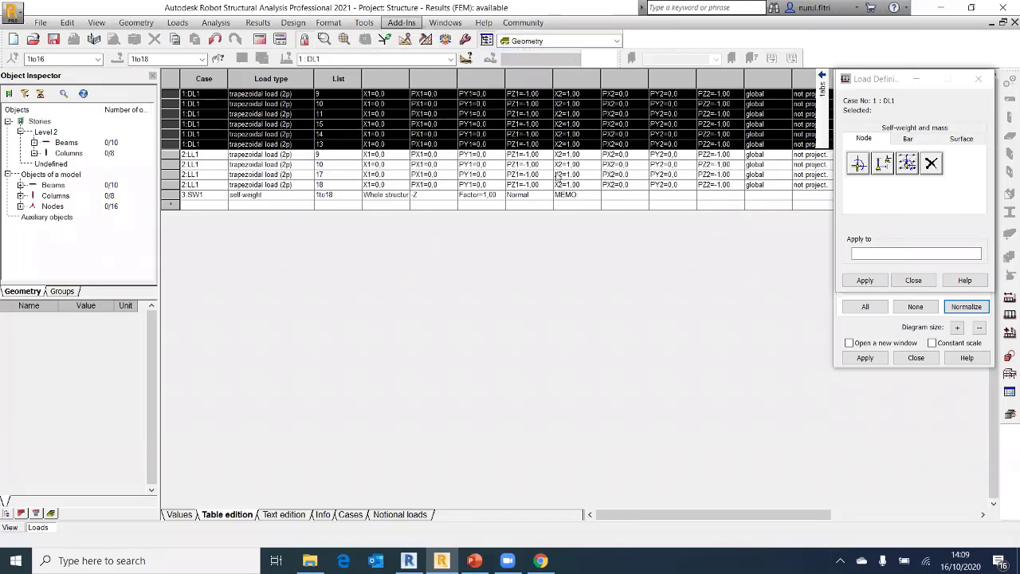
{"action": "left_click", "coordinate": [414, 254]}
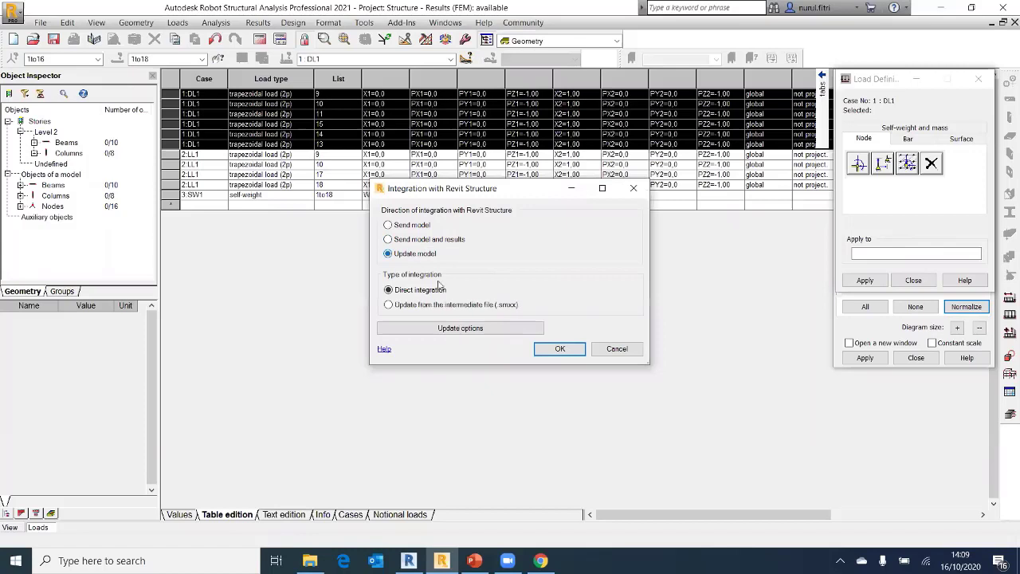
{"action": "left_click", "coordinate": [558, 349]}
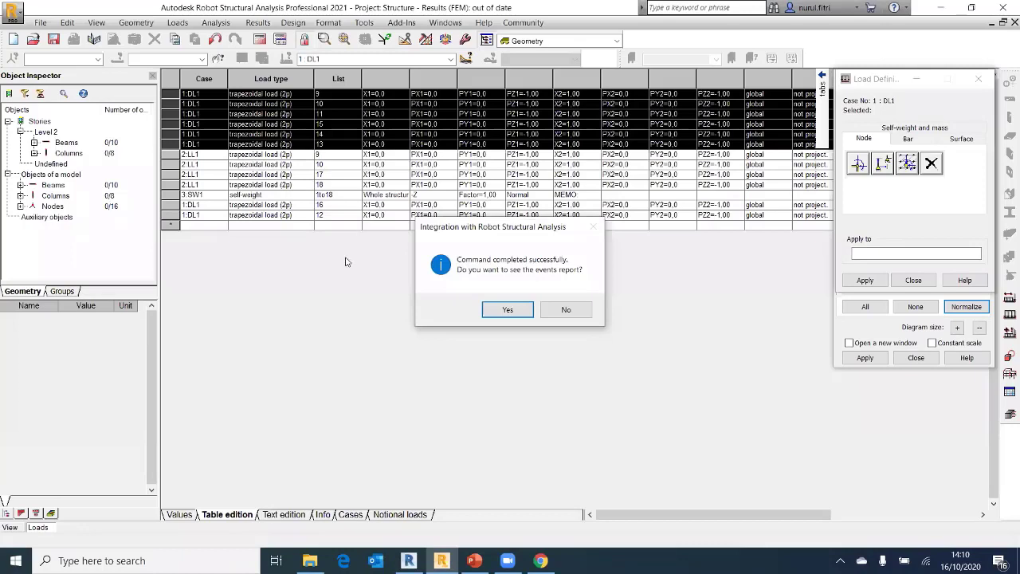
{"action": "left_click", "coordinate": [502, 317]}
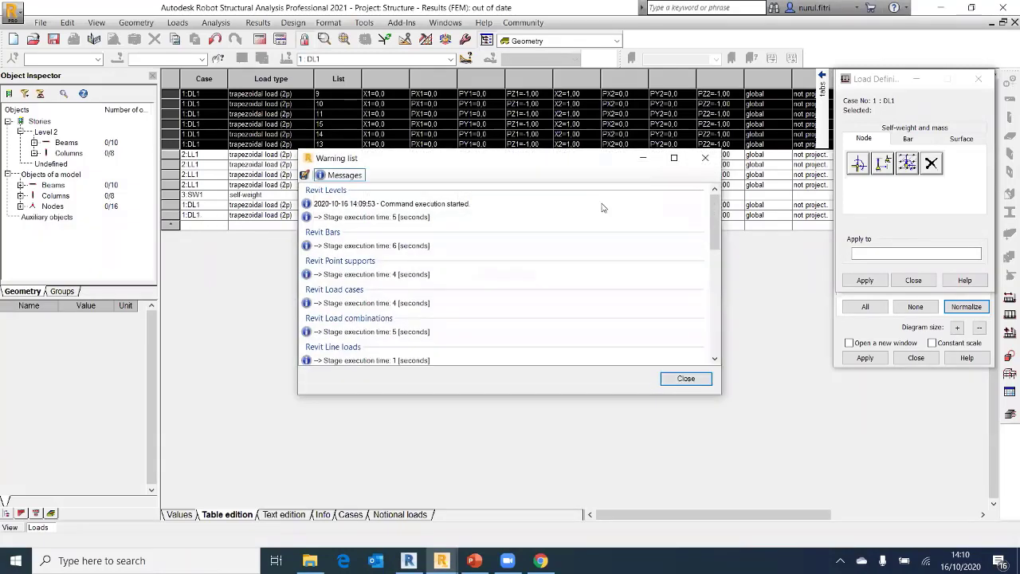
{"action": "left_click", "coordinate": [704, 158]}
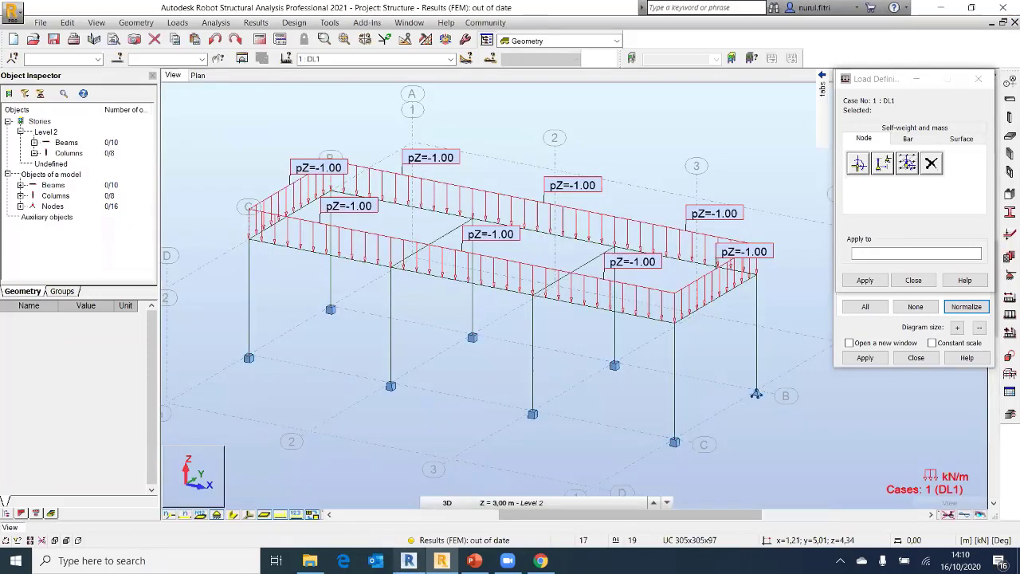
Switch to Revit, examine the Robot Structural Analysis Link integration options and close them without sending anything
{"action": "key", "text": "alt+Tab"}
{"action": "left_click", "coordinate": [833, 76]}
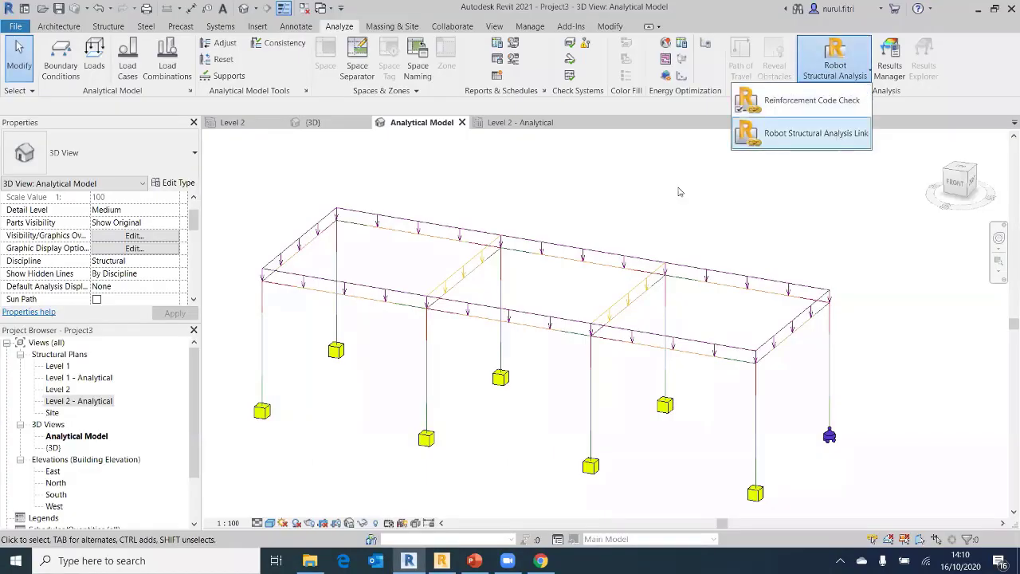
{"action": "left_click", "coordinate": [836, 137]}
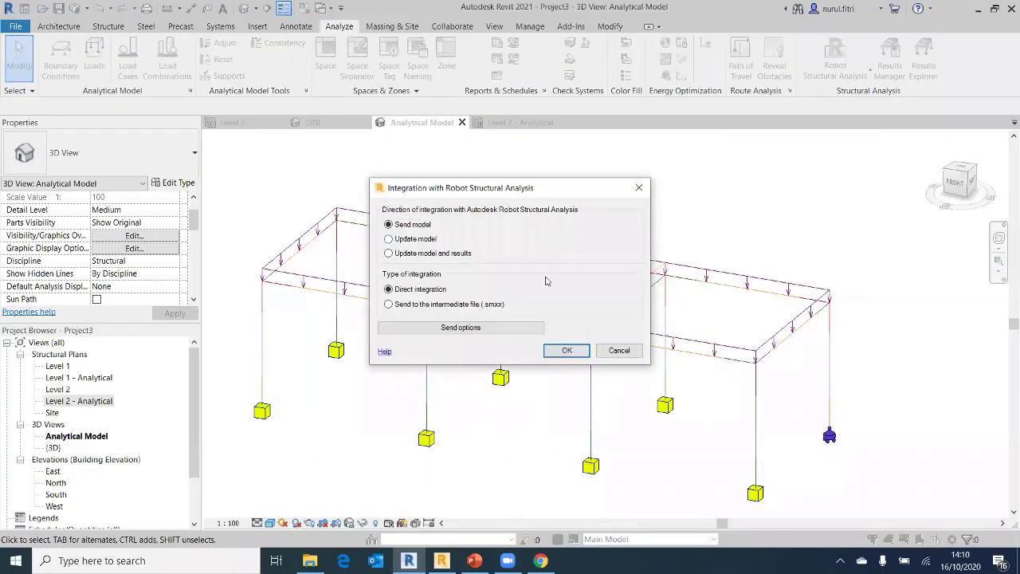
{"action": "left_click", "coordinate": [635, 191]}
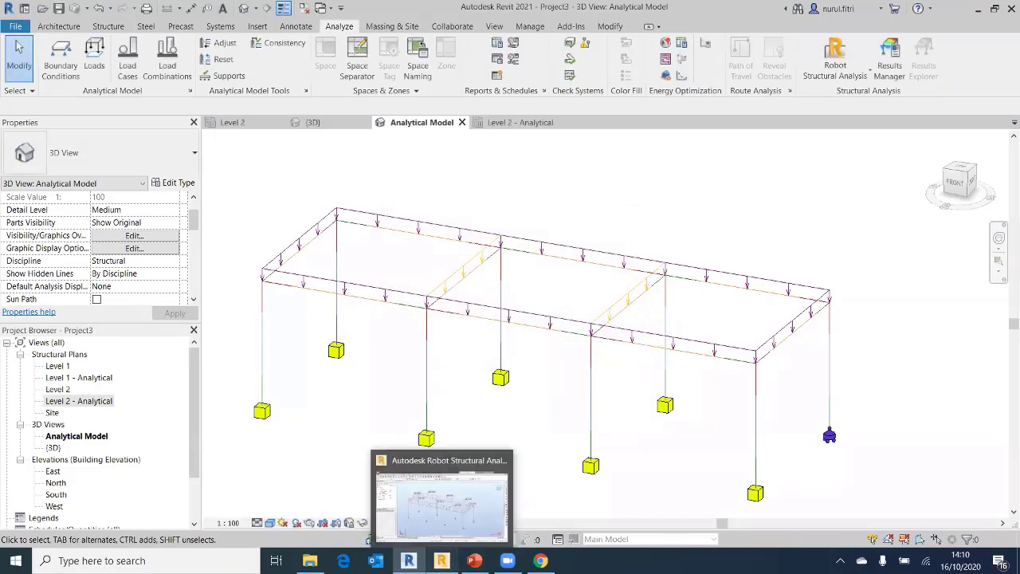
Examine the Revit Structure integration options in Robot Structural Analysis, then close the load definition and diagrams windows
{"action": "left_click", "coordinate": [440, 560]}
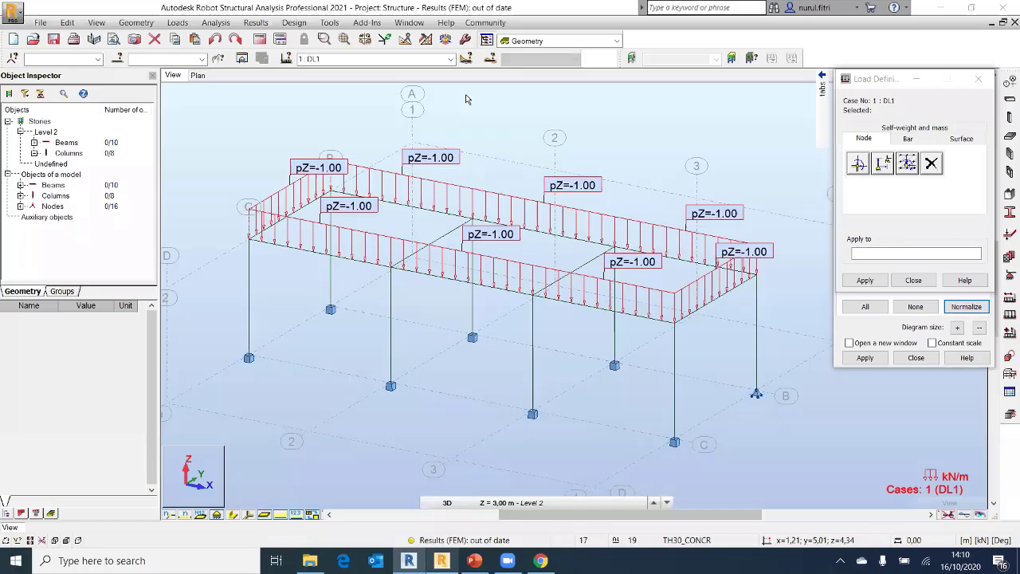
{"action": "left_click", "coordinate": [371, 24]}
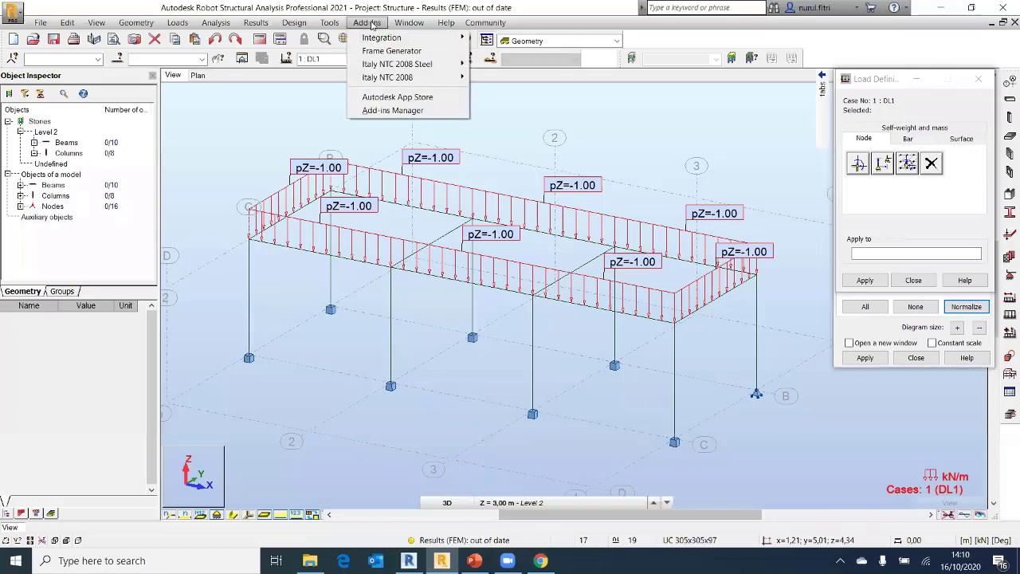
{"action": "mouse_move", "coordinate": [373, 40]}
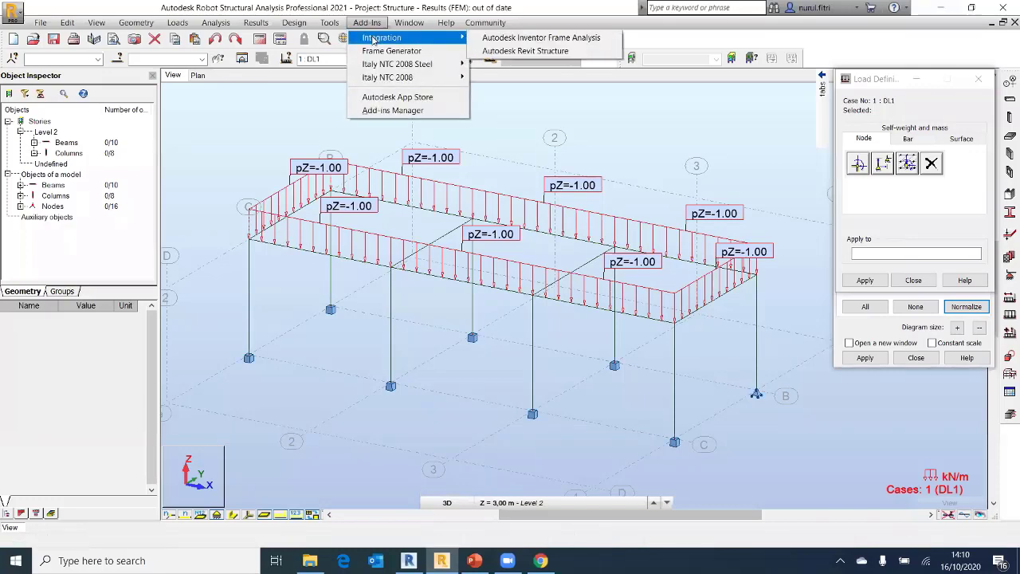
{"action": "left_click", "coordinate": [503, 50]}
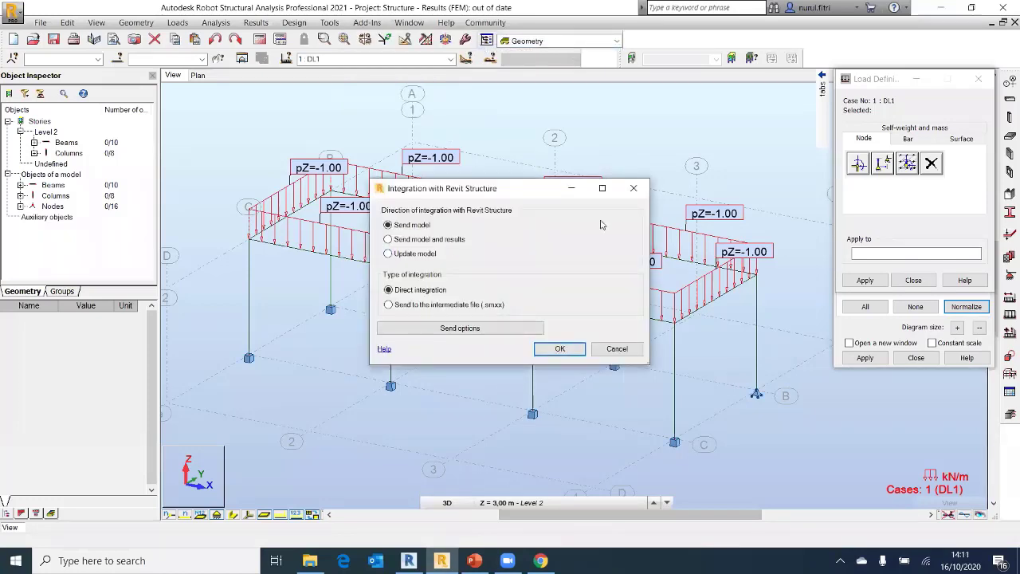
{"action": "left_click", "coordinate": [634, 190]}
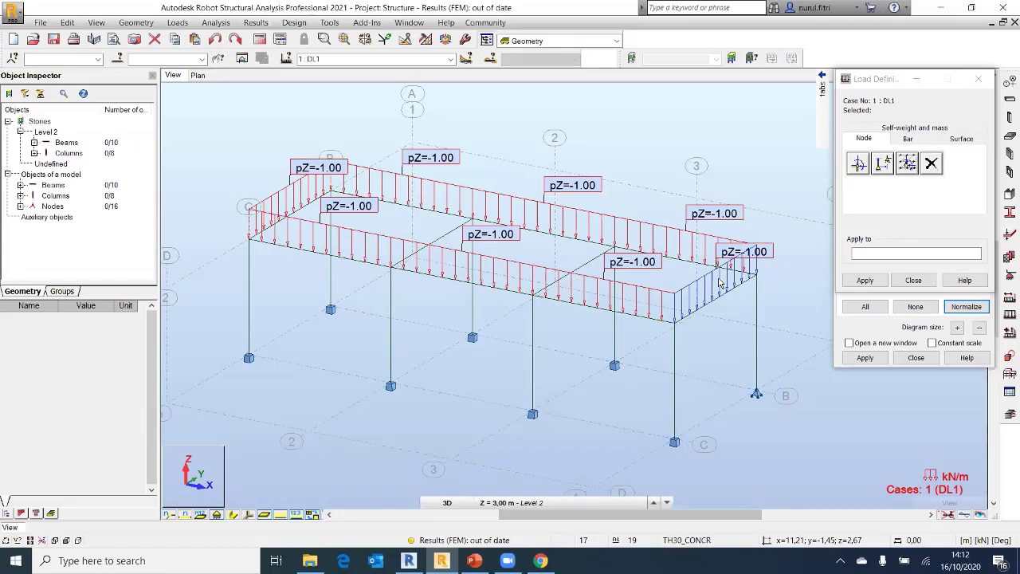
{"action": "left_click", "coordinate": [979, 79]}
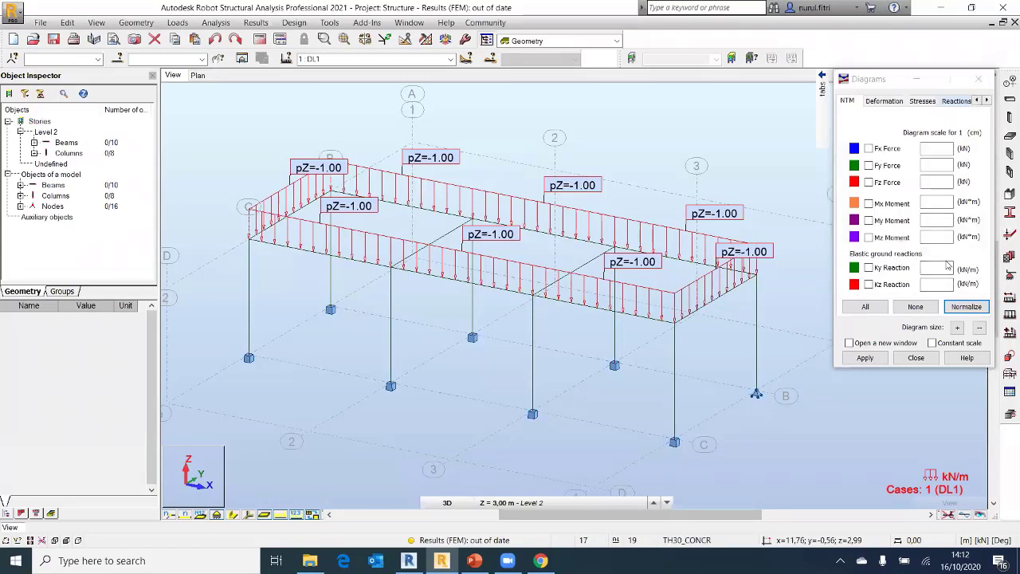
{"action": "left_click", "coordinate": [977, 79]}
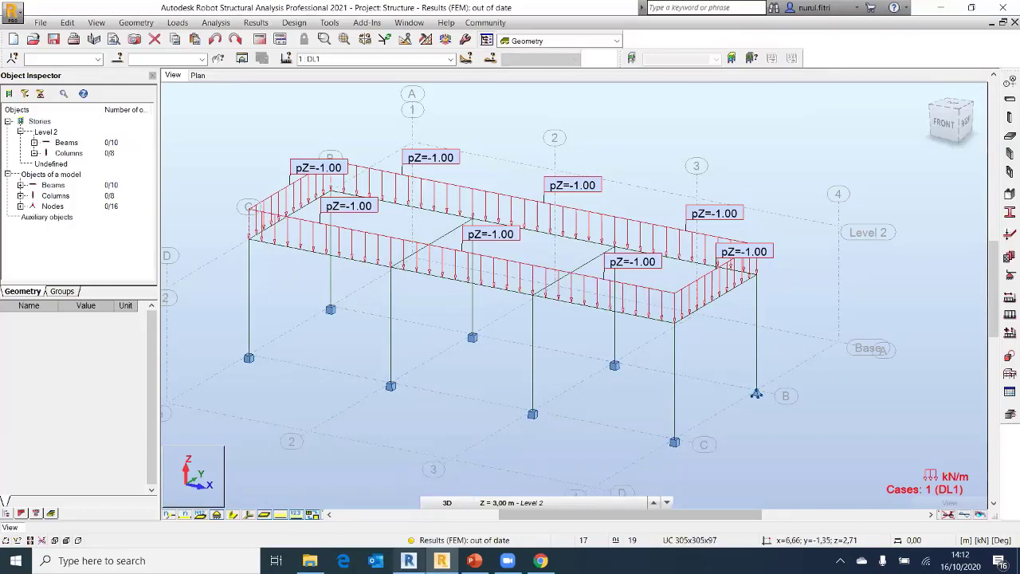
Switch to Revit and update the model and results from Robot by direct integration with default update options, viewing and dismissing the events report
{"action": "left_click", "coordinate": [408, 560]}
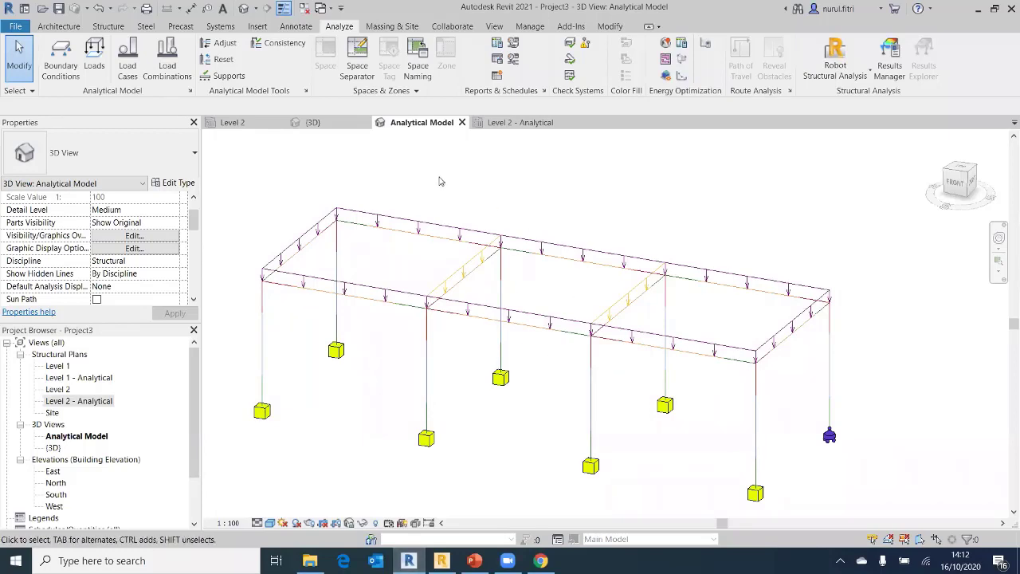
{"action": "left_click", "coordinate": [826, 78]}
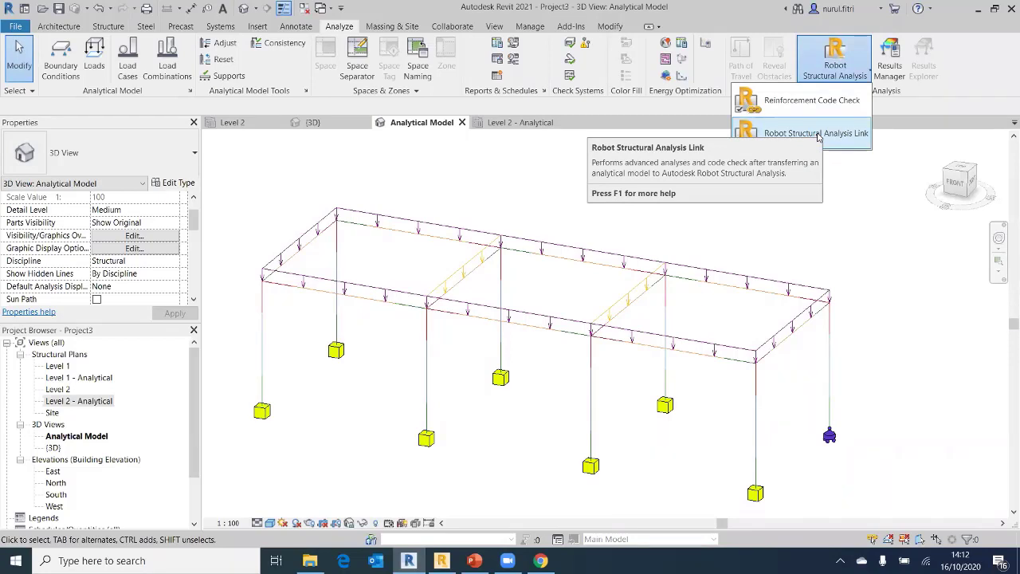
{"action": "left_click", "coordinate": [816, 133]}
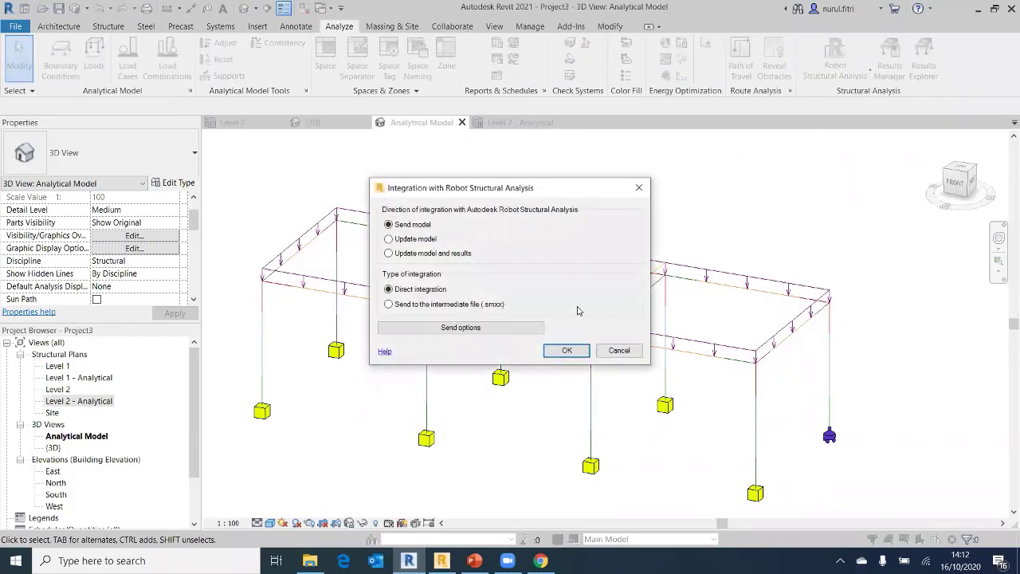
{"action": "left_click", "coordinate": [389, 253]}
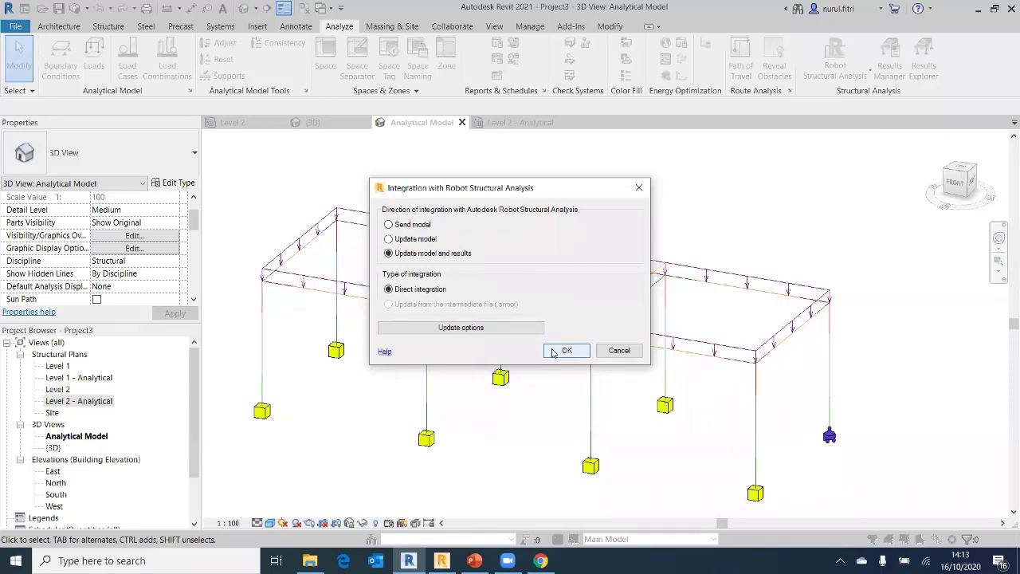
{"action": "left_click", "coordinate": [529, 328]}
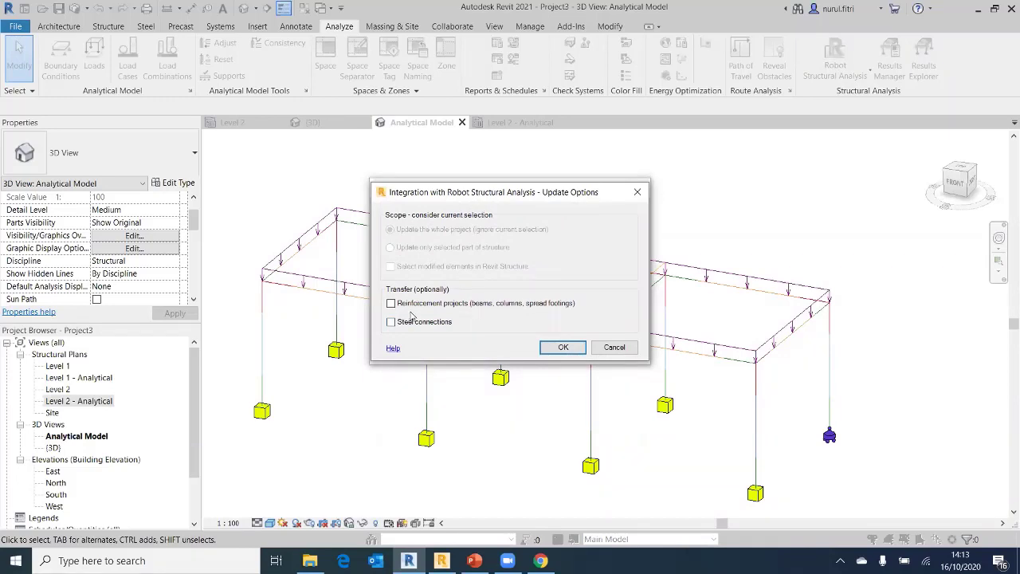
{"action": "left_click", "coordinate": [559, 348]}
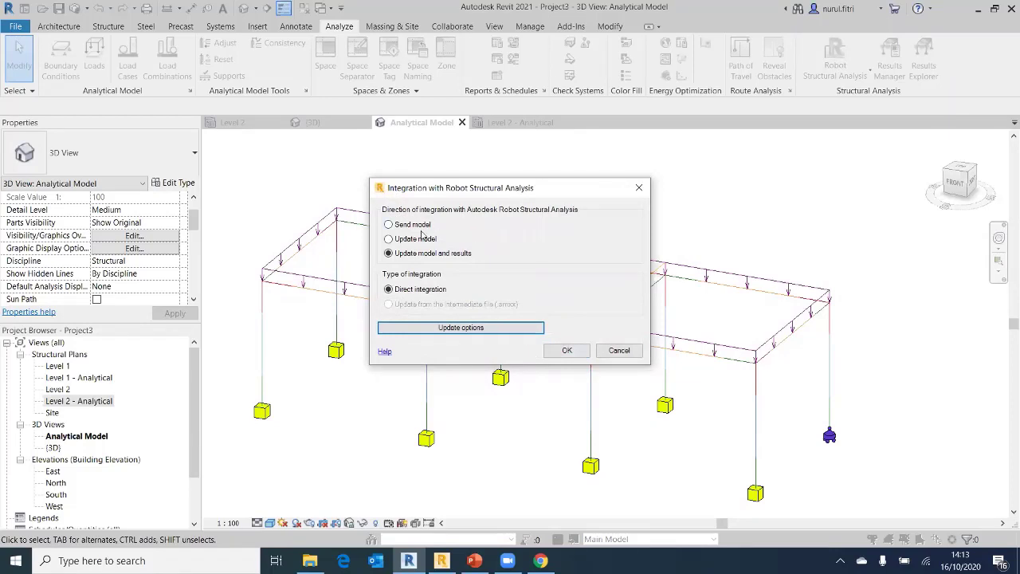
{"action": "left_click", "coordinate": [555, 356]}
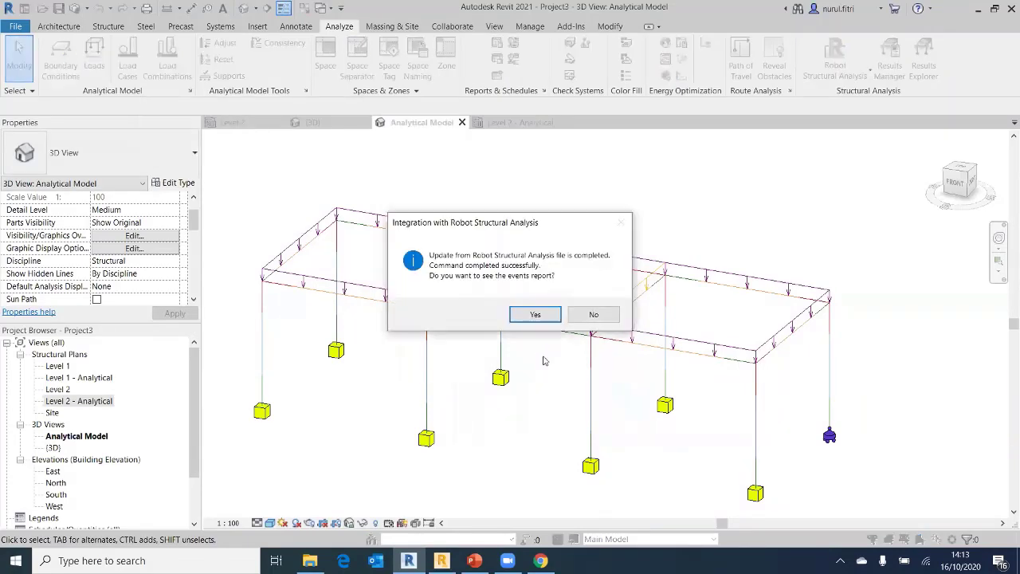
{"action": "left_click", "coordinate": [532, 315]}
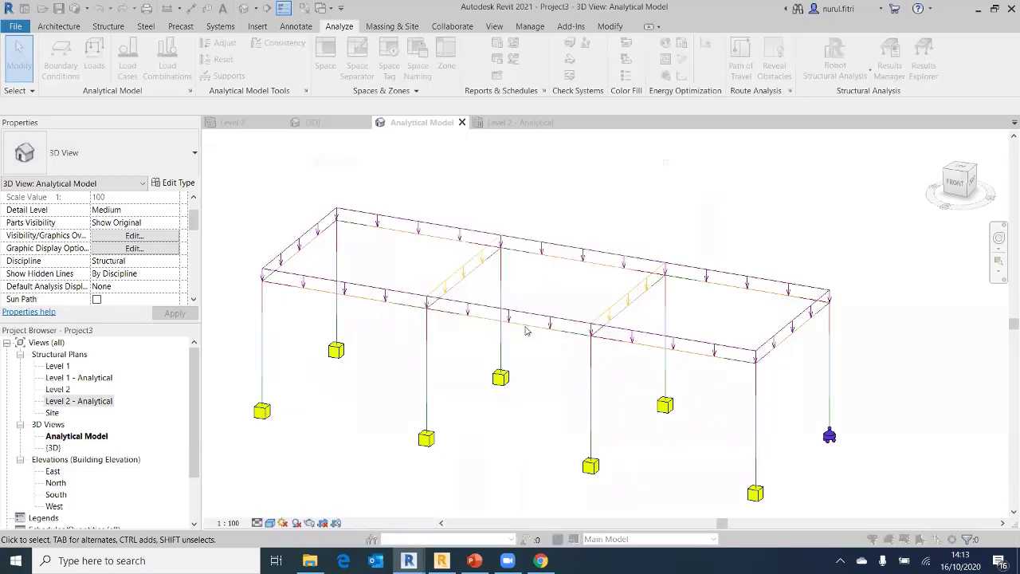
{"action": "left_click", "coordinate": [671, 379]}
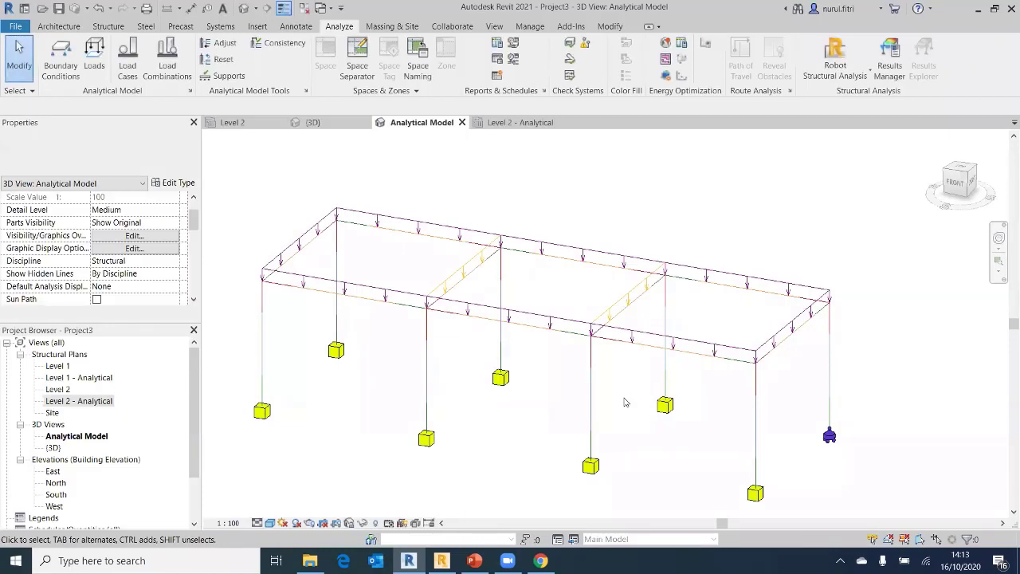
{"action": "scroll", "coordinate": [638, 400], "scroll_direction": "down", "scroll_amount": 2}
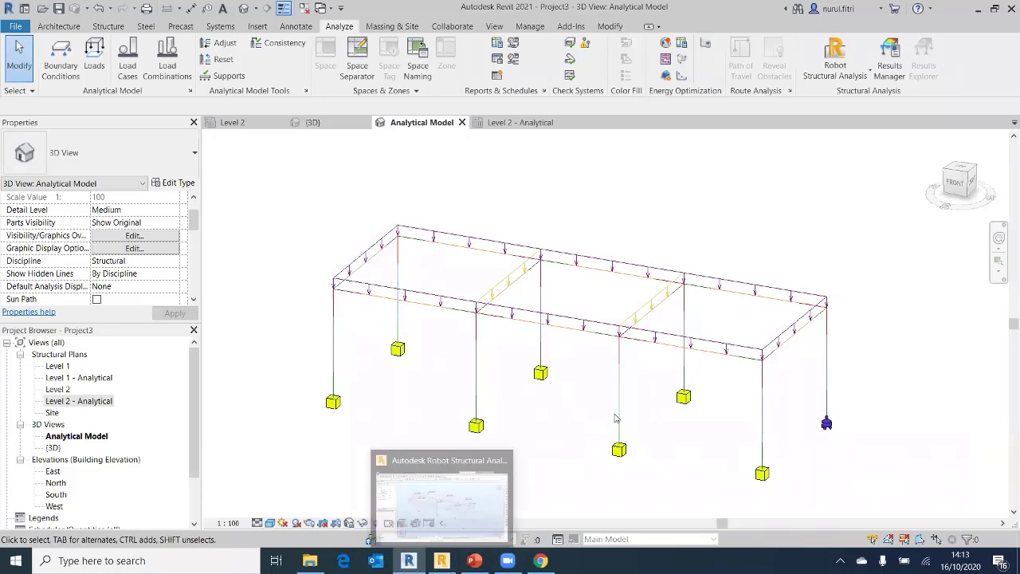
Send the model and results from Robot Structural Analysis to Revit by direct integration, dismiss the events report and switch to Revit
{"action": "key", "text": "alt+Tab"}
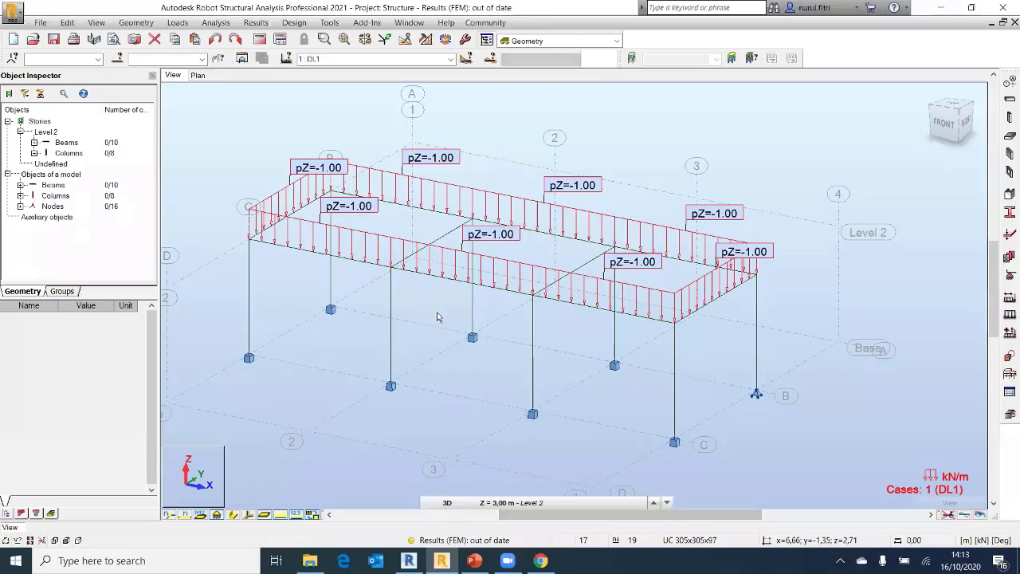
{"action": "left_click", "coordinate": [327, 23]}
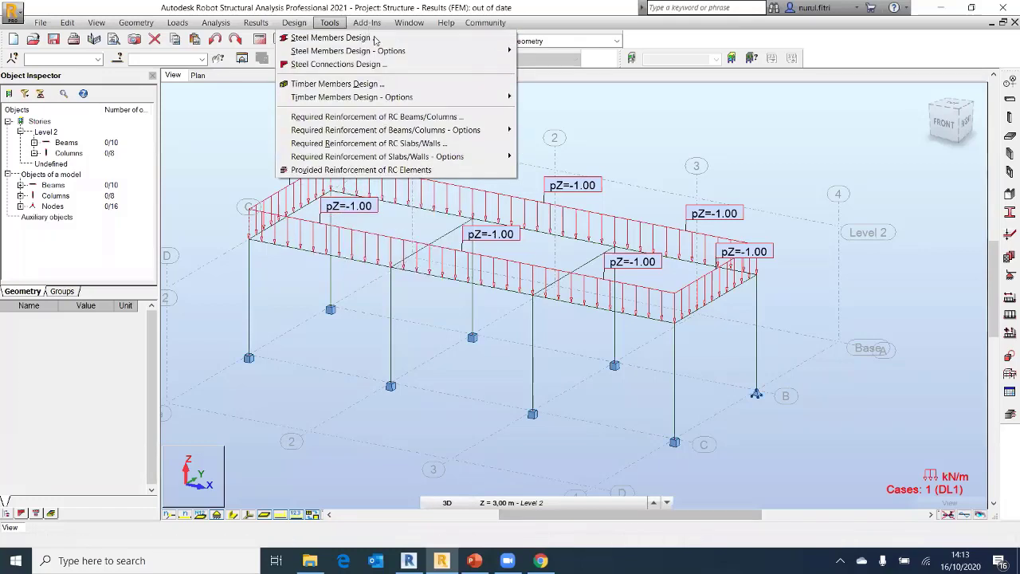
{"action": "mouse_move", "coordinate": [367, 23]}
{"action": "mouse_move", "coordinate": [398, 38]}
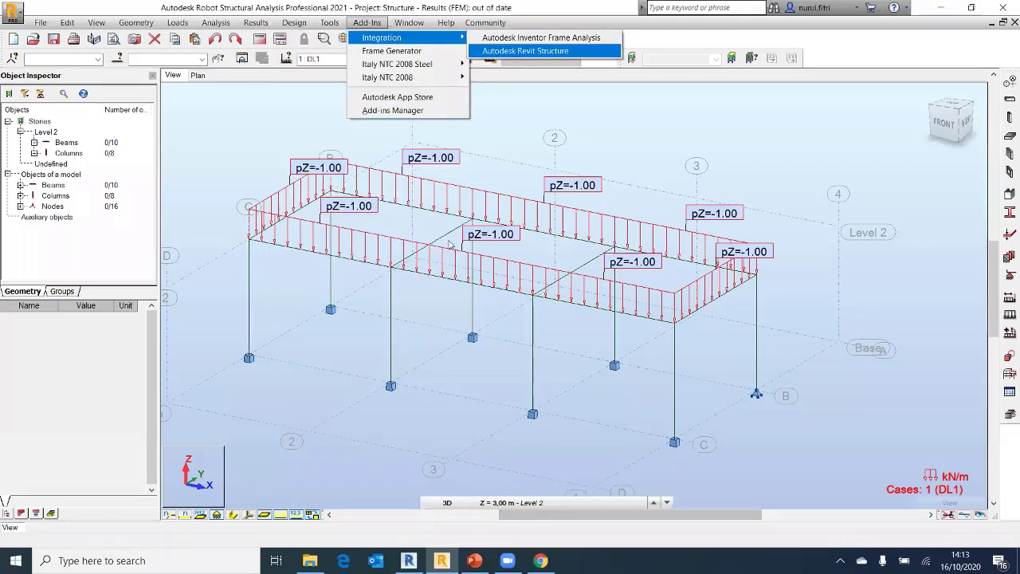
{"action": "left_click", "coordinate": [507, 52]}
{"action": "left_click", "coordinate": [398, 241]}
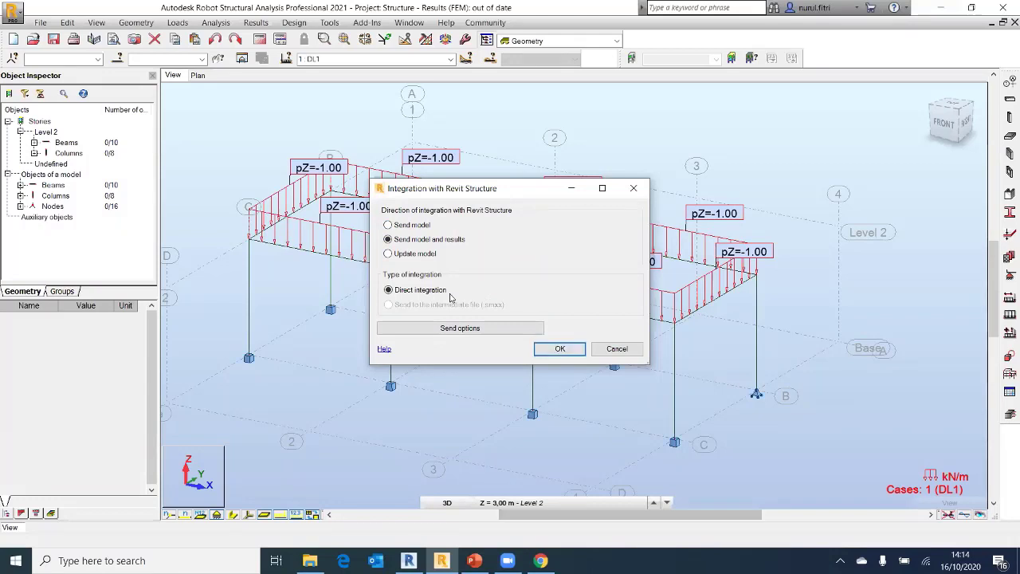
{"action": "left_click", "coordinate": [556, 351]}
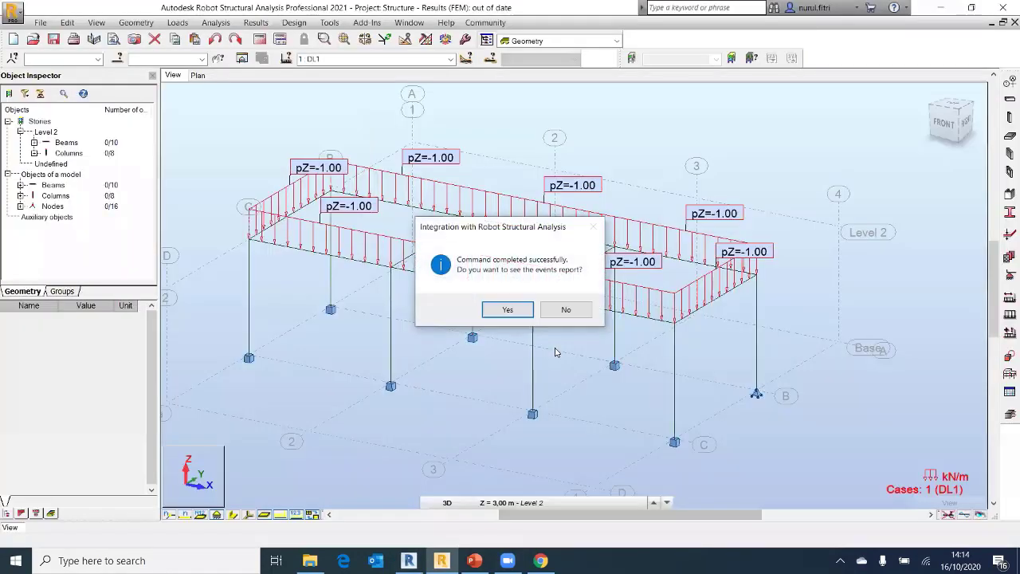
{"action": "left_click", "coordinate": [508, 310]}
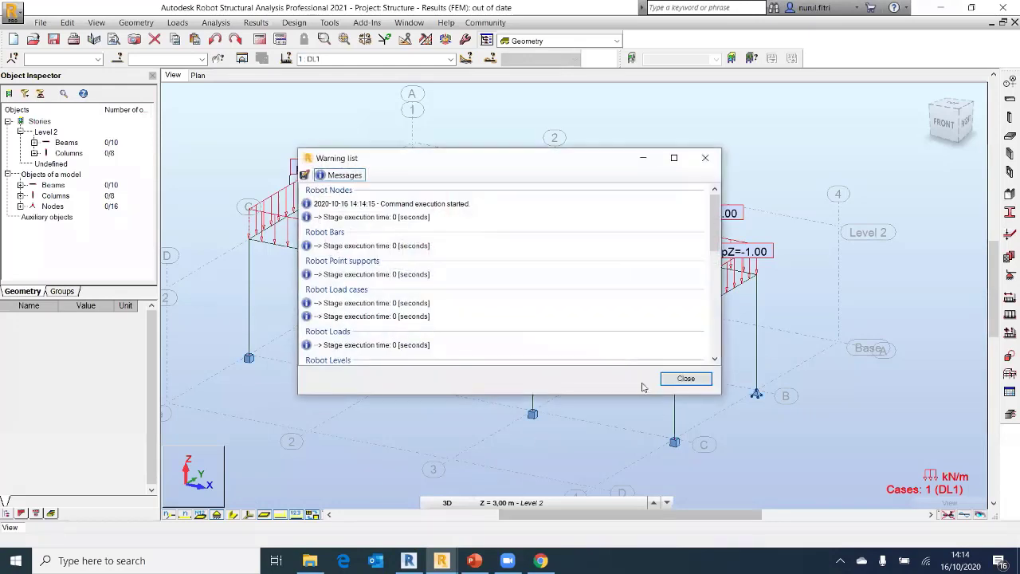
{"action": "left_click", "coordinate": [683, 379]}
{"action": "left_click", "coordinate": [408, 560]}
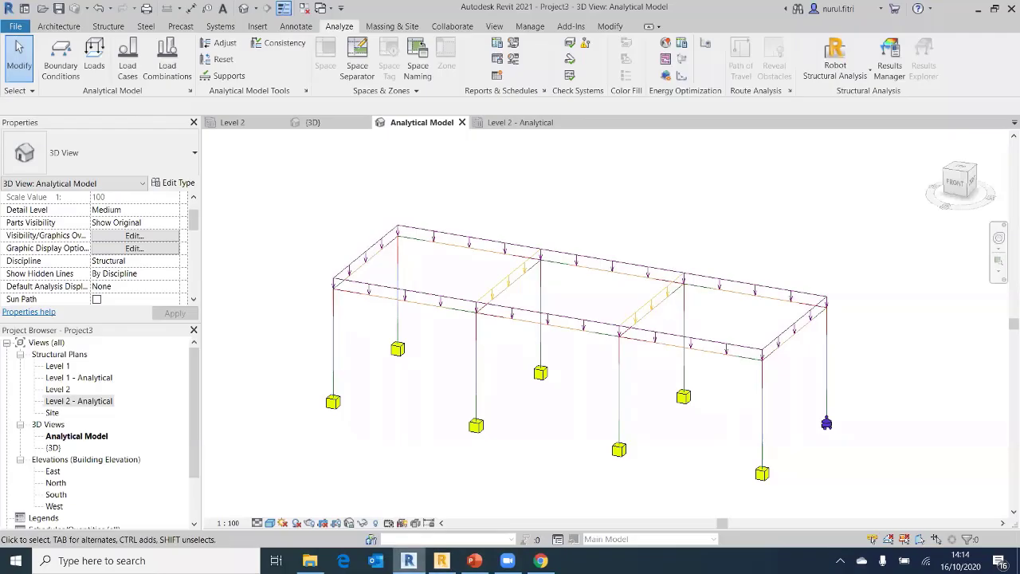
Switch back to Robot Structural Analysis and display the Fx and Fz force diagrams on the frame's bars for case DL1
{"action": "left_click", "coordinate": [441, 560]}
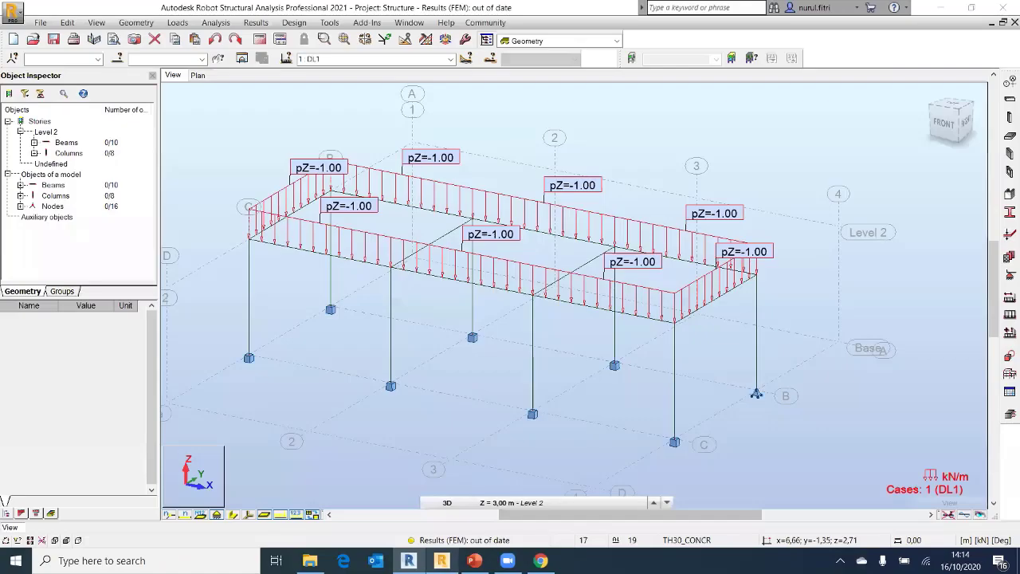
{"action": "left_click", "coordinate": [293, 23]}
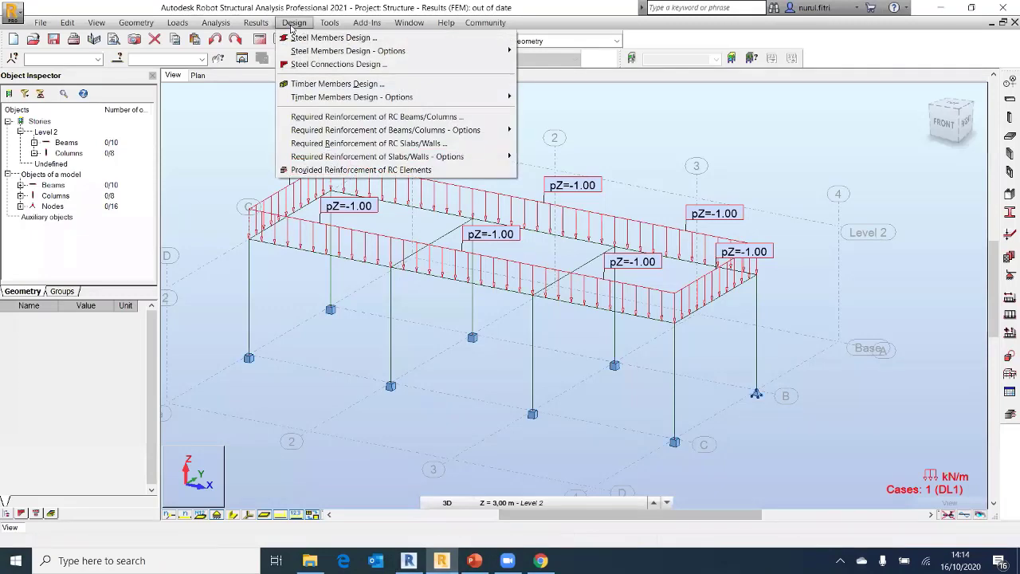
{"action": "mouse_move", "coordinate": [255, 24]}
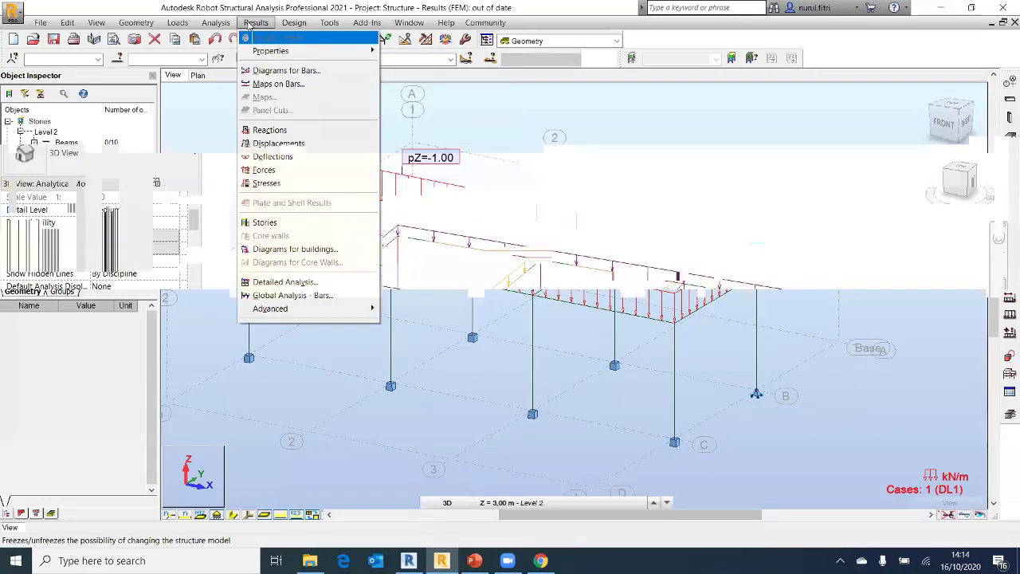
{"action": "left_click", "coordinate": [263, 71]}
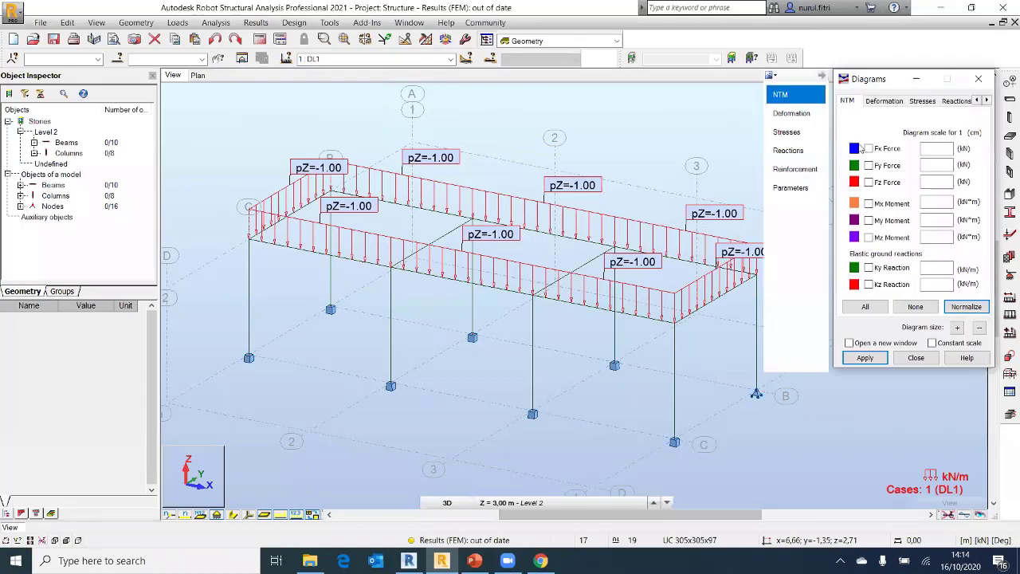
{"action": "left_click", "coordinate": [868, 149]}
{"action": "left_click", "coordinate": [867, 359]}
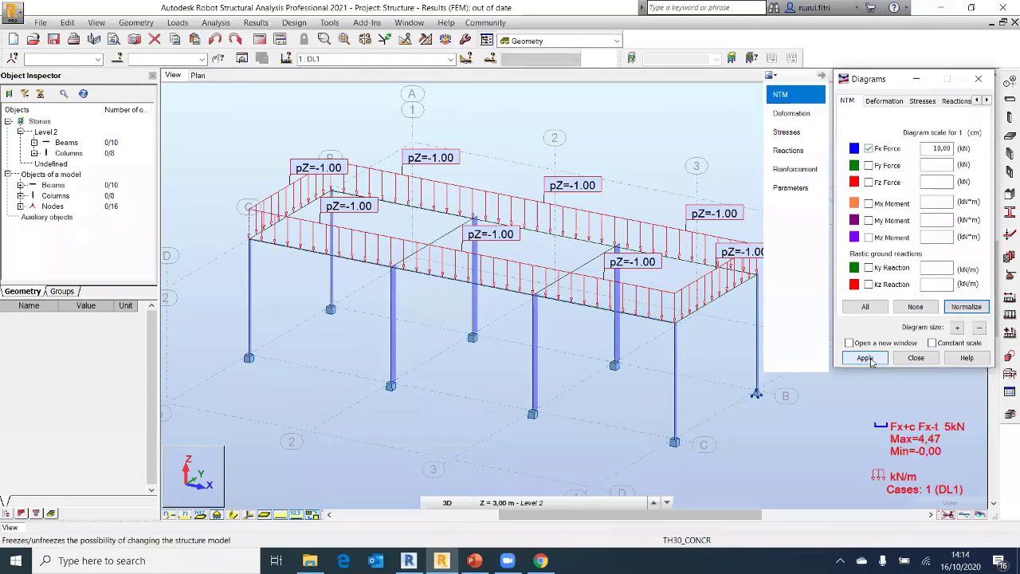
{"action": "left_click", "coordinate": [868, 182]}
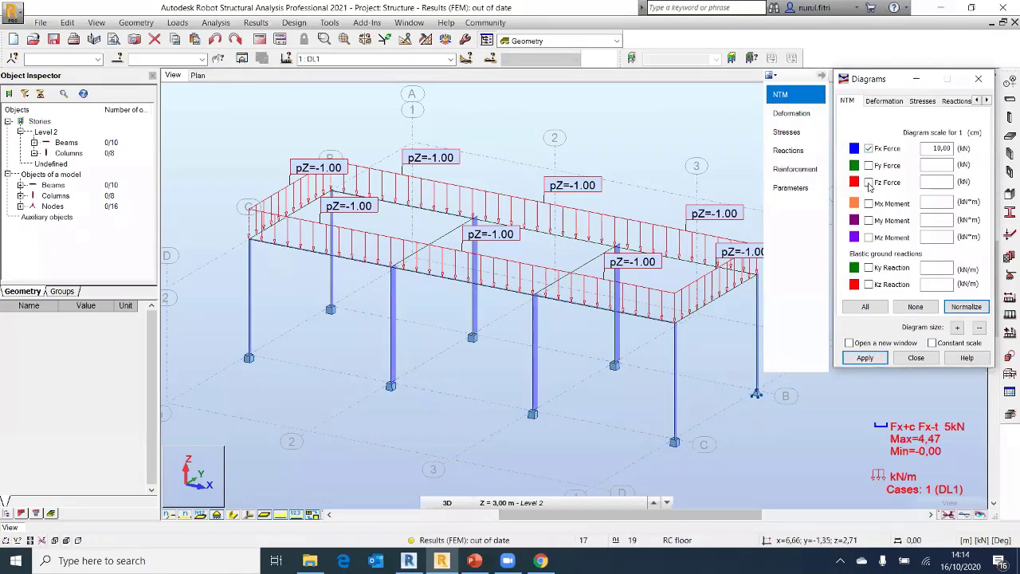
{"action": "left_click", "coordinate": [866, 358]}
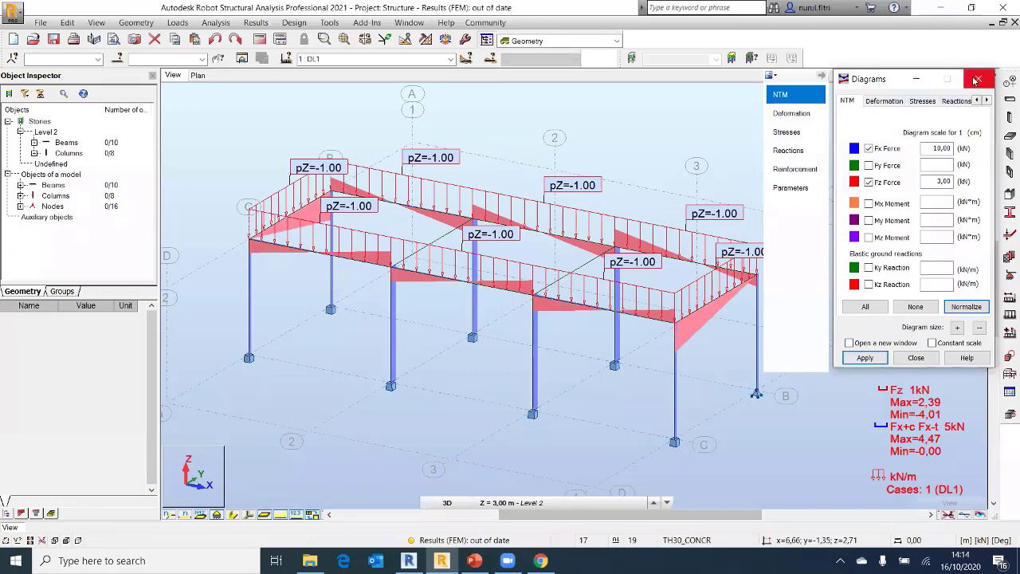
{"action": "left_click", "coordinate": [976, 80]}
Send the model and results to Revit by direct integration with the default send options, dismiss the events report and switch to Revit
{"action": "left_click", "coordinate": [294, 22]}
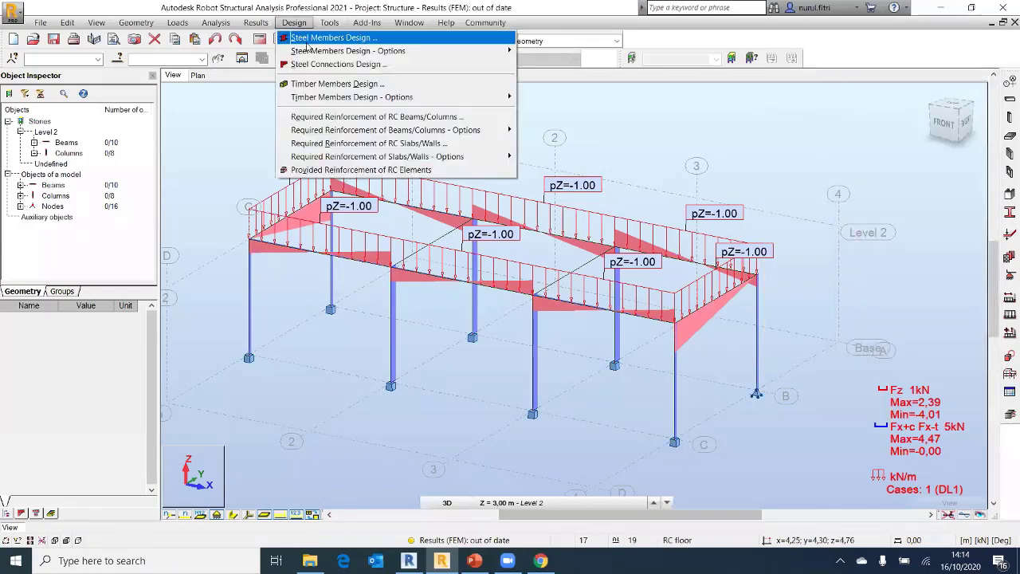
{"action": "mouse_move", "coordinate": [367, 22]}
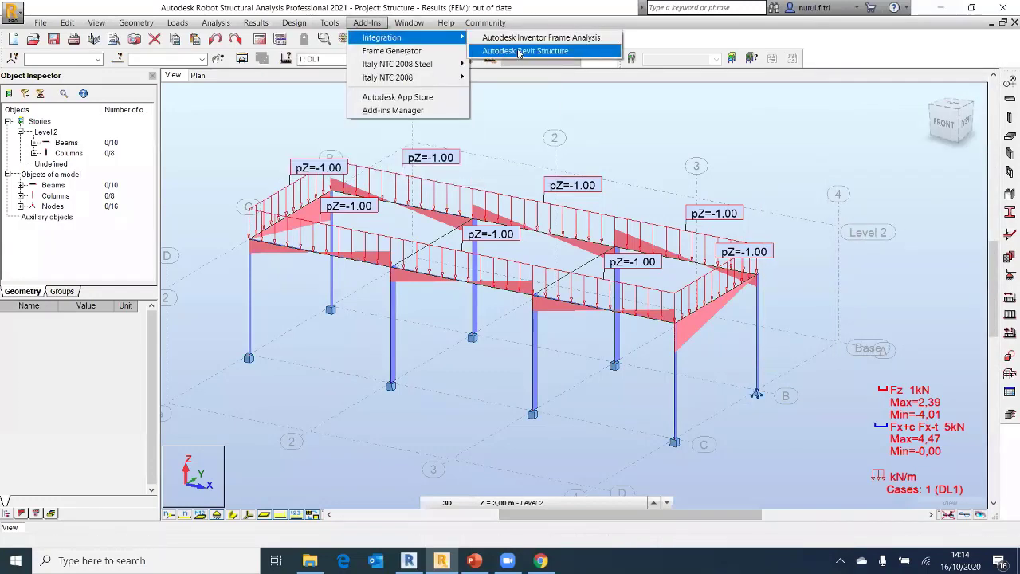
{"action": "left_click", "coordinate": [518, 51]}
{"action": "left_click", "coordinate": [430, 239]}
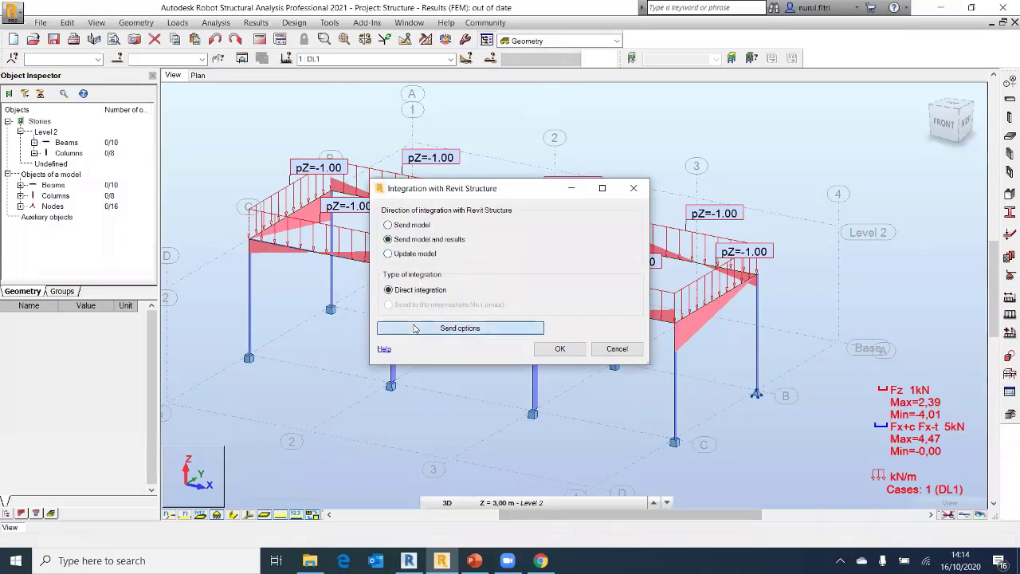
{"action": "left_click", "coordinate": [414, 328]}
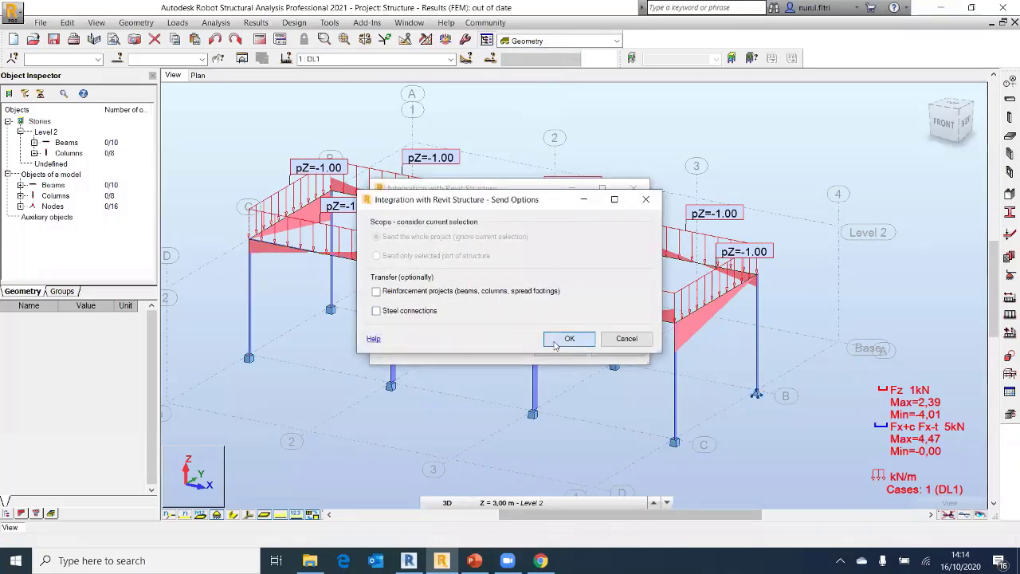
{"action": "left_click", "coordinate": [555, 338]}
{"action": "left_click", "coordinate": [559, 350]}
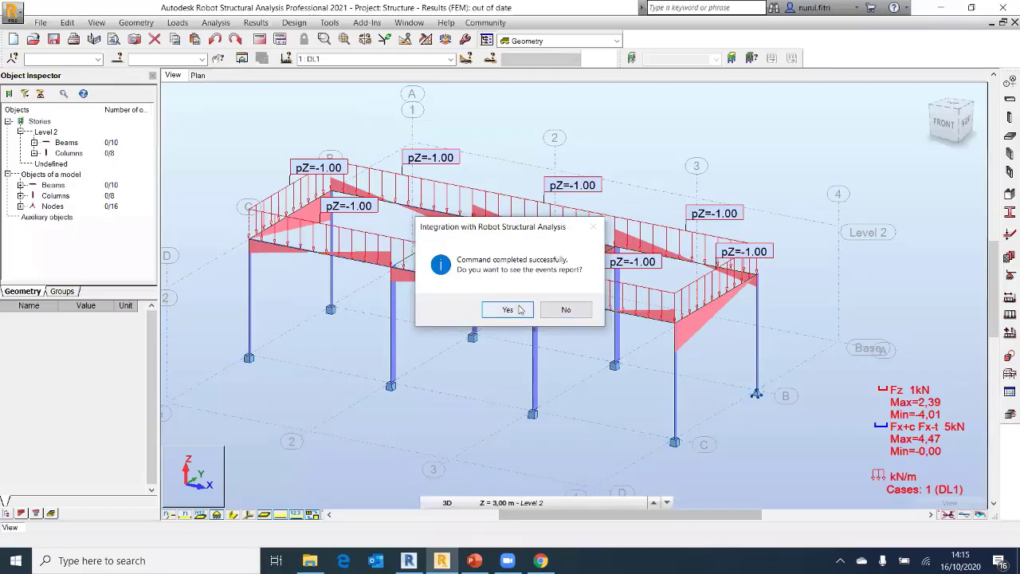
{"action": "left_click", "coordinate": [547, 313]}
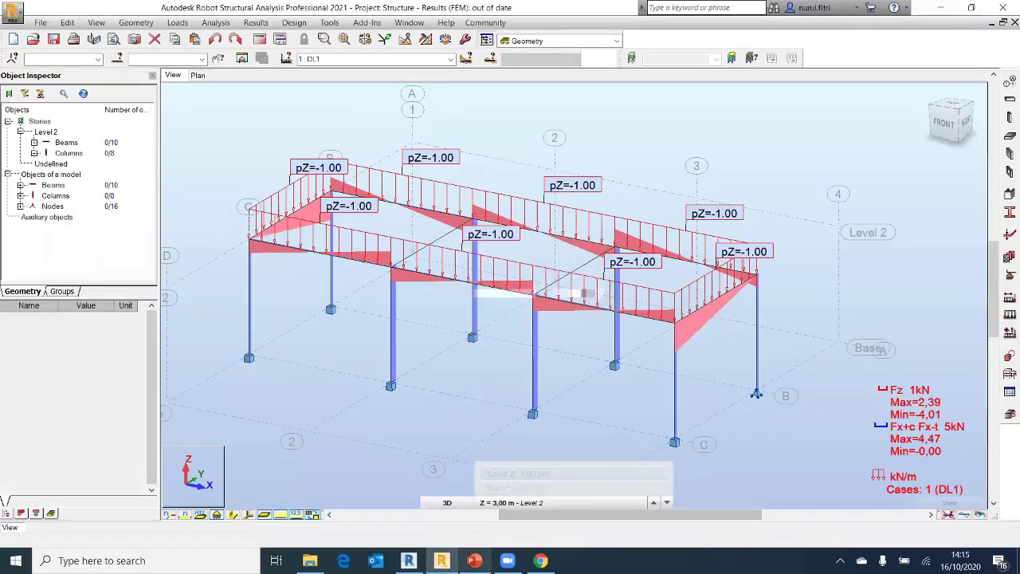
{"action": "left_click", "coordinate": [408, 560]}
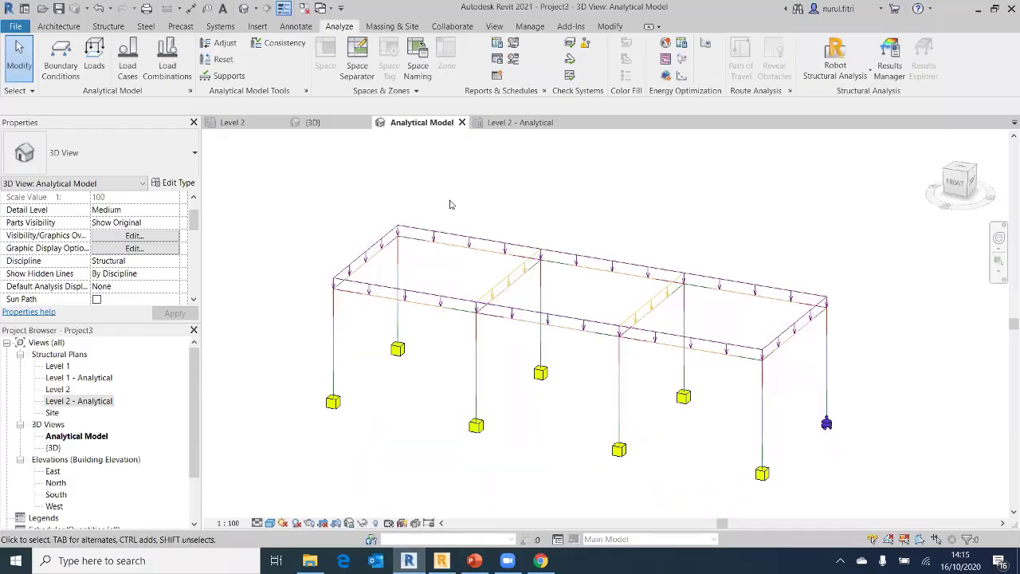
Switch back to Robot Structural Analysis and run the calculations for the frame
{"action": "left_click", "coordinate": [440, 558]}
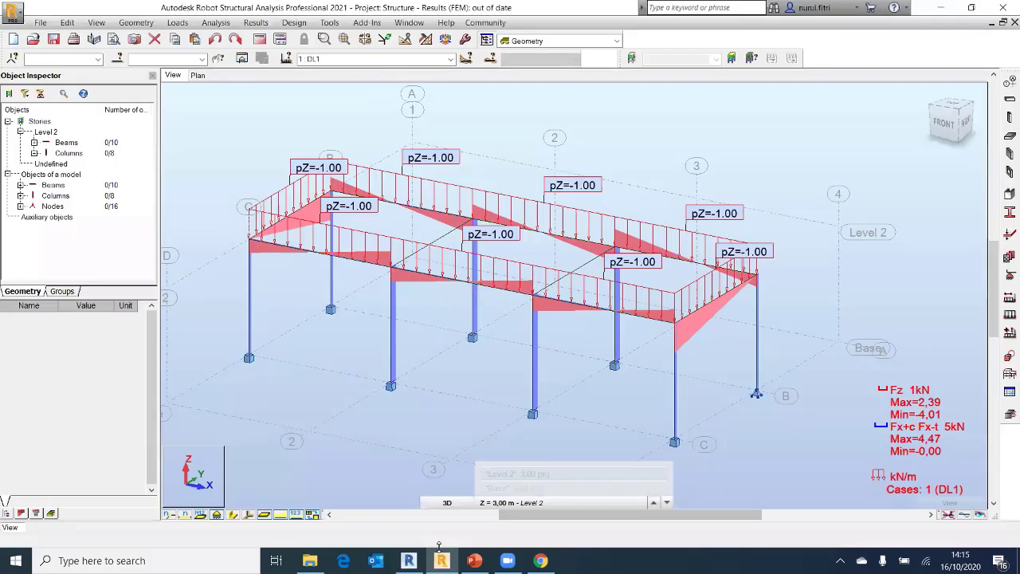
{"action": "left_click", "coordinate": [215, 23]}
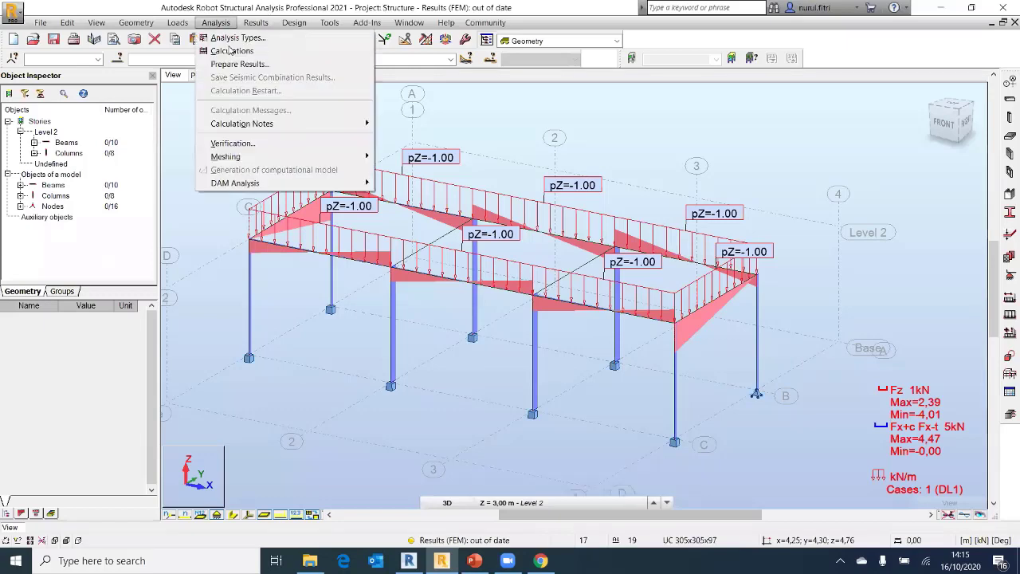
{"action": "left_click", "coordinate": [233, 51]}
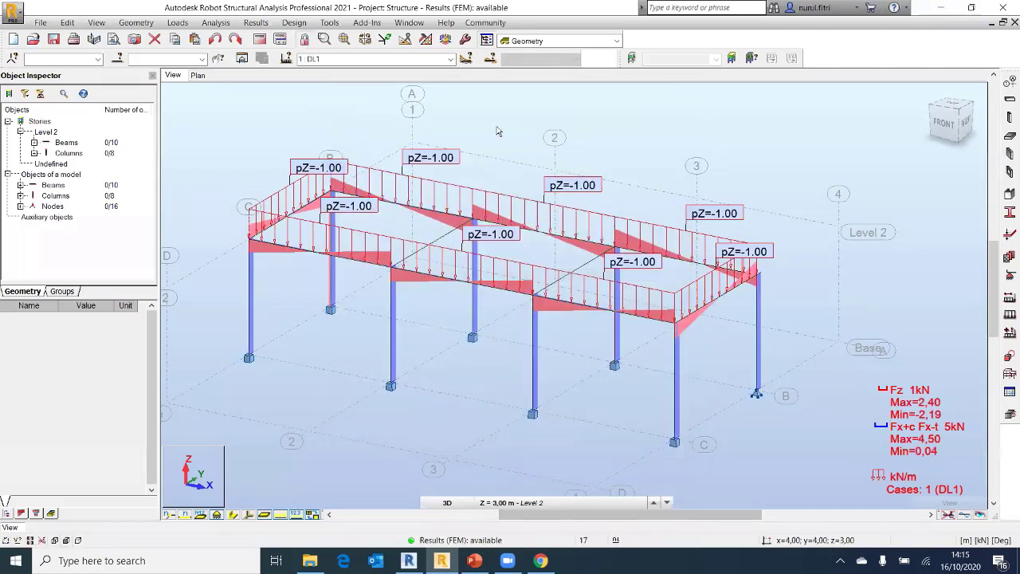
Send the model and analysis results package to Revit by direct integration, excluding the required reinforcement package, and decline the events report
{"action": "left_click", "coordinate": [367, 22]}
{"action": "mouse_move", "coordinate": [390, 37]}
{"action": "left_click", "coordinate": [542, 38]}
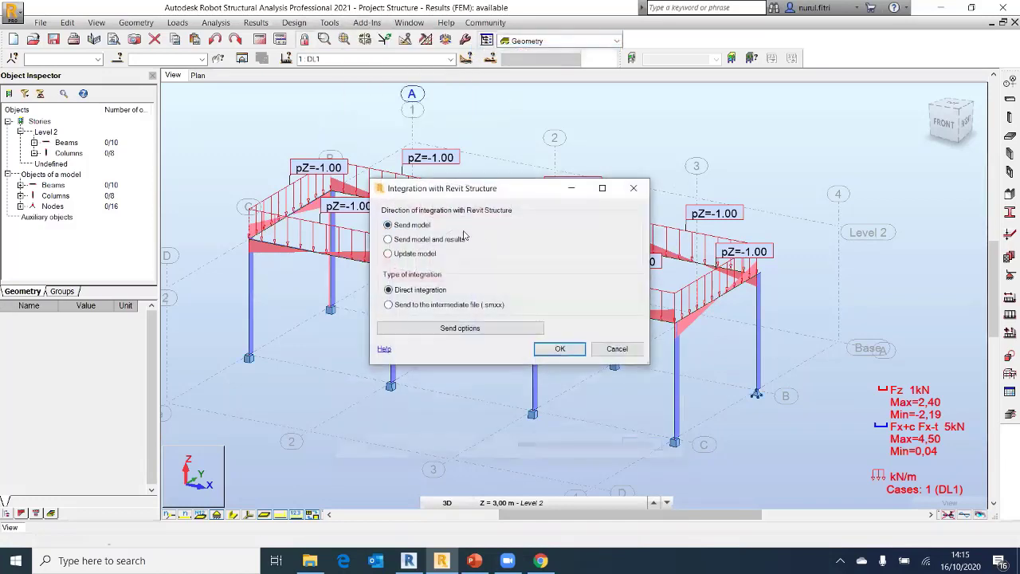
{"action": "left_click", "coordinate": [456, 239]}
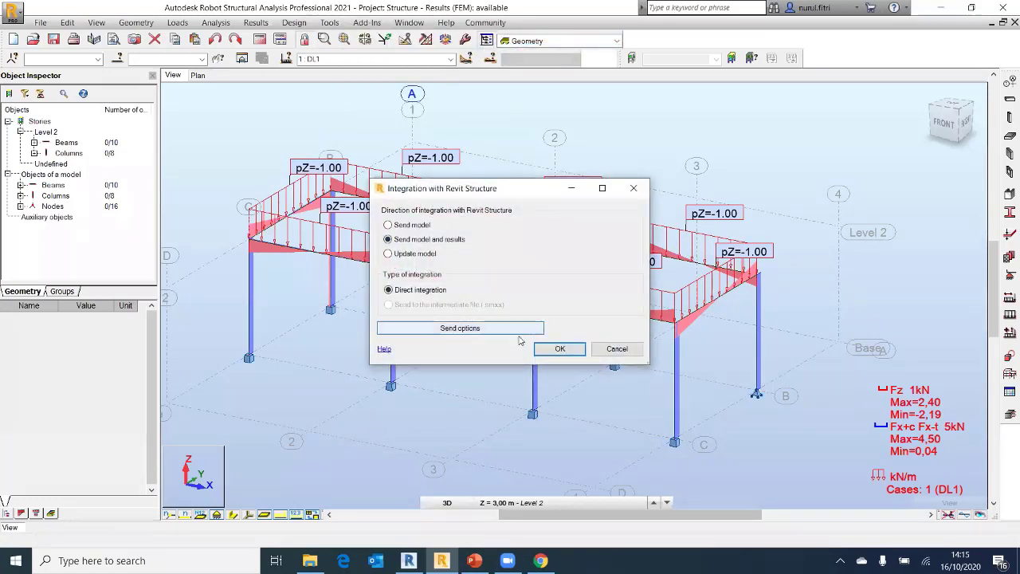
{"action": "left_click", "coordinate": [559, 348]}
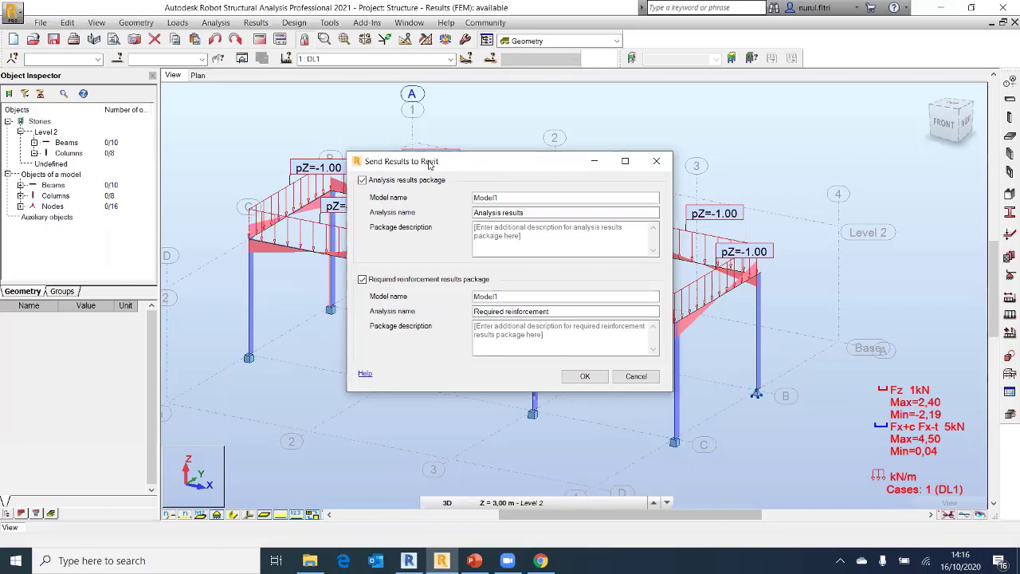
{"action": "left_click", "coordinate": [363, 280]}
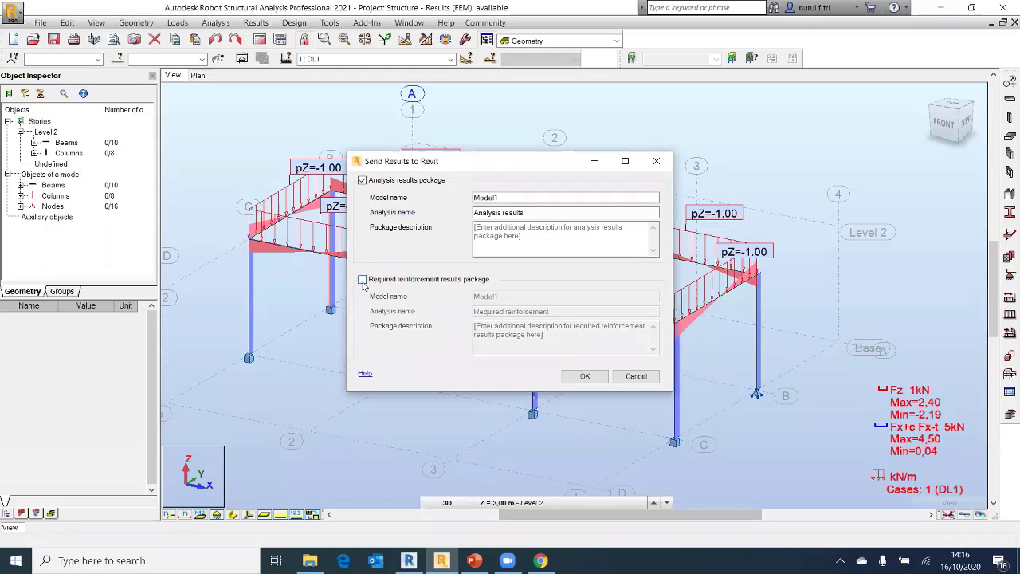
{"action": "left_click", "coordinate": [584, 376]}
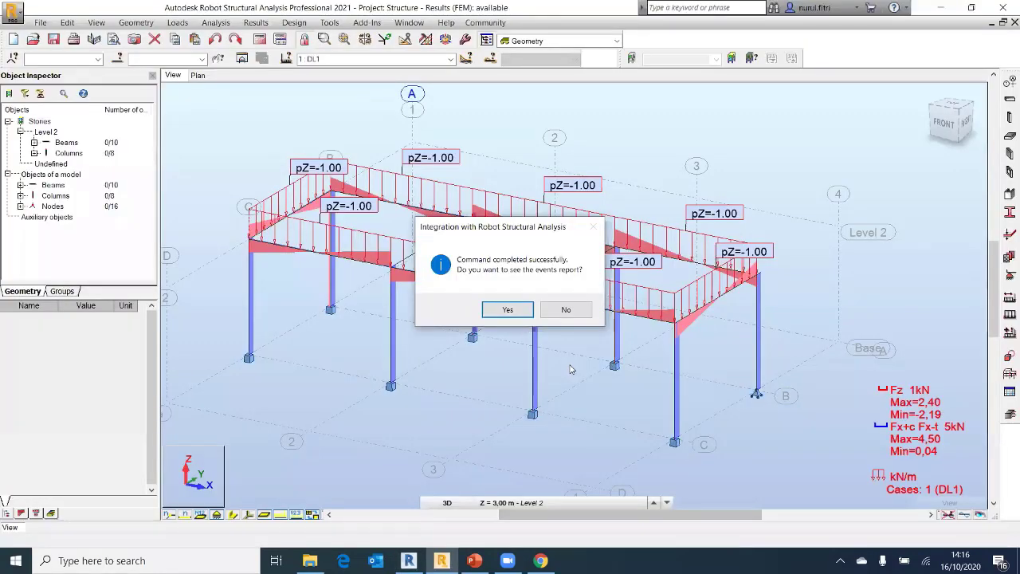
{"action": "left_click", "coordinate": [567, 311]}
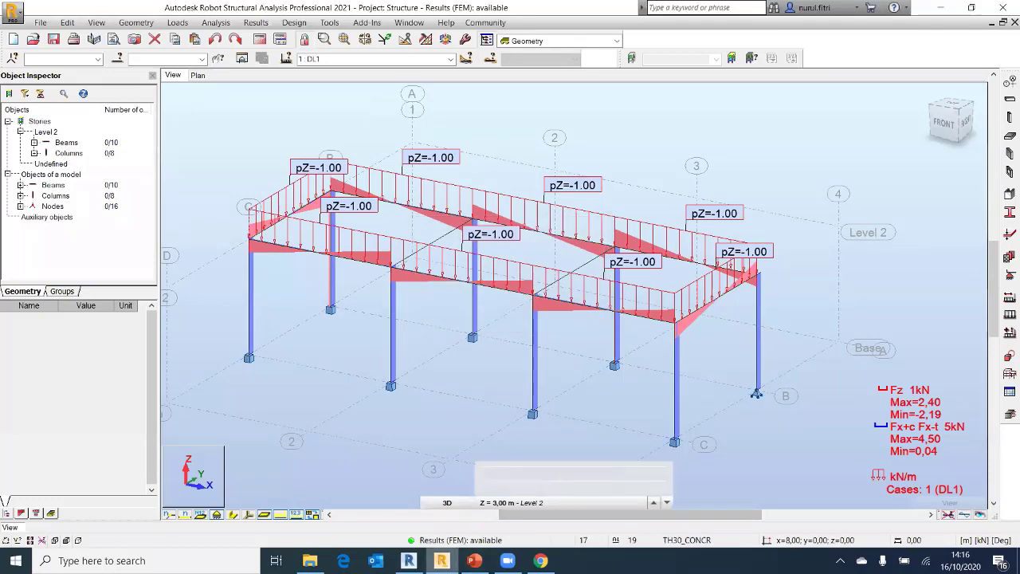
Switch to Revit and use Results Explorer to display the reaction forces for load case DL1 on the analytical model
{"action": "mouse_move", "coordinate": [408, 560]}
{"action": "left_click", "coordinate": [408, 498]}
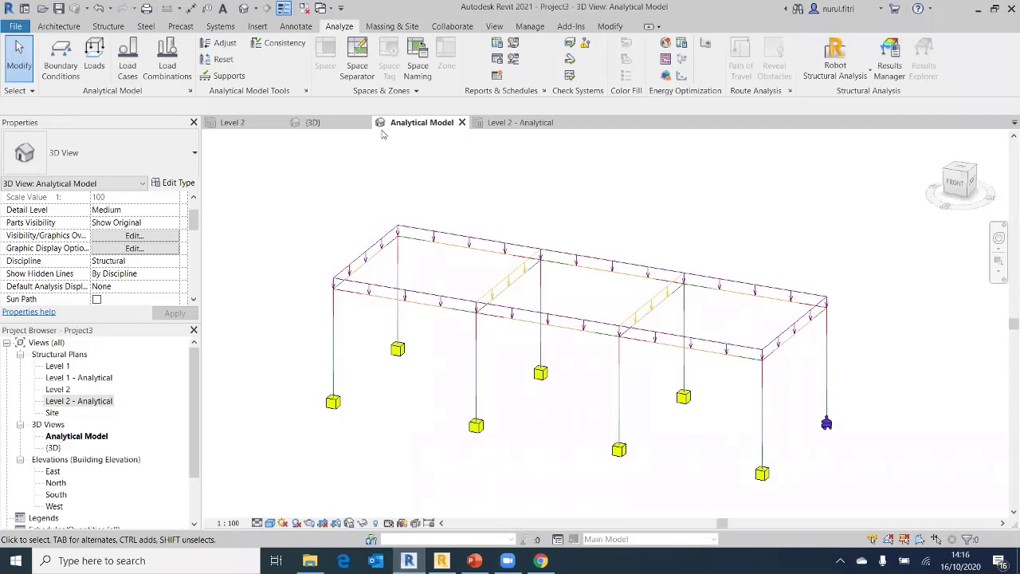
{"action": "left_click", "coordinate": [329, 125]}
{"action": "left_click", "coordinate": [403, 123]}
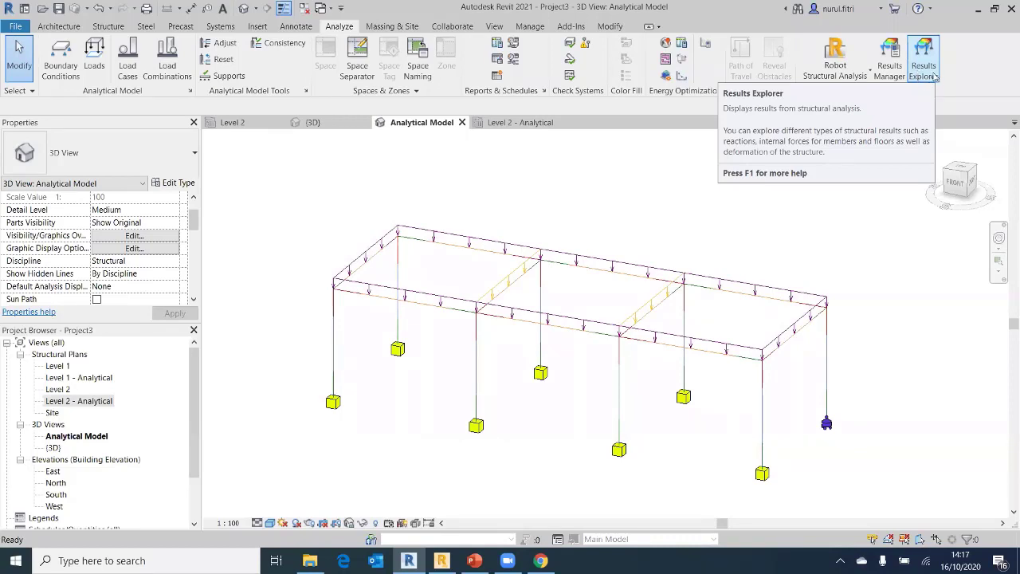
{"action": "left_click", "coordinate": [925, 73]}
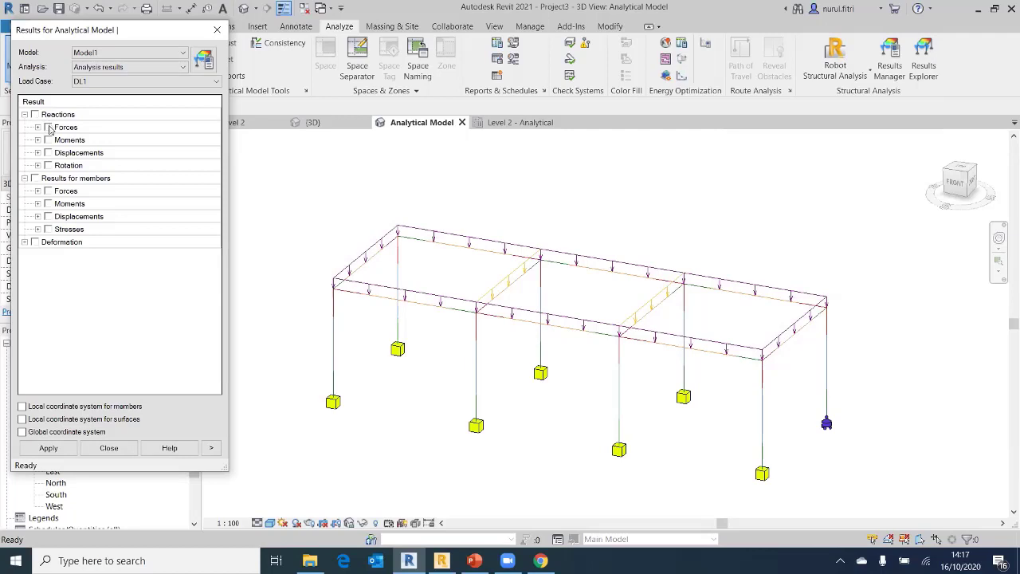
{"action": "left_click", "coordinate": [48, 448]}
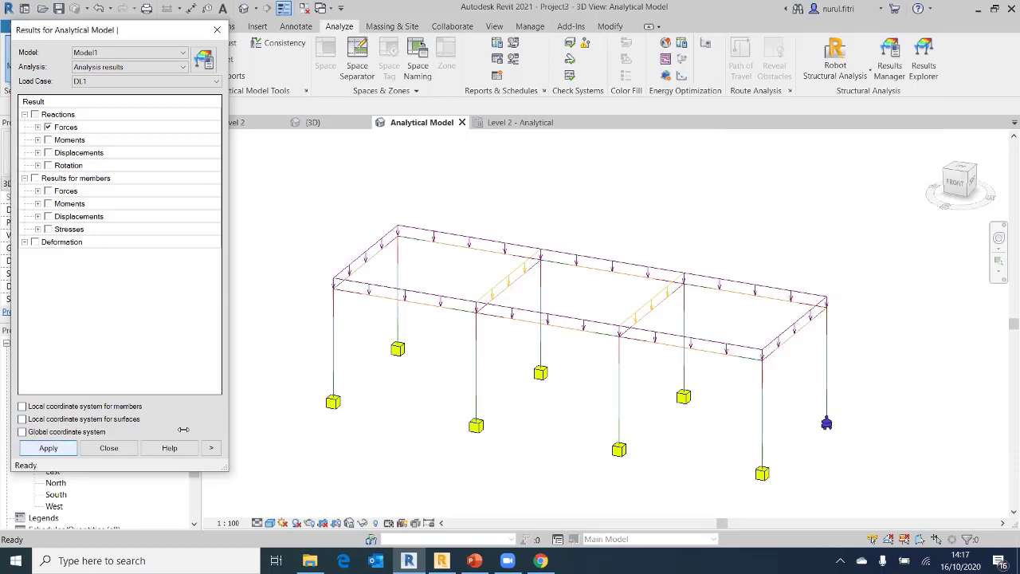
{"action": "scroll", "coordinate": [424, 371], "scroll_direction": "down", "scroll_amount": 1}
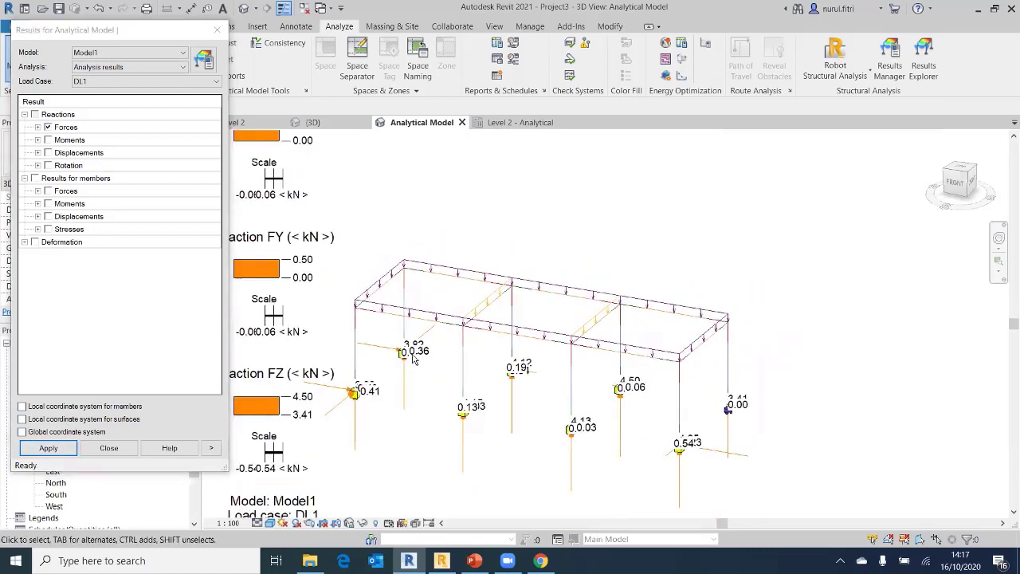
{"action": "middle_click_drag", "start_coordinate": [422, 395], "coordinate": [368, 380], "text": "shift"}
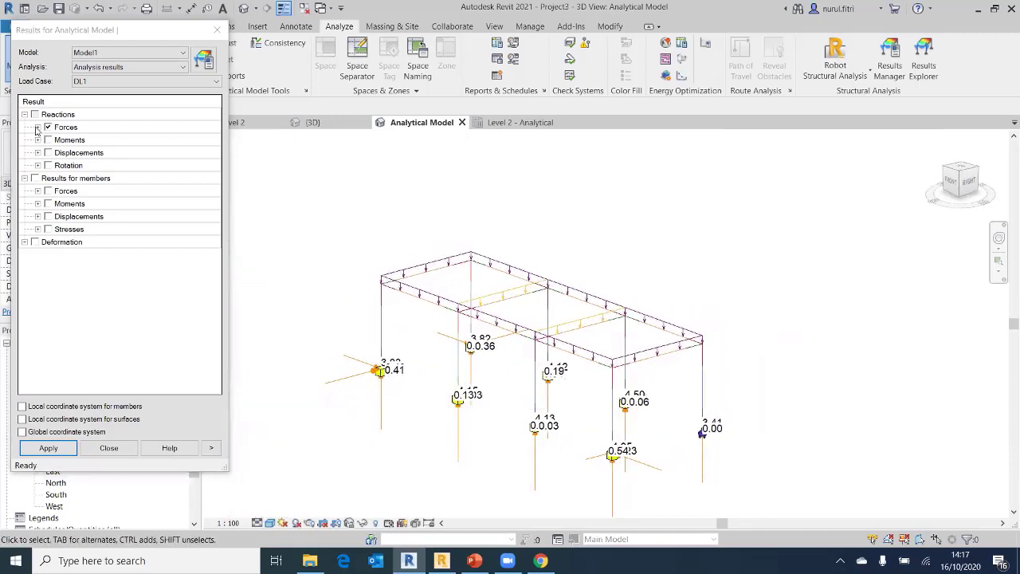
Replace the reaction forces with the reaction moments MX, MY and MZ at the supports for DL1
{"action": "left_click", "coordinate": [38, 127]}
{"action": "left_click", "coordinate": [47, 128]}
{"action": "left_click", "coordinate": [48, 178]}
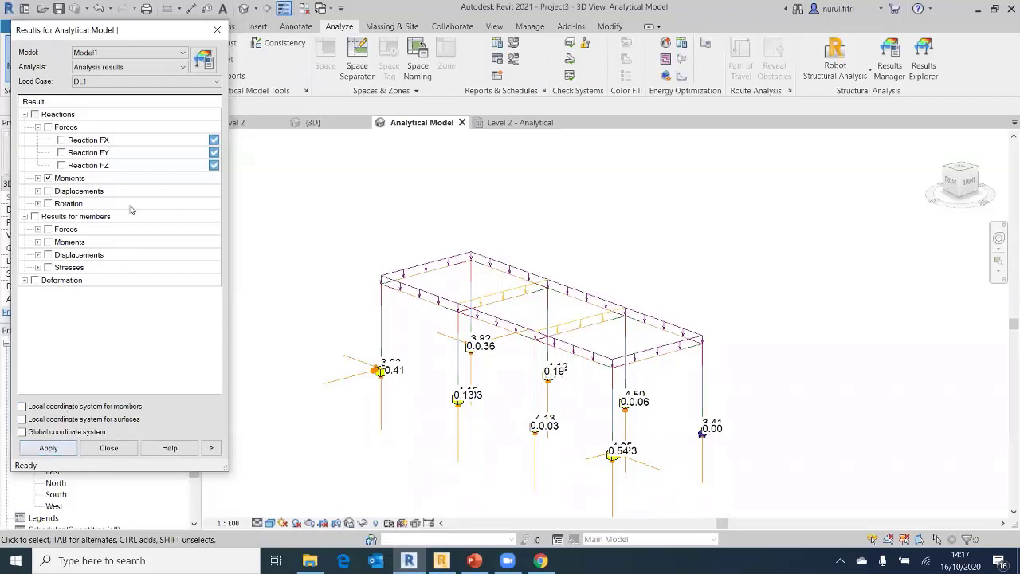
{"action": "left_click", "coordinate": [37, 178]}
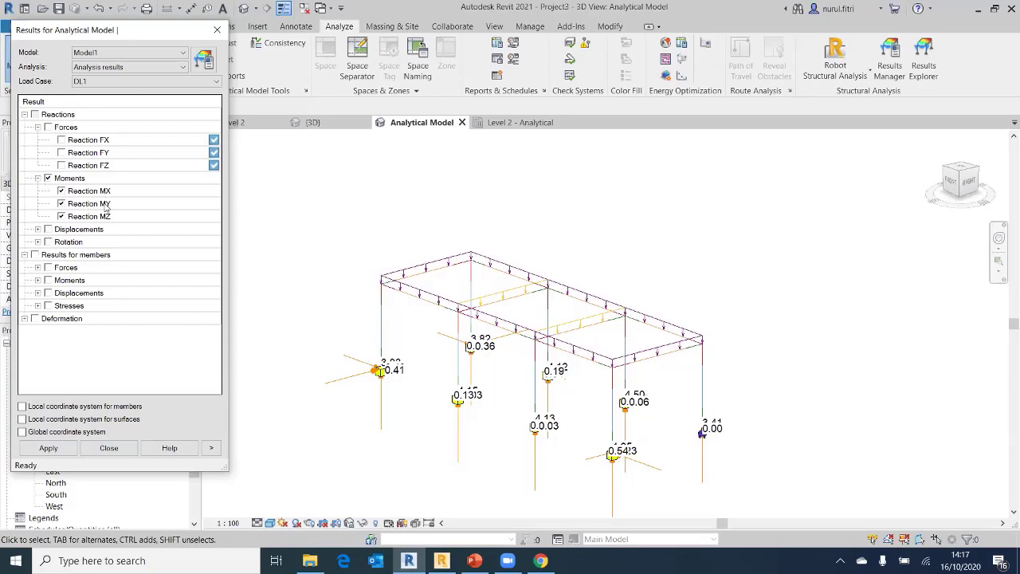
{"action": "left_click", "coordinate": [48, 448]}
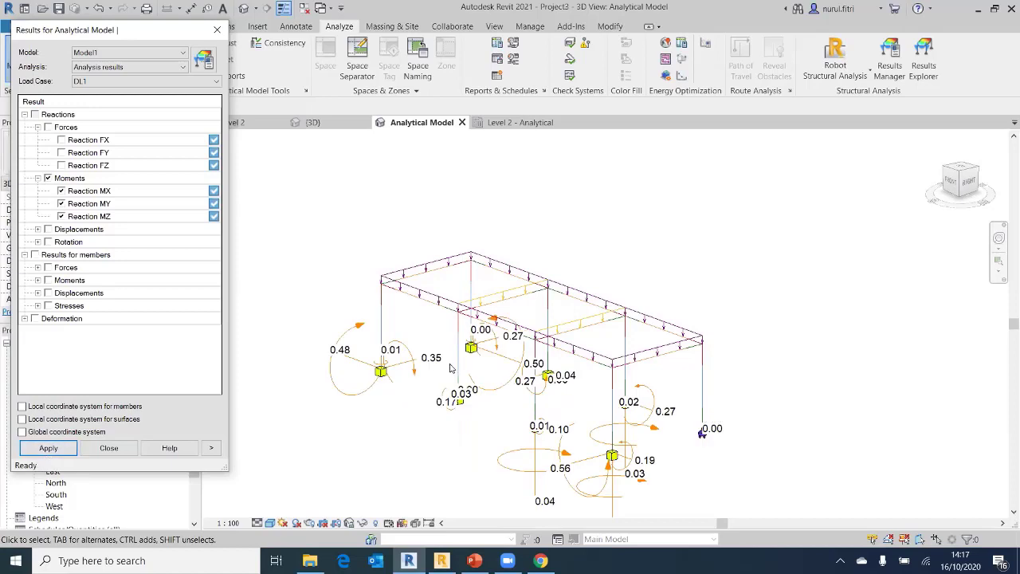
{"action": "middle_click_drag", "start_coordinate": [410, 357], "coordinate": [363, 360], "text": "shift"}
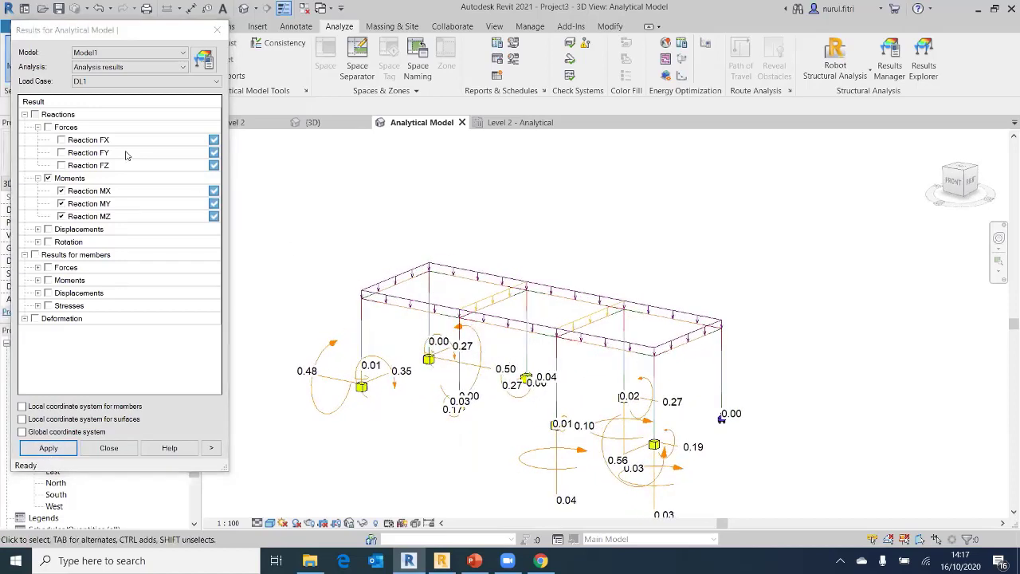
Replace the reaction moments with all member force diagrams for DL1
{"action": "left_click", "coordinate": [48, 177]}
{"action": "left_click", "coordinate": [48, 266]}
{"action": "left_click", "coordinate": [49, 448]}
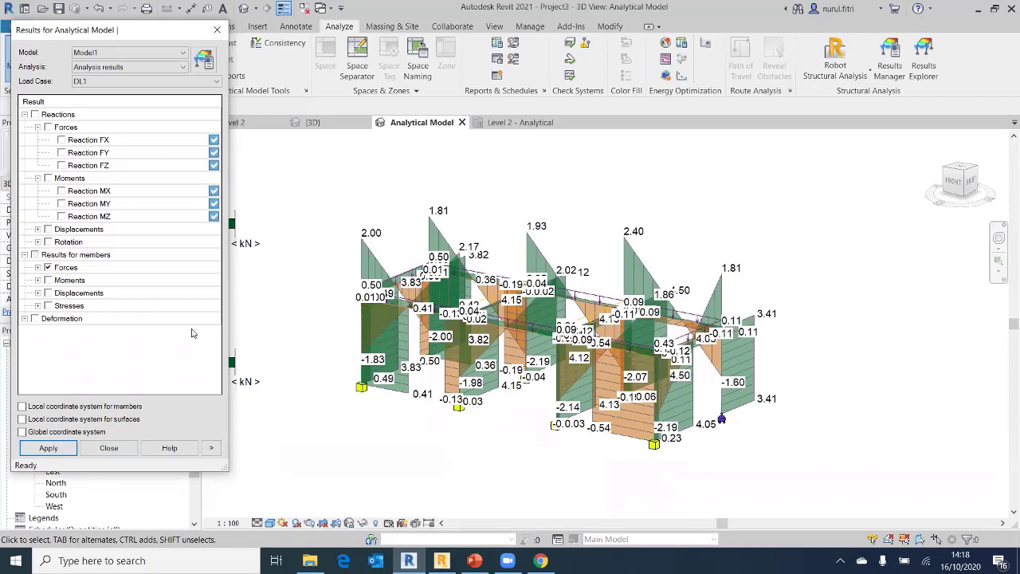
Limit the member results to Forces Fz and examine the diagrams and their legend
{"action": "left_click", "coordinate": [38, 268]}
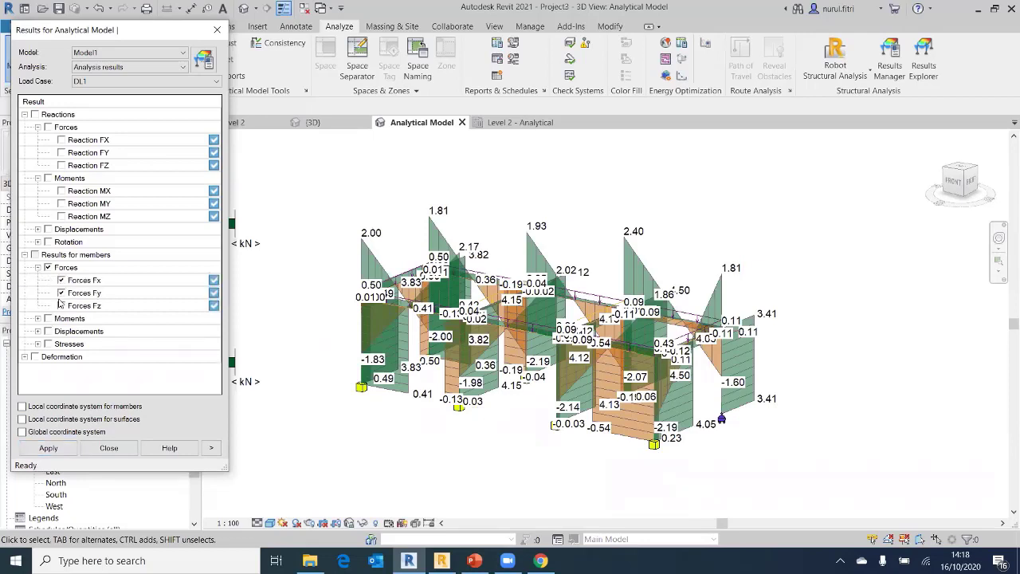
{"action": "left_click", "coordinate": [62, 293]}
{"action": "left_click", "coordinate": [62, 280]}
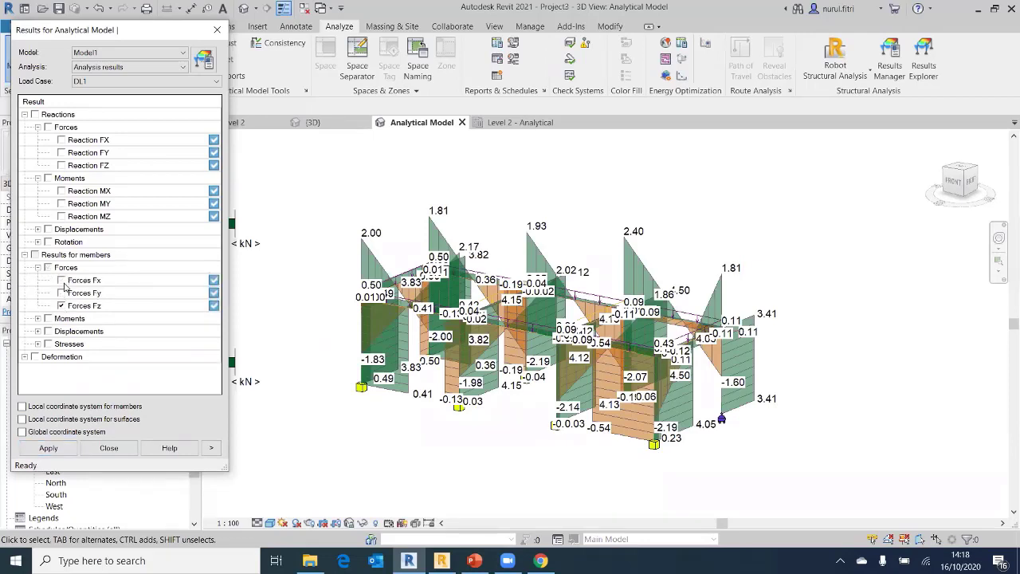
{"action": "left_click", "coordinate": [67, 451]}
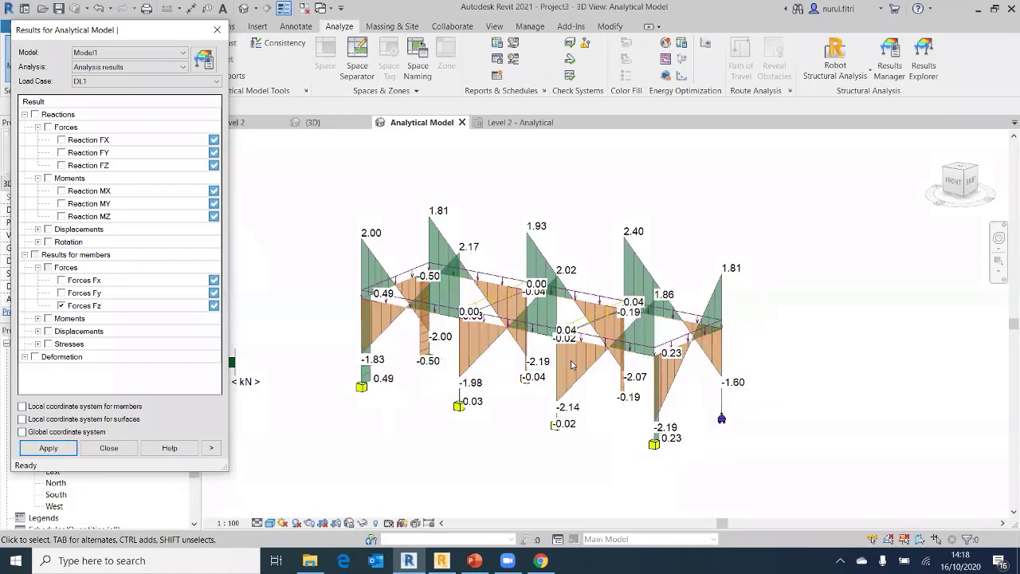
{"action": "middle_click_drag", "start_coordinate": [478, 446], "coordinate": [478, 347], "text": "shift"}
{"action": "scroll", "coordinate": [390, 348], "scroll_direction": "down", "scroll_amount": 4}
{"action": "mouse_move", "coordinate": [391, 348]}
{"action": "middle_mouse_down", "text": "shift"}
{"action": "mouse_move", "coordinate": [374, 335]}
{"action": "mouse_move", "coordinate": [372, 349]}
{"action": "middle_mouse_up", "text": "shift"}
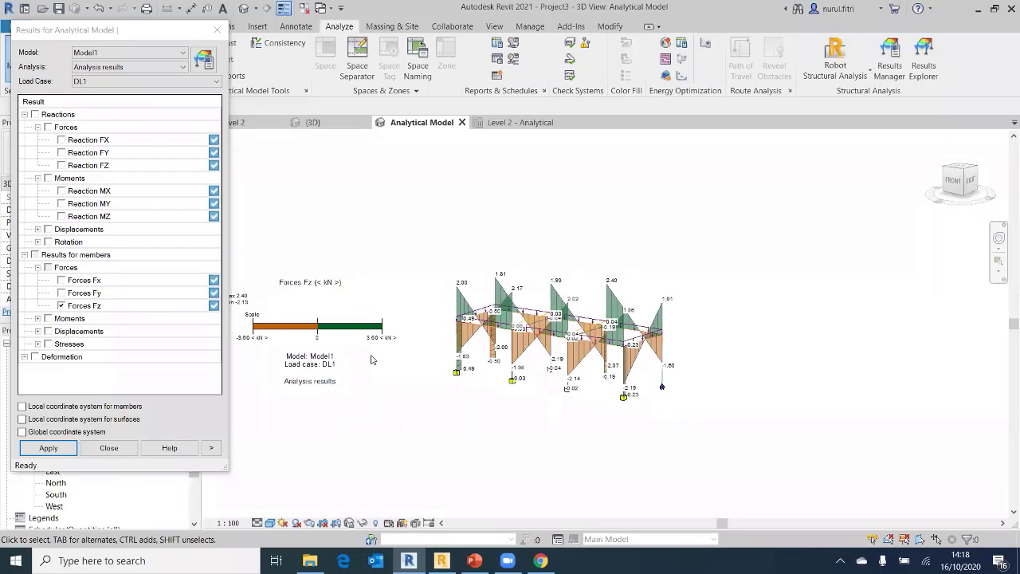
{"action": "middle_click_drag", "start_coordinate": [371, 358], "coordinate": [357, 371], "text": "shift"}
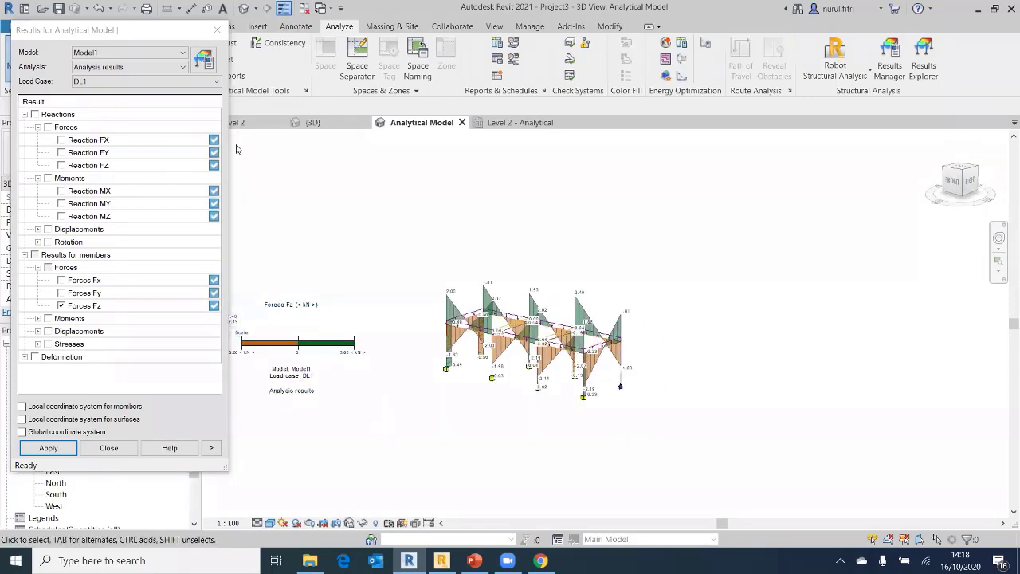
Display the member Forces Fz diagrams for load case LL1
{"action": "left_click", "coordinate": [164, 82]}
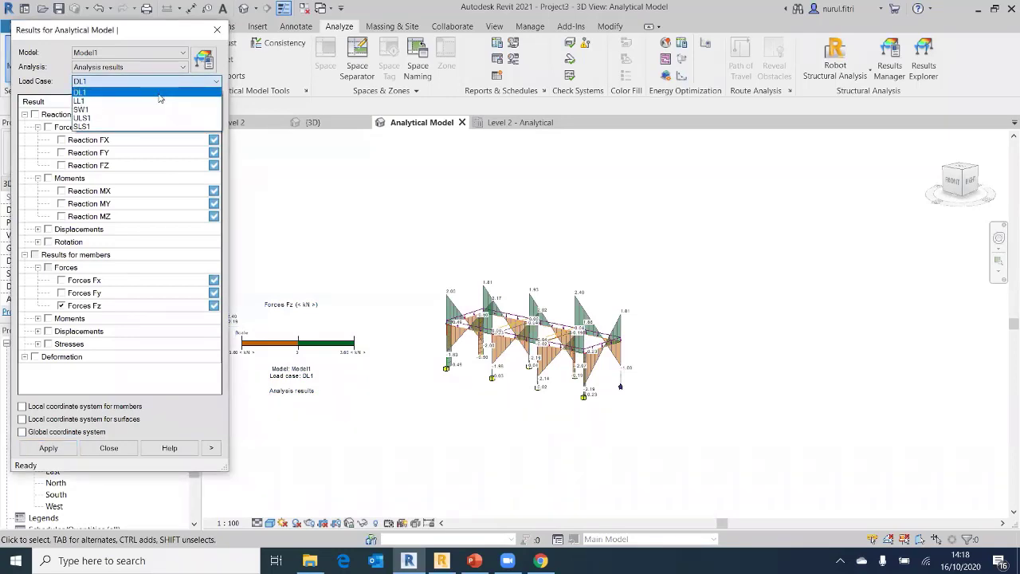
{"action": "left_click", "coordinate": [157, 101]}
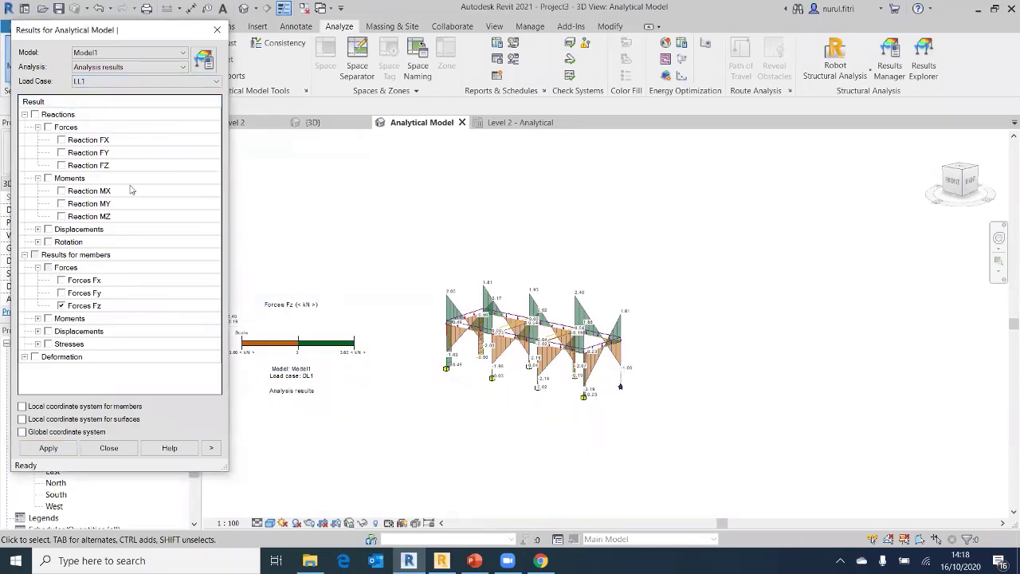
{"action": "left_click", "coordinate": [45, 448]}
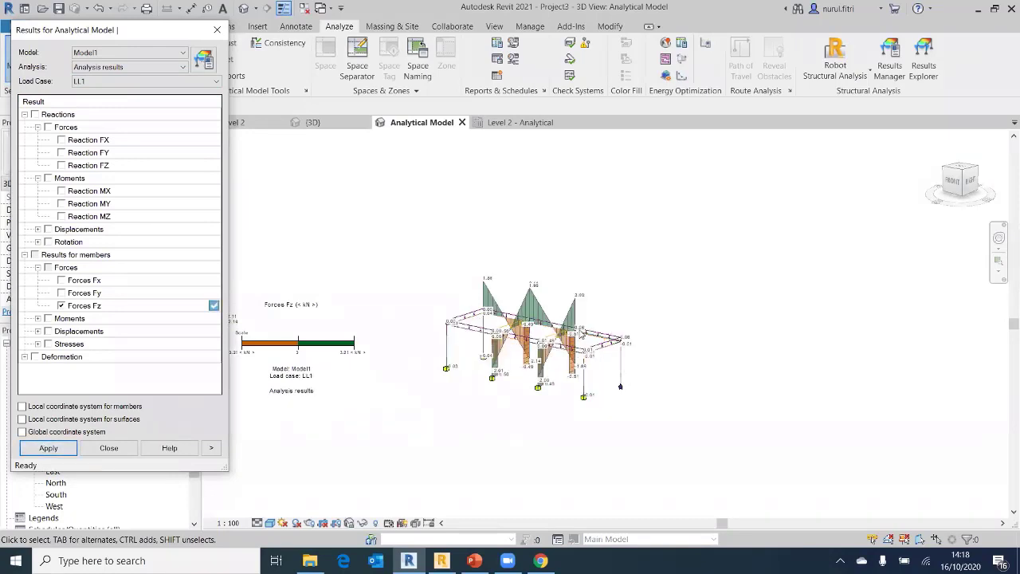
Display the member Forces Fz diagrams for load case ULS1 and examine their values along the frame
{"action": "scroll", "coordinate": [579, 333], "scroll_direction": "up", "scroll_amount": 5}
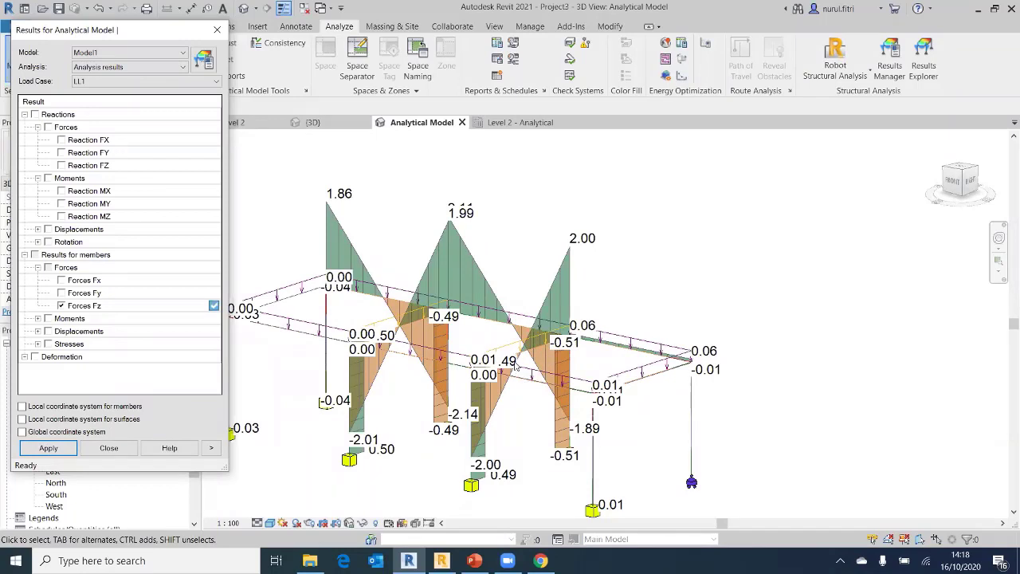
{"action": "left_click", "coordinate": [179, 82]}
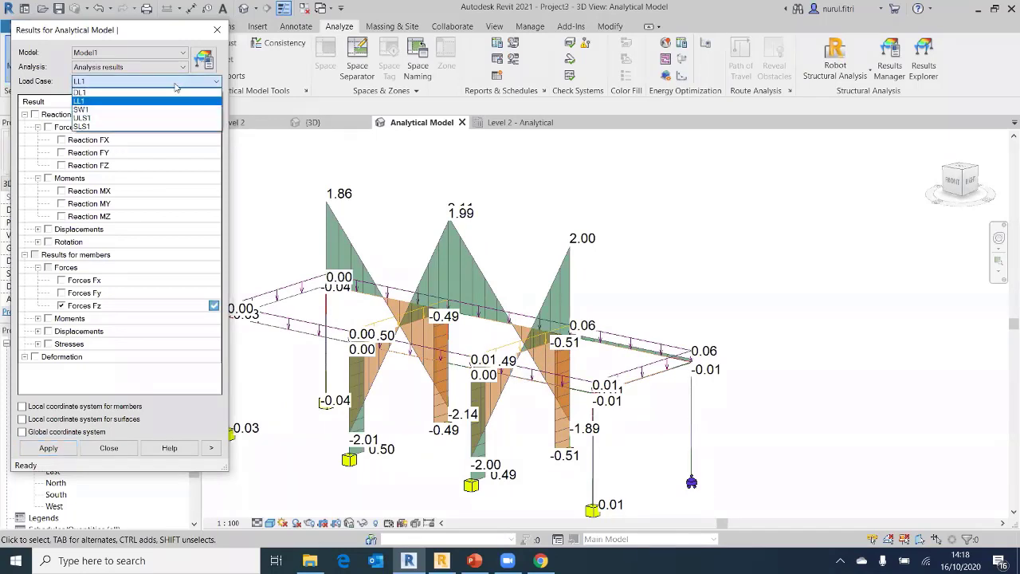
{"action": "left_click", "coordinate": [144, 117]}
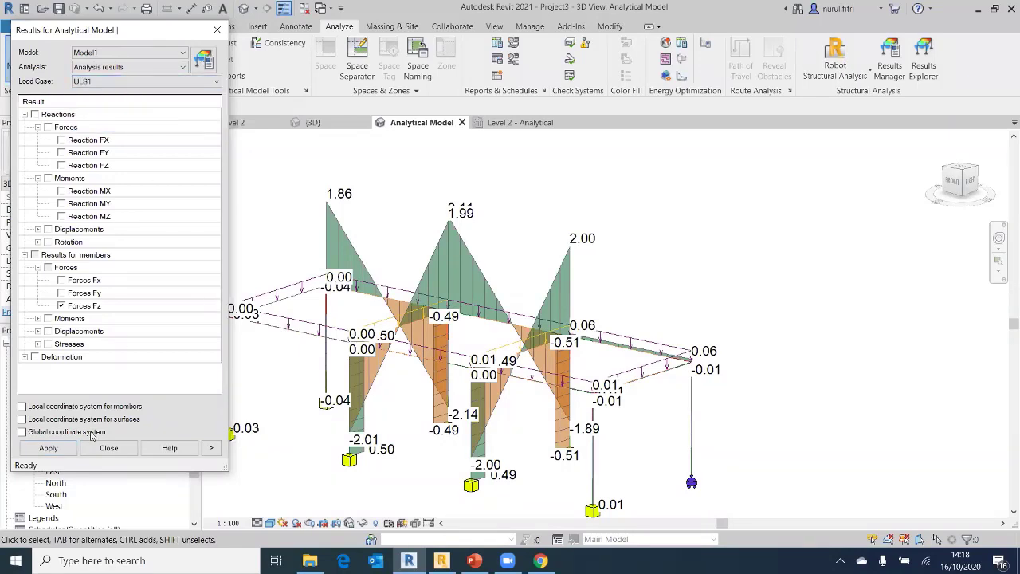
{"action": "left_click", "coordinate": [63, 451]}
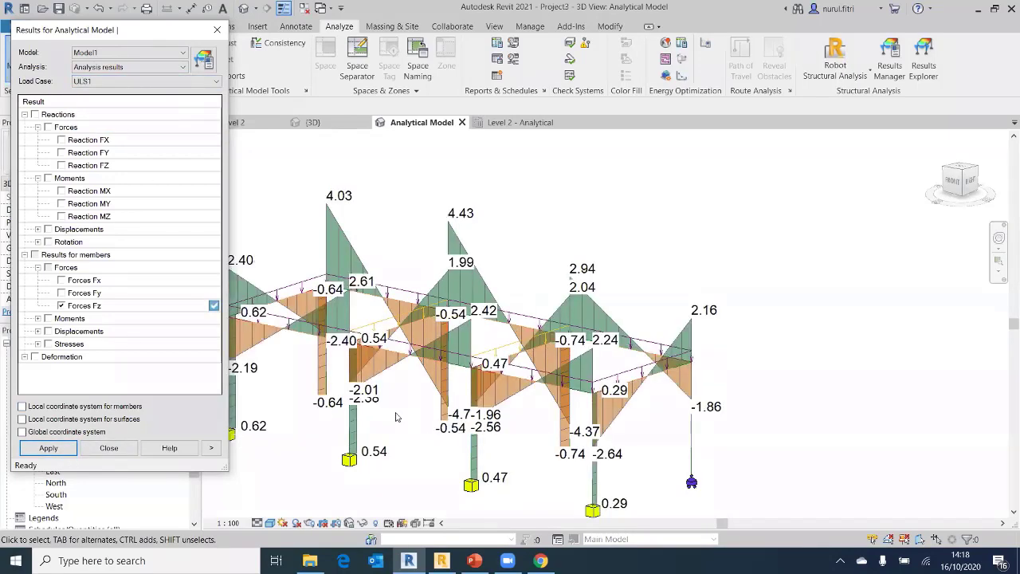
{"action": "middle_click_drag", "start_coordinate": [396, 416], "coordinate": [481, 388], "text": "shift"}
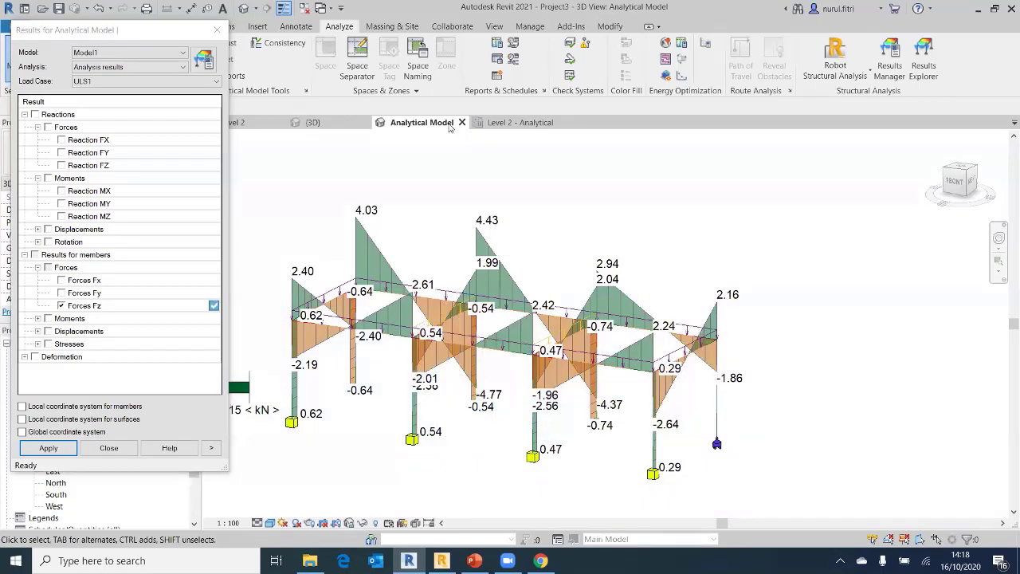
{"action": "middle_click_drag", "start_coordinate": [556, 221], "coordinate": [632, 212]}
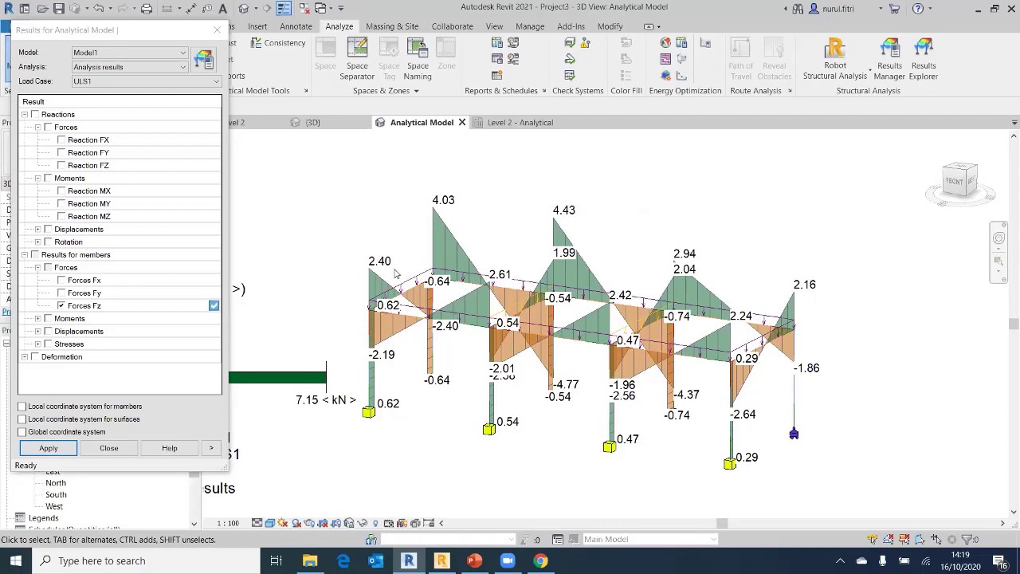
{"action": "scroll", "coordinate": [288, 302], "scroll_direction": "up", "scroll_amount": 1}
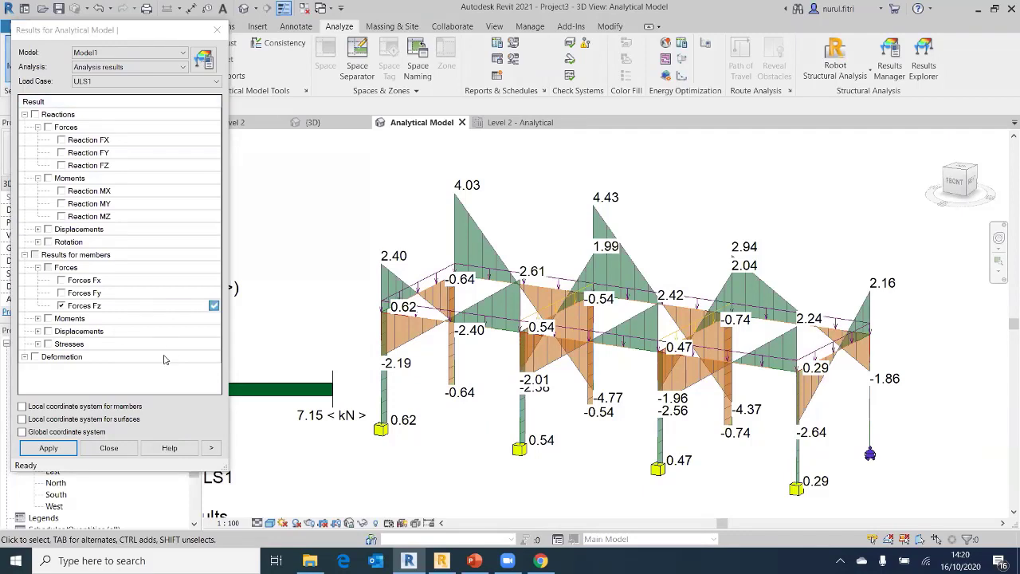
Close the results dialog and create a new sheet with the A1 metric title block
{"action": "left_click", "coordinate": [125, 455]}
{"action": "left_click", "coordinate": [108, 448]}
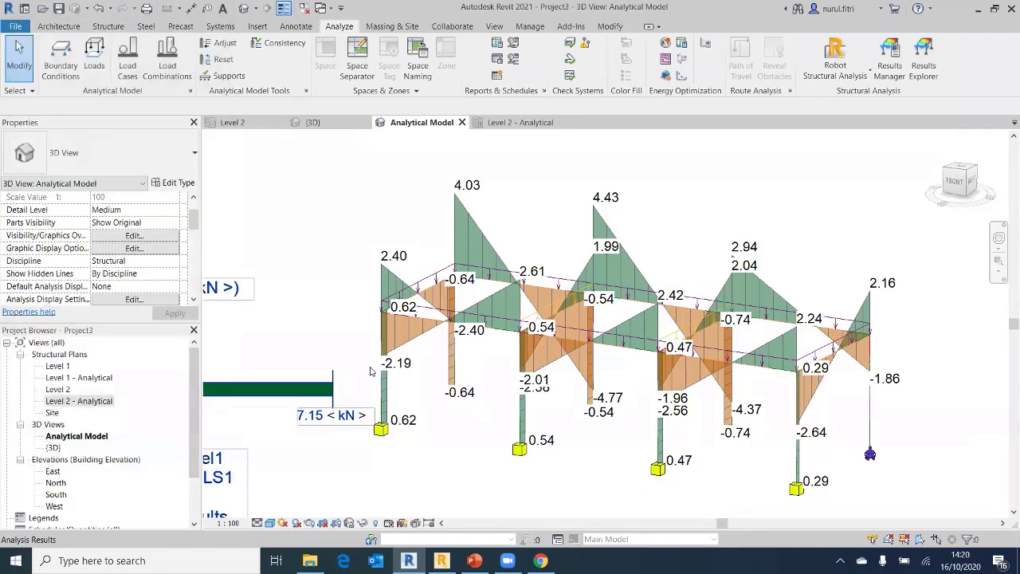
{"action": "scroll", "coordinate": [484, 388], "scroll_direction": "down", "scroll_amount": 4}
{"action": "middle_click_drag", "start_coordinate": [483, 388], "coordinate": [536, 367]}
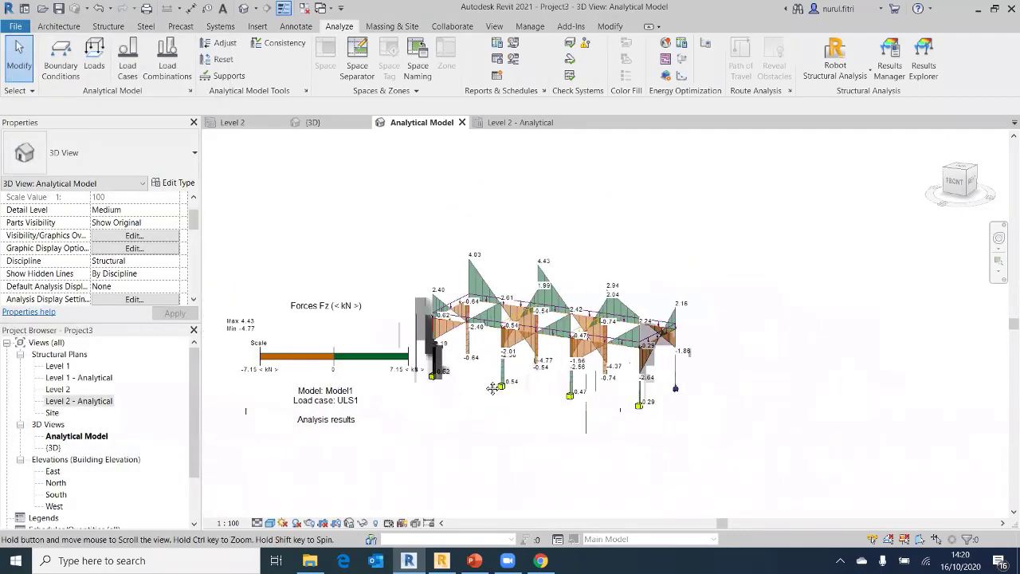
{"action": "middle_click_drag", "start_coordinate": [297, 293], "coordinate": [320, 284]}
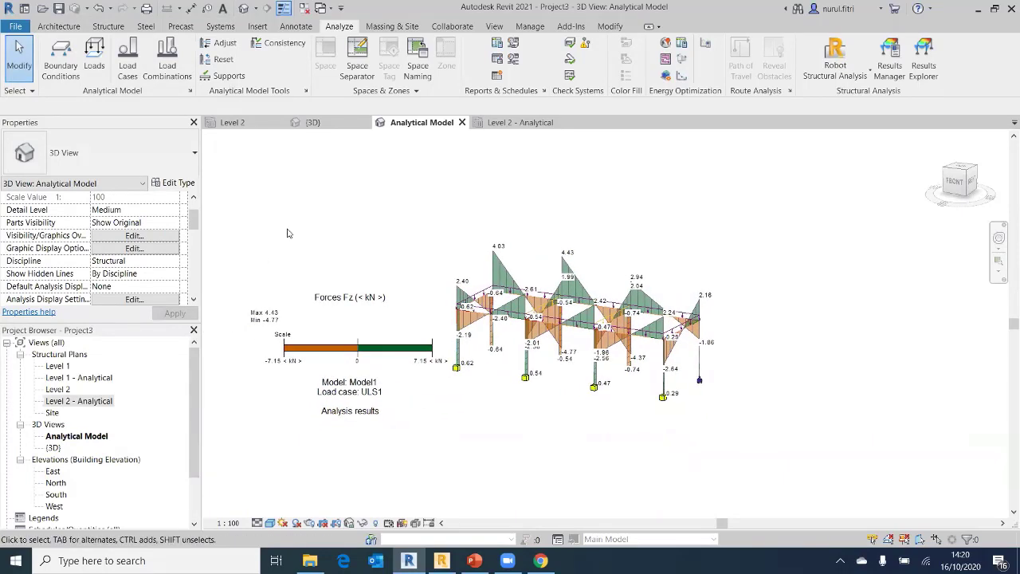
{"action": "left_click", "coordinate": [493, 27]}
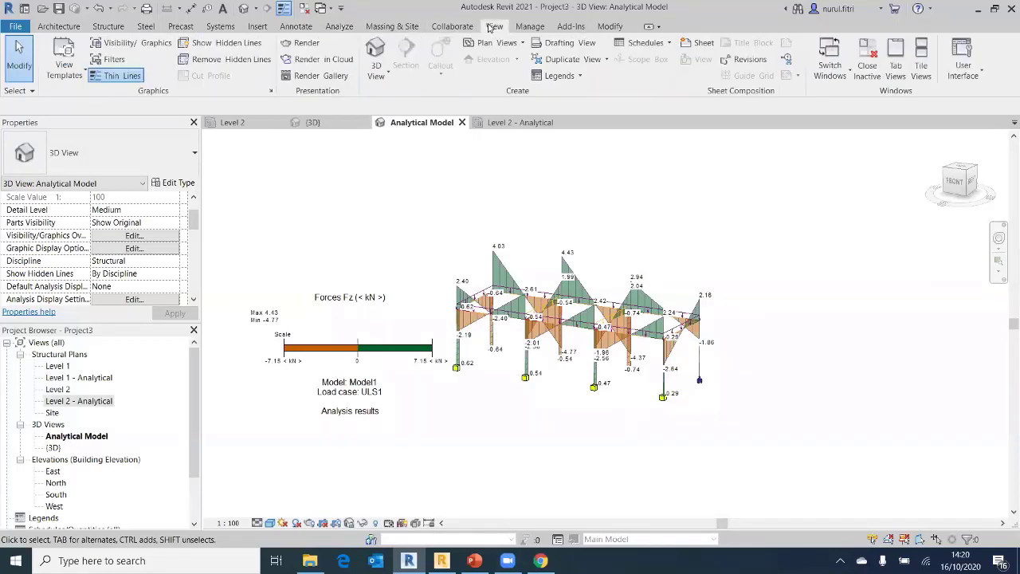
{"action": "left_click", "coordinate": [705, 43]}
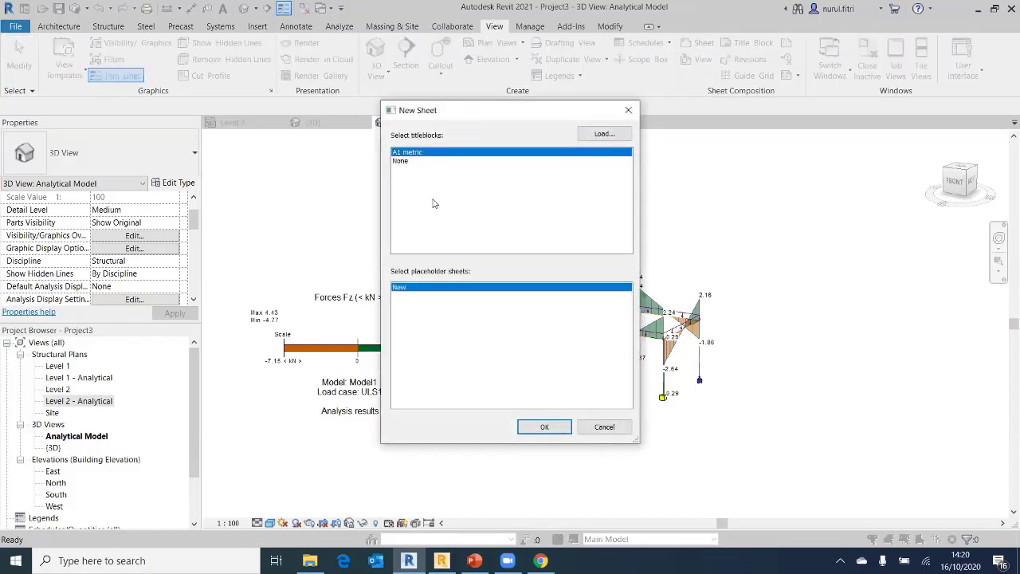
{"action": "left_click", "coordinate": [529, 426]}
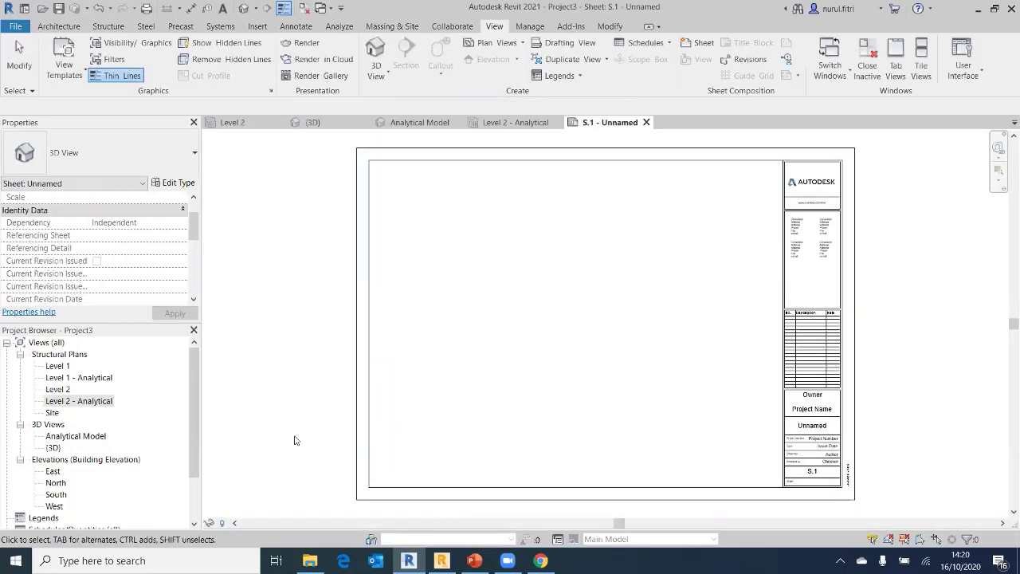
Place the Analytical Model 3D view on the upper part of the new sheet
{"action": "left_click", "coordinate": [75, 438]}
{"action": "left_click_drag", "start_coordinate": [75, 443], "coordinate": [462, 335]}
{"action": "left_click_drag", "start_coordinate": [511, 272], "coordinate": [491, 264]}
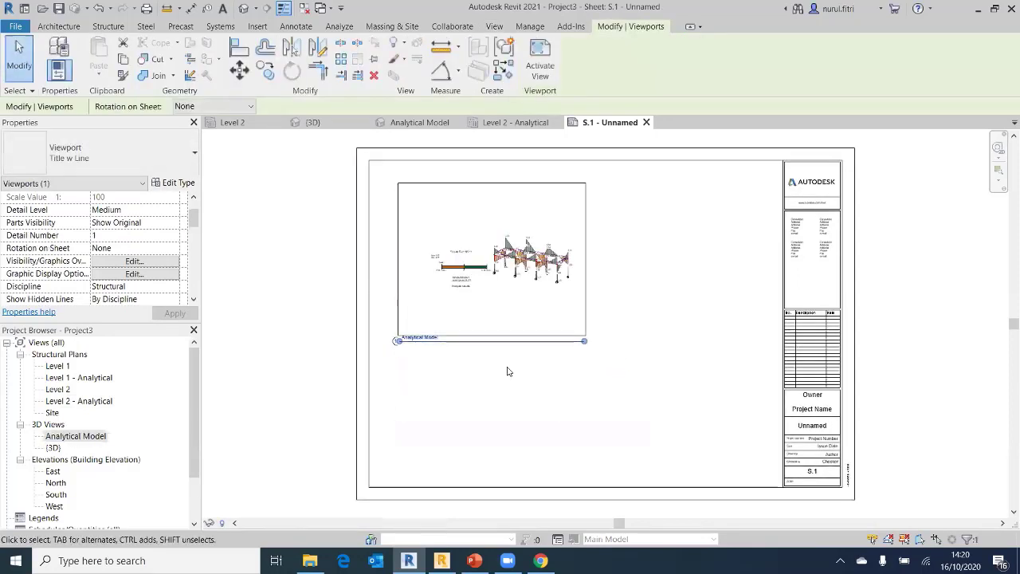
{"action": "scroll", "coordinate": [527, 301], "scroll_direction": "up", "scroll_amount": 3}
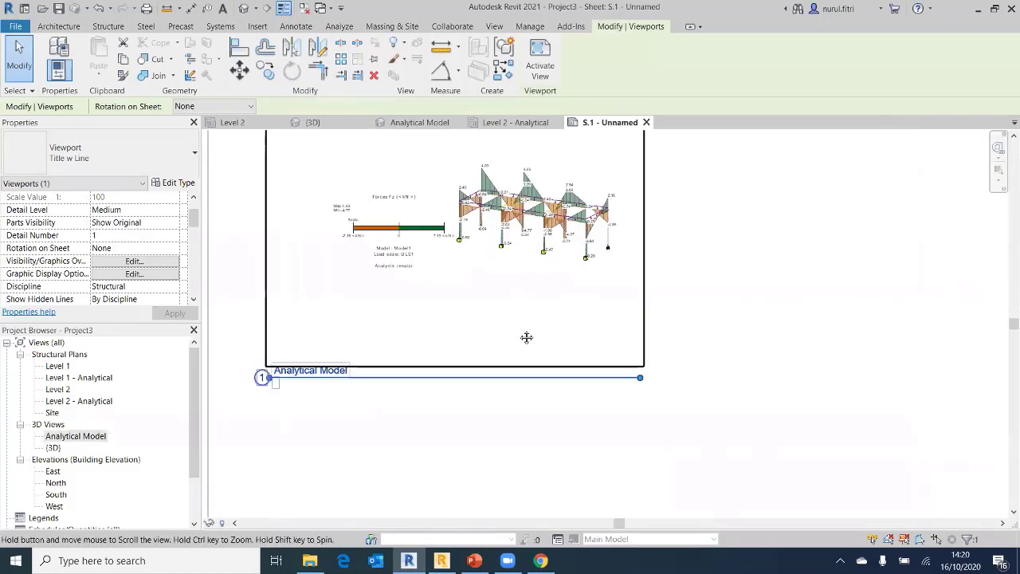
{"action": "scroll", "coordinate": [417, 298], "scroll_direction": "down", "scroll_amount": 3}
{"action": "left_click", "coordinate": [516, 153]}
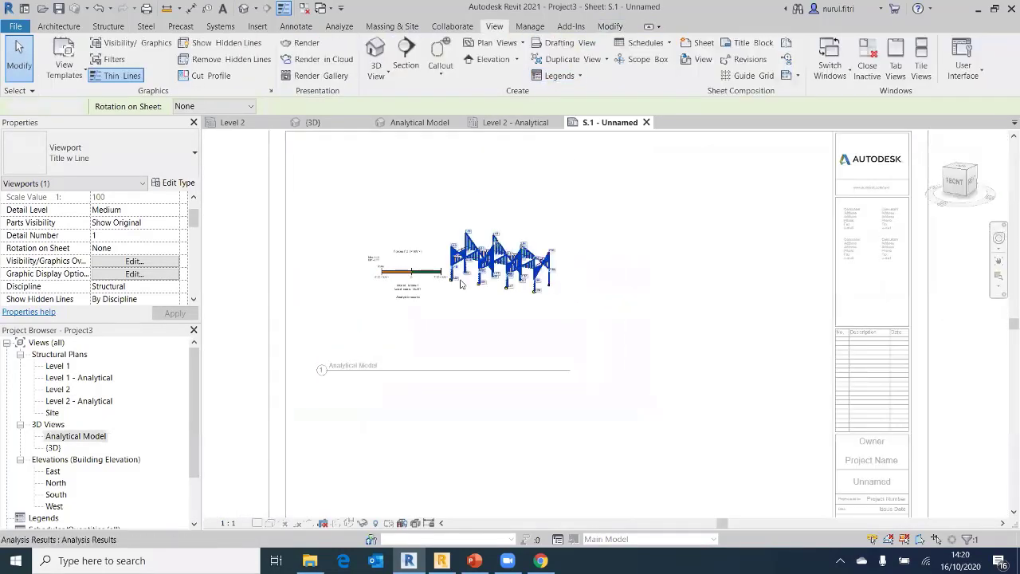
Activate the Analytical Model viewport, set its view scale to 1:50 and deactivate it
{"action": "double_click", "coordinate": [490, 258]}
{"action": "left_click", "coordinate": [228, 522]}
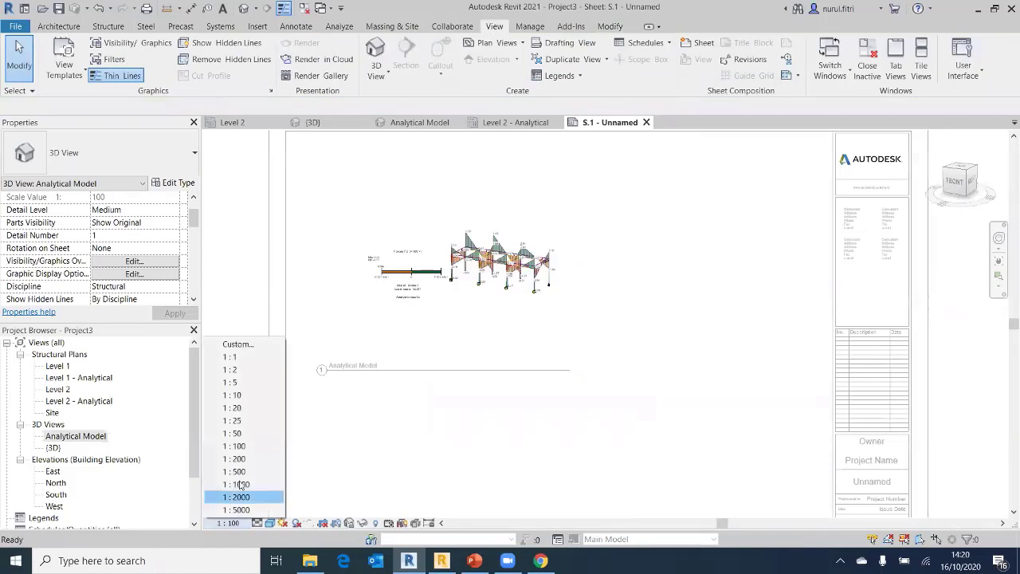
{"action": "left_click", "coordinate": [239, 433]}
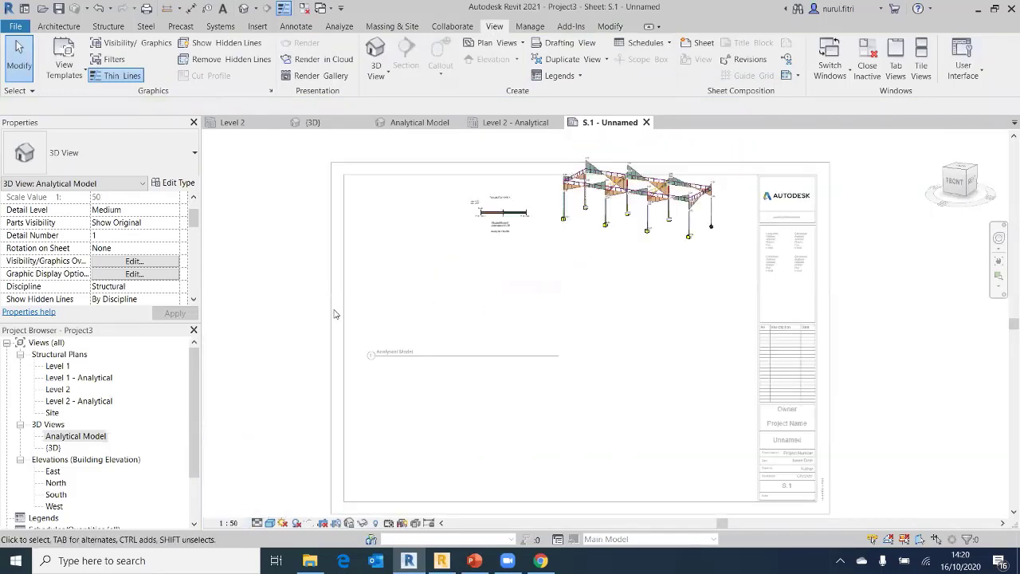
{"action": "double_click", "coordinate": [300, 307]}
Move the Analytical Model viewport inside the sheet border and shift its view title beneath the diagrams
{"action": "left_click", "coordinate": [571, 236]}
{"action": "left_click_drag", "start_coordinate": [571, 235], "coordinate": [535, 319]}
{"action": "left_click_drag", "start_coordinate": [478, 403], "coordinate": [451, 385]}
{"action": "left_click", "coordinate": [323, 407]}
{"action": "left_click", "coordinate": [724, 224]}
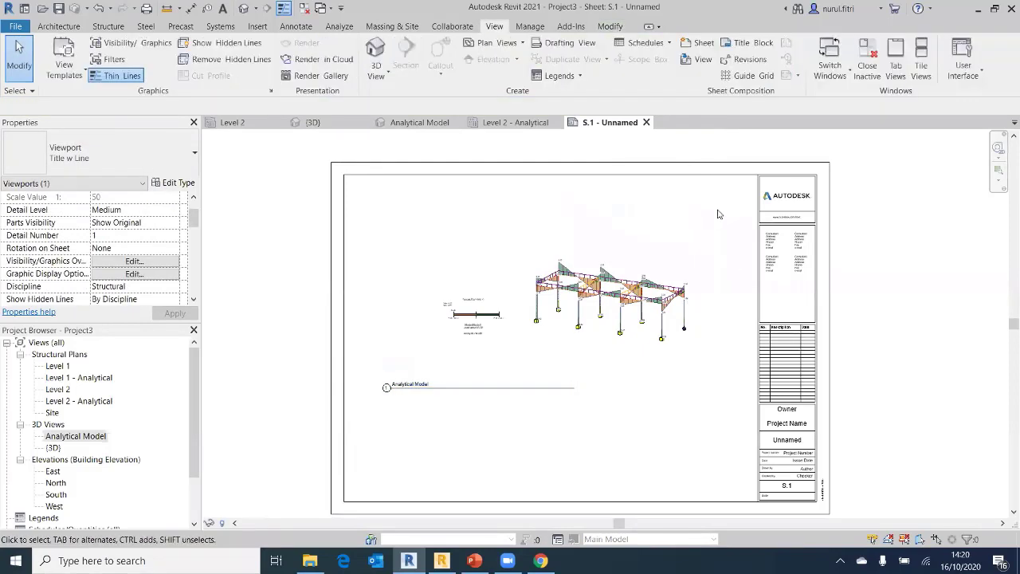
{"action": "left_click_drag", "start_coordinate": [630, 293], "coordinate": [528, 292]}
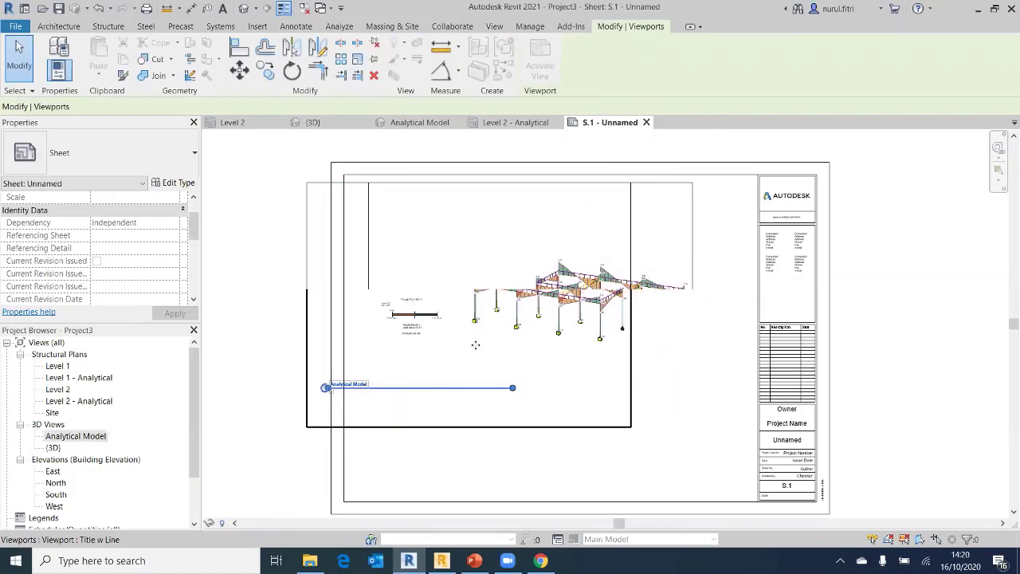
{"action": "left_click", "coordinate": [407, 391]}
{"action": "left_click_drag", "start_coordinate": [407, 391], "coordinate": [453, 391]}
{"action": "left_click", "coordinate": [248, 359]}
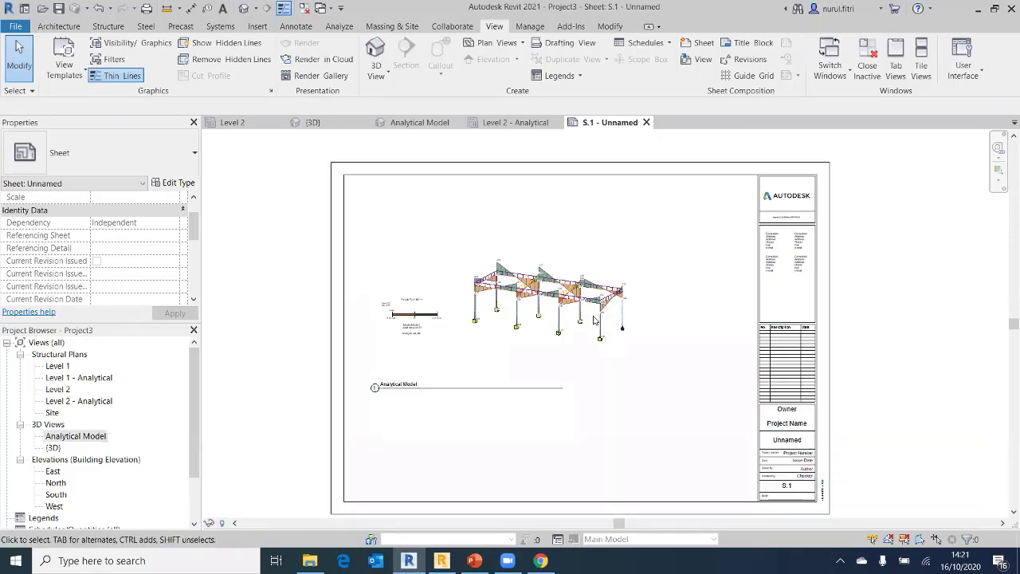
Switch to Robot Structural Analysis and open the required reinforcement design for RC beams and columns
{"action": "scroll", "coordinate": [590, 319], "scroll_direction": "down", "scroll_amount": 1}
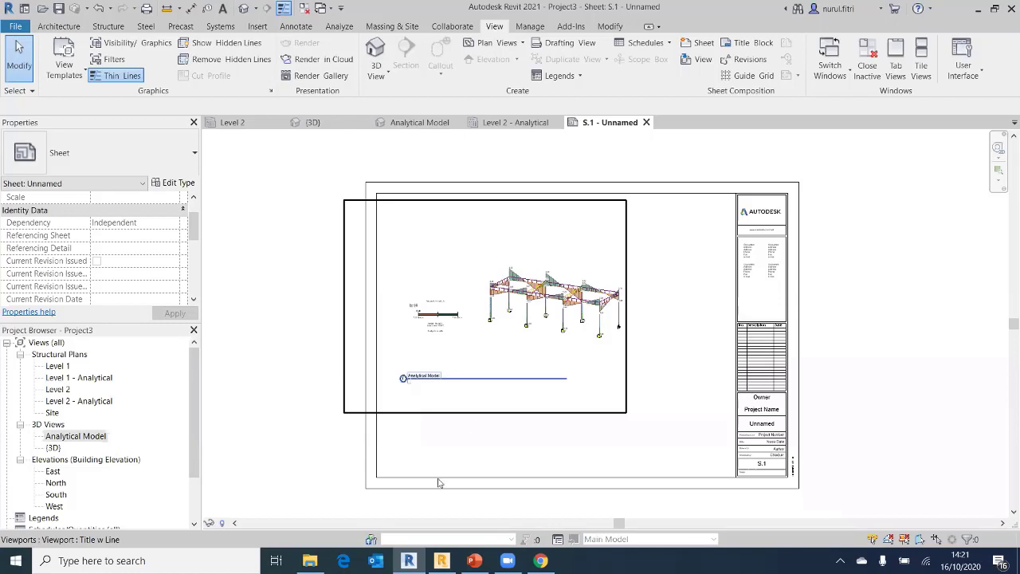
{"action": "left_click", "coordinate": [334, 381]}
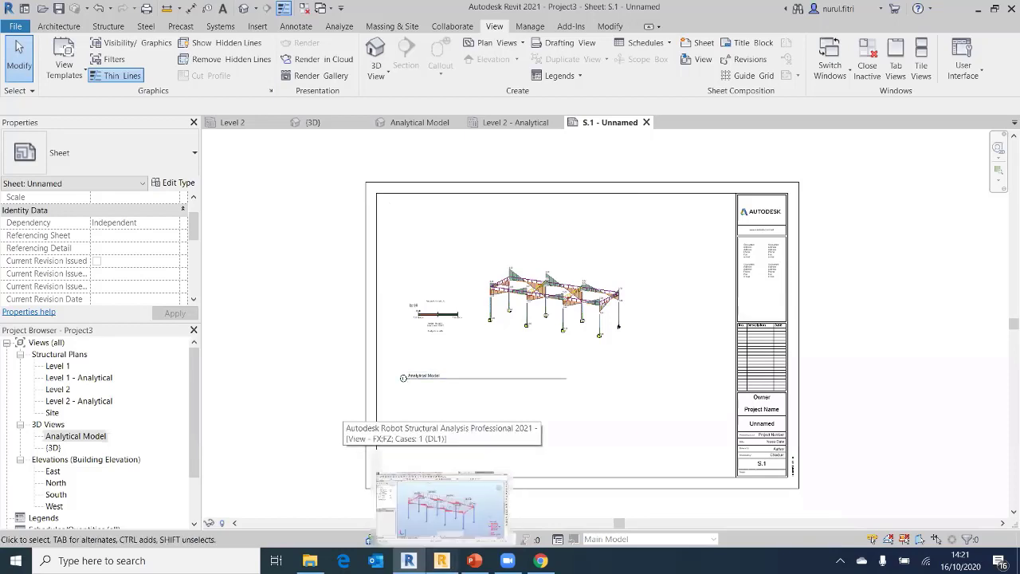
{"action": "left_click", "coordinate": [440, 560]}
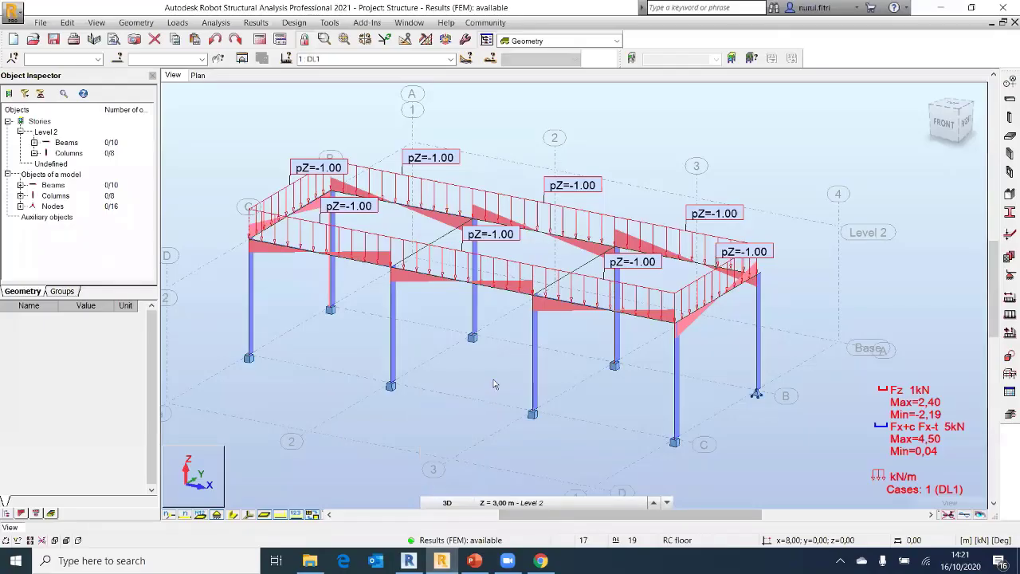
{"action": "scroll", "coordinate": [515, 261], "scroll_direction": "down", "scroll_amount": 2}
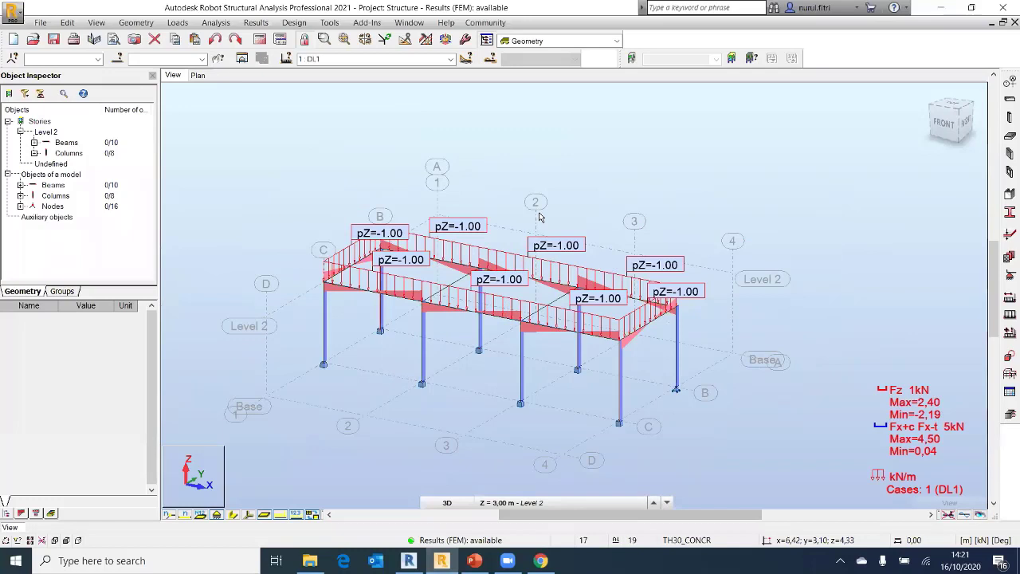
{"action": "left_click", "coordinate": [293, 22]}
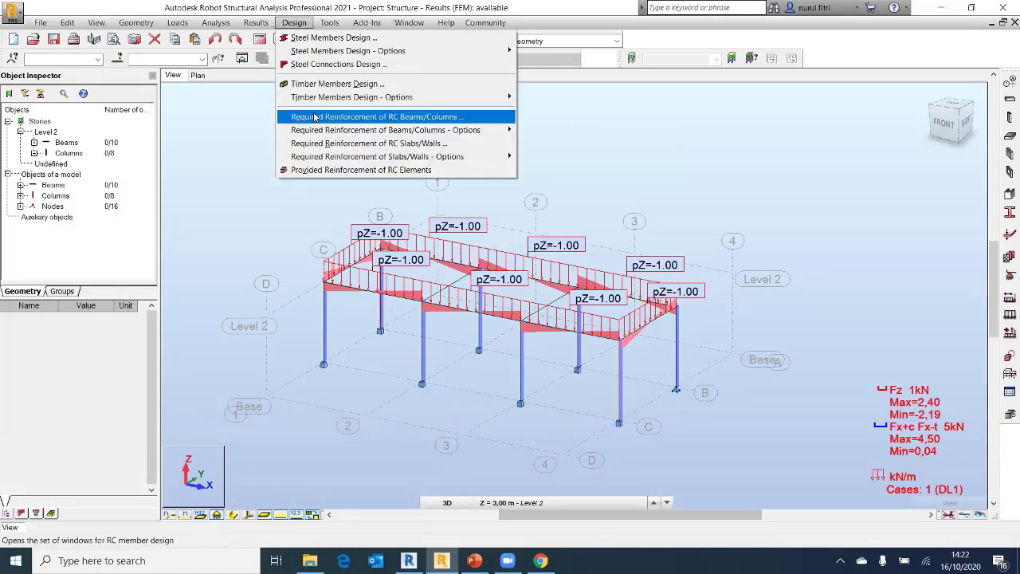
{"action": "left_click", "coordinate": [294, 23]}
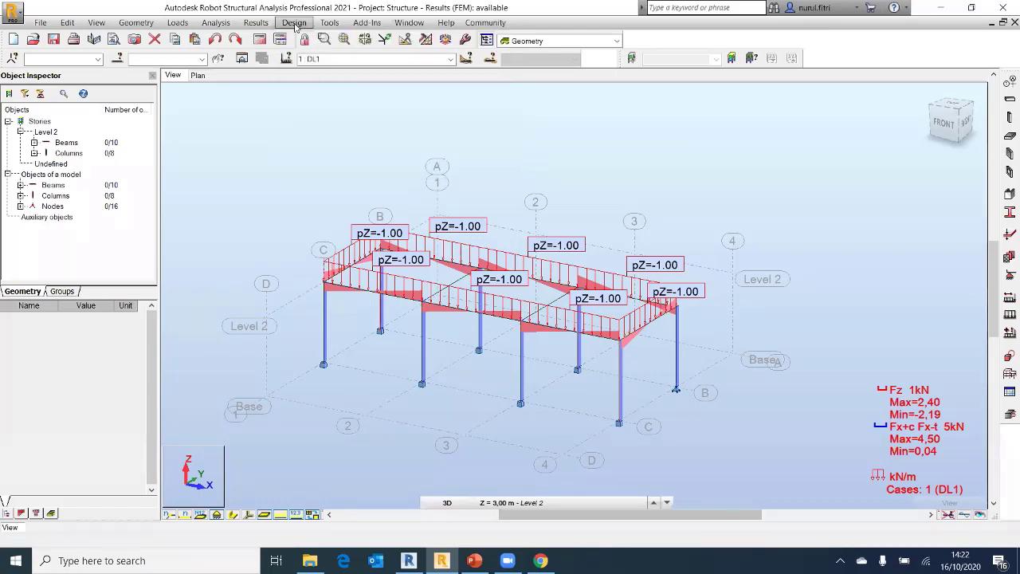
{"action": "left_click", "coordinate": [294, 23]}
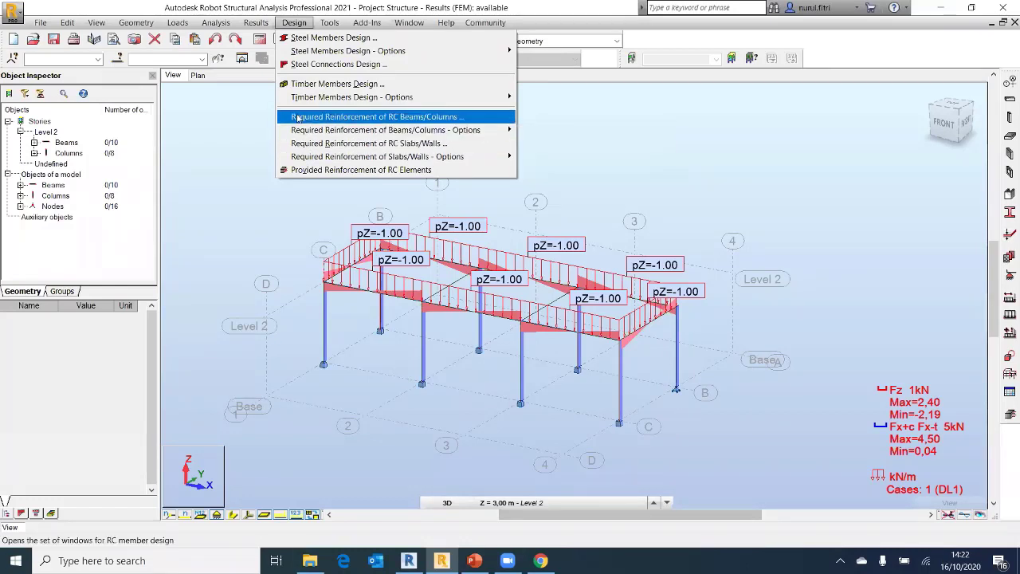
{"action": "left_click", "coordinate": [386, 117]}
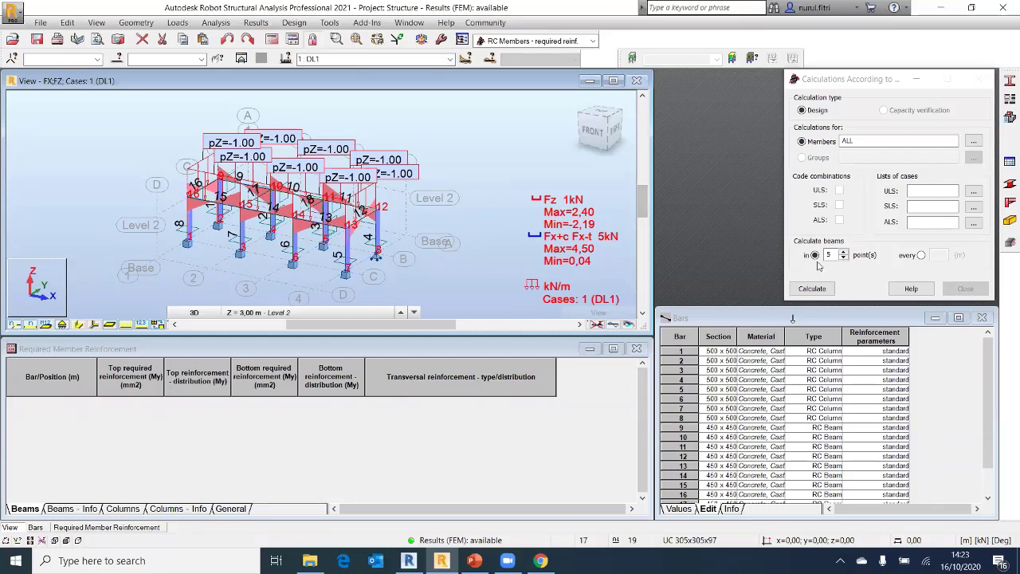
Assign the combination 4 : ULS1 to the ULS case list of the RC member calculation
{"action": "left_click_drag", "start_coordinate": [988, 351], "coordinate": [990, 430]}
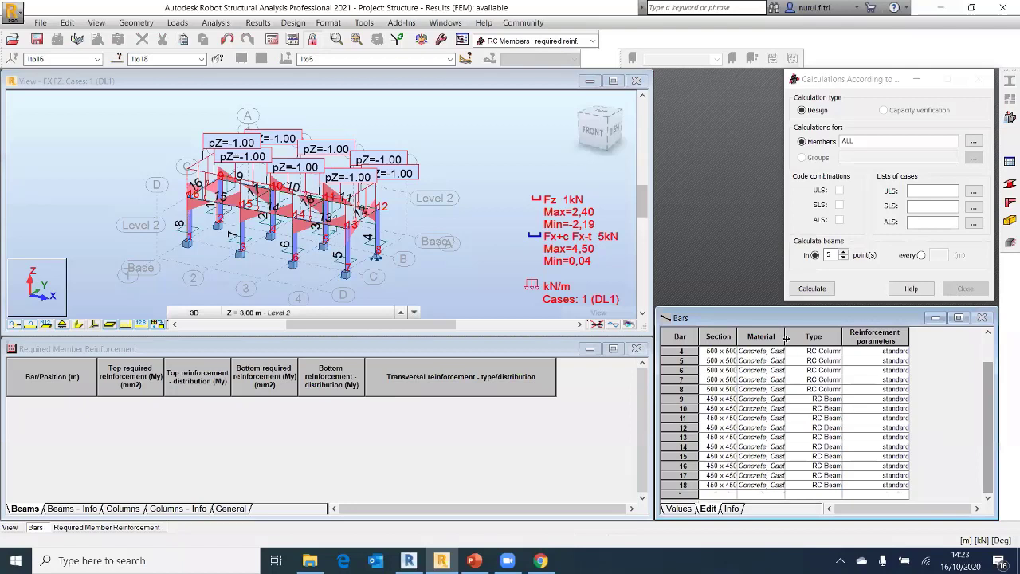
{"action": "scroll", "coordinate": [801, 387], "scroll_direction": "up", "scroll_amount": 1}
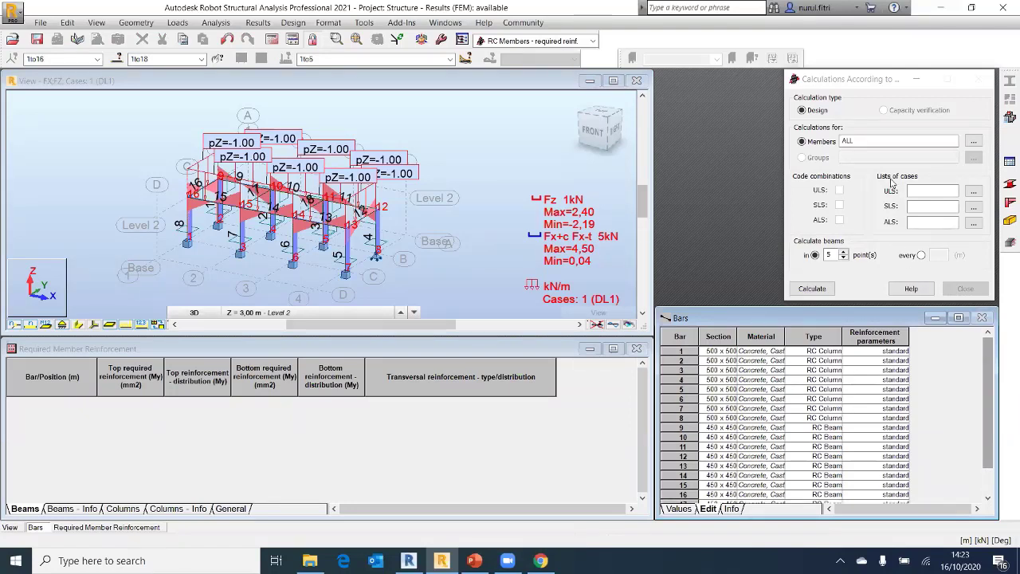
{"action": "left_click", "coordinate": [975, 193]}
{"action": "left_click", "coordinate": [973, 192]}
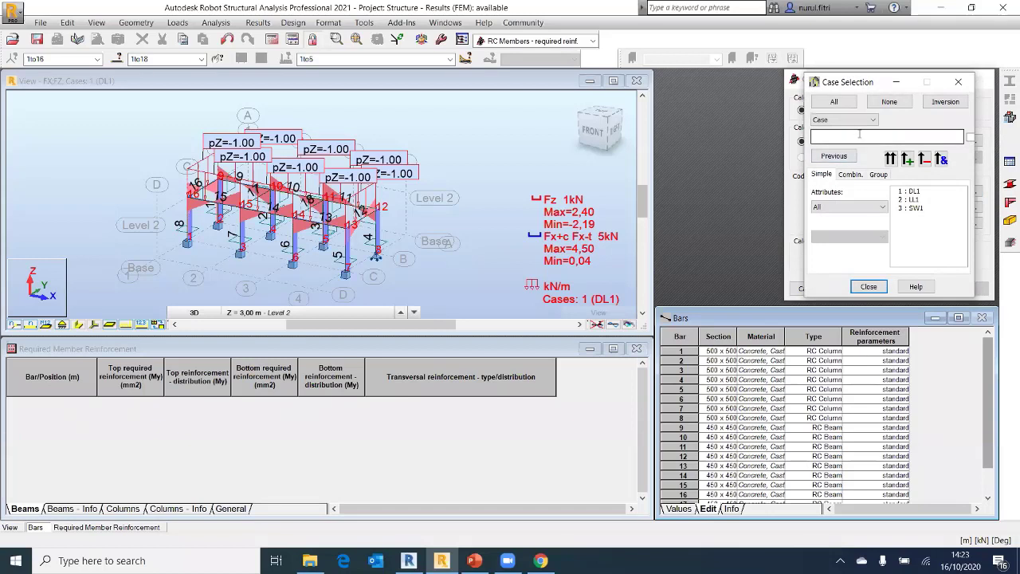
{"action": "left_click", "coordinate": [855, 176]}
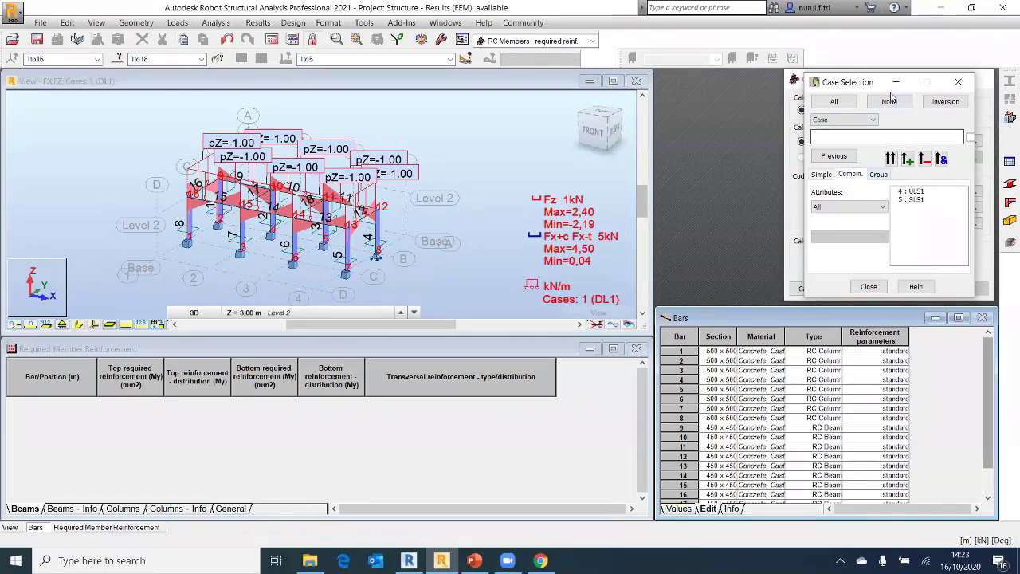
{"action": "left_click_drag", "start_coordinate": [851, 84], "coordinate": [747, 82]}
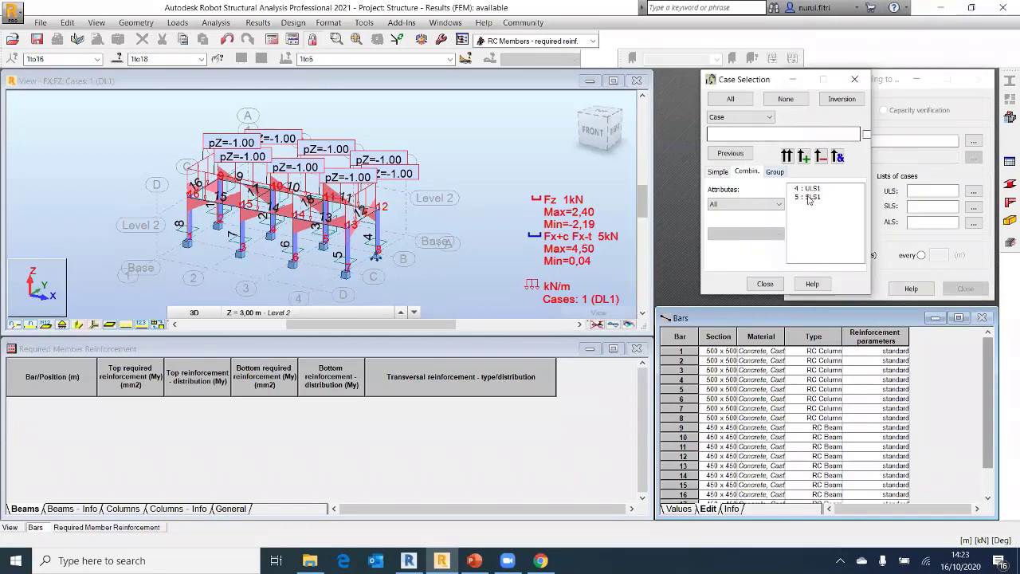
{"action": "left_click", "coordinate": [810, 188]}
{"action": "left_click", "coordinate": [787, 157]}
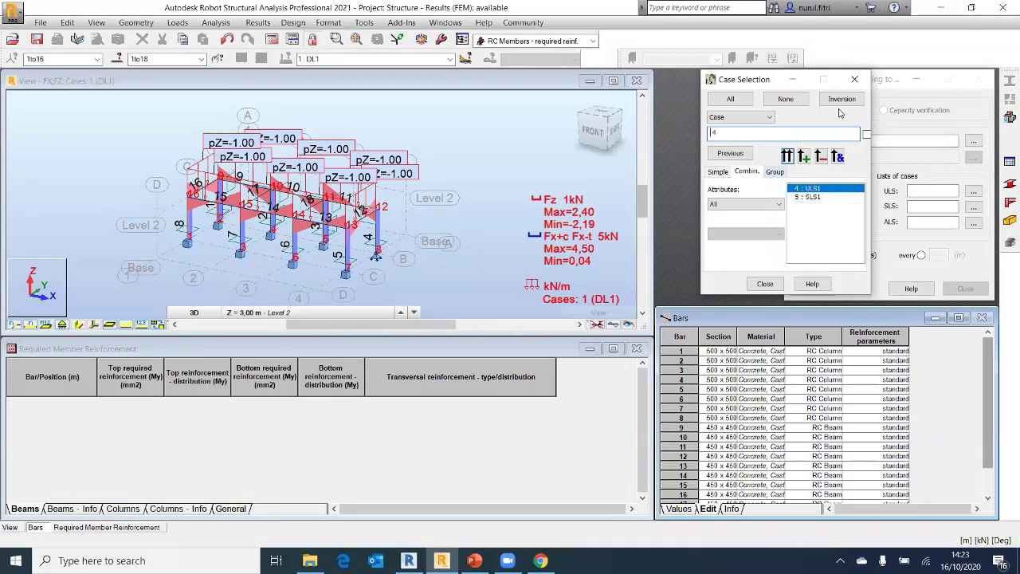
{"action": "left_click", "coordinate": [854, 78]}
Recheck the case selection for the ULS list with the combination 4 : ULS1 highlighted
{"action": "left_click", "coordinate": [285, 23]}
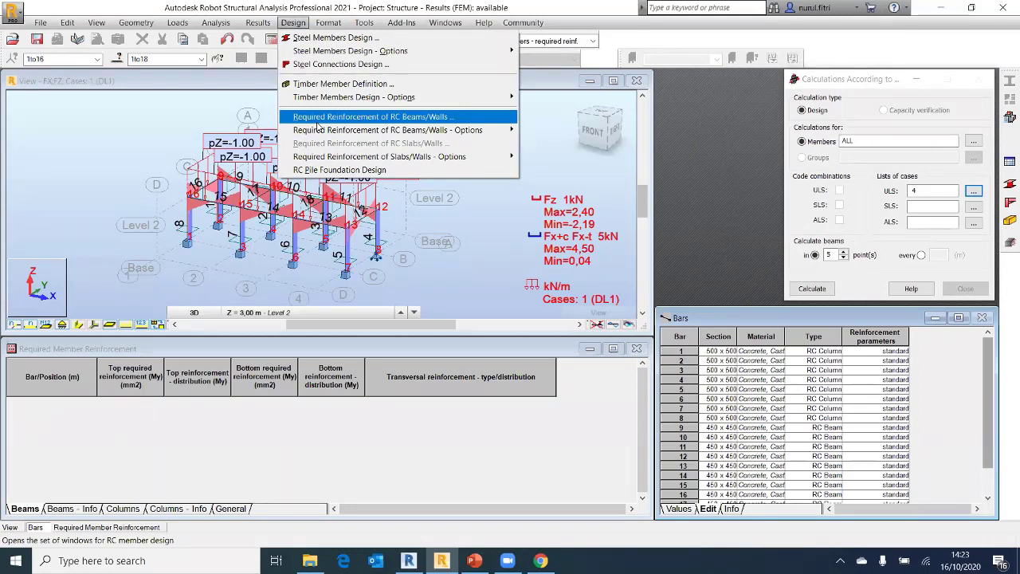
{"action": "left_click", "coordinate": [915, 191]}
{"action": "type", "text": "4"}
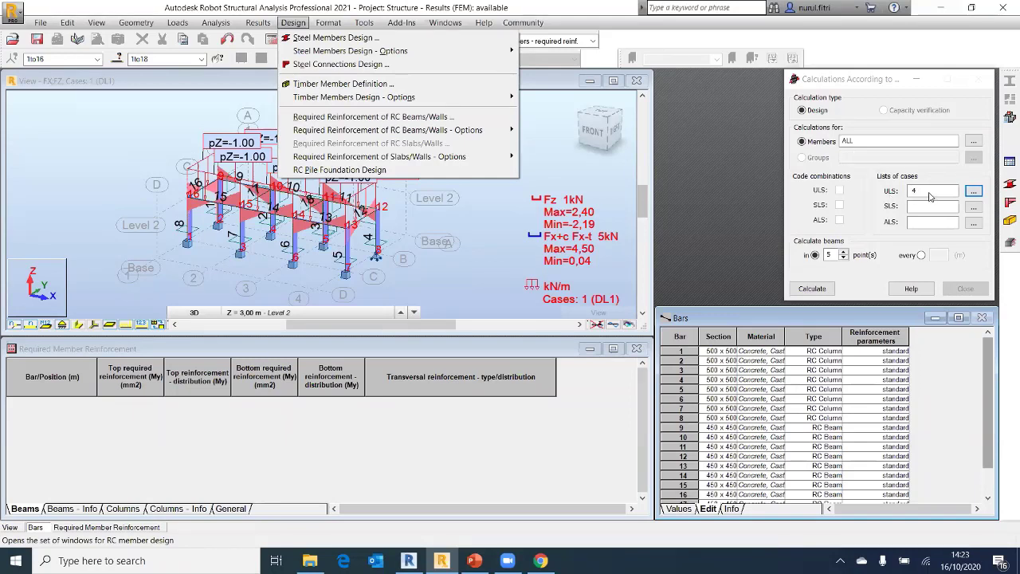
{"action": "left_click", "coordinate": [973, 191]}
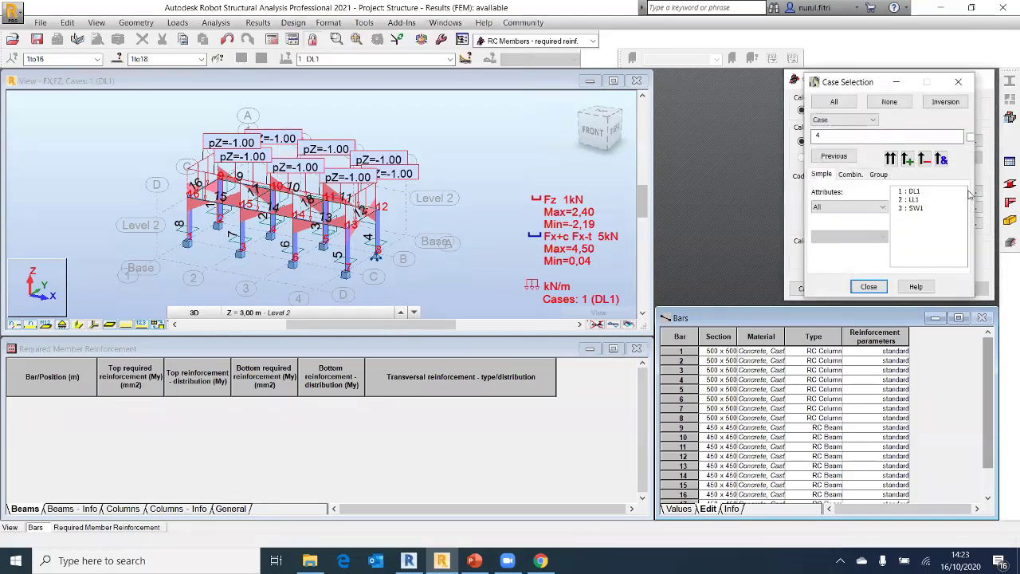
{"action": "left_click_drag", "start_coordinate": [855, 89], "coordinate": [726, 88]}
{"action": "left_click", "coordinate": [721, 180]}
{"action": "left_click", "coordinate": [791, 199]}
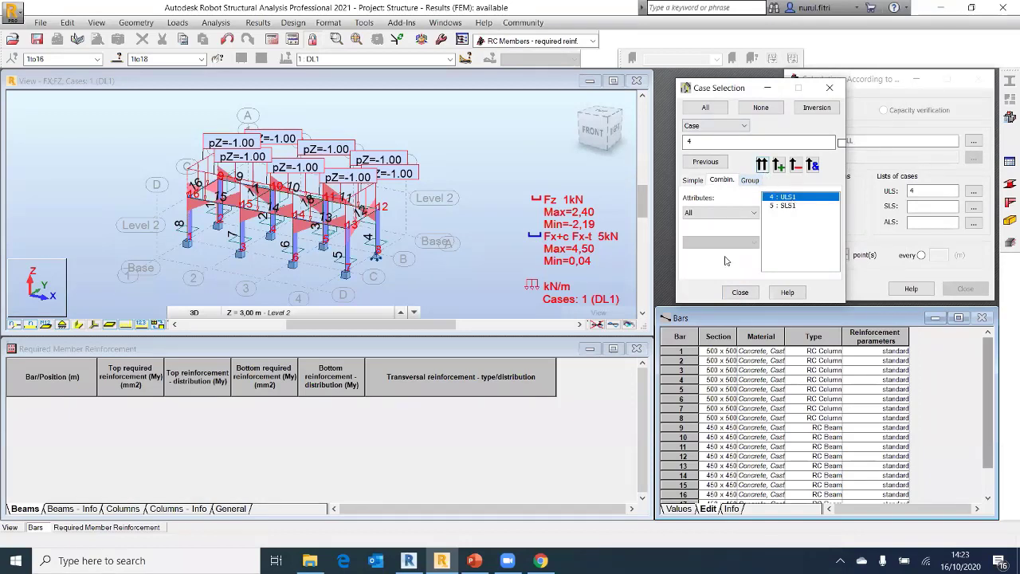
{"action": "left_click", "coordinate": [740, 292]}
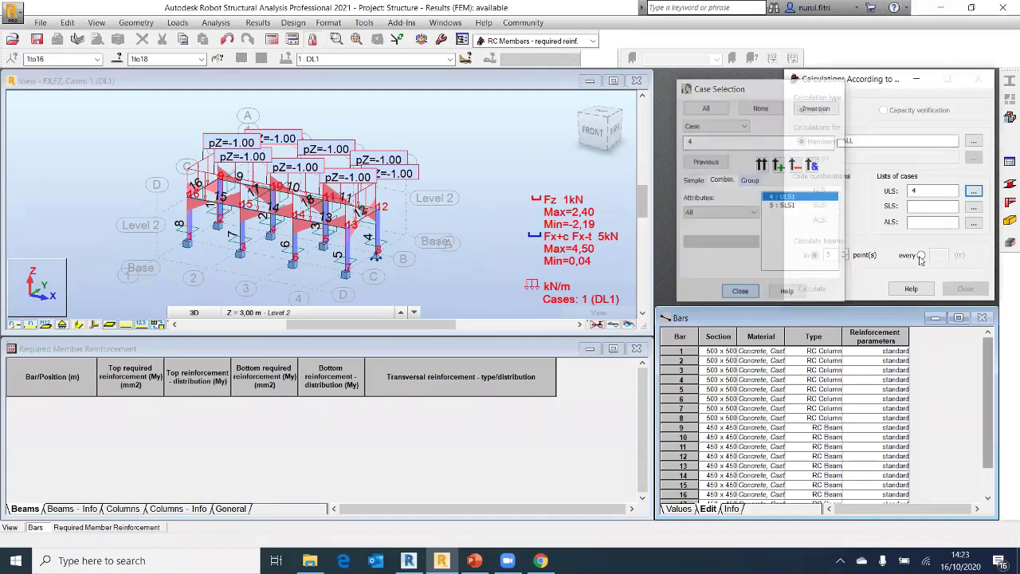
Assign the combination 5 : SLS1 to the SLS case list of the RC member calculation
{"action": "left_click", "coordinate": [973, 207]}
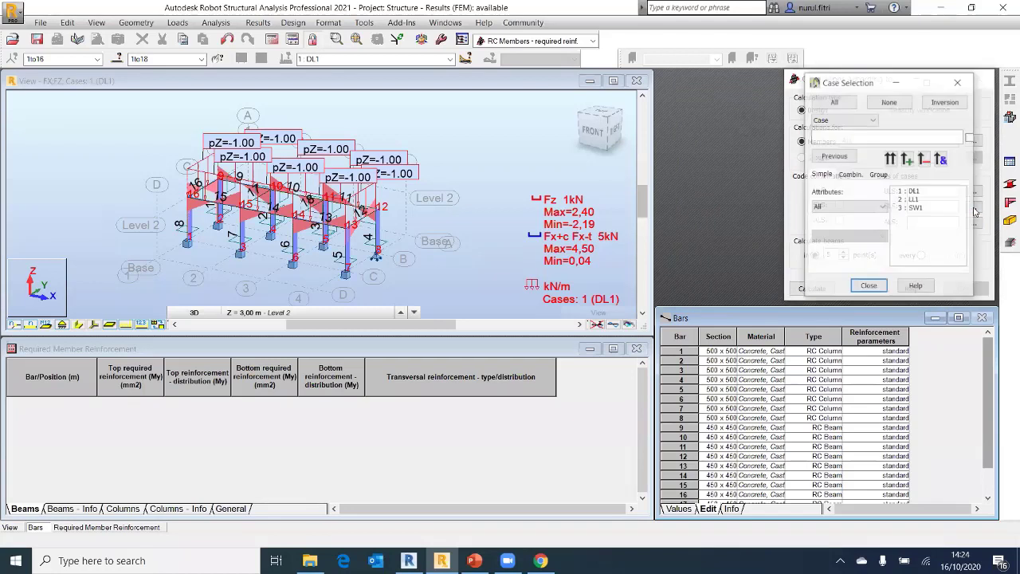
{"action": "left_click", "coordinate": [859, 124]}
{"action": "left_click", "coordinate": [859, 123]}
{"action": "left_click", "coordinate": [856, 175]}
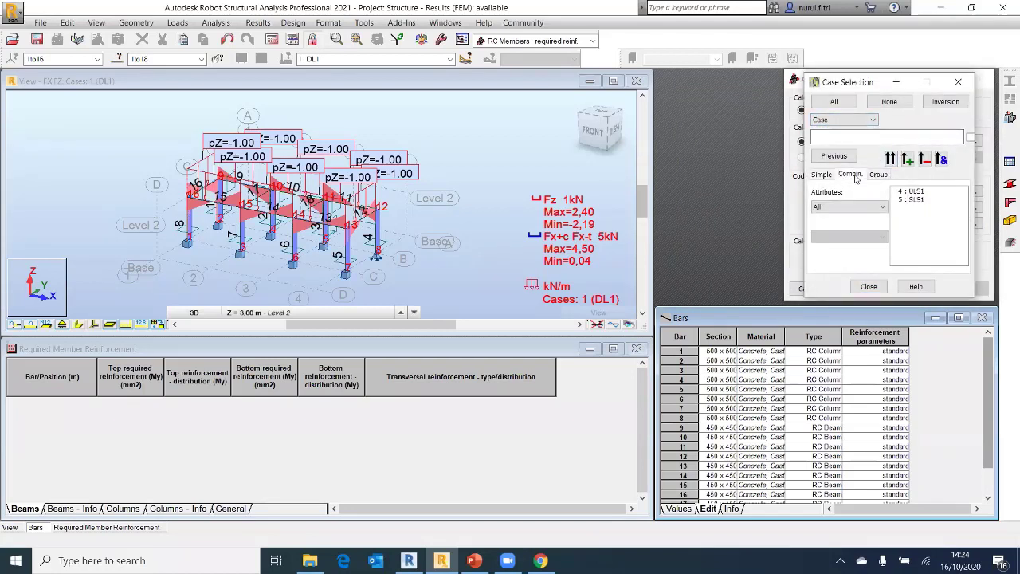
{"action": "left_click", "coordinate": [908, 199]}
{"action": "left_click", "coordinate": [890, 158]}
{"action": "left_click", "coordinate": [869, 286]}
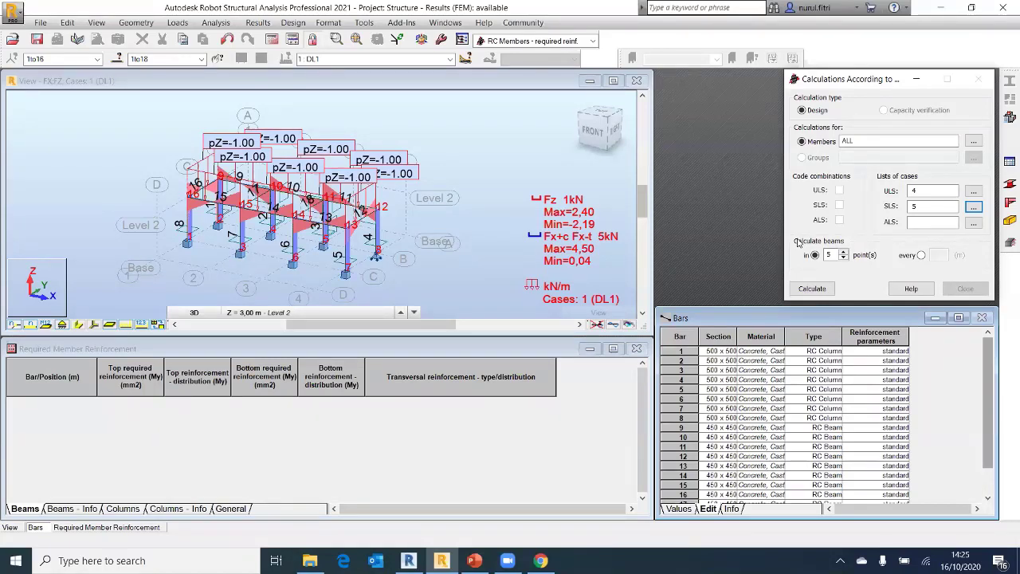
Calculate the required reinforcement for all members, close the report and locate beam 9 in the model from its results
{"action": "left_click", "coordinate": [811, 289]}
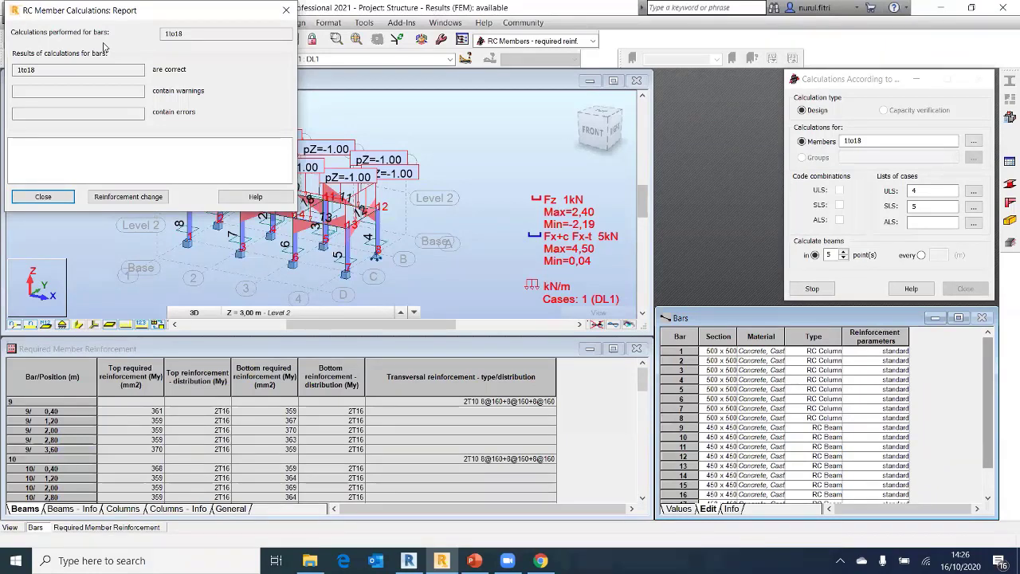
{"action": "left_click", "coordinate": [37, 200]}
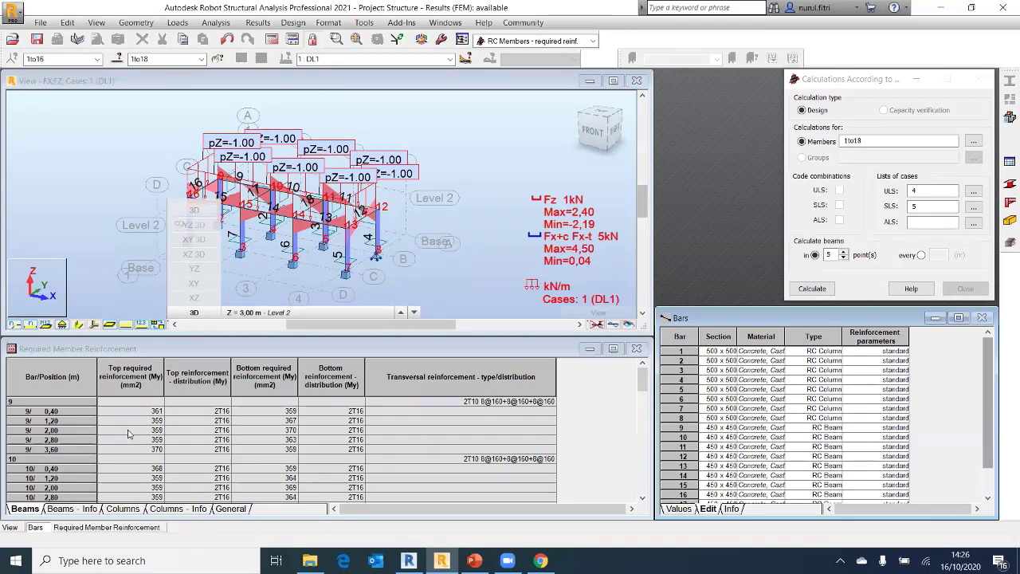
{"action": "left_click", "coordinate": [14, 399]}
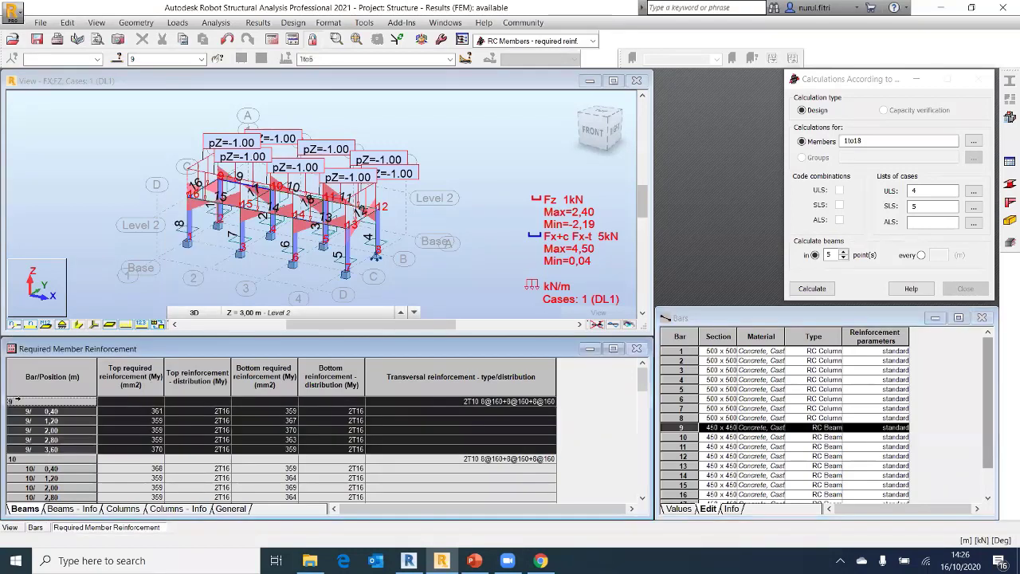
{"action": "scroll", "coordinate": [239, 192], "scroll_direction": "up", "scroll_amount": 5}
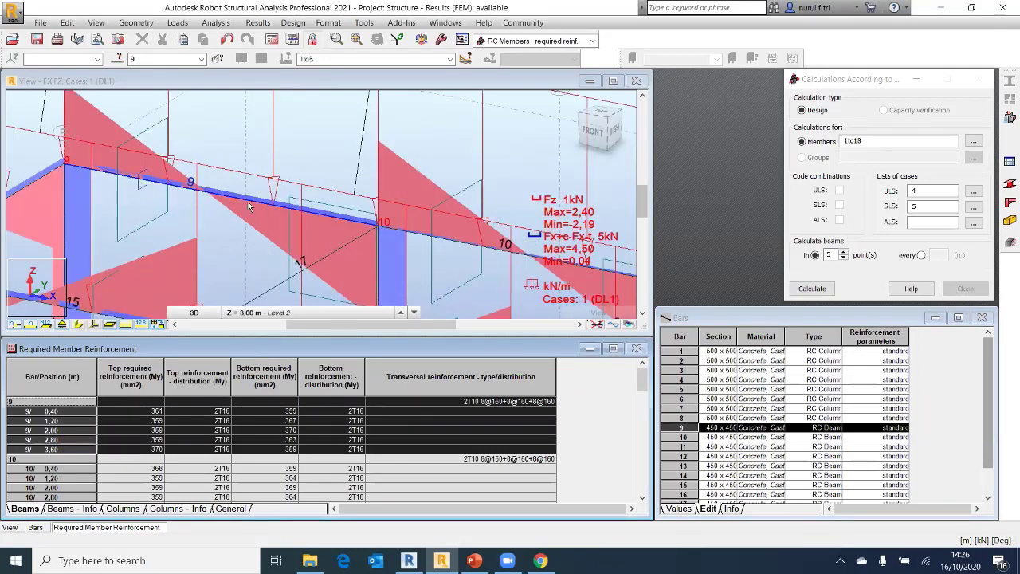
{"action": "scroll", "coordinate": [253, 206], "scroll_direction": "down", "scroll_amount": 1}
{"action": "scroll", "coordinate": [263, 203], "scroll_direction": "down", "scroll_amount": 2}
Switch the displayed load case to Simple Cases and back to 1 : DL1
{"action": "left_click", "coordinate": [430, 59]}
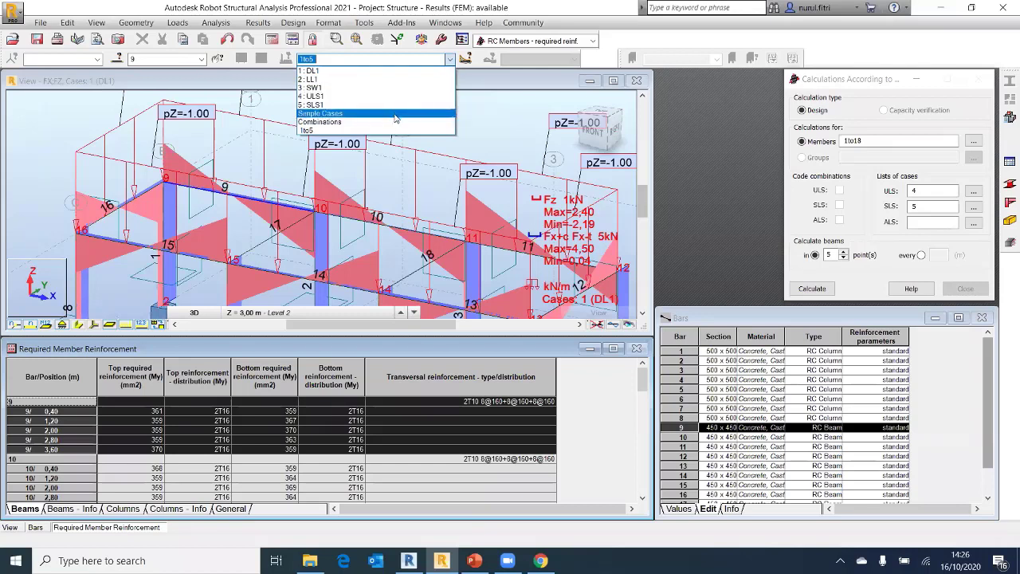
{"action": "left_click", "coordinate": [396, 130]}
{"action": "left_click", "coordinate": [423, 59]}
{"action": "left_click", "coordinate": [415, 114]}
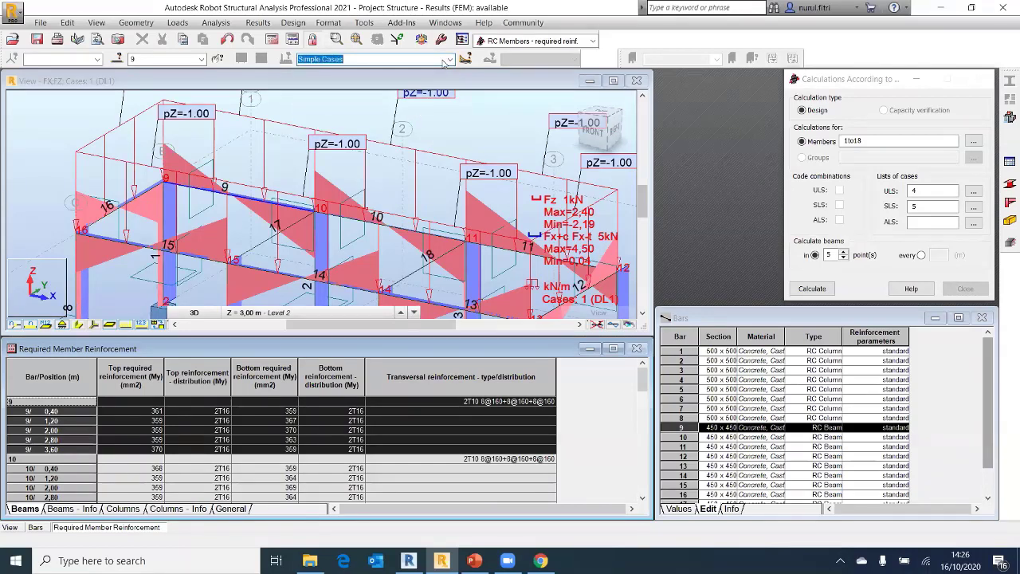
{"action": "left_click", "coordinate": [449, 59]}
{"action": "left_click", "coordinate": [431, 72]}
Switch the workspace layout from RC member reinforcement to Geometry, keeping load case 1 : DL1 displayed
{"action": "left_click", "coordinate": [585, 41]}
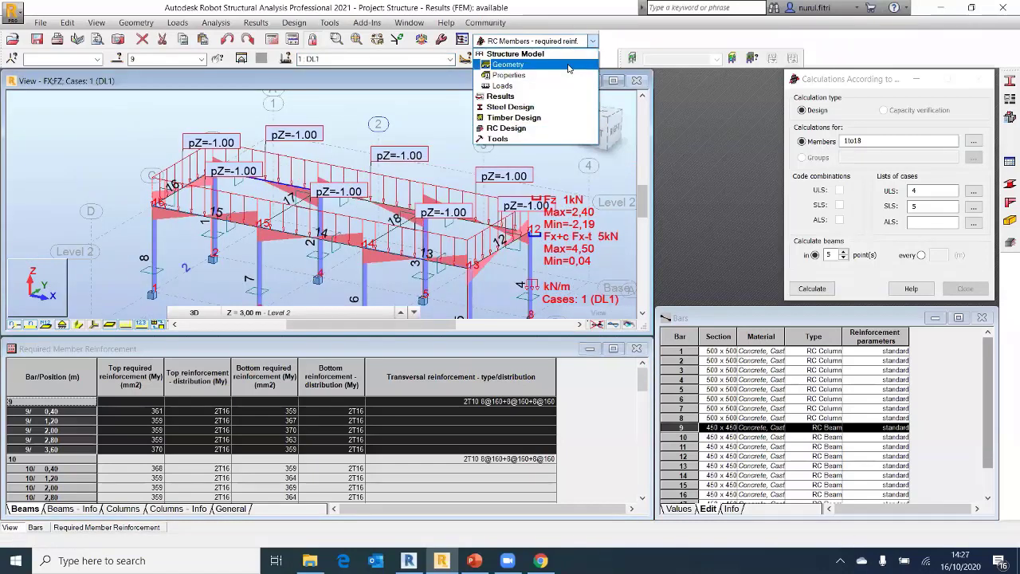
{"action": "left_click", "coordinate": [509, 127]}
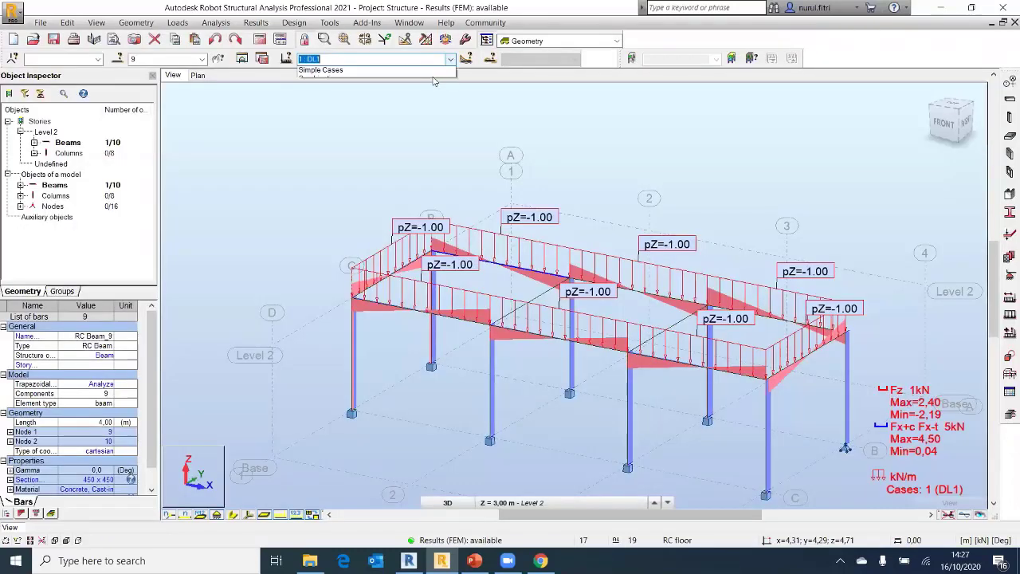
{"action": "left_click", "coordinate": [430, 59]}
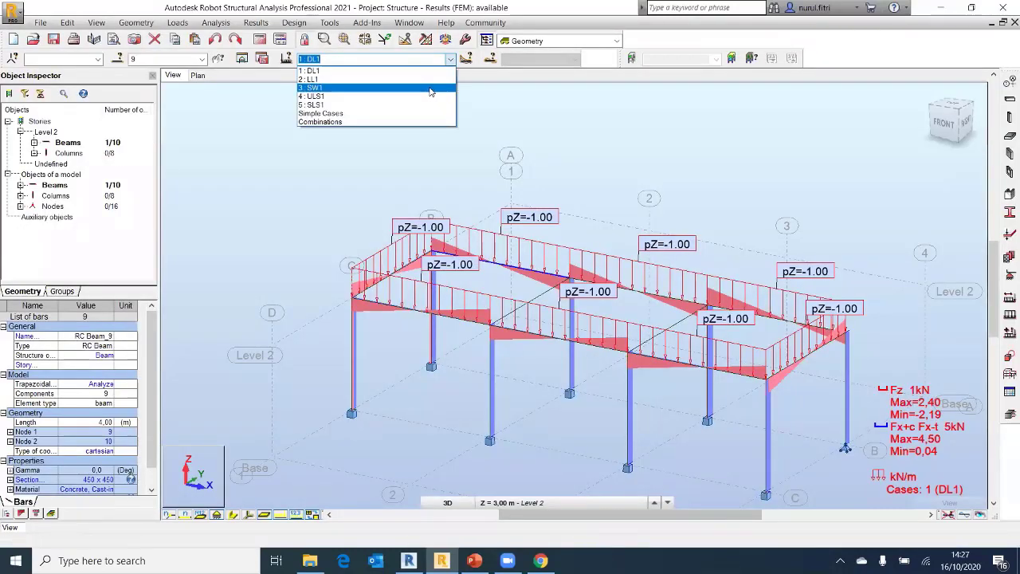
{"action": "left_click", "coordinate": [451, 59]}
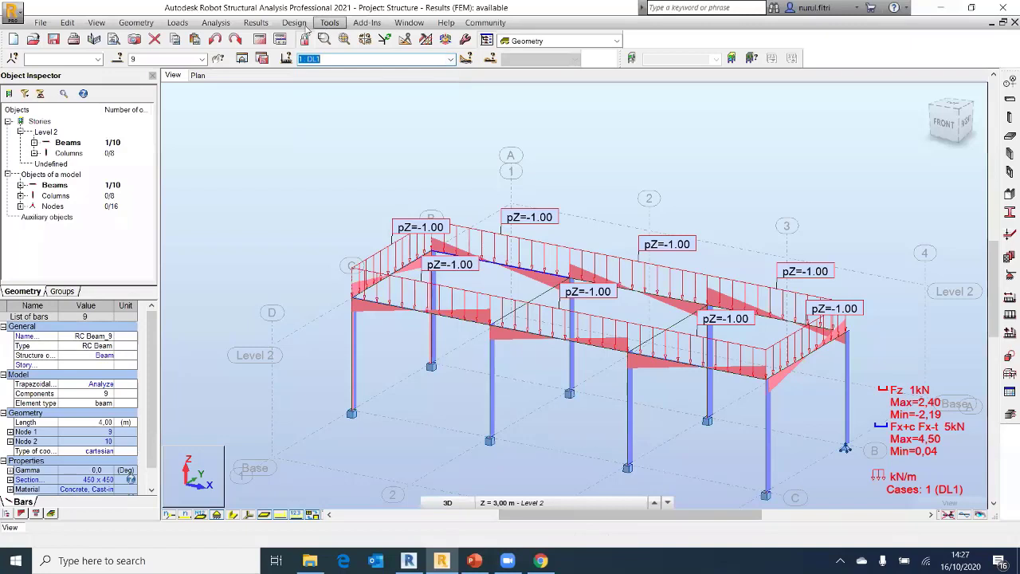
Normalize the bar diagrams, turn off the Fx and Fz force diagrams and clear the beam selection
{"action": "left_click", "coordinate": [217, 24]}
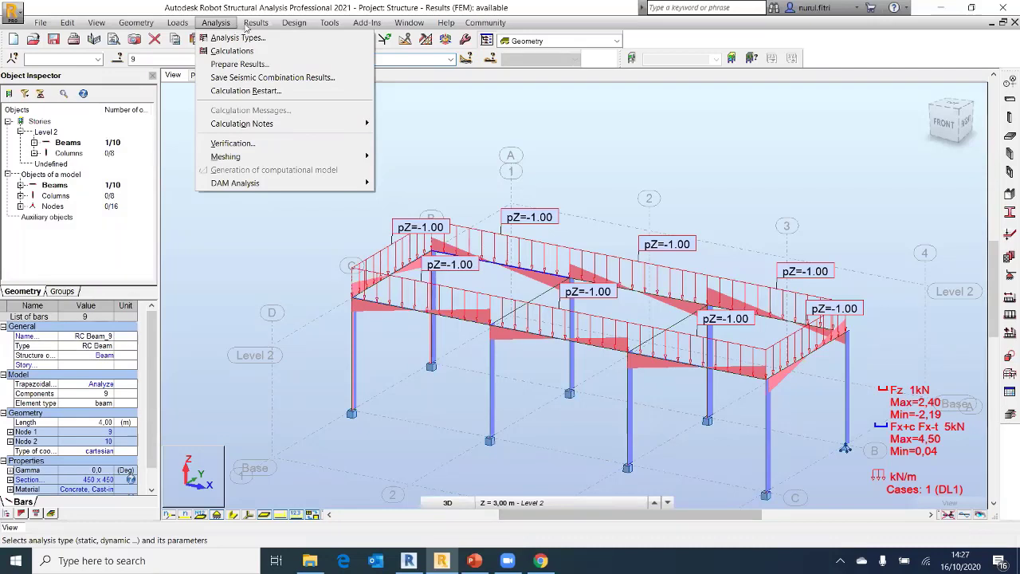
{"action": "mouse_move", "coordinate": [257, 24]}
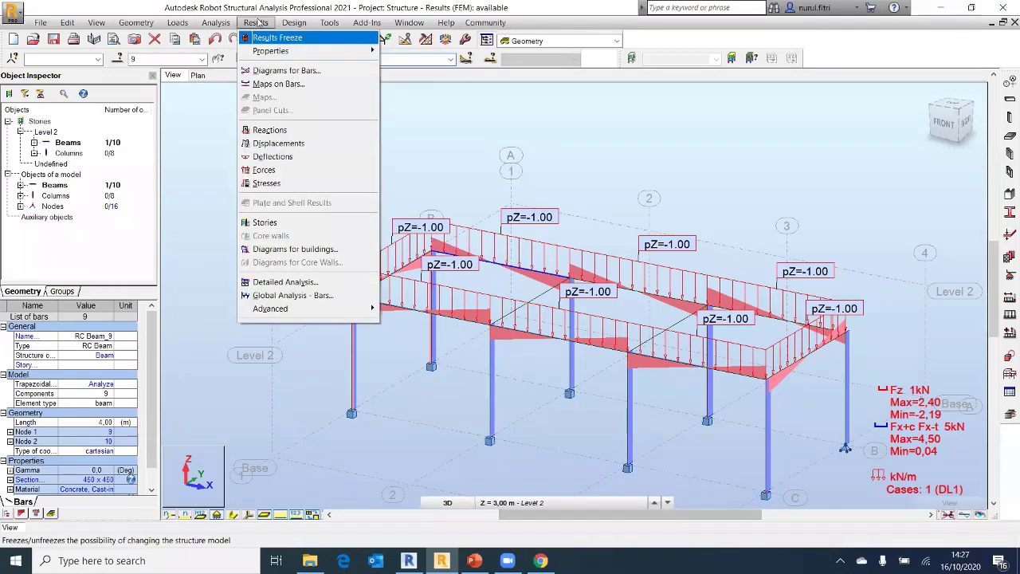
{"action": "left_click", "coordinate": [274, 73]}
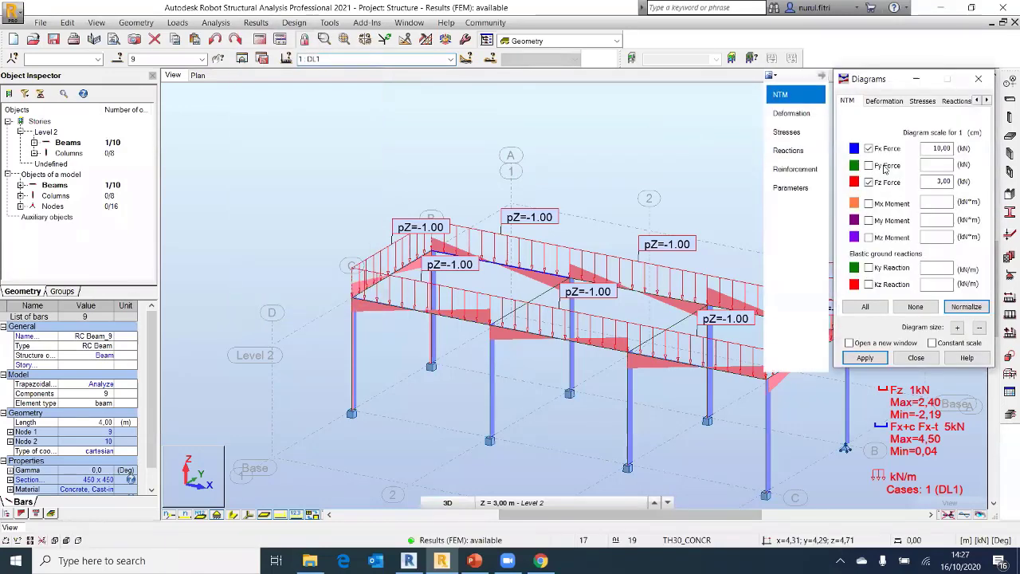
{"action": "left_click", "coordinate": [966, 308]}
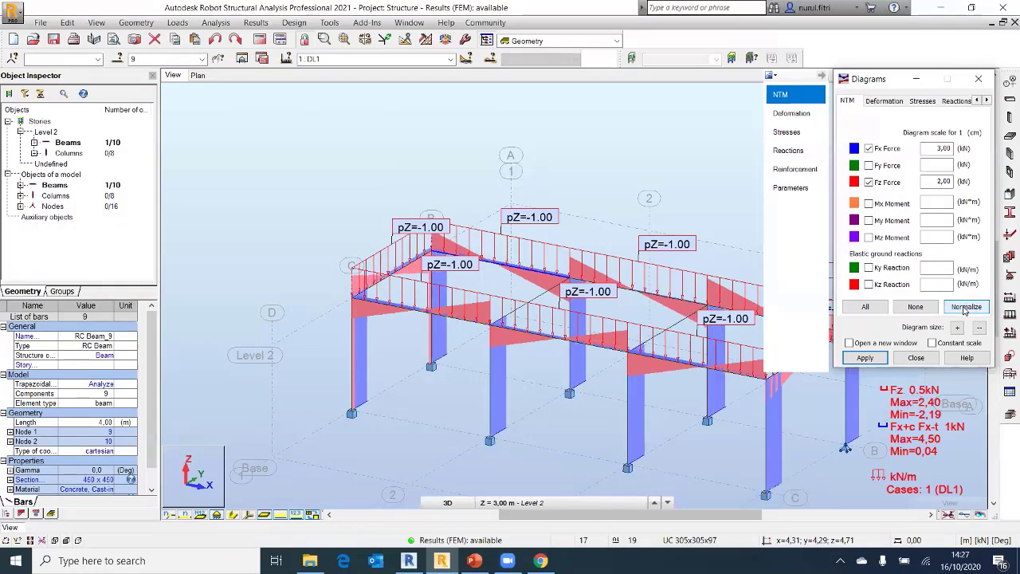
{"action": "left_click", "coordinate": [868, 183]}
{"action": "left_click", "coordinate": [868, 149]}
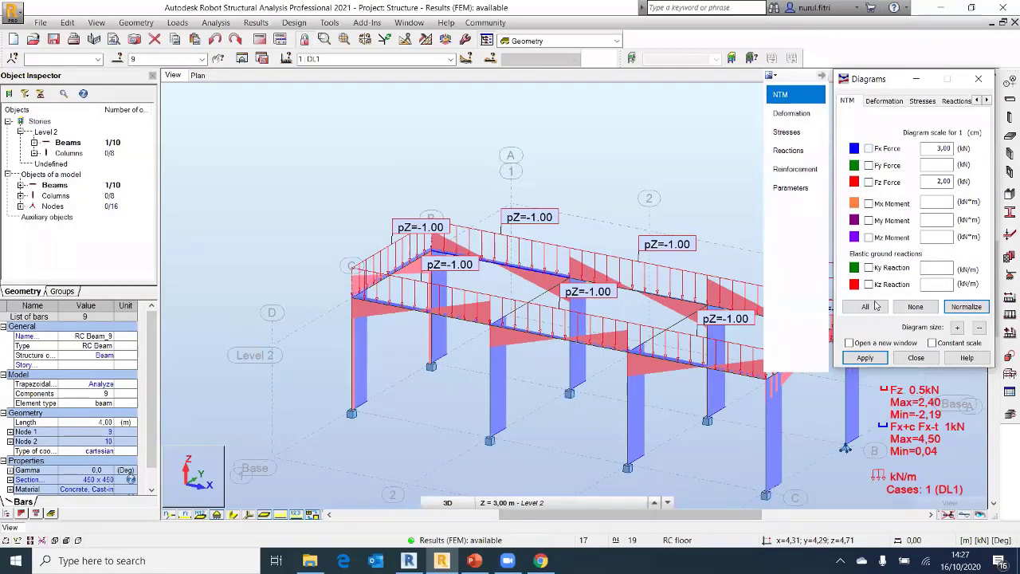
{"action": "left_click", "coordinate": [874, 358]}
{"action": "left_click", "coordinate": [623, 208]}
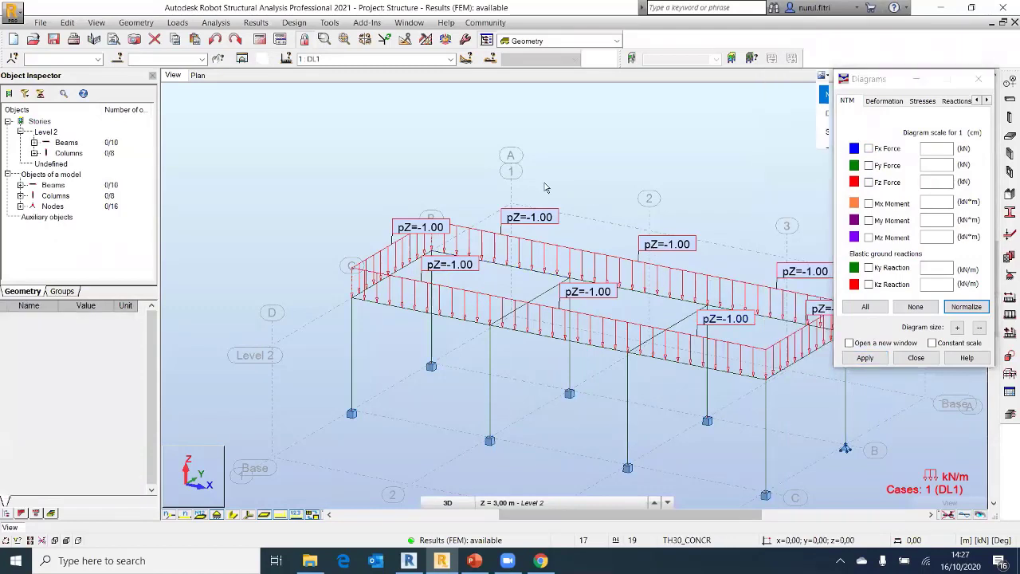
{"action": "left_click", "coordinate": [978, 80]}
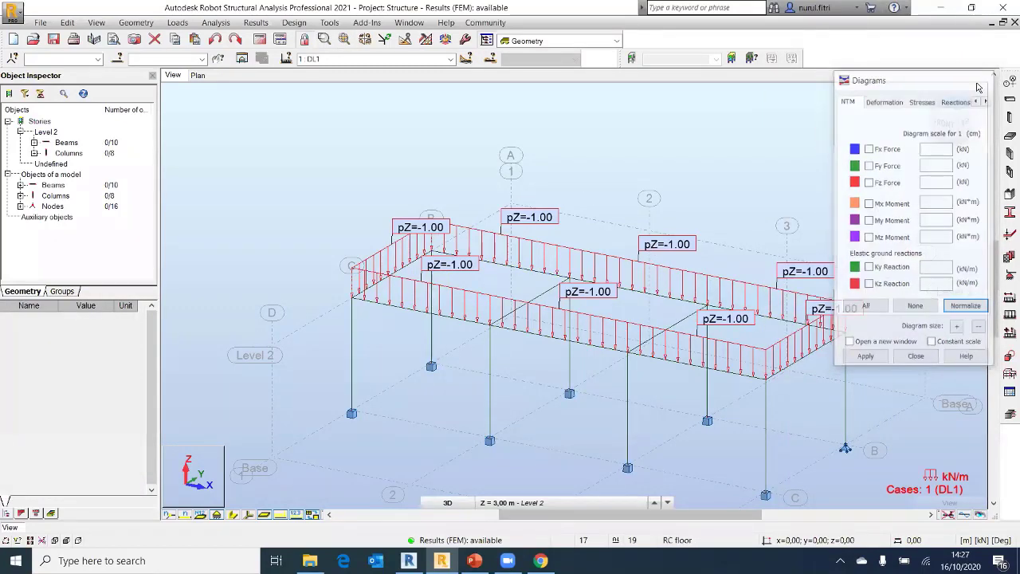
Show the loads of the Combinations on the frame and switch the display to Simple Cases
{"action": "left_click", "coordinate": [451, 59]}
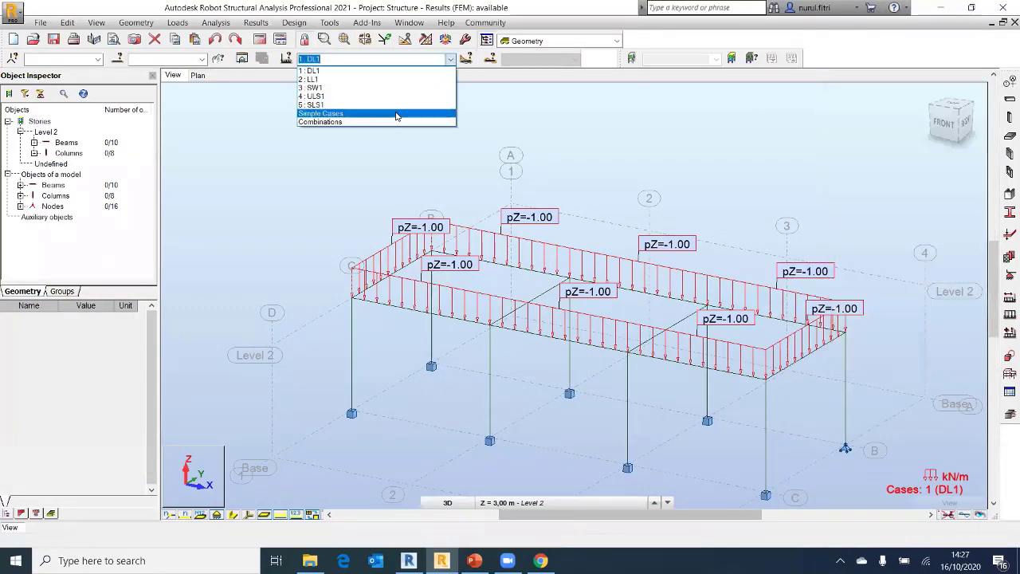
{"action": "left_click", "coordinate": [398, 121]}
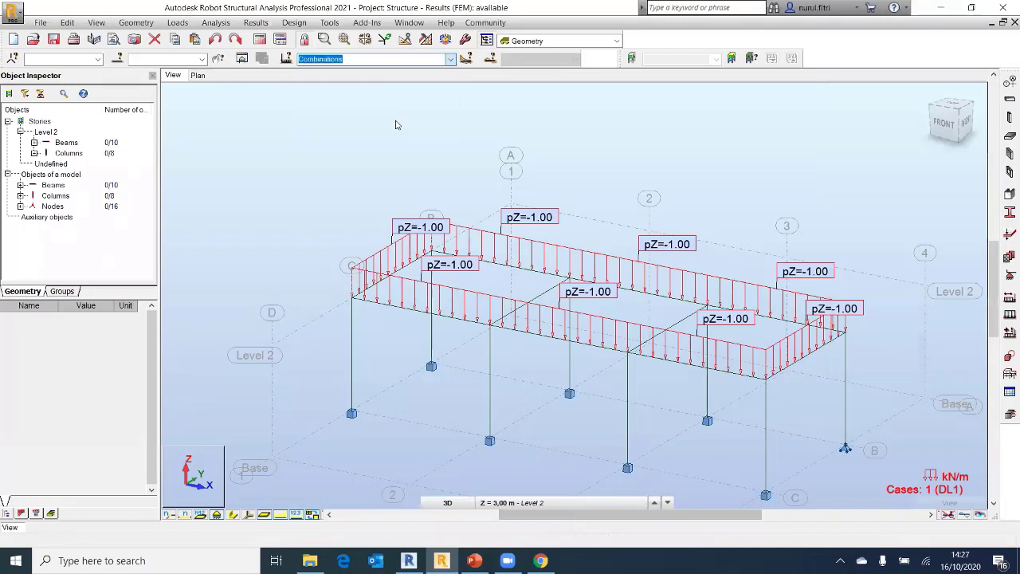
{"action": "left_click", "coordinate": [451, 61]}
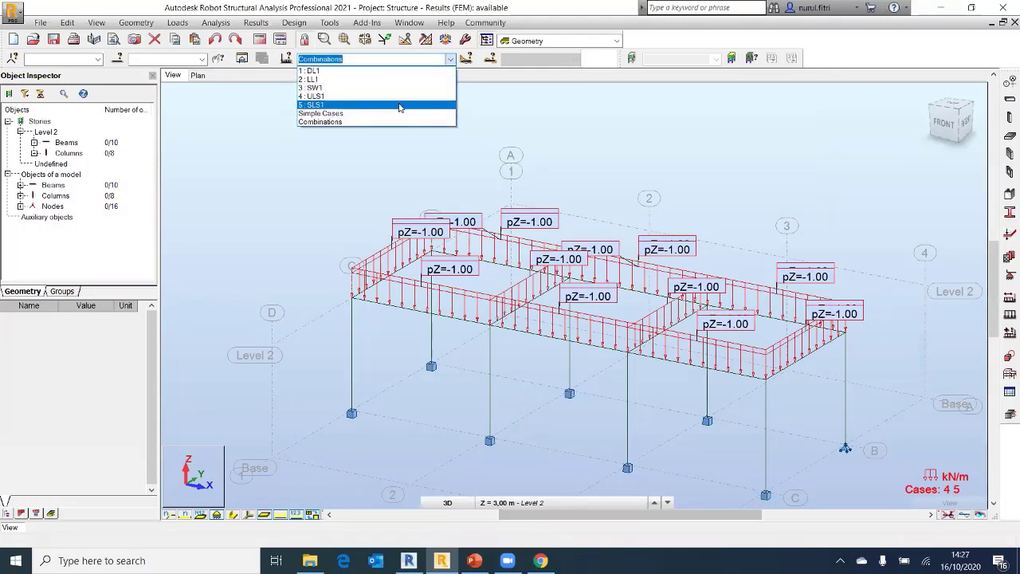
{"action": "left_click", "coordinate": [400, 113]}
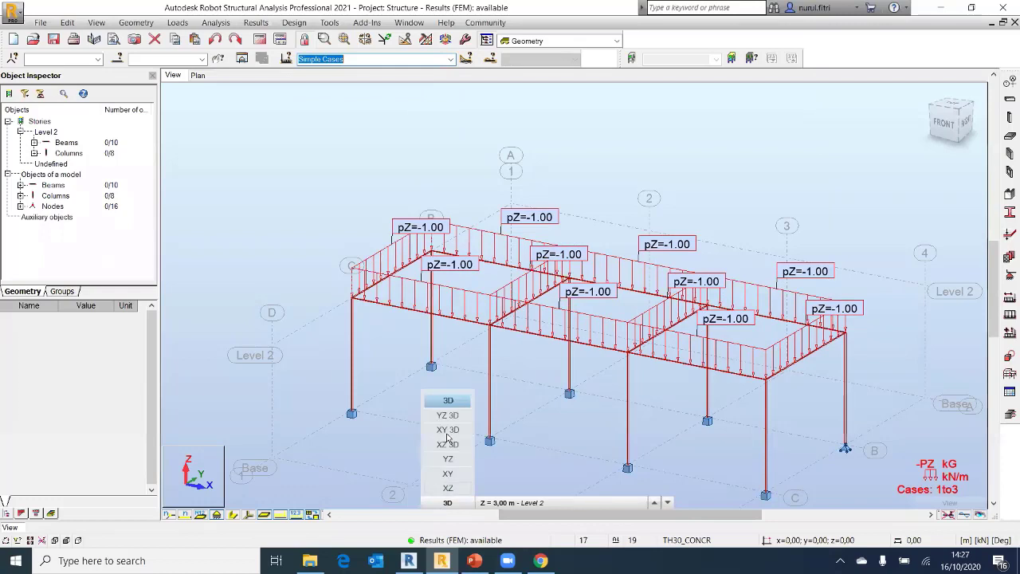
Turn off the load symbols and values displayed on the frame
{"action": "middle_click_drag", "start_coordinate": [545, 383], "coordinate": [484, 314]}
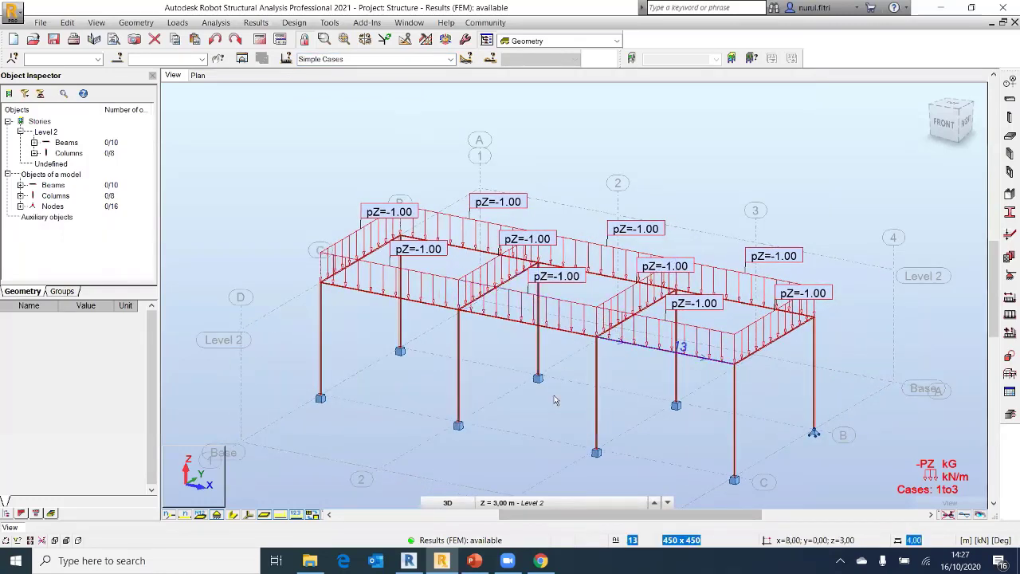
{"action": "left_click", "coordinate": [280, 515]}
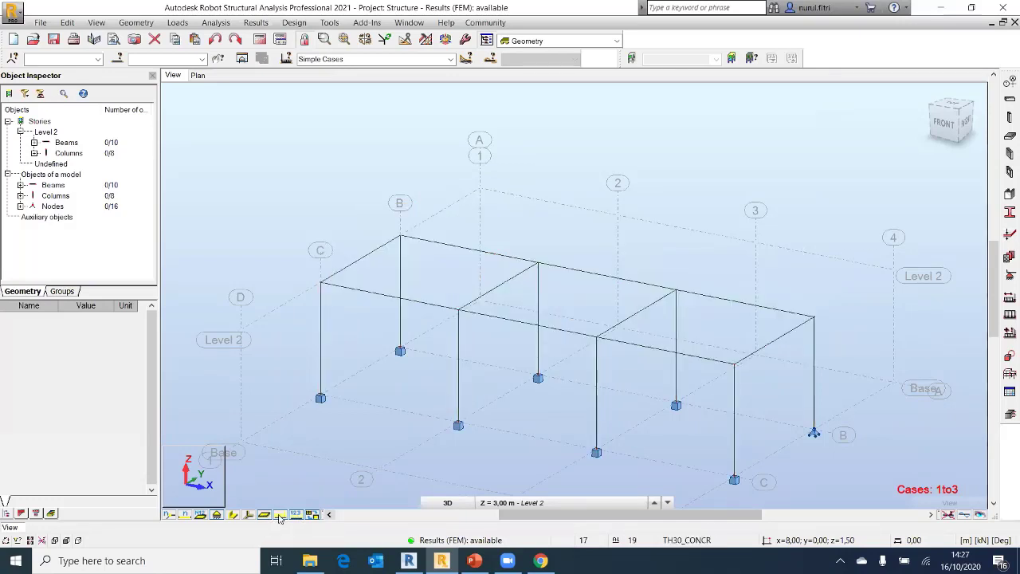
{"action": "left_click", "coordinate": [281, 516]}
{"action": "left_click", "coordinate": [280, 516]}
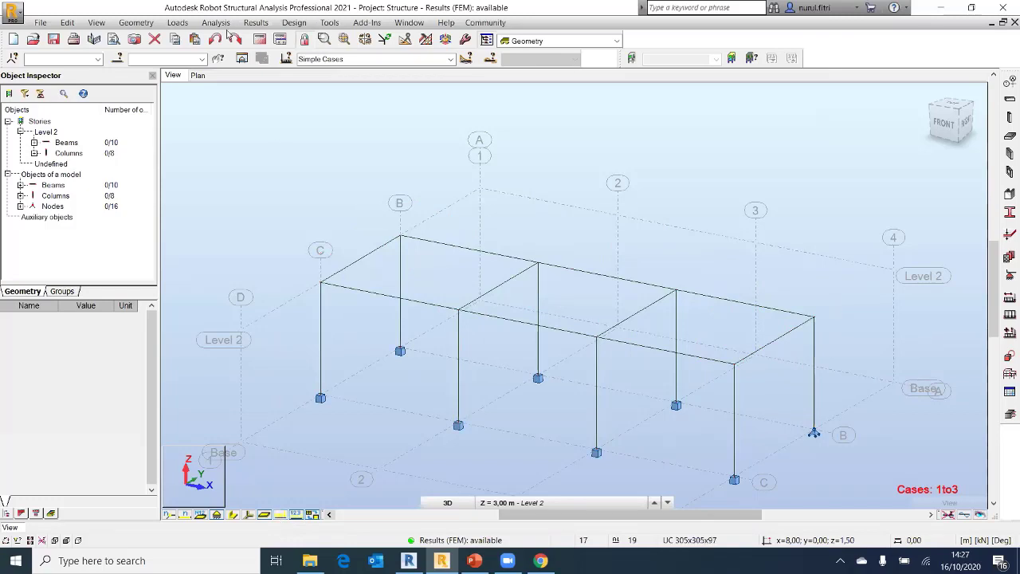
Open the required reinforcement results of the RC beams/columns and highlight beam 9 in the table and model
{"action": "left_click", "coordinate": [293, 22]}
{"action": "left_click", "coordinate": [359, 116]}
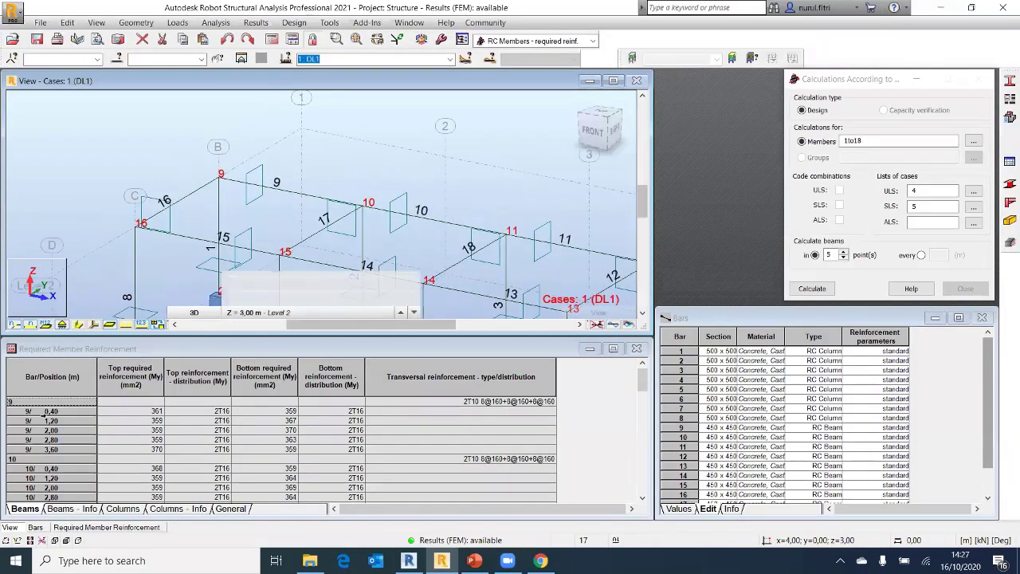
{"action": "left_click", "coordinate": [11, 401]}
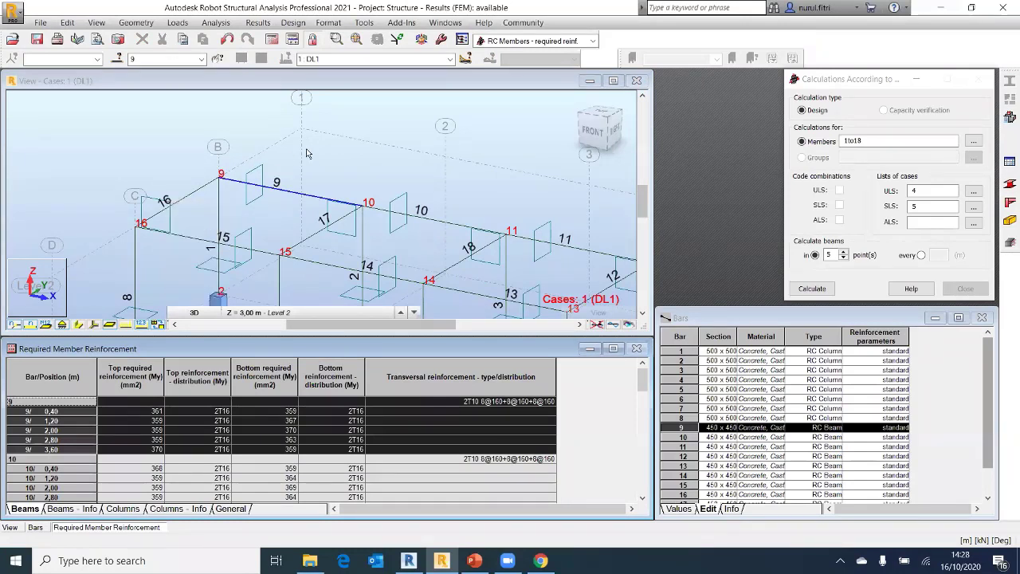
{"action": "scroll", "coordinate": [309, 153], "scroll_direction": "up", "scroll_amount": 3}
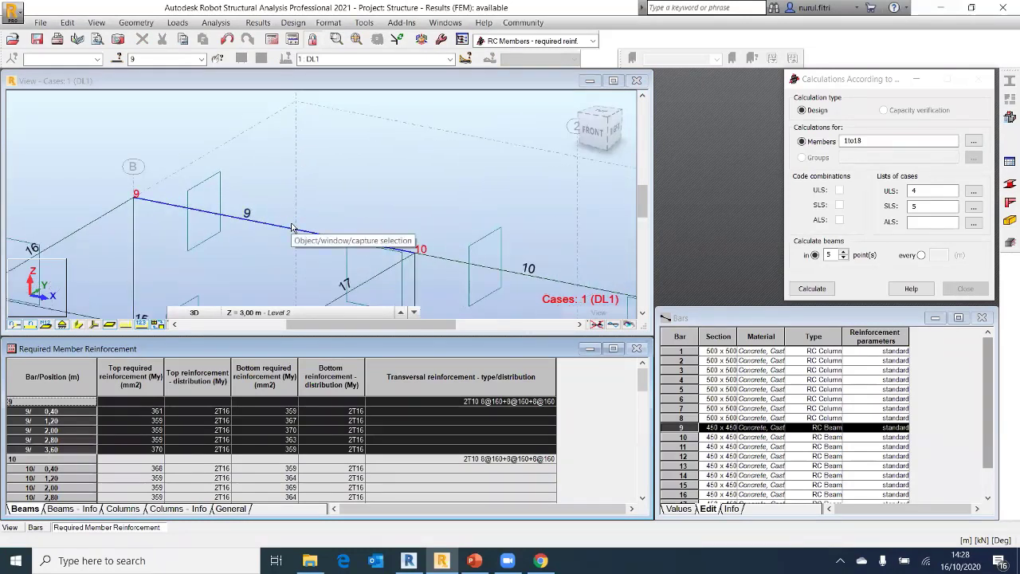
Highlight beam 10 from the reinforcement table and examine the required reinforcement listed for the other beams
{"action": "left_click", "coordinate": [13, 459]}
{"action": "scroll", "coordinate": [374, 215], "scroll_direction": "down", "scroll_amount": 5}
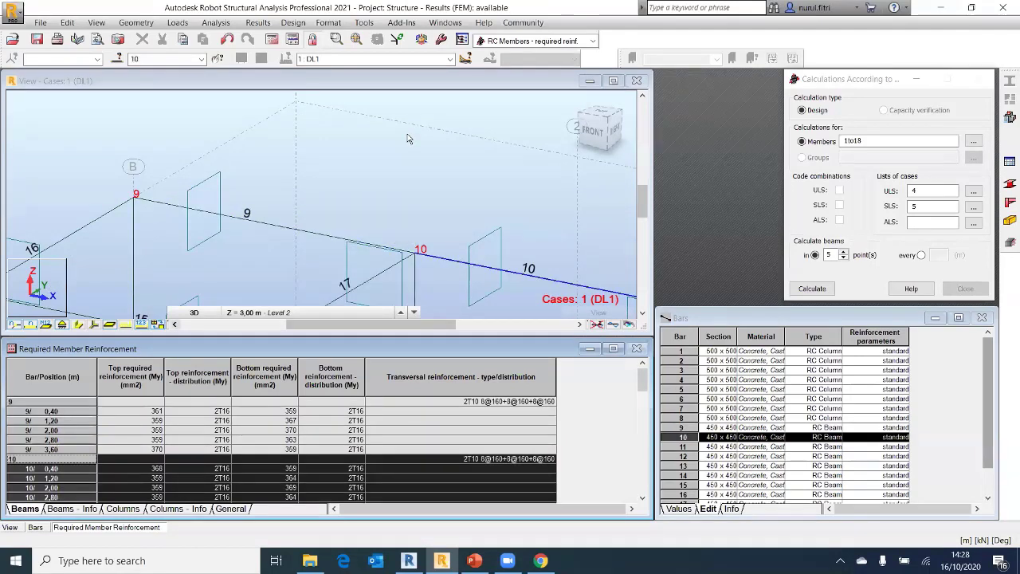
{"action": "middle_click_drag", "start_coordinate": [414, 227], "coordinate": [351, 208]}
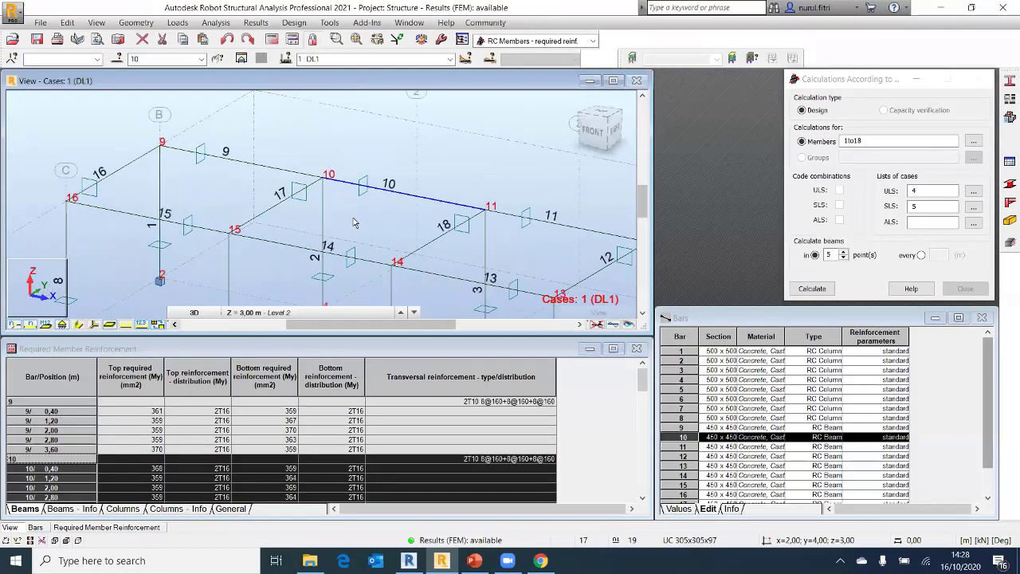
{"action": "scroll", "coordinate": [273, 461], "scroll_direction": "down", "scroll_amount": 1}
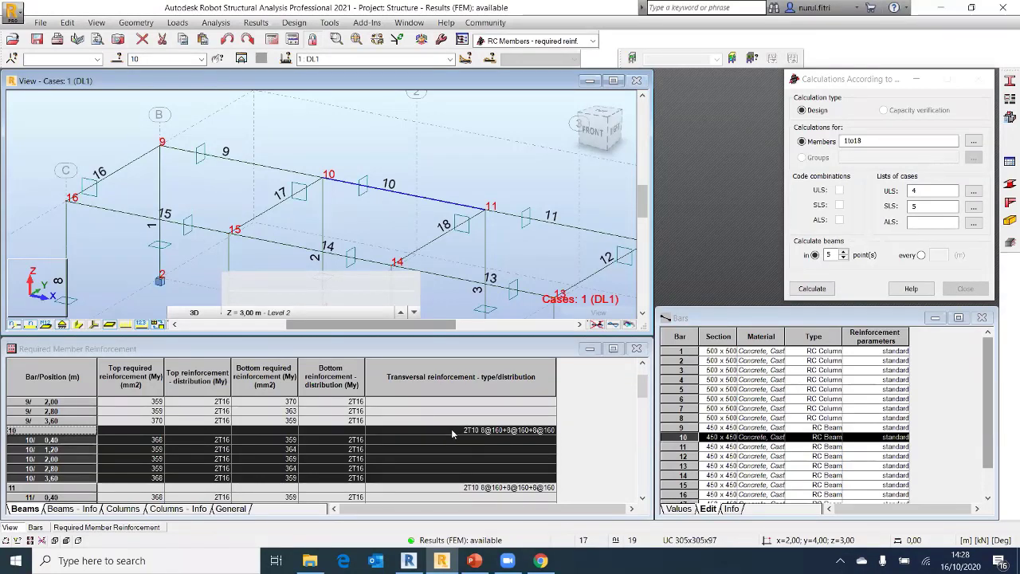
{"action": "scroll", "coordinate": [342, 438], "scroll_direction": "down", "scroll_amount": 10}
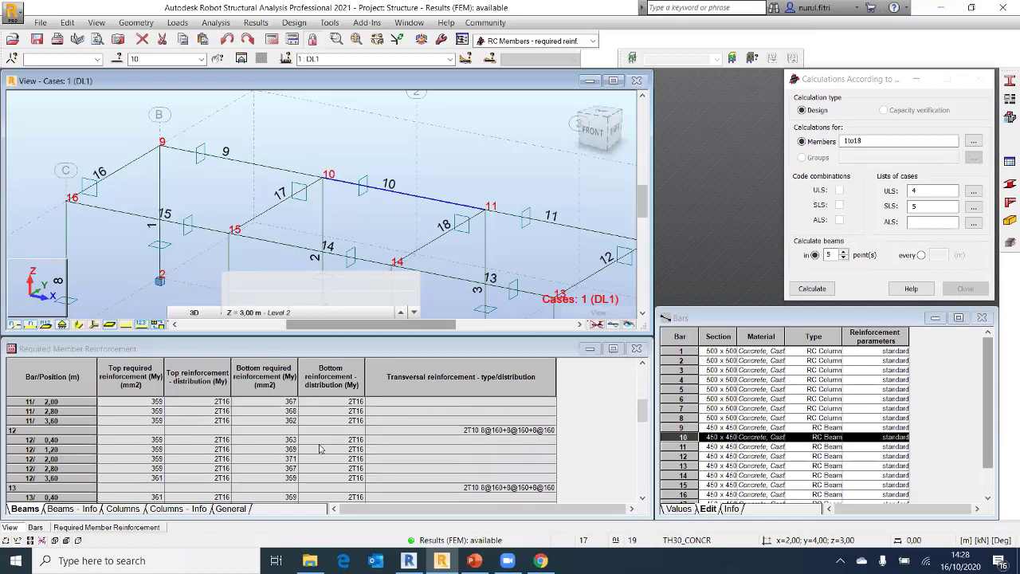
{"action": "scroll", "coordinate": [318, 450], "scroll_direction": "down", "scroll_amount": 5}
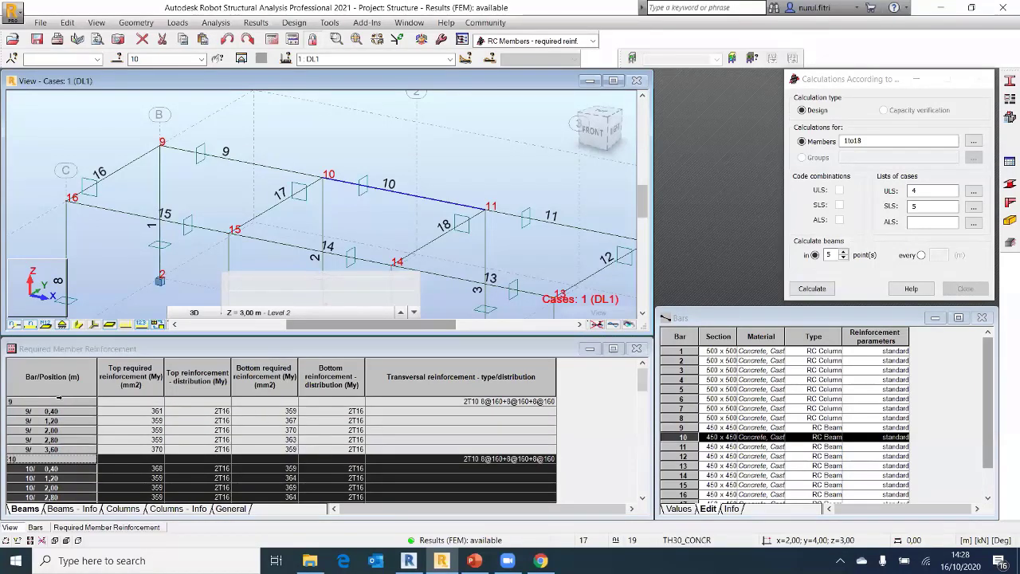
Add all bending result columns to the Required Member Reinforcement table and review the extended beam results
{"action": "left_click", "coordinate": [59, 399]}
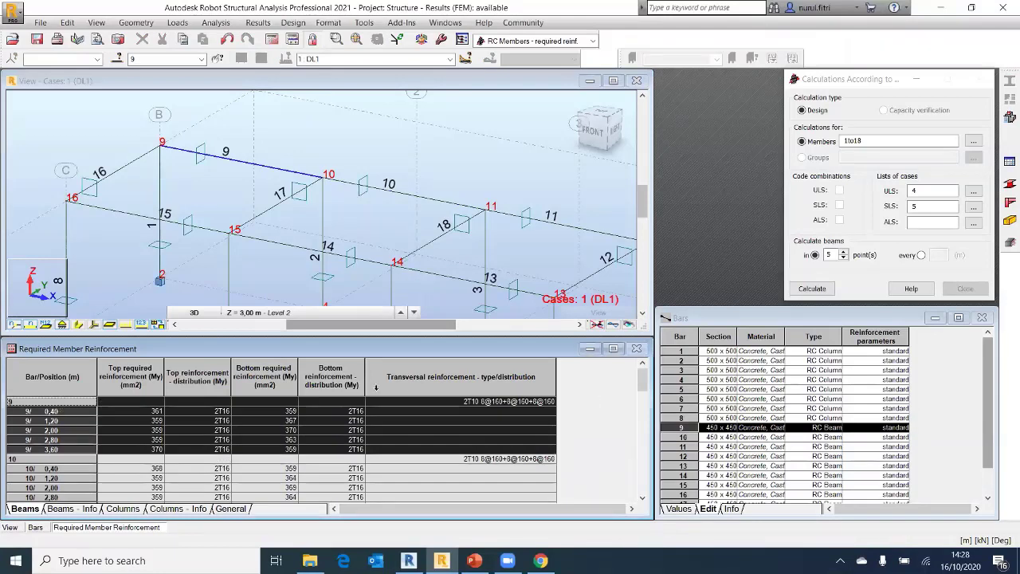
{"action": "left_click", "coordinate": [125, 404]}
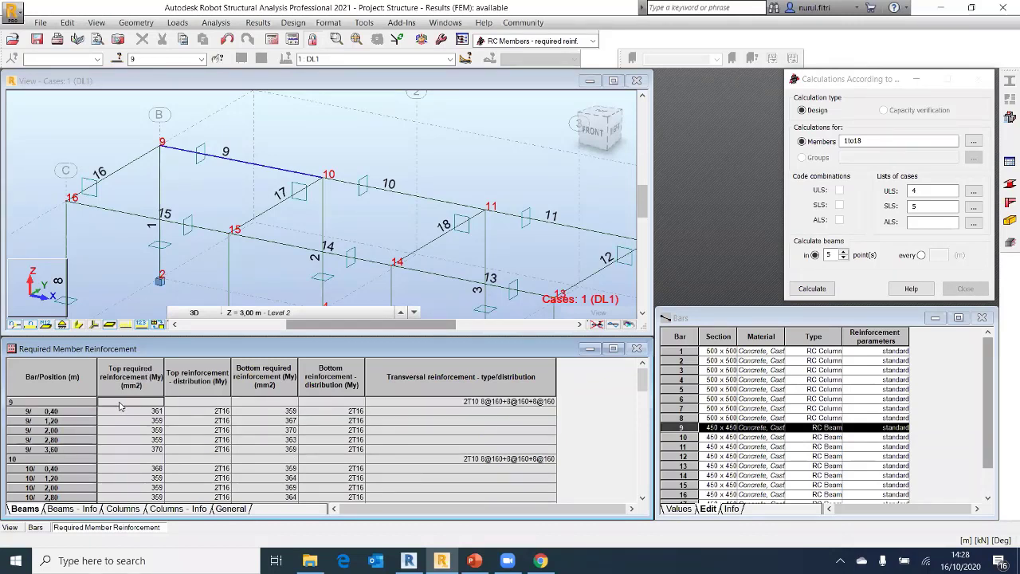
{"action": "right_click", "coordinate": [119, 406]}
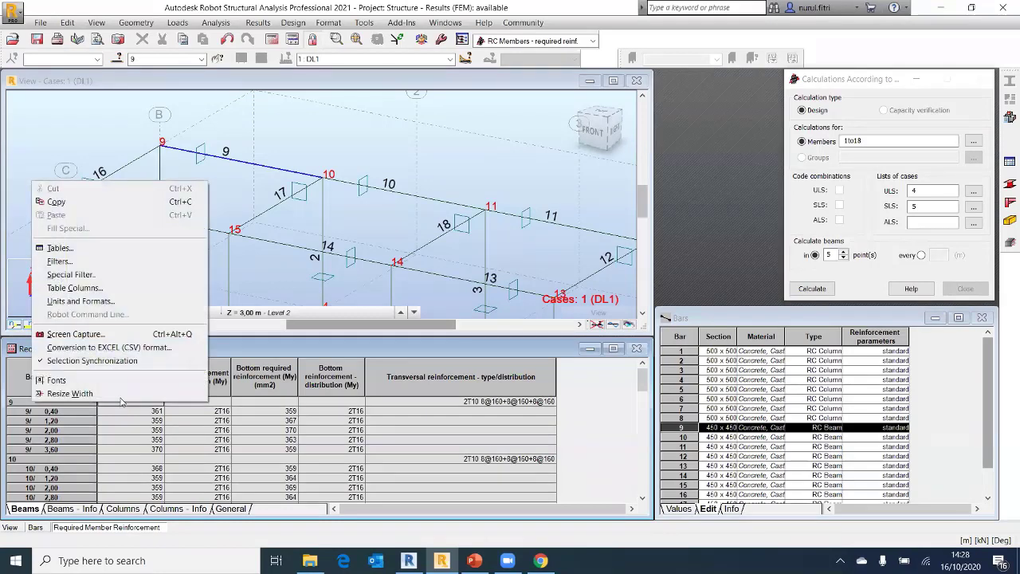
{"action": "left_click", "coordinate": [103, 291]}
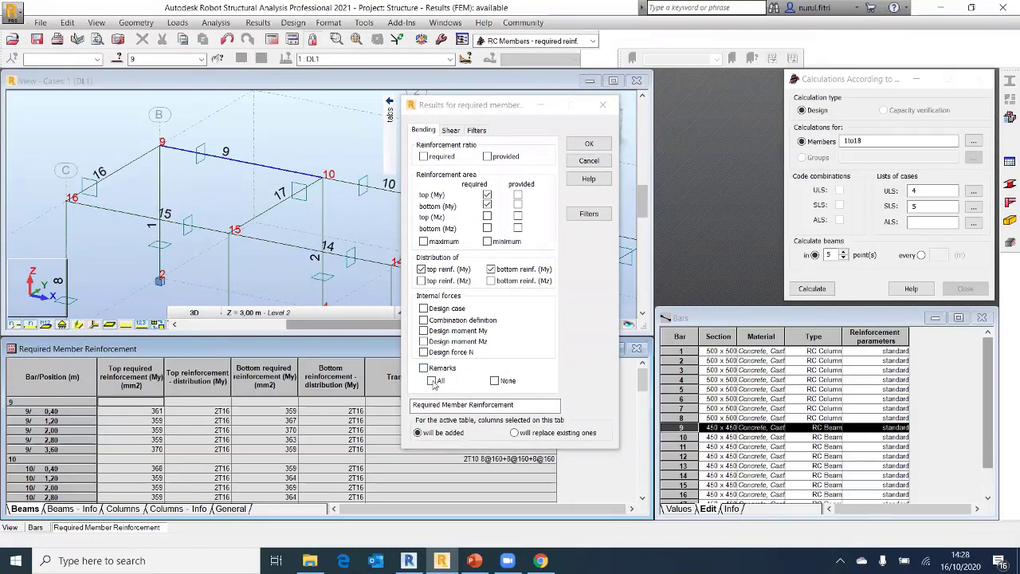
{"action": "left_click", "coordinate": [432, 381]}
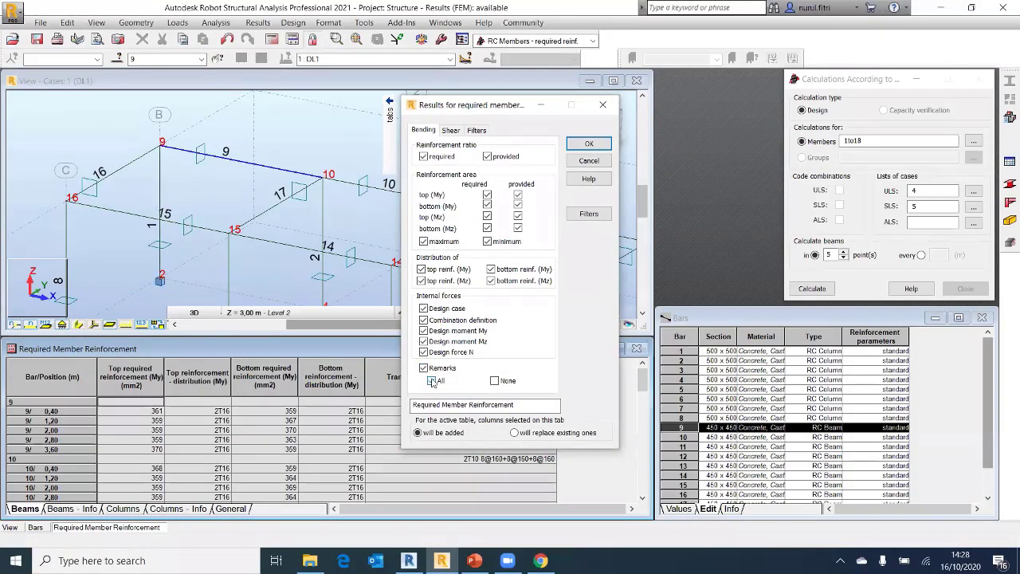
{"action": "left_click", "coordinate": [589, 143]}
{"action": "scroll", "coordinate": [275, 421], "scroll_direction": "down", "scroll_amount": 1}
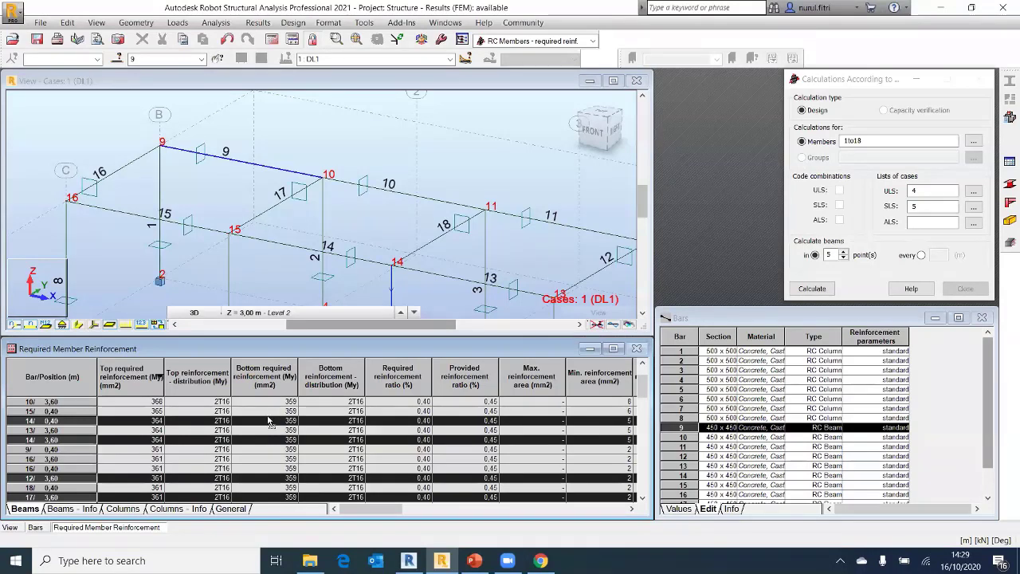
{"action": "scroll", "coordinate": [270, 420], "scroll_direction": "up", "scroll_amount": 1}
{"action": "scroll", "coordinate": [269, 420], "scroll_direction": "down", "scroll_amount": 5}
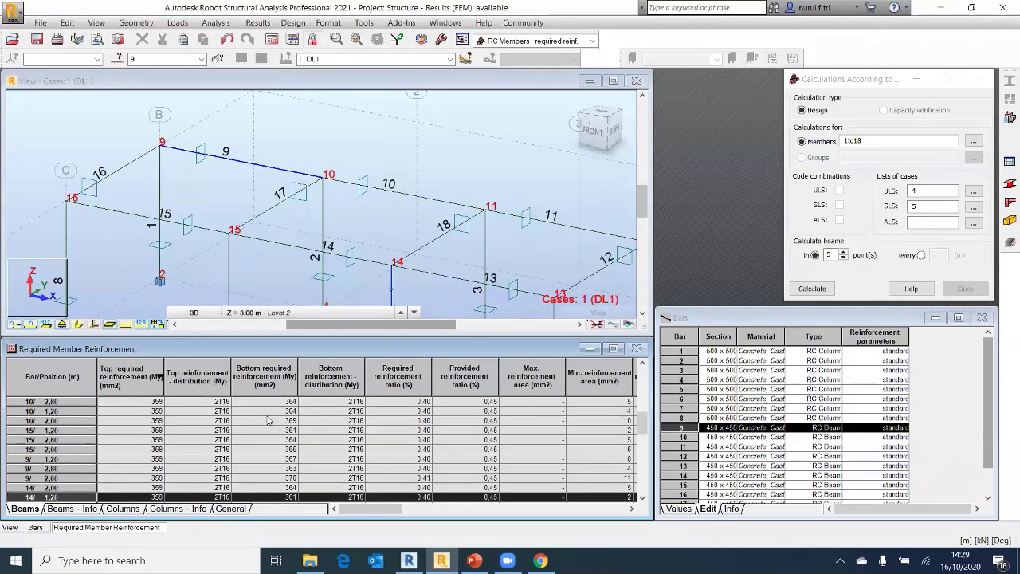
{"action": "scroll", "coordinate": [269, 420], "scroll_direction": "up", "scroll_amount": 3}
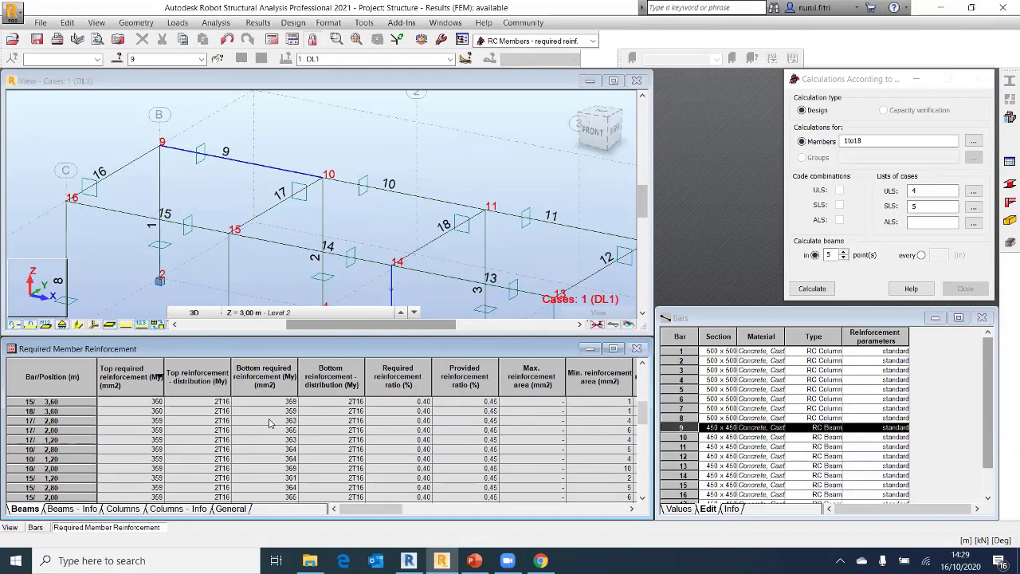
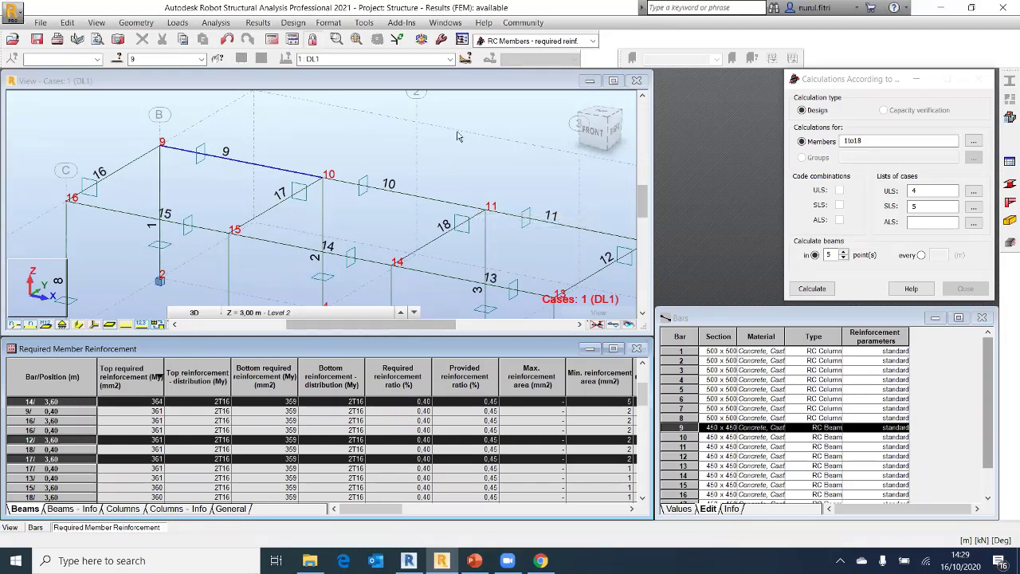
Switch the workspace layout from RC required reinforcement to the structure model's Geometry layout
{"action": "left_click", "coordinate": [514, 41]}
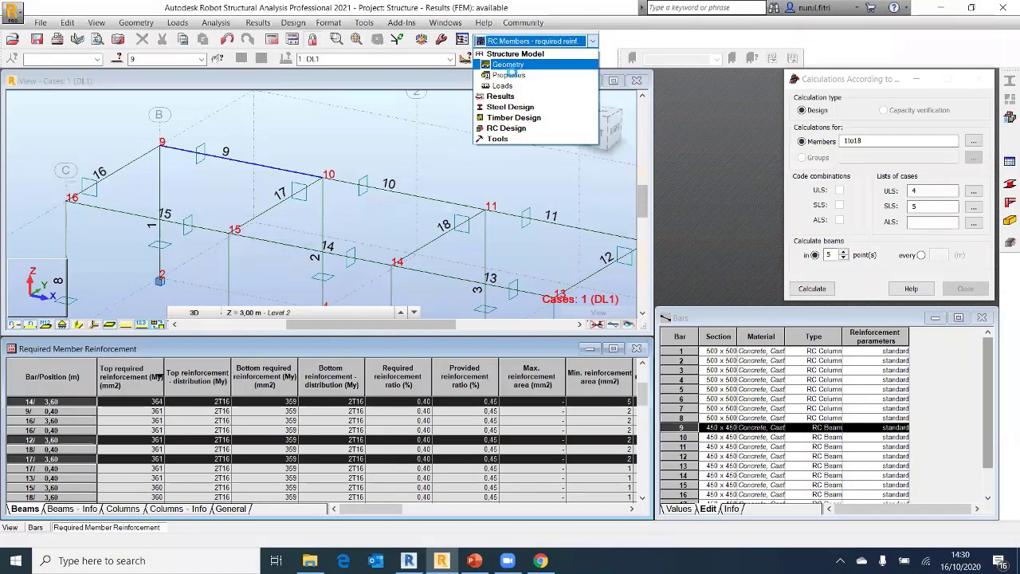
{"action": "left_click", "coordinate": [489, 116]}
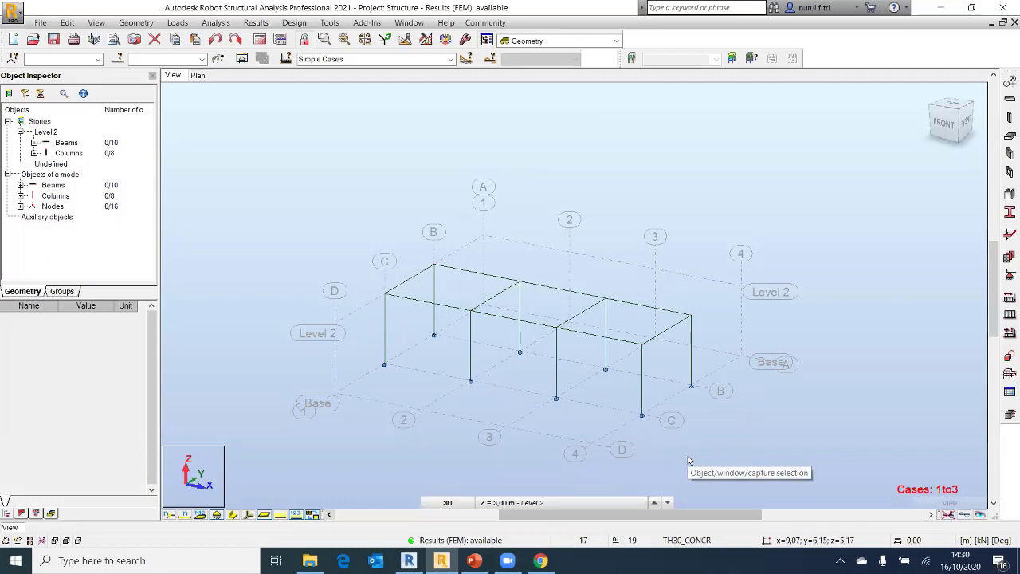
{"action": "left_click_drag", "start_coordinate": [710, 452], "coordinate": [351, 261]}
{"action": "left_click", "coordinate": [571, 372]}
{"action": "scroll", "coordinate": [571, 372], "scroll_direction": "up", "scroll_amount": 2}
{"action": "scroll", "coordinate": [570, 373], "scroll_direction": "up", "scroll_amount": 1}
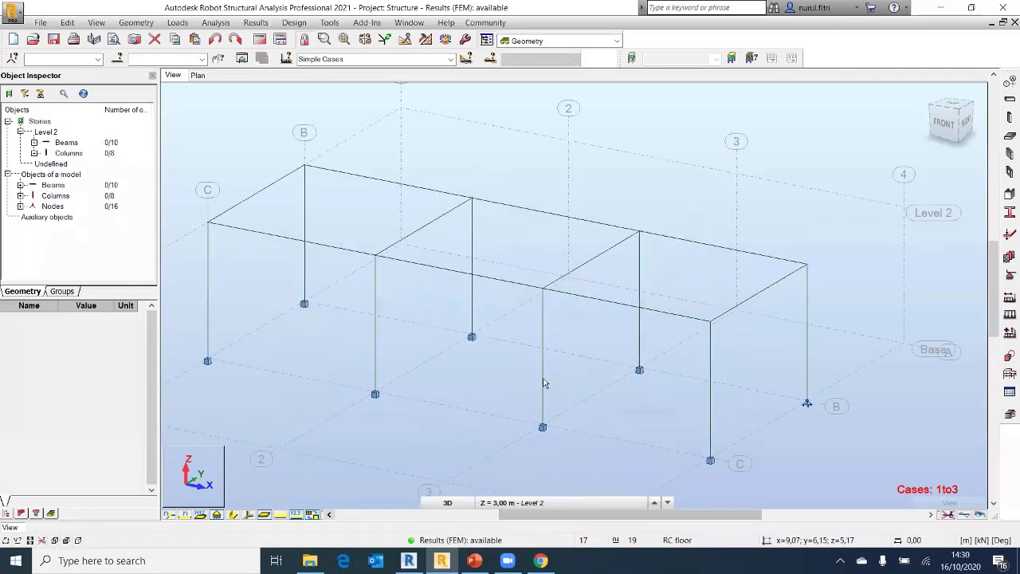
{"action": "left_click", "coordinate": [543, 375]}
{"action": "left_click", "coordinate": [590, 300], "text": "ctrl"}
{"action": "left_click", "coordinate": [708, 384], "text": "ctrl"}
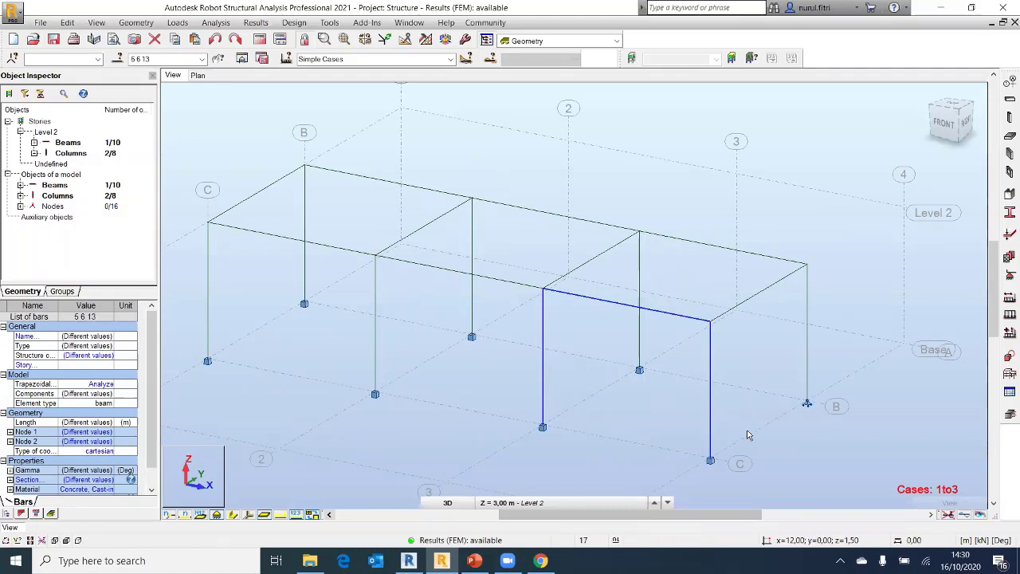
{"action": "scroll", "coordinate": [829, 466], "scroll_direction": "down", "scroll_amount": 2}
{"action": "left_click", "coordinate": [836, 476]}
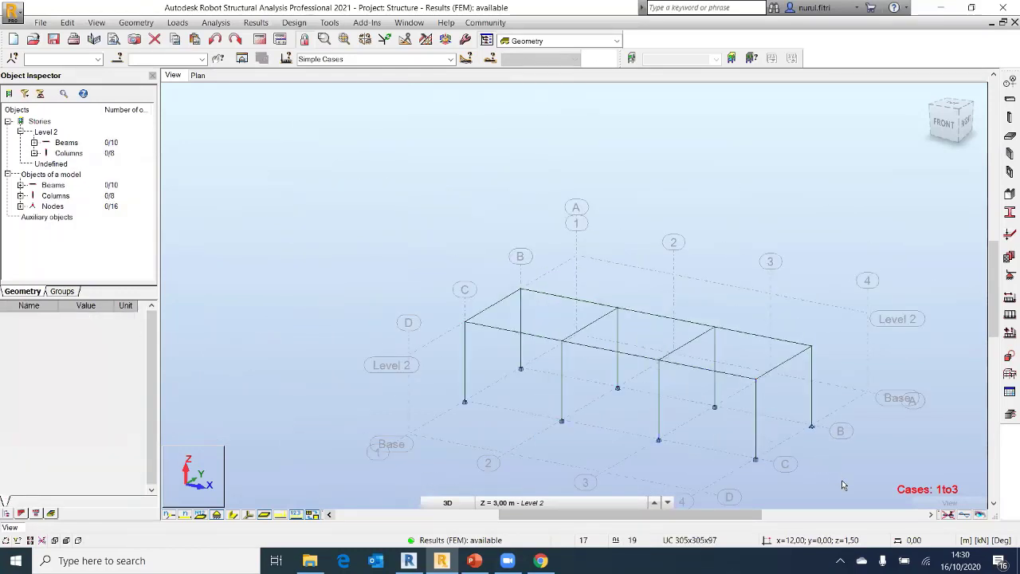
Select all beams, columns and nodes of the frame and start Provided Reinforcement of RC Elements
{"action": "left_click_drag", "start_coordinate": [845, 492], "coordinate": [405, 278]}
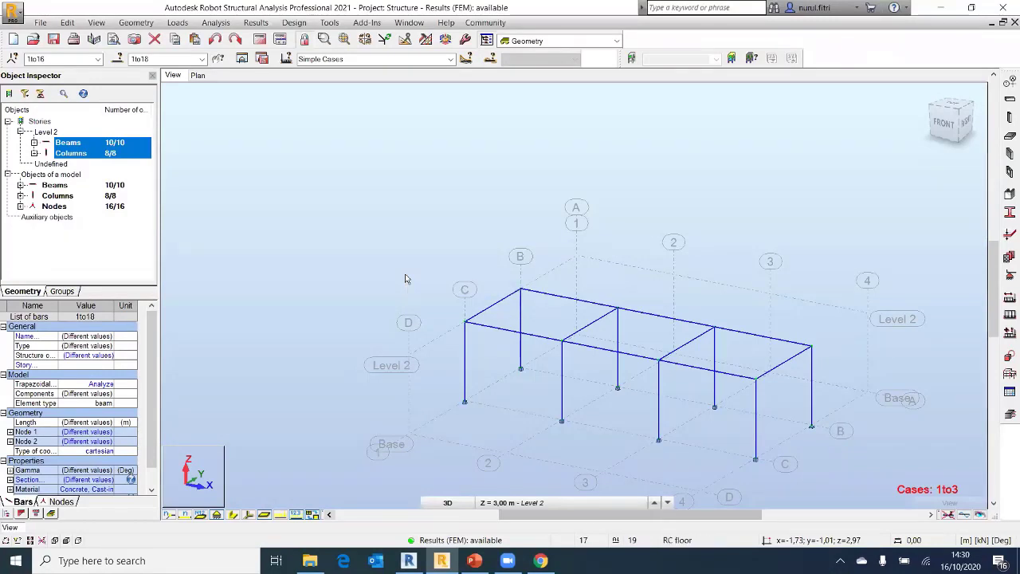
{"action": "scroll", "coordinate": [645, 341], "scroll_direction": "down", "scroll_amount": 3}
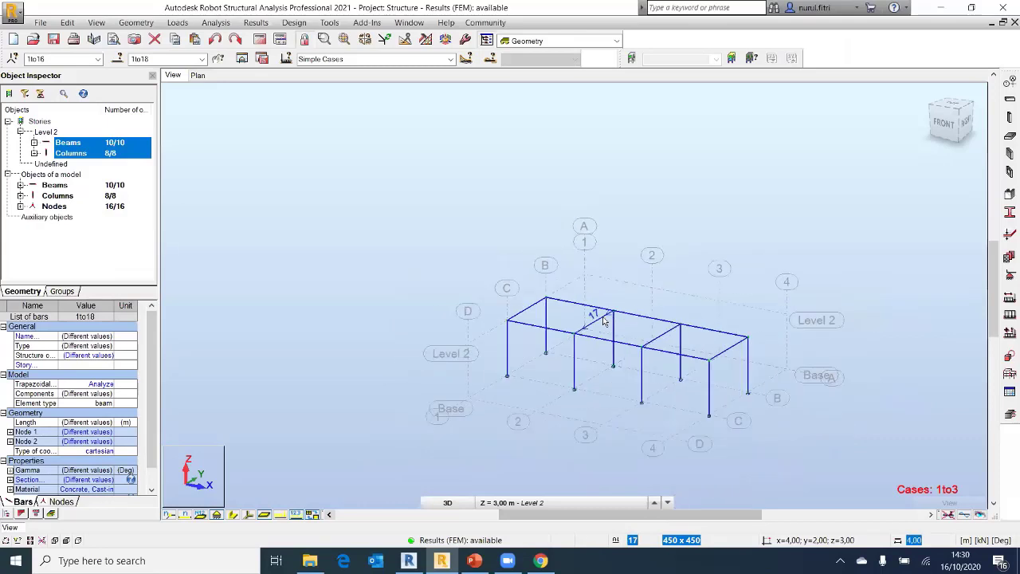
{"action": "middle_click_drag", "start_coordinate": [645, 341], "coordinate": [528, 287]}
{"action": "scroll", "coordinate": [529, 287], "scroll_direction": "up", "scroll_amount": 3}
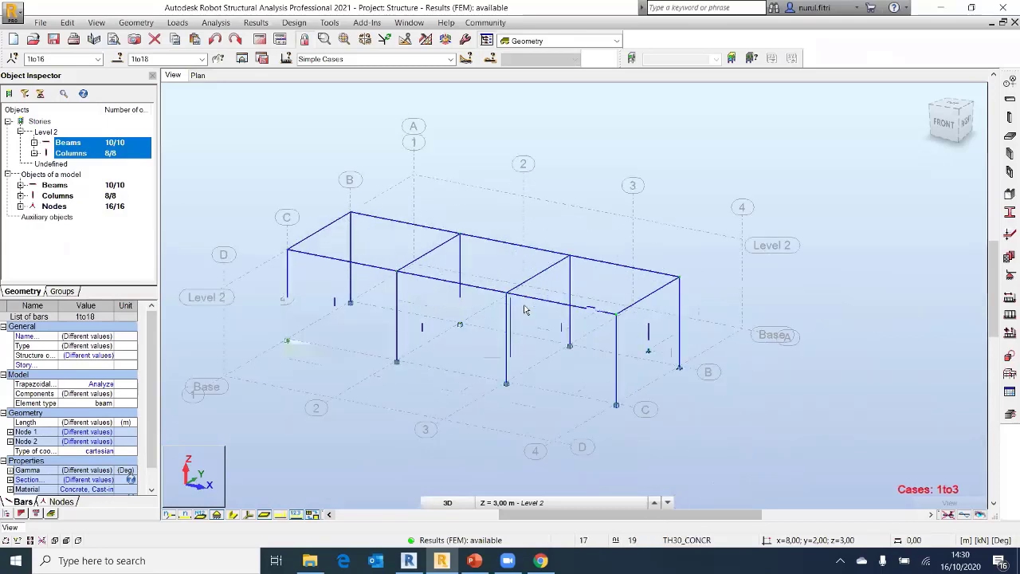
{"action": "left_click", "coordinate": [307, 24]}
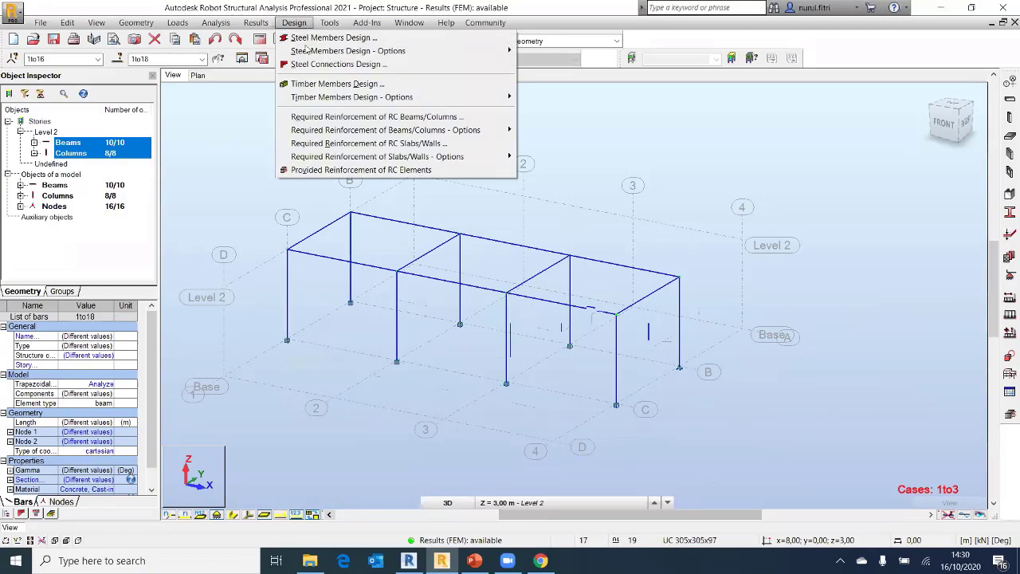
{"action": "left_click", "coordinate": [316, 171]}
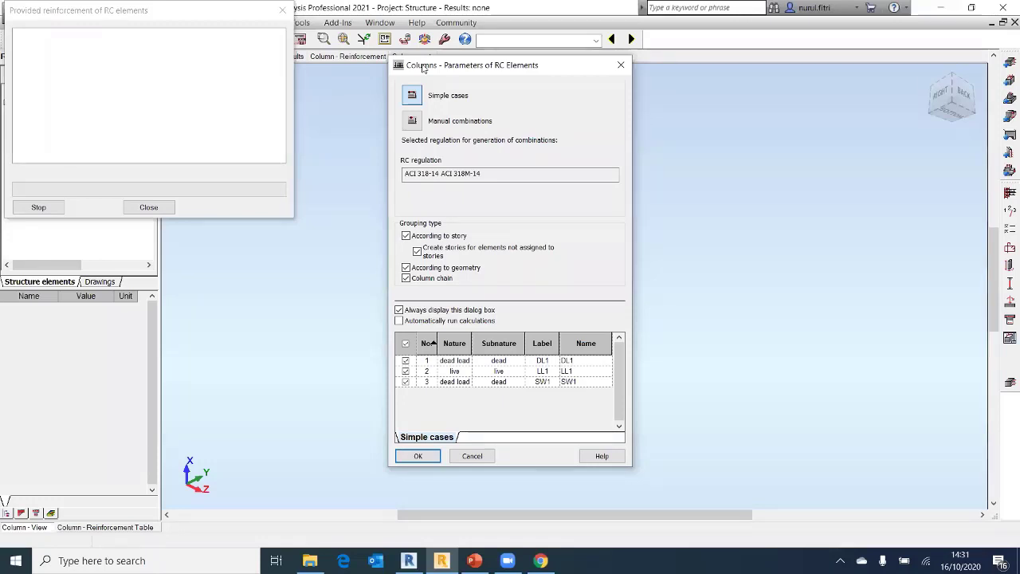
Use manual combinations for the columns and accept the RC element parameters for columns, beams and spread footings
{"action": "left_click", "coordinate": [412, 121]}
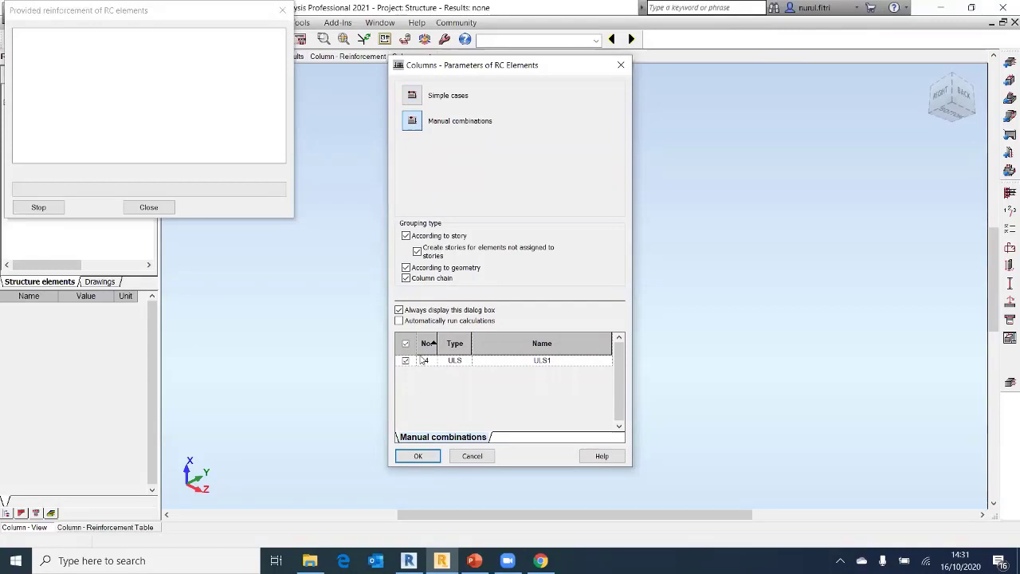
{"action": "left_click", "coordinate": [417, 456]}
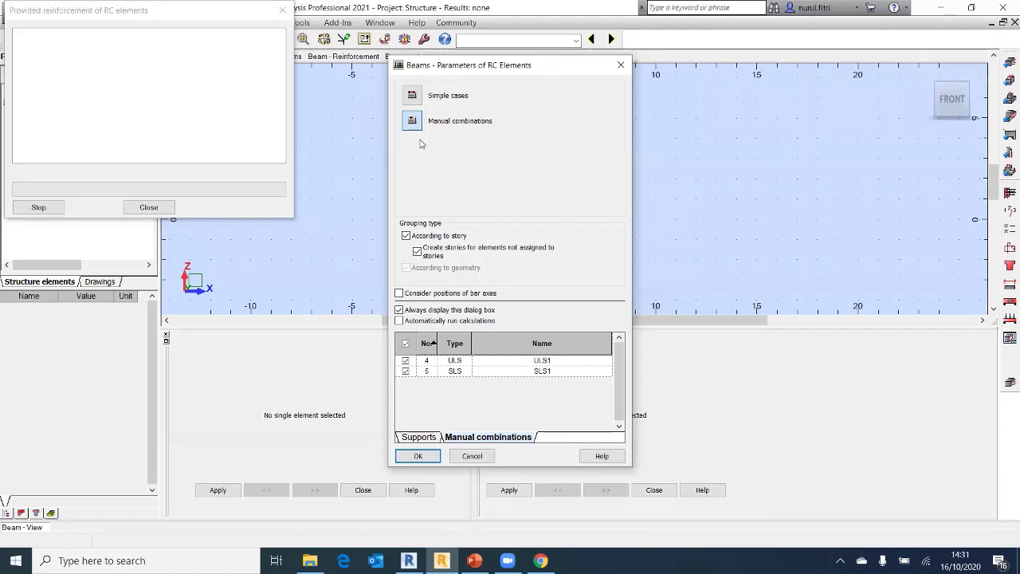
{"action": "left_click", "coordinate": [416, 456]}
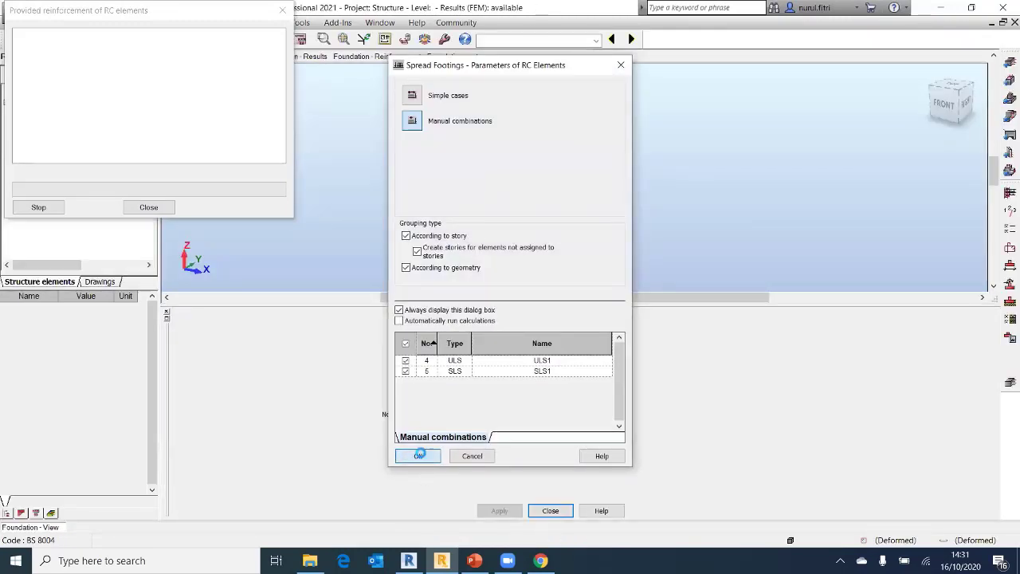
{"action": "left_click", "coordinate": [418, 456]}
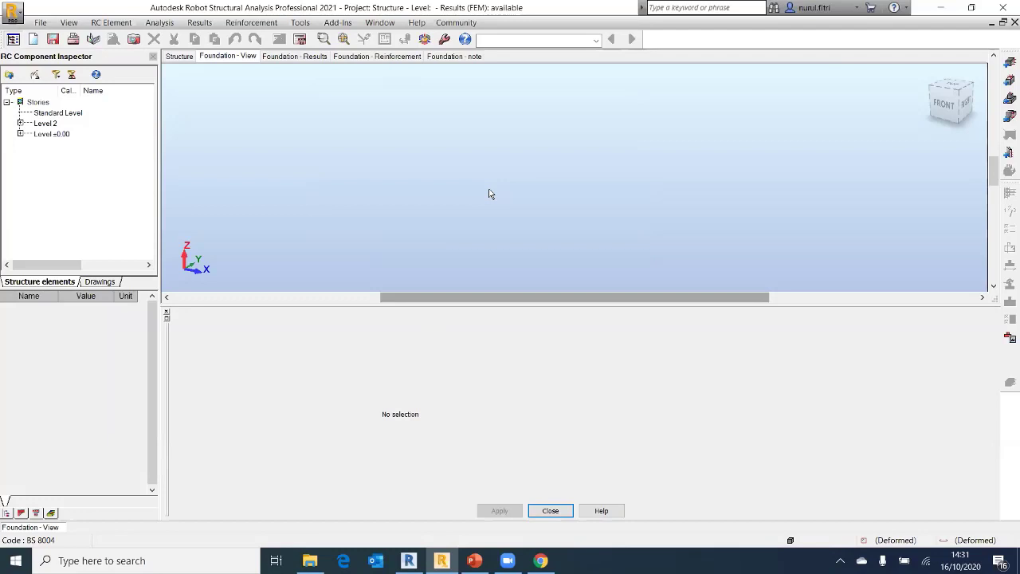
Calculate the provided reinforcement of Column1..8 on Level 2 and open the column's design view
{"action": "left_click", "coordinate": [20, 133]}
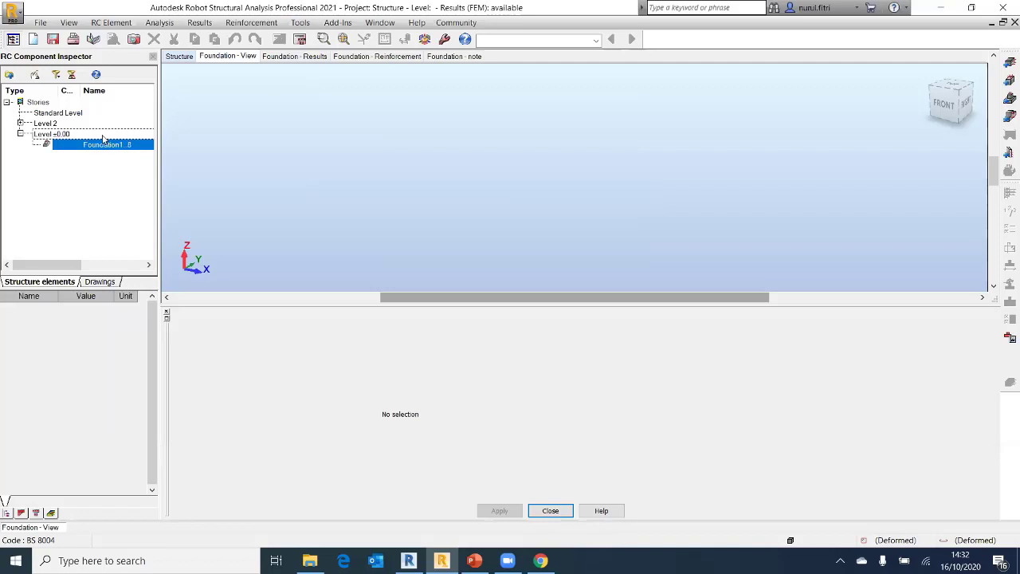
{"action": "left_click", "coordinate": [20, 123]}
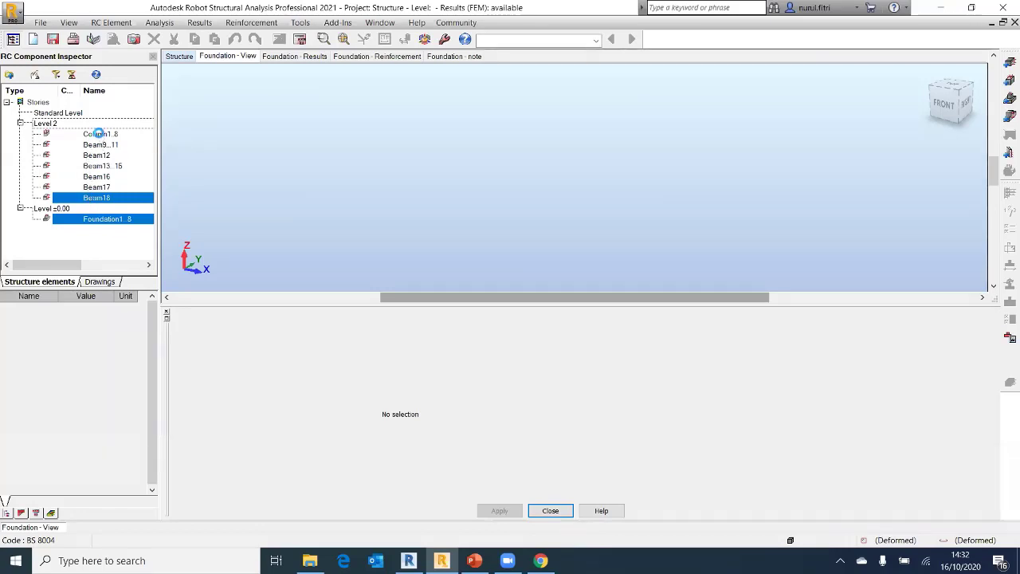
{"action": "left_click", "coordinate": [100, 136]}
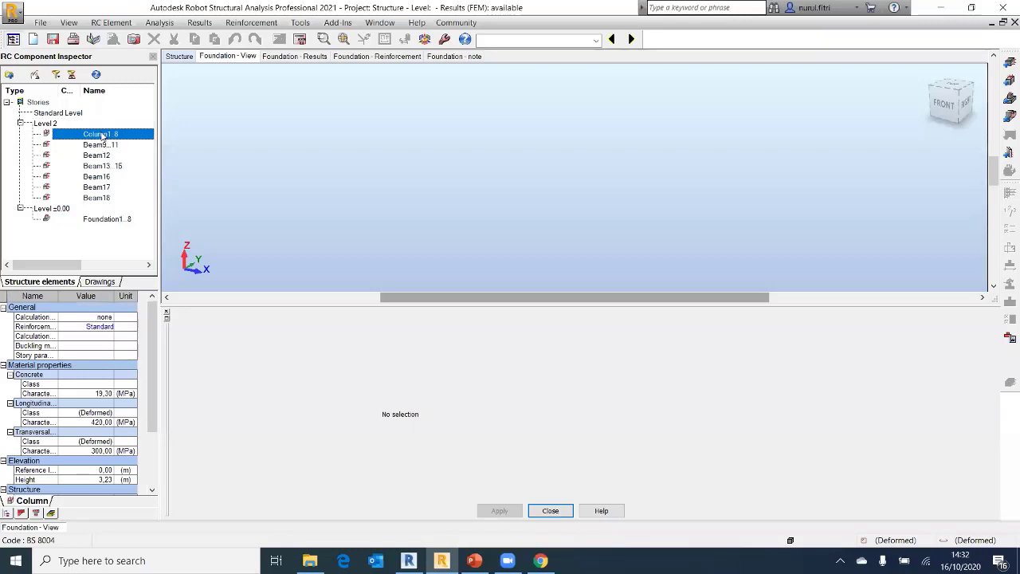
{"action": "right_click", "coordinate": [102, 137]}
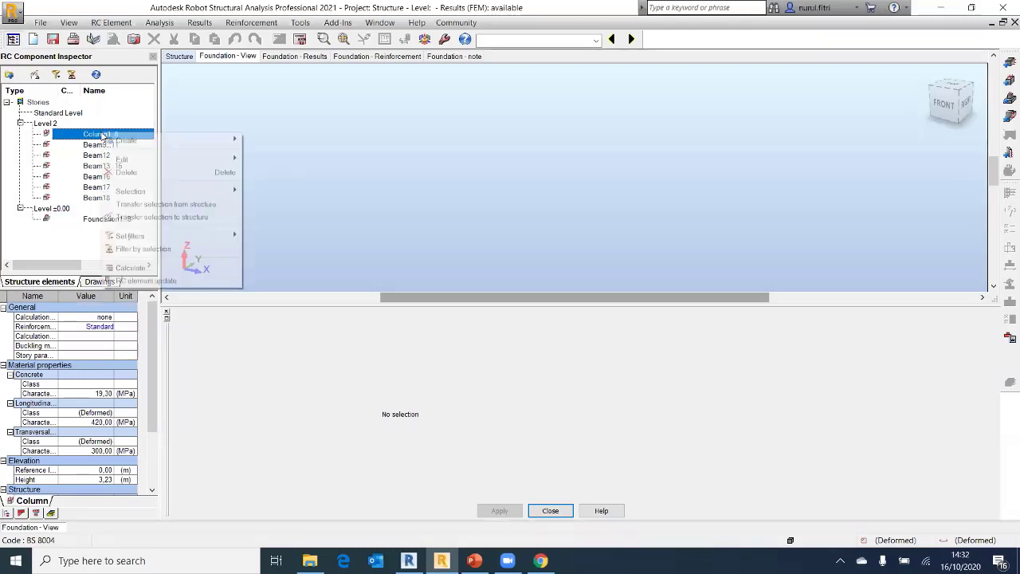
{"action": "left_click", "coordinate": [130, 269]}
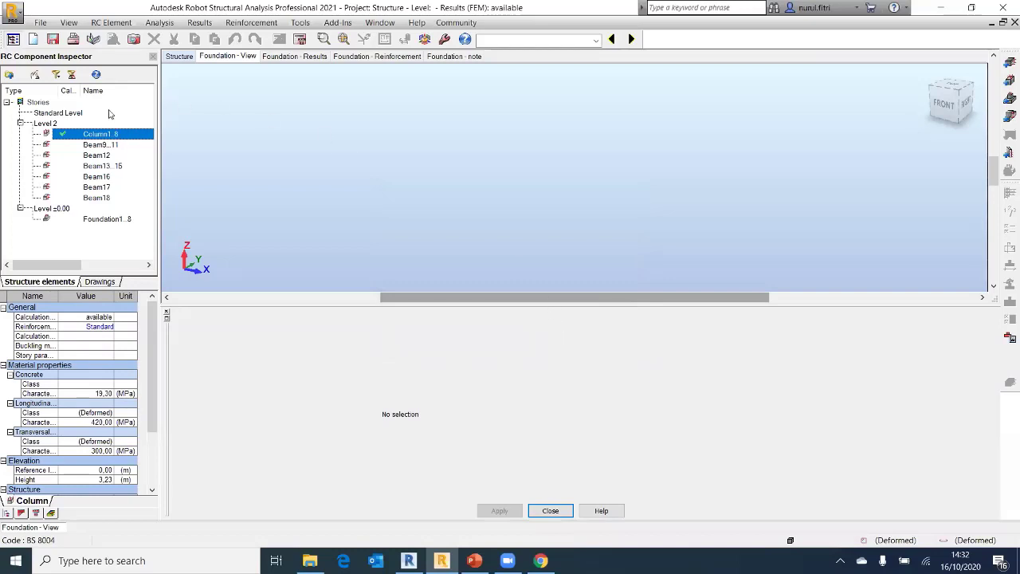
{"action": "left_click", "coordinate": [63, 135]}
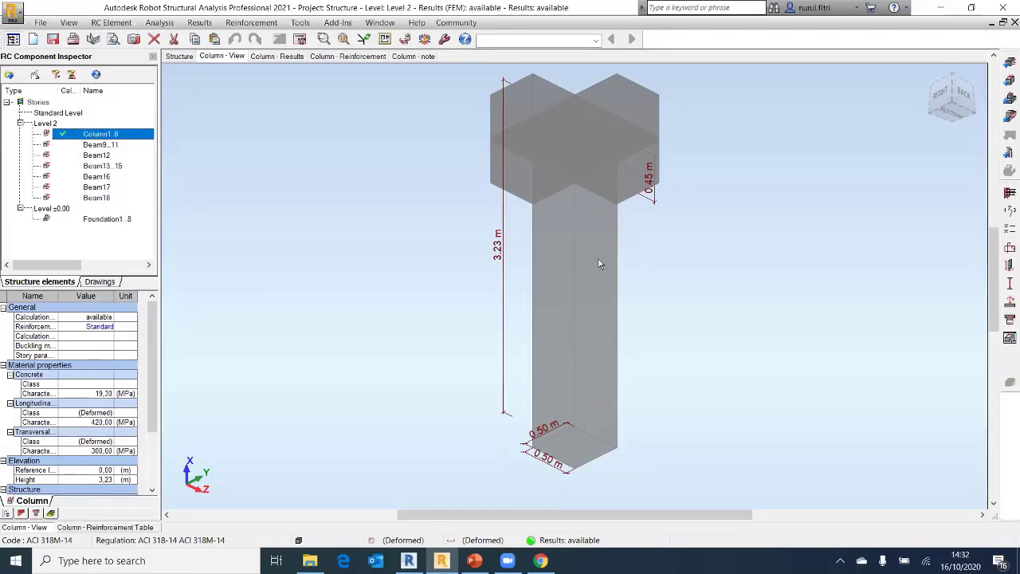
Examine the column's reinforcement layout, highlighting the main bars and the transversal bars in the section
{"action": "left_click", "coordinate": [317, 55]}
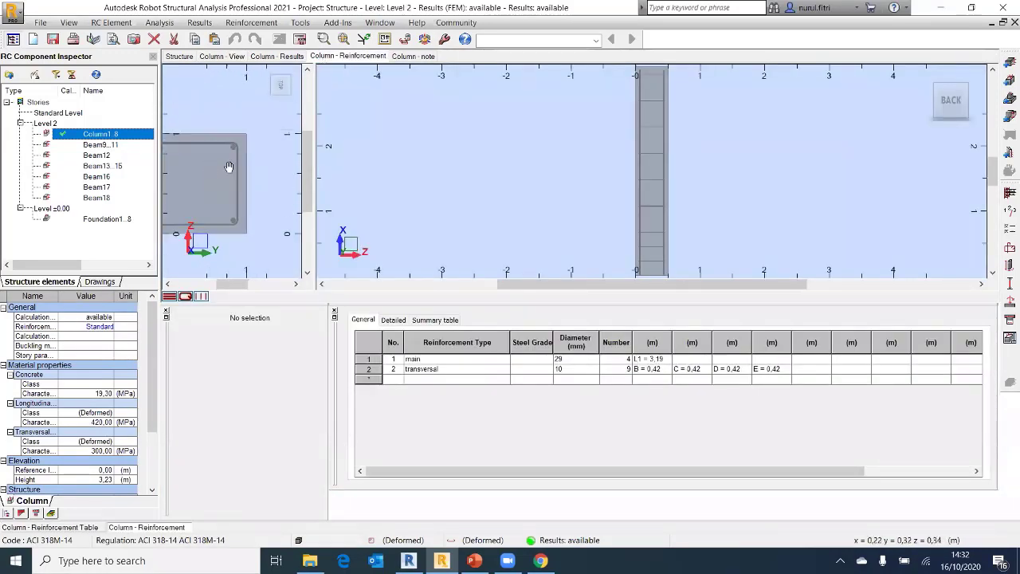
{"action": "scroll", "coordinate": [714, 217], "scroll_direction": "down", "scroll_amount": 3}
{"action": "scroll", "coordinate": [679, 245], "scroll_direction": "up", "scroll_amount": 3}
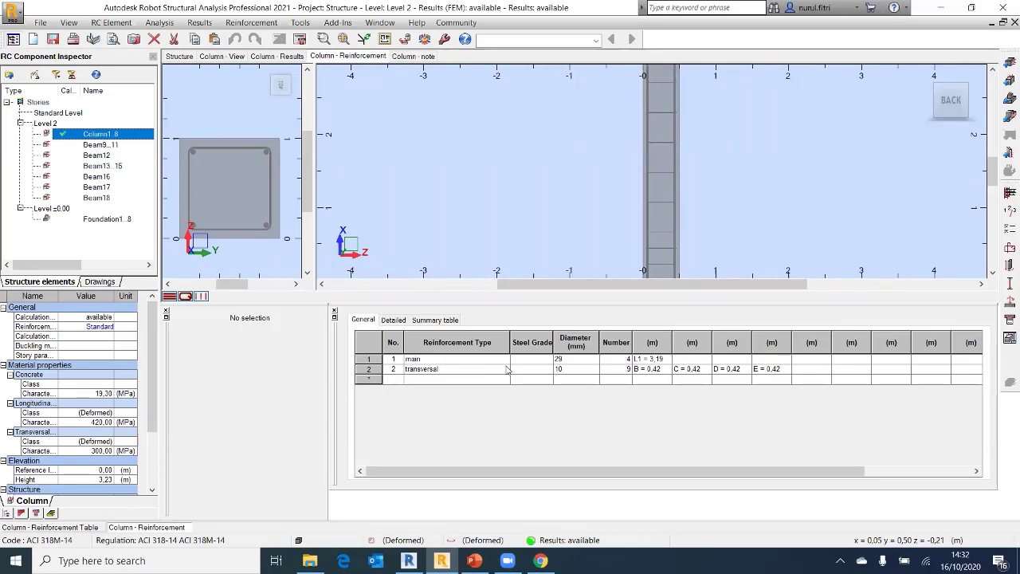
{"action": "left_click", "coordinate": [392, 358]}
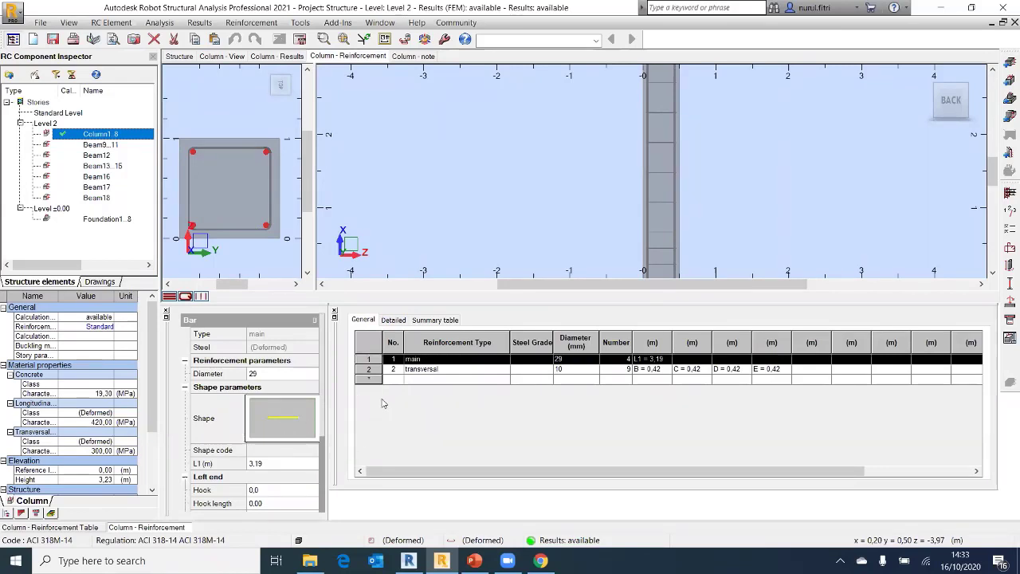
{"action": "left_click", "coordinate": [371, 368]}
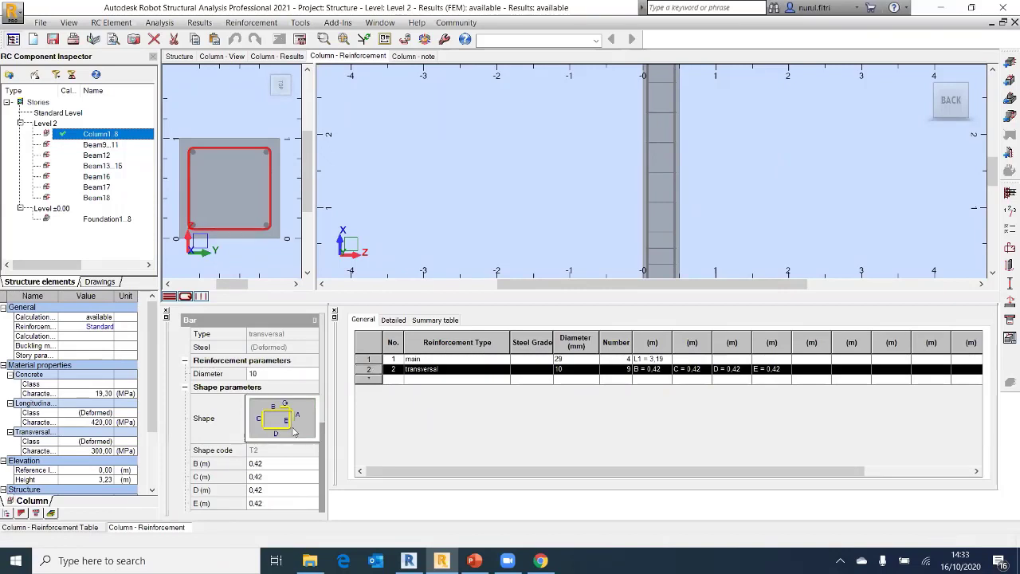
Try a diameter of 13 mm for the column's transversal bars, and set it back to 10 mm
{"action": "left_click", "coordinate": [265, 372]}
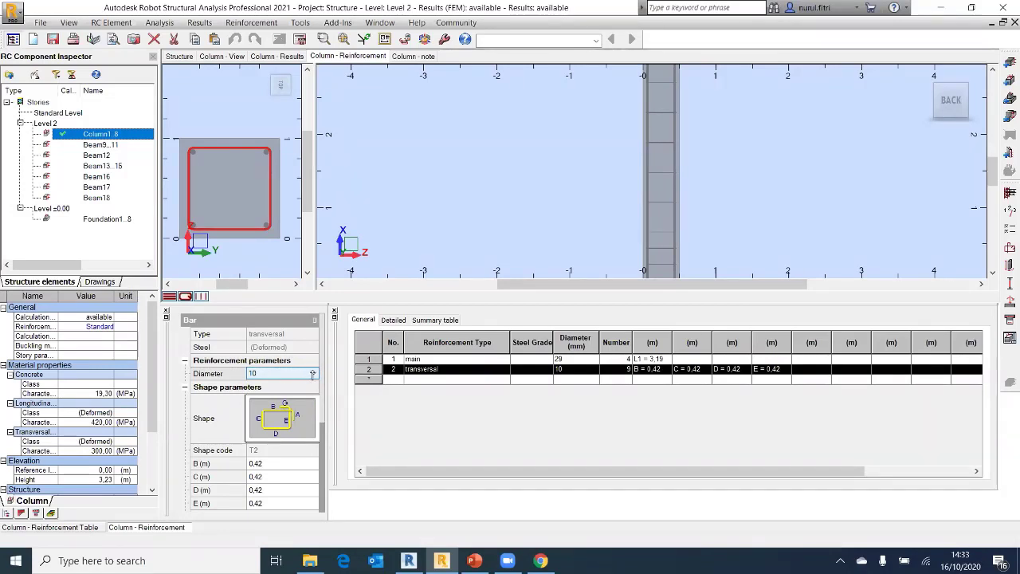
{"action": "left_click", "coordinate": [312, 373]}
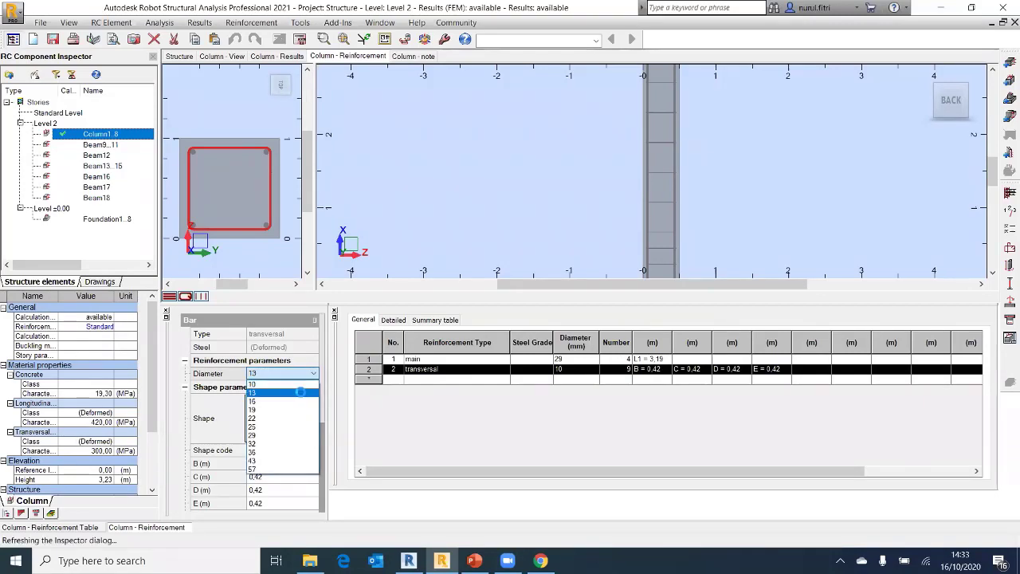
{"action": "left_click", "coordinate": [300, 392]}
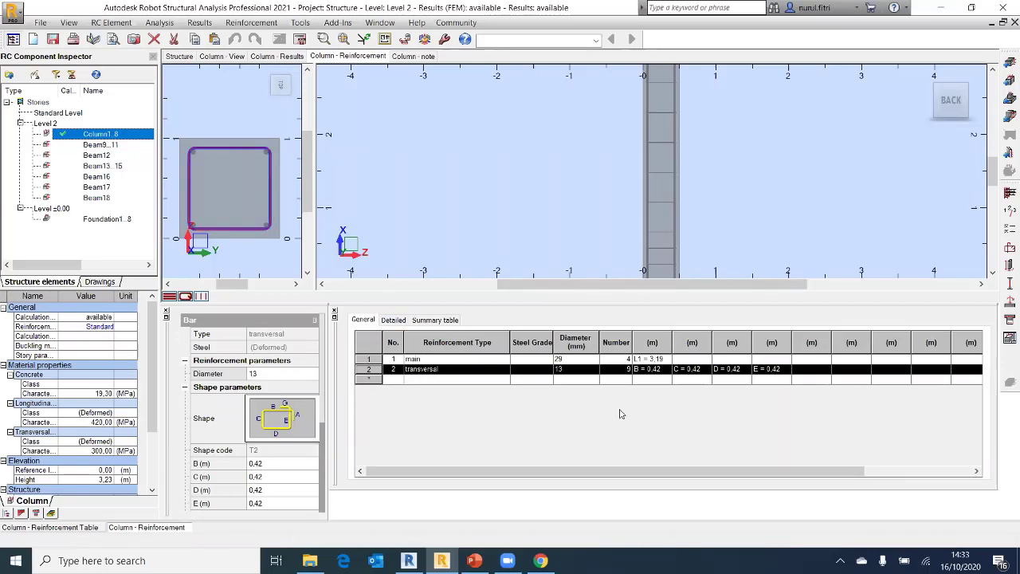
{"action": "left_click", "coordinate": [292, 373]}
{"action": "left_click", "coordinate": [311, 374]}
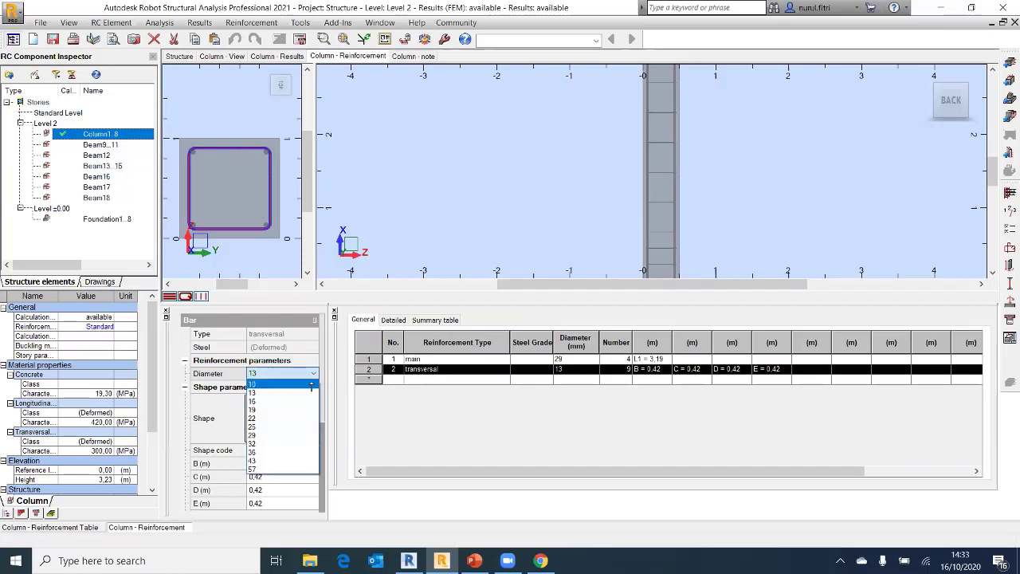
{"action": "left_click", "coordinate": [310, 385]}
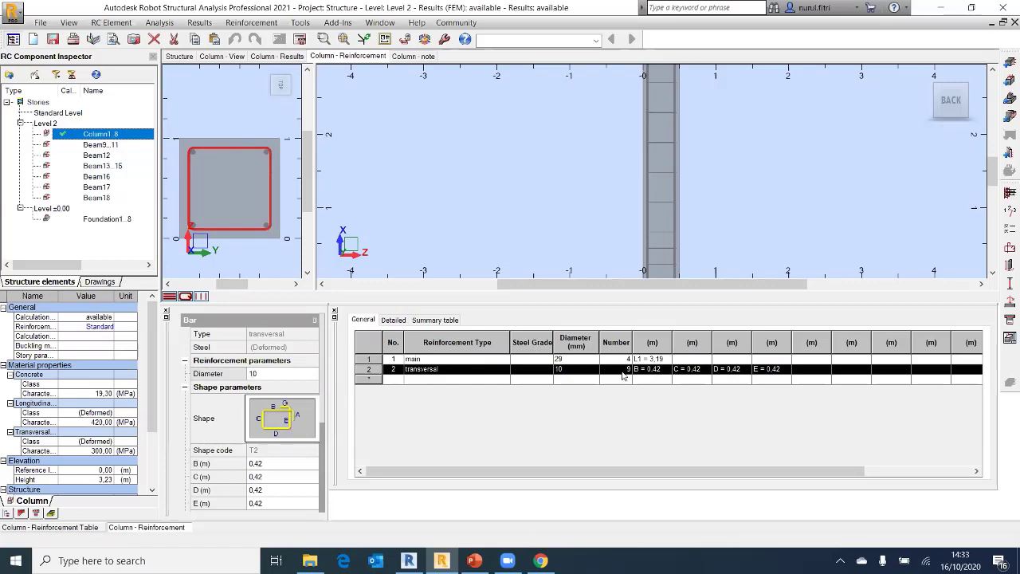
Set the diameter of the column's transversal bars to 13 mm
{"action": "left_click", "coordinate": [304, 374]}
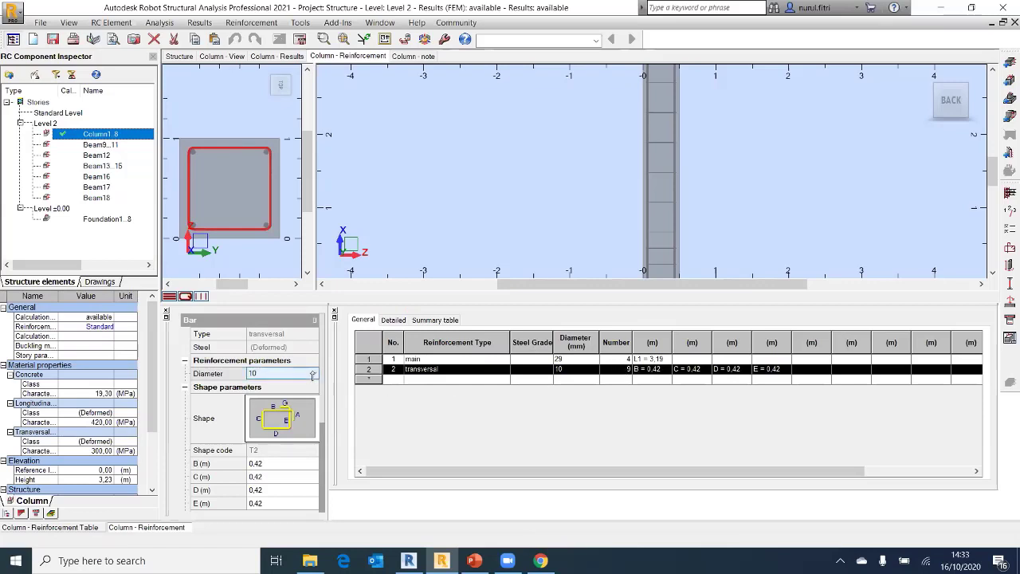
{"action": "left_click", "coordinate": [314, 373]}
{"action": "left_click", "coordinate": [430, 384]}
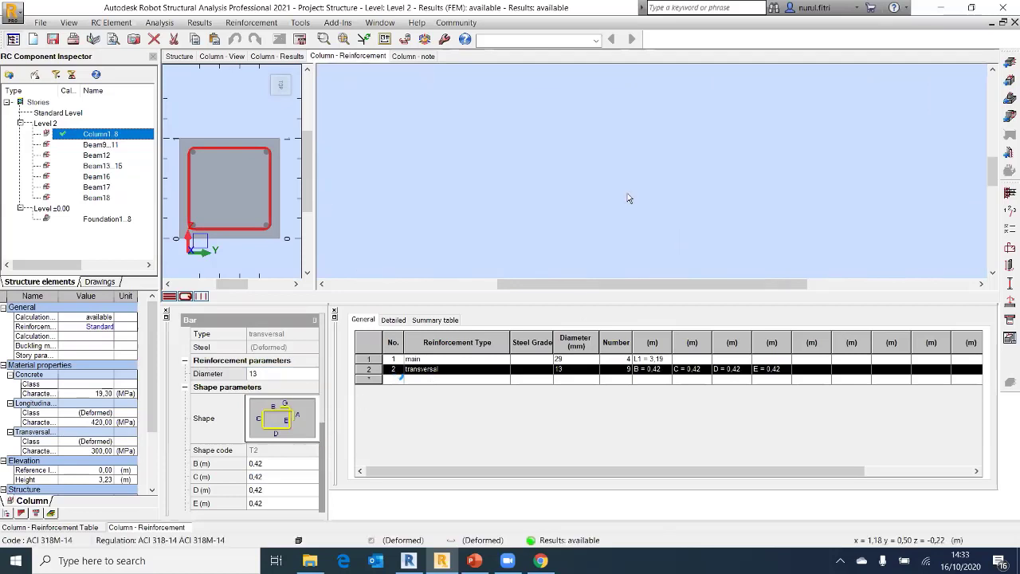
Review the column's interaction diagram and ULS results, and read the calculation note from material properties to ULS analysis
{"action": "left_click", "coordinate": [283, 61]}
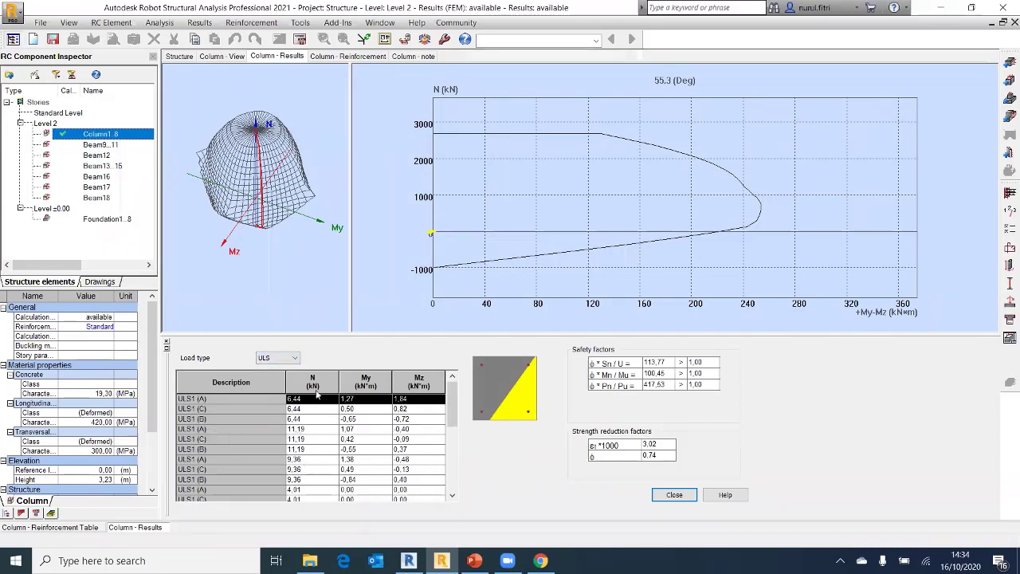
{"action": "left_click", "coordinate": [413, 56]}
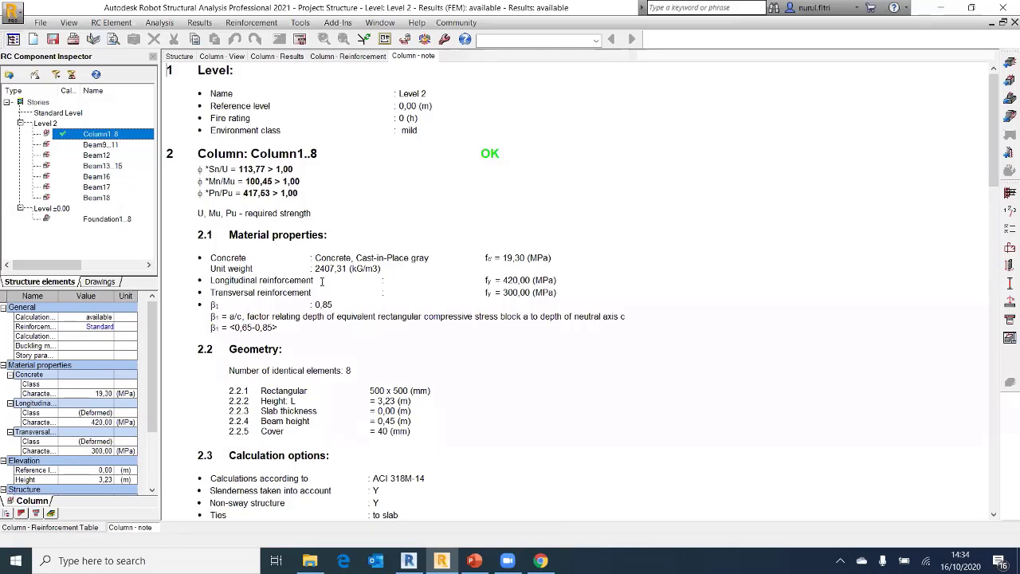
{"action": "scroll", "coordinate": [345, 310], "scroll_direction": "down", "scroll_amount": 1}
{"action": "scroll", "coordinate": [346, 311], "scroll_direction": "down", "scroll_amount": 3}
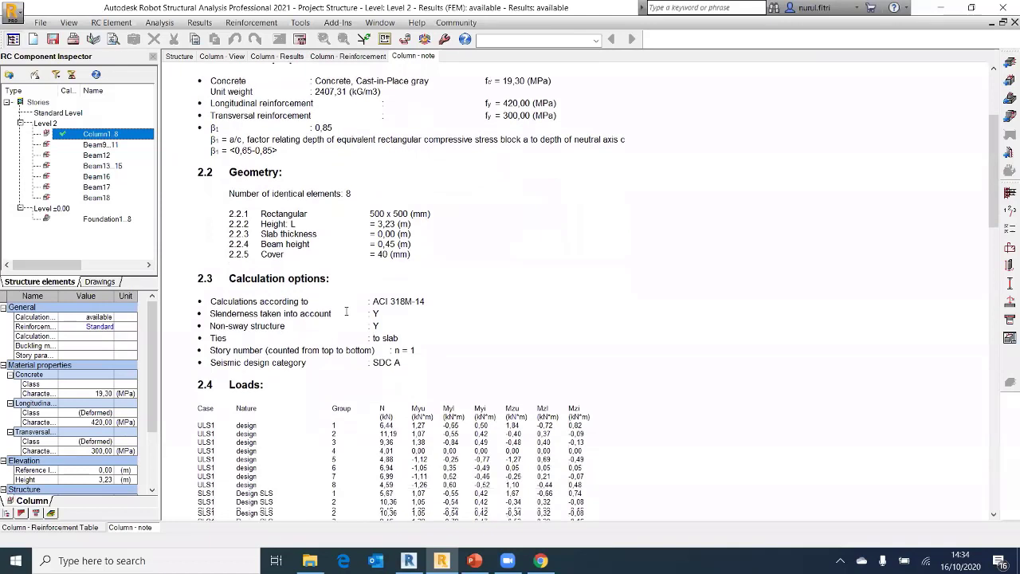
{"action": "scroll", "coordinate": [346, 312], "scroll_direction": "down", "scroll_amount": 3}
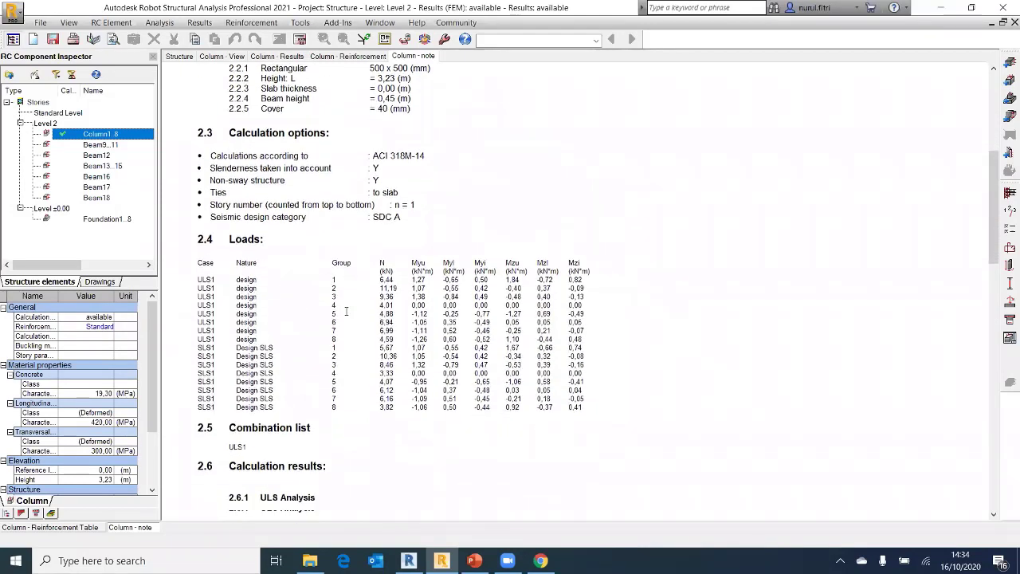
{"action": "scroll", "coordinate": [345, 311], "scroll_direction": "down", "scroll_amount": 3}
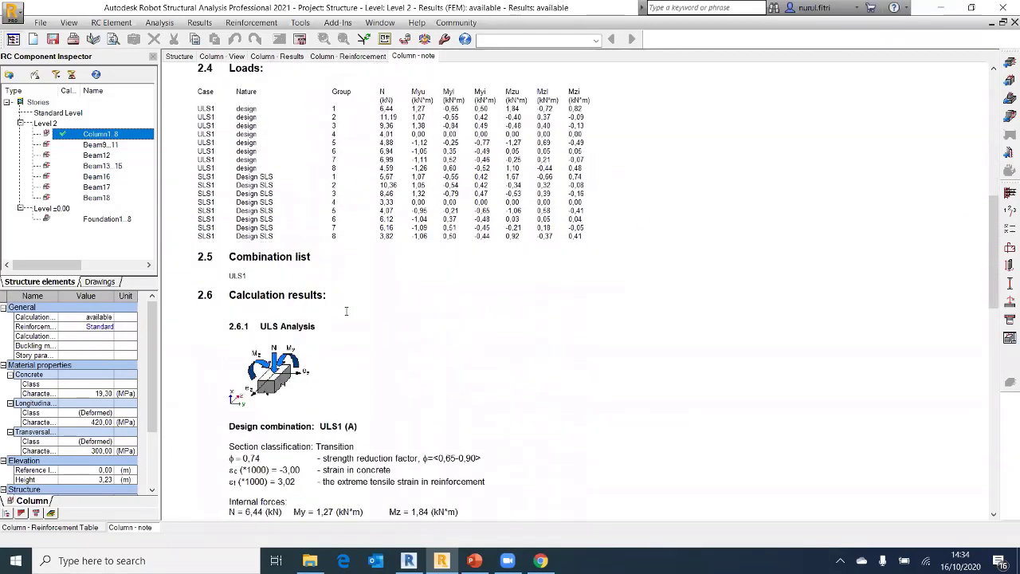
Return to the column's reinforcement view, check the bar parameters of the typical reinforcement and accept its settings
{"action": "left_click", "coordinate": [347, 56]}
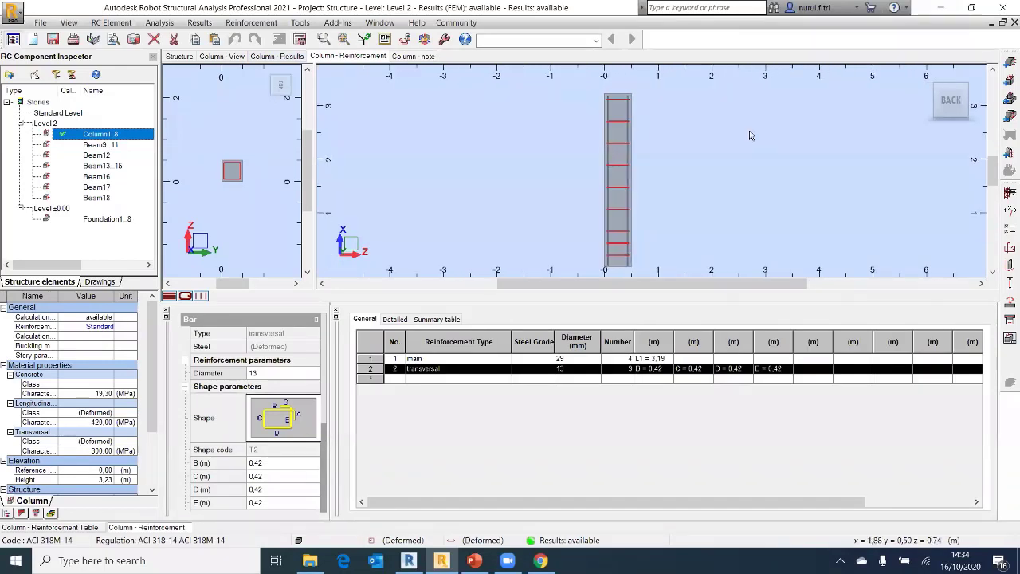
{"action": "left_click", "coordinate": [846, 200]}
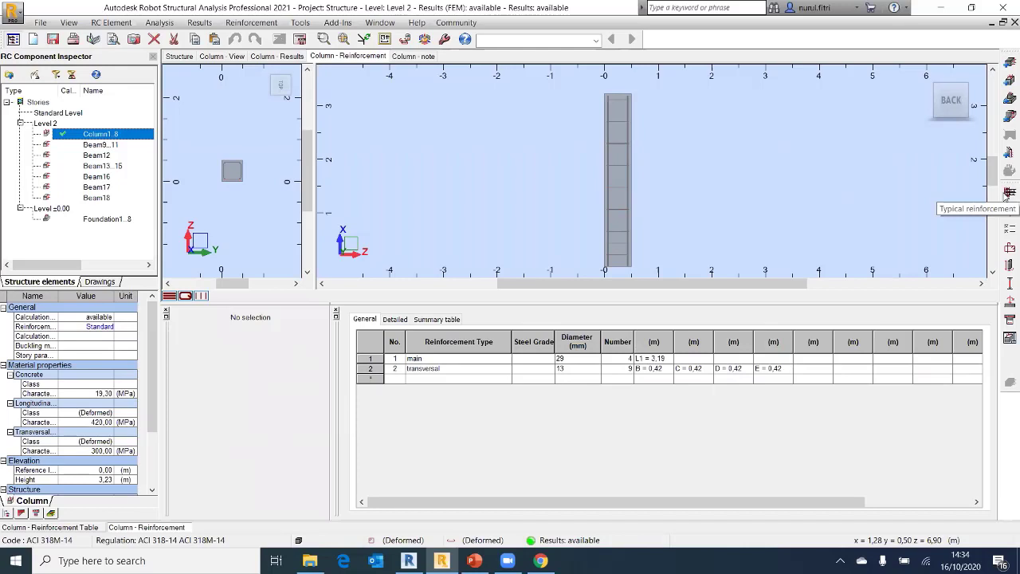
{"action": "left_click", "coordinate": [1008, 194]}
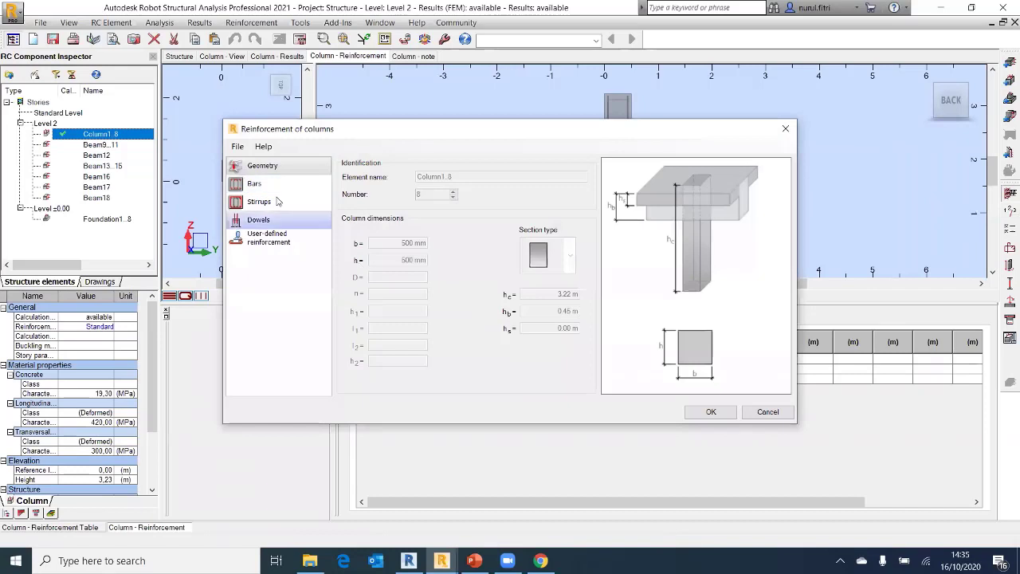
{"action": "left_click", "coordinate": [254, 184]}
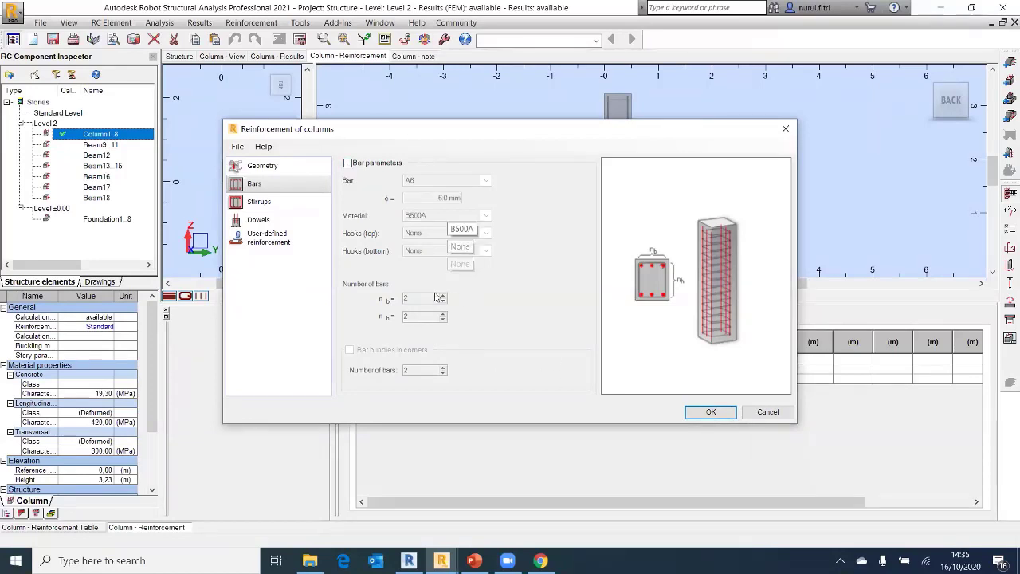
{"action": "left_click", "coordinate": [711, 411]}
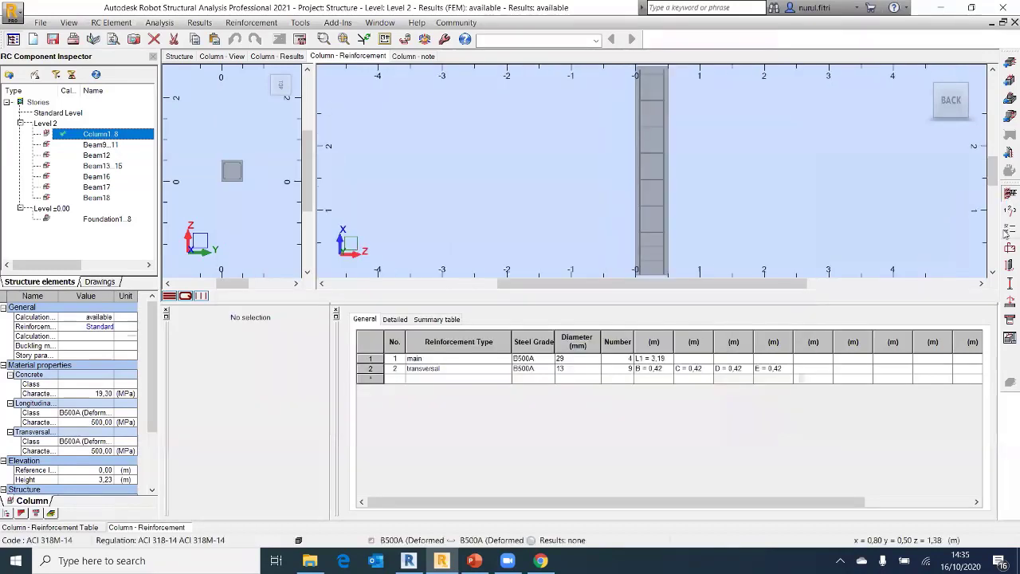
Review the longitudinal, transversal, dowel bar and shape settings of the column's reinforcement pattern and accept them
{"action": "left_click", "coordinate": [1008, 248]}
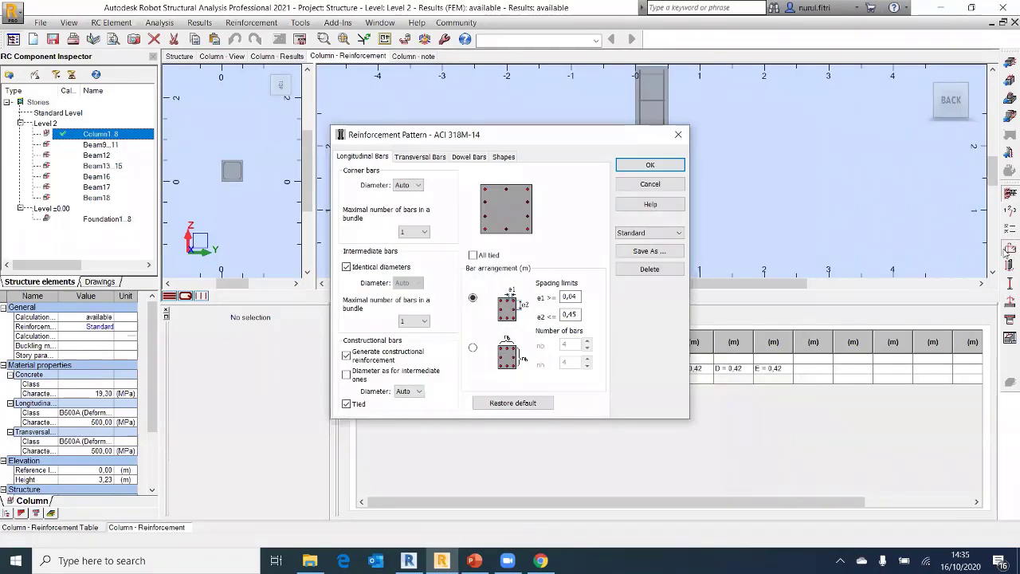
{"action": "left_click", "coordinate": [678, 133]}
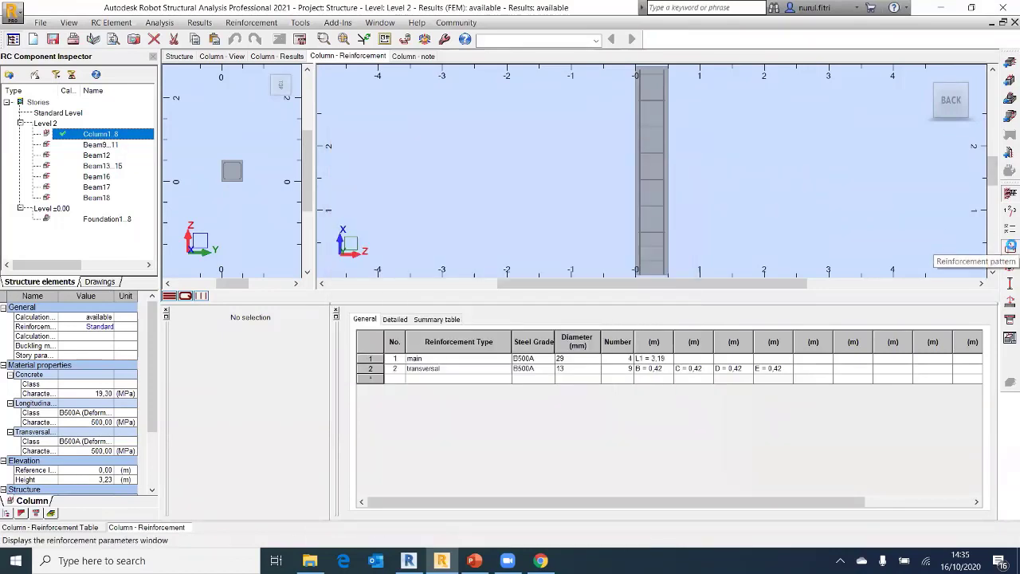
{"action": "left_click", "coordinate": [1009, 247]}
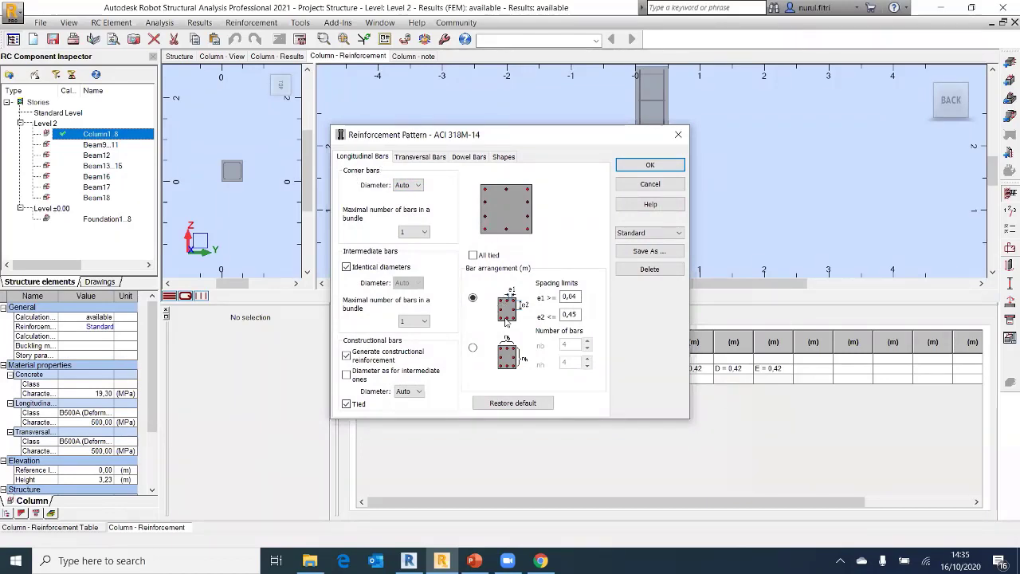
{"action": "left_click", "coordinate": [562, 298]}
{"action": "left_click", "coordinate": [432, 157]}
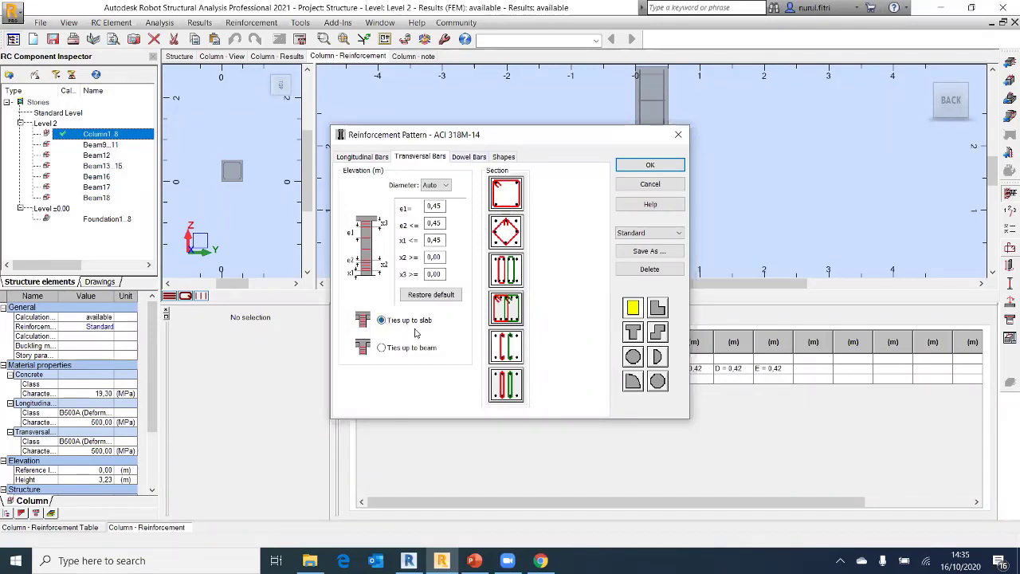
{"action": "left_click", "coordinate": [468, 158]}
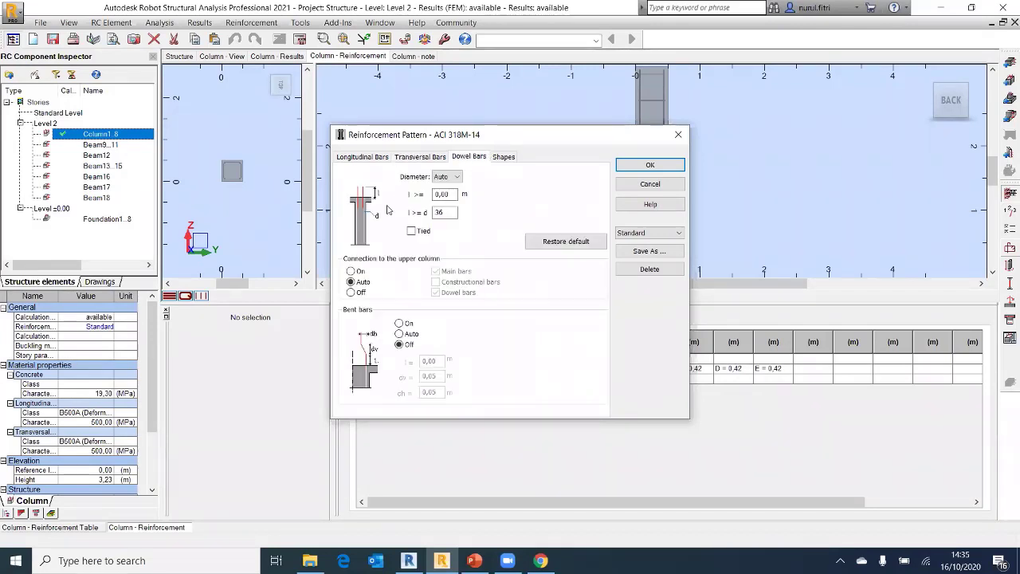
{"action": "left_click", "coordinate": [503, 157]}
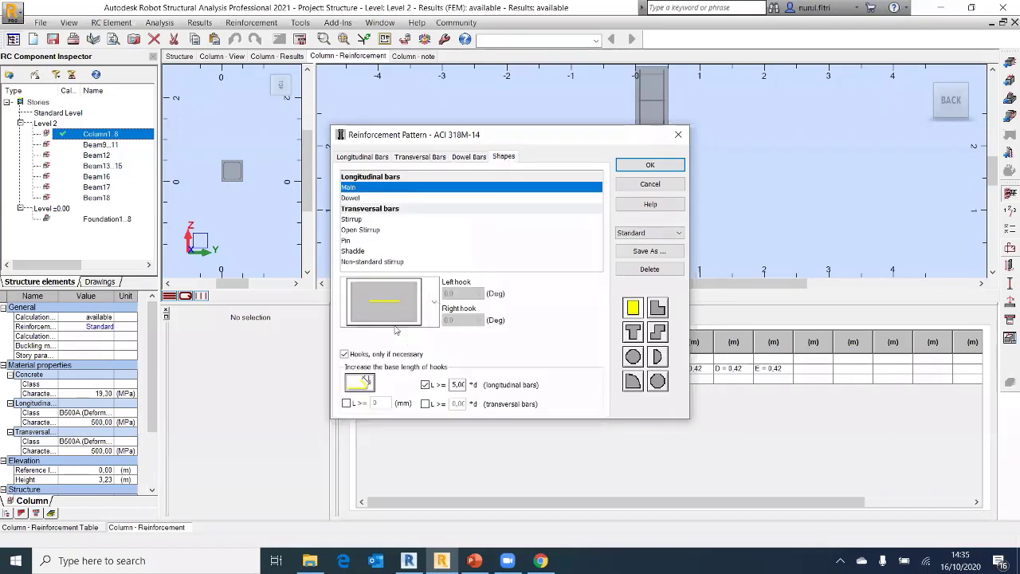
{"action": "left_click", "coordinate": [647, 165]}
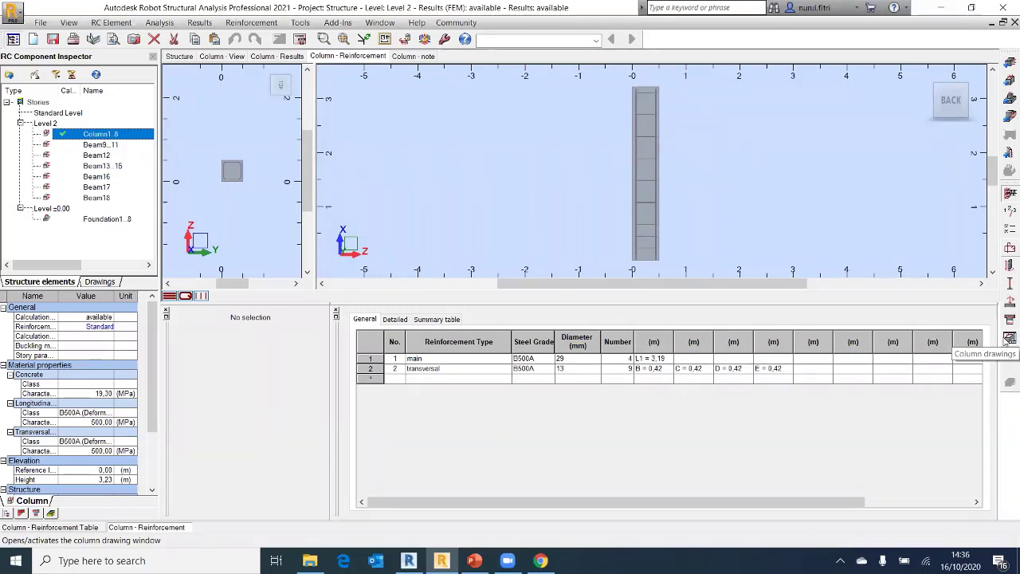
Generate the reinforcement drawing of Column1..8
{"action": "left_click", "coordinate": [1009, 338]}
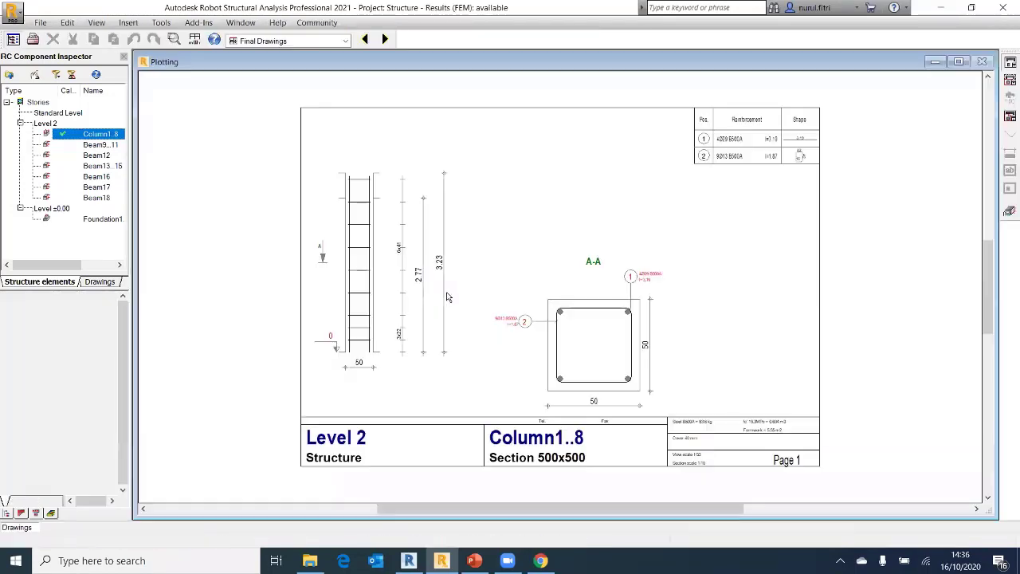
Examine Column1..8's reinforcement drawing, including the bar schedule and section A-A
{"action": "scroll", "coordinate": [640, 176], "scroll_direction": "up", "scroll_amount": 3}
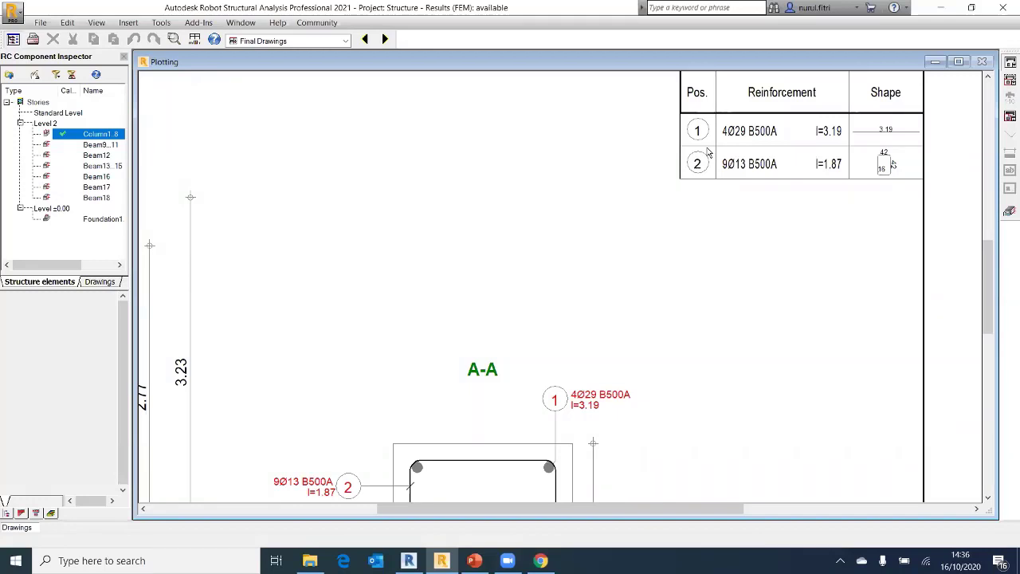
{"action": "scroll", "coordinate": [708, 151], "scroll_direction": "down", "scroll_amount": 3}
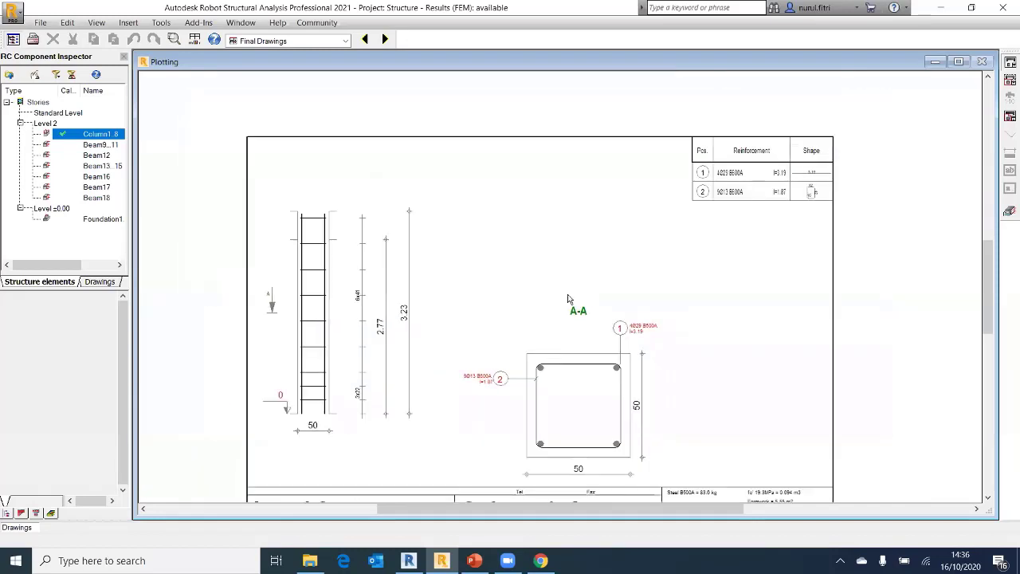
{"action": "scroll", "coordinate": [717, 243], "scroll_direction": "down", "scroll_amount": 1}
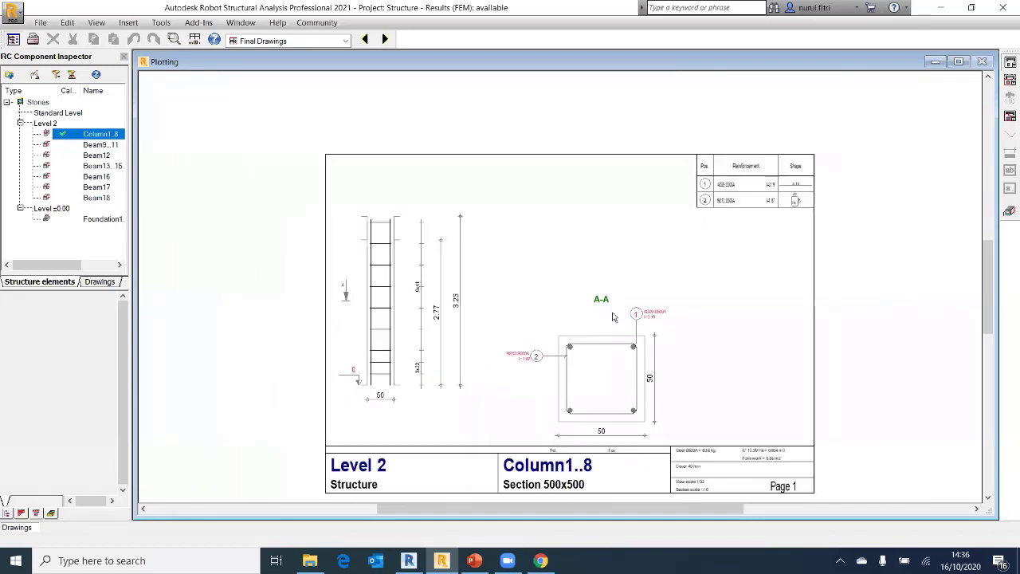
{"action": "scroll", "coordinate": [768, 486], "scroll_direction": "up", "scroll_amount": 2}
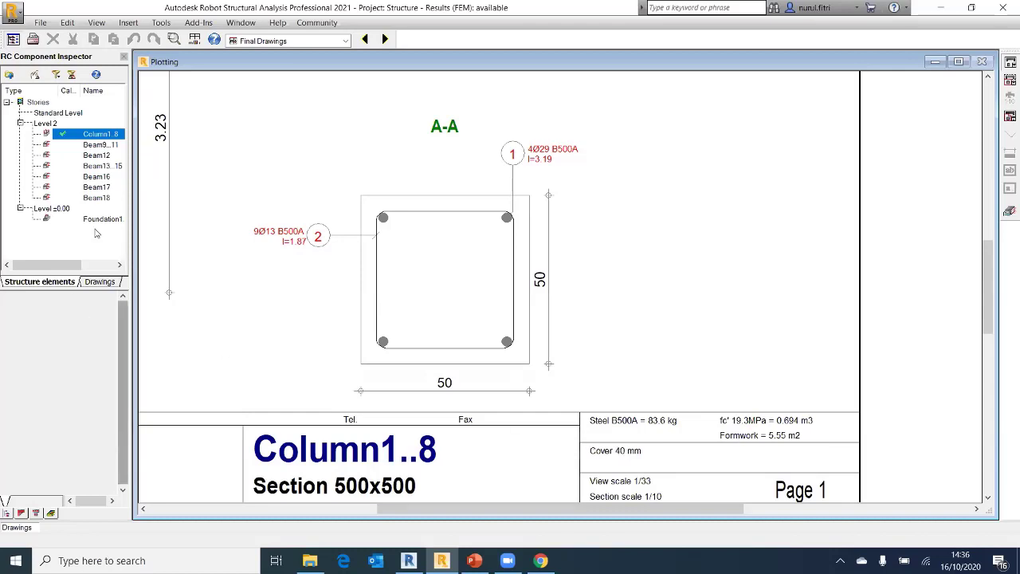
Calculate the provided reinforcement of Beam9...11
{"action": "left_click", "coordinate": [92, 145]}
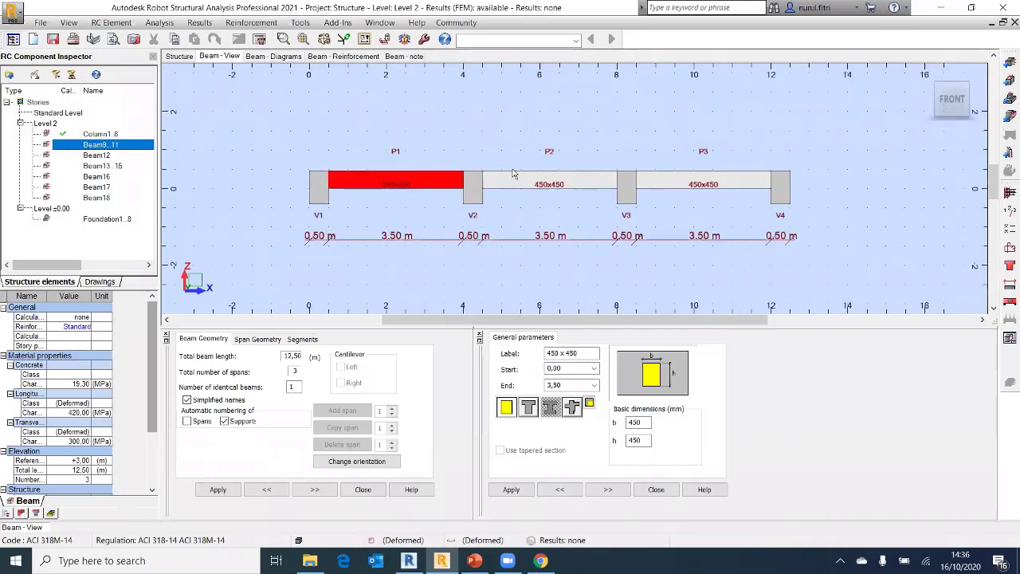
{"action": "right_click", "coordinate": [89, 146]}
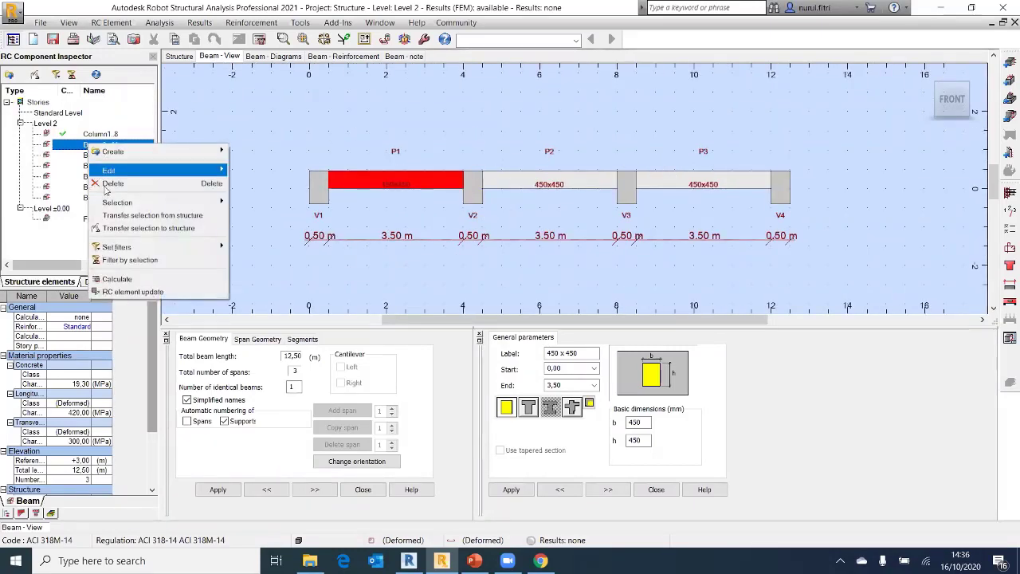
{"action": "left_click", "coordinate": [128, 280]}
{"action": "left_click", "coordinate": [556, 340]}
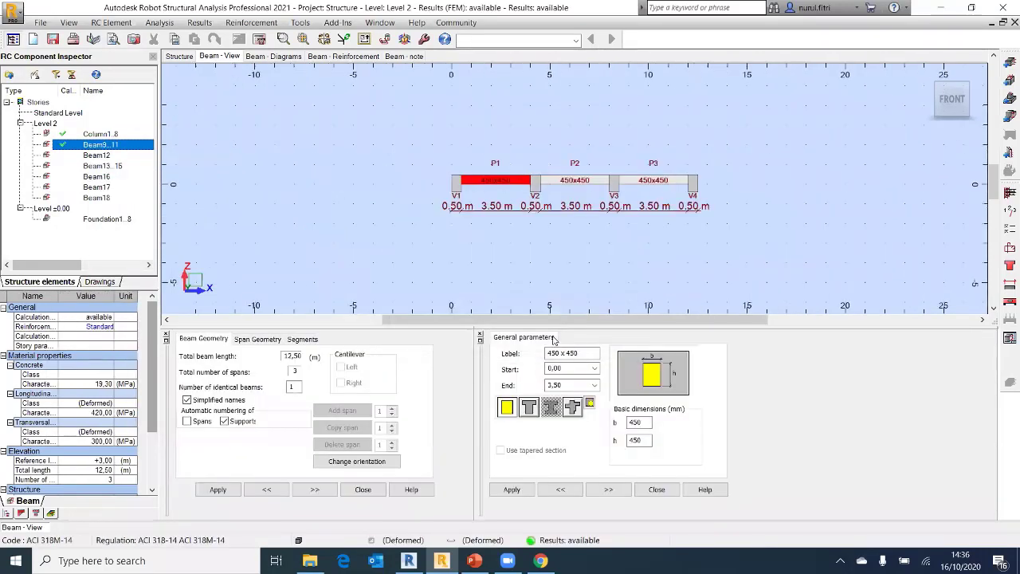
View the reinforcement of Beam9...11 and inspect its bars in the elevation and the cross-section
{"action": "left_click", "coordinate": [349, 55]}
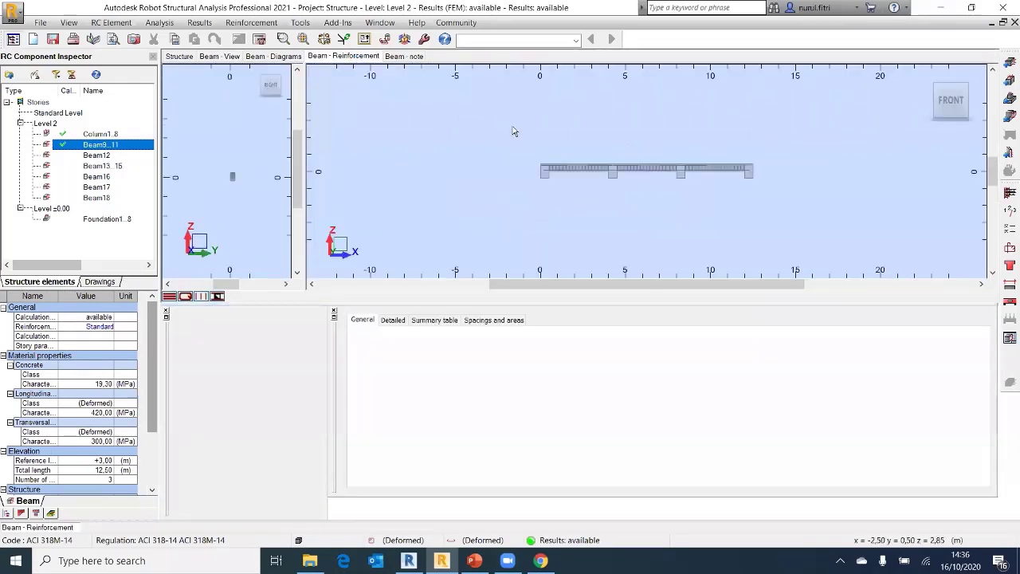
{"action": "scroll", "coordinate": [571, 154], "scroll_direction": "up", "scroll_amount": 5}
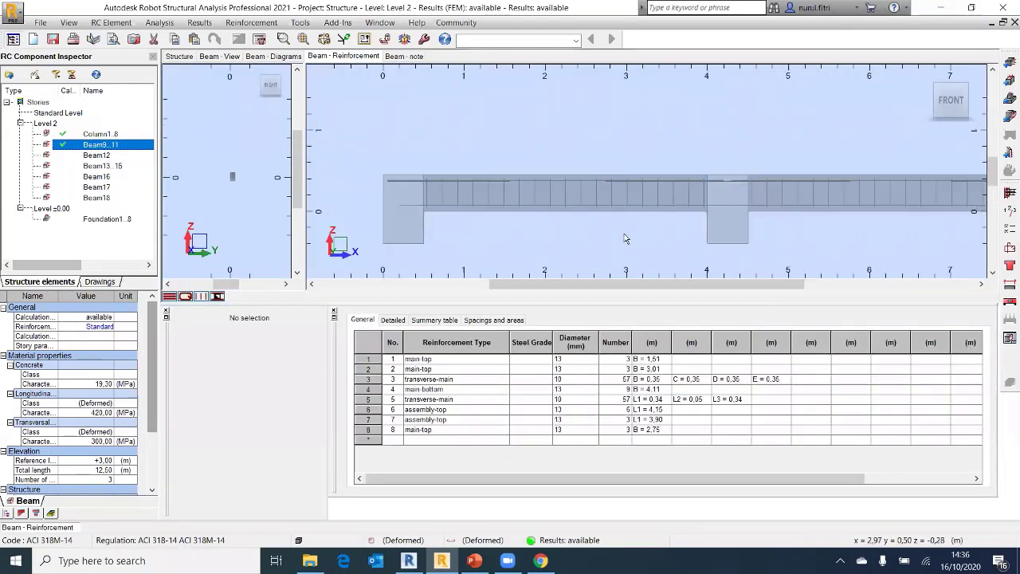
{"action": "scroll", "coordinate": [598, 232], "scroll_direction": "up", "scroll_amount": 2}
{"action": "middle_click_drag", "start_coordinate": [598, 232], "coordinate": [513, 207]}
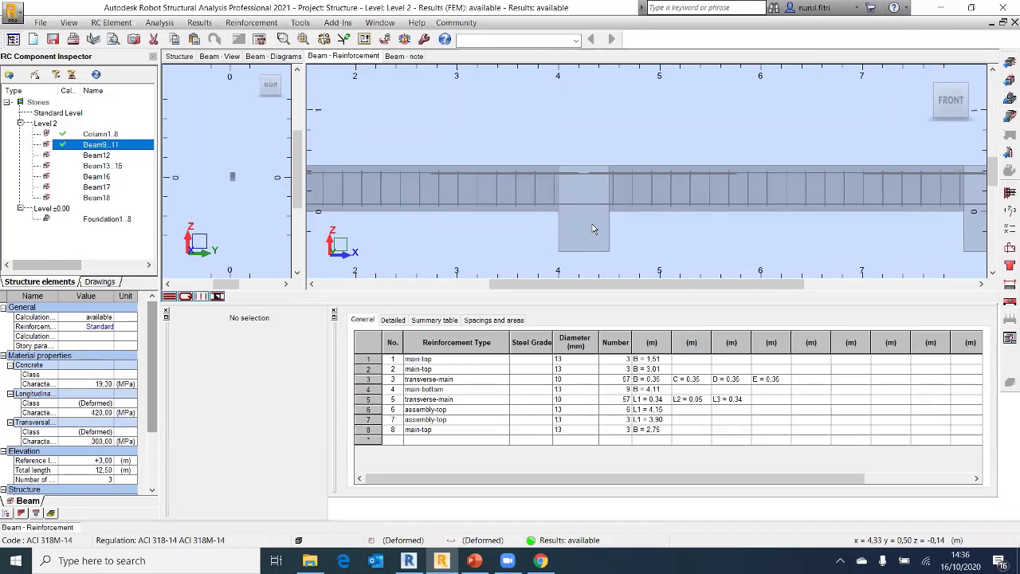
{"action": "scroll", "coordinate": [245, 182], "scroll_direction": "up", "scroll_amount": 2}
{"action": "scroll", "coordinate": [245, 182], "scroll_direction": "up", "scroll_amount": 3}
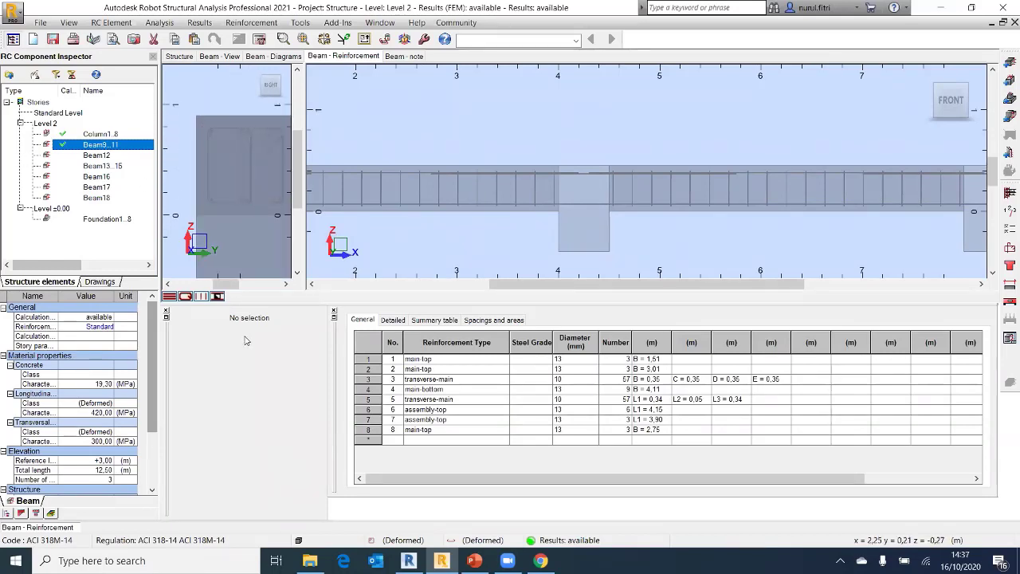
Filter the reinforcement display of Beam9...11 to the main bars only and inspect them along the spans
{"action": "left_click", "coordinate": [171, 296]}
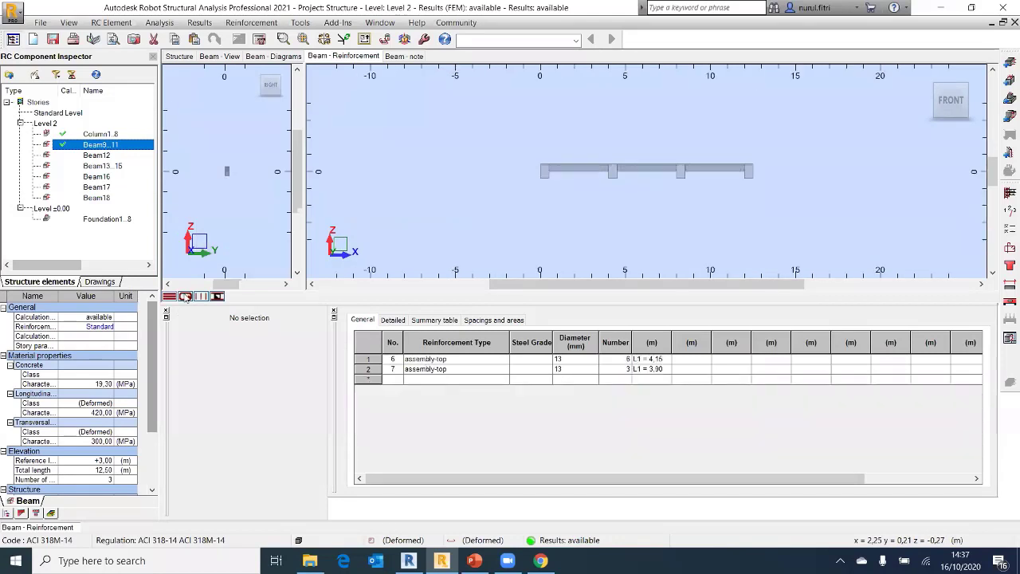
{"action": "left_click", "coordinate": [203, 297]}
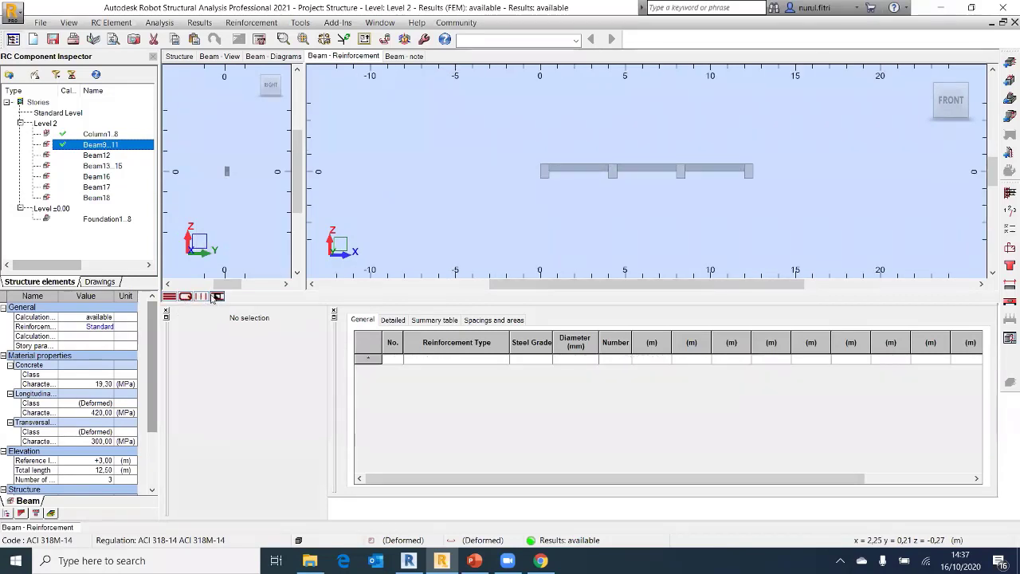
{"action": "left_click", "coordinate": [171, 297]}
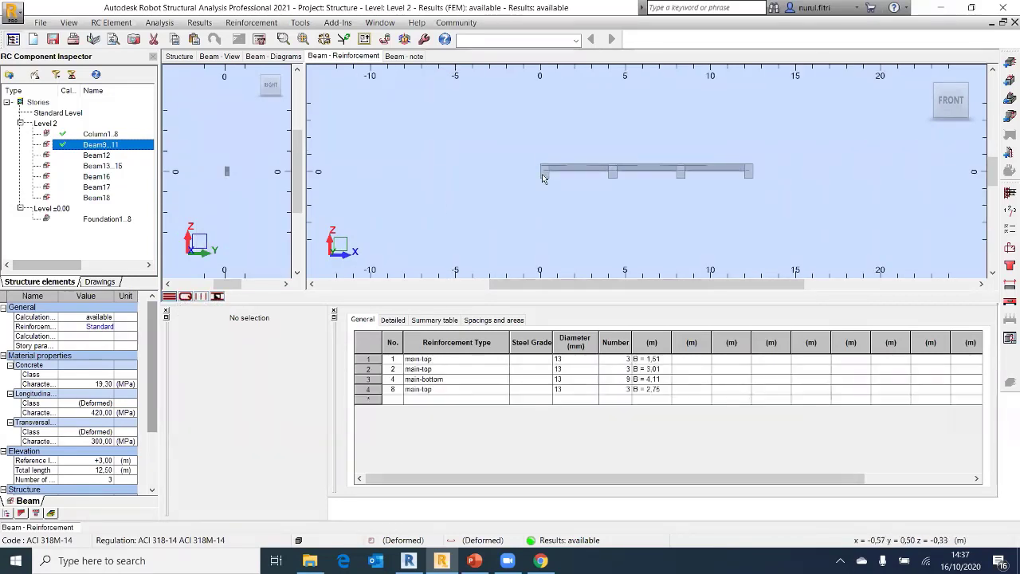
{"action": "scroll", "coordinate": [539, 178], "scroll_direction": "up", "scroll_amount": 2}
{"action": "middle_click_drag", "start_coordinate": [579, 218], "coordinate": [534, 235]}
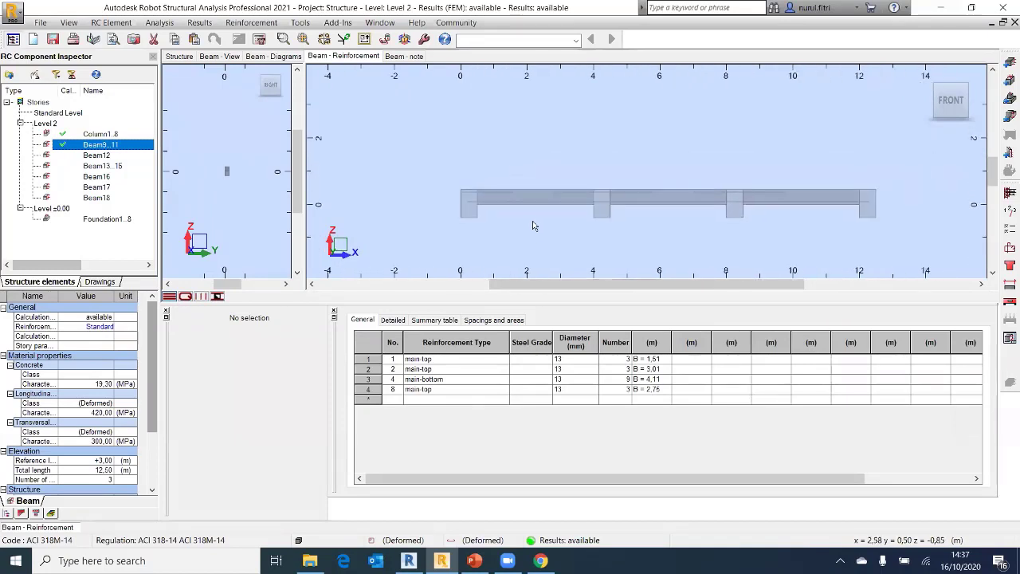
{"action": "scroll", "coordinate": [534, 235], "scroll_direction": "up", "scroll_amount": 2}
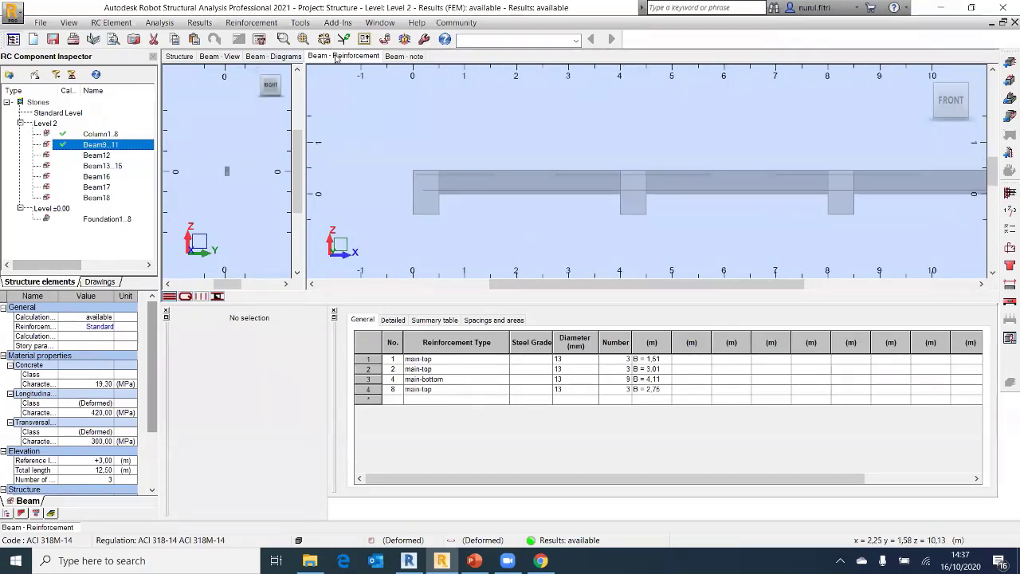
Review the ULS bending moment diagrams of Beam9...11 and return to its reinforcement view at the cross-section
{"action": "left_click", "coordinate": [287, 57]}
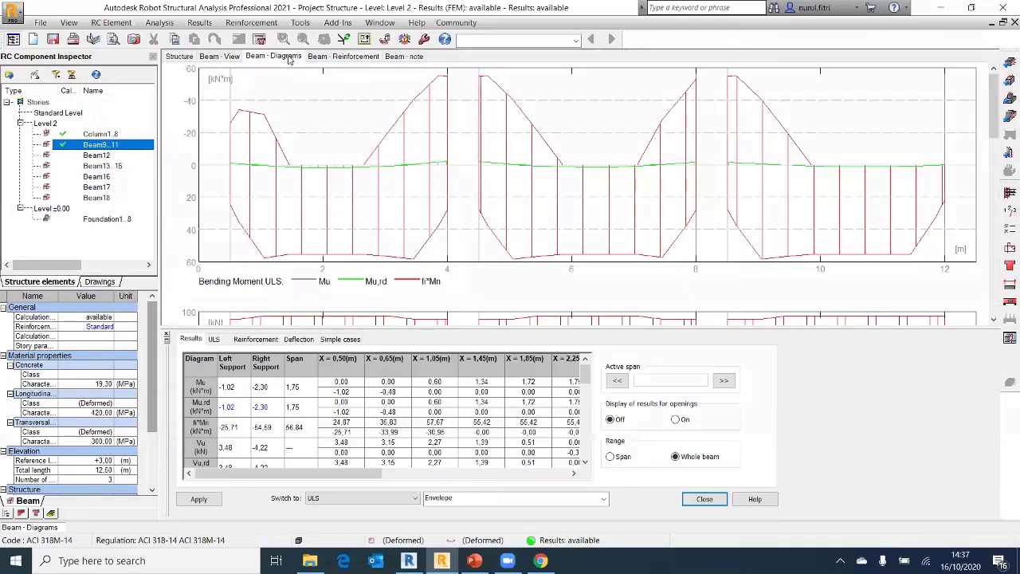
{"action": "left_click", "coordinate": [340, 58]}
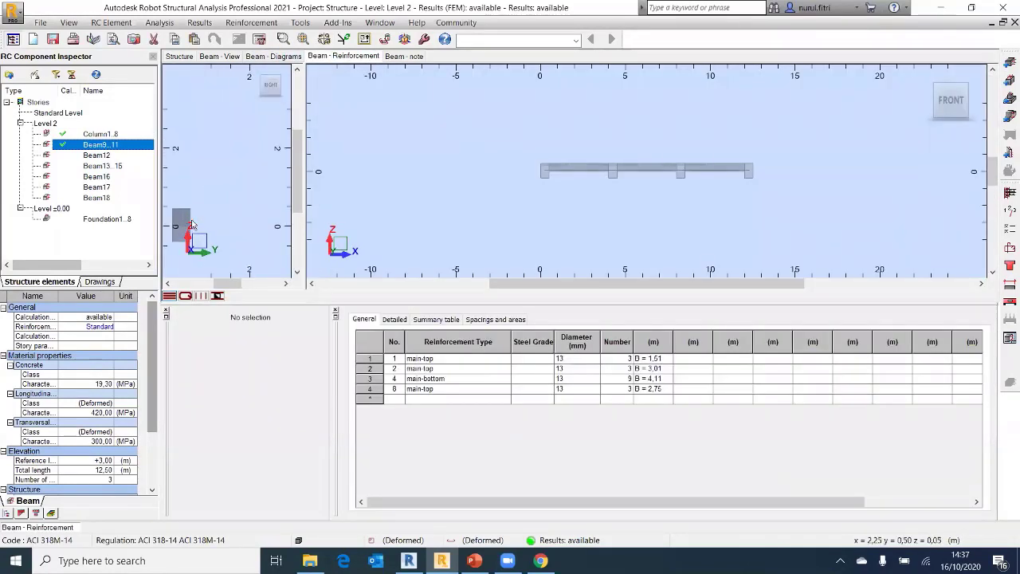
{"action": "scroll", "coordinate": [247, 162], "scroll_direction": "up", "scroll_amount": 2}
{"action": "scroll", "coordinate": [248, 162], "scroll_direction": "up", "scroll_amount": 3}
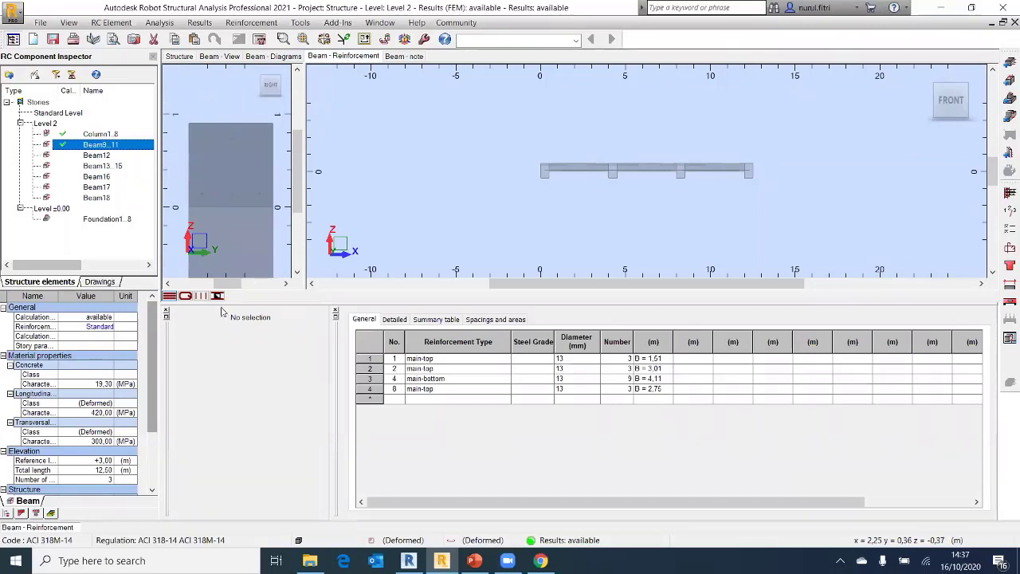
Show the transverse bars of Beam9...11 again and inspect the stirrups in the section and elevation
{"action": "left_click", "coordinate": [186, 295]}
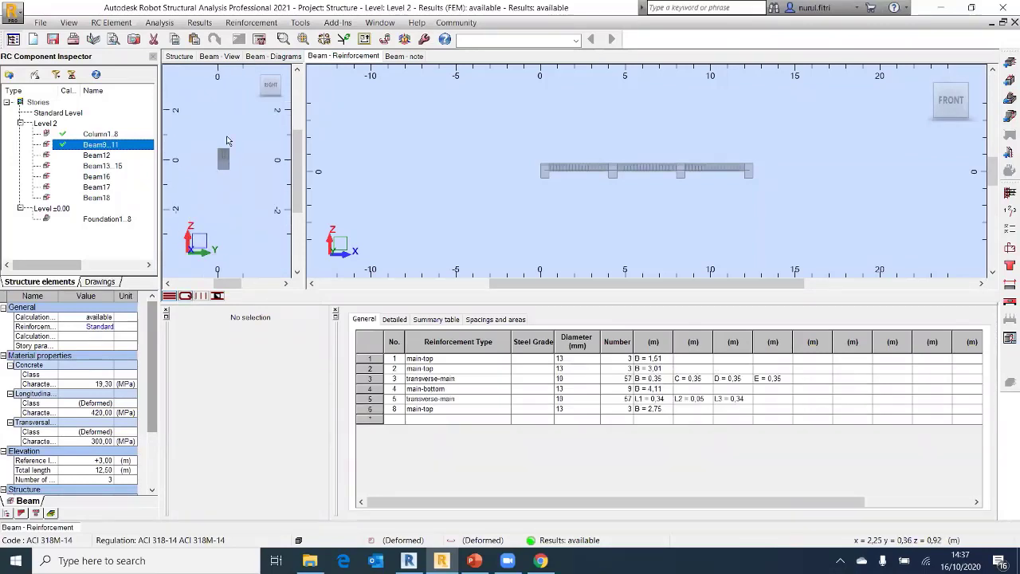
{"action": "scroll", "coordinate": [225, 142], "scroll_direction": "down", "scroll_amount": 3}
{"action": "scroll", "coordinate": [223, 154], "scroll_direction": "up", "scroll_amount": 3}
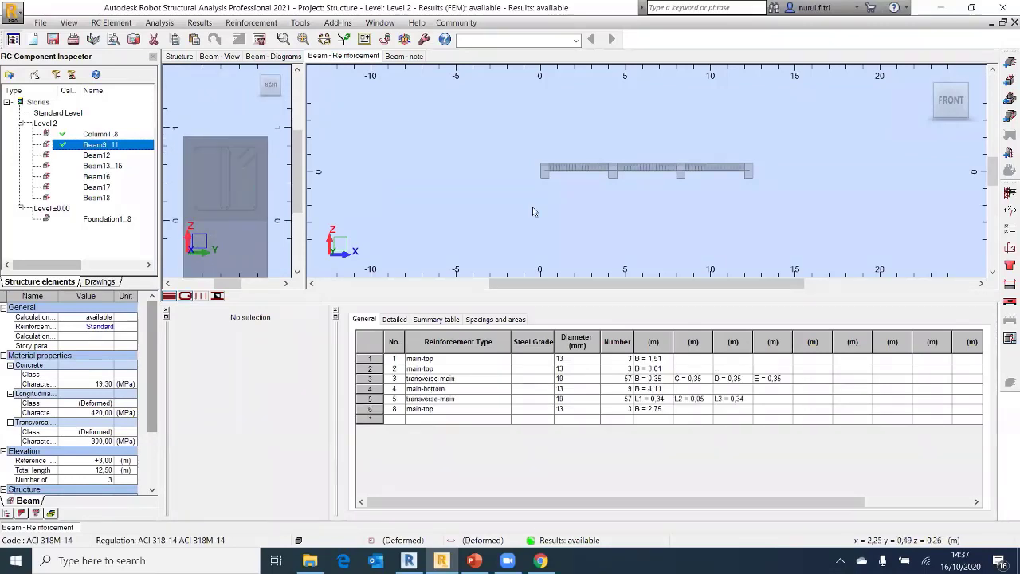
{"action": "scroll", "coordinate": [610, 230], "scroll_direction": "up", "scroll_amount": 2}
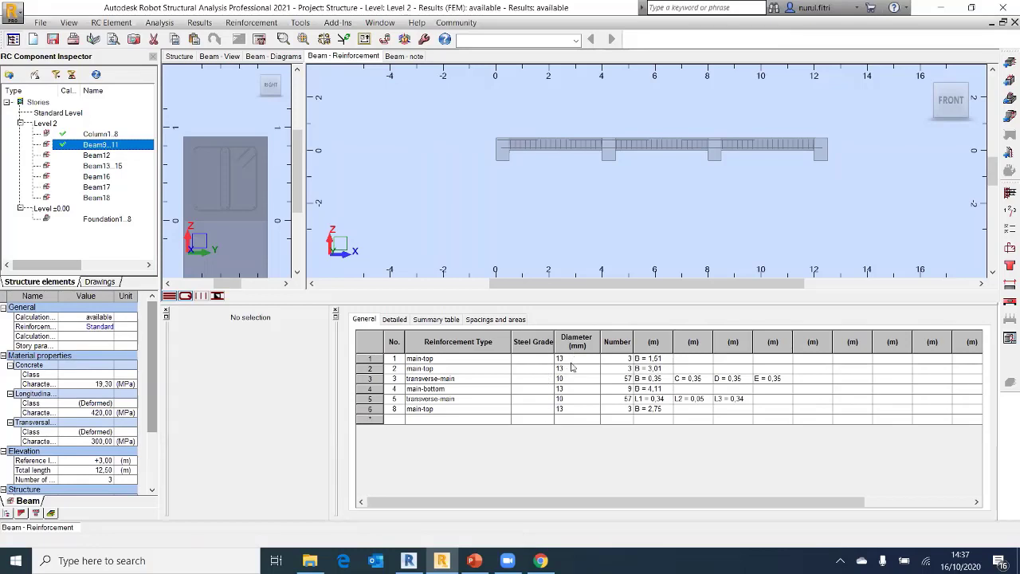
Check the calculation note of Beam9...11 and generate the beam's reinforcement drawing
{"action": "left_click", "coordinate": [395, 57]}
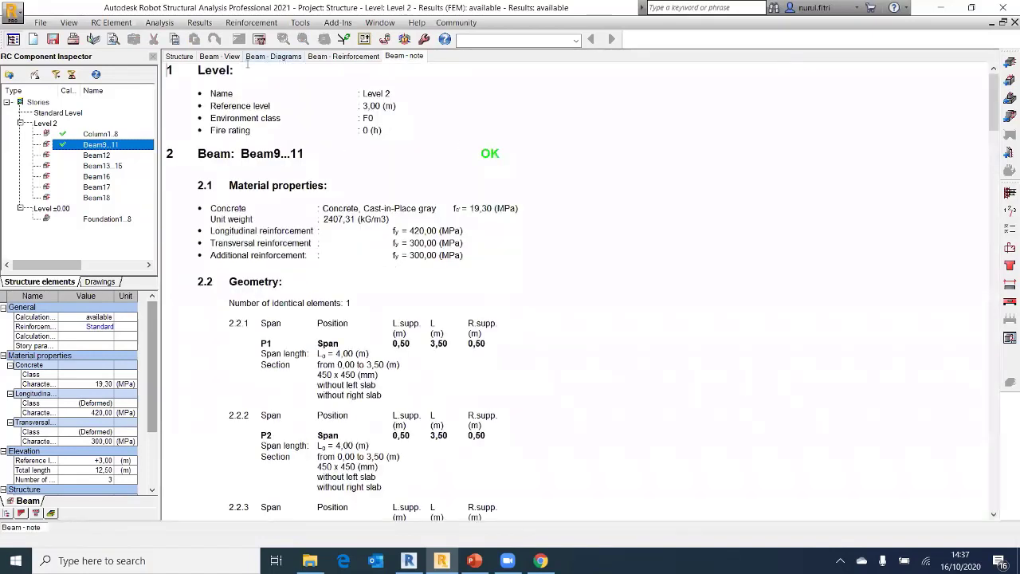
{"action": "left_click", "coordinate": [327, 57]}
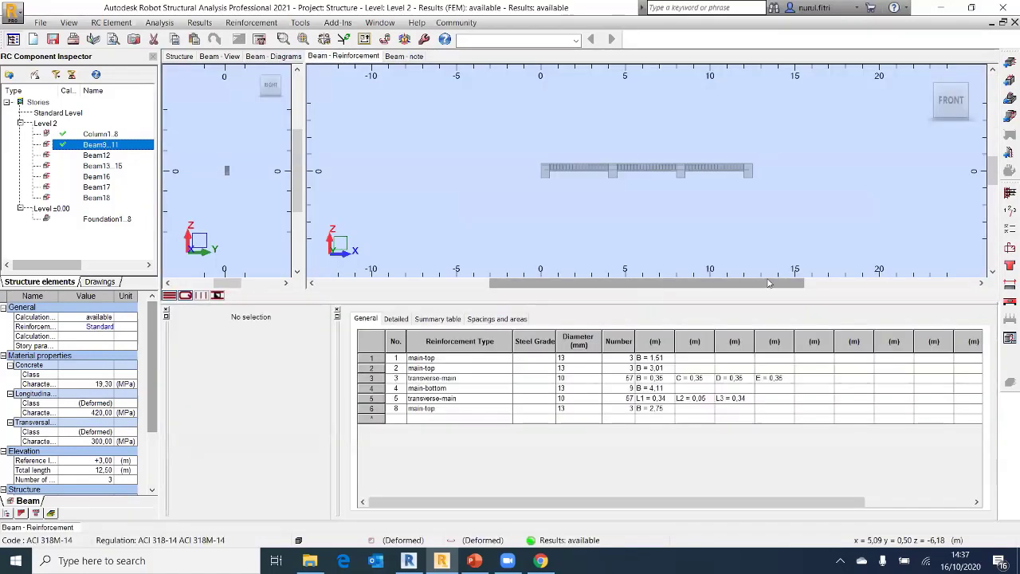
{"action": "left_click", "coordinate": [1008, 339]}
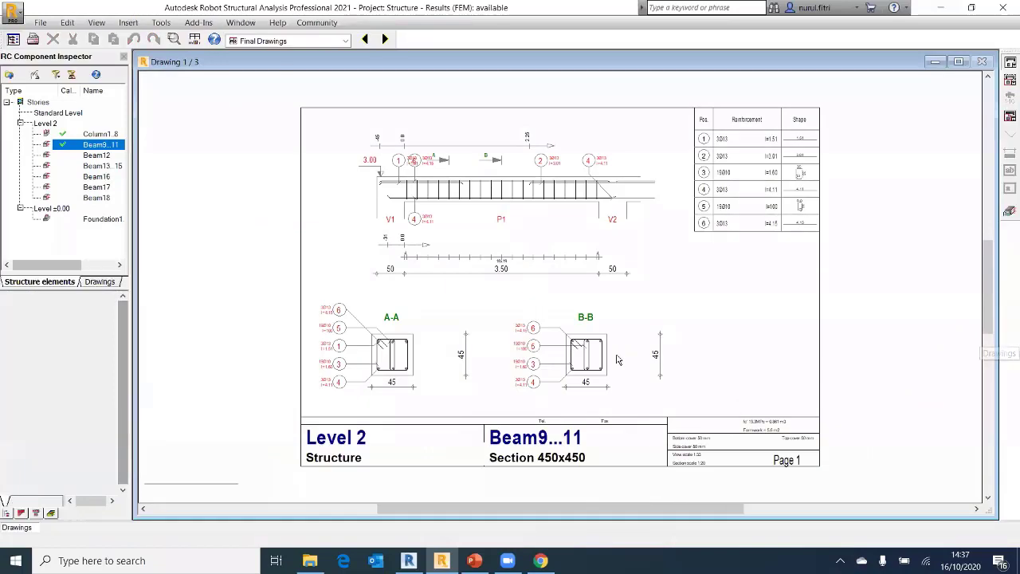
{"action": "scroll", "coordinate": [598, 203], "scroll_direction": "up", "scroll_amount": 1}
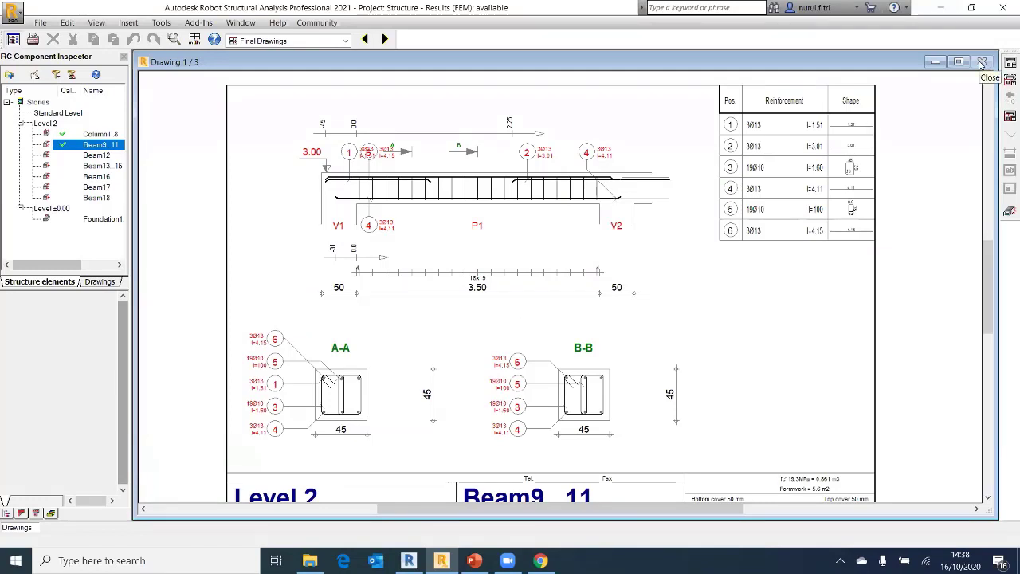
Switch the layout to the structure model's Geometry and look through the list of load cases
{"action": "left_click", "coordinate": [287, 41]}
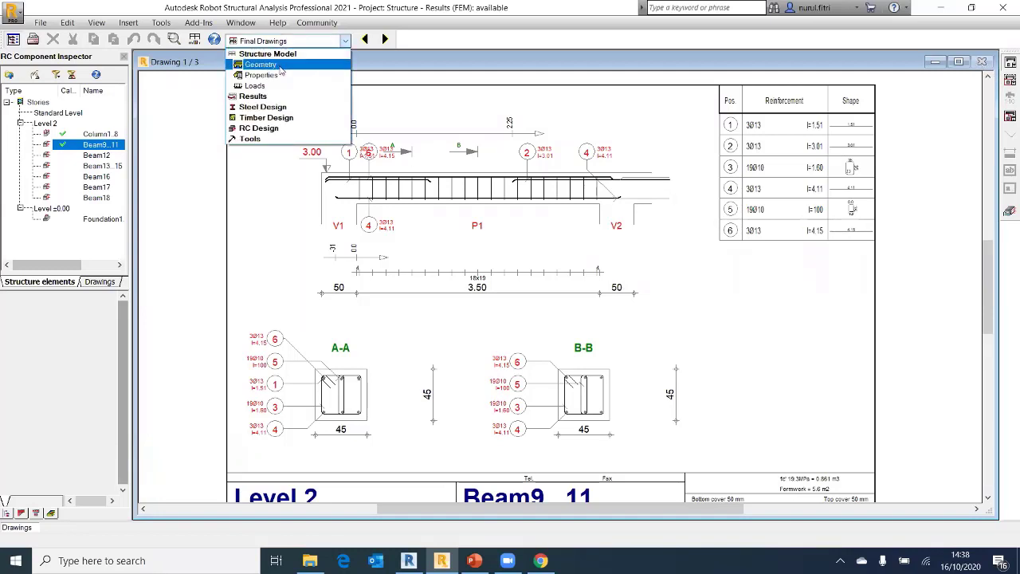
{"action": "left_click", "coordinate": [263, 65]}
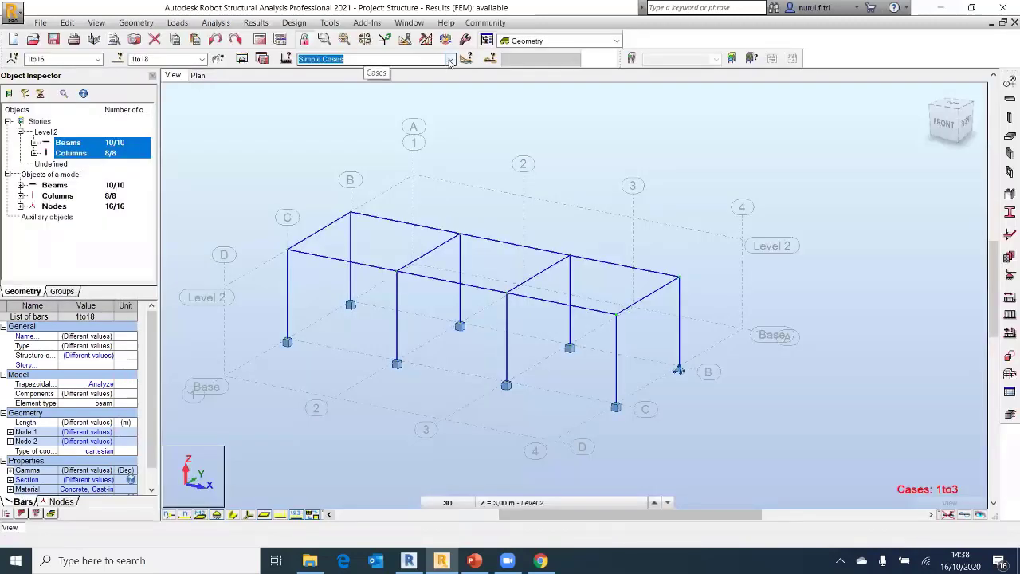
{"action": "left_click", "coordinate": [389, 61]}
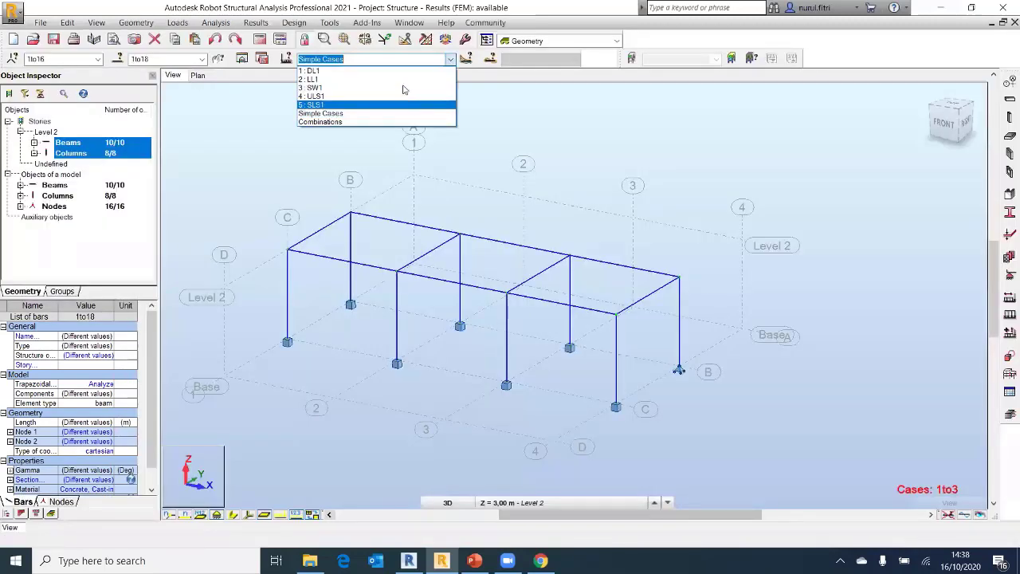
{"action": "left_click", "coordinate": [556, 44]}
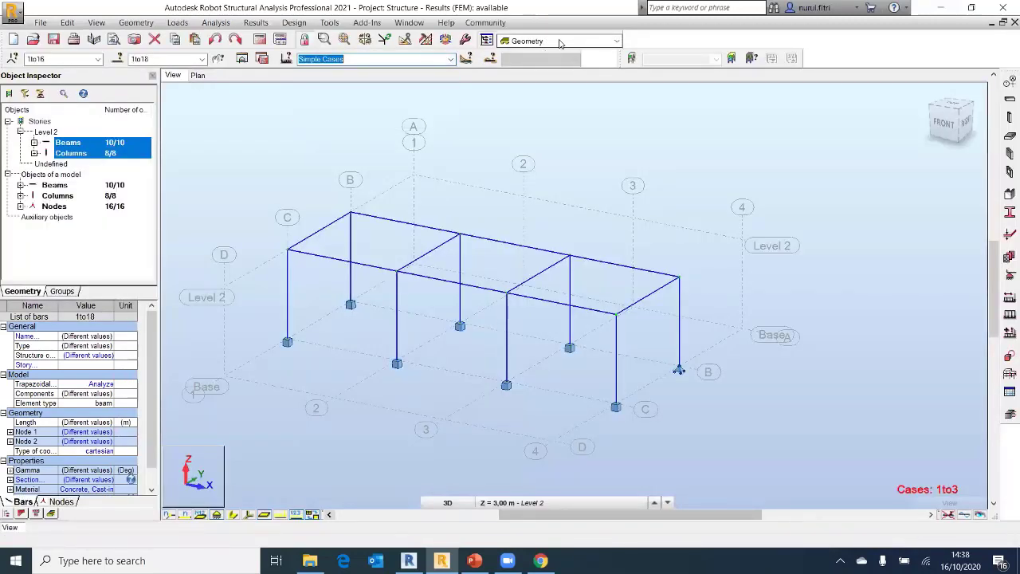
Set up direct integration with Revit Structure to send model and results for the whole project, including reinforcement projects of beams, columns and spread footings
{"action": "scroll", "coordinate": [528, 266], "scroll_direction": "up", "scroll_amount": 3}
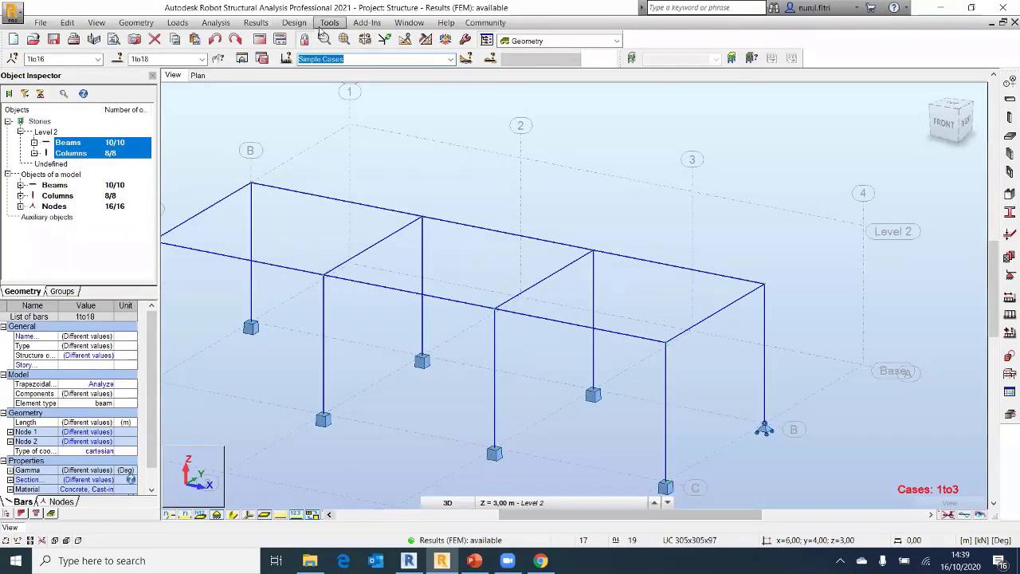
{"action": "left_click", "coordinate": [366, 24]}
{"action": "mouse_move", "coordinate": [394, 38]}
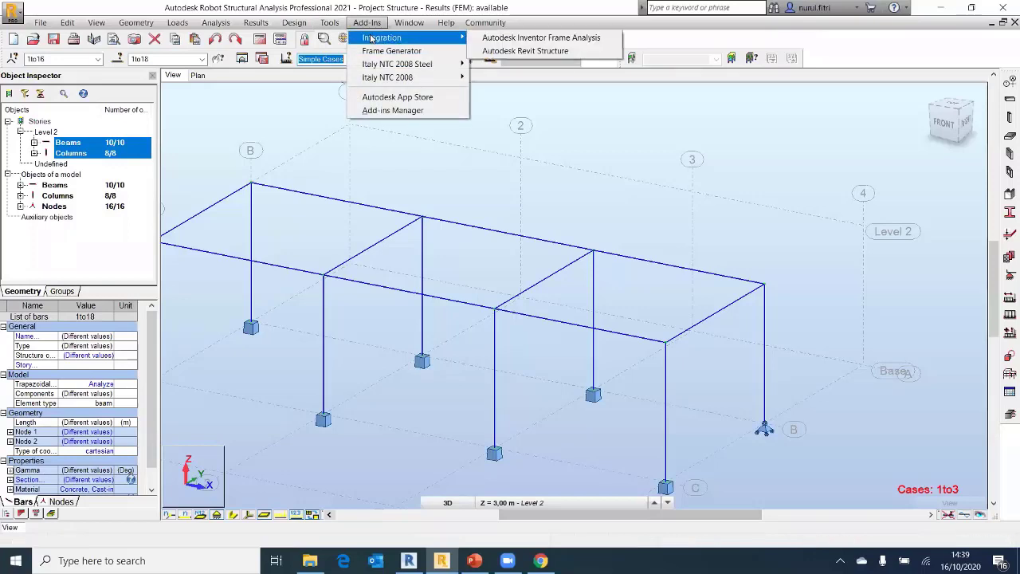
{"action": "left_click", "coordinate": [494, 52]}
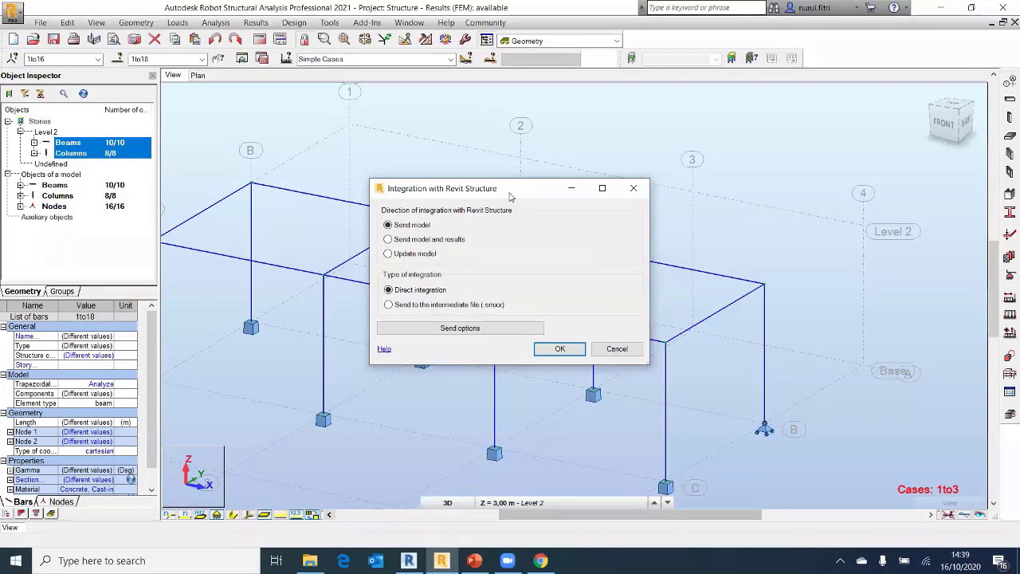
{"action": "left_click", "coordinate": [388, 239]}
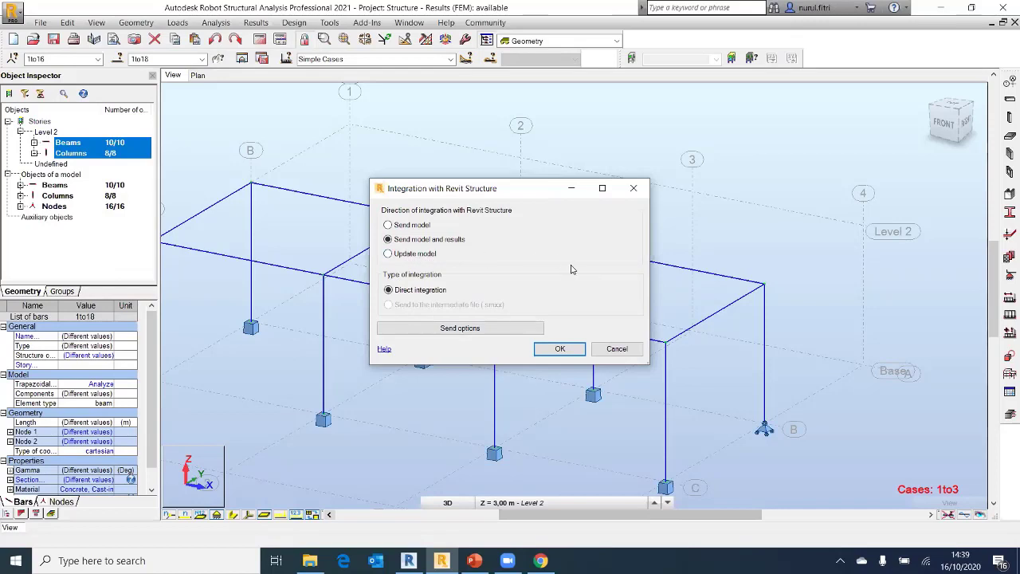
{"action": "left_click", "coordinate": [491, 330]}
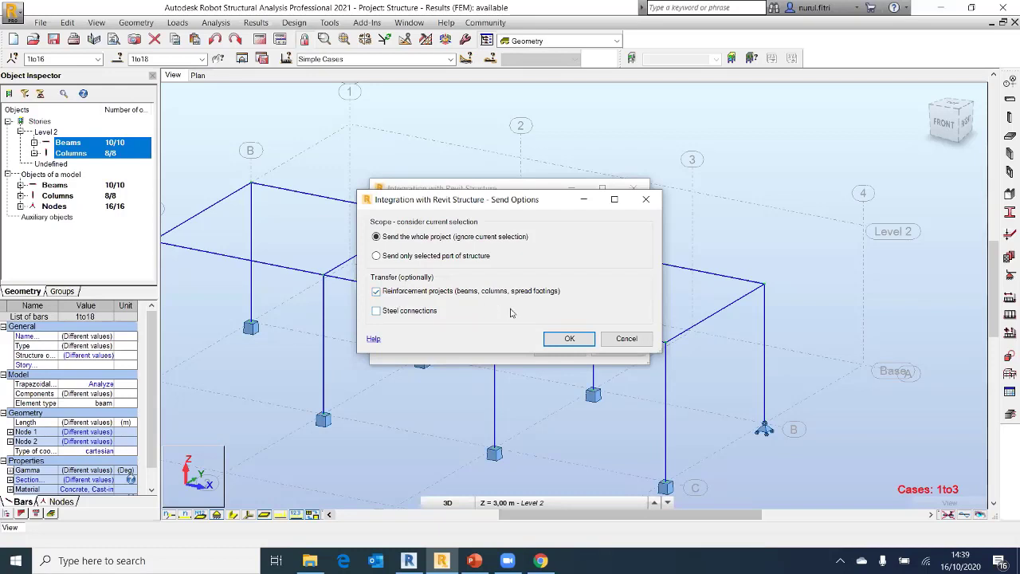
{"action": "left_click", "coordinate": [561, 344]}
Send the Model1 analysis results and required reinforcement packages to Revit and review the warnings and events report
{"action": "left_click", "coordinate": [561, 348]}
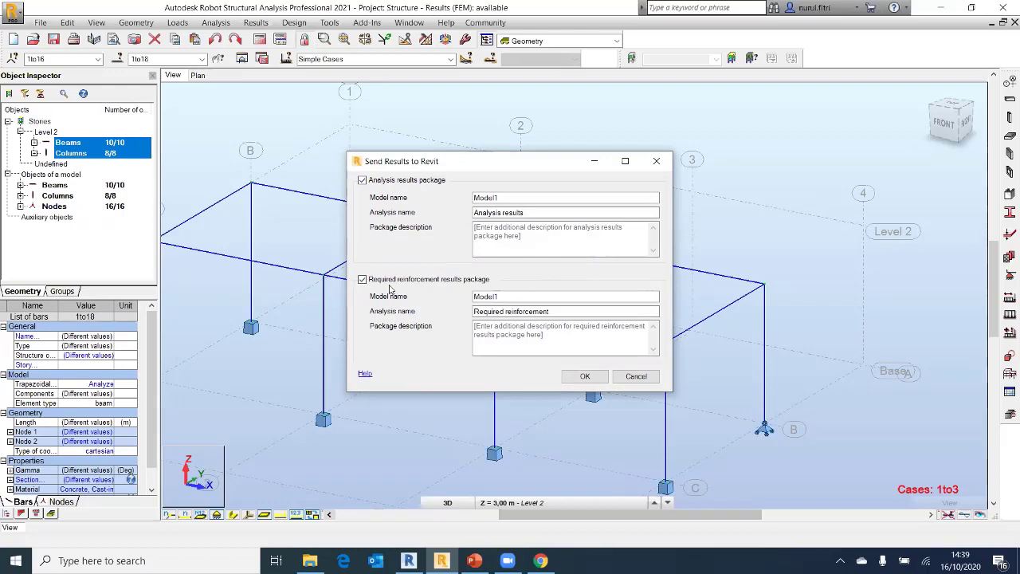
{"action": "left_click", "coordinate": [362, 279]}
{"action": "left_click", "coordinate": [581, 377]}
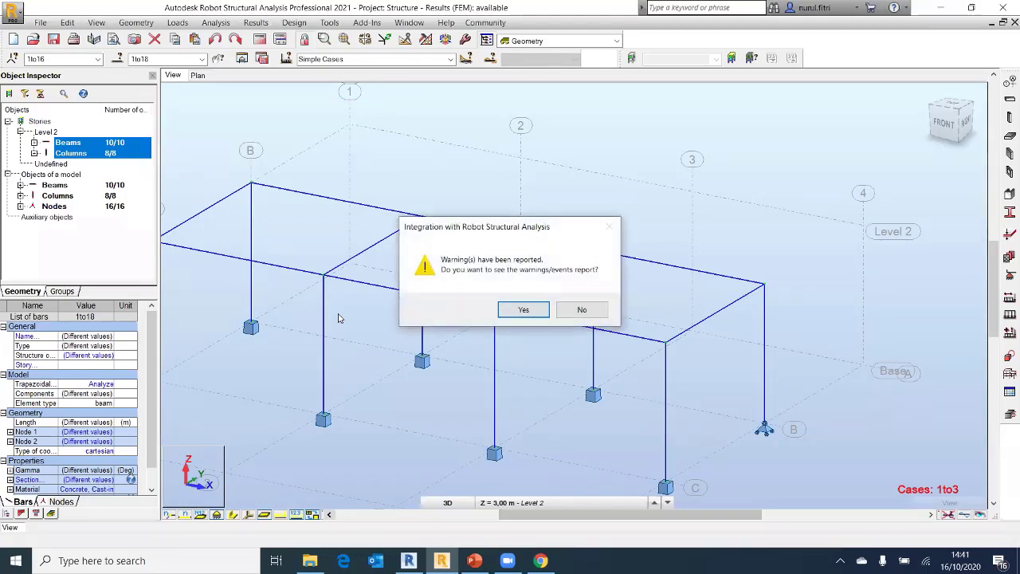
{"action": "left_click", "coordinate": [523, 308]}
{"action": "scroll", "coordinate": [446, 301], "scroll_direction": "down", "scroll_amount": 5}
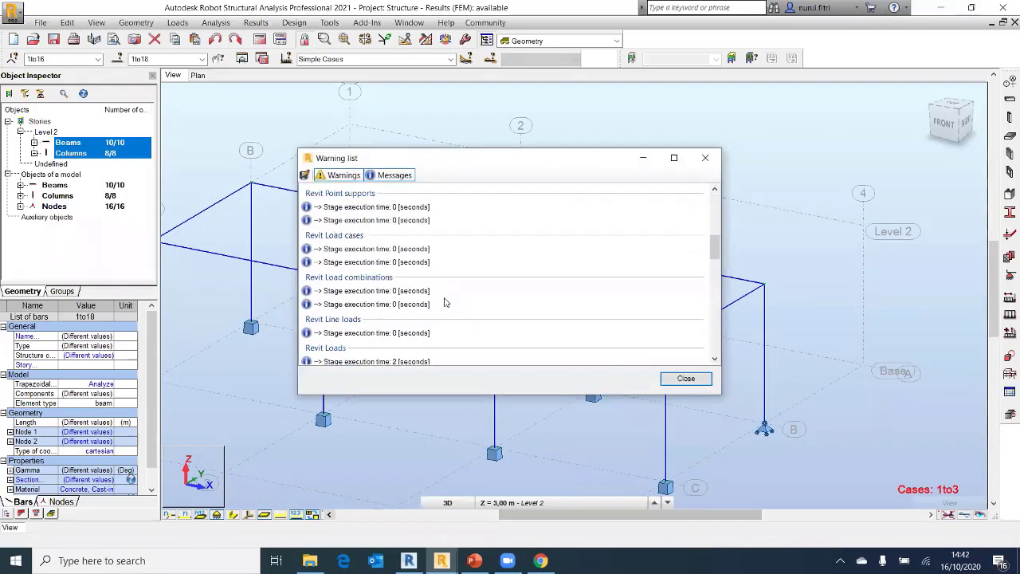
{"action": "scroll", "coordinate": [444, 301], "scroll_direction": "down", "scroll_amount": 10}
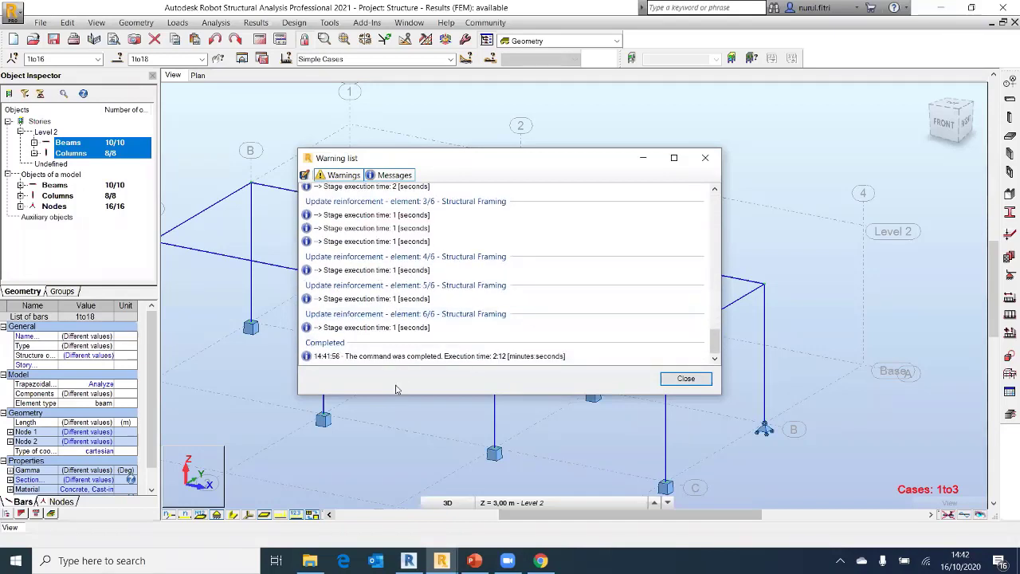
{"action": "left_click", "coordinate": [683, 379]}
Switch to Revit and show the {3D} view with Fine detail level and the Wireframe visual style
{"action": "key", "text": "alt+Tab"}
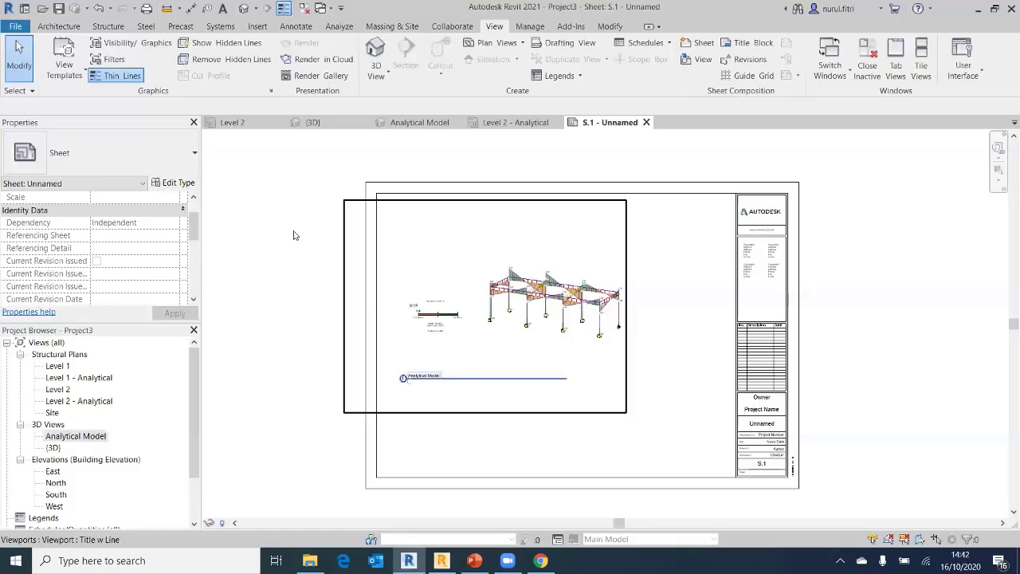
{"action": "left_click", "coordinate": [313, 128]}
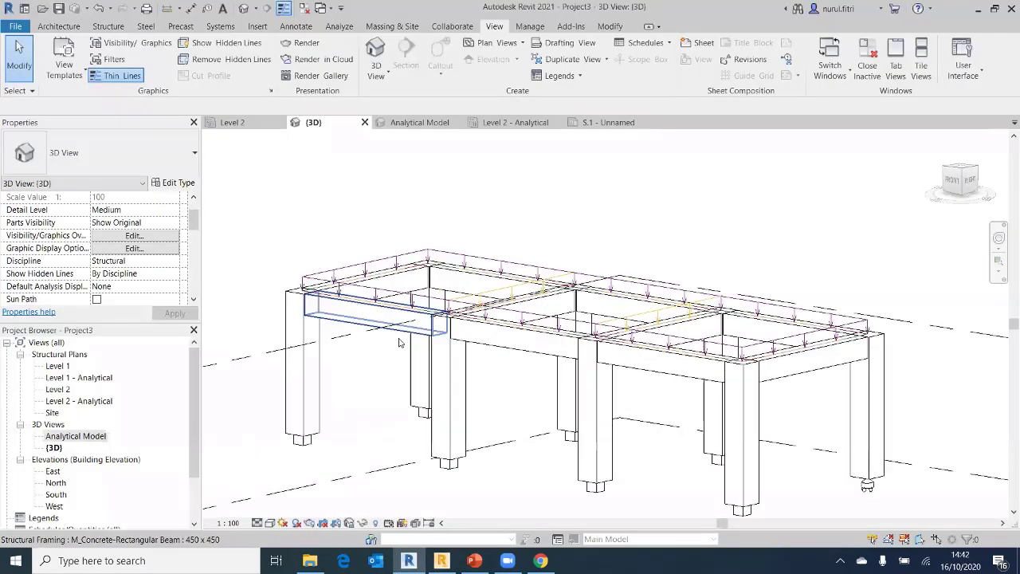
{"action": "left_click", "coordinate": [270, 523]}
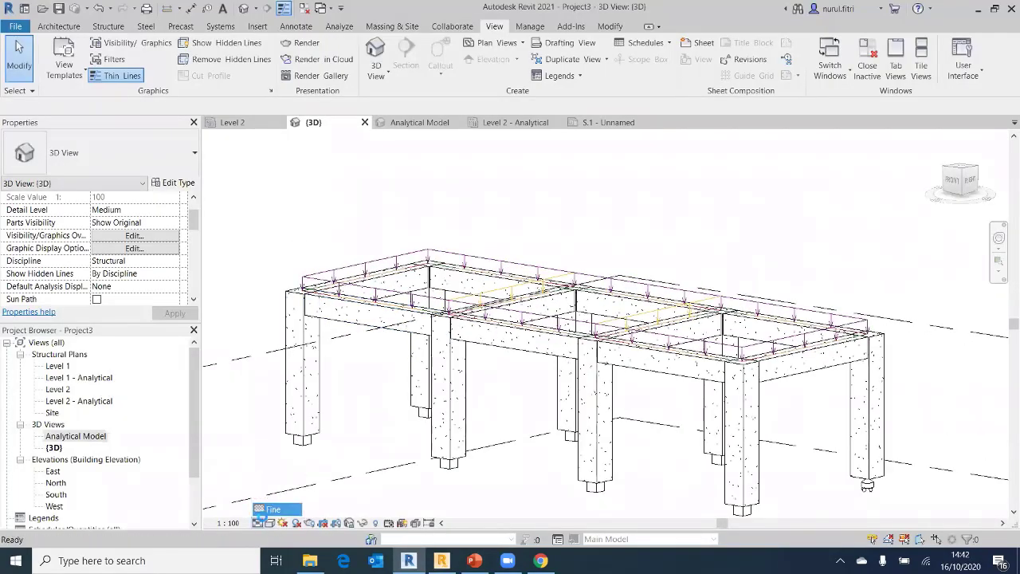
{"action": "left_click", "coordinate": [274, 498]}
{"action": "left_click", "coordinate": [615, 167]}
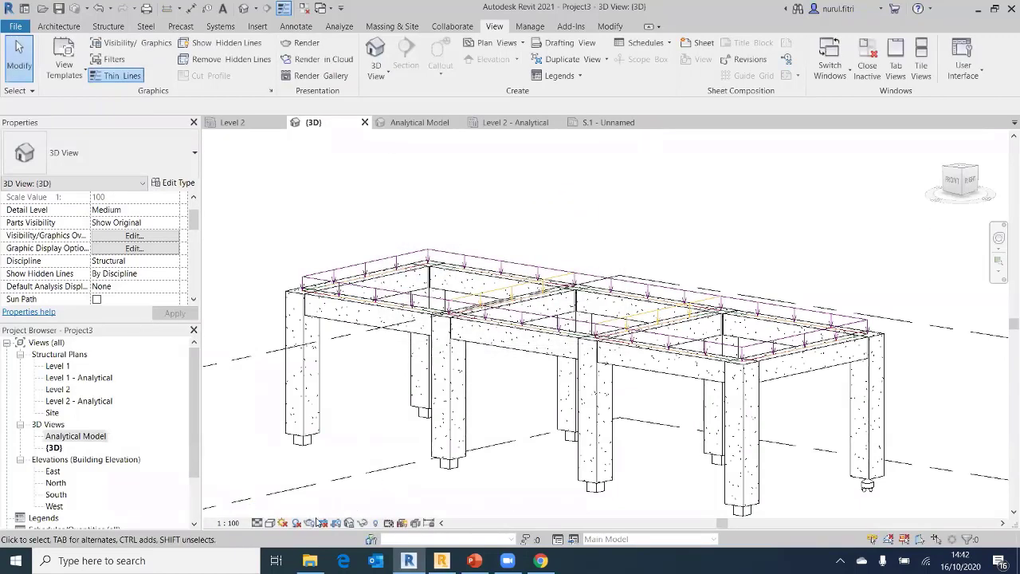
{"action": "left_click", "coordinate": [270, 523]}
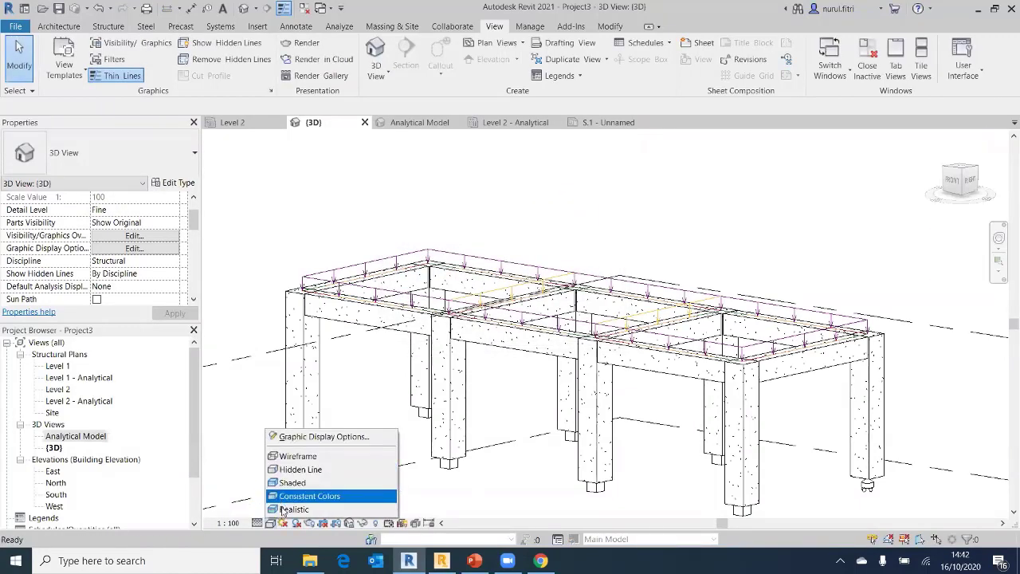
{"action": "left_click", "coordinate": [294, 455]}
{"action": "scroll", "coordinate": [380, 373], "scroll_direction": "up", "scroll_amount": 3}
{"action": "scroll", "coordinate": [379, 373], "scroll_direction": "down", "scroll_amount": 3}
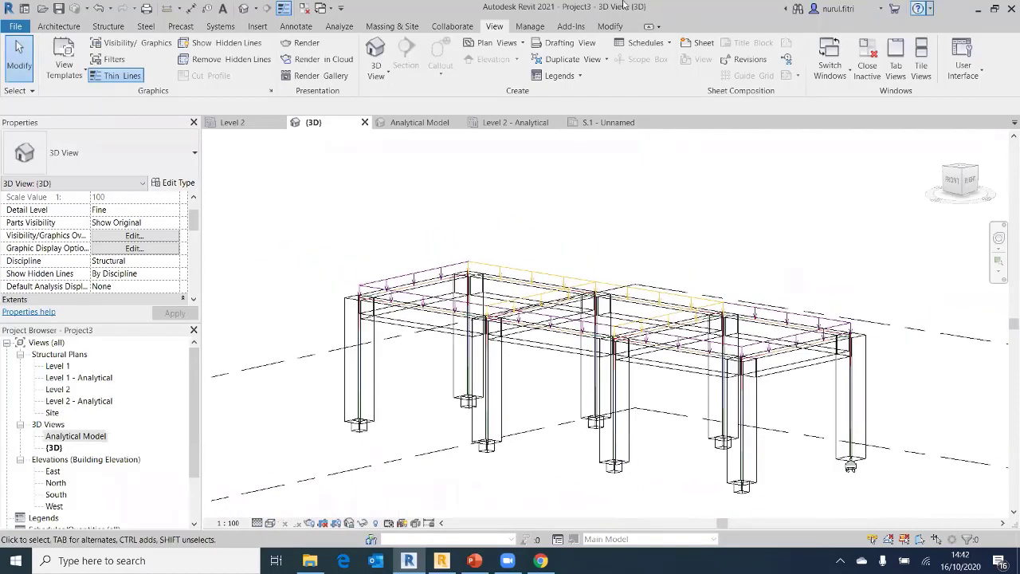
Display the required reinforcement results for bars in the 3D view with Area Top, Area Bottom and Transverse Density
{"action": "left_click", "coordinate": [448, 29]}
{"action": "left_click", "coordinate": [340, 28]}
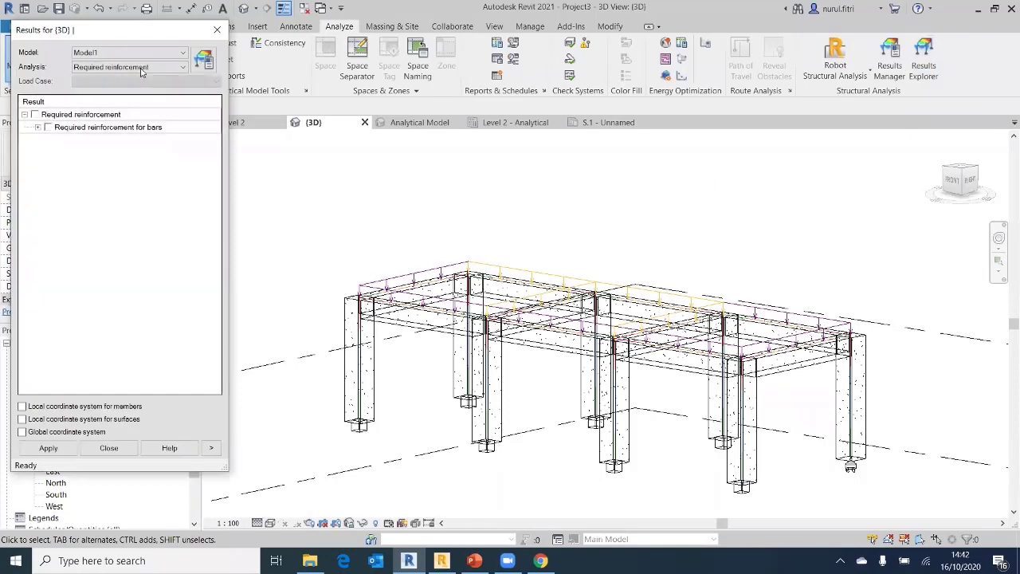
{"action": "left_click", "coordinate": [38, 128]}
{"action": "left_click", "coordinate": [94, 70]}
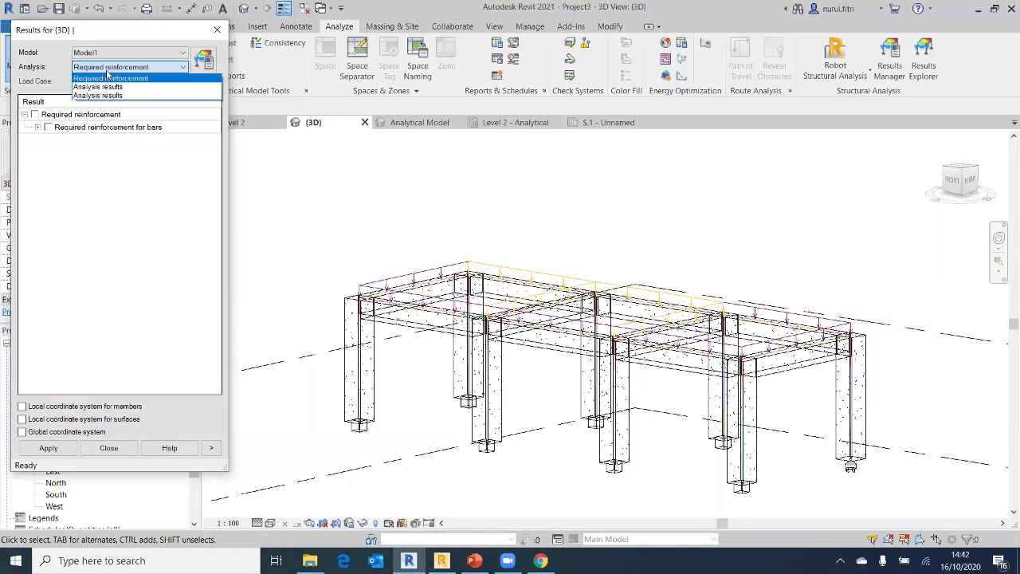
{"action": "left_click", "coordinate": [40, 165]}
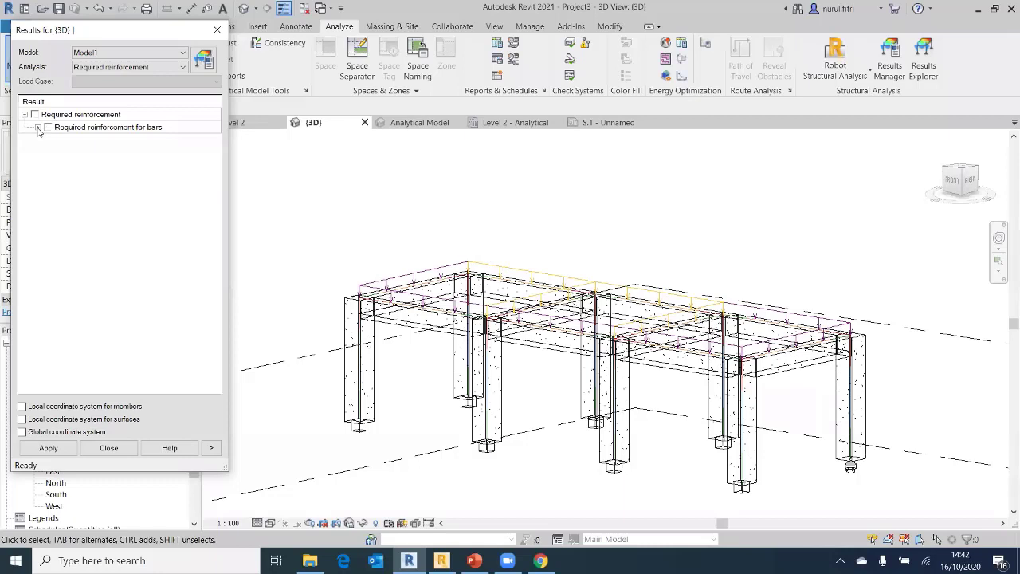
{"action": "left_click", "coordinate": [38, 129]}
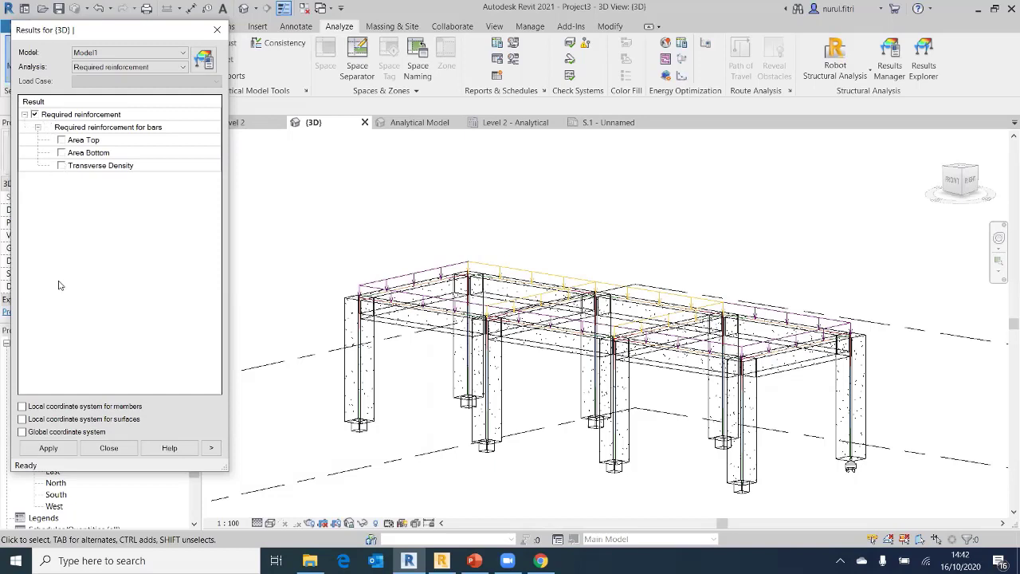
{"action": "left_click", "coordinate": [48, 447]}
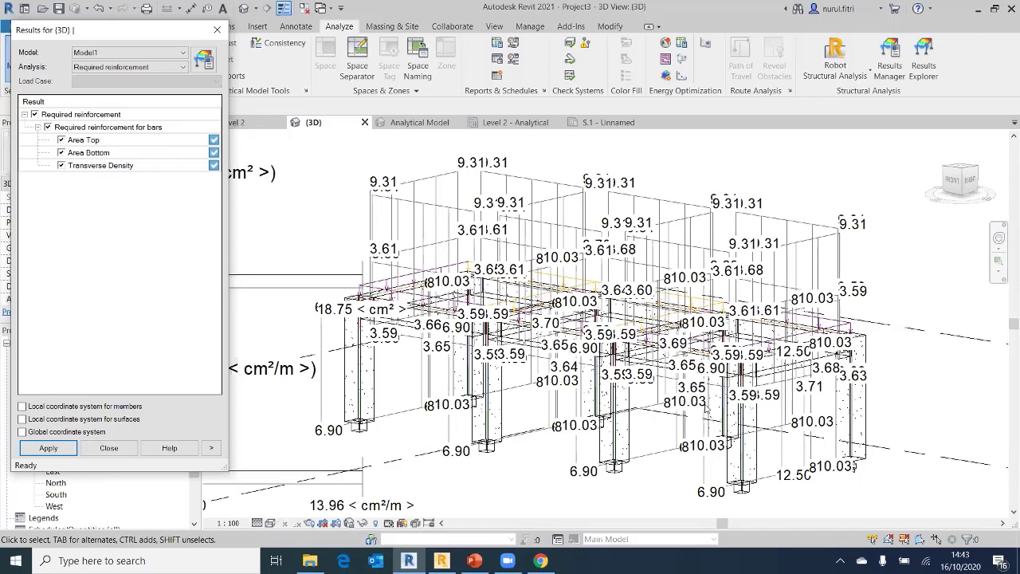
Limit the displayed required reinforcement results to Area Top and inspect the values on the beams and columns
{"action": "middle_click_drag", "start_coordinate": [642, 468], "coordinate": [88, 185], "text": "shift"}
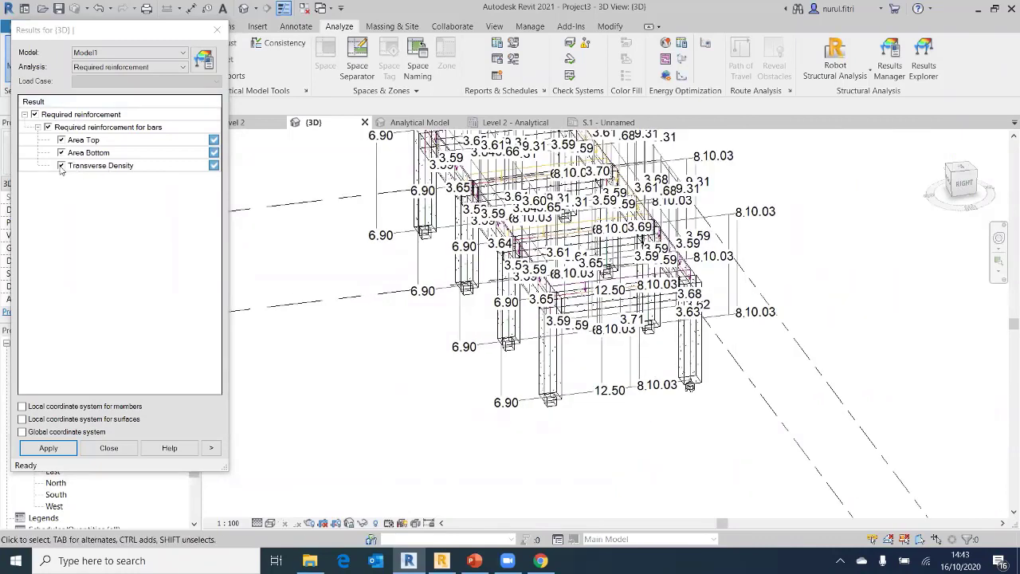
{"action": "left_click", "coordinate": [61, 165]}
{"action": "left_click", "coordinate": [60, 162]}
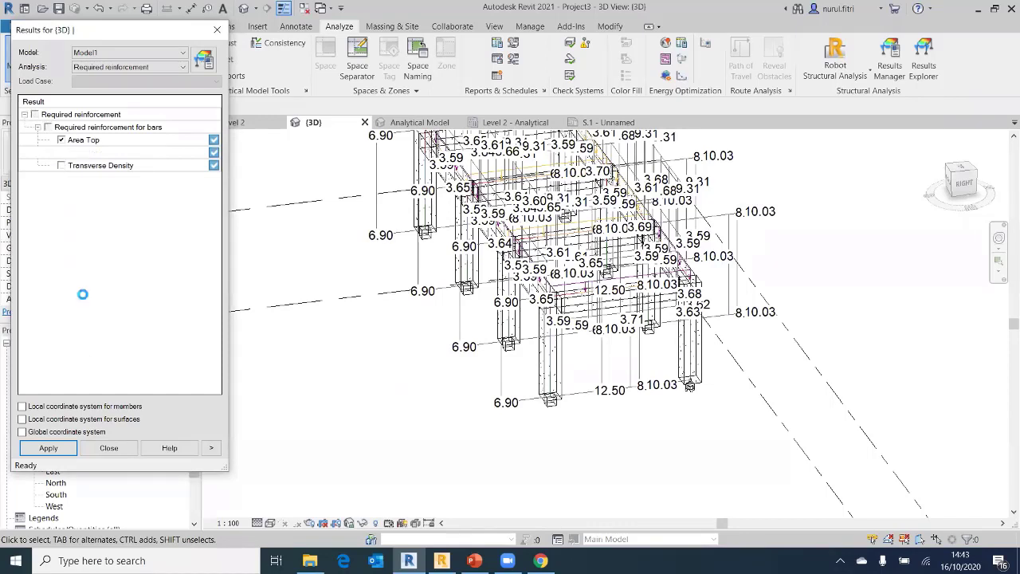
{"action": "left_click", "coordinate": [64, 451]}
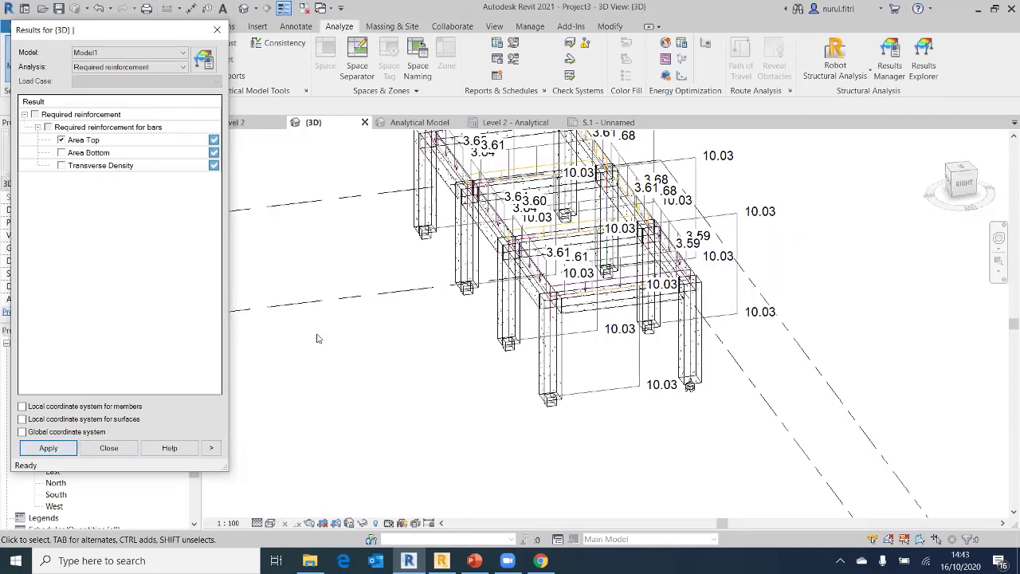
{"action": "middle_click_drag", "start_coordinate": [357, 324], "coordinate": [594, 302], "text": "shift"}
{"action": "scroll", "coordinate": [594, 302], "scroll_direction": "up", "scroll_amount": 2}
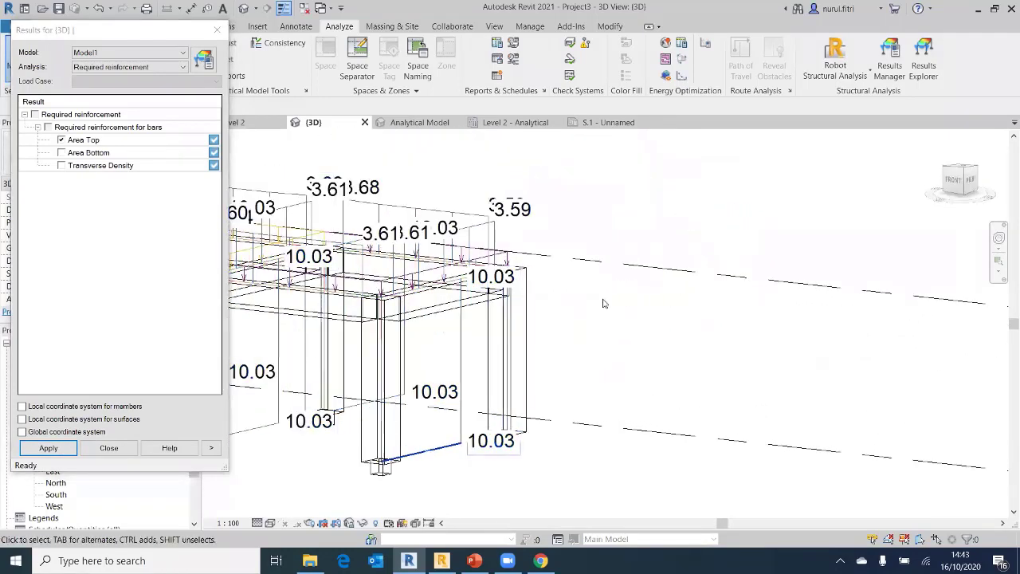
{"action": "scroll", "coordinate": [599, 277], "scroll_direction": "down", "scroll_amount": 1}
Check the available analysis and model choices of the results explorer and close it
{"action": "left_click", "coordinate": [158, 68]}
{"action": "left_click", "coordinate": [158, 76]}
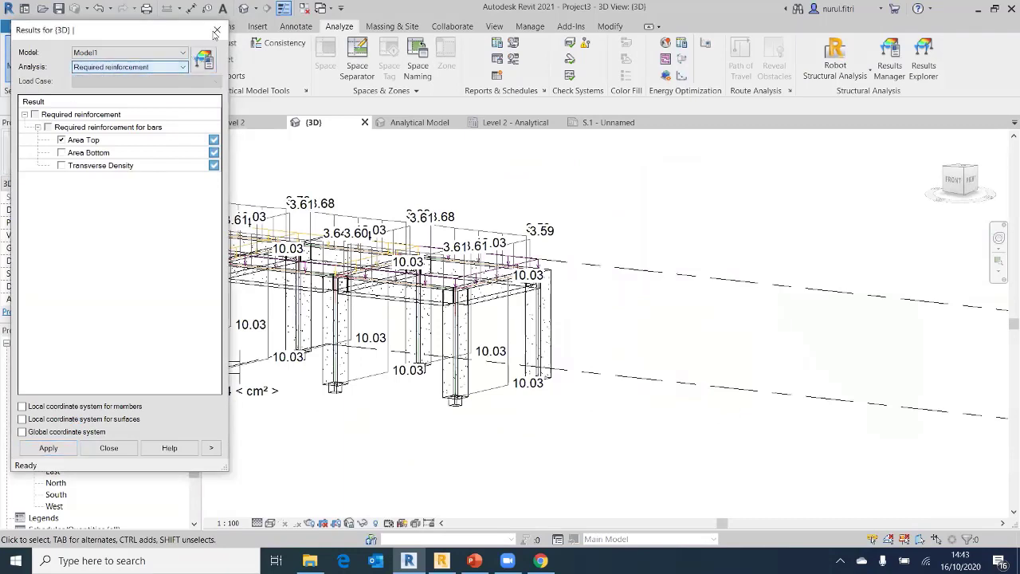
{"action": "left_click", "coordinate": [149, 54]}
{"action": "left_click", "coordinate": [149, 64]}
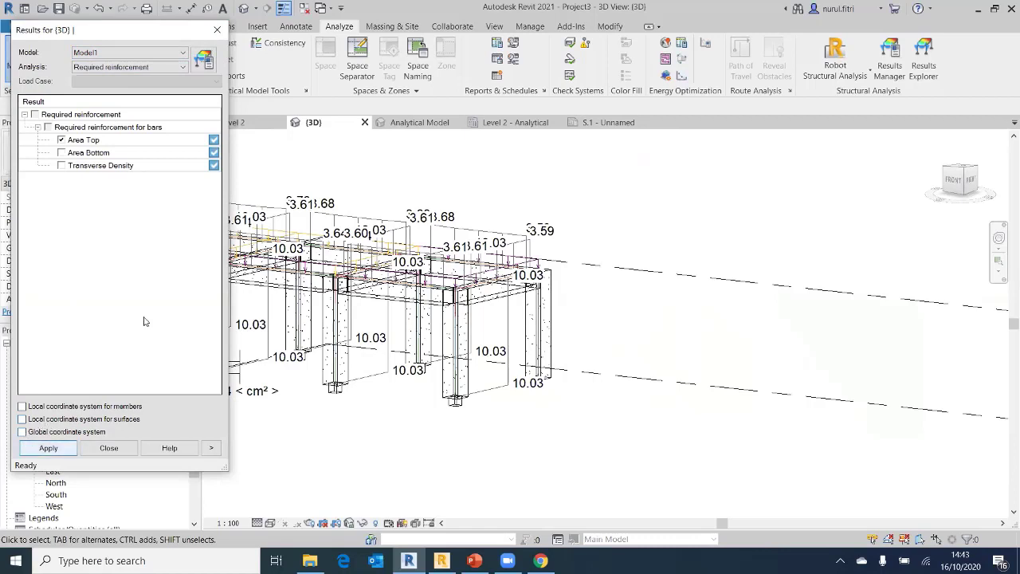
{"action": "left_click", "coordinate": [217, 30]}
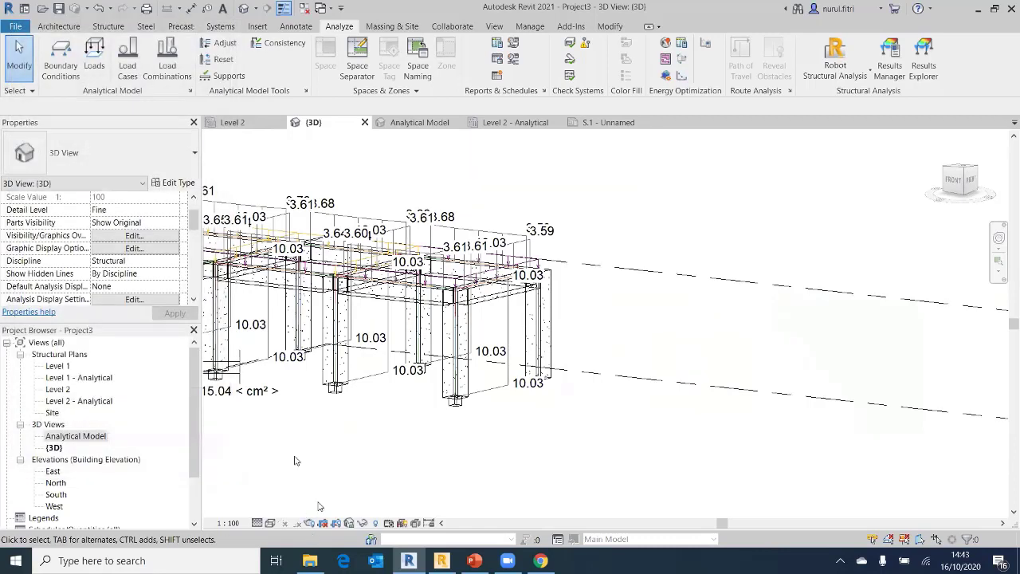
Check the visibility of the structural rebar categories in the 3D view's Visibility/Graphic Overrides and inspect the frame
{"action": "key", "text": "v"}
{"action": "key", "text": "g"}
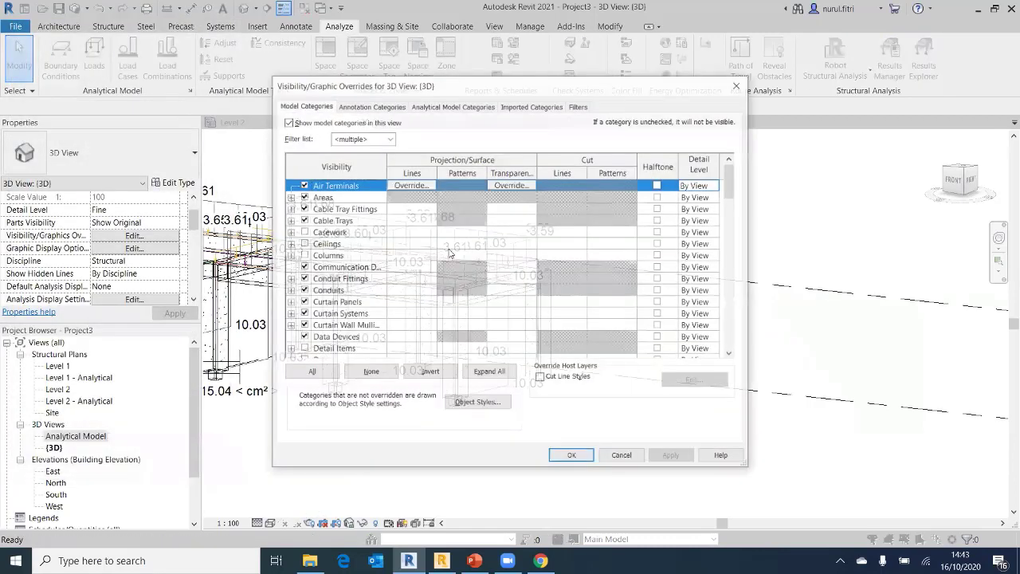
{"action": "key", "text": "Down"}
{"action": "key", "text": "s"}
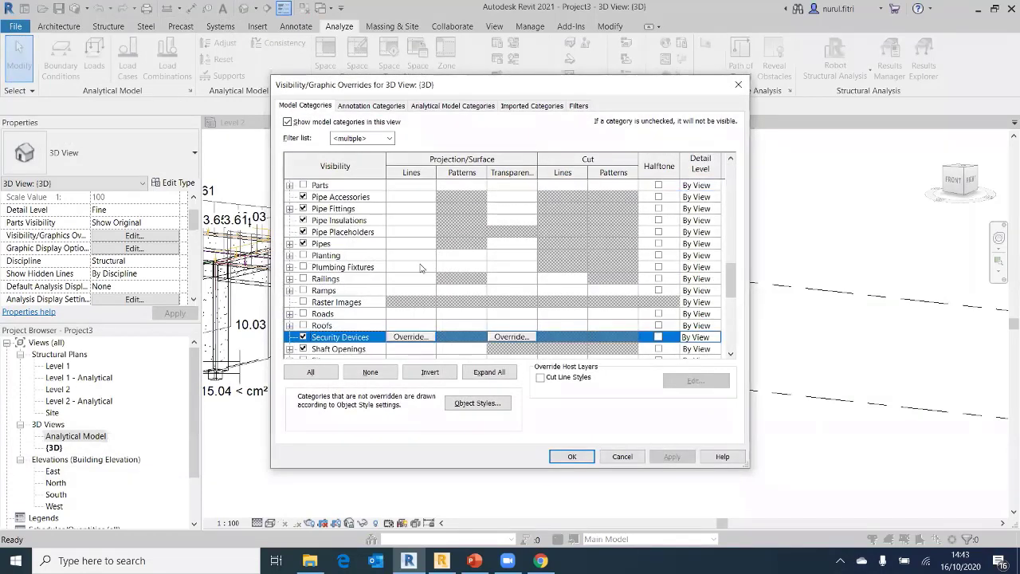
{"action": "scroll", "coordinate": [405, 279], "scroll_direction": "down", "scroll_amount": 1}
{"action": "scroll", "coordinate": [405, 279], "scroll_direction": "down", "scroll_amount": 5}
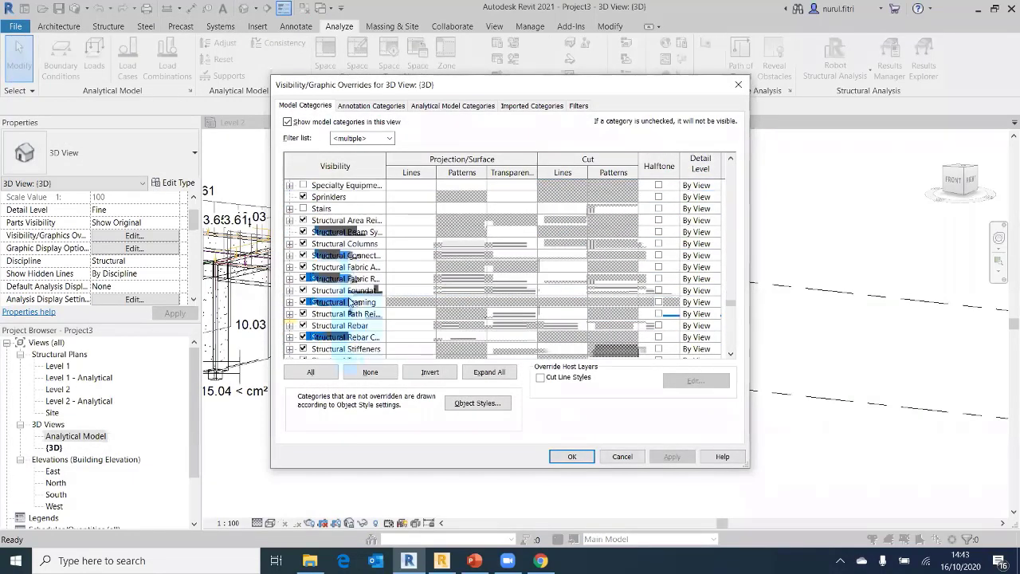
{"action": "left_click", "coordinate": [571, 455]}
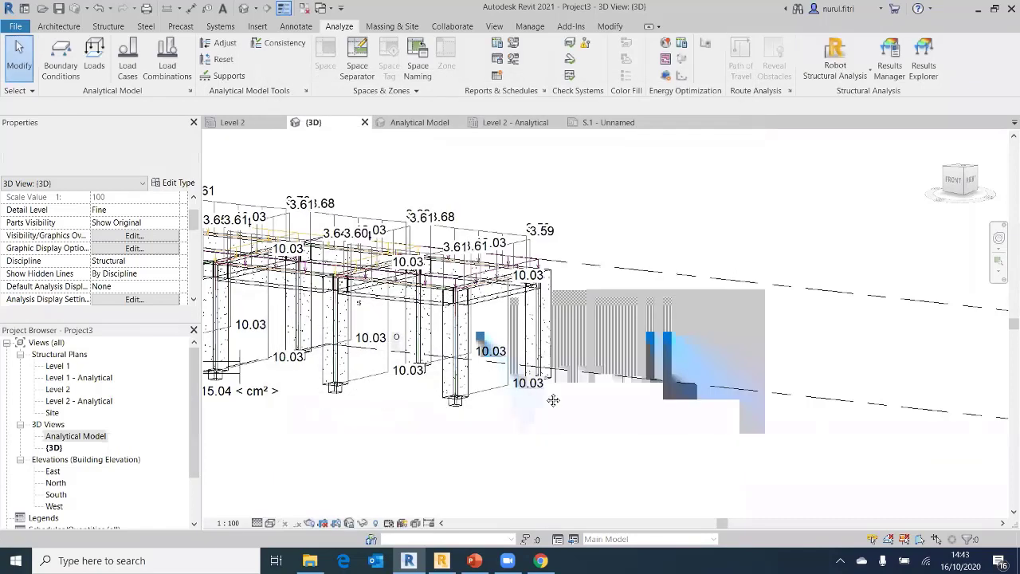
{"action": "middle_click_drag", "start_coordinate": [575, 391], "coordinate": [624, 310], "text": "shift"}
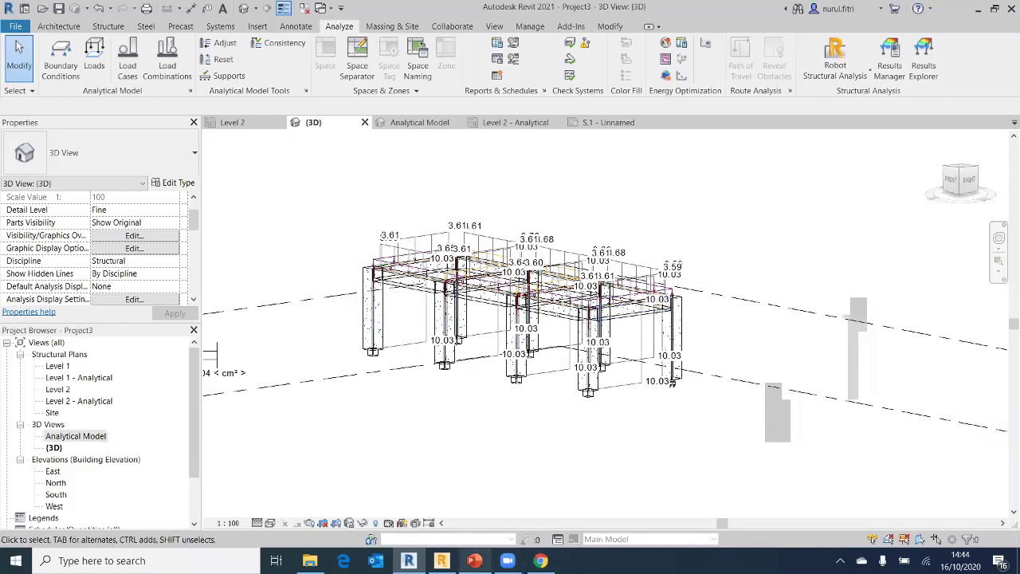
Switch to Robot and accept the RC element parameters for columns, beams and foundations with manual combinations, keeping the manually modified column reinforcement
{"action": "left_click", "coordinate": [441, 560]}
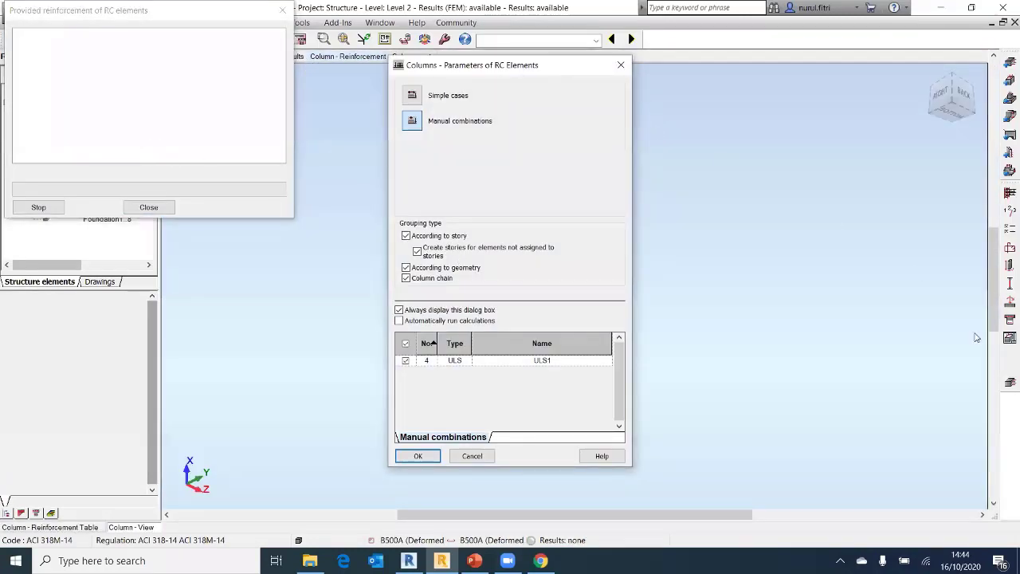
{"action": "left_click", "coordinate": [415, 455]}
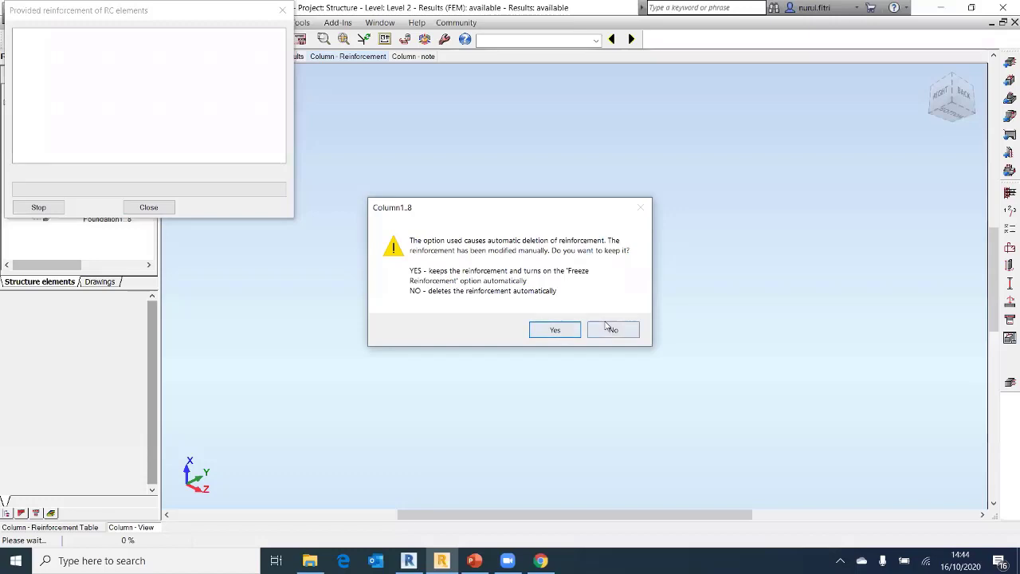
{"action": "left_click", "coordinate": [557, 331]}
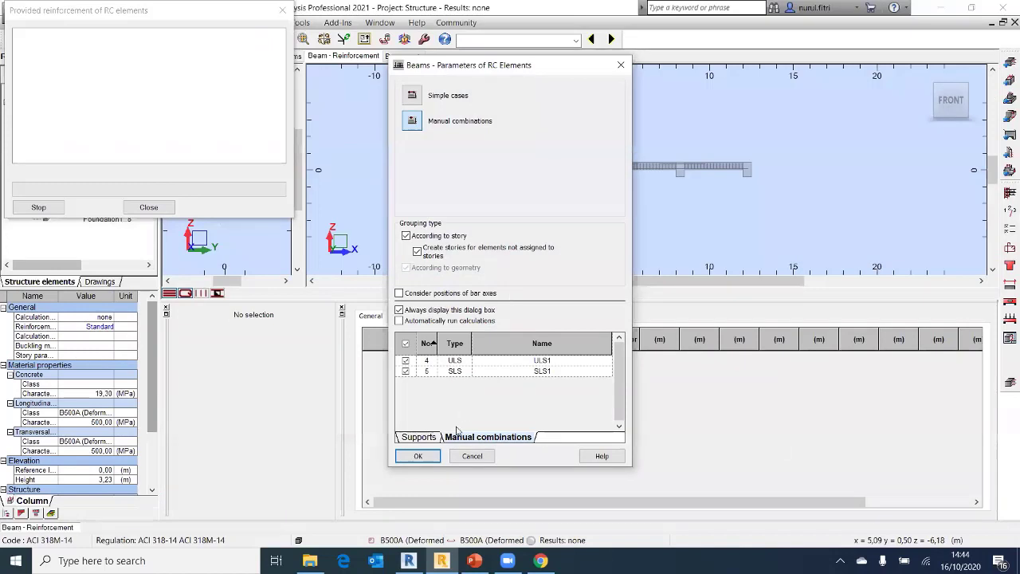
{"action": "left_click", "coordinate": [417, 456]}
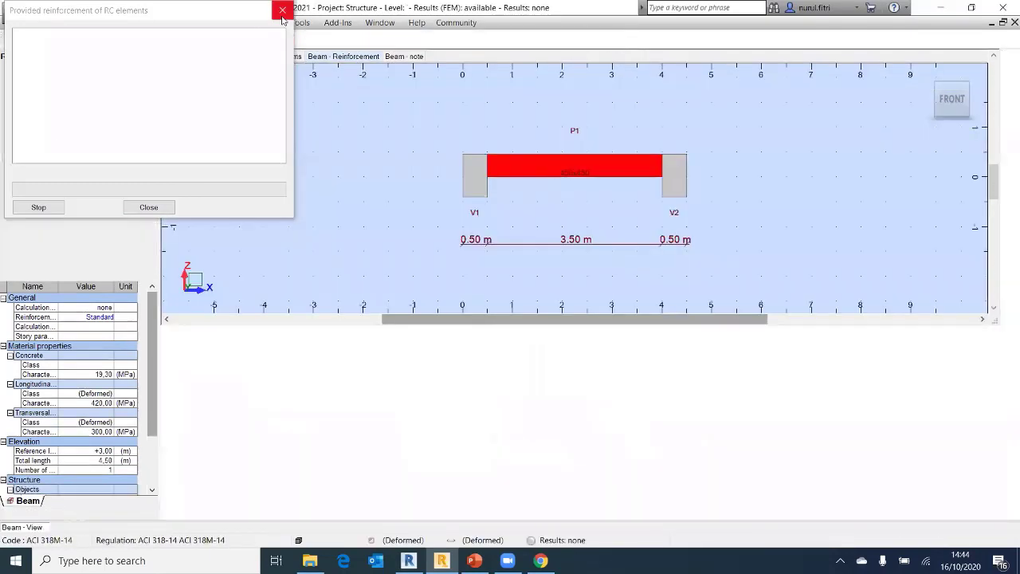
{"action": "left_click", "coordinate": [422, 456]}
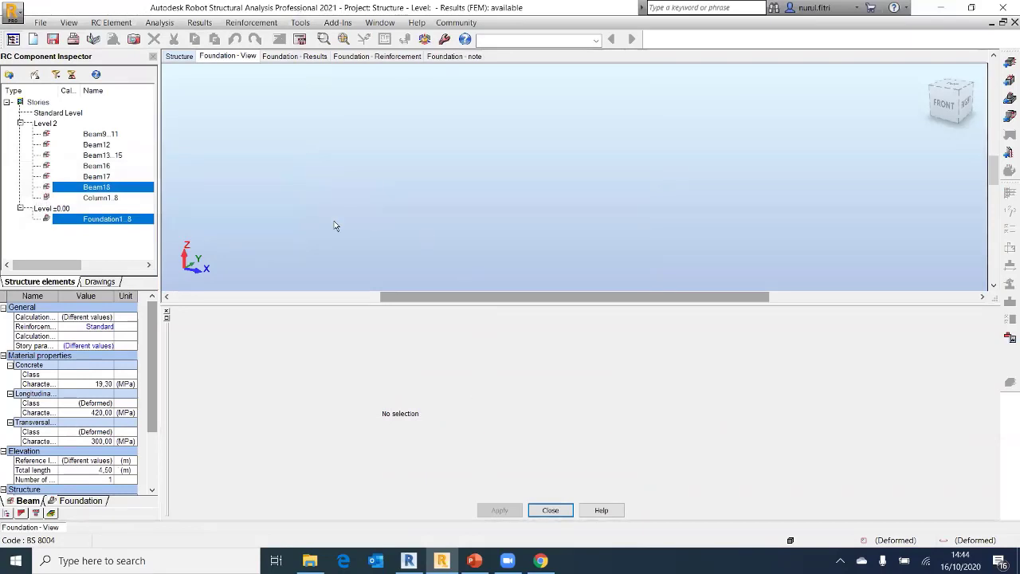
Calculate the provided reinforcement of Column1..8 and open its reinforcement view
{"action": "right_click", "coordinate": [103, 197]}
{"action": "left_click", "coordinate": [128, 330]}
{"action": "left_click", "coordinate": [552, 340]}
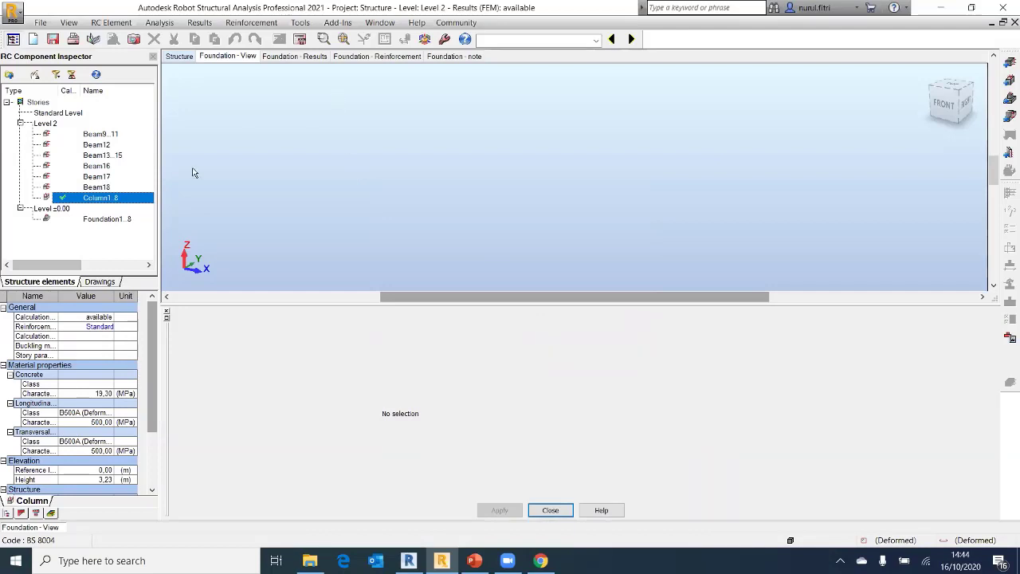
{"action": "double_click", "coordinate": [99, 199]}
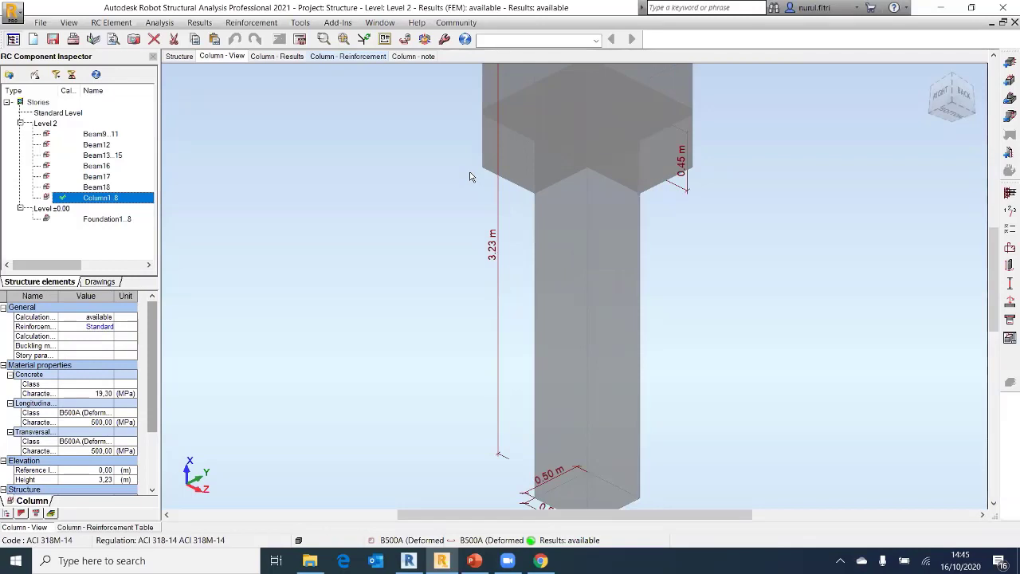
{"action": "left_click", "coordinate": [352, 54]}
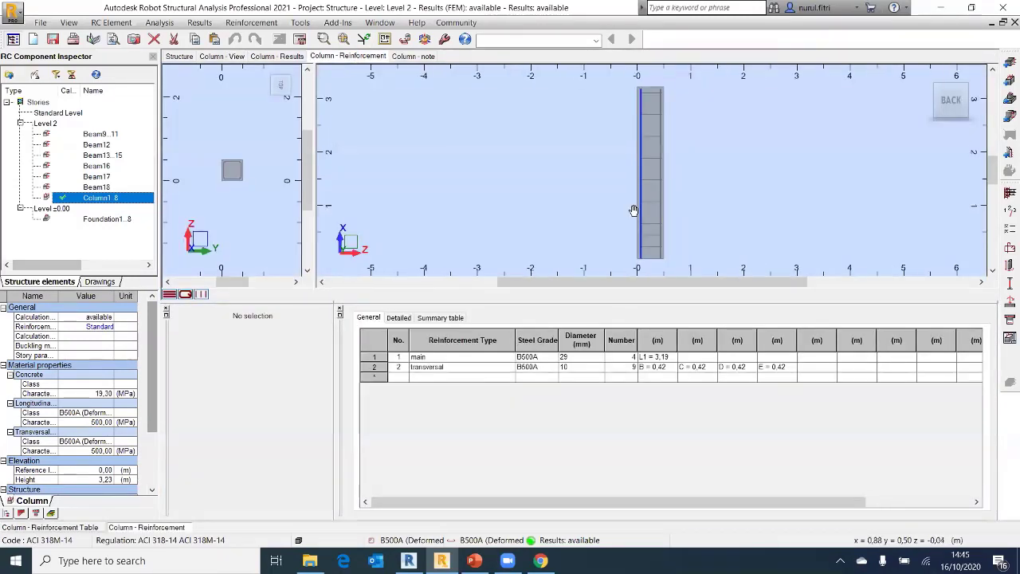
Set the left-end hook of the column's main bars to 90.0
{"action": "scroll", "coordinate": [629, 192], "scroll_direction": "up", "scroll_amount": 3}
{"action": "left_click", "coordinate": [616, 197]}
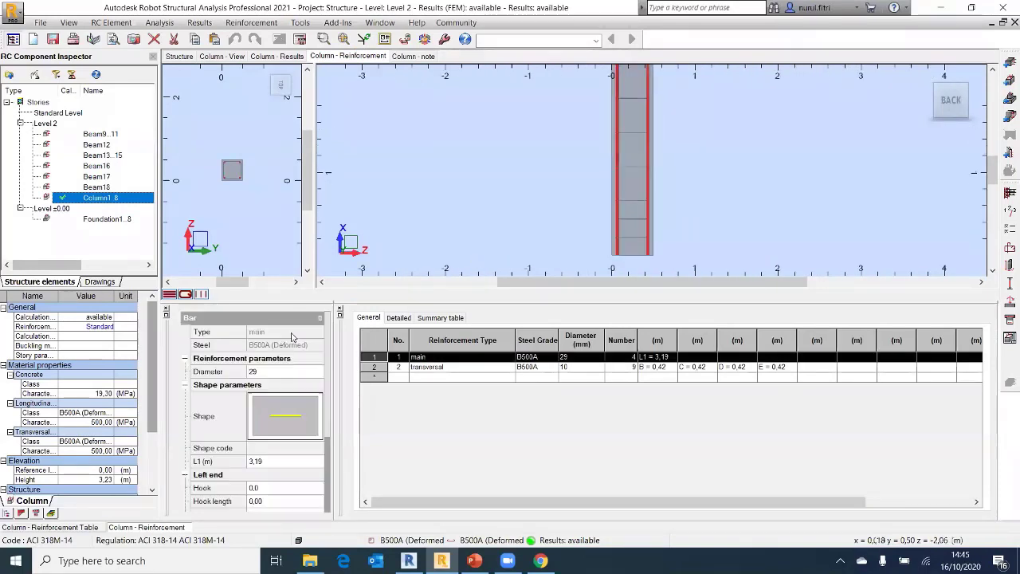
{"action": "left_click", "coordinate": [301, 487]}
{"action": "left_click", "coordinate": [282, 488]}
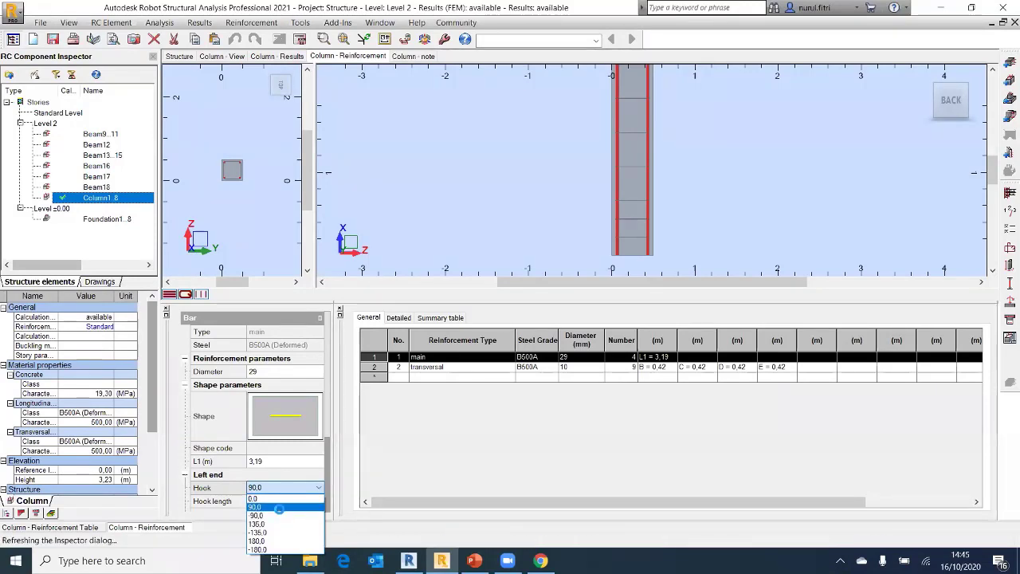
{"action": "left_click", "coordinate": [279, 507]}
Examine the hooked ends of the main bars in the column's cross-section and in a rotated 3D view
{"action": "scroll", "coordinate": [574, 192], "scroll_direction": "up", "scroll_amount": 3}
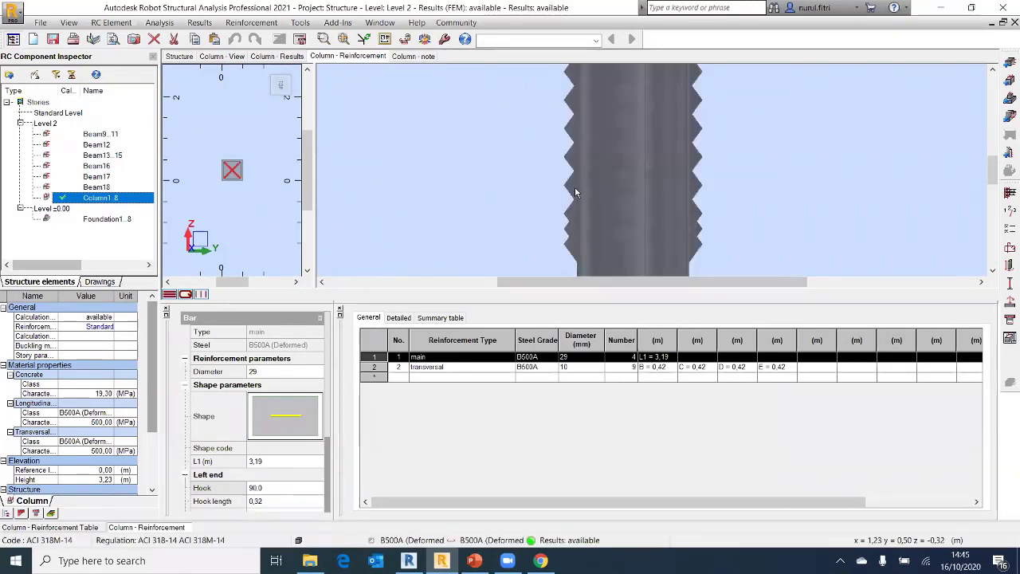
{"action": "left_click", "coordinate": [475, 185]}
{"action": "scroll", "coordinate": [476, 185], "scroll_direction": "down", "scroll_amount": 3}
{"action": "scroll", "coordinate": [227, 182], "scroll_direction": "up", "scroll_amount": 2}
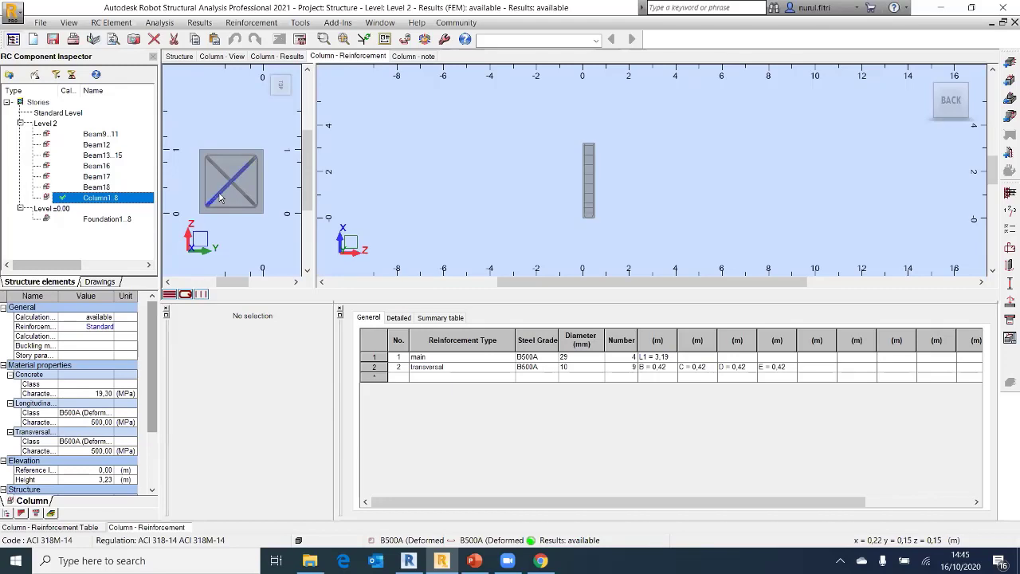
{"action": "middle_click_drag", "start_coordinate": [632, 118], "coordinate": [612, 244], "text": "shift"}
{"action": "scroll", "coordinate": [624, 248], "scroll_direction": "up", "scroll_amount": 2}
{"action": "scroll", "coordinate": [624, 248], "scroll_direction": "up", "scroll_amount": 3}
Set the left-end hook of the column's main bars back to 0.0 and inspect the column's reinforcement
{"action": "left_click", "coordinate": [611, 227]}
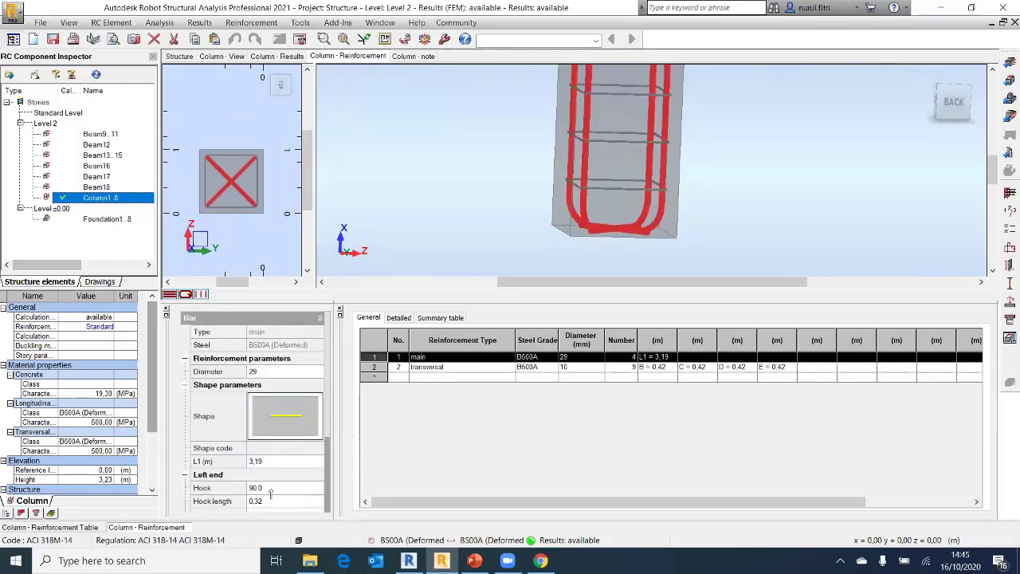
{"action": "left_click", "coordinate": [311, 489]}
{"action": "left_click", "coordinate": [319, 488]}
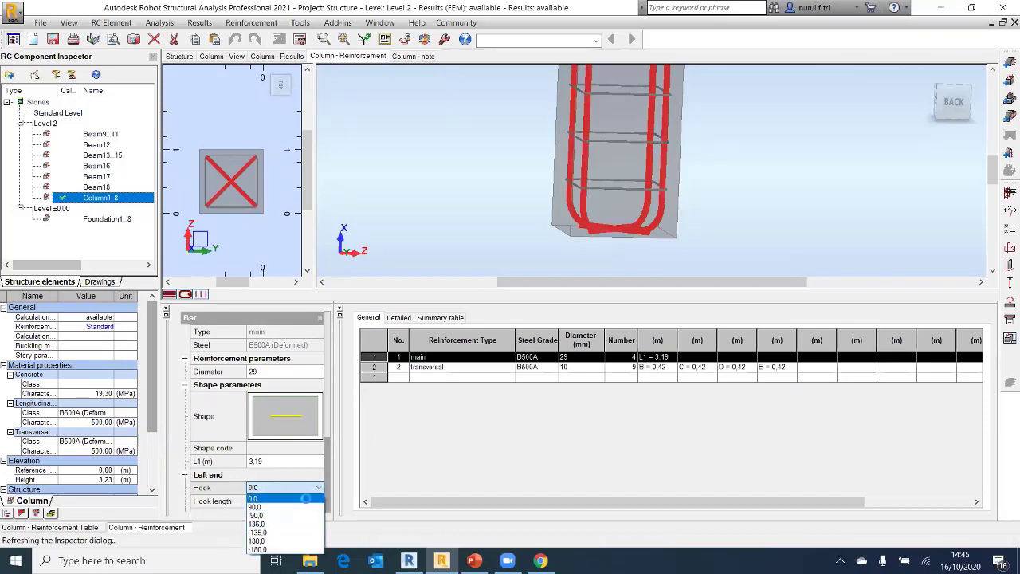
{"action": "left_click", "coordinate": [305, 502]}
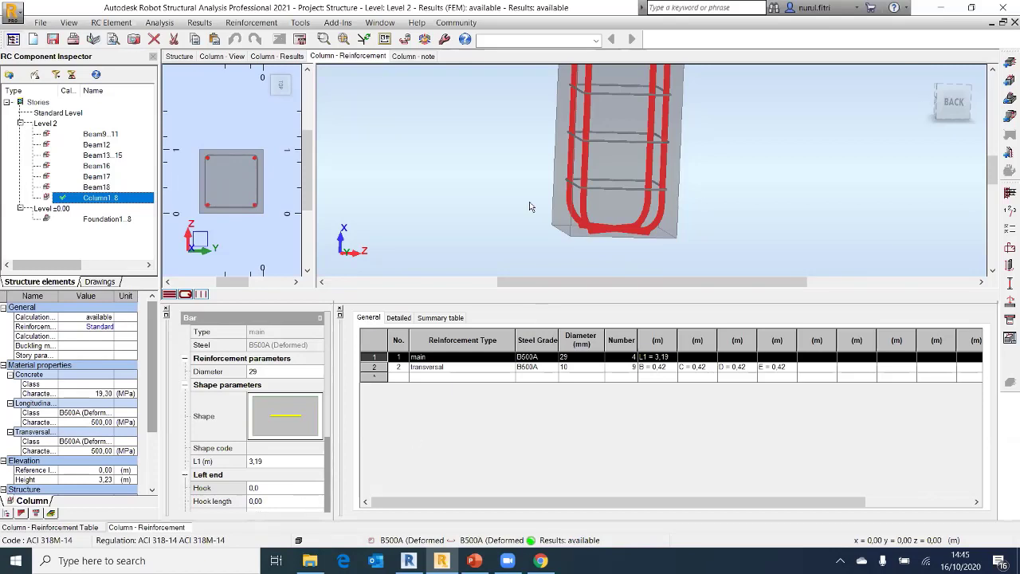
{"action": "scroll", "coordinate": [565, 233], "scroll_direction": "up", "scroll_amount": 5}
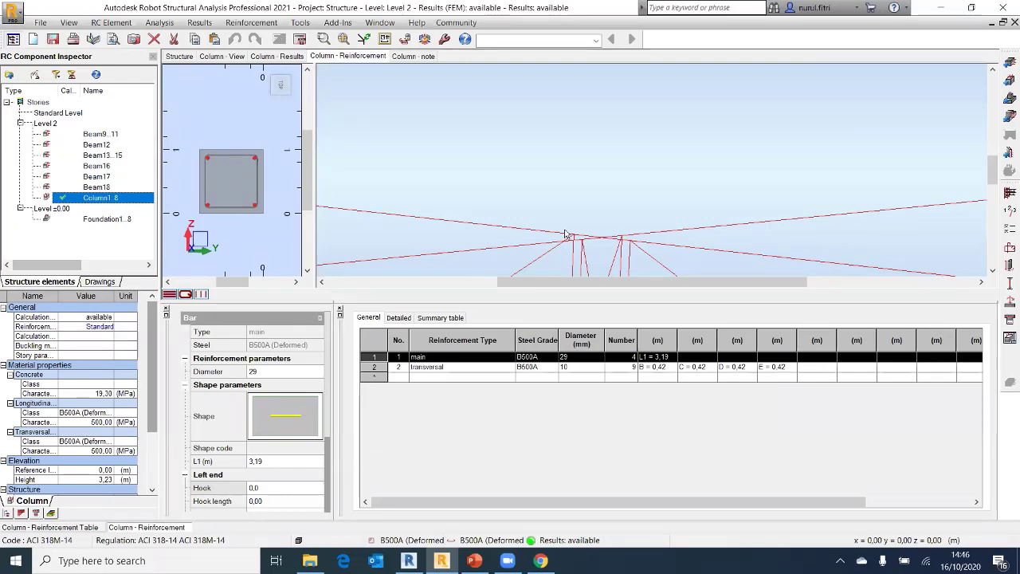
{"action": "left_click", "coordinate": [602, 175]}
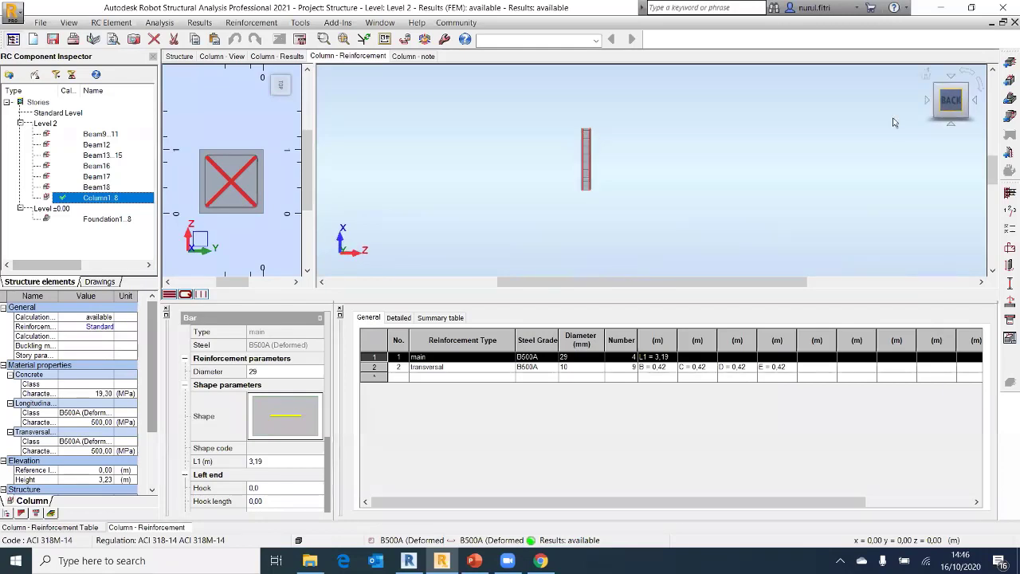
{"action": "scroll", "coordinate": [564, 160], "scroll_direction": "up", "scroll_amount": 4}
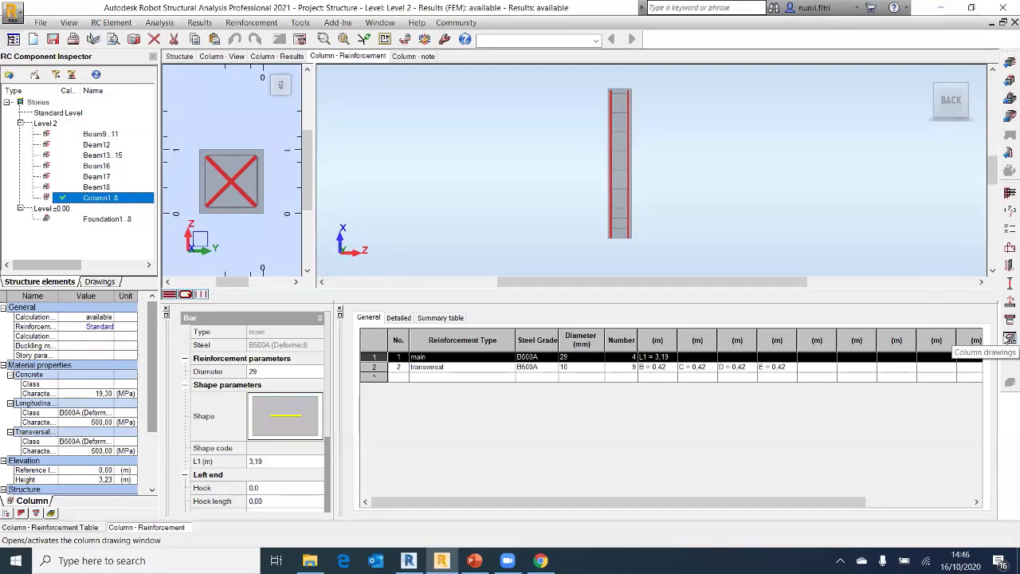
Generate the reinforcement drawing of Column1..8 and inspect its elevation and section A-A
{"action": "left_click", "coordinate": [1009, 338]}
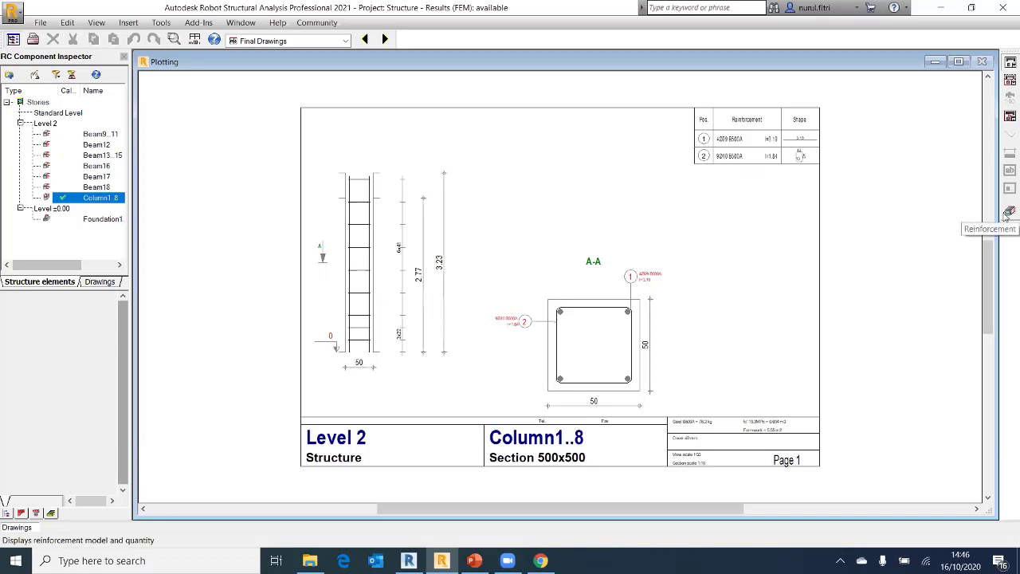
{"action": "scroll", "coordinate": [964, 116], "scroll_direction": "up", "scroll_amount": 1}
{"action": "scroll", "coordinate": [755, 196], "scroll_direction": "down", "scroll_amount": 1}
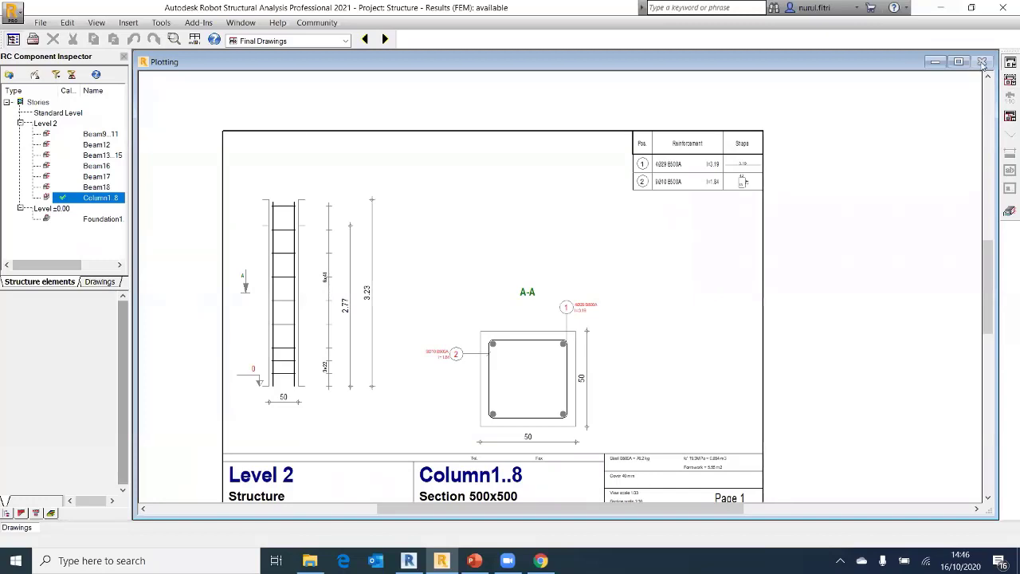
Return to the provided reinforcement layout and calculate the reinforcement of Beam18
{"action": "left_click", "coordinate": [285, 41]}
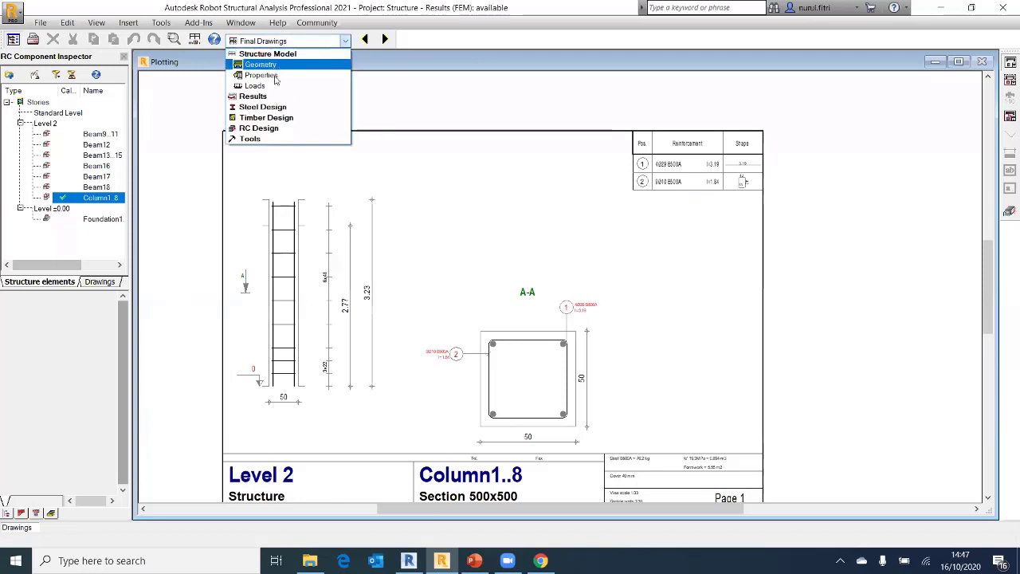
{"action": "left_click", "coordinate": [259, 127]}
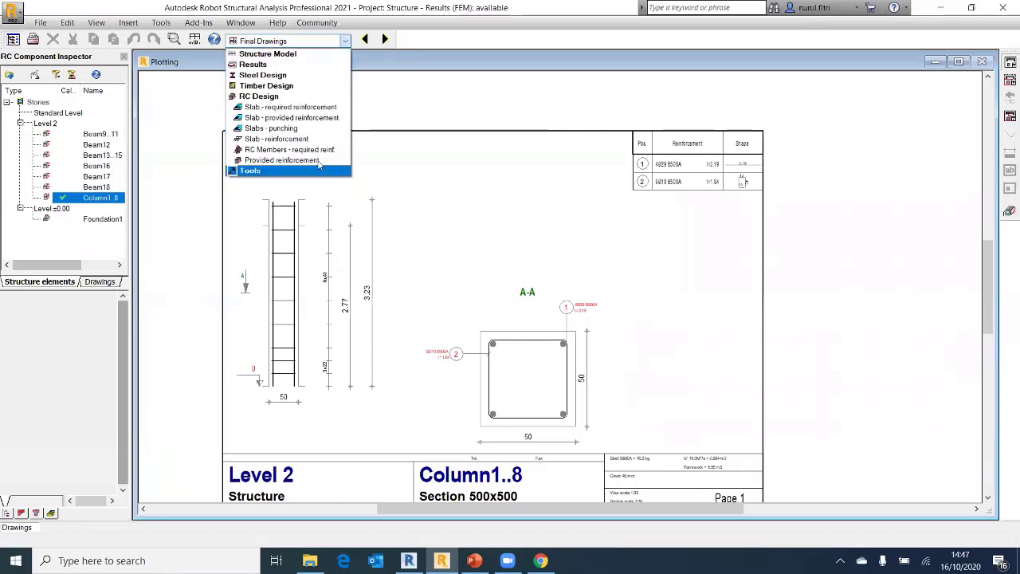
{"action": "left_click", "coordinate": [290, 149]}
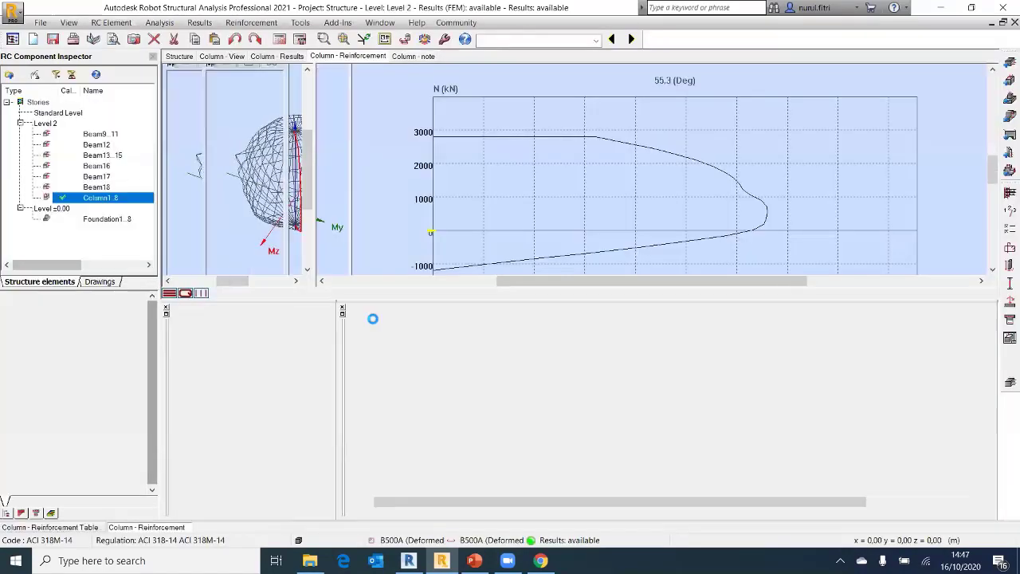
{"action": "left_click", "coordinate": [95, 187]}
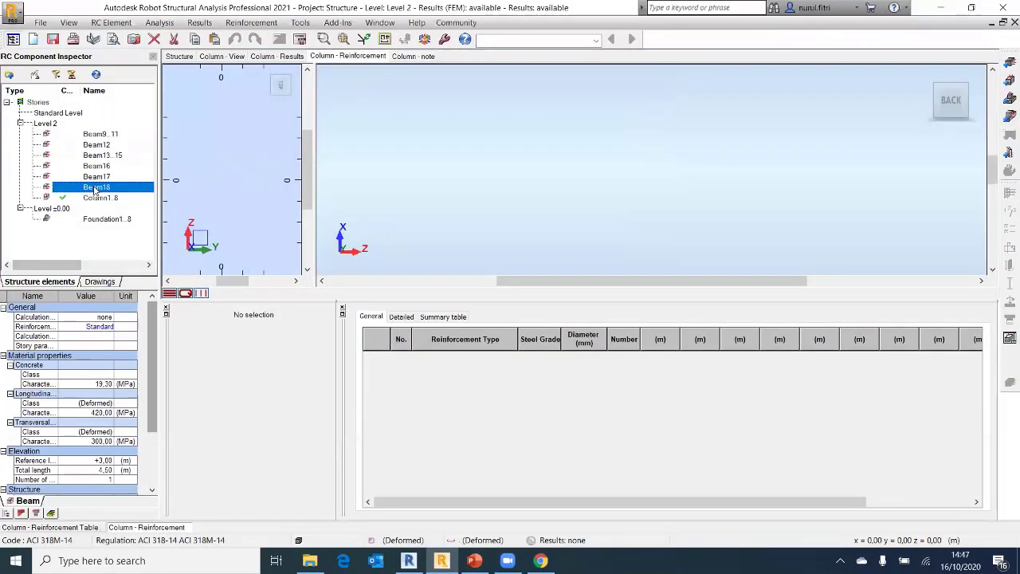
{"action": "right_click", "coordinate": [95, 187]}
{"action": "left_click", "coordinate": [135, 320]}
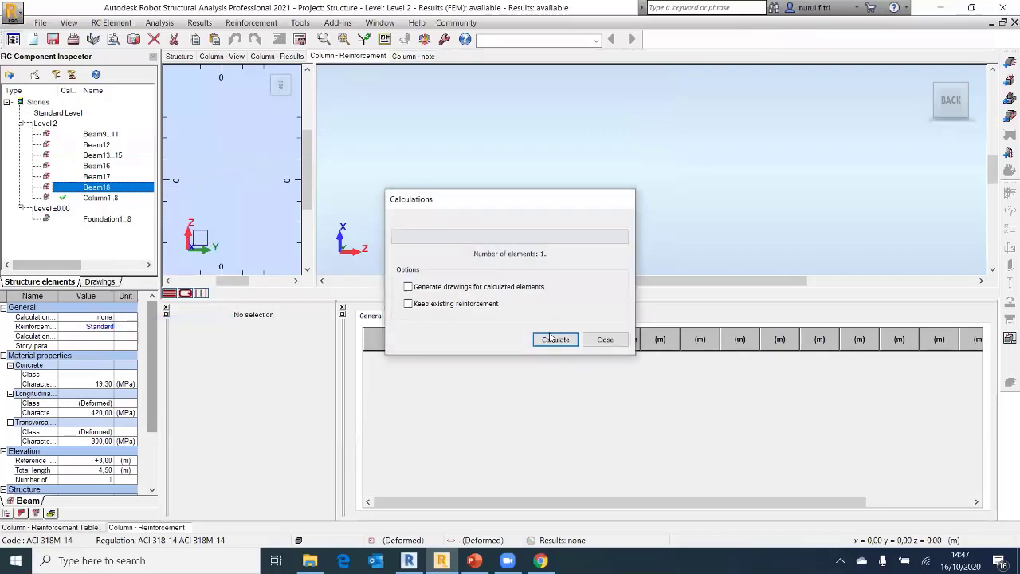
{"action": "left_click", "coordinate": [549, 333]}
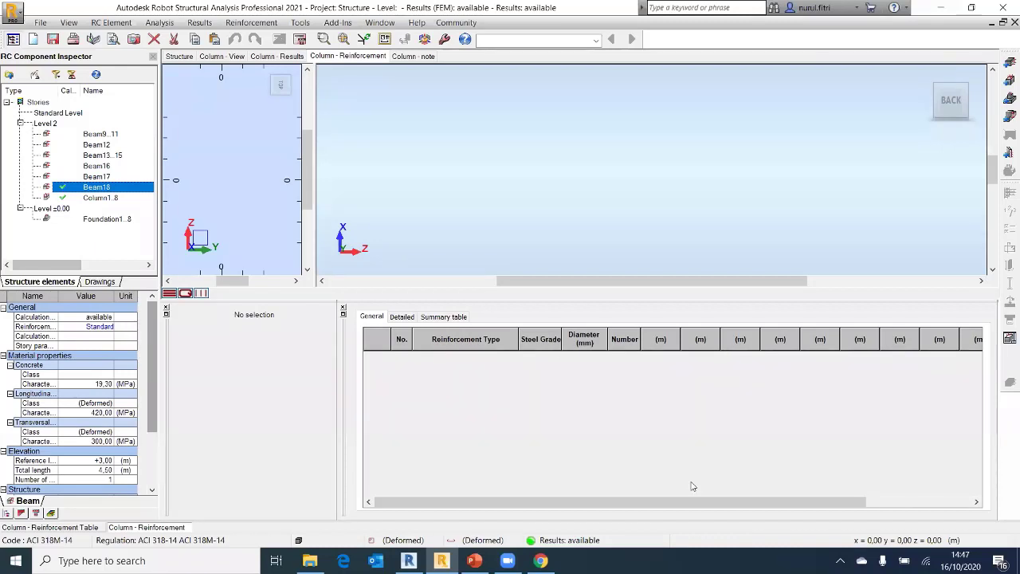
Open the reinforcement view of Beam18 and generate its reinforcement drawing
{"action": "double_click", "coordinate": [113, 188]}
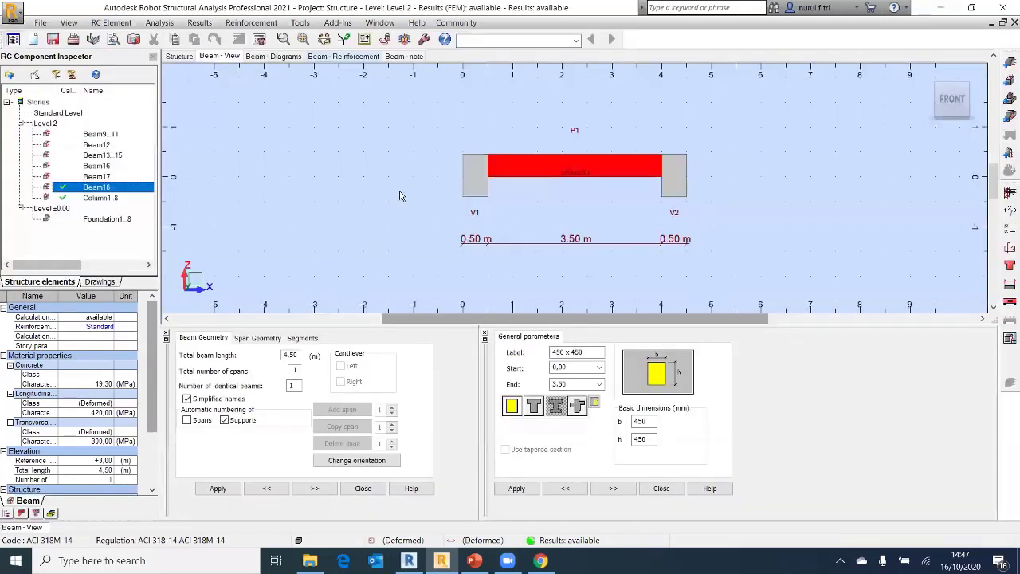
{"action": "left_click", "coordinate": [336, 55]}
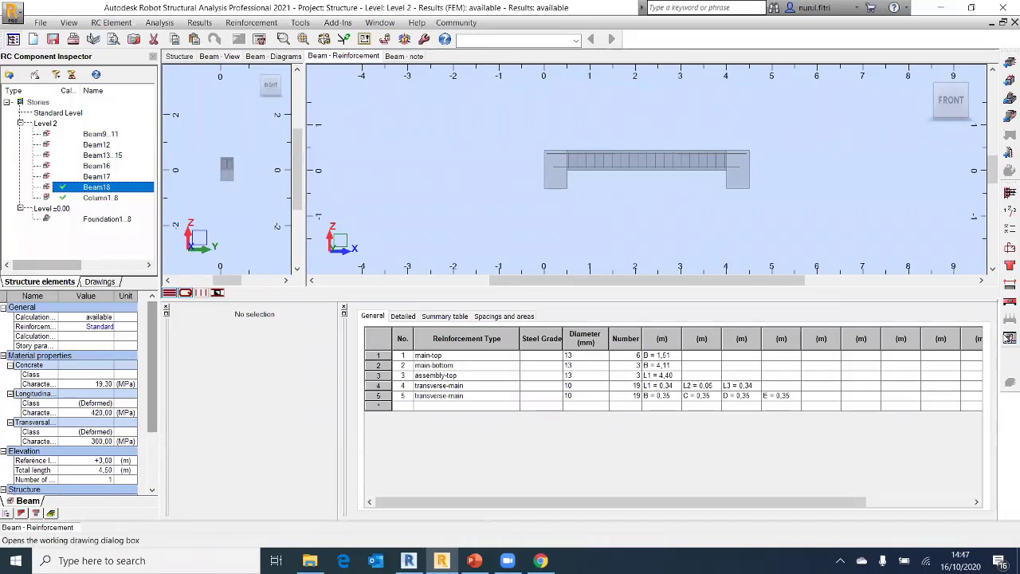
{"action": "left_click", "coordinate": [1009, 338]}
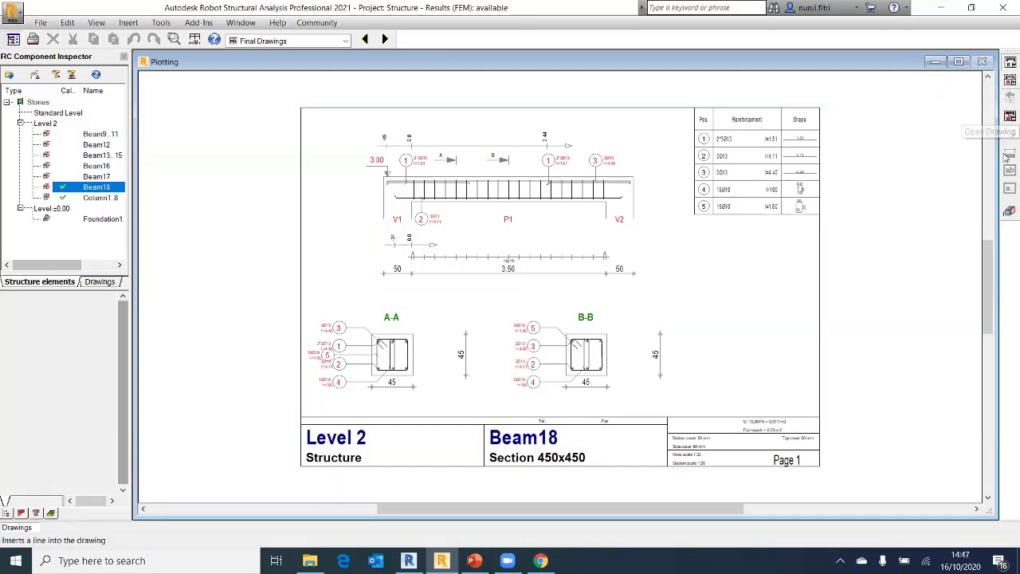
Check the available save formats and the project's stored drawings, closing both dialogs without saving or opening anything
{"action": "left_click", "coordinate": [1009, 117]}
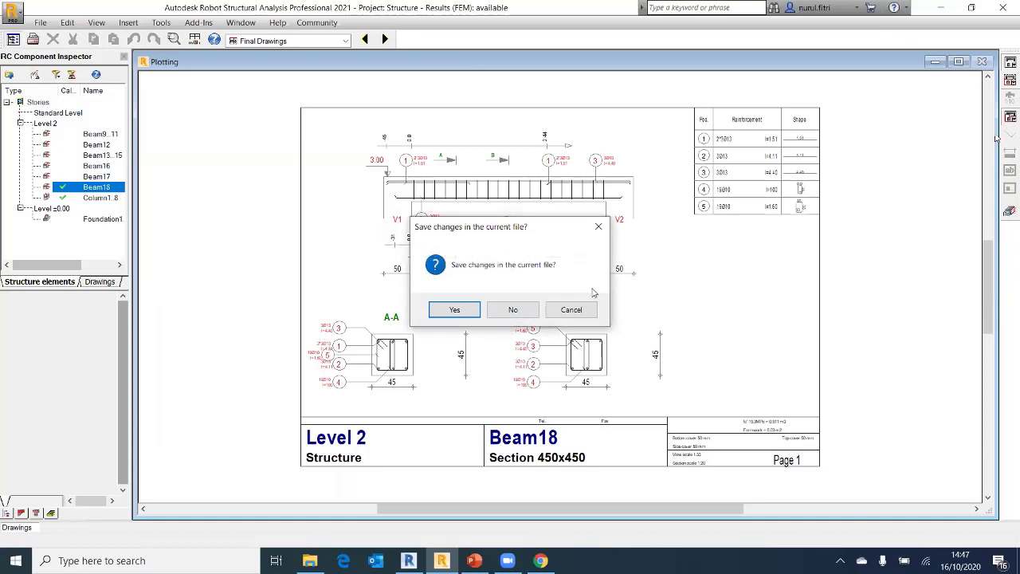
{"action": "left_click", "coordinate": [455, 310]}
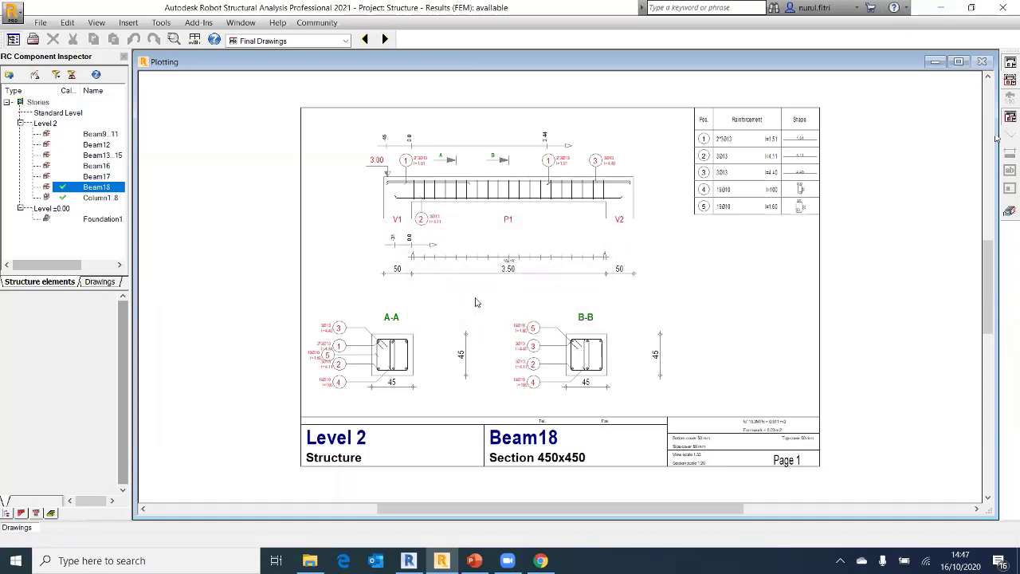
{"action": "left_click", "coordinate": [512, 415]}
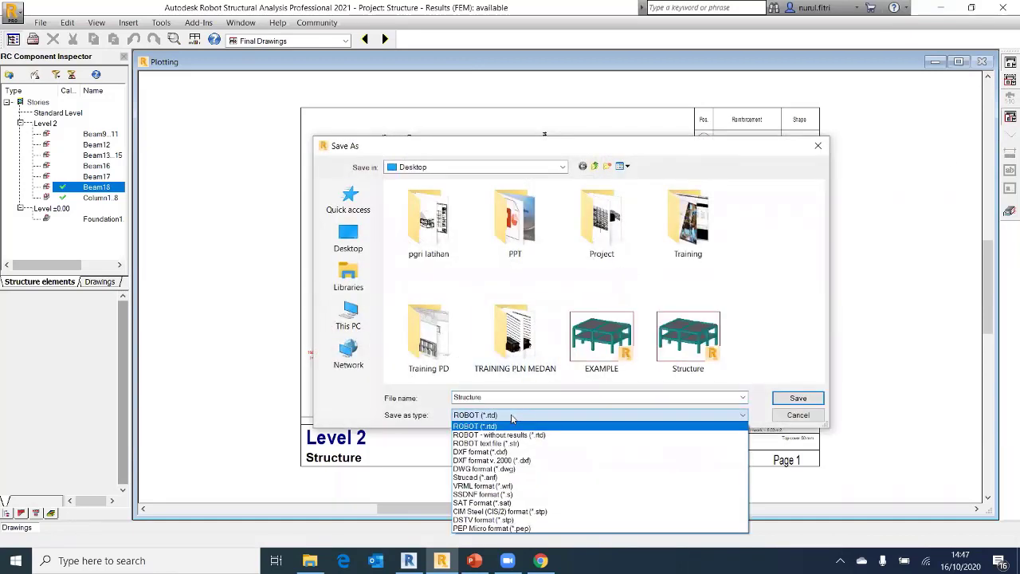
{"action": "left_click", "coordinate": [767, 154]}
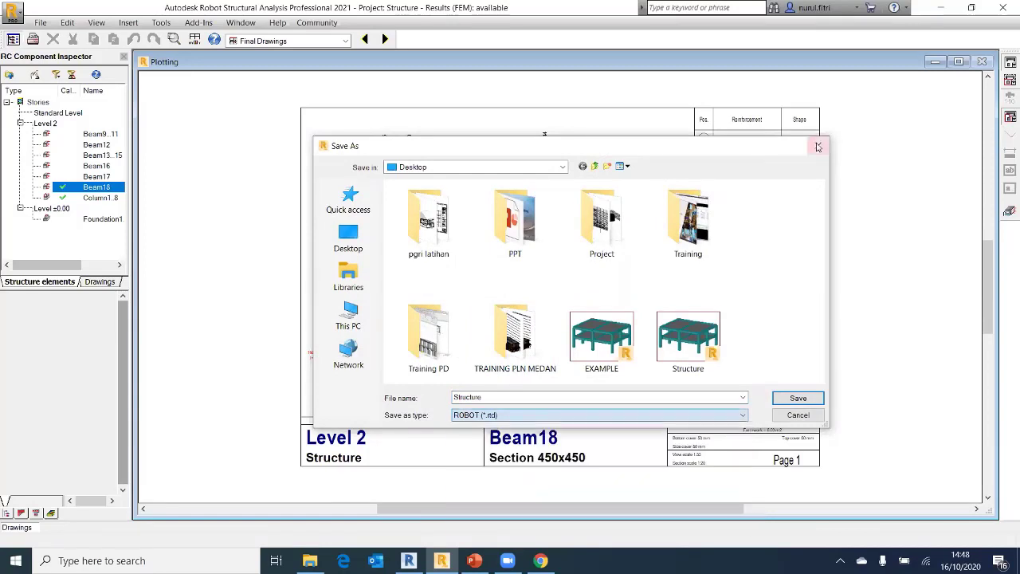
{"action": "left_click", "coordinate": [819, 146]}
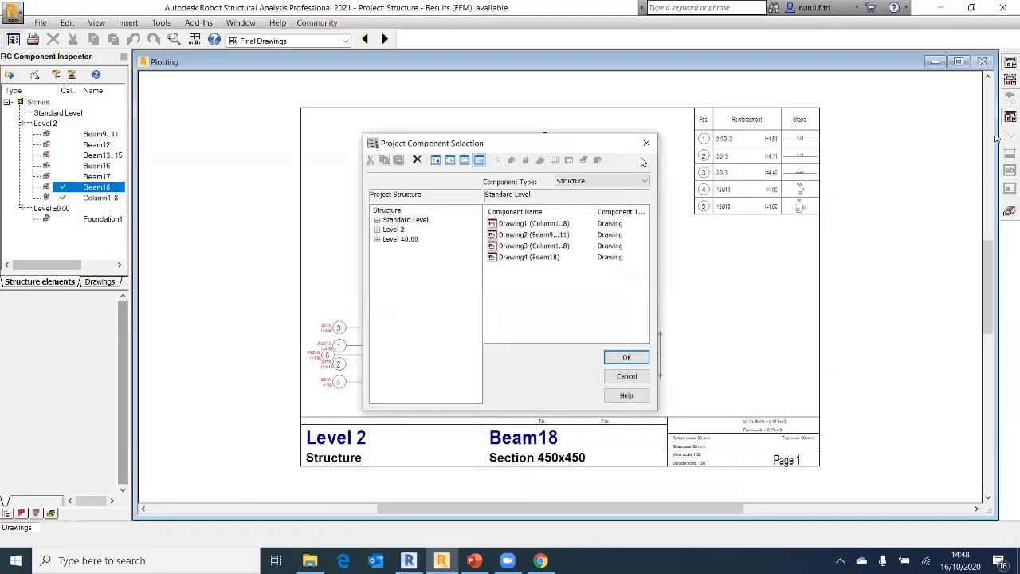
{"action": "left_click", "coordinate": [645, 142]}
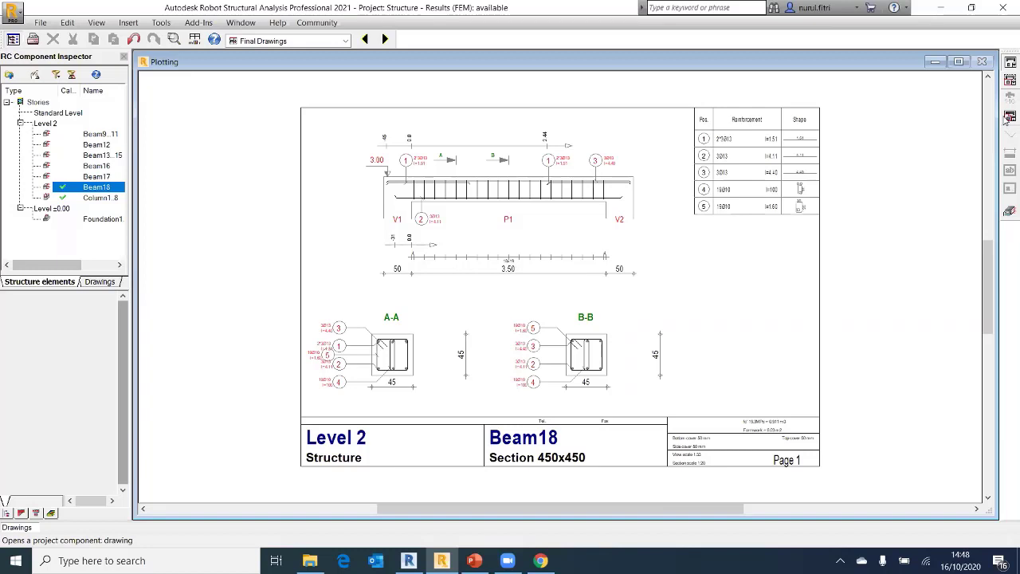
Save the current file's changes while opening the stored Drawing1 (Column1..8), place it on the sheet, and display its component frames
{"action": "left_click", "coordinate": [1008, 117]}
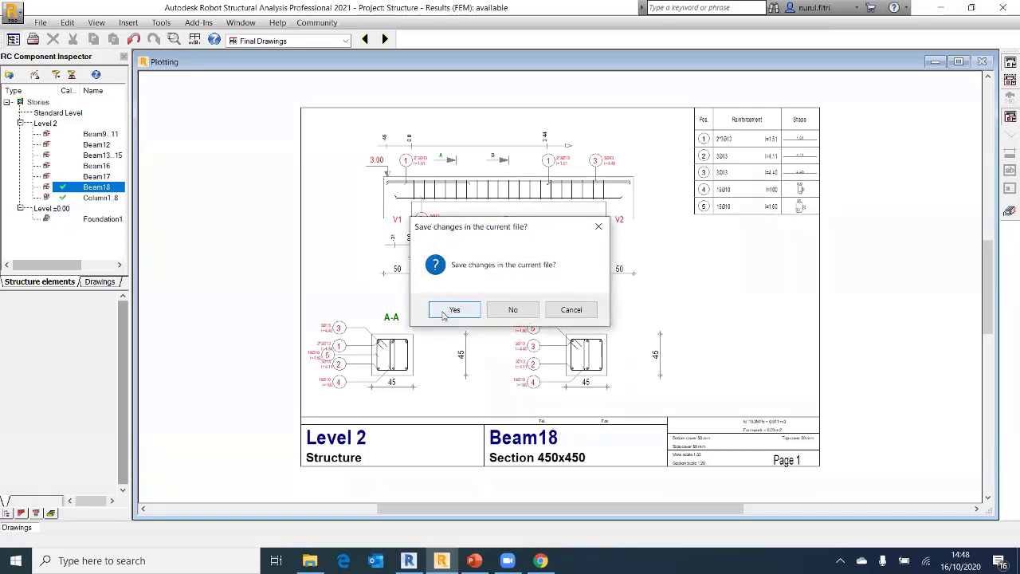
{"action": "left_click", "coordinate": [454, 310]}
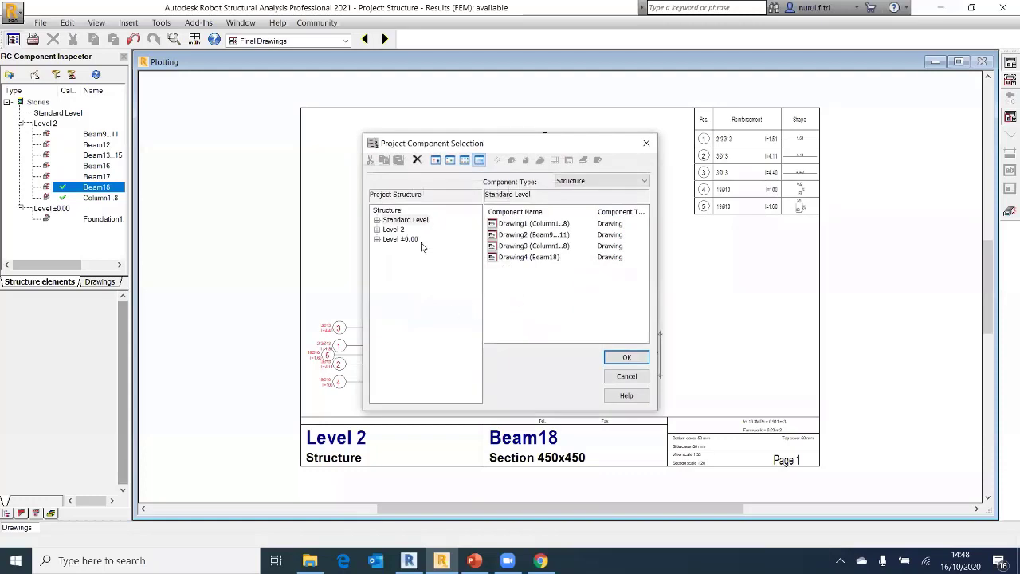
{"action": "left_click", "coordinate": [524, 225]}
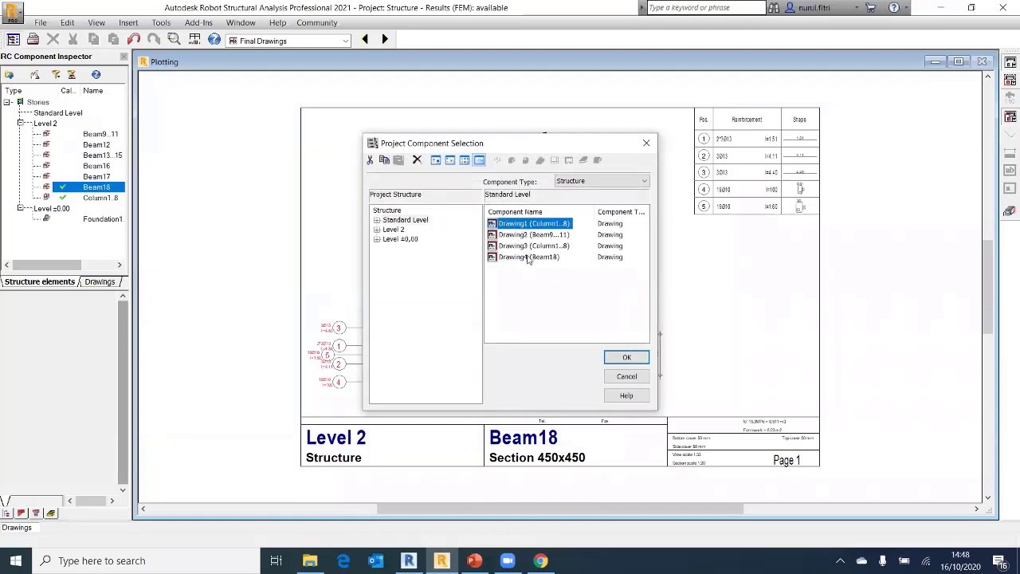
{"action": "left_click", "coordinate": [527, 257], "text": "shift"}
{"action": "left_click", "coordinate": [530, 226]}
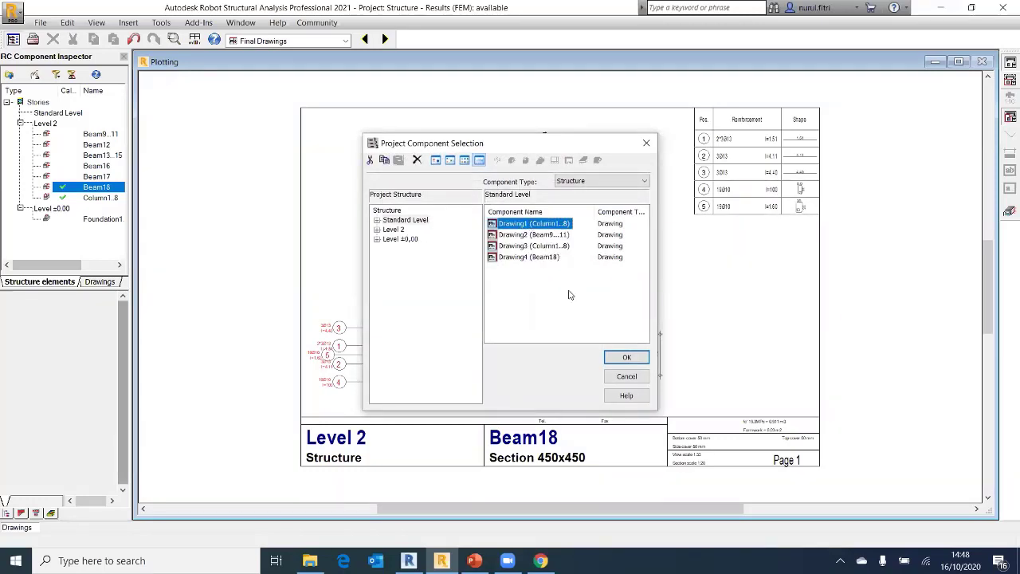
{"action": "left_click", "coordinate": [626, 356]}
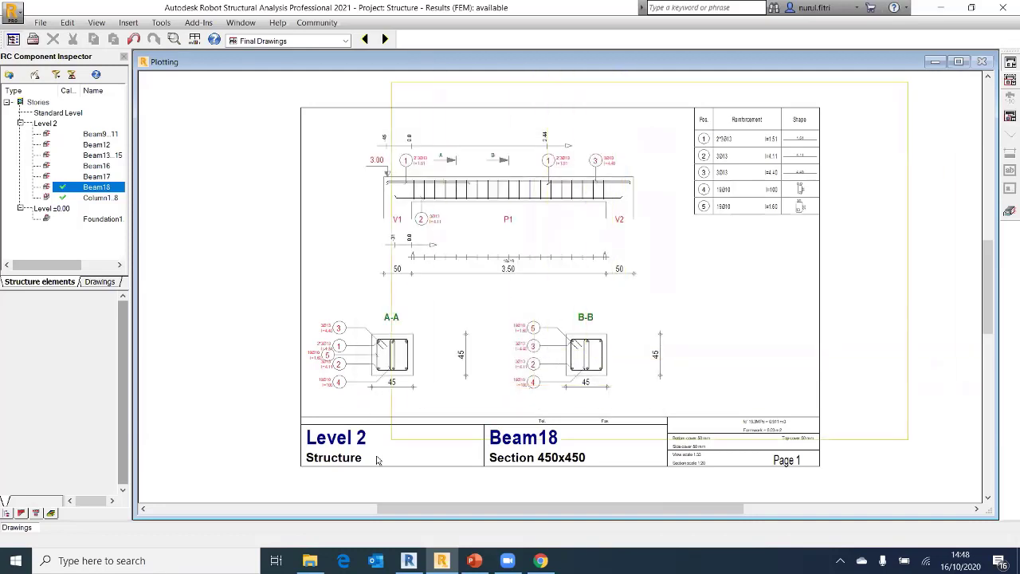
{"action": "scroll", "coordinate": [387, 451], "scroll_direction": "down", "scroll_amount": 1}
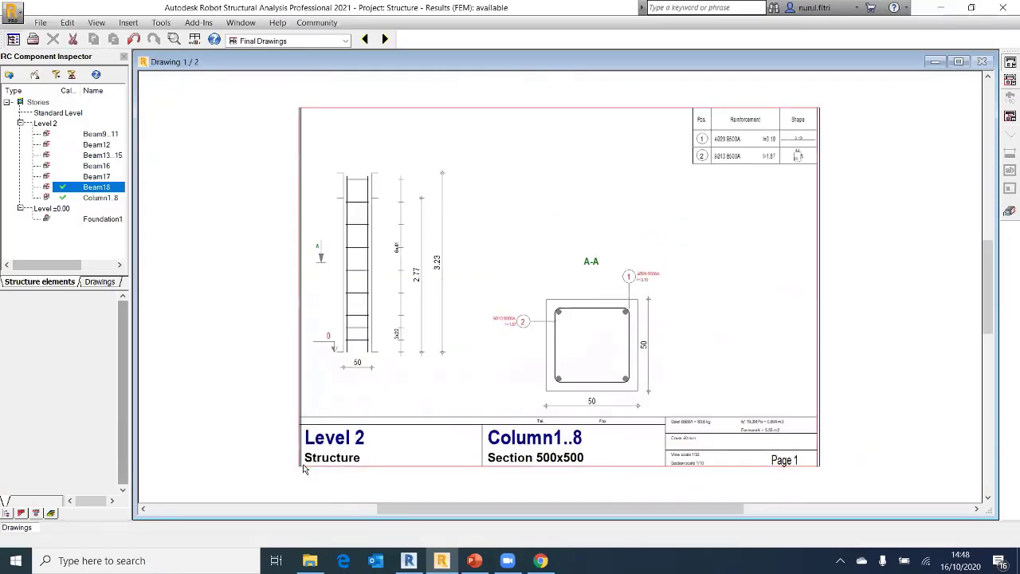
{"action": "left_click", "coordinate": [1008, 80]}
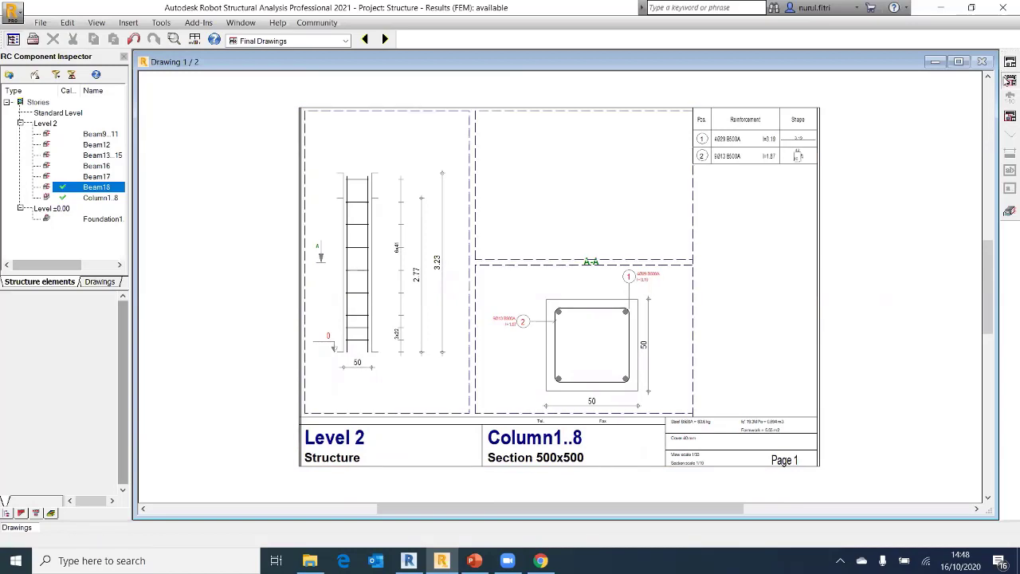